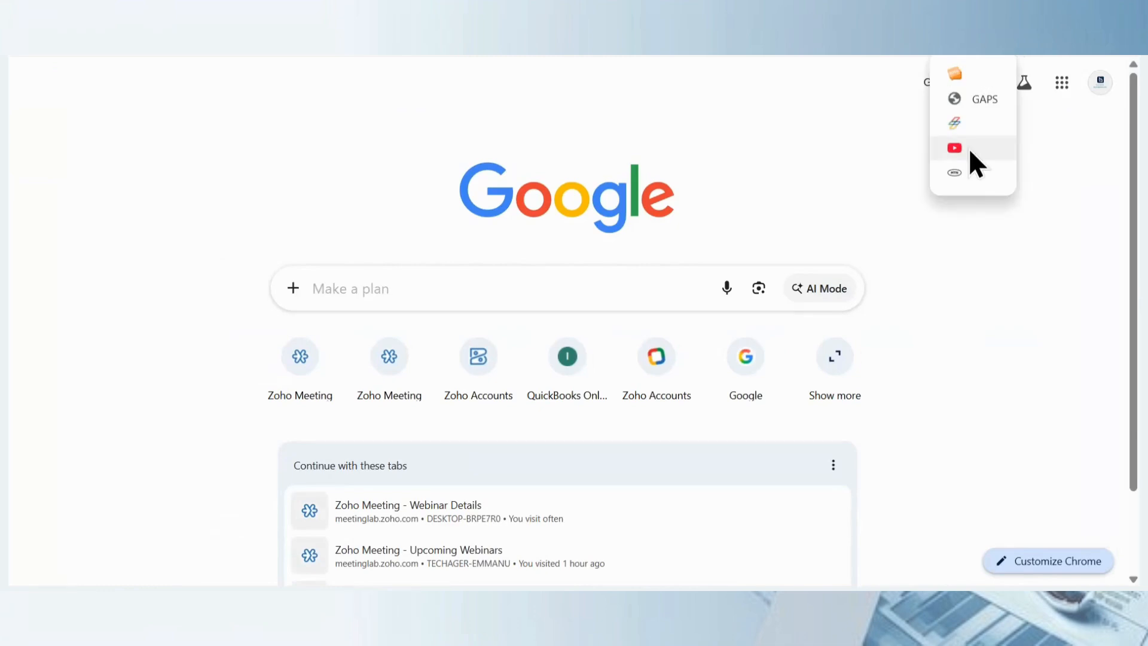
Step: Open the QuickBooks website from the saved bookmark named QBOG
{"action": "left_click", "coordinate": [1079, 52]}
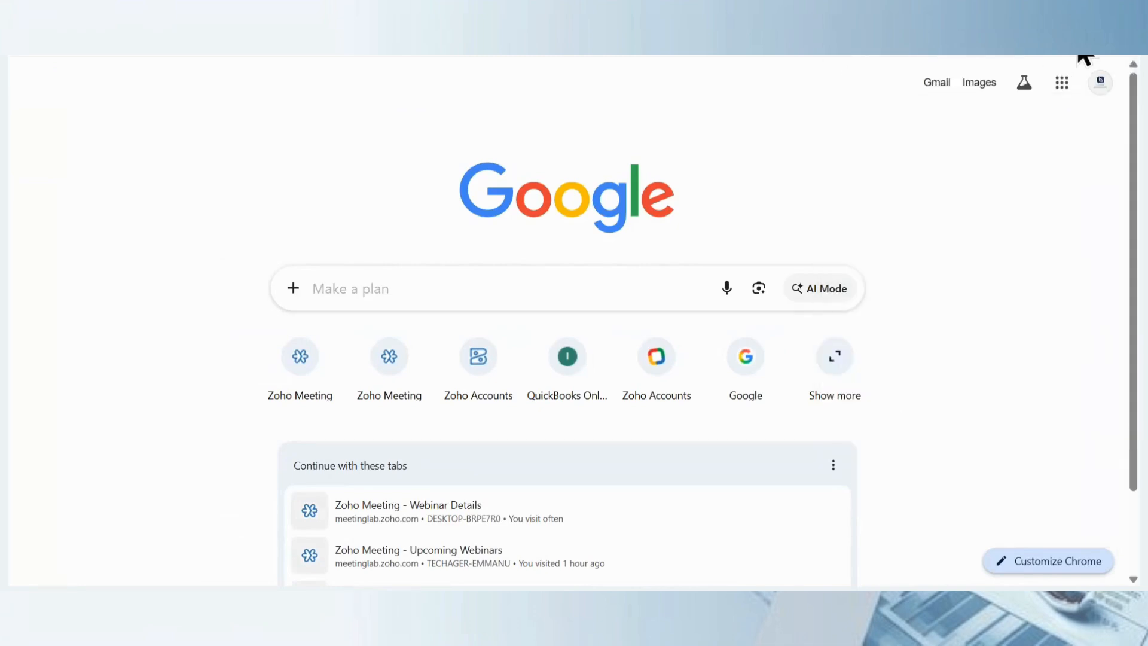
{"action": "left_click", "coordinate": [1017, 51]}
{"action": "mouse_move", "coordinate": [1083, 51]}
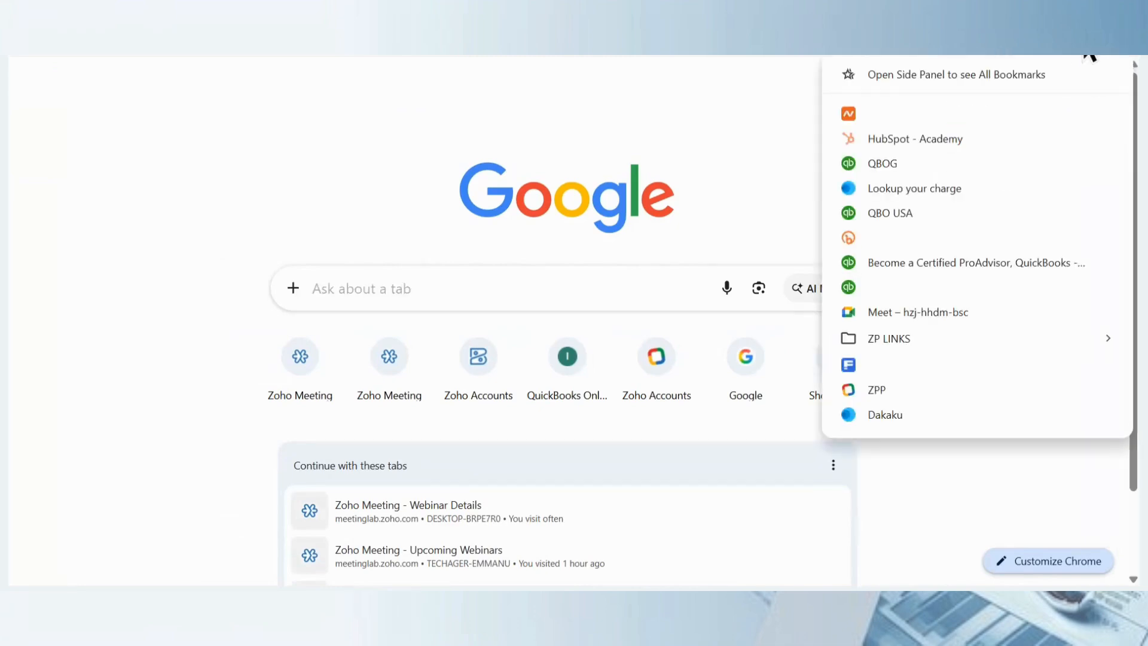
{"action": "left_click", "coordinate": [895, 163]}
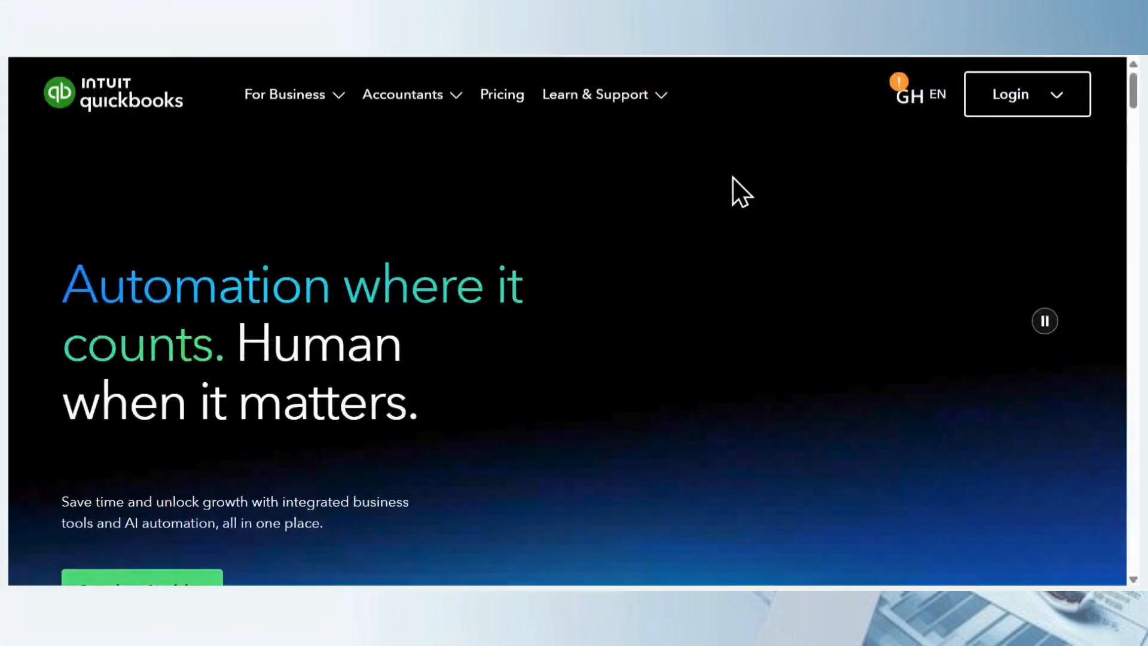
Step: Find the Intuit Platform section on the QuickBooks homepage and open its plans and pricing page
{"action": "scroll", "coordinate": [707, 288], "scroll_direction": "down", "scroll_amount": 10}
{"action": "scroll", "coordinate": [712, 301], "scroll_direction": "down", "scroll_amount": 8}
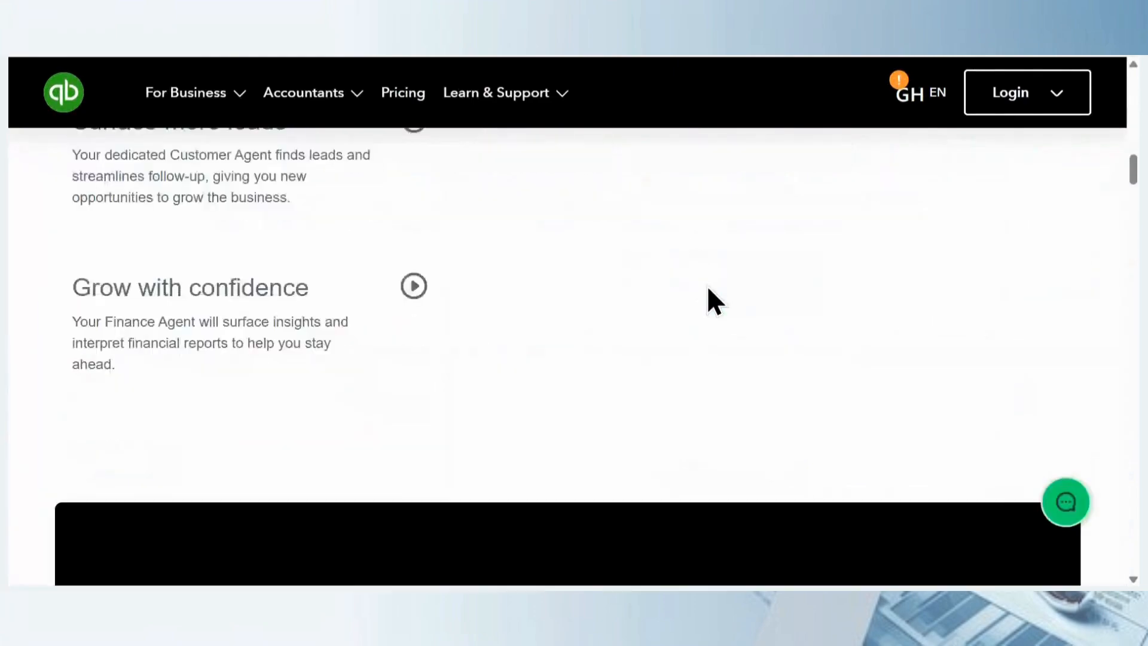
{"action": "scroll", "coordinate": [707, 284], "scroll_direction": "down", "scroll_amount": 3}
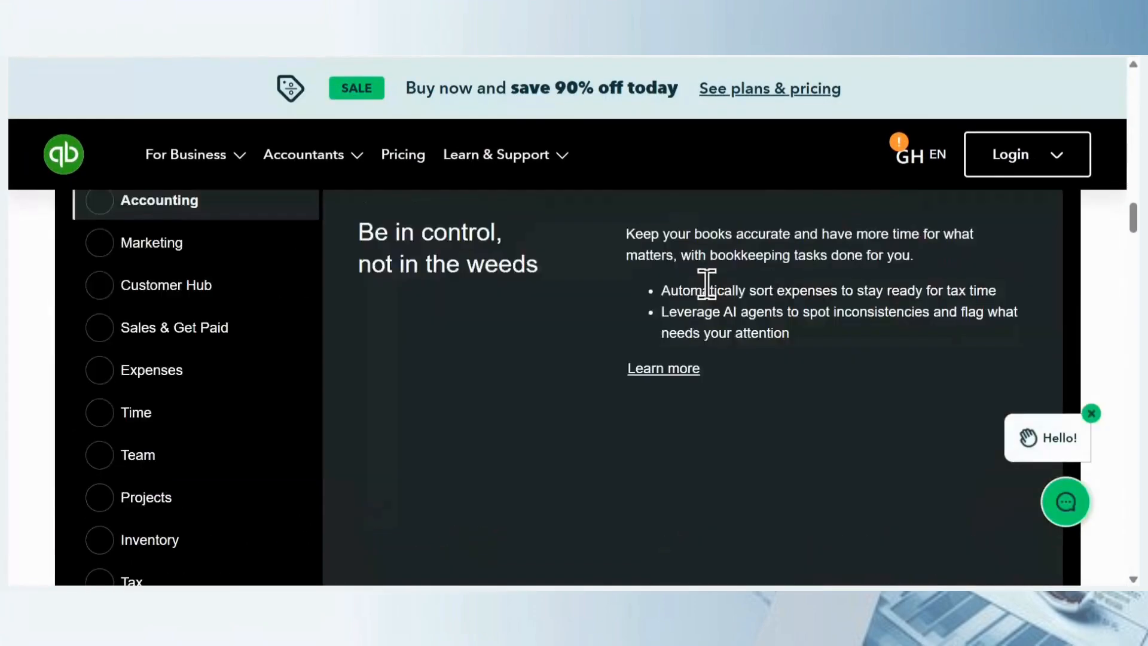
{"action": "scroll", "coordinate": [708, 287], "scroll_direction": "up", "scroll_amount": 8}
{"action": "scroll", "coordinate": [708, 287], "scroll_direction": "down", "scroll_amount": 4}
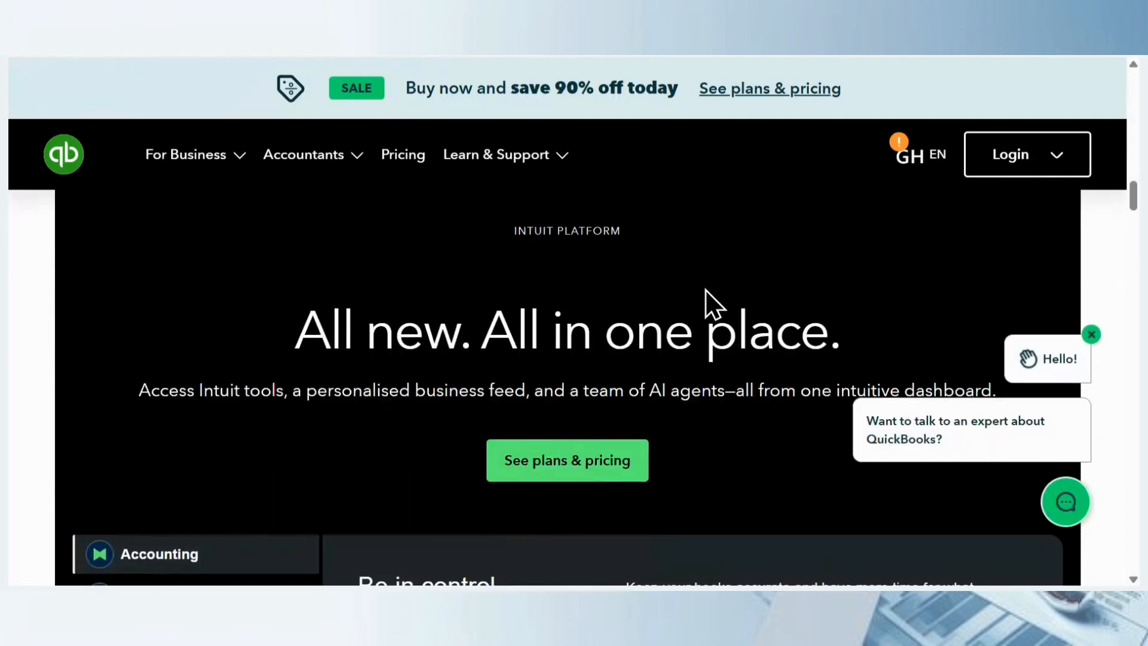
{"action": "scroll", "coordinate": [592, 475], "scroll_direction": "down", "scroll_amount": 3}
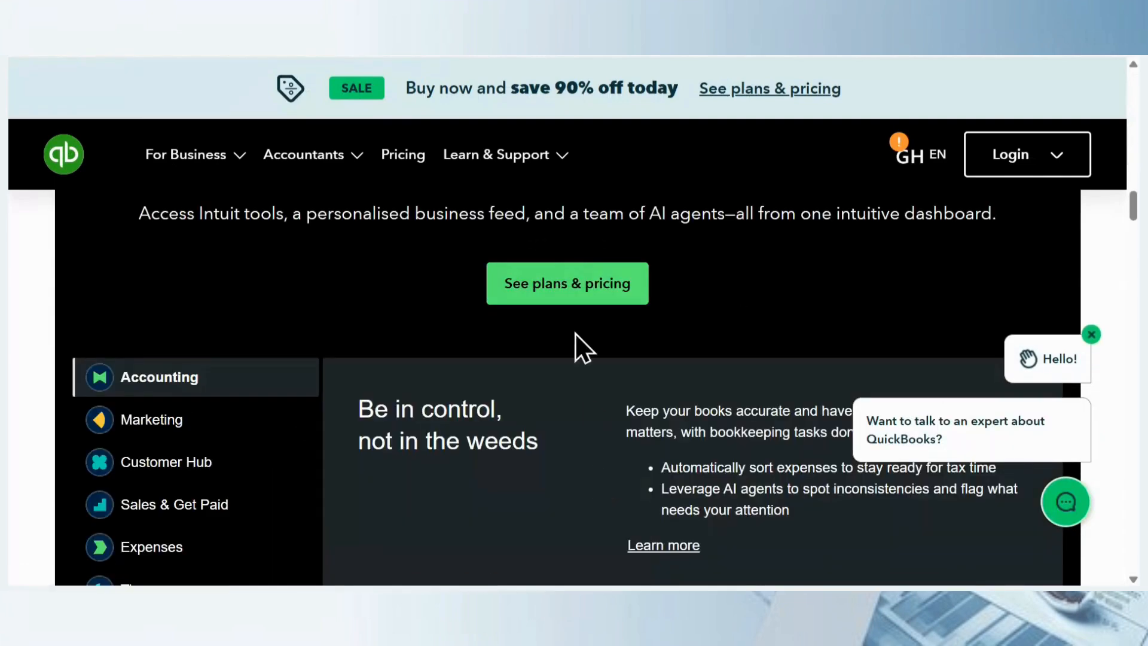
{"action": "left_click", "coordinate": [644, 301]}
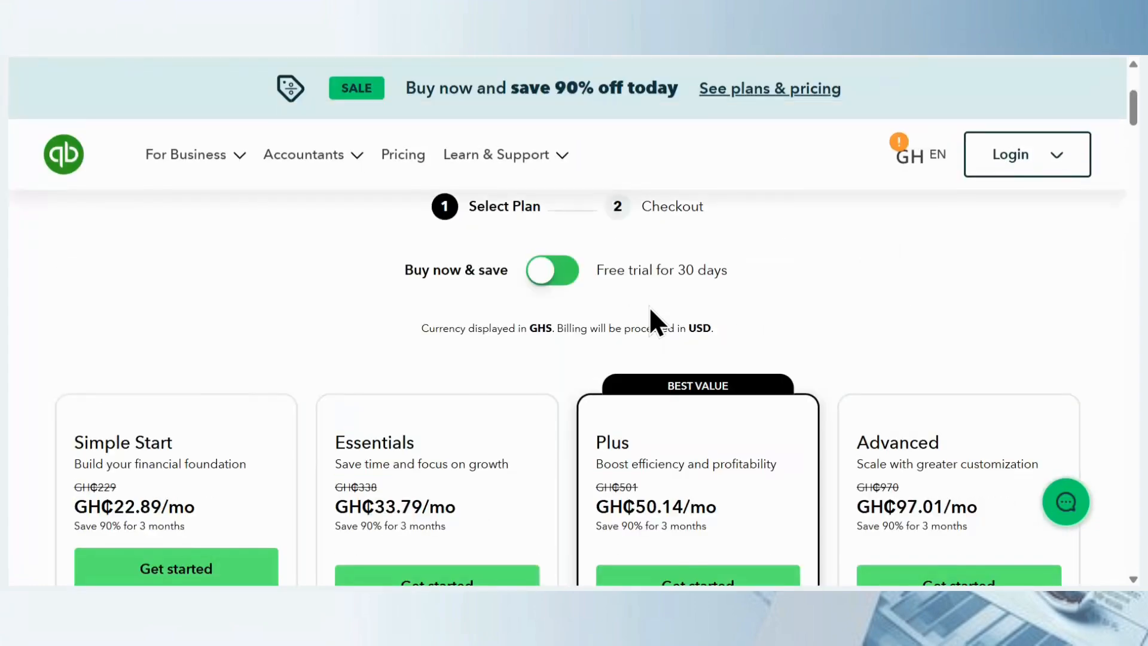
Step: Dismiss the chat prompt and review the Buy now & save offers for the four plans
{"action": "scroll", "coordinate": [649, 306], "scroll_direction": "down", "scroll_amount": 3}
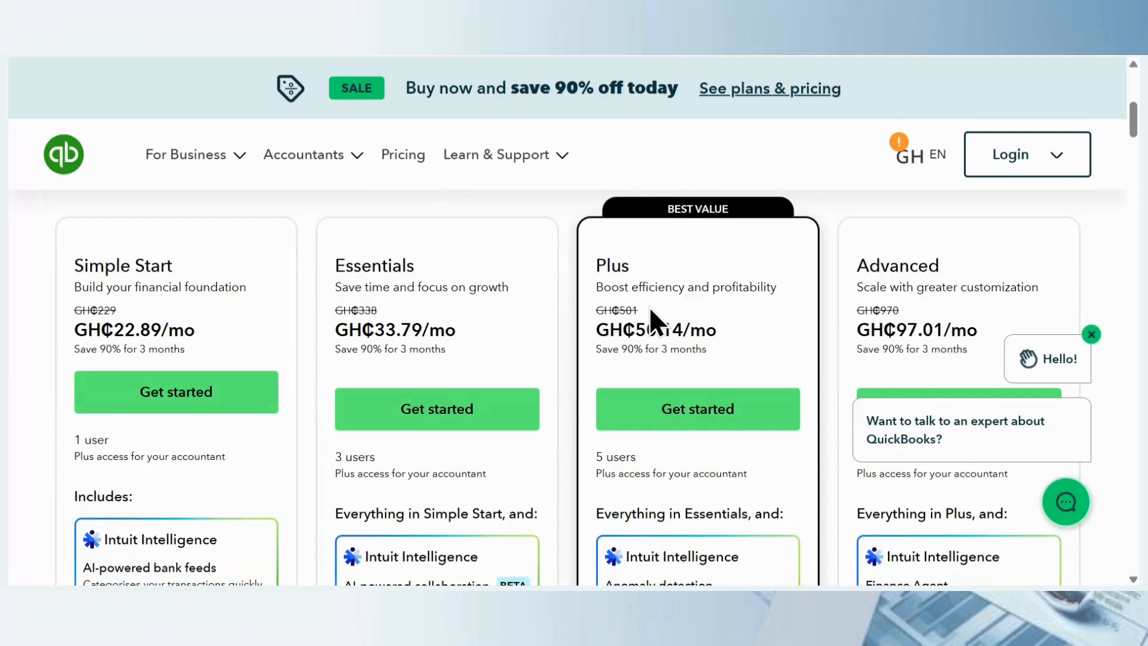
{"action": "left_click", "coordinate": [1091, 335]}
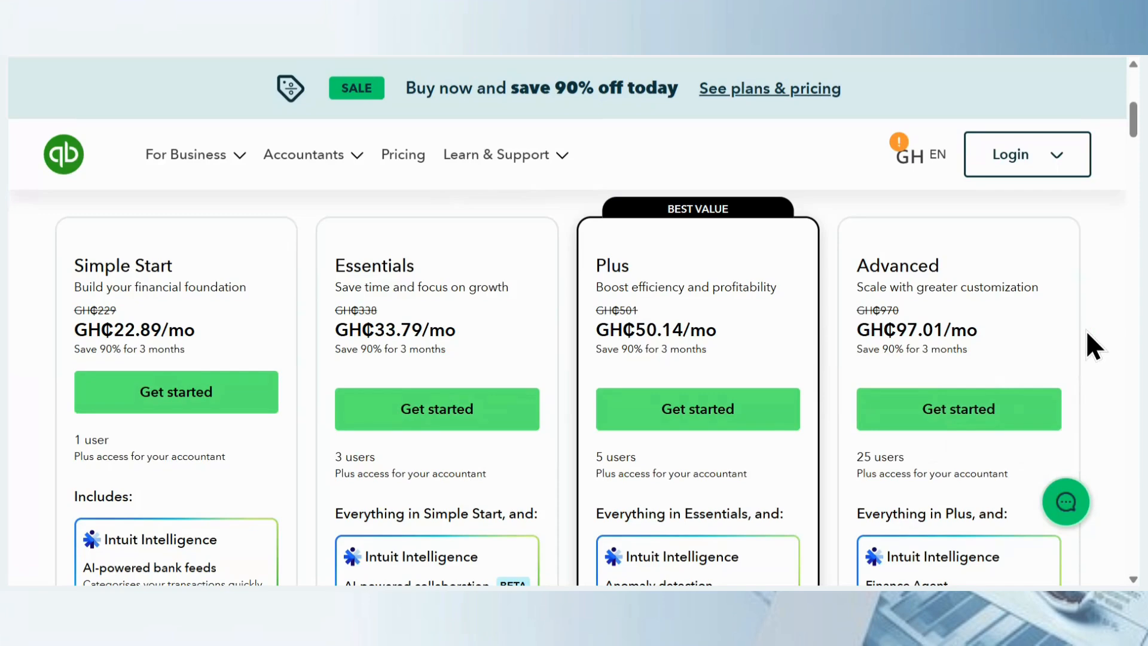
{"action": "scroll", "coordinate": [1087, 335], "scroll_direction": "up", "scroll_amount": 1}
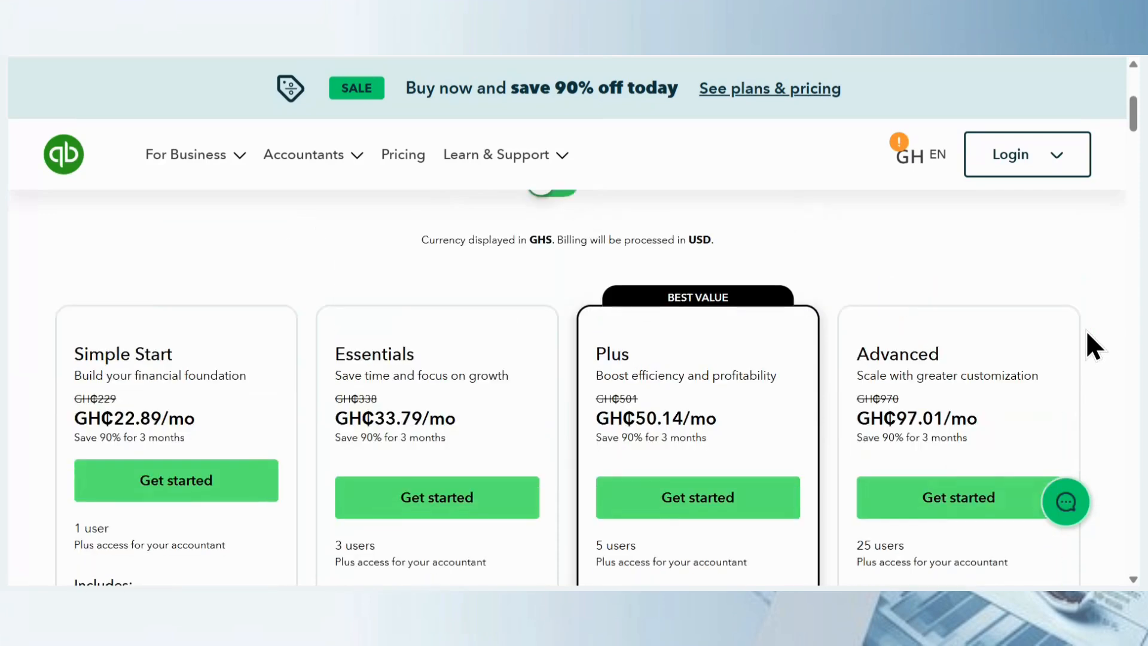
{"action": "scroll", "coordinate": [996, 276], "scroll_direction": "up", "scroll_amount": 1}
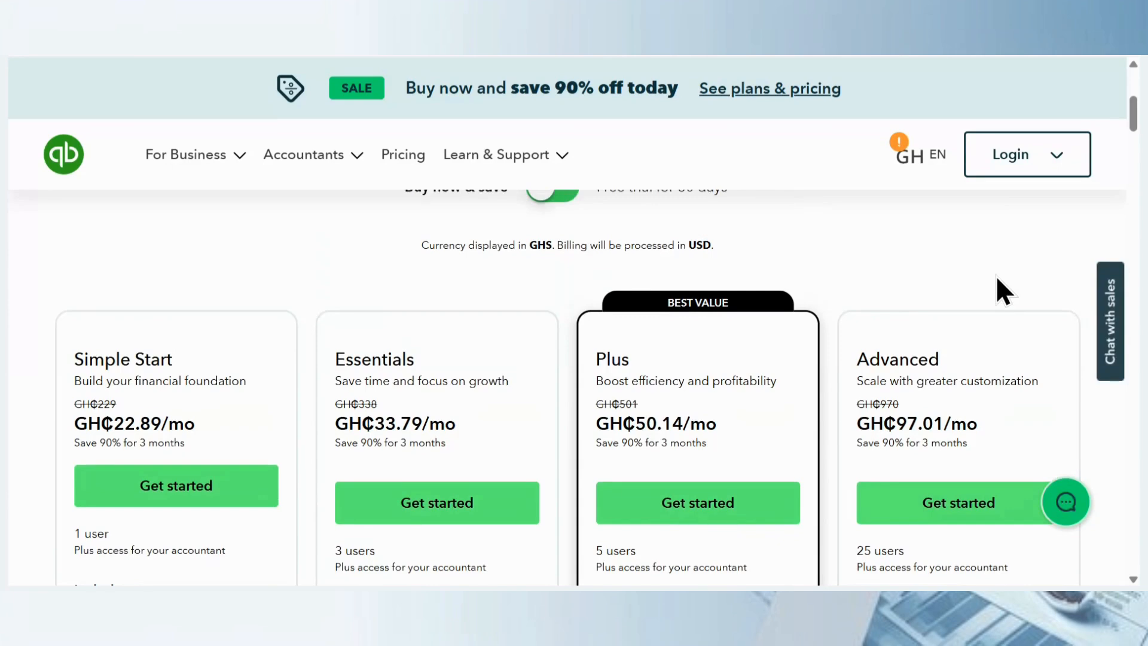
{"action": "scroll", "coordinate": [996, 277], "scroll_direction": "up", "scroll_amount": 1}
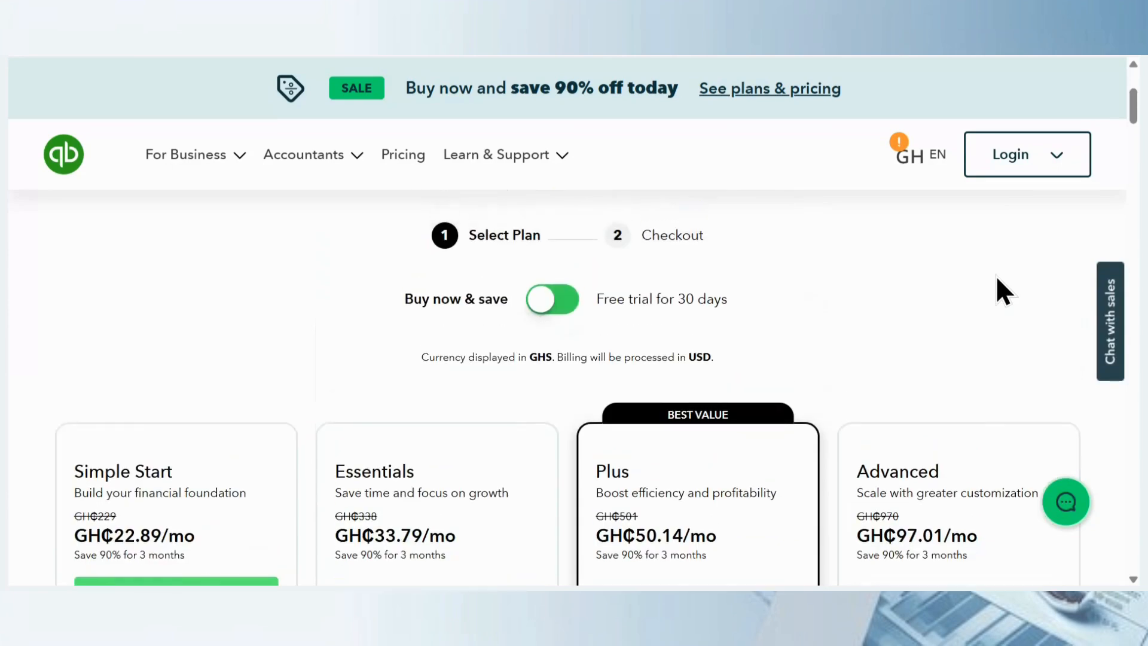
{"action": "scroll", "coordinate": [996, 277], "scroll_direction": "up", "scroll_amount": 2}
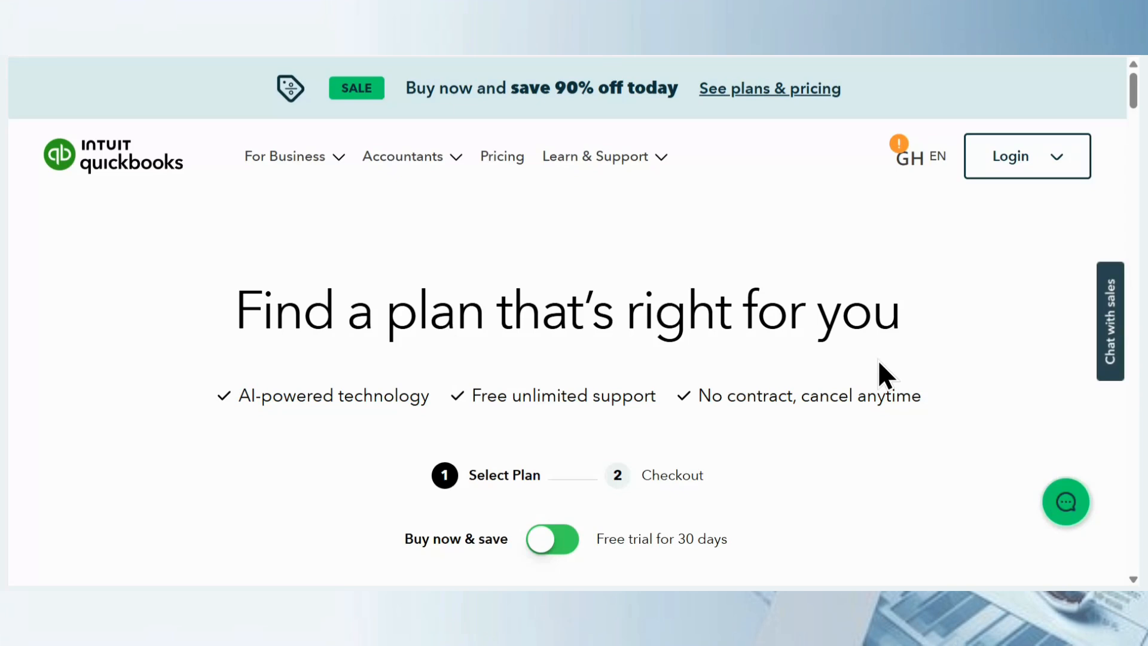
{"action": "scroll", "coordinate": [879, 361], "scroll_direction": "down", "scroll_amount": 3}
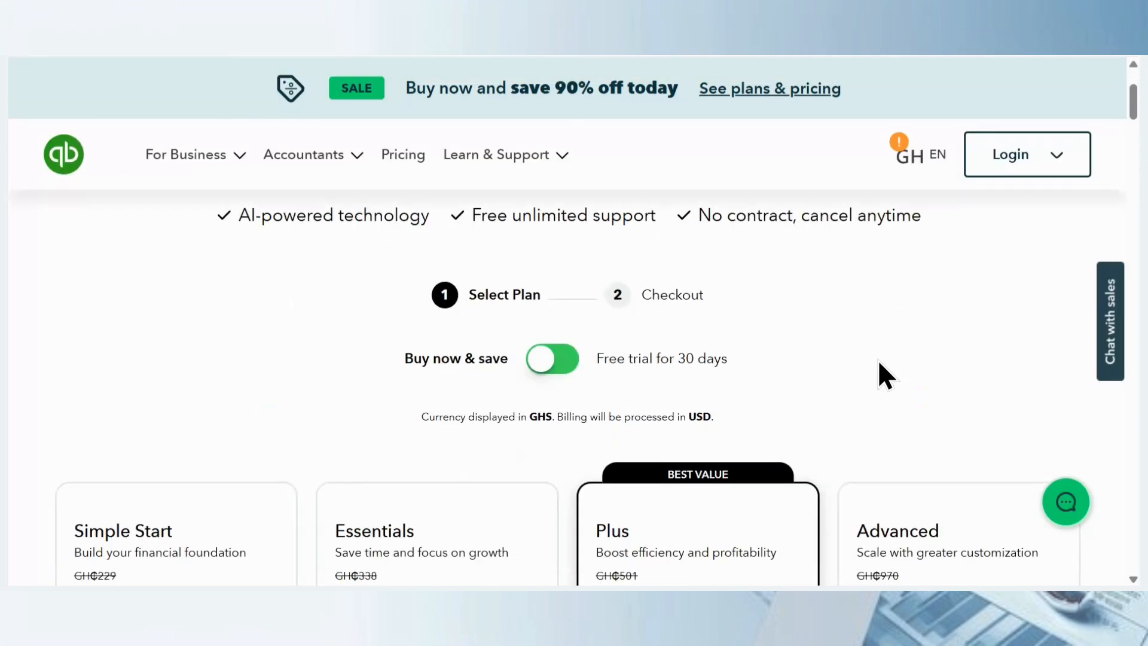
{"action": "scroll", "coordinate": [878, 363], "scroll_direction": "down", "scroll_amount": 1}
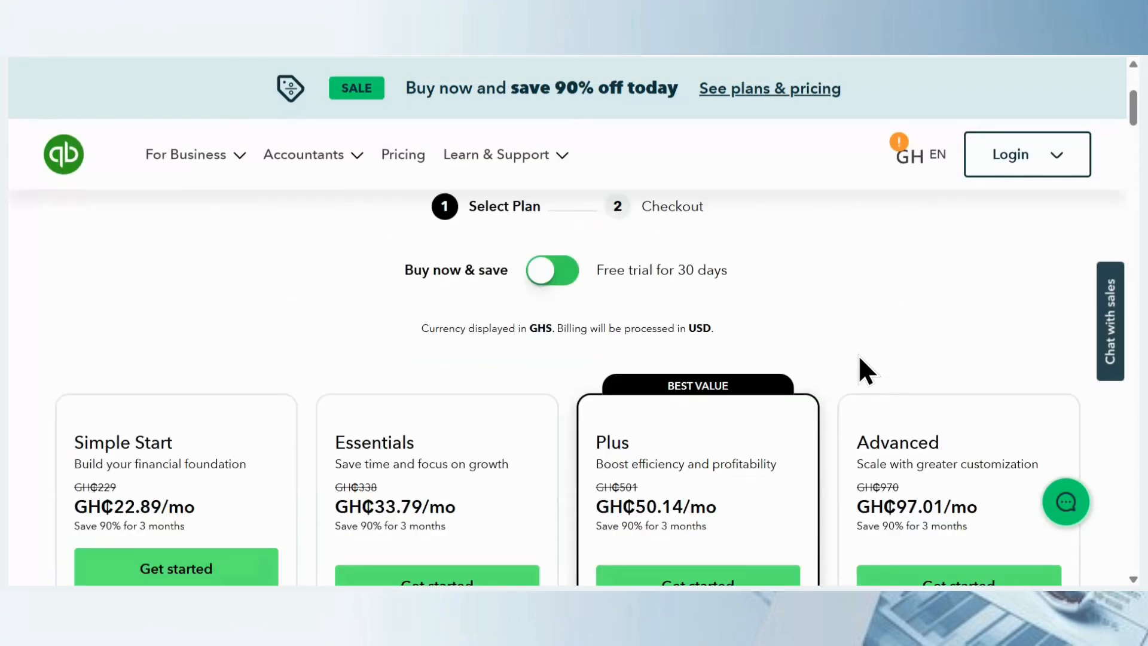
Step: Show the plans with the 30-day free trial option, review their prices, and return to Buy now & save
{"action": "left_click", "coordinate": [552, 270]}
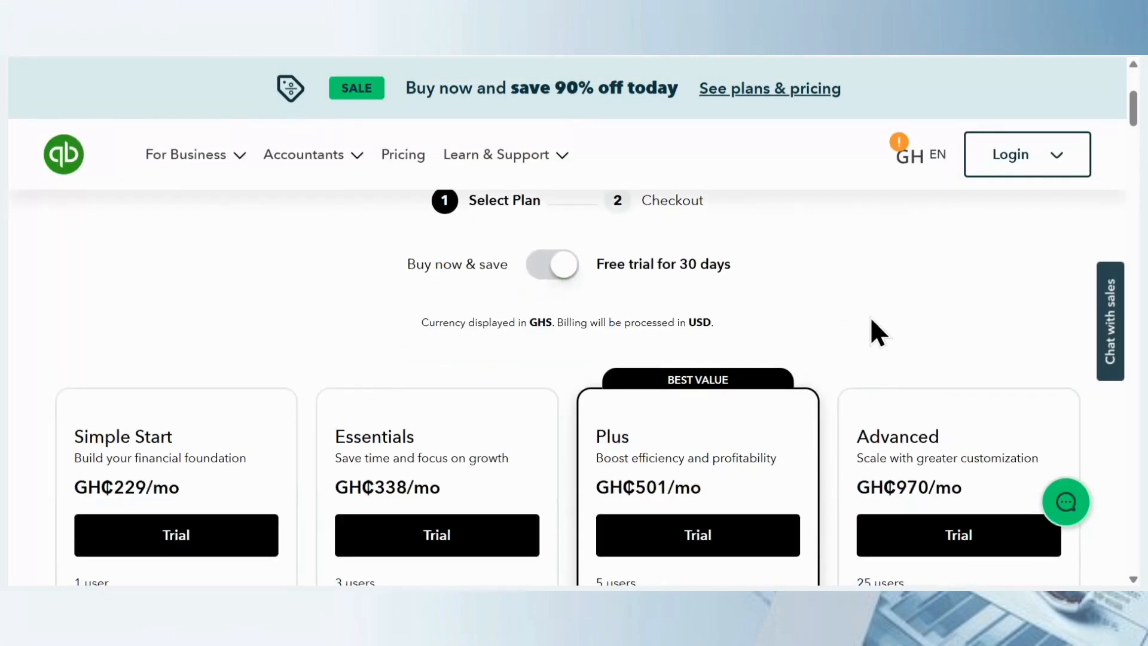
{"action": "scroll", "coordinate": [871, 320], "scroll_direction": "down", "scroll_amount": 5}
{"action": "scroll", "coordinate": [871, 320], "scroll_direction": "up", "scroll_amount": 7}
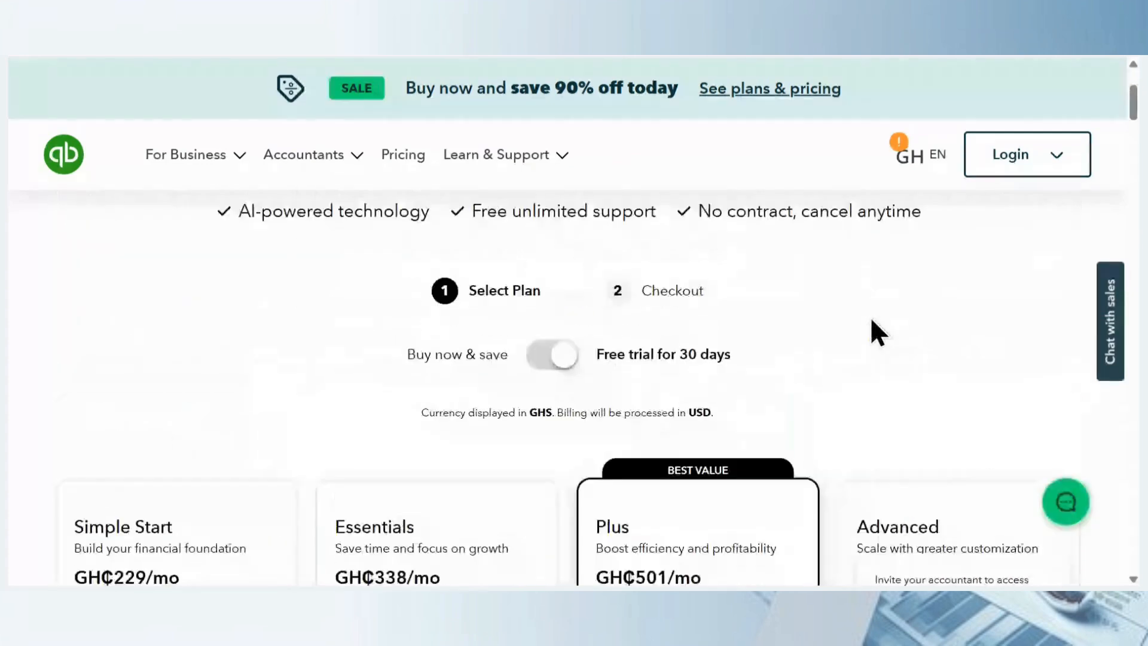
{"action": "scroll", "coordinate": [873, 318], "scroll_direction": "down", "scroll_amount": 1}
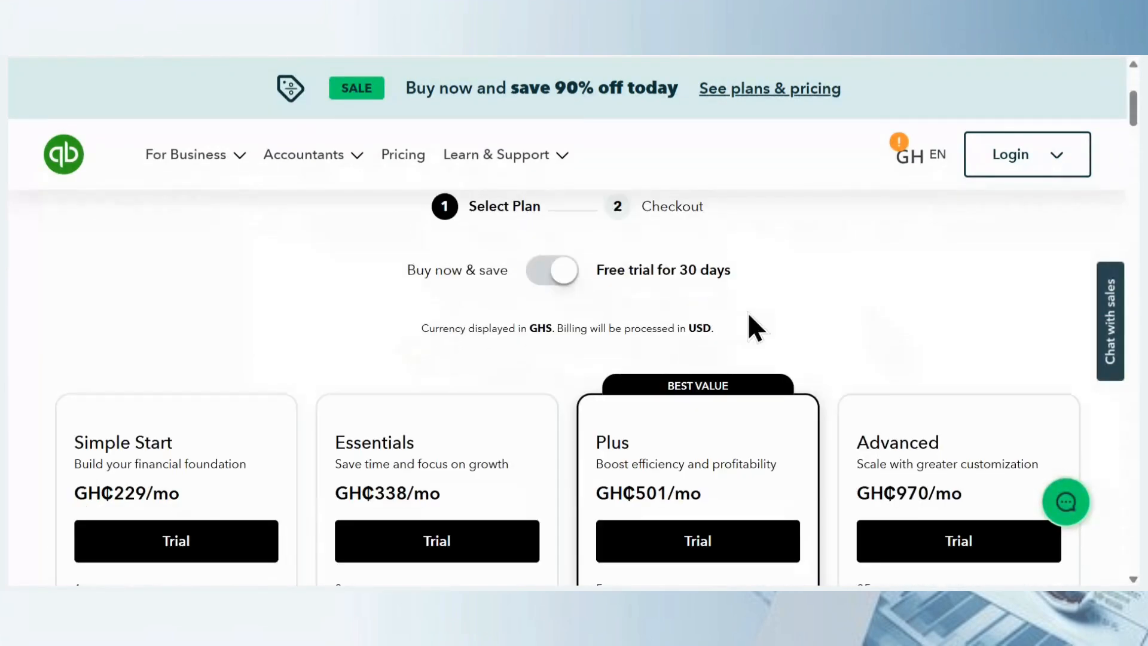
{"action": "scroll", "coordinate": [826, 347], "scroll_direction": "down", "scroll_amount": 3}
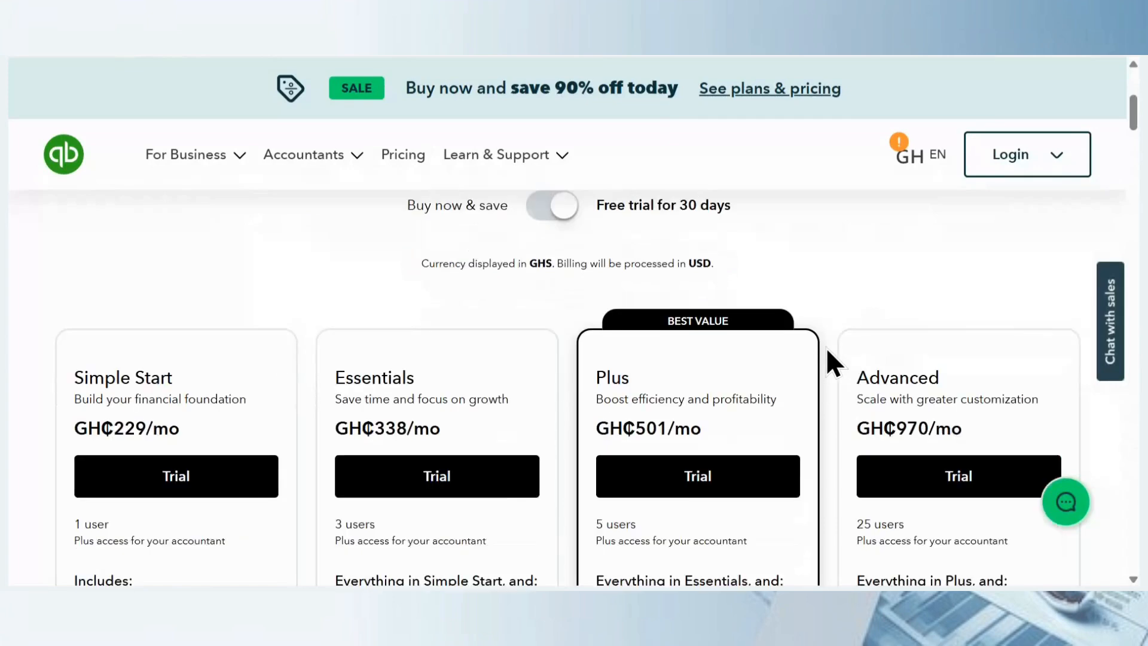
{"action": "scroll", "coordinate": [827, 347], "scroll_direction": "up", "scroll_amount": 1}
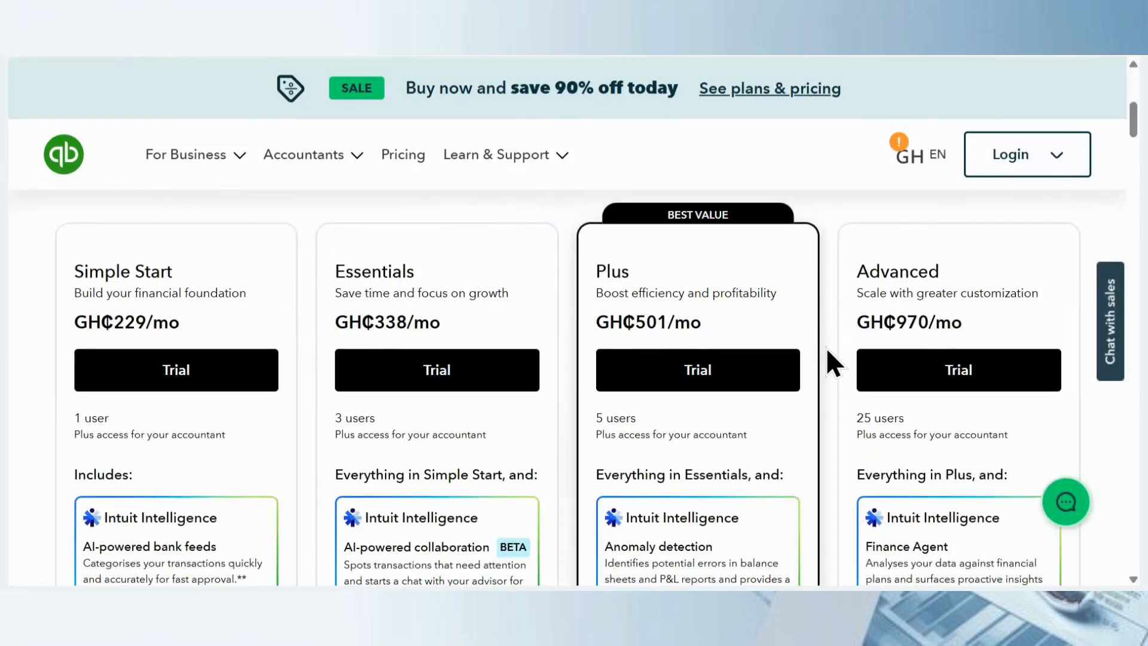
{"action": "scroll", "coordinate": [826, 347], "scroll_direction": "up", "scroll_amount": 2}
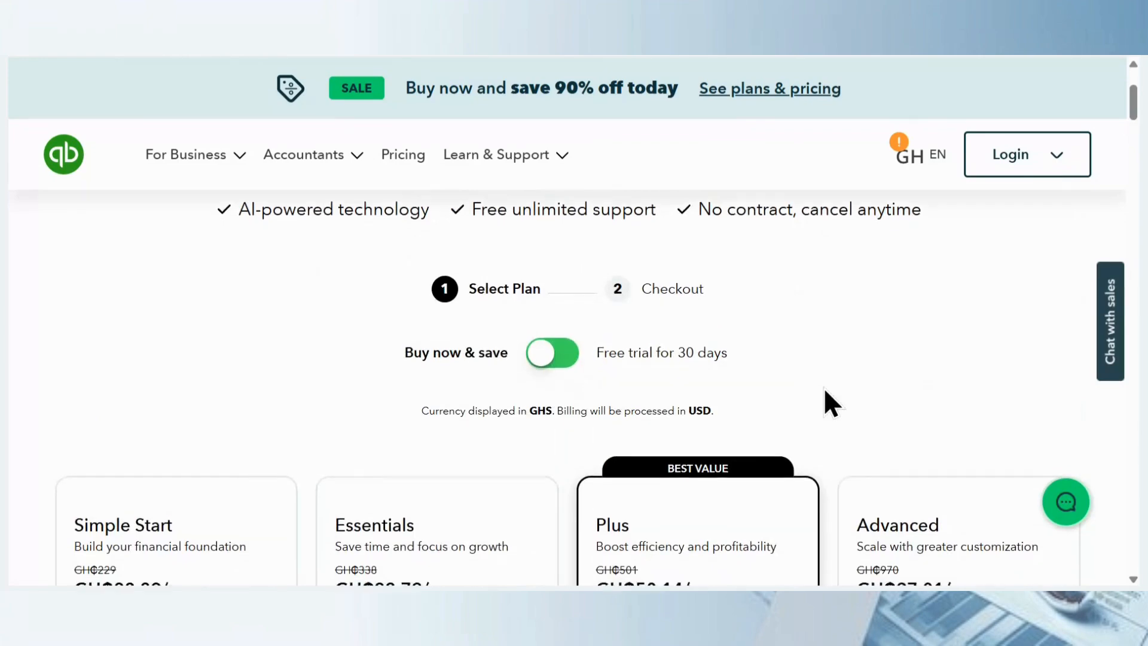
Step: Examine the sale banner and the discount term beneath the Simple Start price, highlighting both texts
{"action": "scroll", "coordinate": [825, 390], "scroll_direction": "down", "scroll_amount": 2}
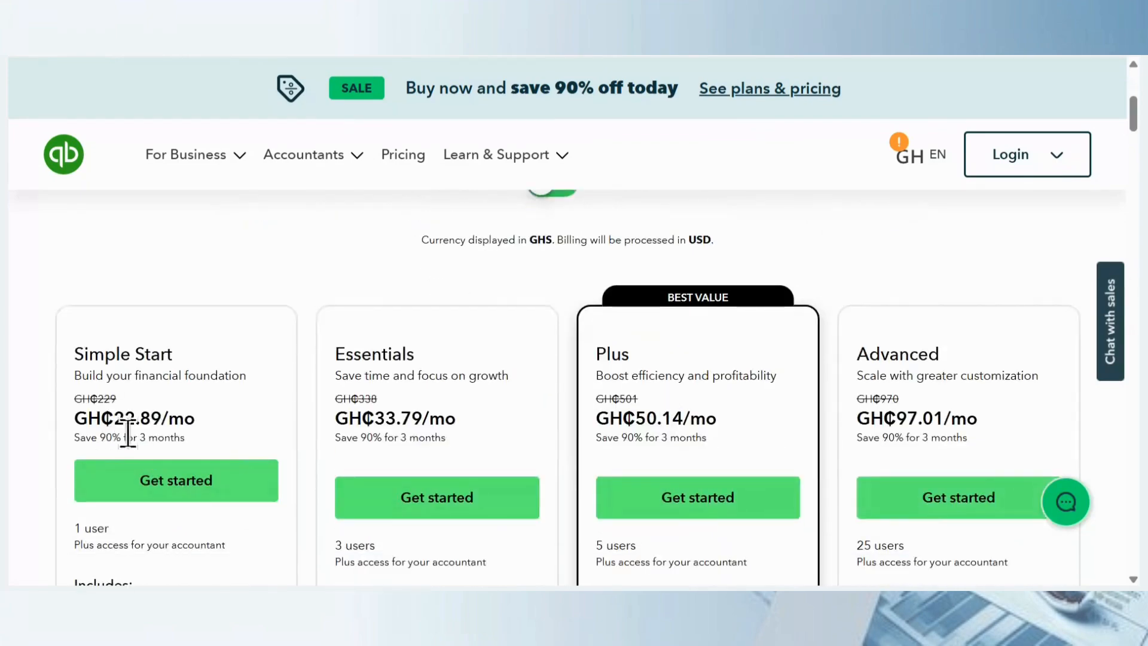
{"action": "scroll", "coordinate": [174, 442], "scroll_direction": "down", "scroll_amount": 1}
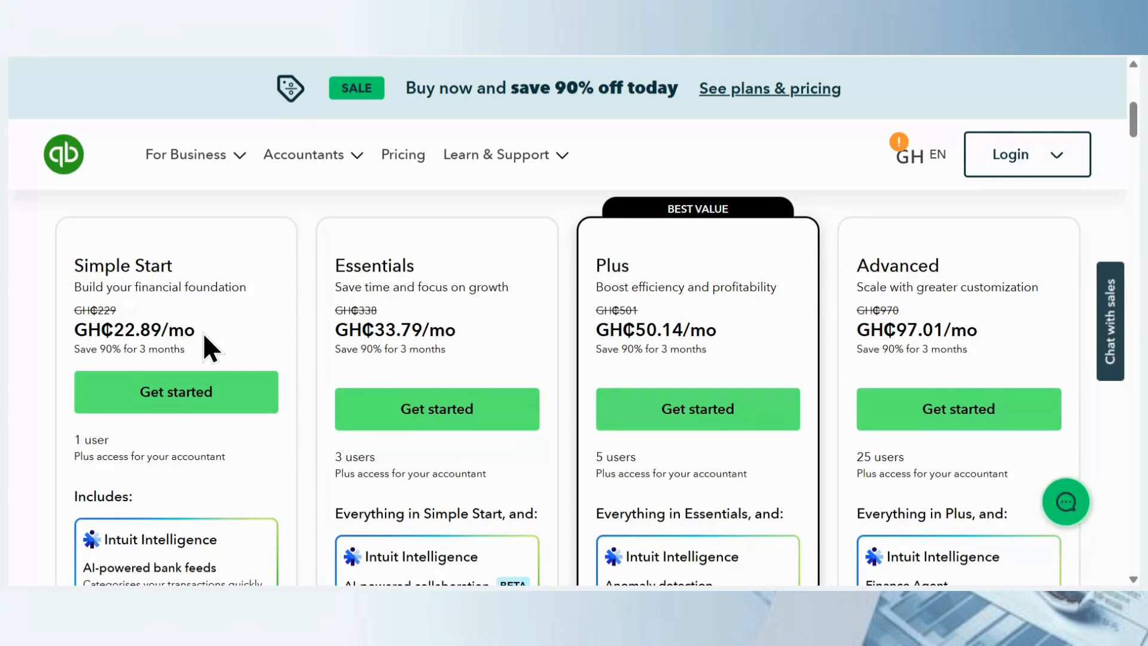
{"action": "double_click", "coordinate": [174, 346]}
{"action": "scroll", "coordinate": [411, 362], "scroll_direction": "up", "scroll_amount": 5}
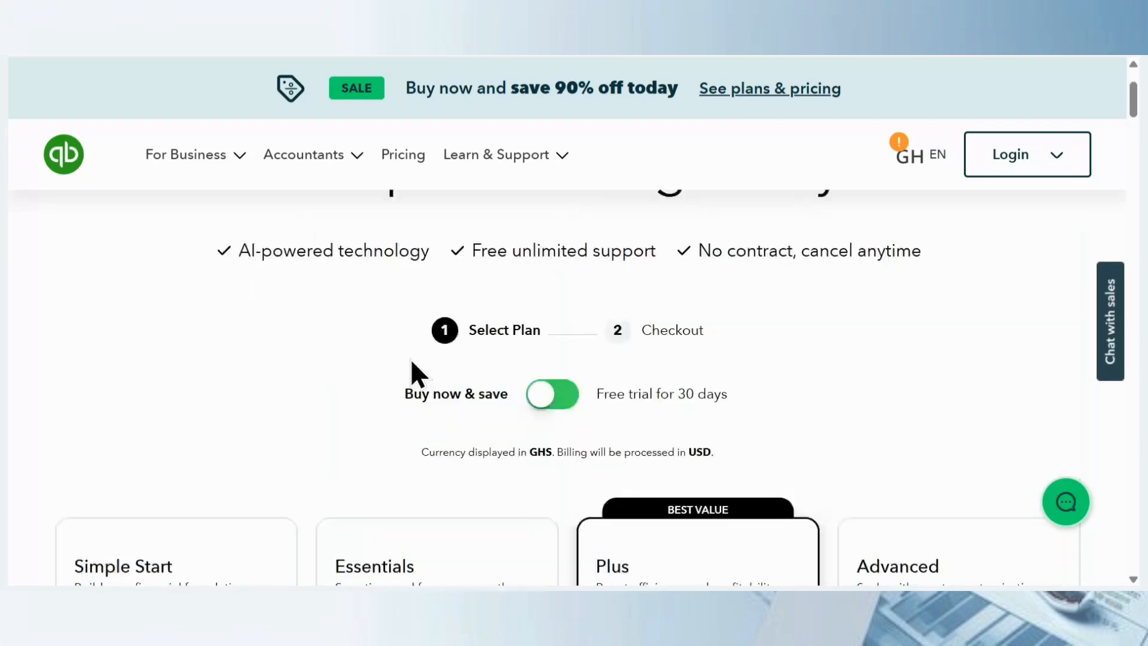
{"action": "scroll", "coordinate": [412, 360], "scroll_direction": "up", "scroll_amount": 2}
{"action": "triple_click", "coordinate": [556, 84]}
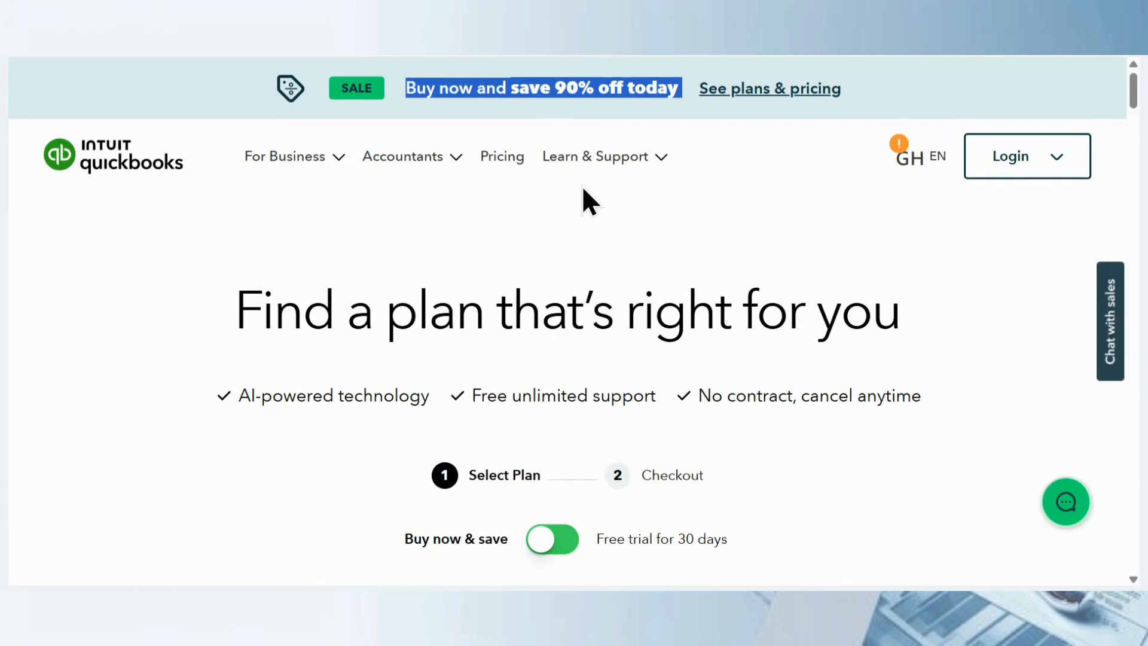
{"action": "scroll", "coordinate": [582, 189], "scroll_direction": "down", "scroll_amount": 7}
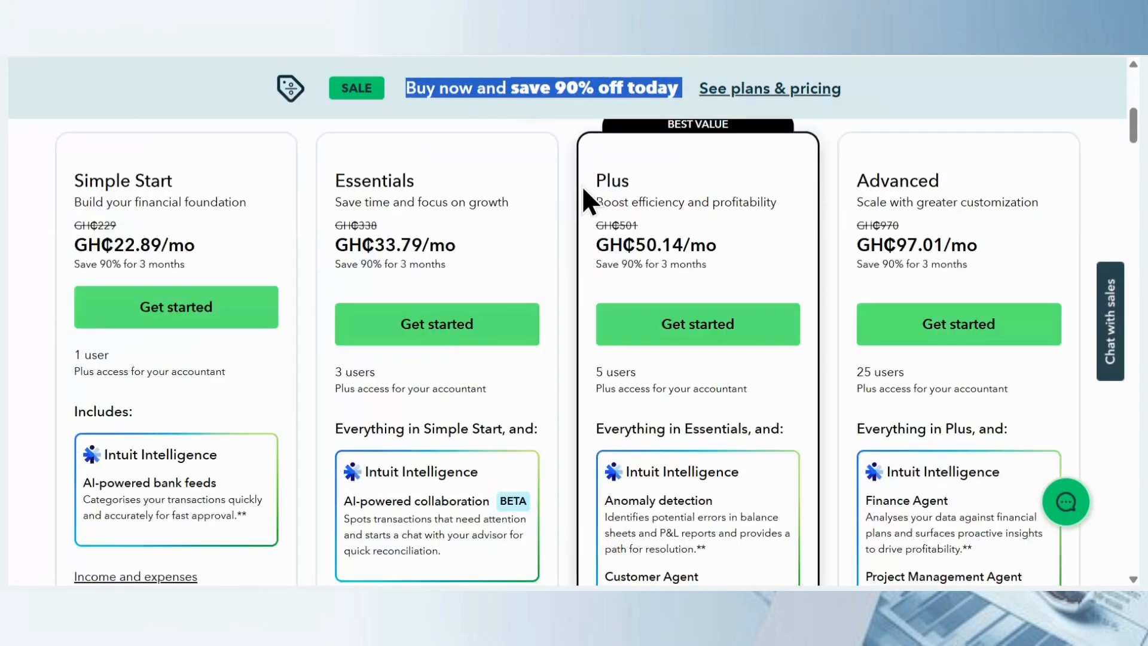
{"action": "scroll", "coordinate": [583, 191], "scroll_direction": "up", "scroll_amount": 3}
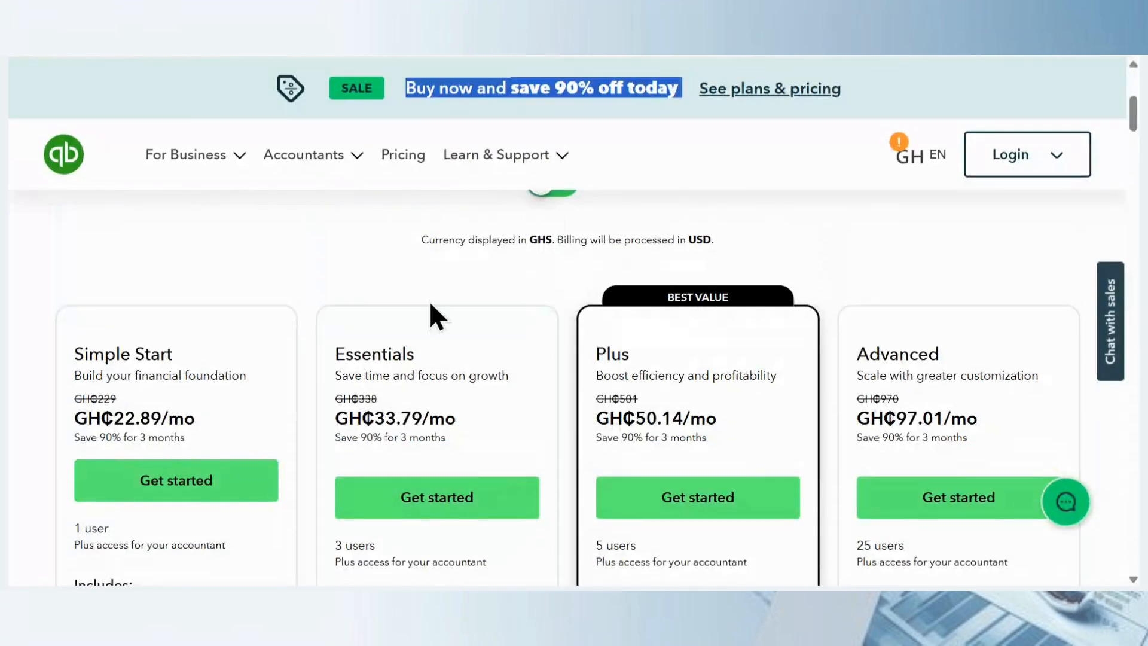
{"action": "triple_click", "coordinate": [163, 437]}
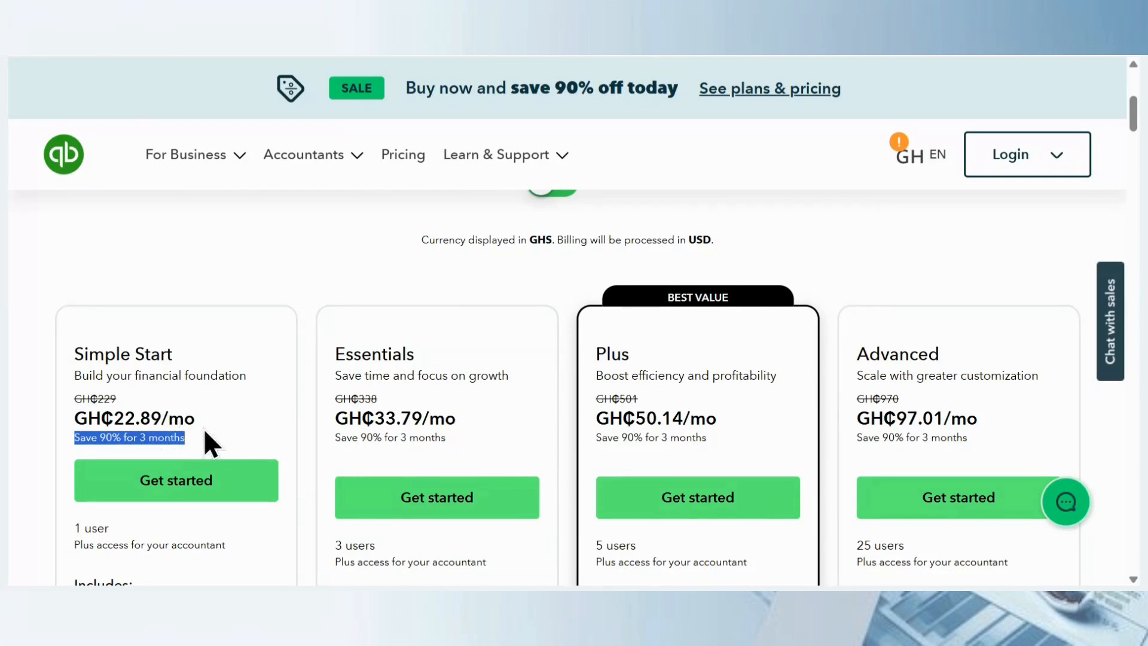
Step: Compare the included users, accountant access and features of the Simple Start and Essentials plans
{"action": "scroll", "coordinate": [264, 435], "scroll_direction": "down", "scroll_amount": 1}
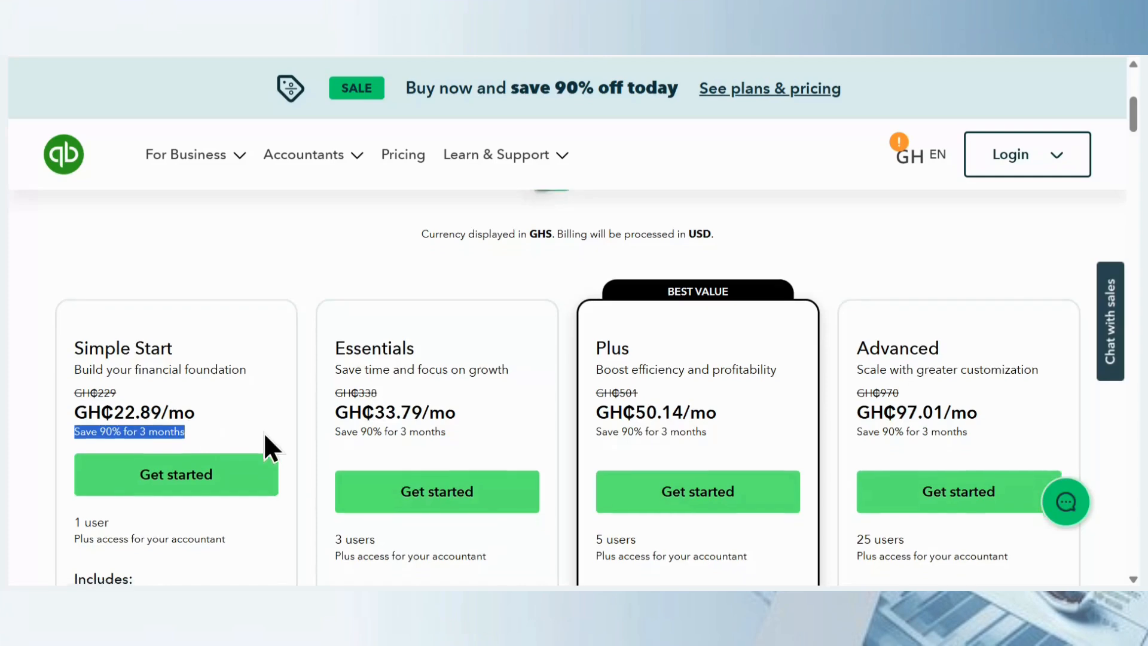
{"action": "scroll", "coordinate": [263, 432], "scroll_direction": "down", "scroll_amount": 4}
{"action": "mouse_move", "coordinate": [123, 281]}
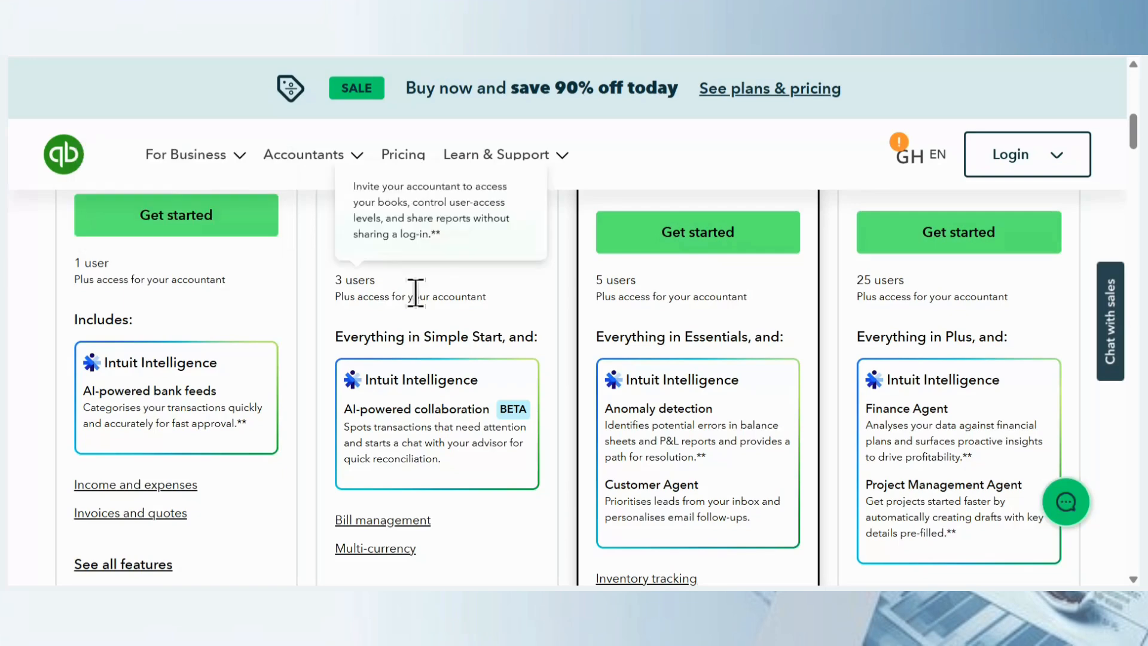
{"action": "scroll", "coordinate": [477, 315], "scroll_direction": "up", "scroll_amount": 3}
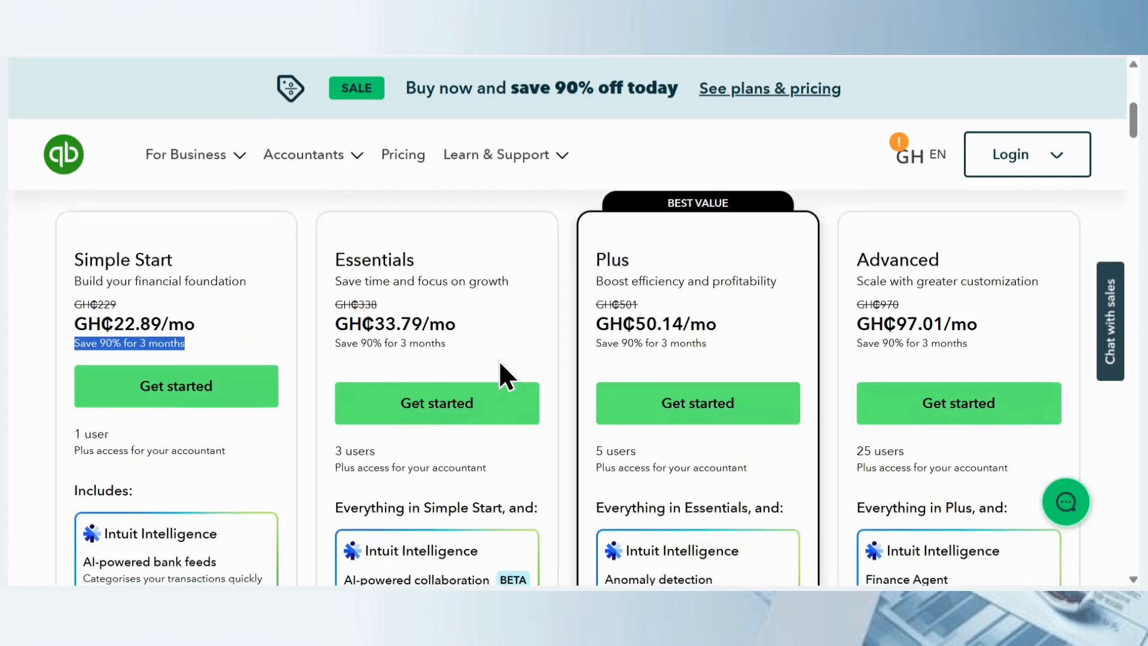
{"action": "scroll", "coordinate": [499, 360], "scroll_direction": "down", "scroll_amount": 1}
{"action": "scroll", "coordinate": [453, 357], "scroll_direction": "up", "scroll_amount": 1}
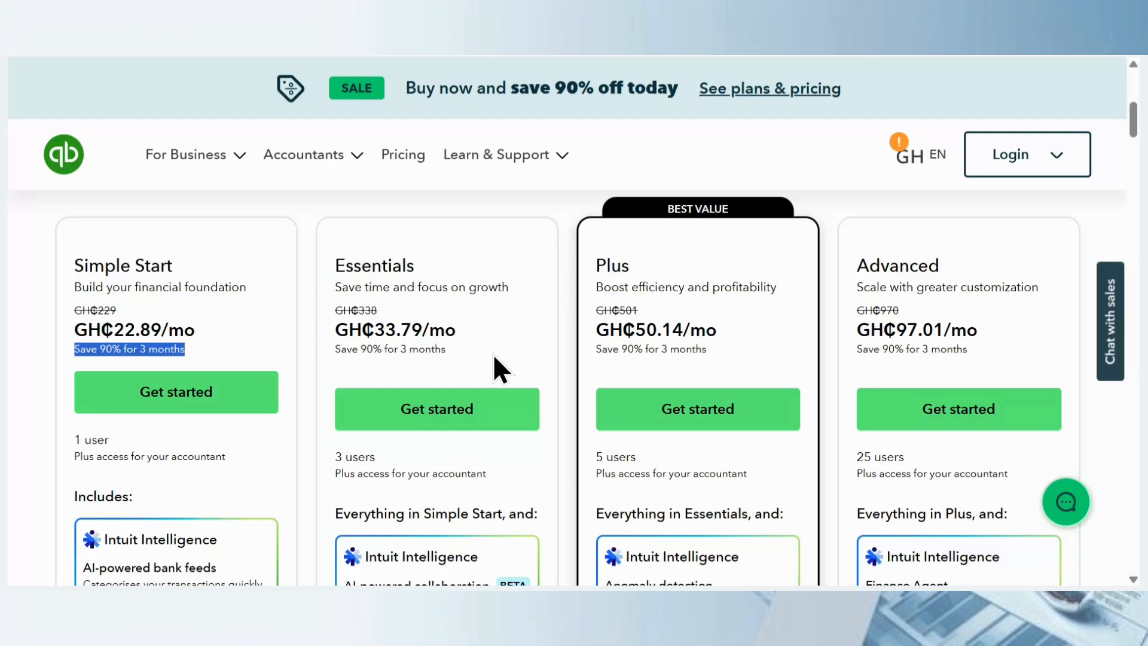
Step: Highlight the length of the discount period beneath the Essentials price and check the neighbouring plan offers
{"action": "double_click", "coordinate": [404, 348]}
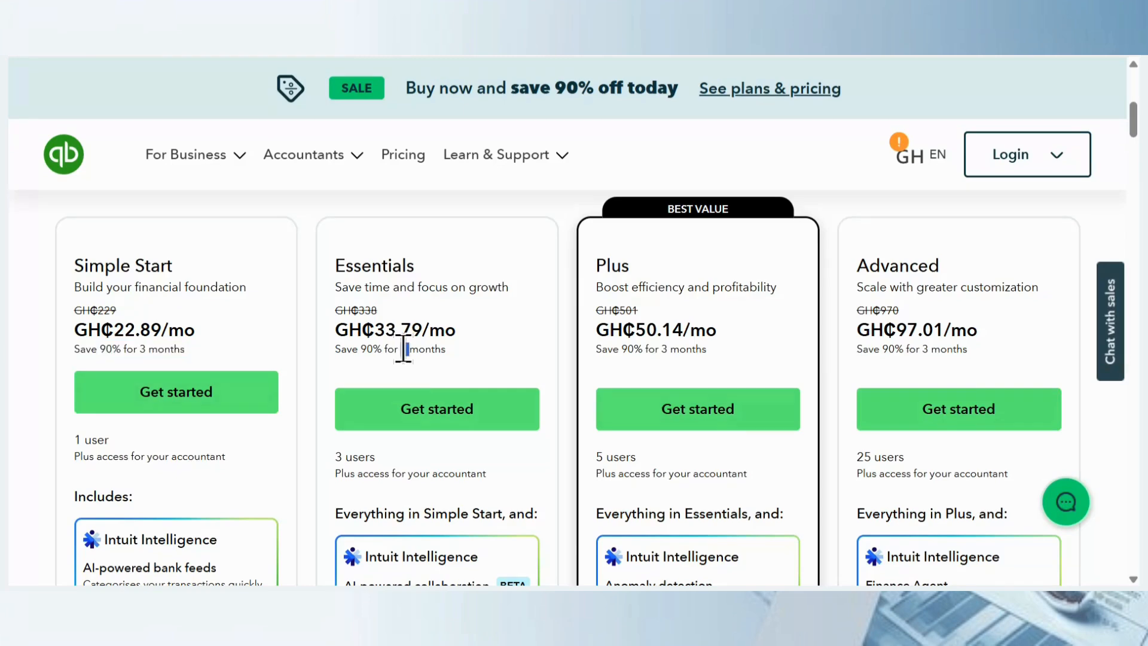
{"action": "double_click", "coordinate": [439, 352]}
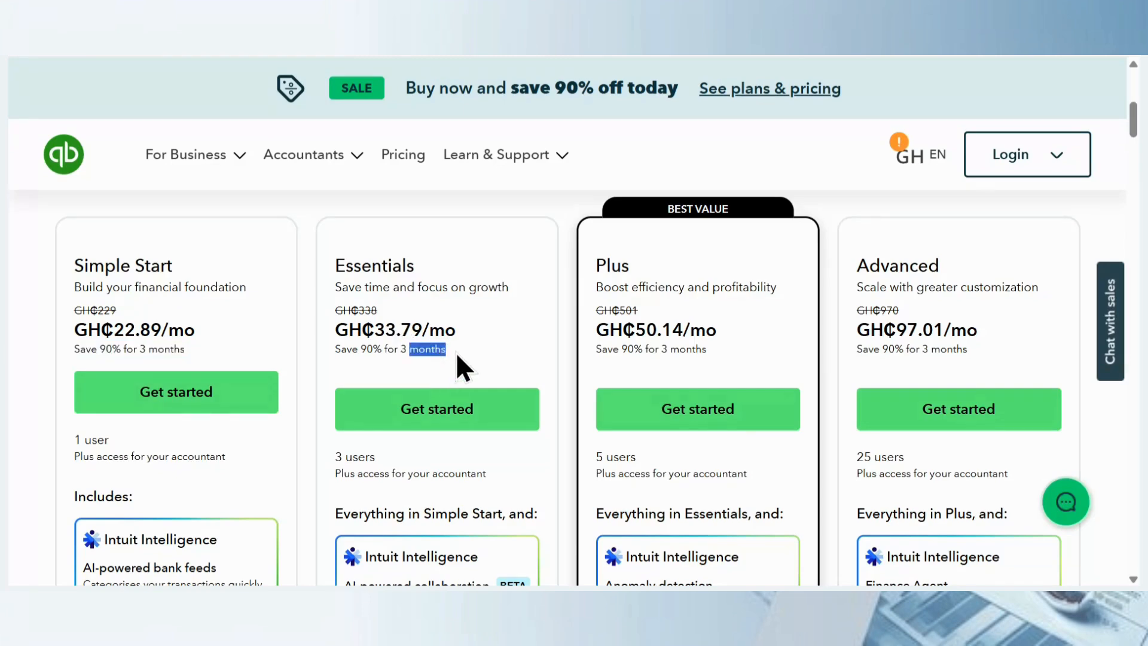
{"action": "left_click", "coordinate": [457, 353]}
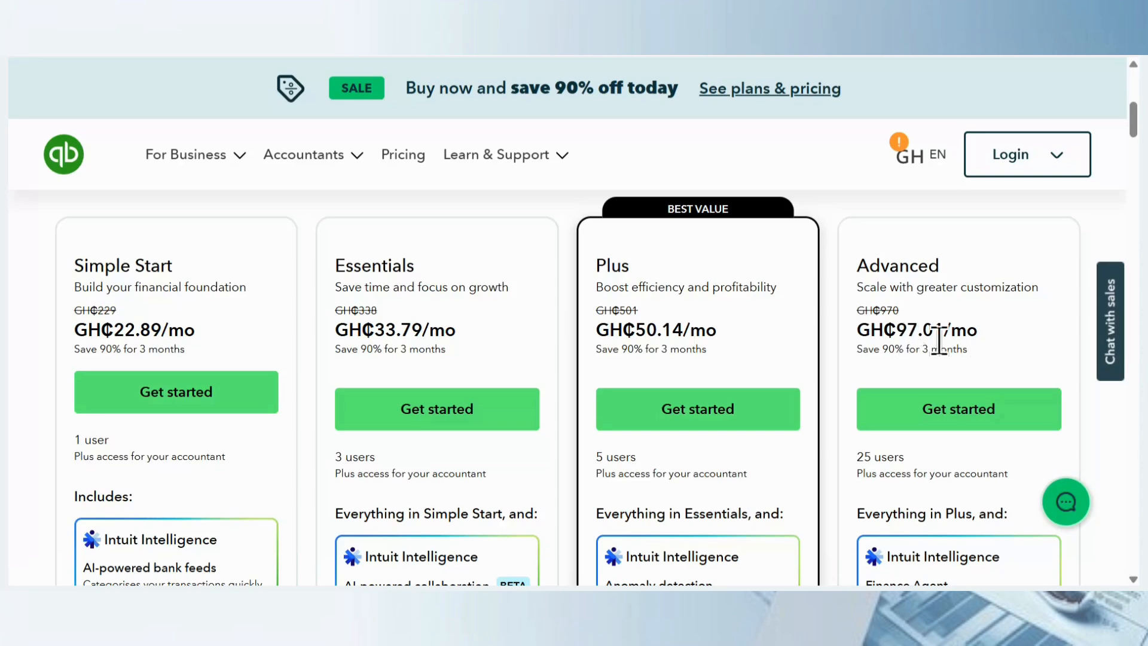
{"action": "scroll", "coordinate": [944, 358], "scroll_direction": "down", "scroll_amount": 5}
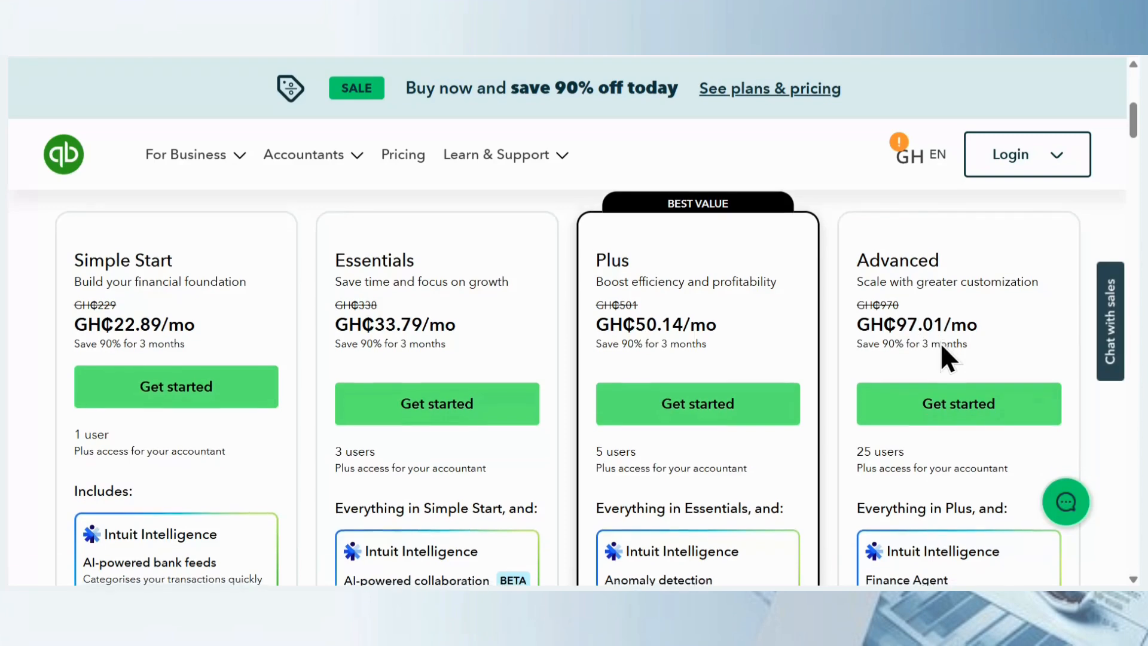
Step: Review the plan prices and feature lists, and read the accountant access description of the Simple Start plan
{"action": "scroll", "coordinate": [967, 369], "scroll_direction": "up", "scroll_amount": 5}
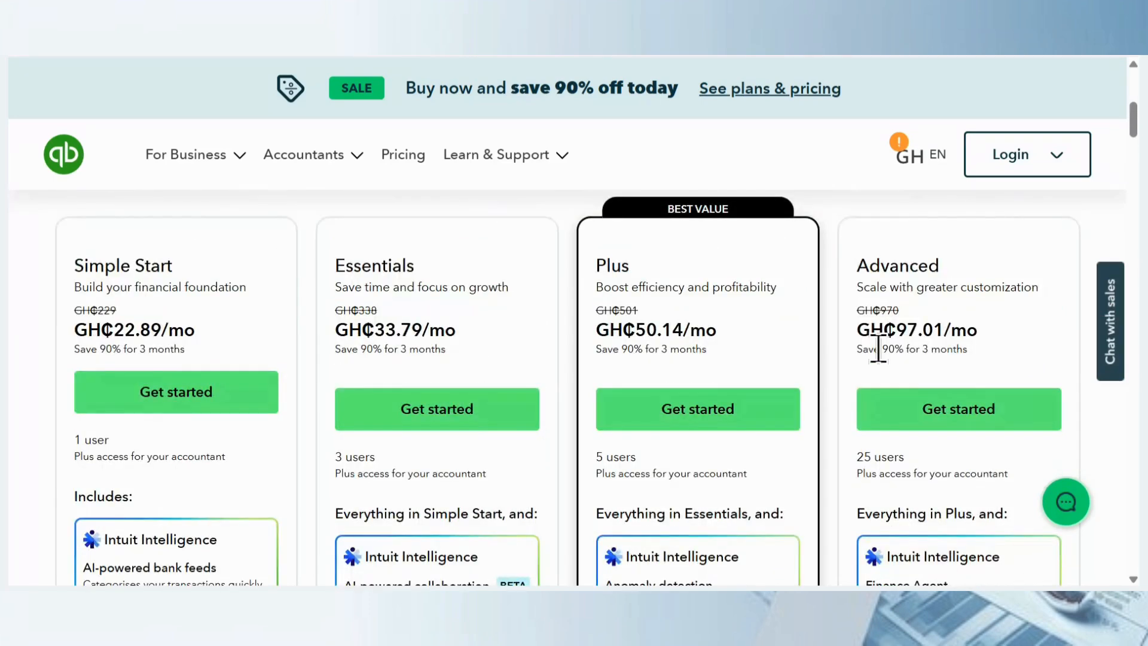
{"action": "scroll", "coordinate": [879, 350], "scroll_direction": "down", "scroll_amount": 5}
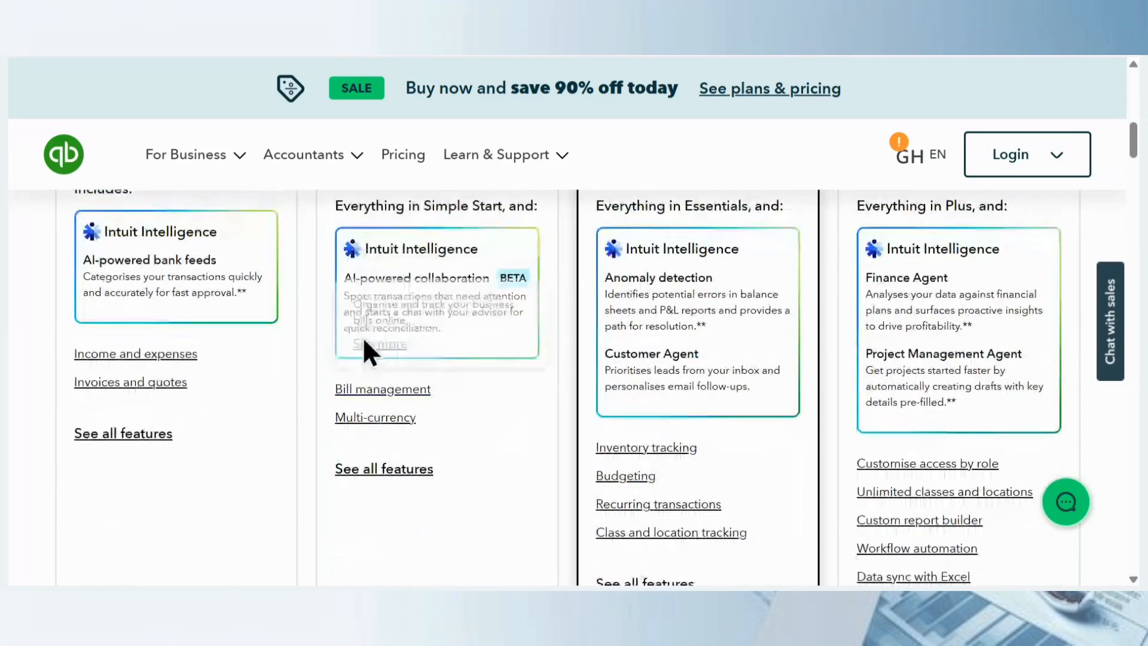
{"action": "scroll", "coordinate": [307, 338], "scroll_direction": "up", "scroll_amount": 1}
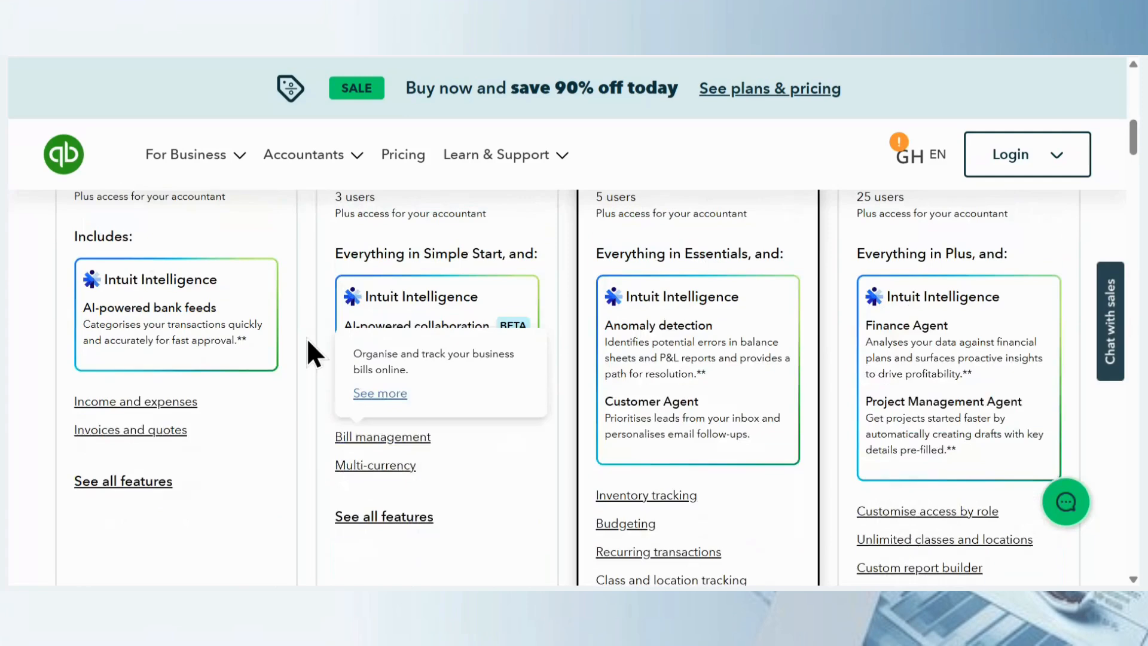
{"action": "scroll", "coordinate": [307, 339], "scroll_direction": "up", "scroll_amount": 3}
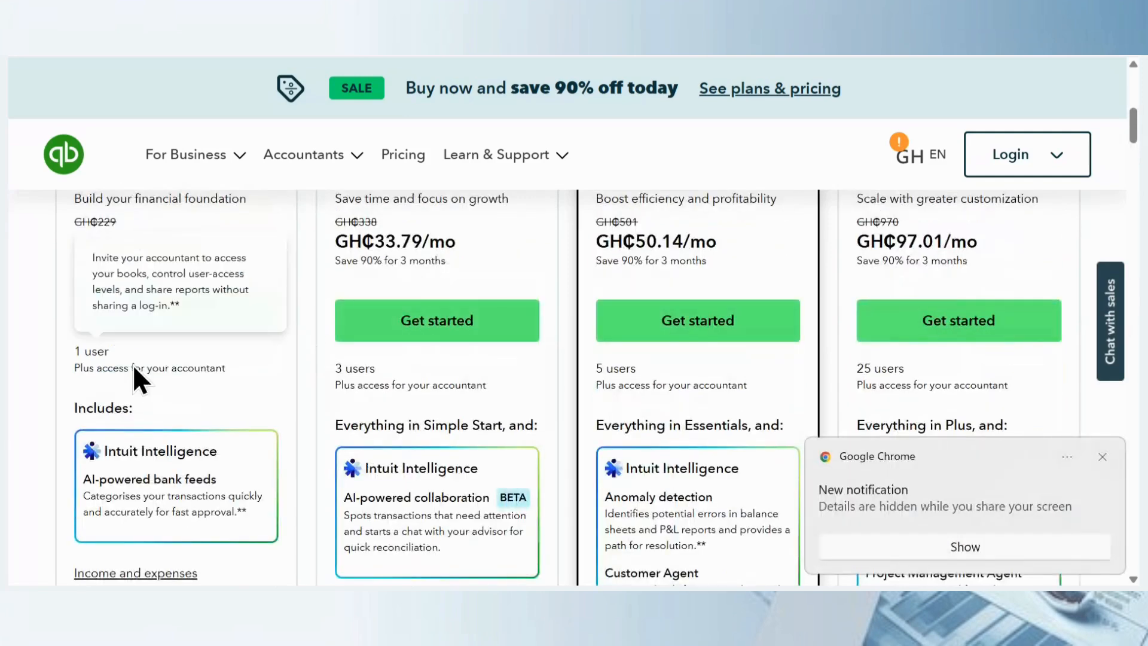
{"action": "scroll", "coordinate": [149, 433], "scroll_direction": "up", "scroll_amount": 1}
{"action": "scroll", "coordinate": [154, 410], "scroll_direction": "up", "scroll_amount": 1}
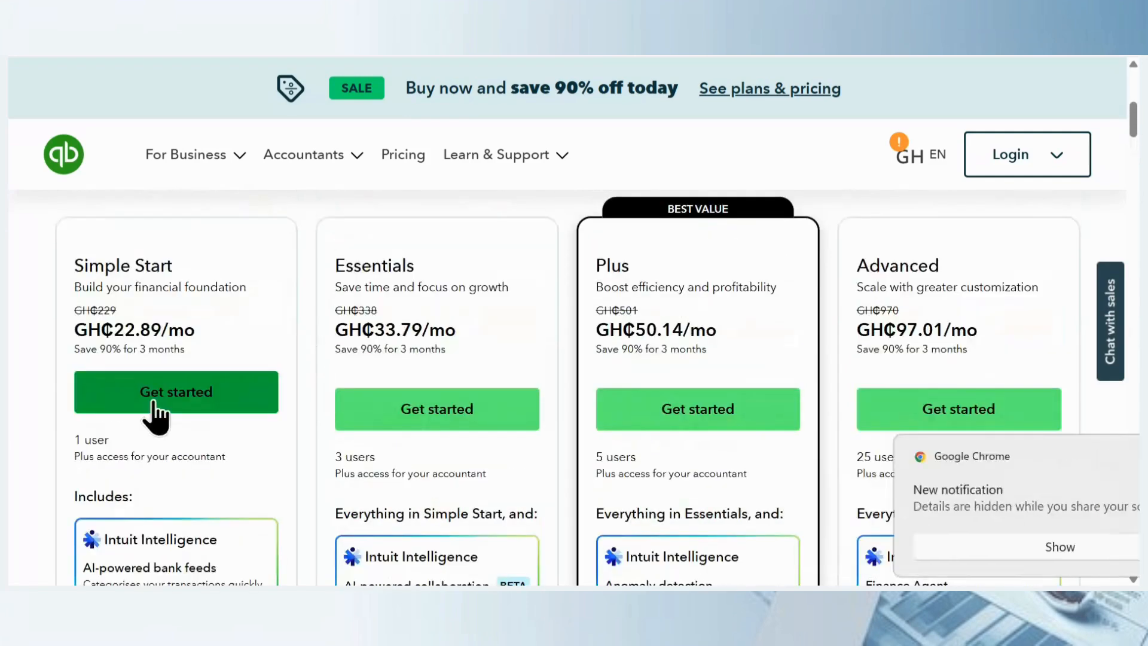
{"action": "scroll", "coordinate": [154, 405], "scroll_direction": "down", "scroll_amount": 2}
{"action": "mouse_move", "coordinate": [96, 385]}
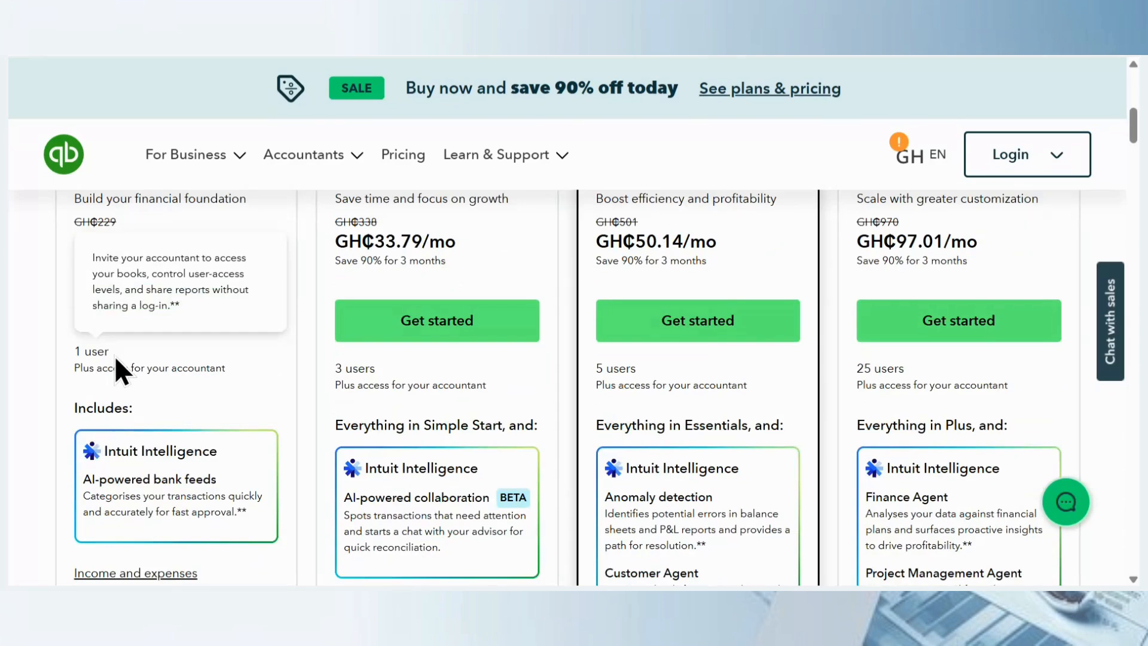
{"action": "scroll", "coordinate": [390, 378], "scroll_direction": "up", "scroll_amount": 2}
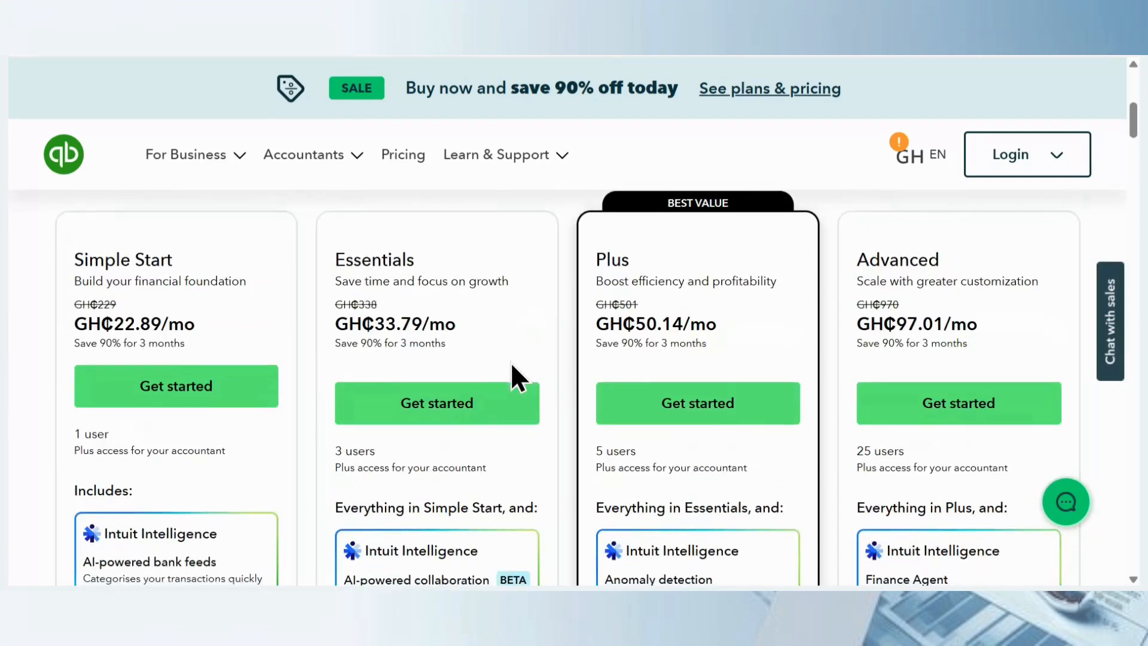
Step: Read the accountant access and Bill management descriptions of the Essentials plan
{"action": "scroll", "coordinate": [511, 364], "scroll_direction": "down", "scroll_amount": 2}
{"action": "mouse_move", "coordinate": [397, 384]}
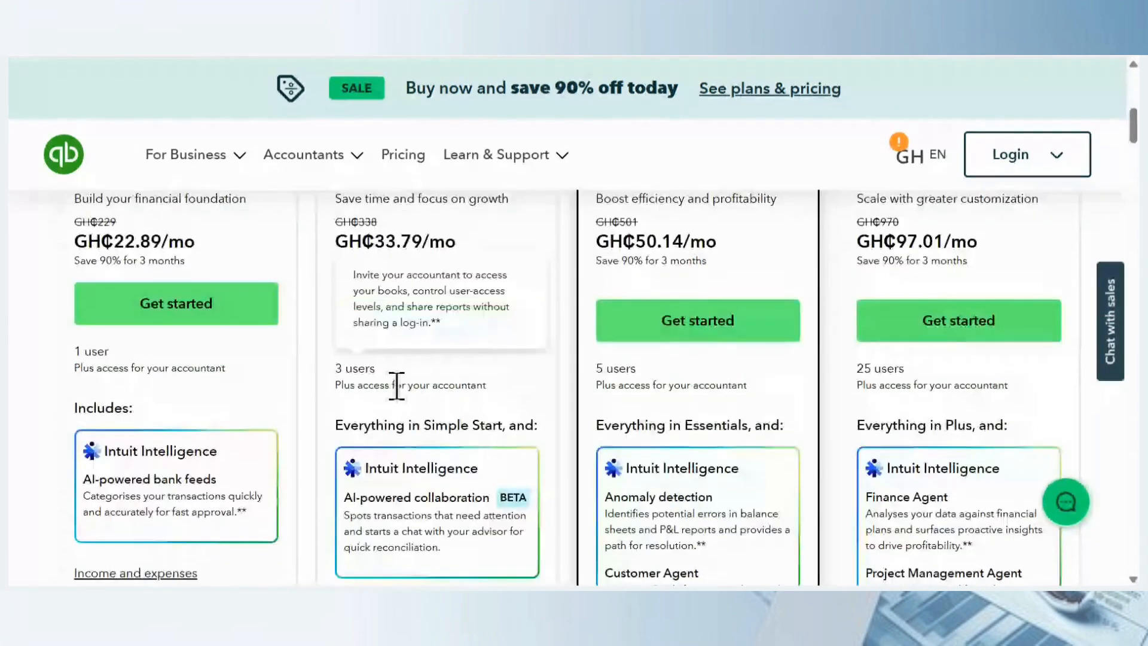
{"action": "scroll", "coordinate": [397, 384], "scroll_direction": "down", "scroll_amount": 5}
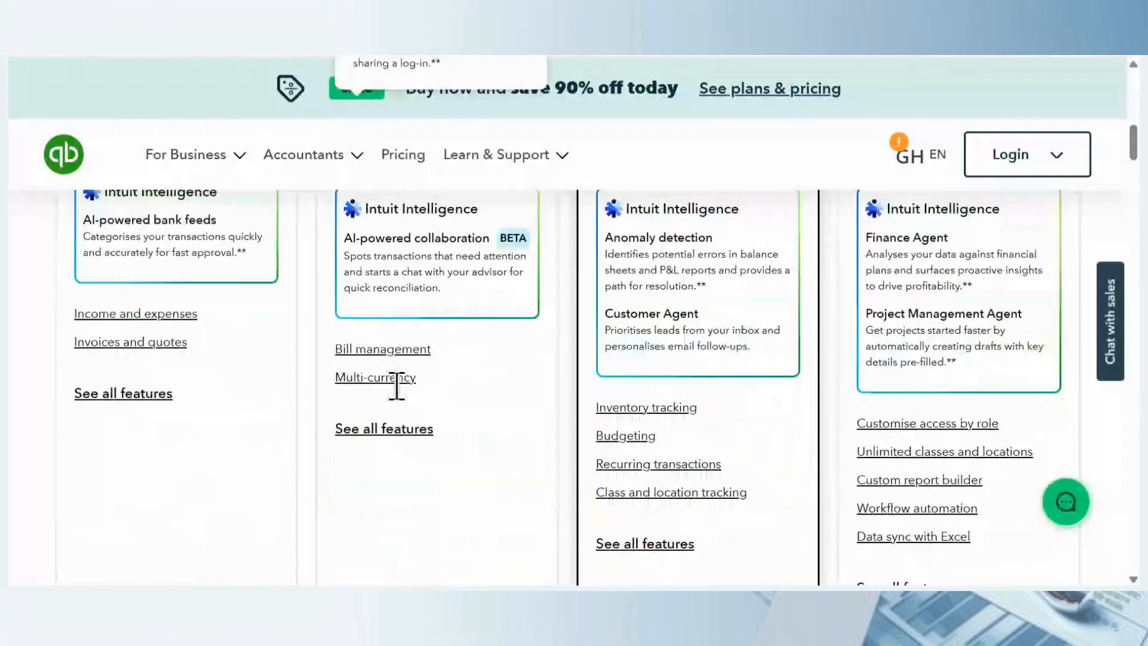
{"action": "scroll", "coordinate": [396, 387], "scroll_direction": "up", "scroll_amount": 2}
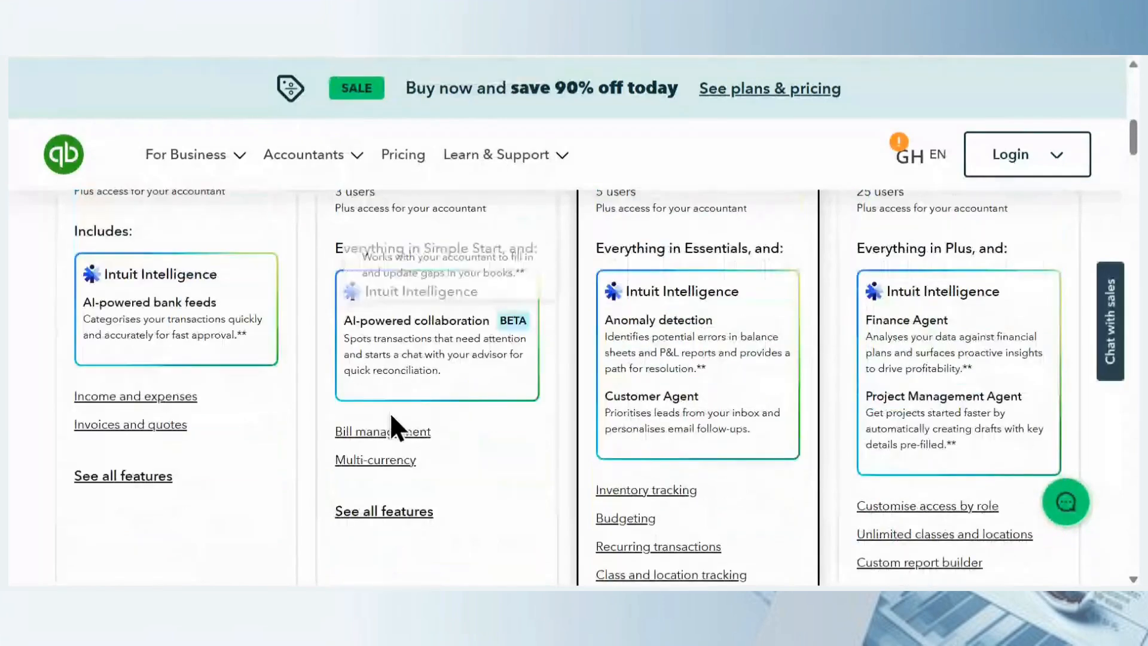
{"action": "mouse_move", "coordinate": [362, 434]}
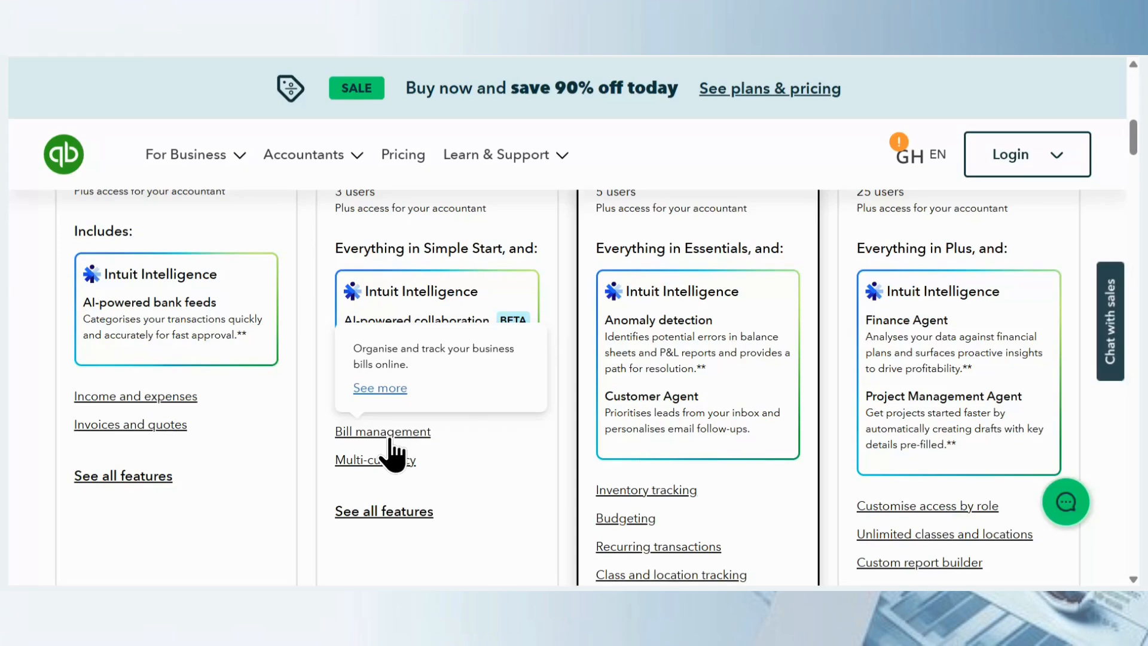
Step: Compare user and accountant access in Simple Start and Essentials, and examine Essentials' Bill management and Multi-currency features
{"action": "scroll", "coordinate": [390, 443], "scroll_direction": "up", "scroll_amount": 3}
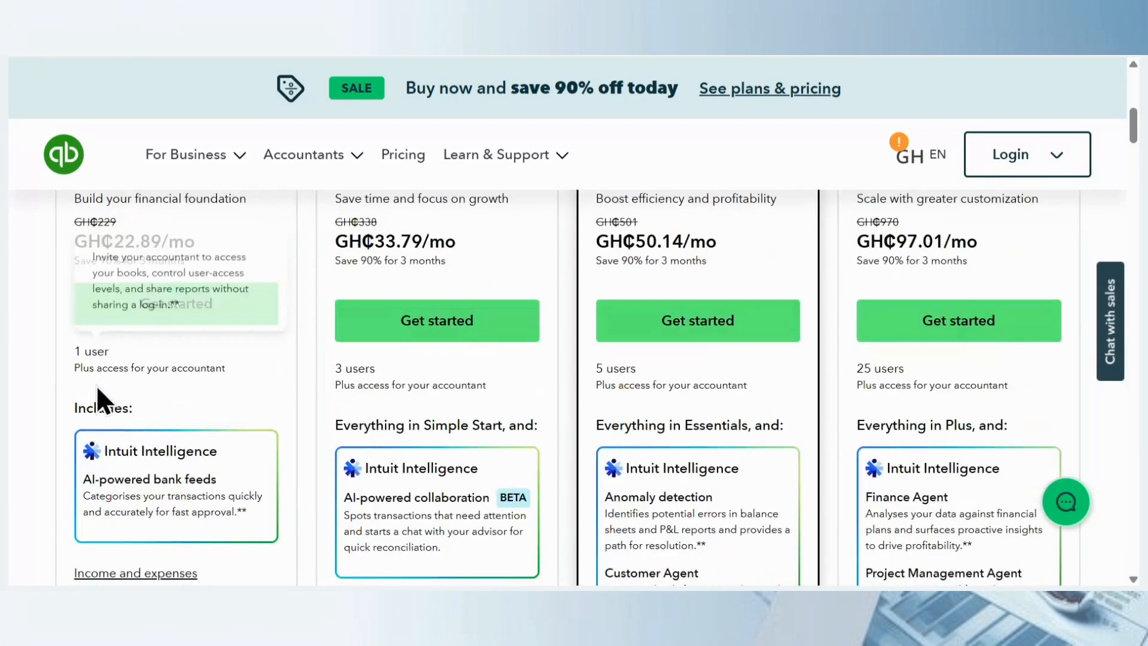
{"action": "mouse_move", "coordinate": [105, 362]}
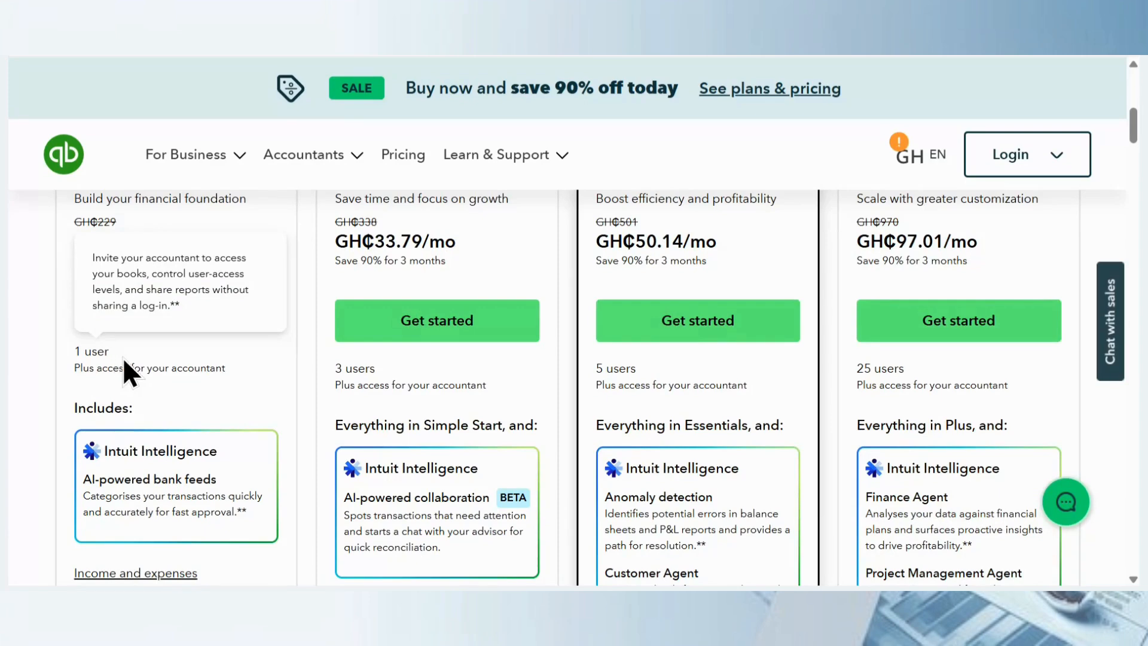
{"action": "scroll", "coordinate": [393, 374], "scroll_direction": "up", "scroll_amount": 2}
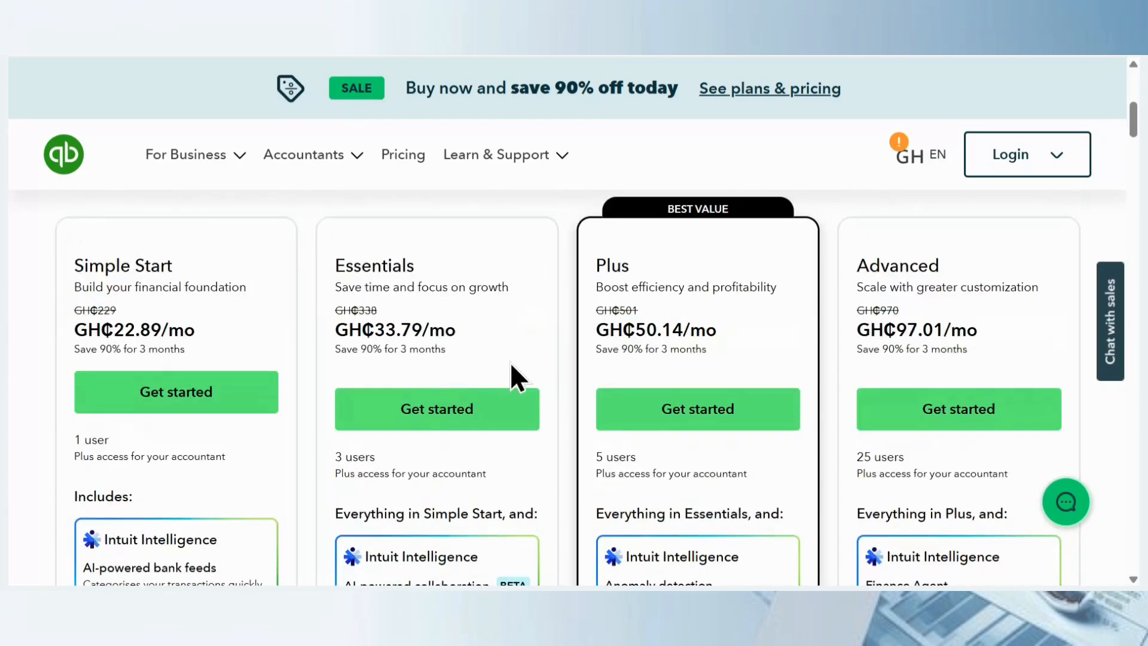
{"action": "scroll", "coordinate": [512, 366], "scroll_direction": "down", "scroll_amount": 2}
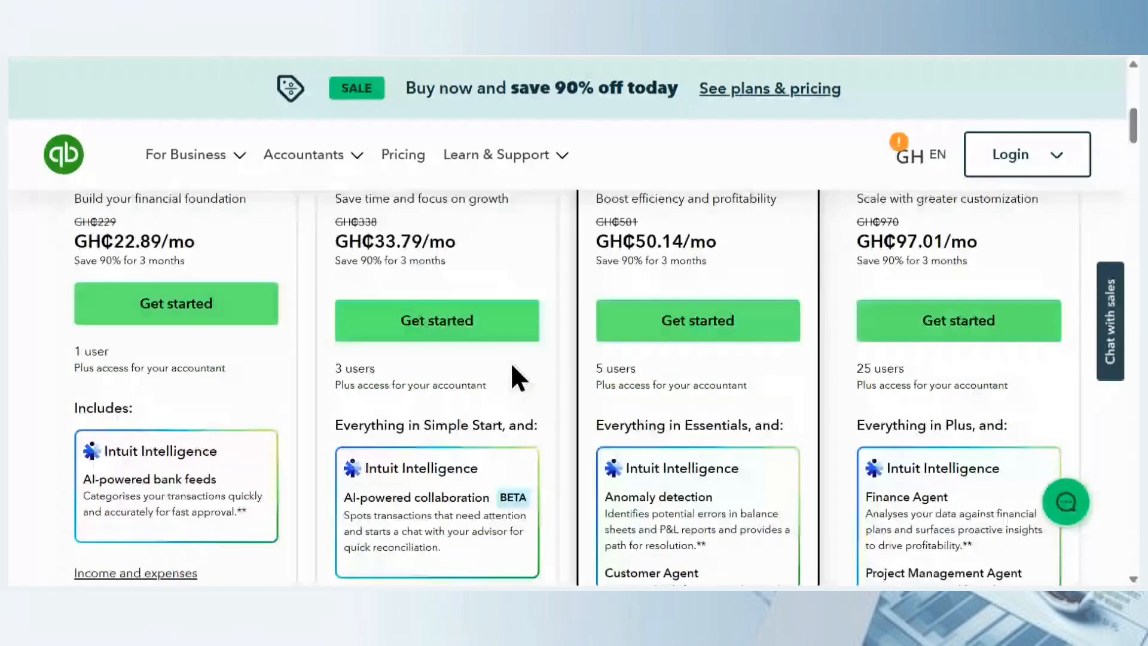
{"action": "mouse_move", "coordinate": [448, 382]}
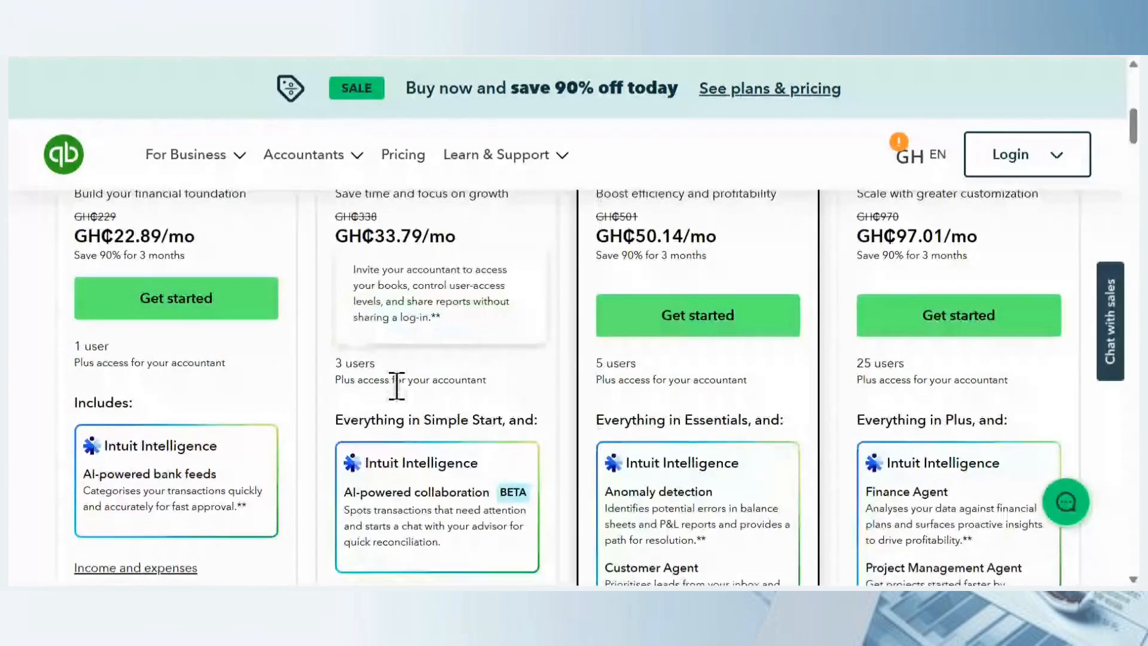
{"action": "scroll", "coordinate": [397, 387], "scroll_direction": "down", "scroll_amount": 7}
{"action": "scroll", "coordinate": [396, 395], "scroll_direction": "up", "scroll_amount": 2}
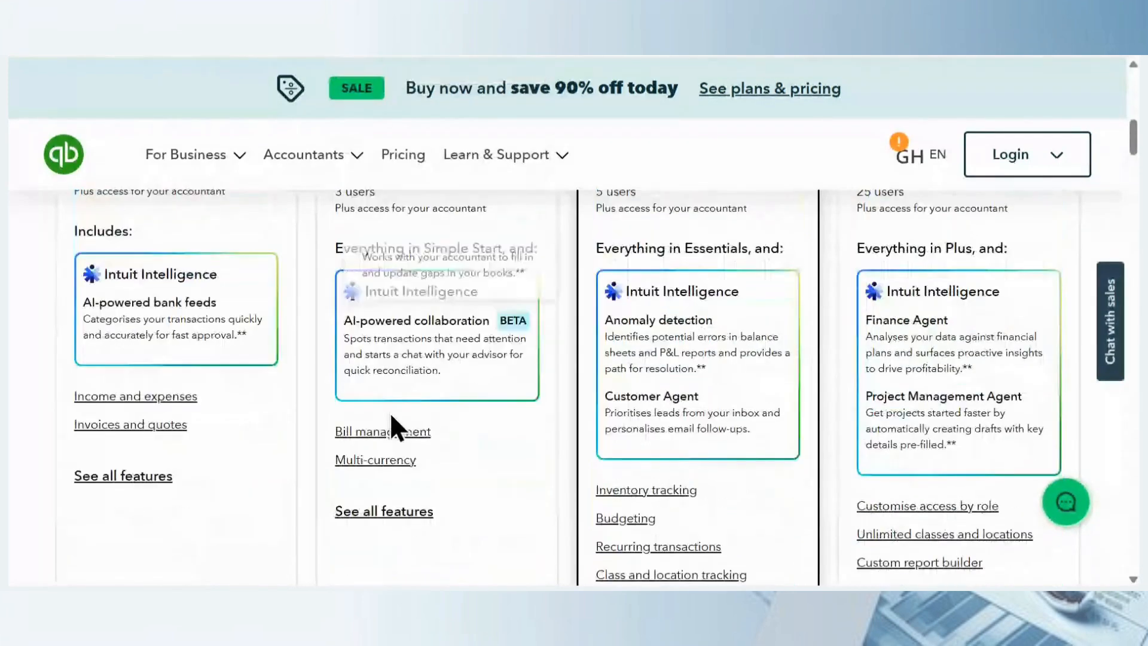
{"action": "left_click", "coordinate": [376, 461]}
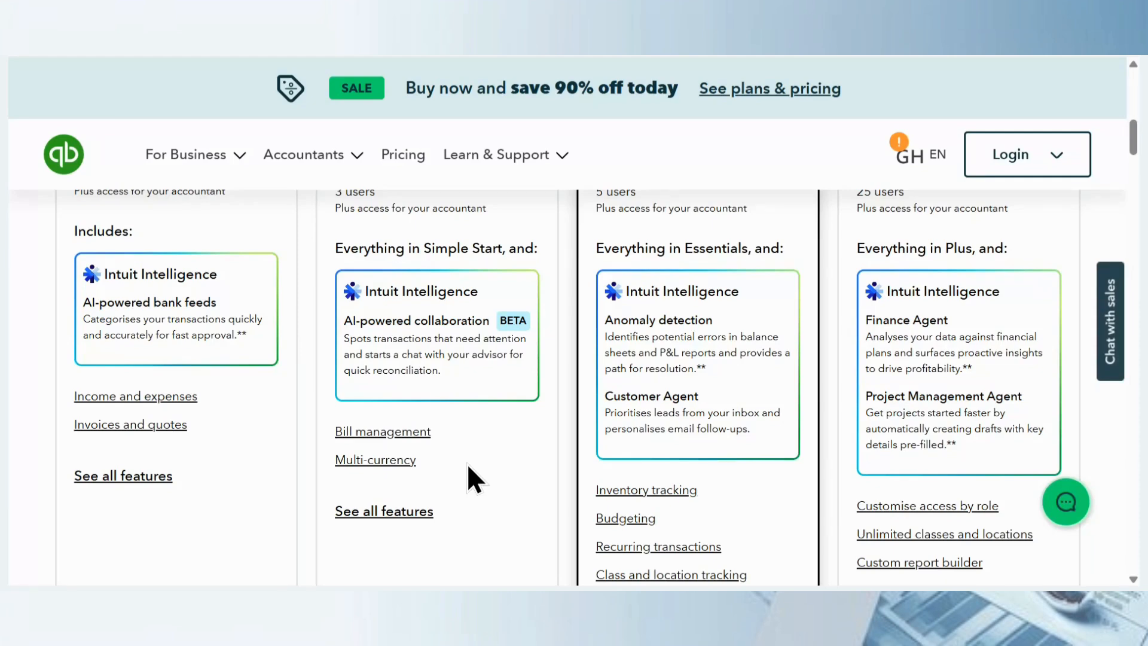
Step: Check the Essentials price again and review Simple Start's Invoices and quotes feature and user allowance
{"action": "scroll", "coordinate": [467, 464], "scroll_direction": "up", "scroll_amount": 3}
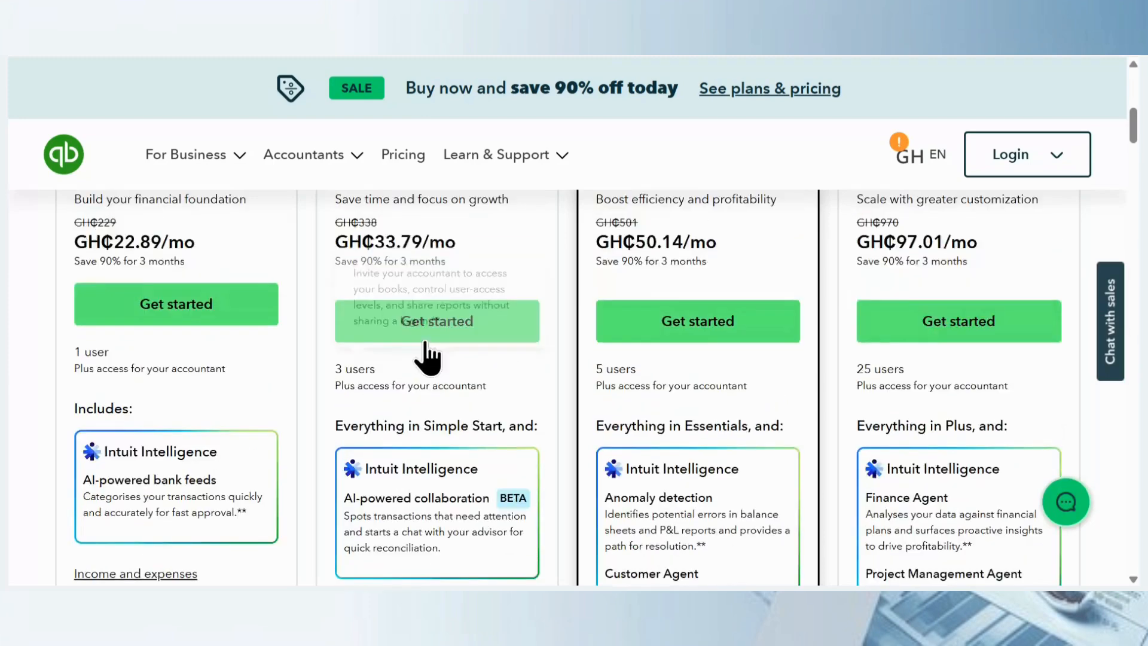
{"action": "scroll", "coordinate": [436, 205], "scroll_direction": "up", "scroll_amount": 2}
{"action": "scroll", "coordinate": [456, 541], "scroll_direction": "down", "scroll_amount": 4}
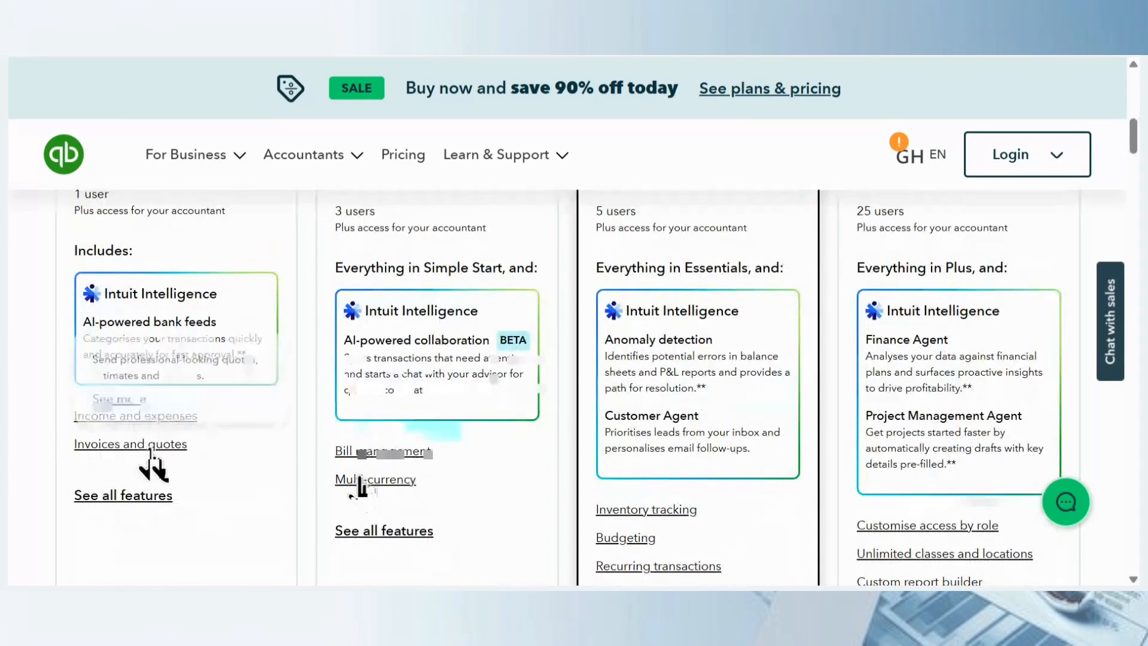
{"action": "scroll", "coordinate": [371, 433], "scroll_direction": "up", "scroll_amount": 3}
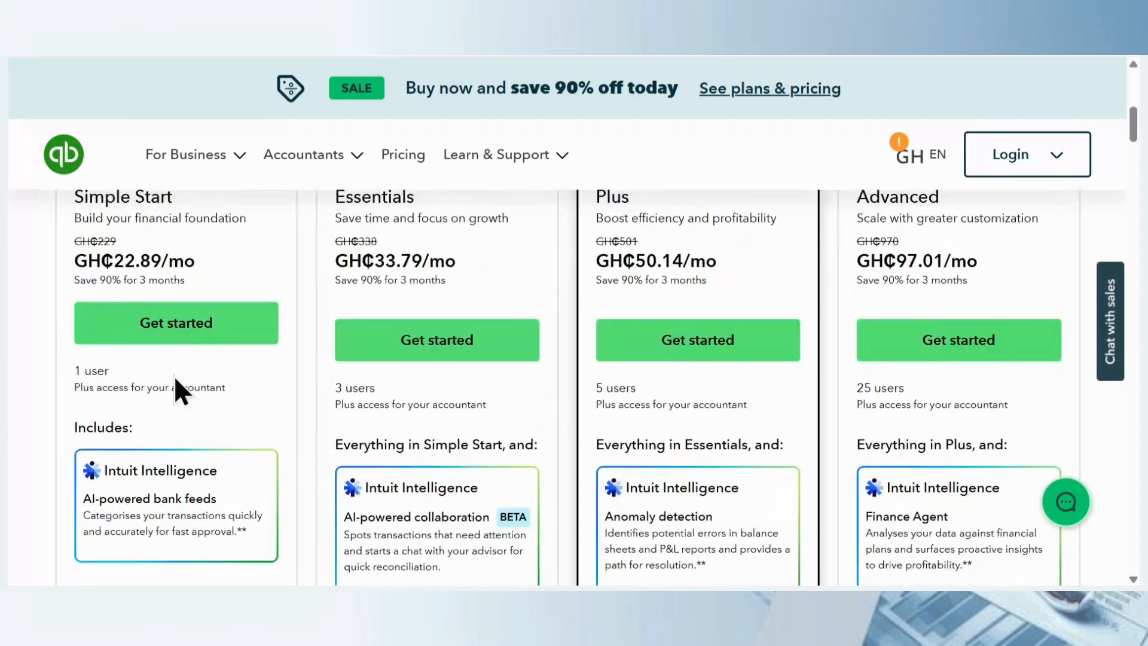
{"action": "mouse_move", "coordinate": [191, 393]}
Step: Examine the Plus plan's price, users and feature list, and read the Class and location tracking description
{"action": "scroll", "coordinate": [702, 490], "scroll_direction": "down", "scroll_amount": 3}
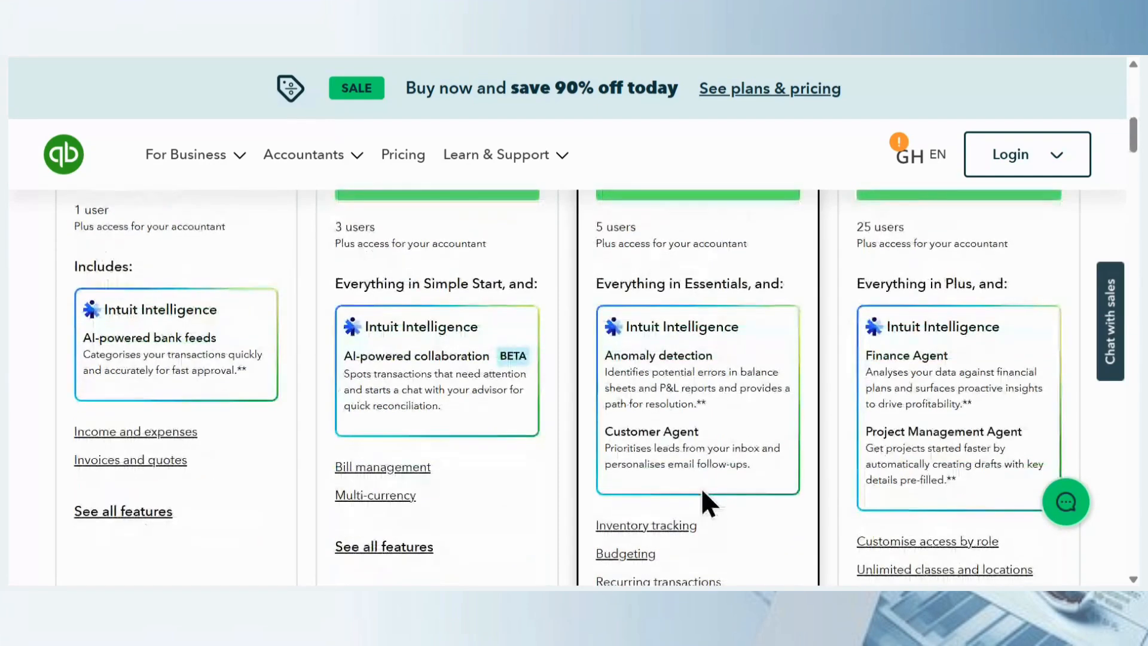
{"action": "scroll", "coordinate": [702, 492], "scroll_direction": "down", "scroll_amount": 1}
{"action": "scroll", "coordinate": [702, 489], "scroll_direction": "down", "scroll_amount": 3}
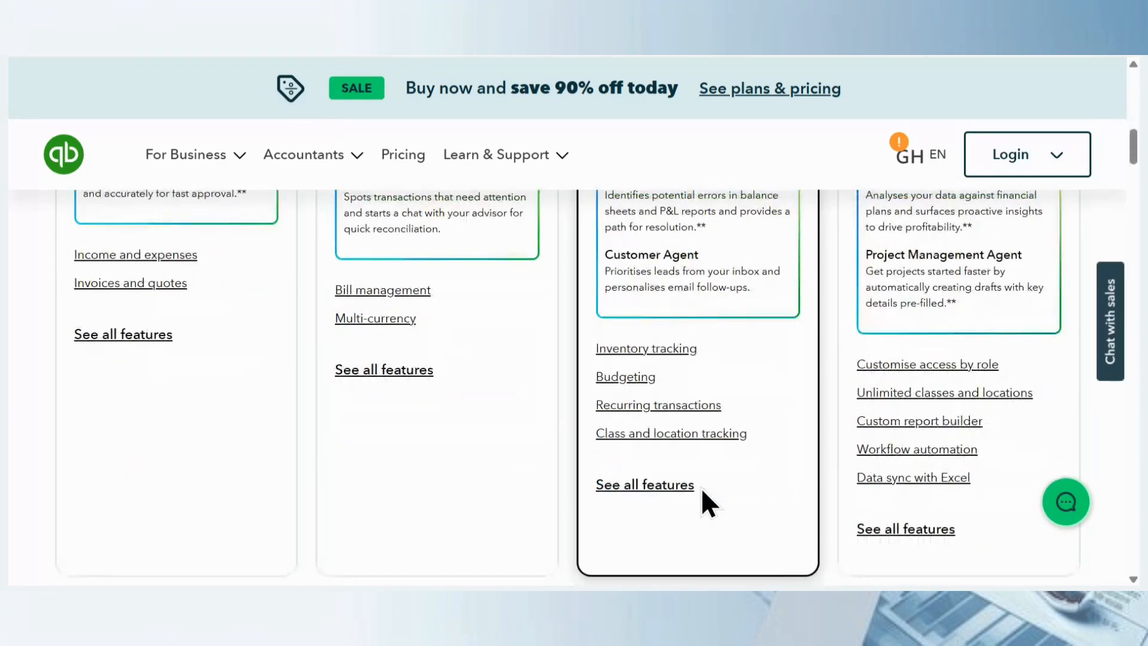
{"action": "scroll", "coordinate": [702, 489], "scroll_direction": "up", "scroll_amount": 4}
{"action": "scroll", "coordinate": [701, 487], "scroll_direction": "up", "scroll_amount": 2}
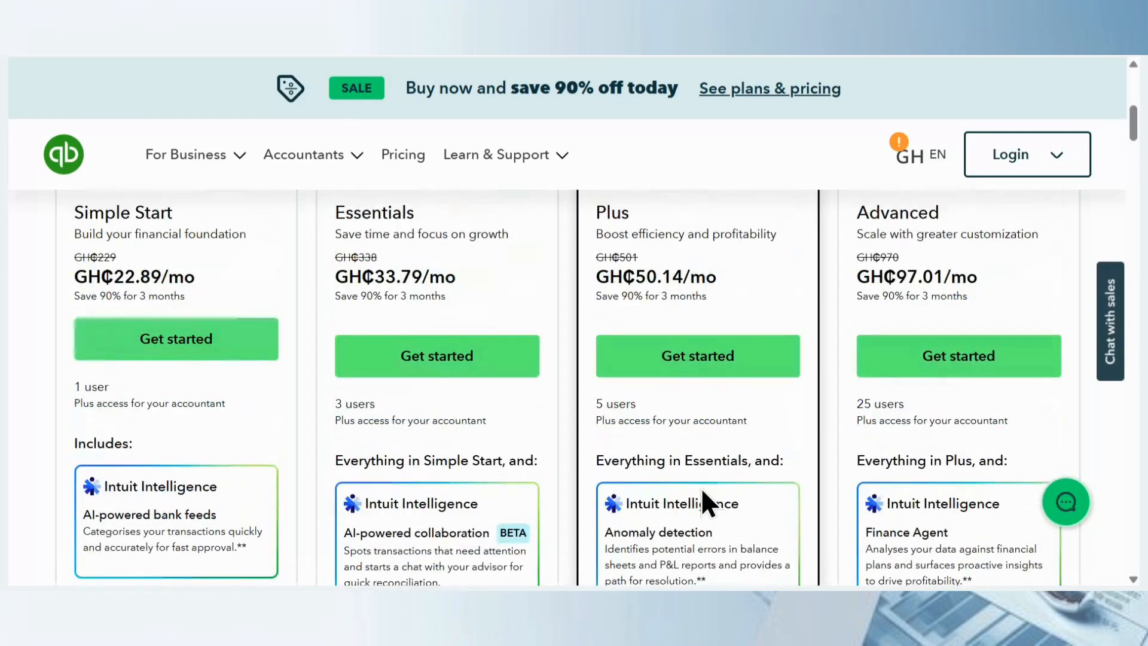
{"action": "scroll", "coordinate": [701, 487], "scroll_direction": "down", "scroll_amount": 5}
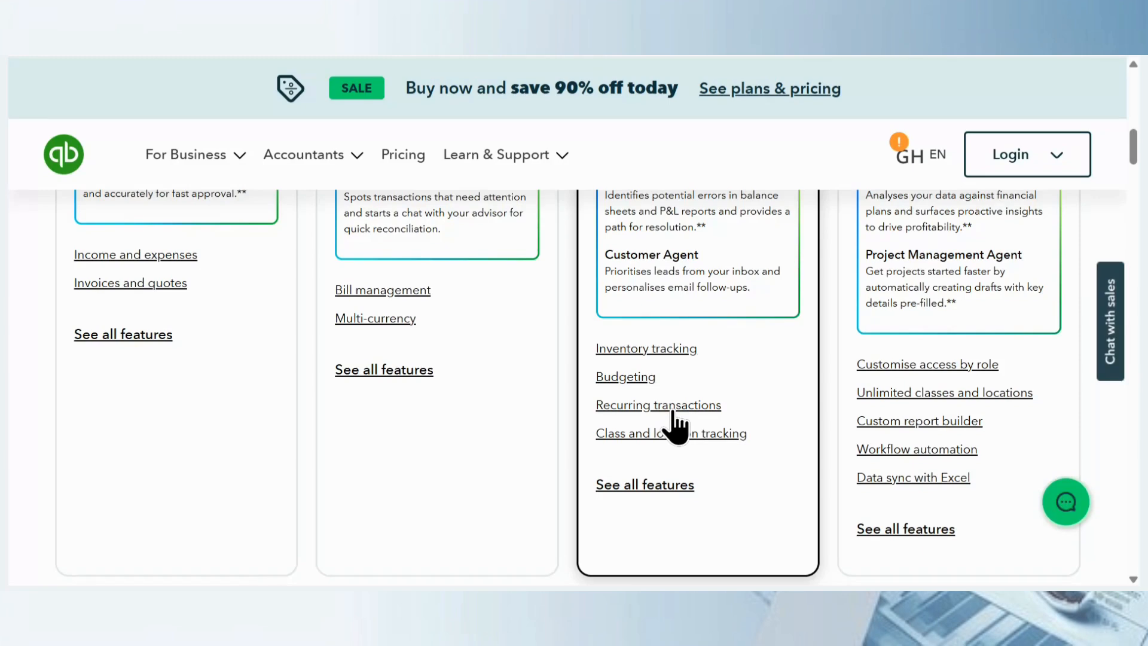
{"action": "scroll", "coordinate": [675, 426], "scroll_direction": "up", "scroll_amount": 8}
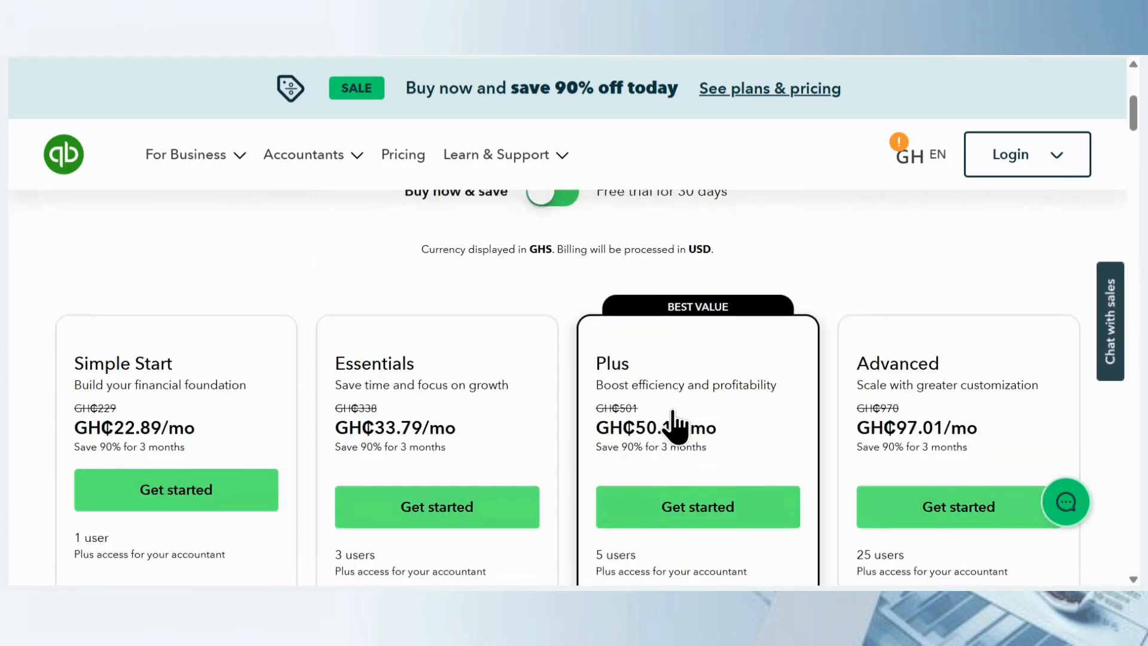
{"action": "scroll", "coordinate": [673, 427], "scroll_direction": "down", "scroll_amount": 10}
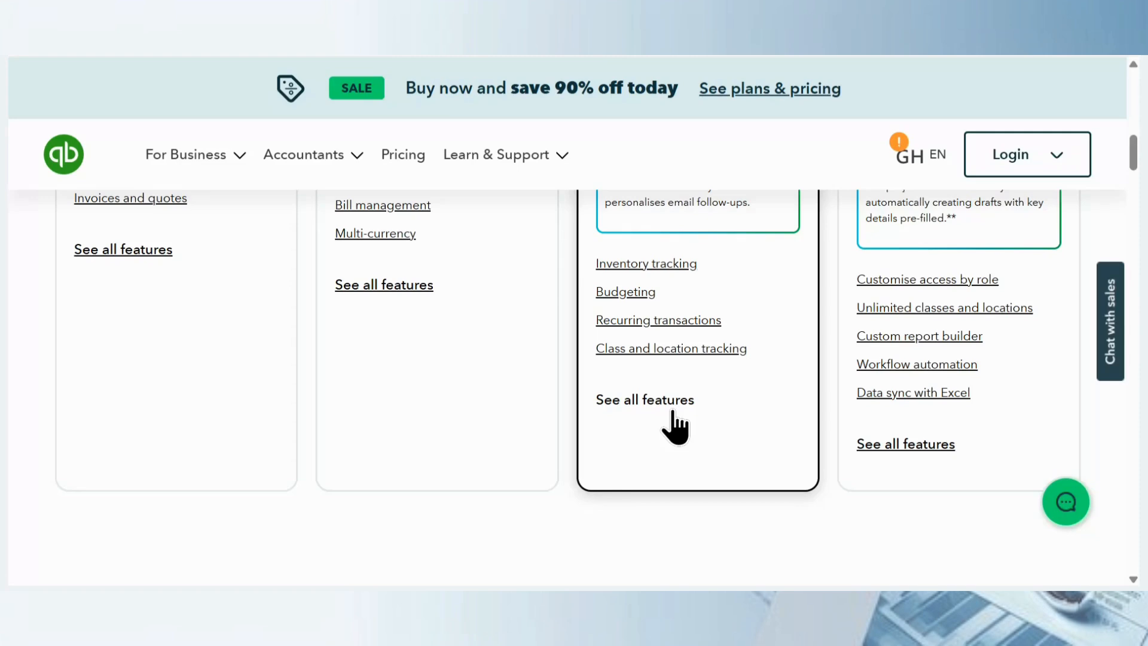
{"action": "mouse_move", "coordinate": [713, 360]}
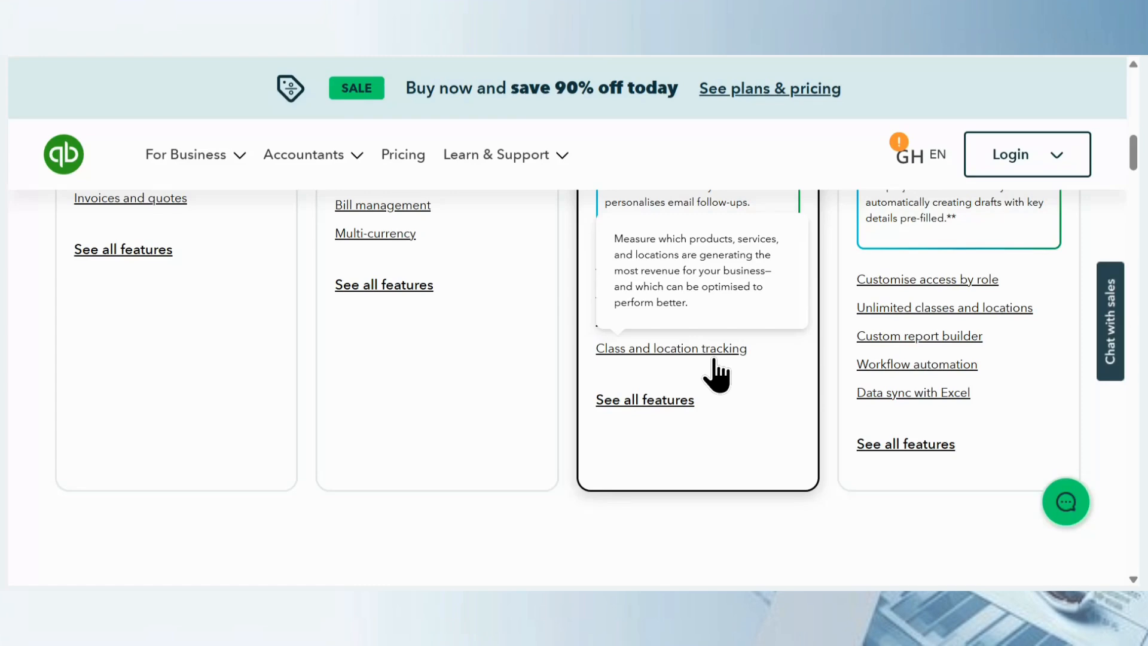
Step: Examine the Advanced plan's users, AI agents and feature list, including Unlimited classes and locations, Custom report builder and Workflow automation
{"action": "scroll", "coordinate": [996, 418], "scroll_direction": "up", "scroll_amount": 1}
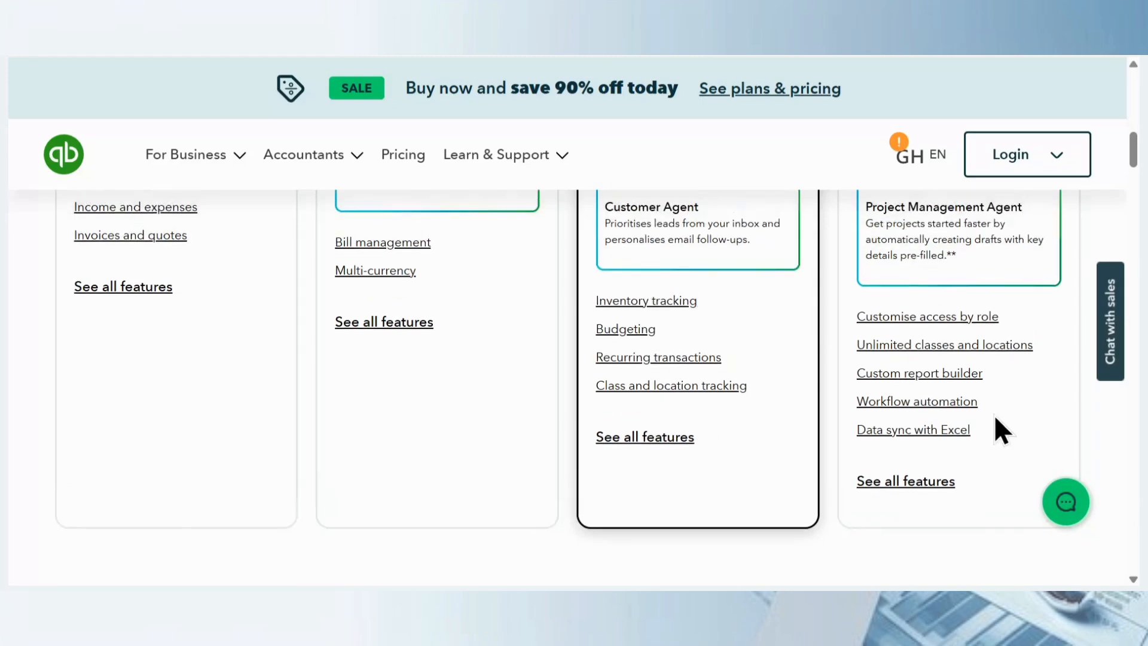
{"action": "scroll", "coordinate": [996, 417], "scroll_direction": "up", "scroll_amount": 5}
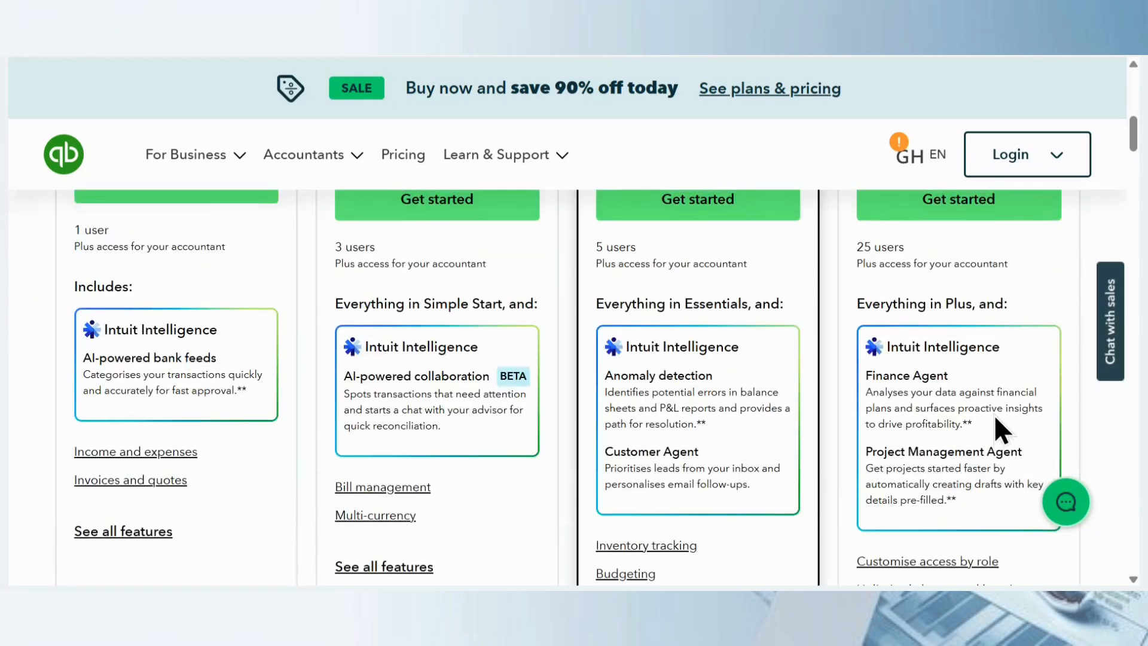
{"action": "scroll", "coordinate": [984, 485], "scroll_direction": "up", "scroll_amount": 2}
{"action": "scroll", "coordinate": [985, 486], "scroll_direction": "down", "scroll_amount": 6}
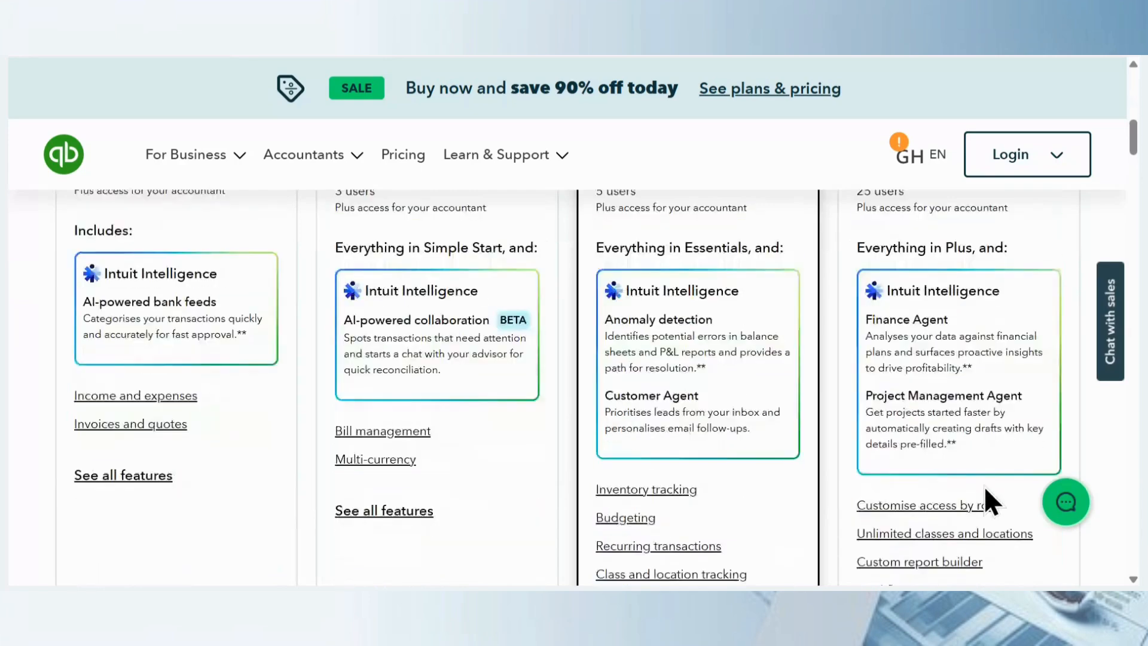
{"action": "scroll", "coordinate": [985, 489], "scroll_direction": "down", "scroll_amount": 1}
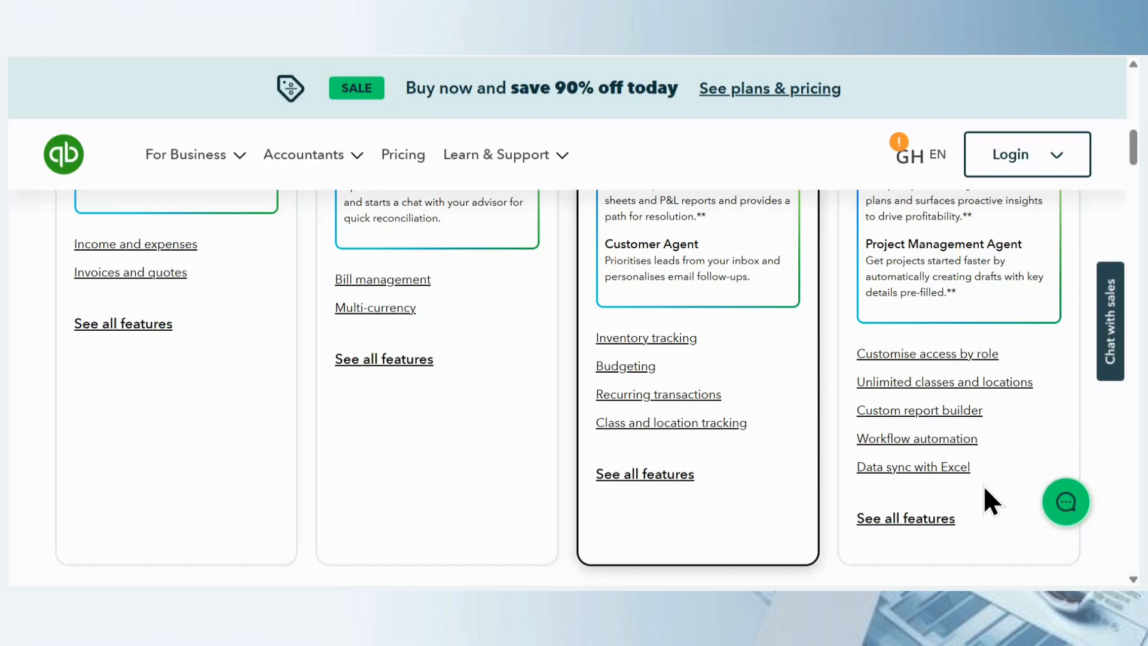
{"action": "mouse_move", "coordinate": [688, 429]}
{"action": "mouse_move", "coordinate": [1024, 390]}
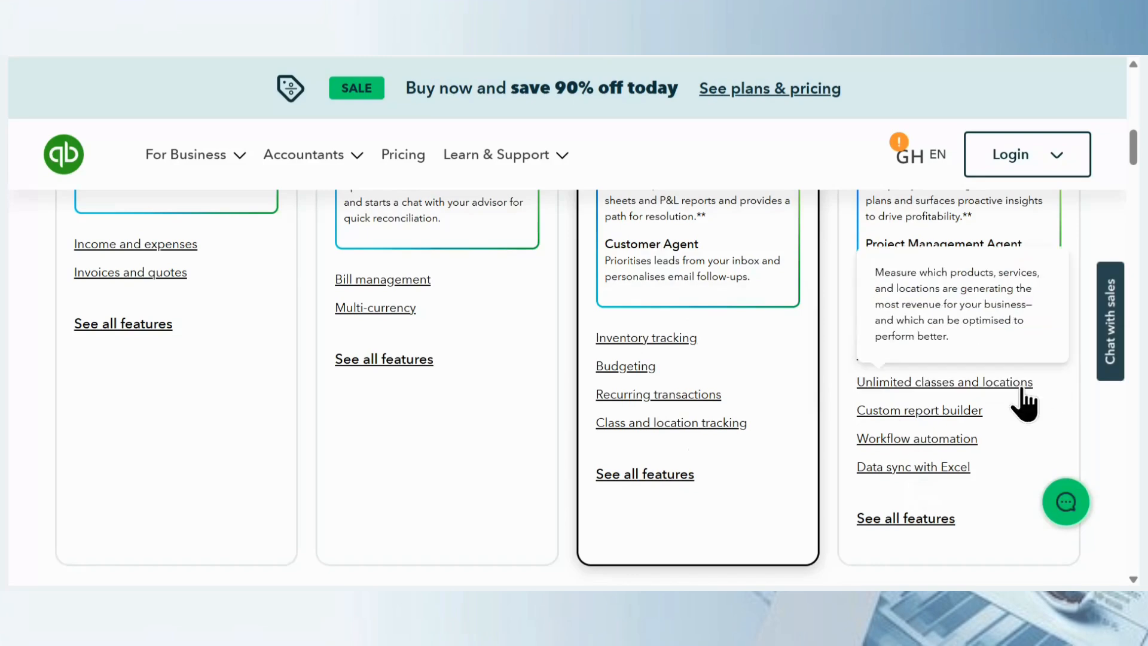
{"action": "mouse_move", "coordinate": [909, 414]}
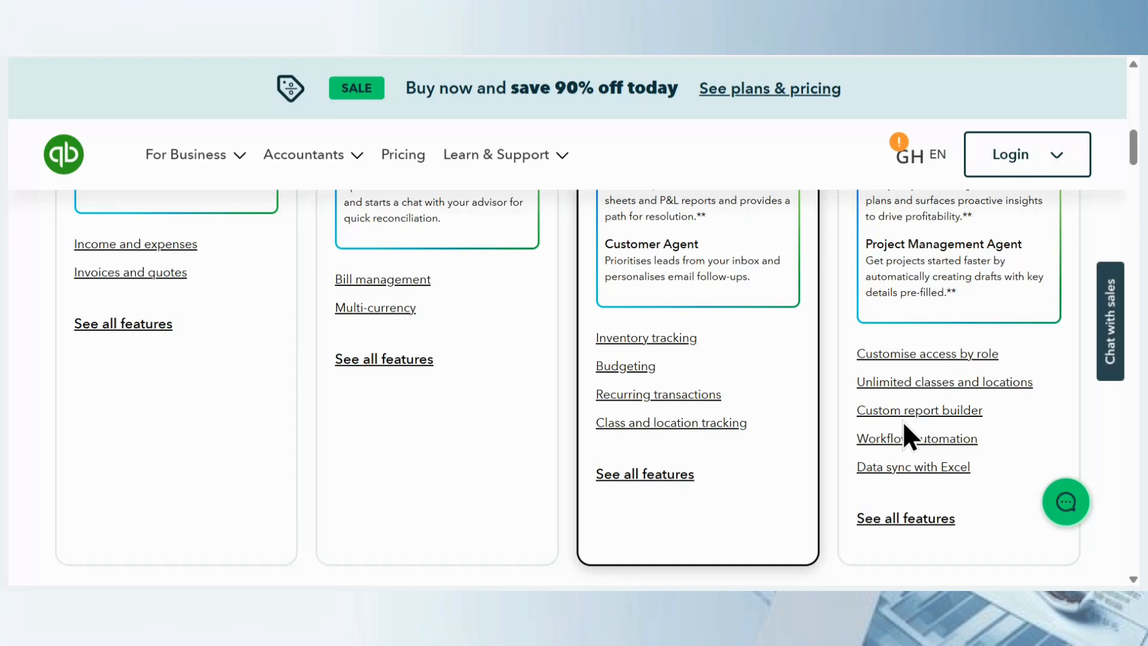
{"action": "mouse_move", "coordinate": [927, 447]}
{"action": "scroll", "coordinate": [839, 450], "scroll_direction": "up", "scroll_amount": 2}
{"action": "scroll", "coordinate": [839, 448], "scroll_direction": "up", "scroll_amount": 3}
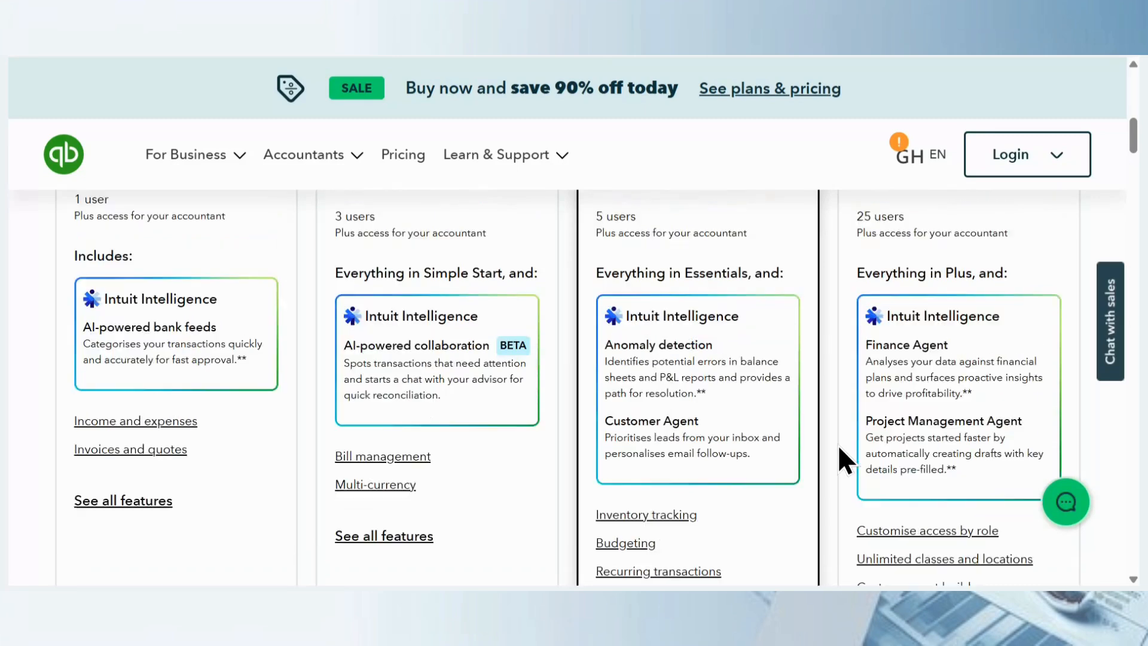
Step: Examine the feature comparison table across all four plans, including the Intuit Intelligence, Expenses, Sales and Get Paid and customer management rows
{"action": "scroll", "coordinate": [839, 449], "scroll_direction": "down", "scroll_amount": 8}
{"action": "scroll", "coordinate": [839, 448], "scroll_direction": "down", "scroll_amount": 5}
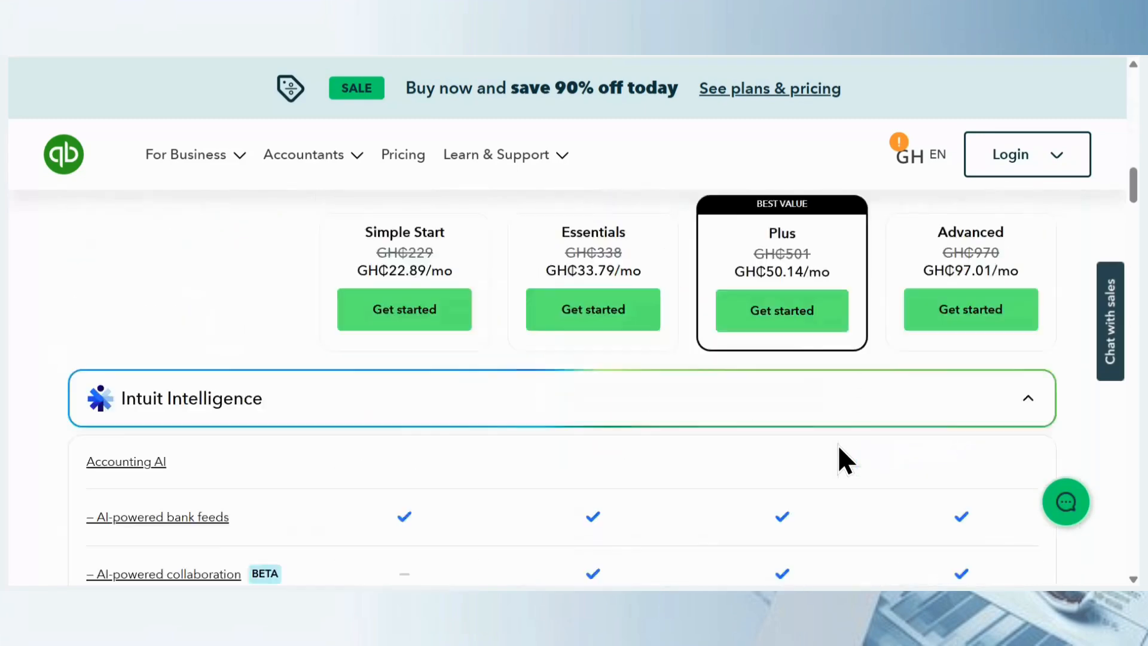
{"action": "scroll", "coordinate": [839, 448], "scroll_direction": "up", "scroll_amount": 4}
{"action": "scroll", "coordinate": [839, 449], "scroll_direction": "down", "scroll_amount": 3}
{"action": "scroll", "coordinate": [839, 448], "scroll_direction": "down", "scroll_amount": 10}
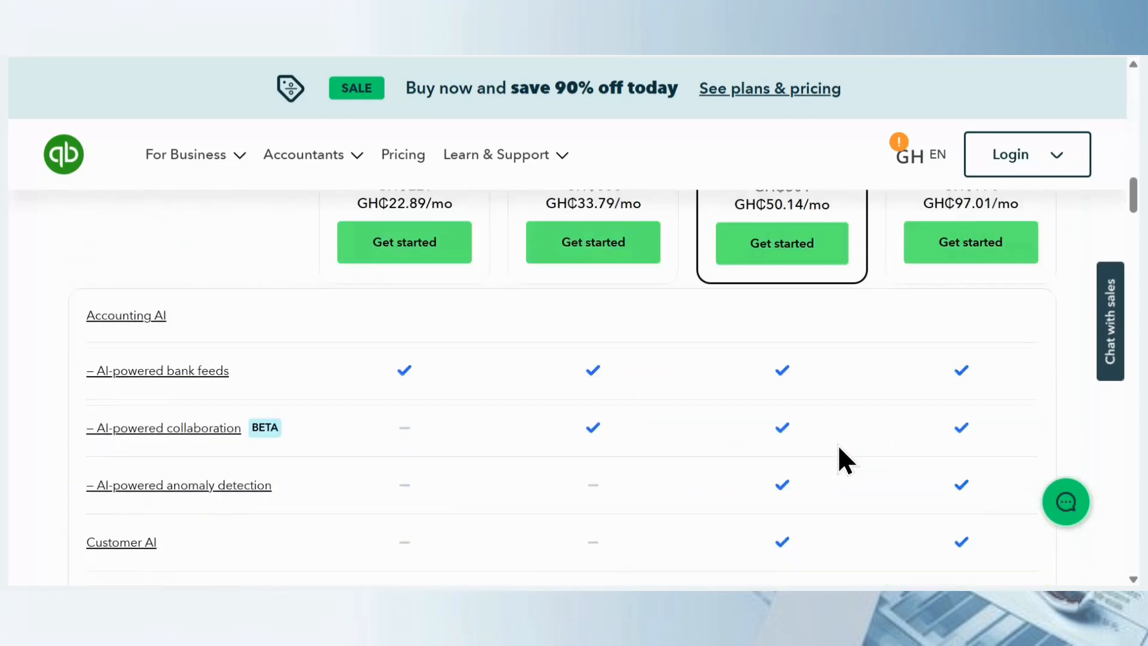
{"action": "scroll", "coordinate": [839, 448], "scroll_direction": "down", "scroll_amount": 7}
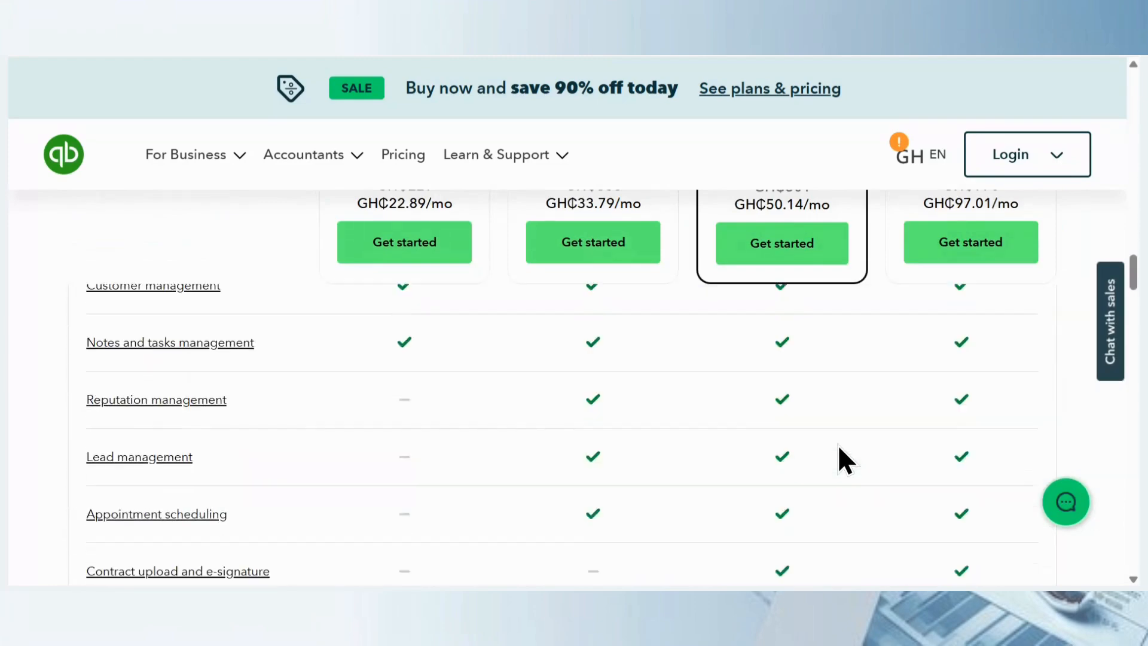
{"action": "scroll", "coordinate": [838, 448], "scroll_direction": "up", "scroll_amount": 10}
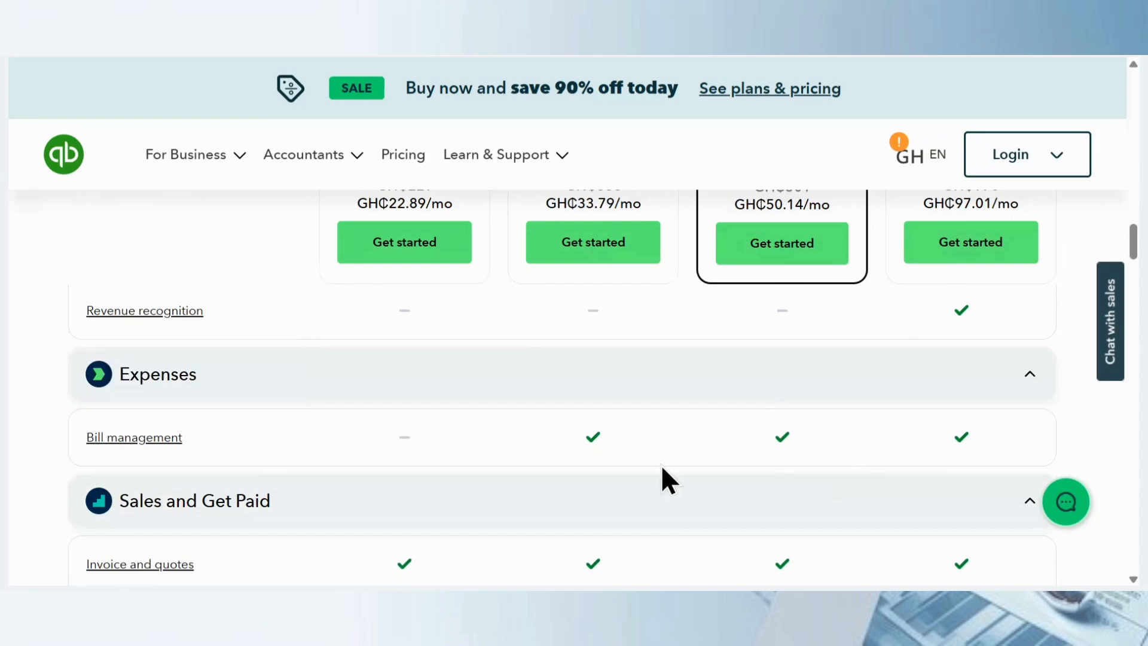
{"action": "scroll", "coordinate": [662, 468], "scroll_direction": "up", "scroll_amount": 8}
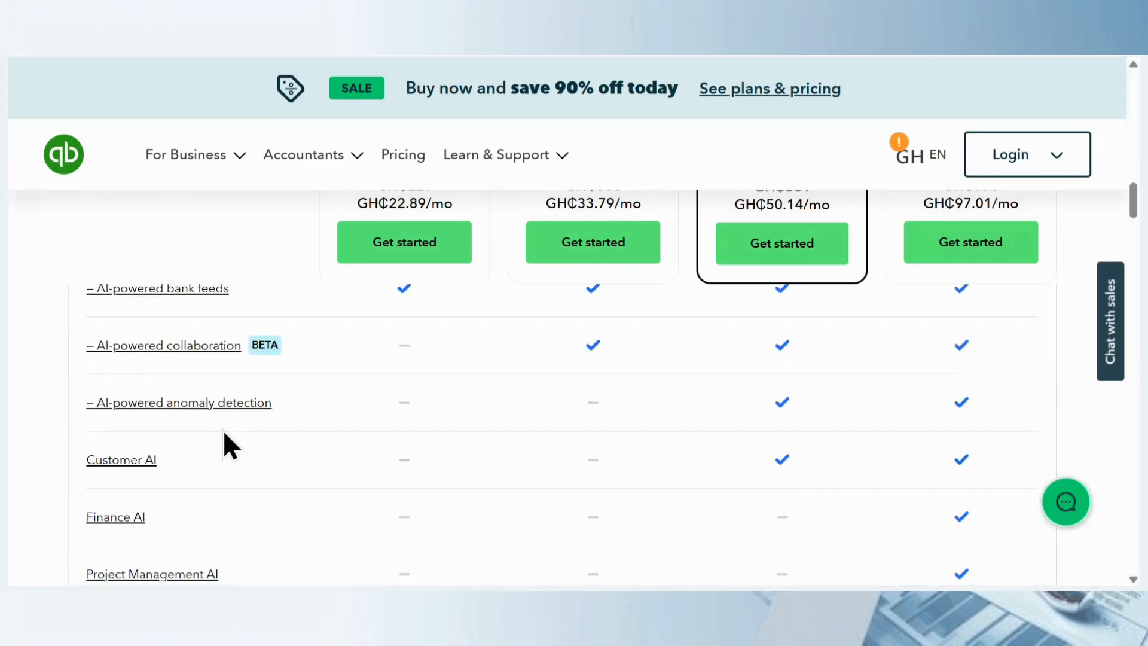
{"action": "scroll", "coordinate": [221, 412], "scroll_direction": "up", "scroll_amount": 2}
{"action": "scroll", "coordinate": [591, 461], "scroll_direction": "down", "scroll_amount": 4}
{"action": "scroll", "coordinate": [589, 455], "scroll_direction": "up", "scroll_amount": 6}
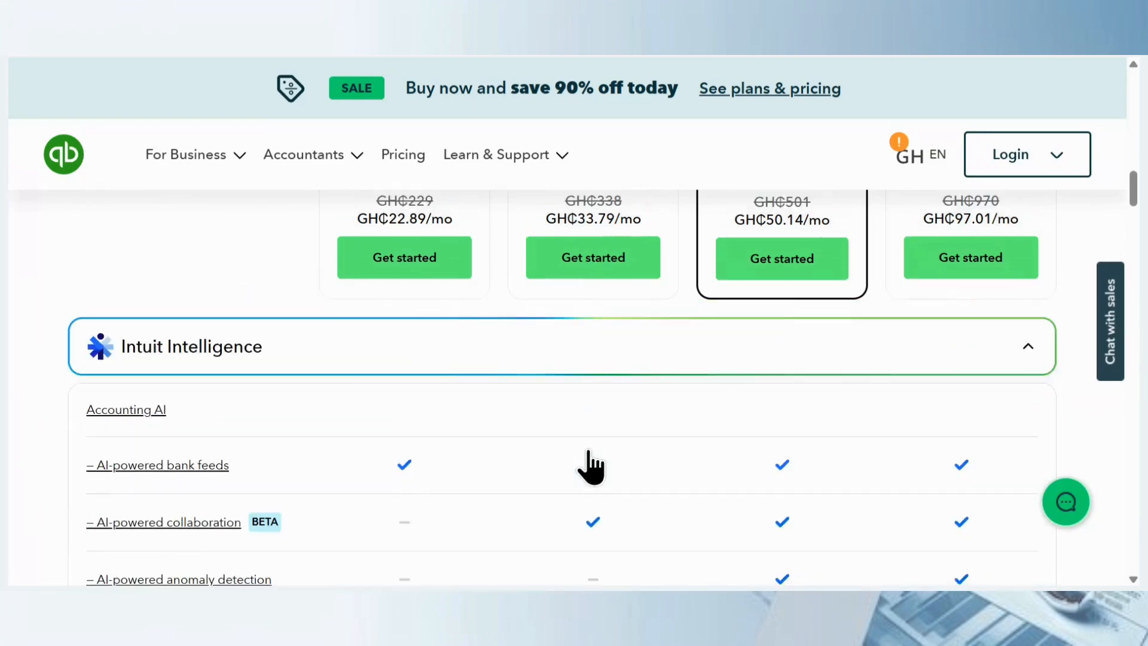
Step: Review the ends of the Plus and Advanced feature lists and the four plans' discounted prices under Buy now & save
{"action": "scroll", "coordinate": [589, 460], "scroll_direction": "up", "scroll_amount": 4}
{"action": "scroll", "coordinate": [820, 355], "scroll_direction": "up", "scroll_amount": 3}
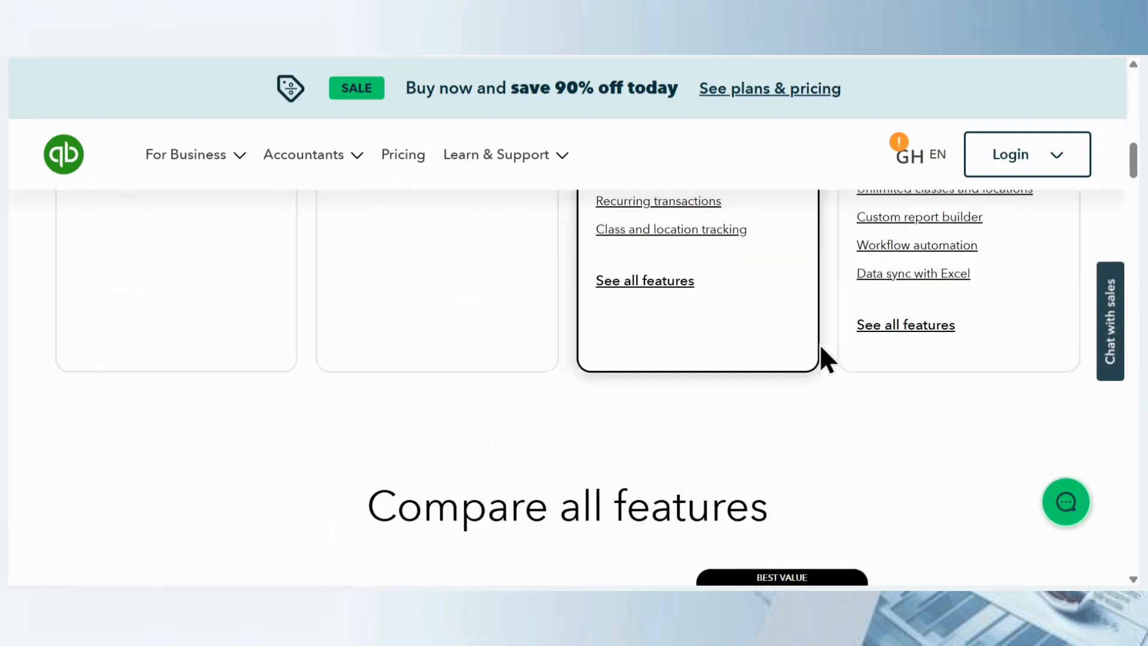
{"action": "scroll", "coordinate": [821, 347], "scroll_direction": "up", "scroll_amount": 1}
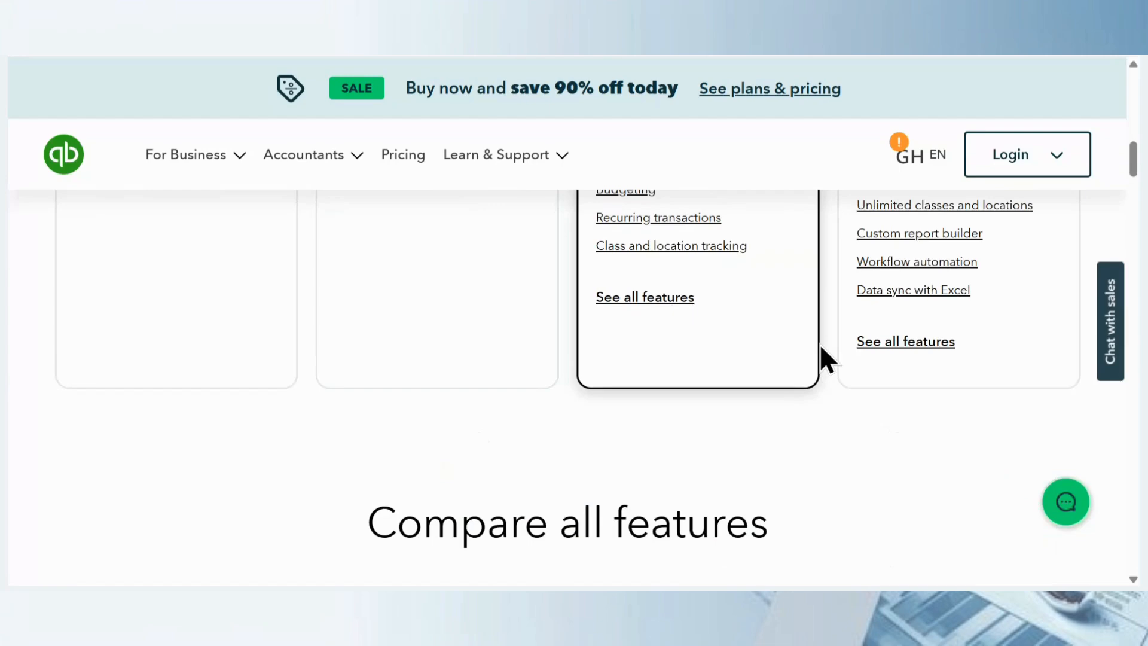
{"action": "scroll", "coordinate": [821, 421], "scroll_direction": "up", "scroll_amount": 3}
{"action": "scroll", "coordinate": [820, 430], "scroll_direction": "down", "scroll_amount": 5}
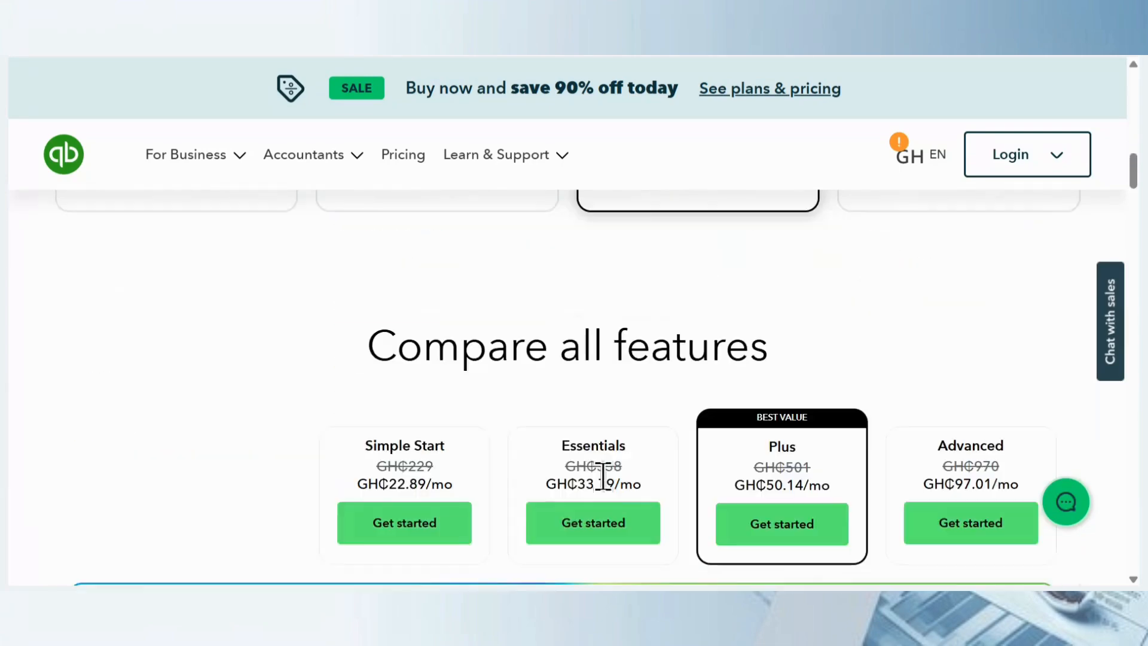
{"action": "scroll", "coordinate": [817, 348], "scroll_direction": "up", "scroll_amount": 3}
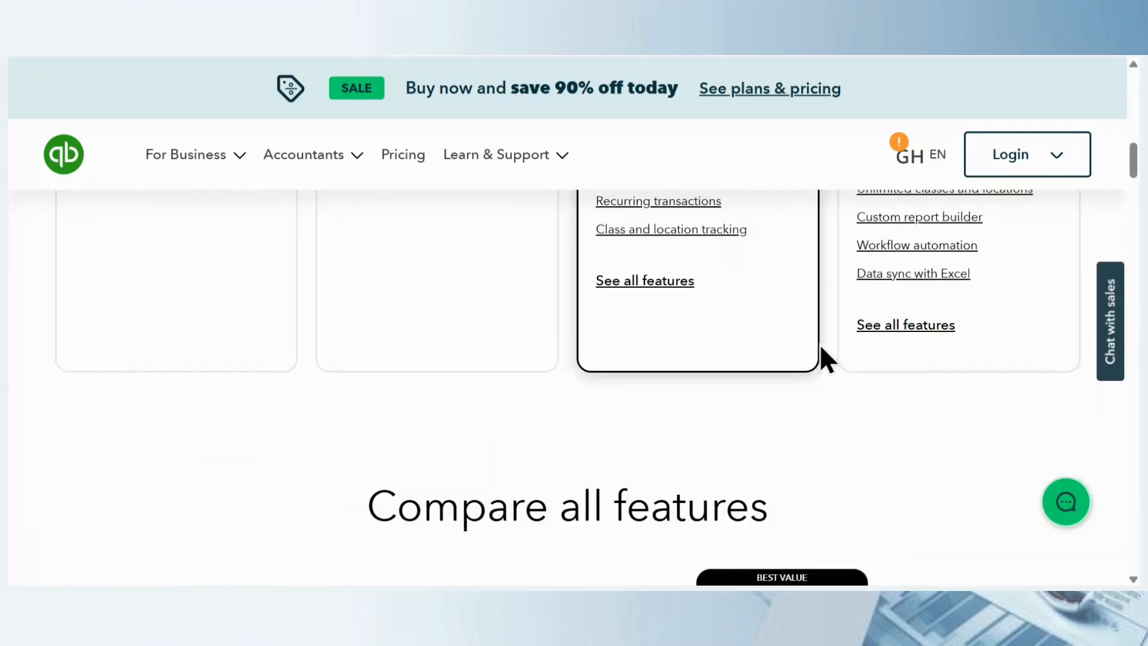
{"action": "scroll", "coordinate": [821, 347], "scroll_direction": "up", "scroll_amount": 1}
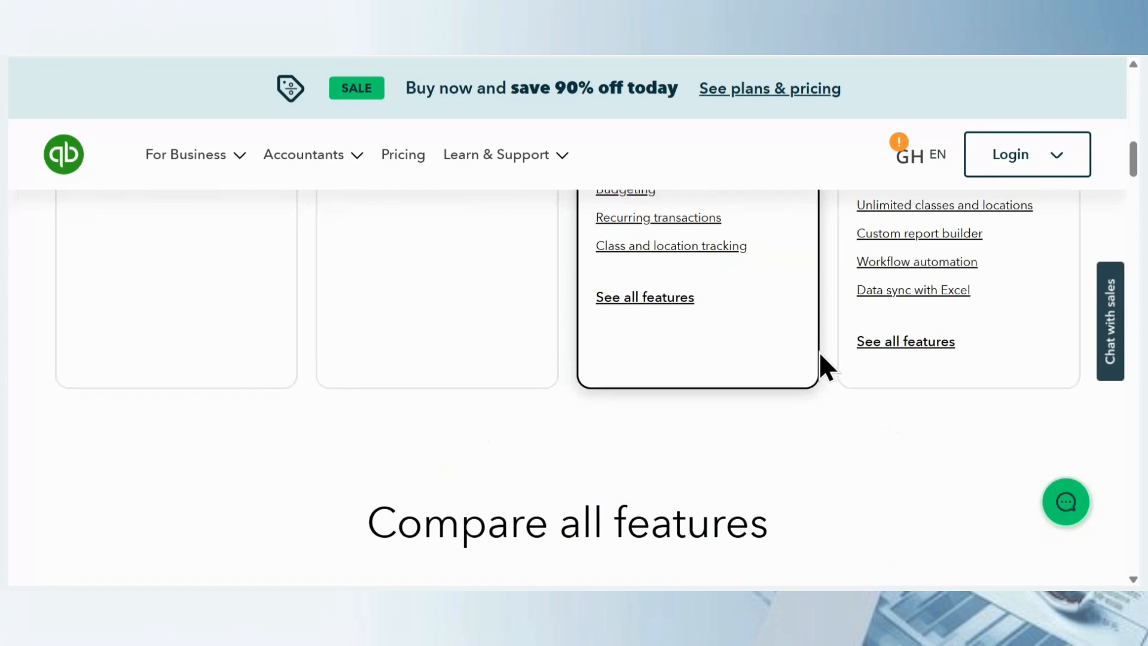
{"action": "scroll", "coordinate": [822, 419], "scroll_direction": "up", "scroll_amount": 15}
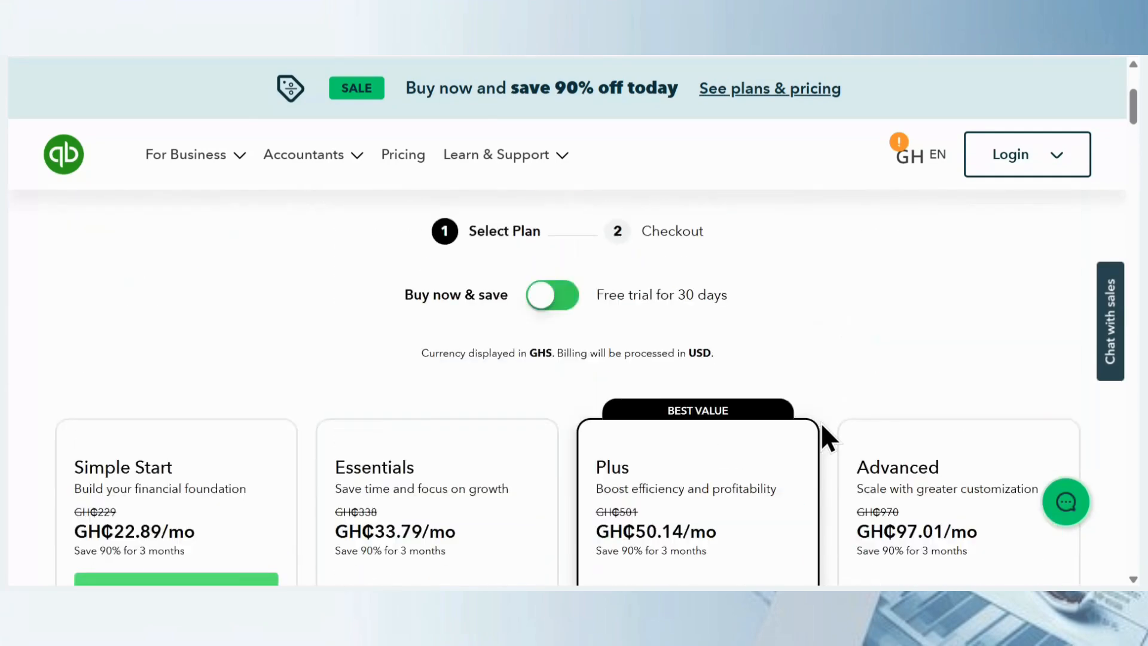
{"action": "scroll", "coordinate": [822, 423], "scroll_direction": "up", "scroll_amount": 1}
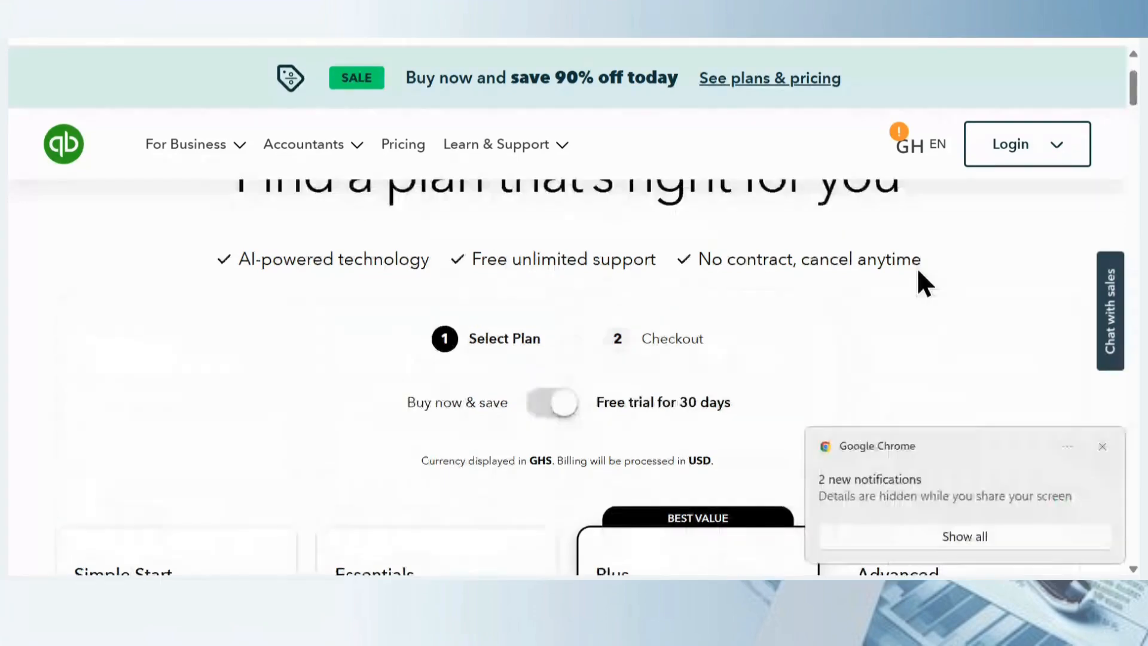
Step: Preview all plan prices under the 30-day free trial option and switch the offer back to Buy now & save
{"action": "scroll", "coordinate": [824, 279], "scroll_direction": "down", "scroll_amount": 1}
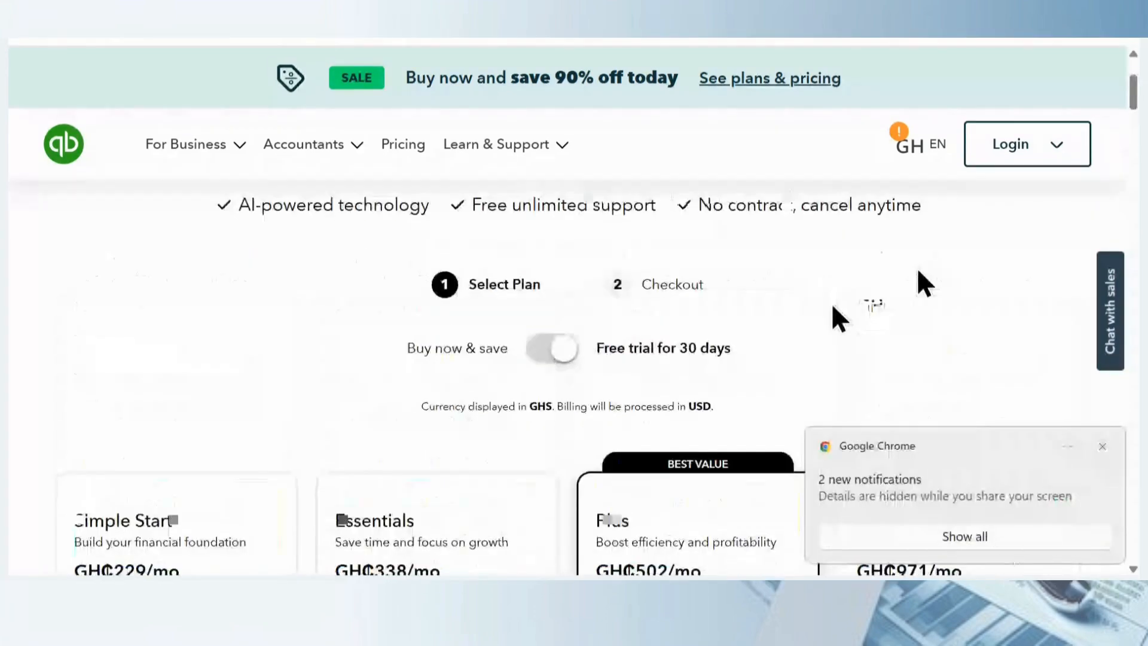
{"action": "scroll", "coordinate": [832, 306], "scroll_direction": "down", "scroll_amount": 4}
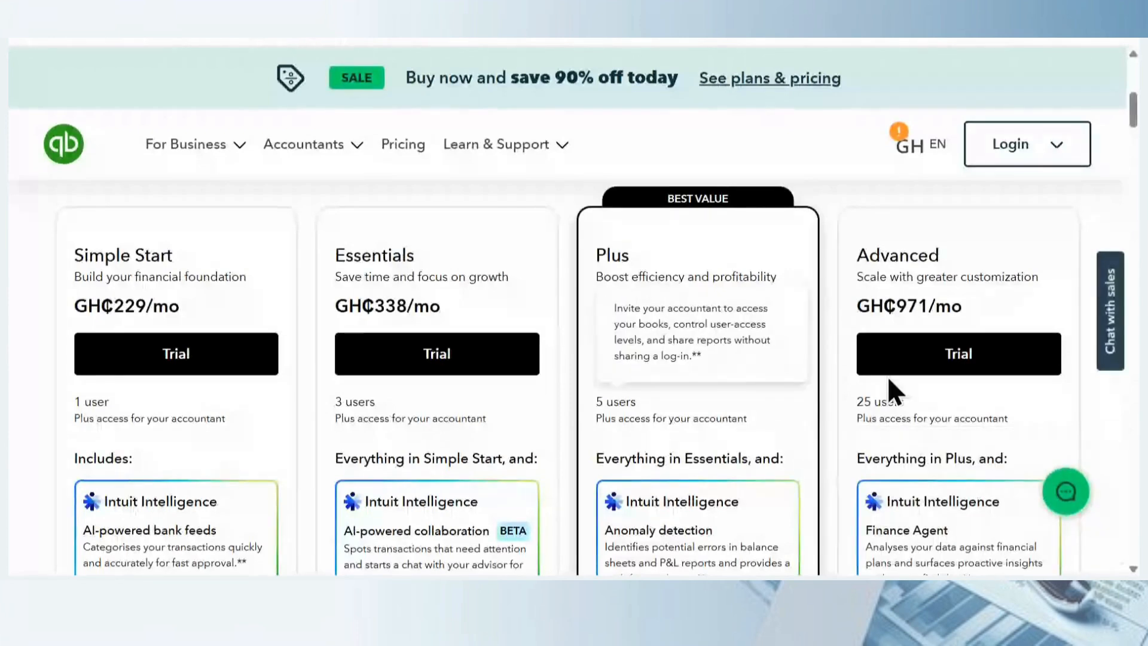
{"action": "scroll", "coordinate": [686, 441], "scroll_direction": "up", "scroll_amount": 1}
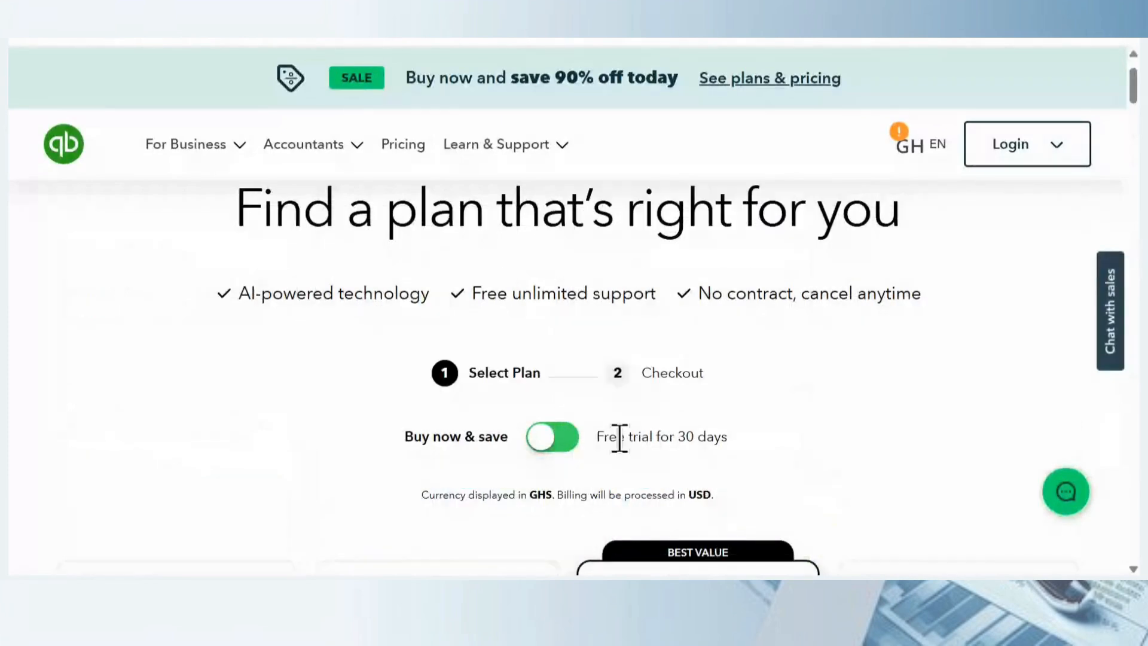
Step: Highlight the "Free trial for 30 days" wording beside the offer switch and clear the selection
{"action": "triple_click", "coordinate": [619, 437]}
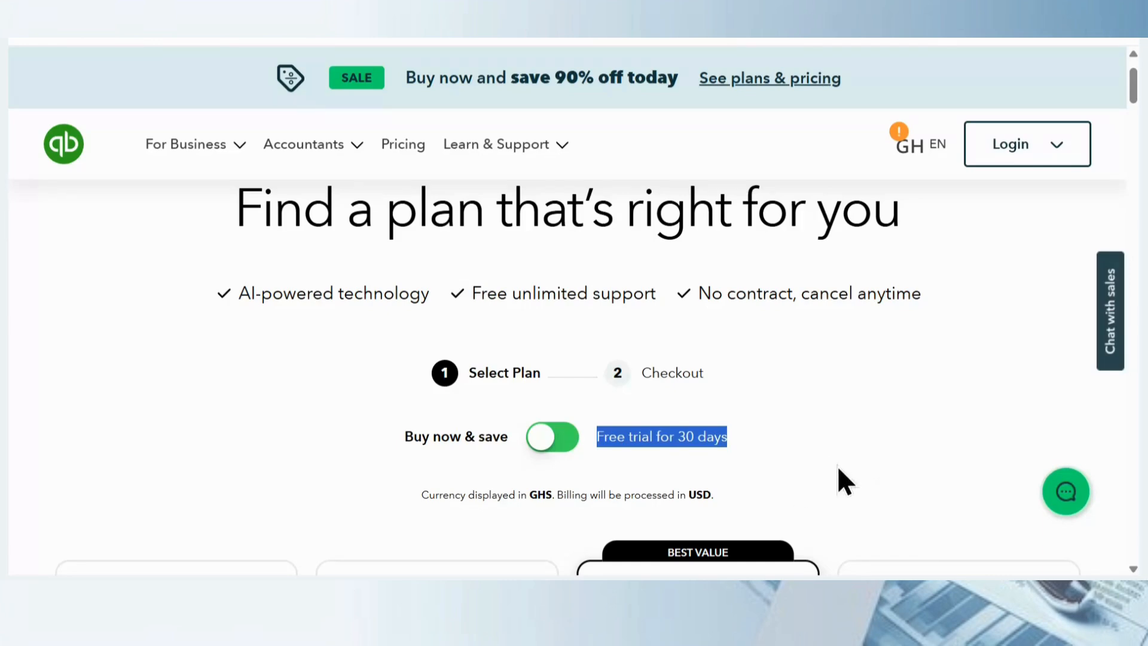
{"action": "left_click", "coordinate": [664, 433]}
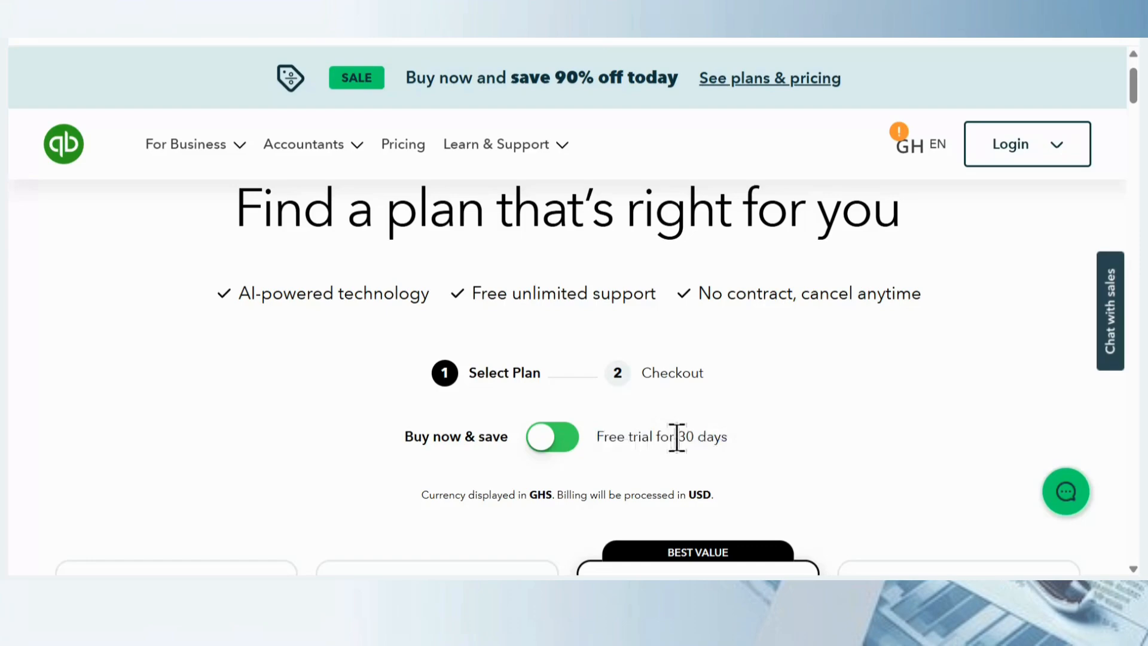
{"action": "triple_click", "coordinate": [677, 437]}
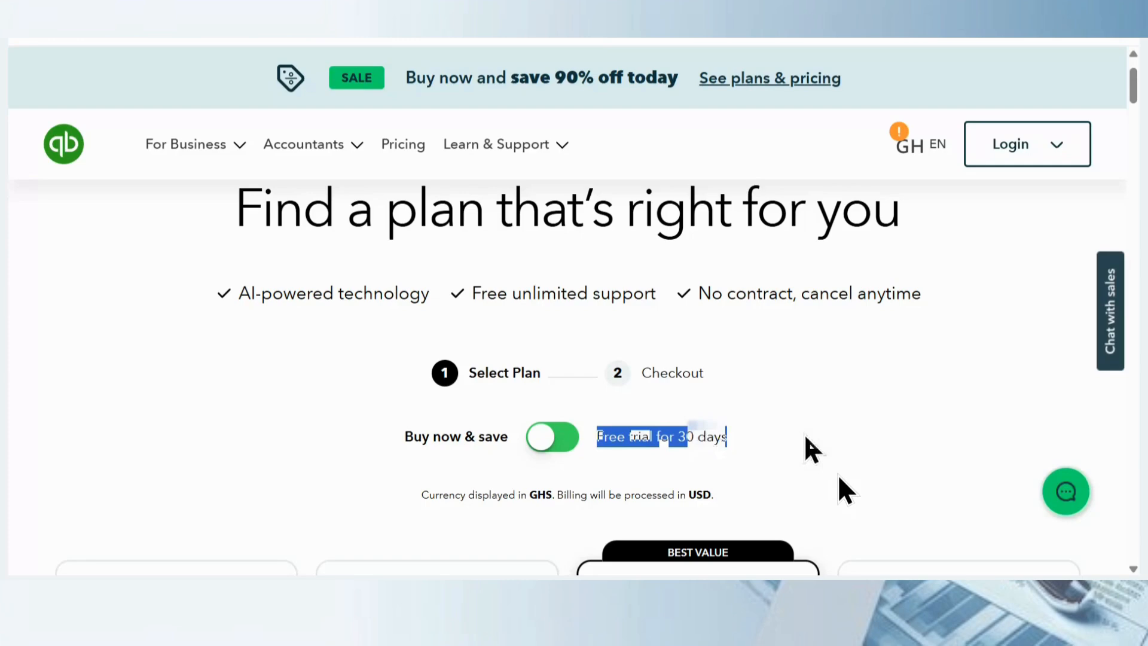
{"action": "left_click", "coordinate": [806, 438]}
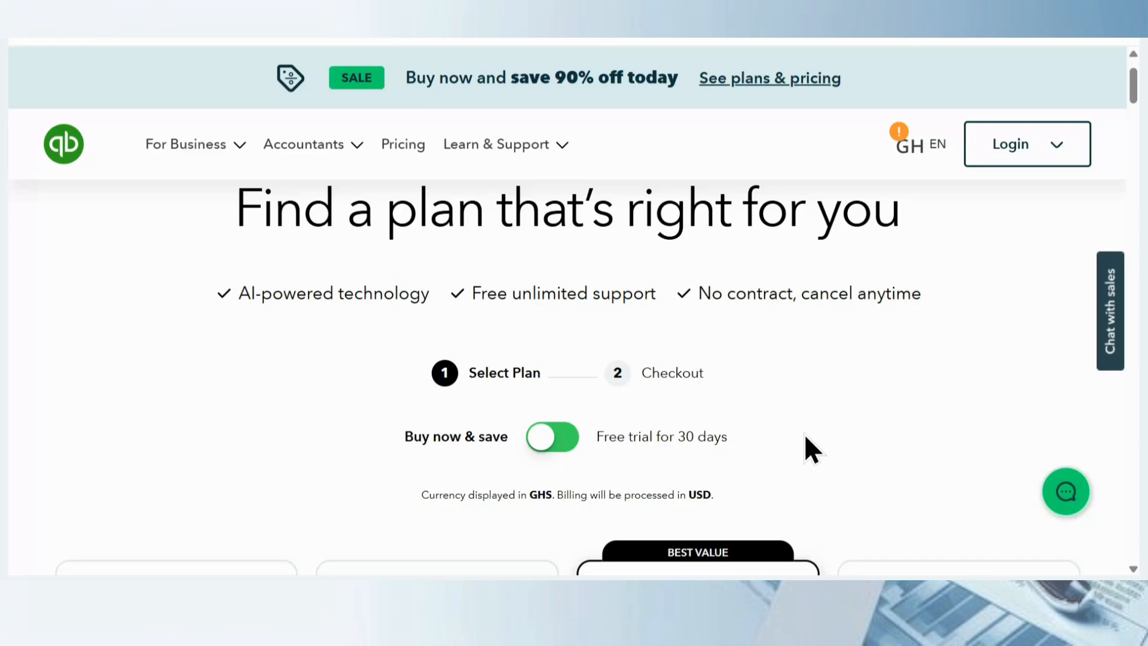
Step: Switch the offer to the 30-day free trial and start the trial checkout for the Plus plan
{"action": "scroll", "coordinate": [805, 448], "scroll_direction": "down", "scroll_amount": 2}
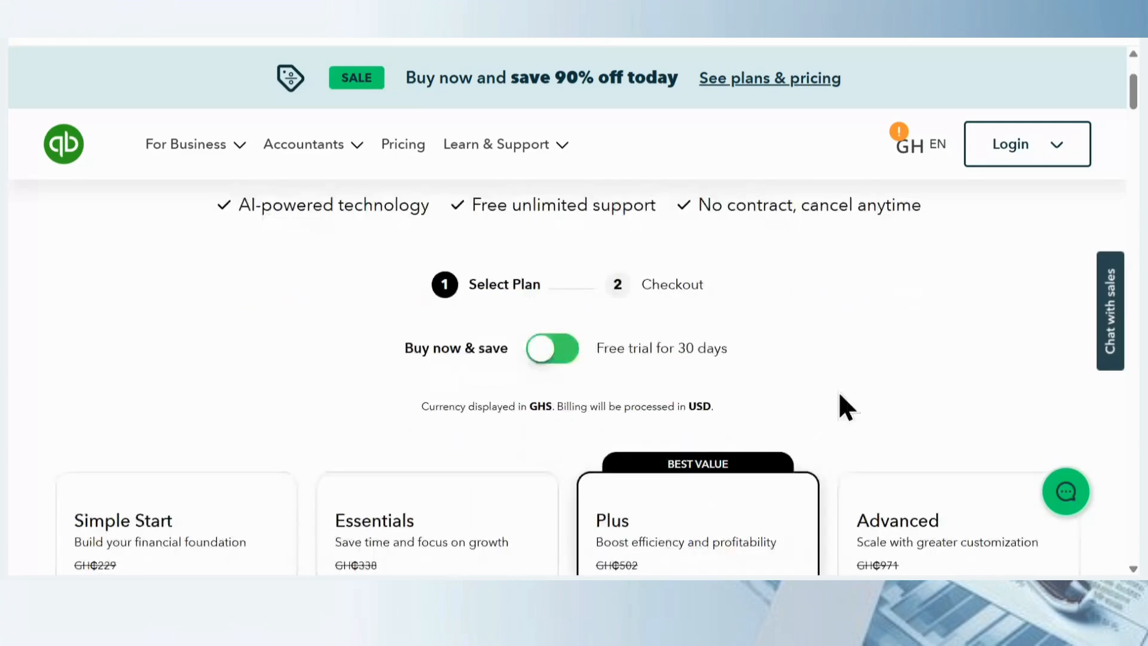
{"action": "scroll", "coordinate": [838, 402], "scroll_direction": "up", "scroll_amount": 2}
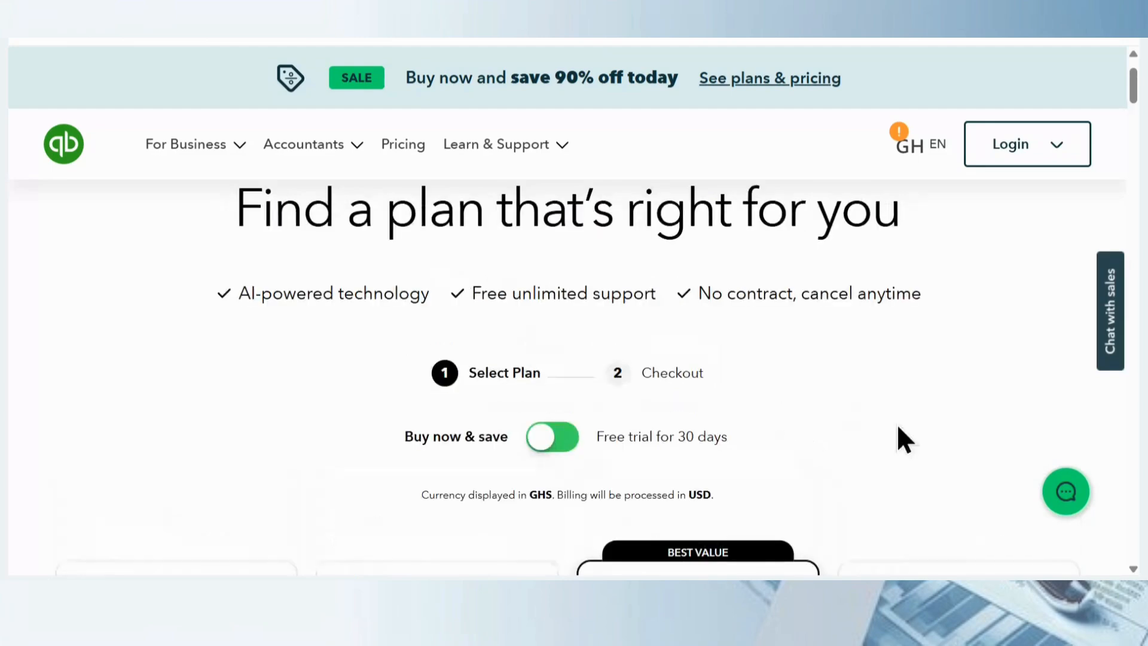
{"action": "left_click", "coordinate": [603, 439]}
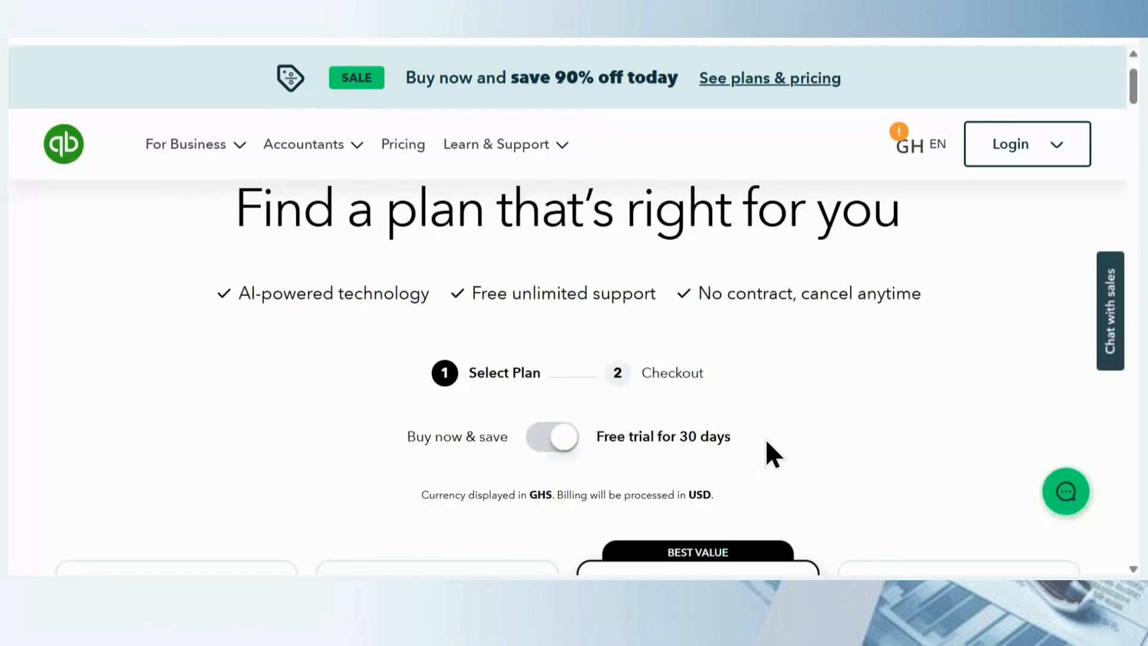
{"action": "scroll", "coordinate": [765, 439], "scroll_direction": "down", "scroll_amount": 3}
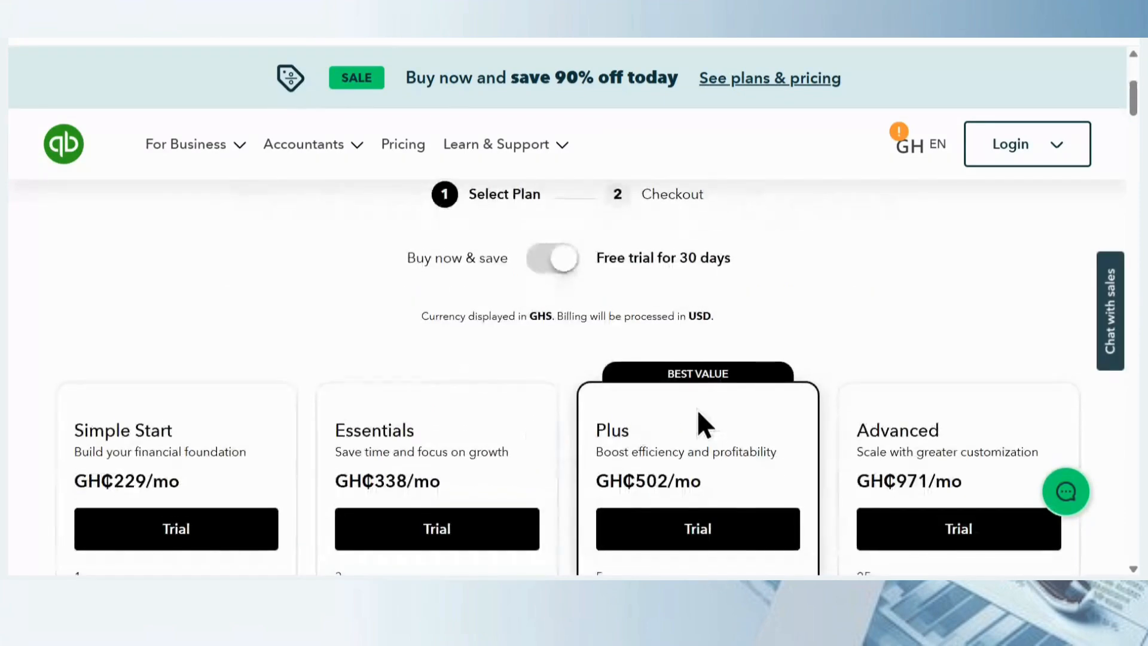
{"action": "scroll", "coordinate": [698, 412], "scroll_direction": "down", "scroll_amount": 3}
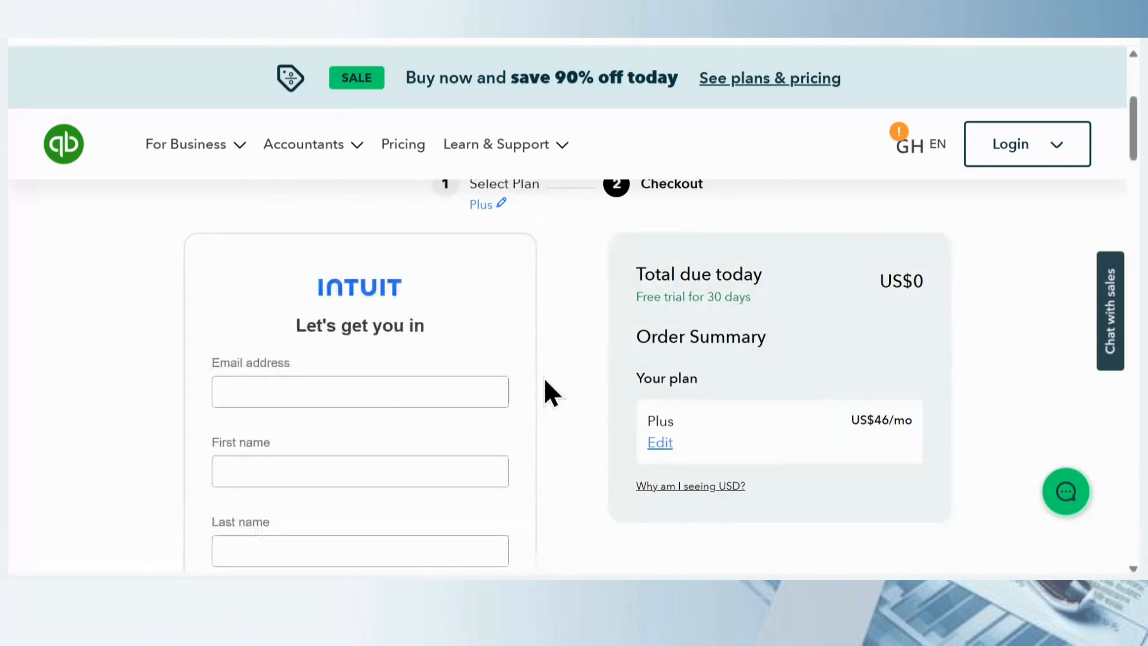
Step: Fill in the sign-up form's e-mail address with the first saved Intuit login and go to the first name field
{"action": "left_click", "coordinate": [274, 388]}
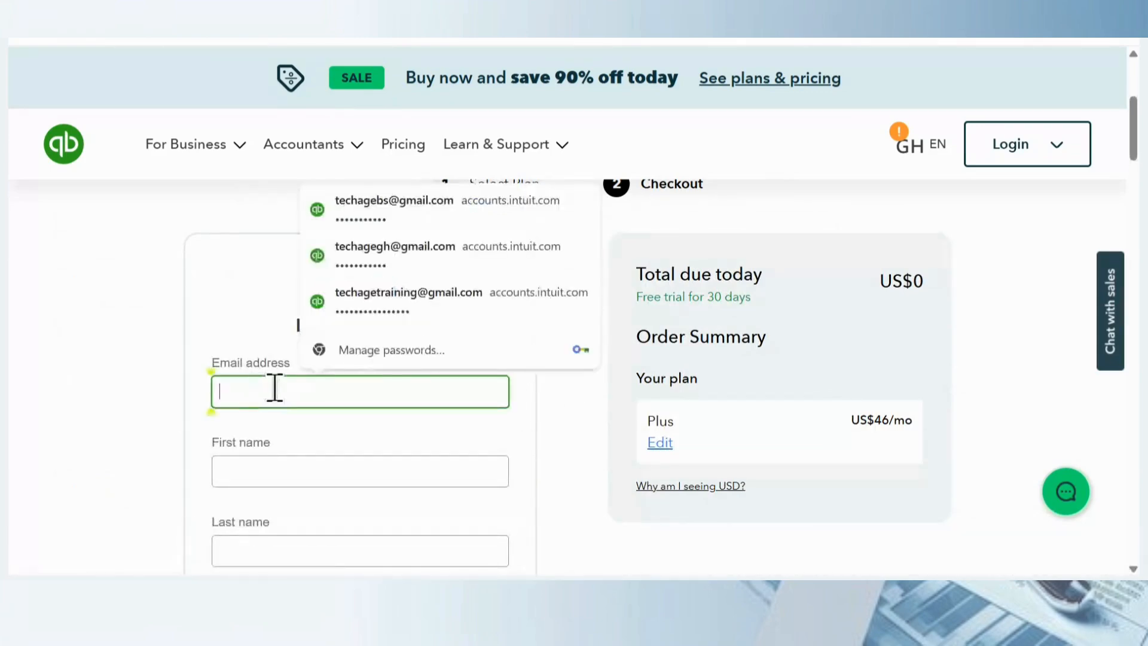
{"action": "left_click", "coordinate": [396, 217]}
{"action": "scroll", "coordinate": [335, 418], "scroll_direction": "down", "scroll_amount": 1}
{"action": "left_click", "coordinate": [275, 385]}
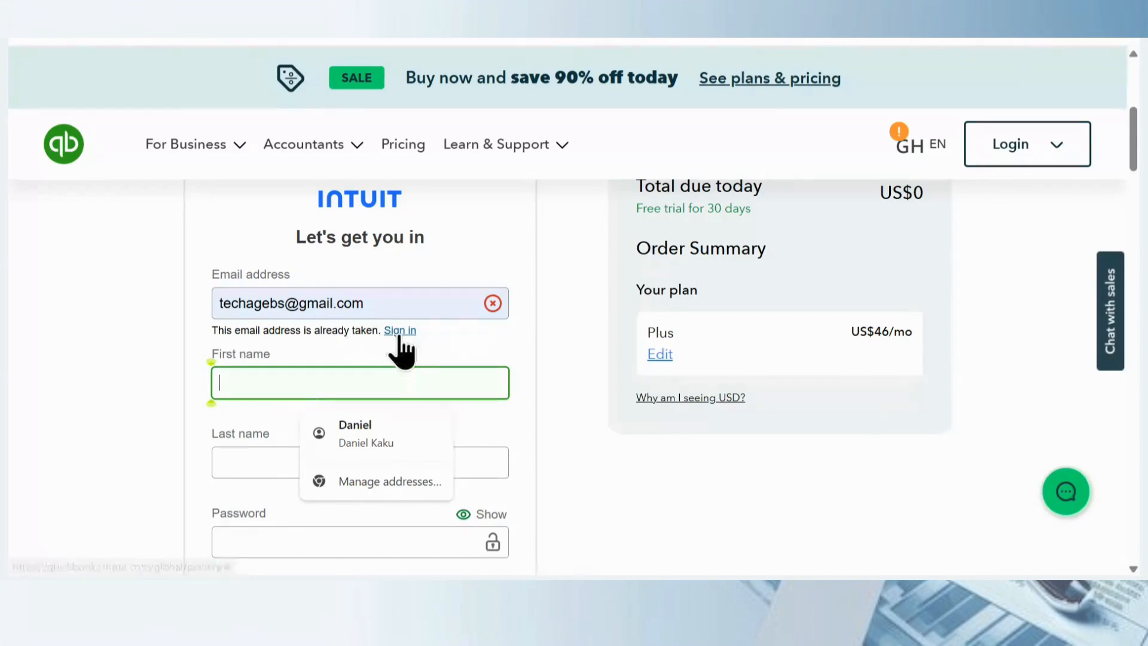
Step: Review the sign-up form's name, password, phone and marketing consent fields and the sign-in option for existing accounts
{"action": "scroll", "coordinate": [428, 379], "scroll_direction": "down", "scroll_amount": 8}
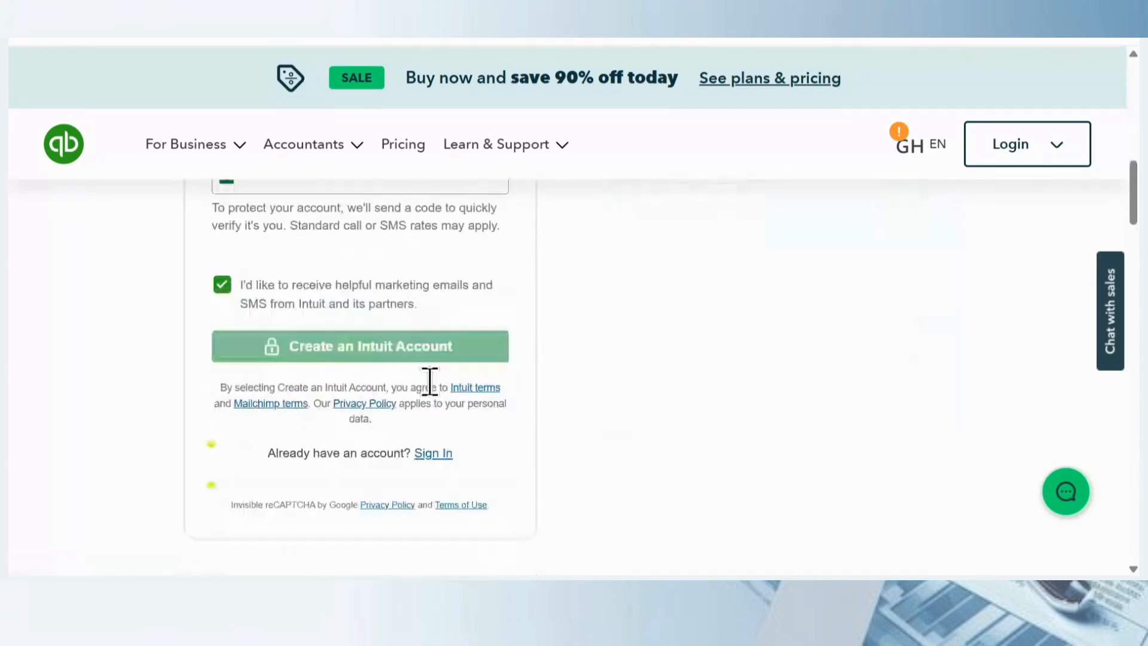
{"action": "scroll", "coordinate": [428, 379], "scroll_direction": "up", "scroll_amount": 8}
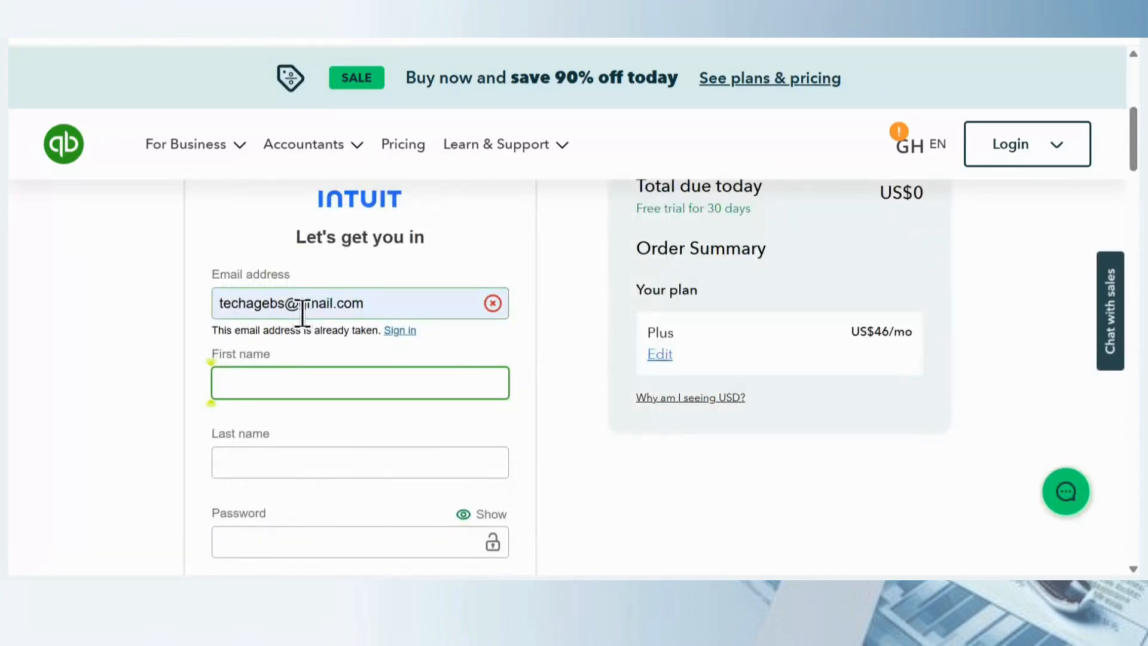
{"action": "scroll", "coordinate": [303, 314], "scroll_direction": "up", "scroll_amount": 2}
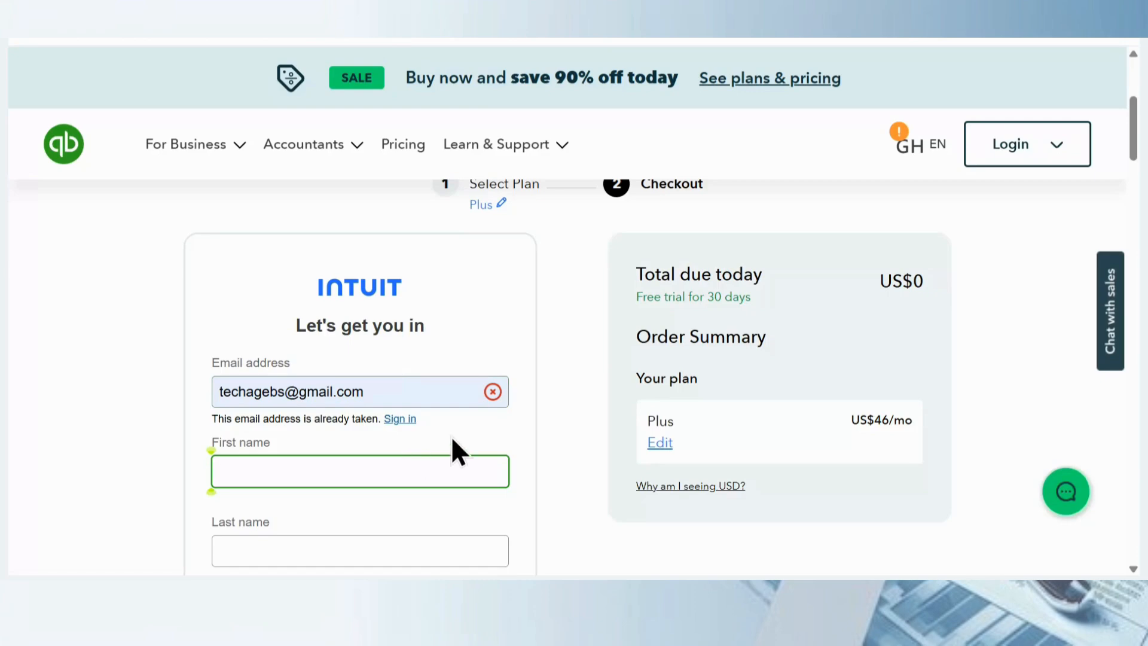
{"action": "scroll", "coordinate": [450, 436], "scroll_direction": "down", "scroll_amount": 7}
{"action": "scroll", "coordinate": [299, 360], "scroll_direction": "up", "scroll_amount": 1}
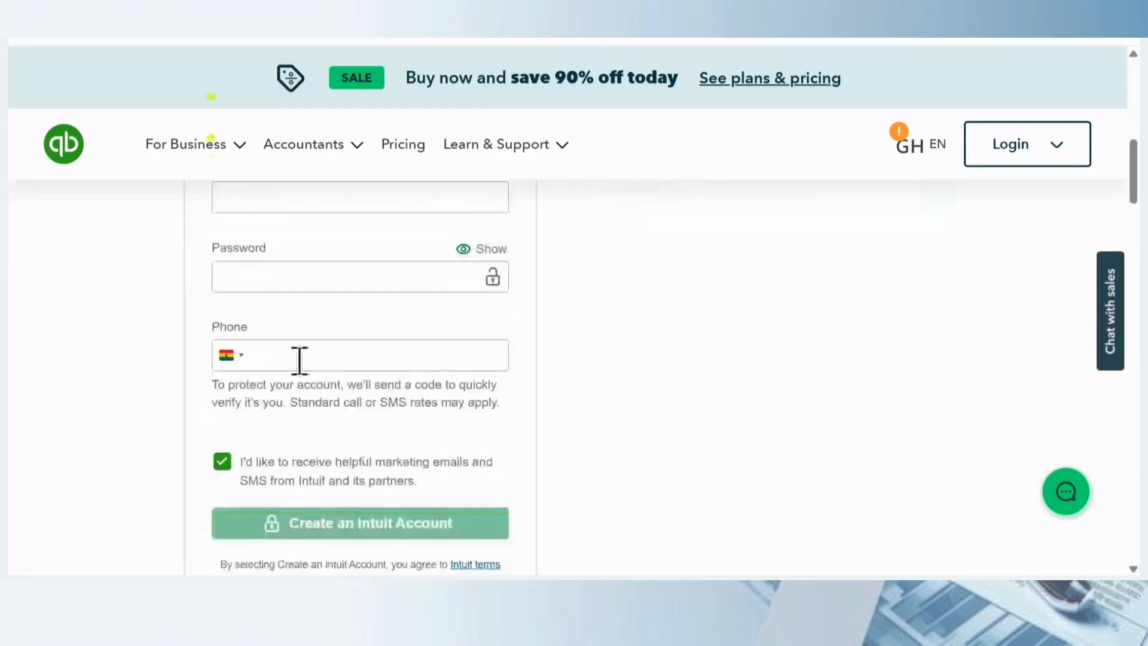
{"action": "scroll", "coordinate": [353, 429], "scroll_direction": "down", "scroll_amount": 4}
{"action": "scroll", "coordinate": [353, 429], "scroll_direction": "up", "scroll_amount": 8}
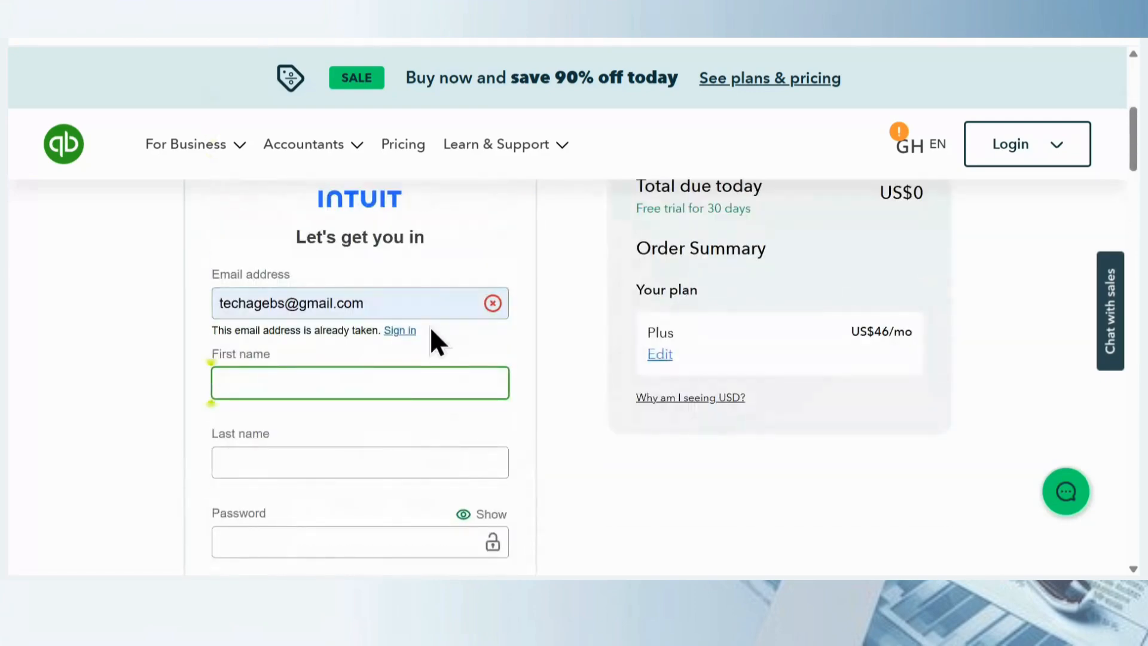
Step: Switch the checkout to signing in with the existing Intuit account, submit its e-mail address and dismiss the passkey request
{"action": "left_click", "coordinate": [399, 331]}
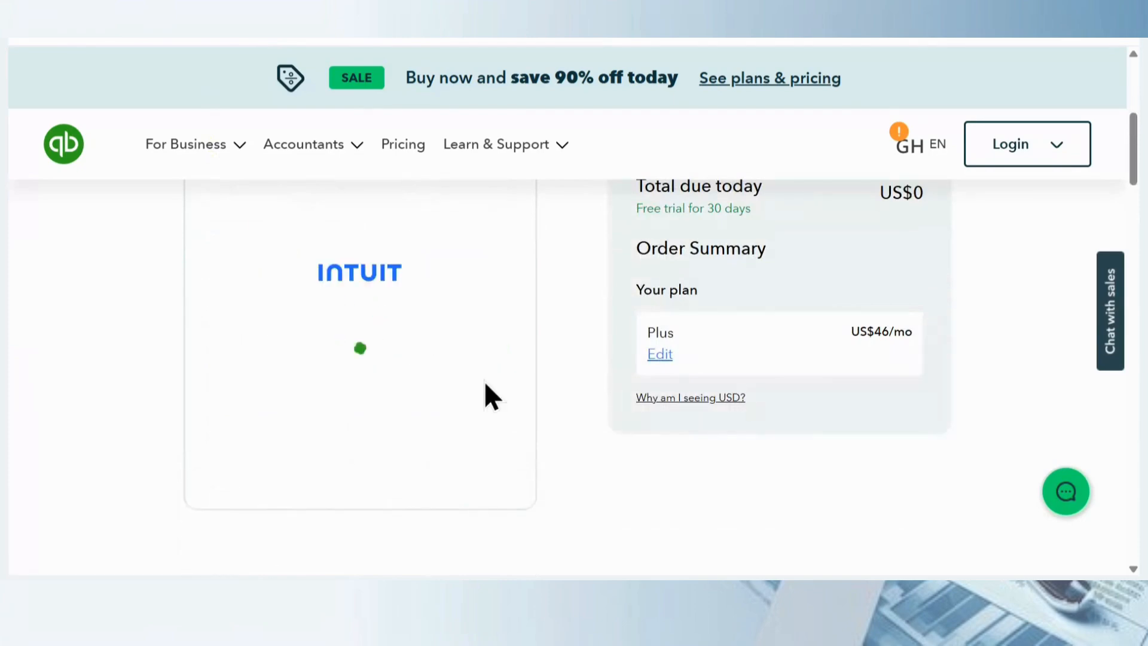
{"action": "left_click", "coordinate": [394, 410]}
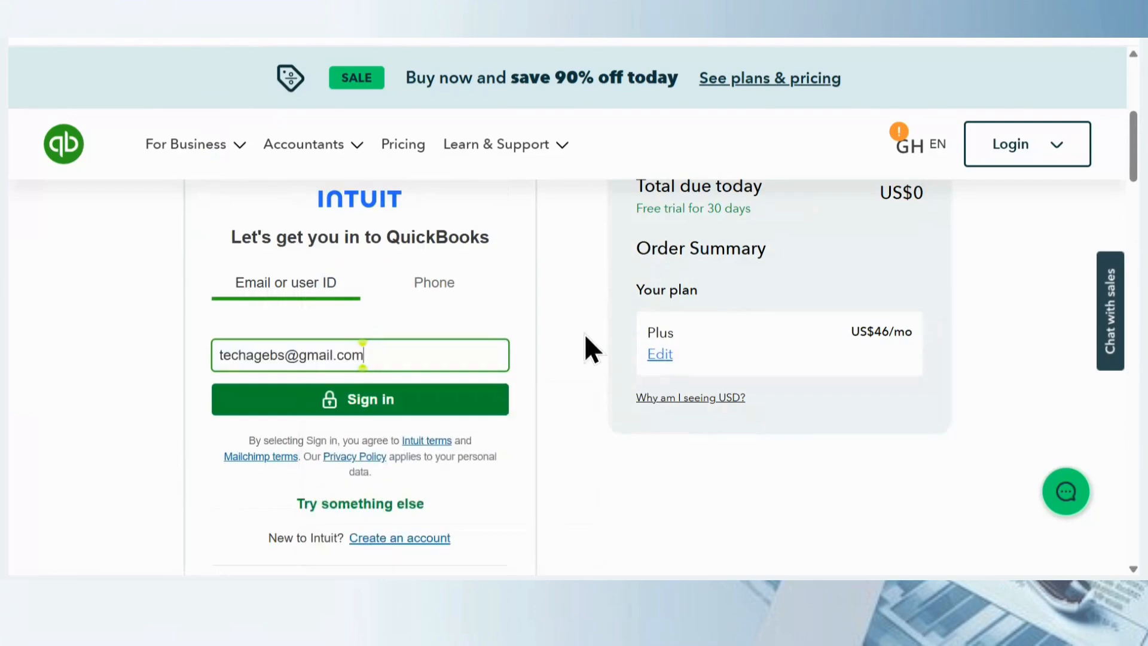
{"action": "scroll", "coordinate": [440, 326], "scroll_direction": "down", "scroll_amount": 2}
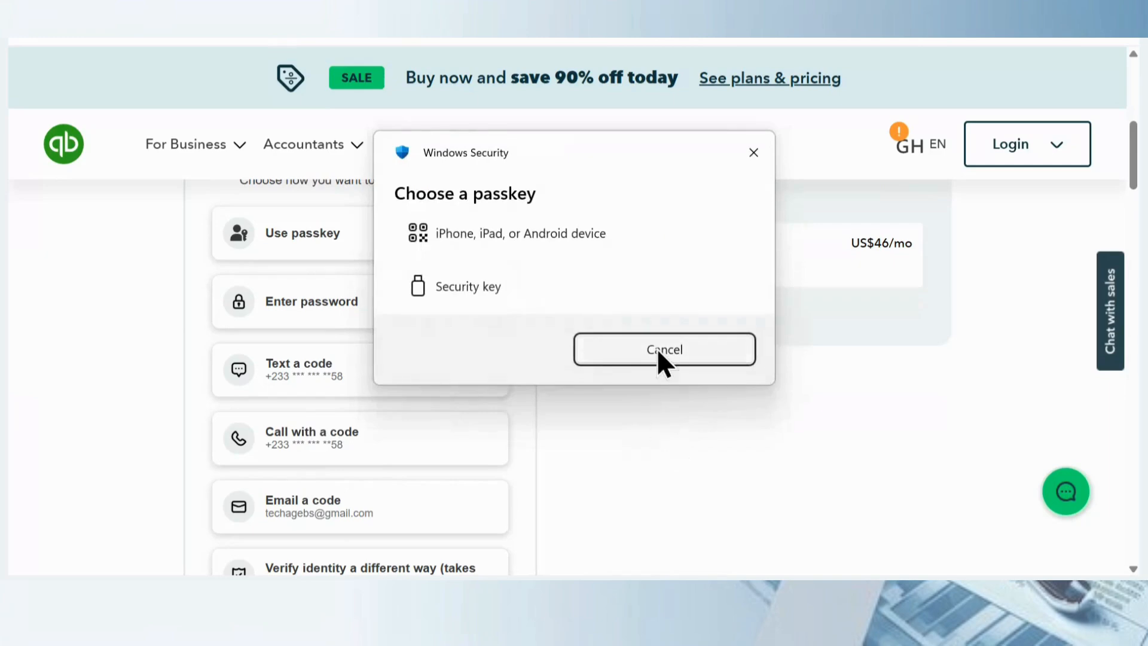
{"action": "left_click", "coordinate": [659, 352]}
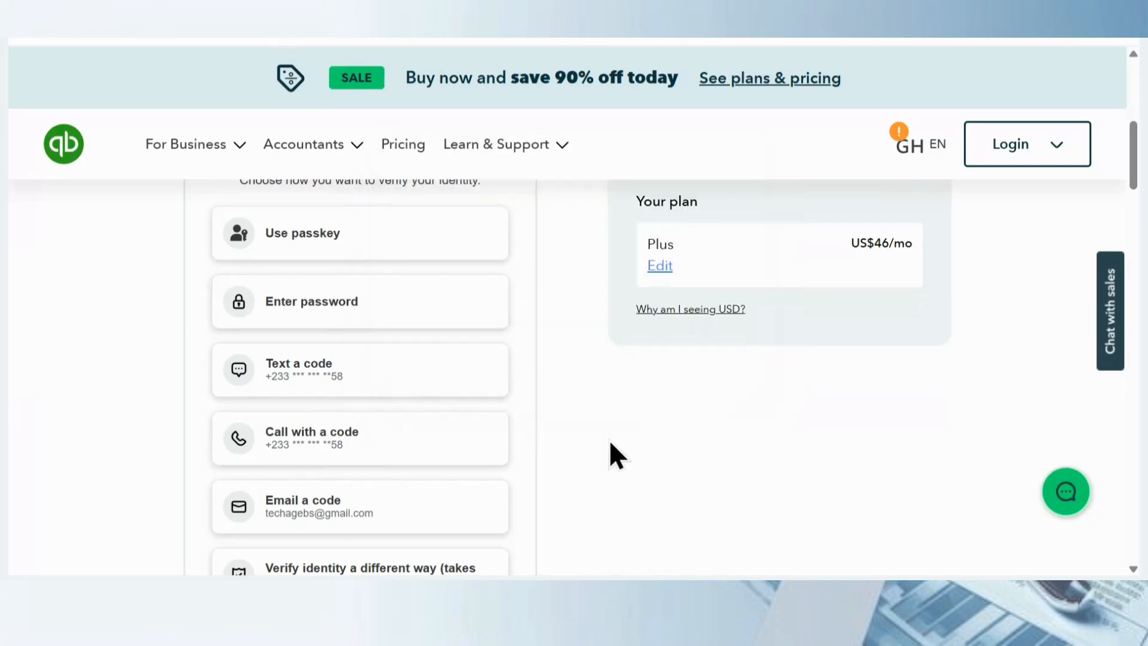
Step: Choose password verification and fill in the account password from the first saved Intuit login
{"action": "left_click", "coordinate": [334, 306]}
{"action": "left_click", "coordinate": [256, 238]}
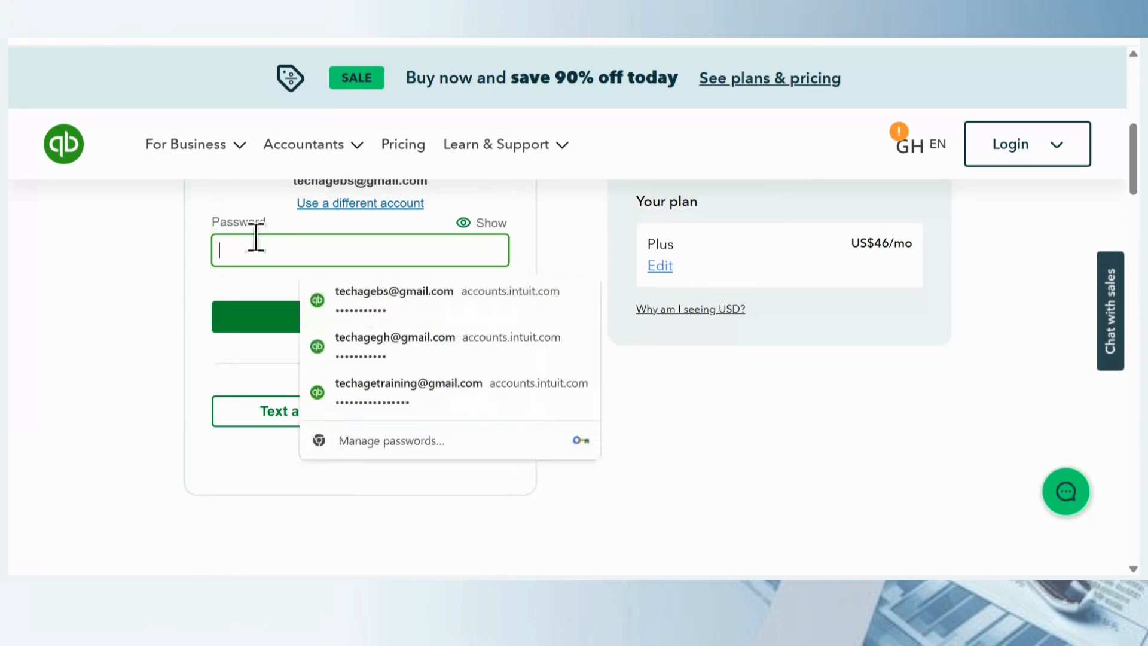
{"action": "left_click", "coordinate": [378, 307]}
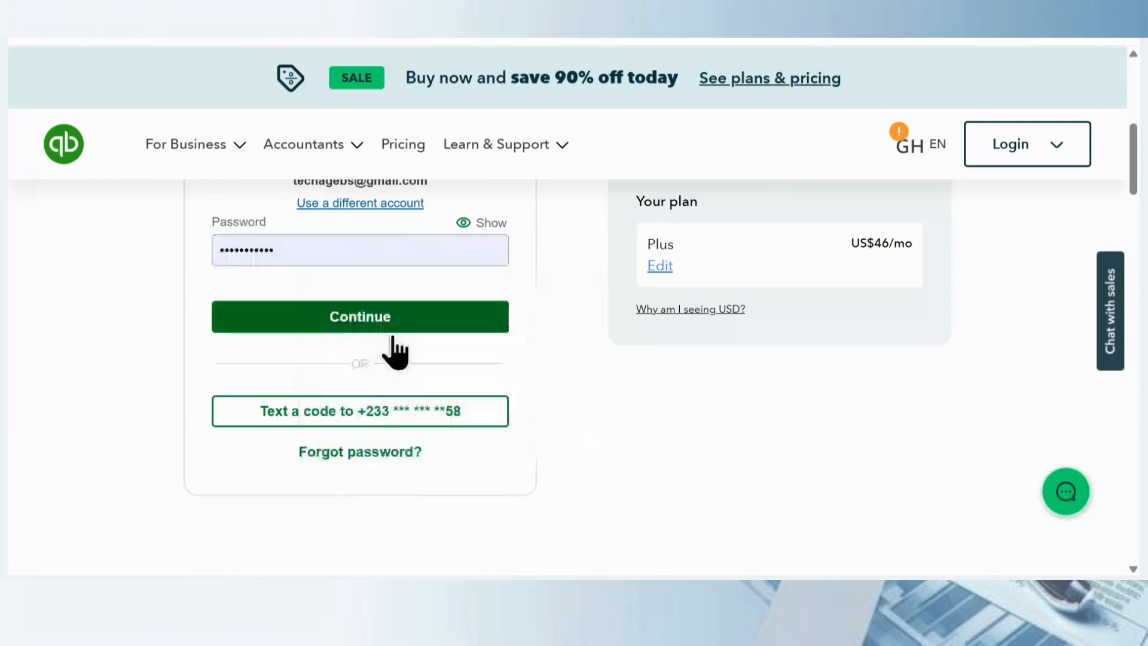
Step: Look through the account's existing companies and choose to create a new company for the Plus trial
{"action": "scroll", "coordinate": [394, 353], "scroll_direction": "up", "scroll_amount": 3}
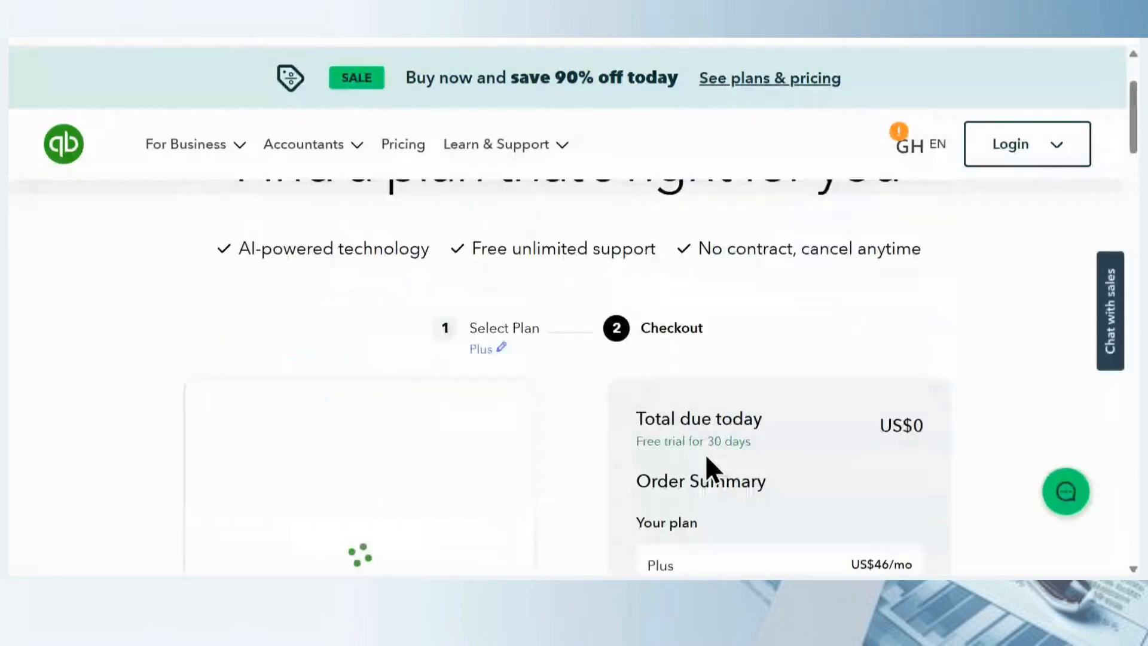
{"action": "scroll", "coordinate": [702, 424], "scroll_direction": "down", "scroll_amount": 4}
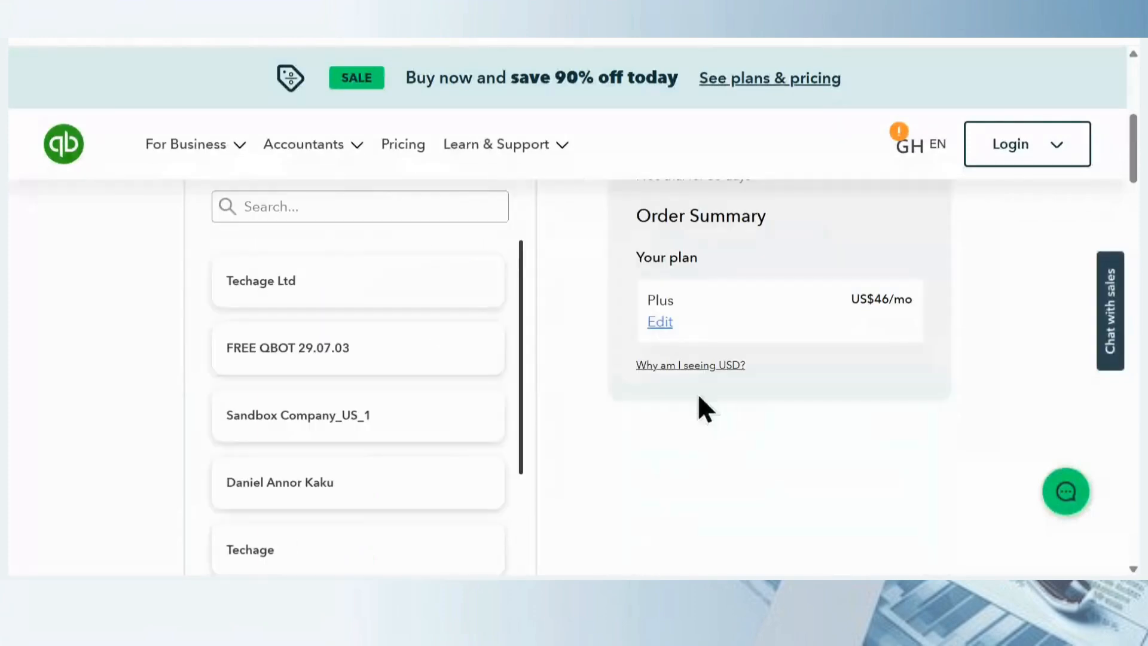
{"action": "scroll", "coordinate": [848, 434], "scroll_direction": "down", "scroll_amount": 4}
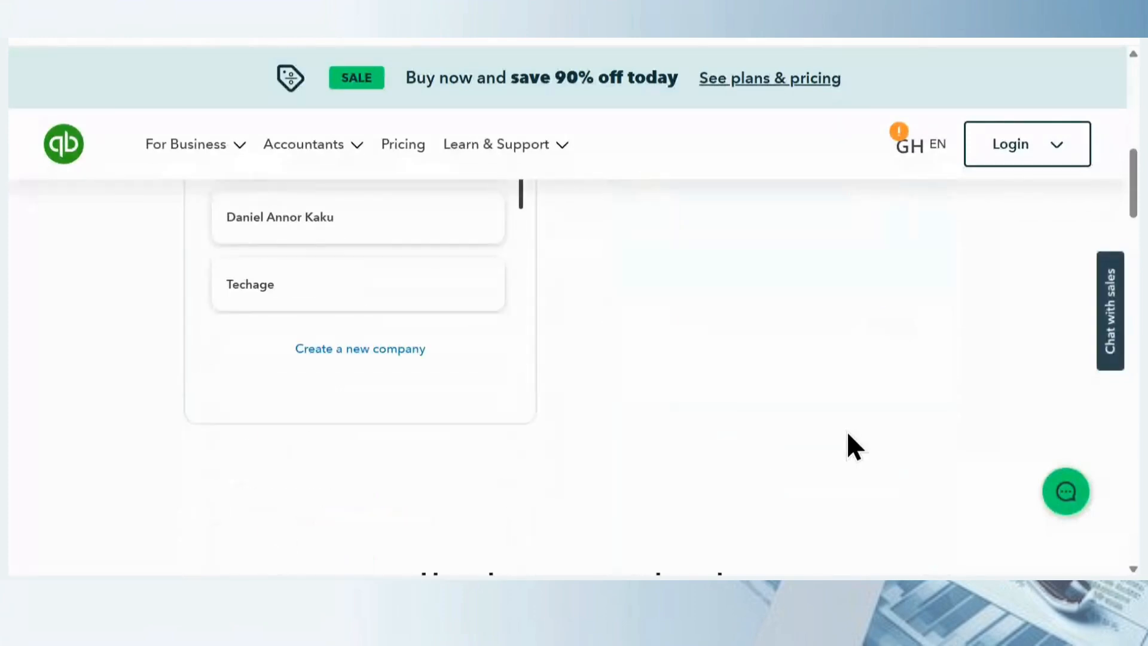
{"action": "scroll", "coordinate": [854, 445], "scroll_direction": "up", "scroll_amount": 3}
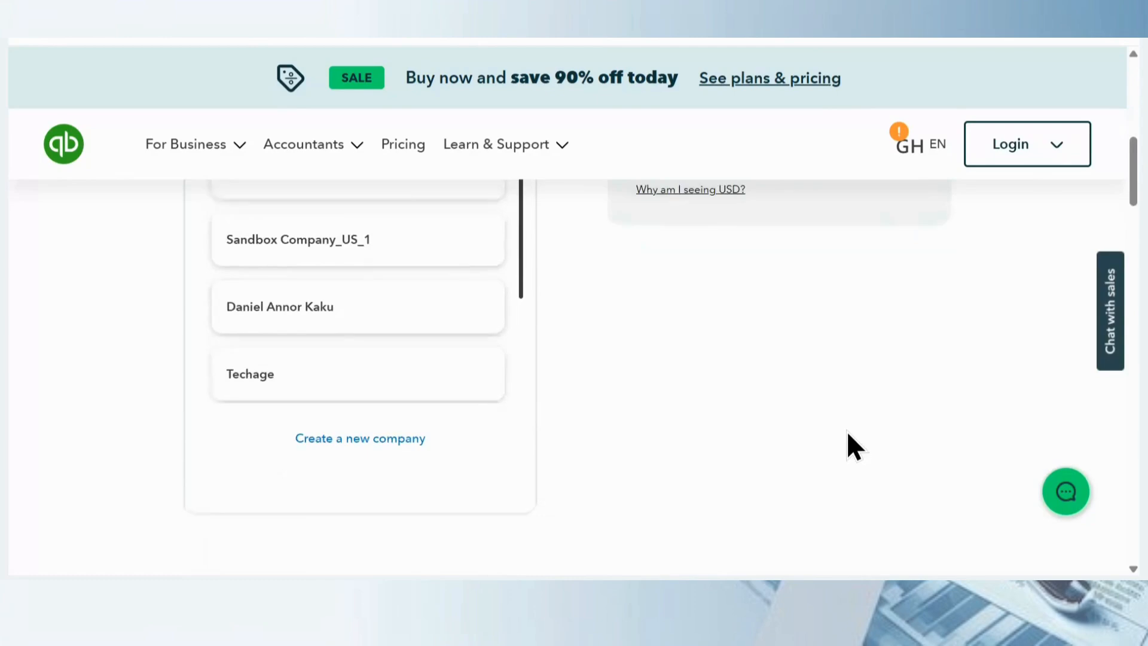
{"action": "scroll", "coordinate": [853, 445], "scroll_direction": "down", "scroll_amount": 1}
{"action": "scroll", "coordinate": [848, 434], "scroll_direction": "up", "scroll_amount": 4}
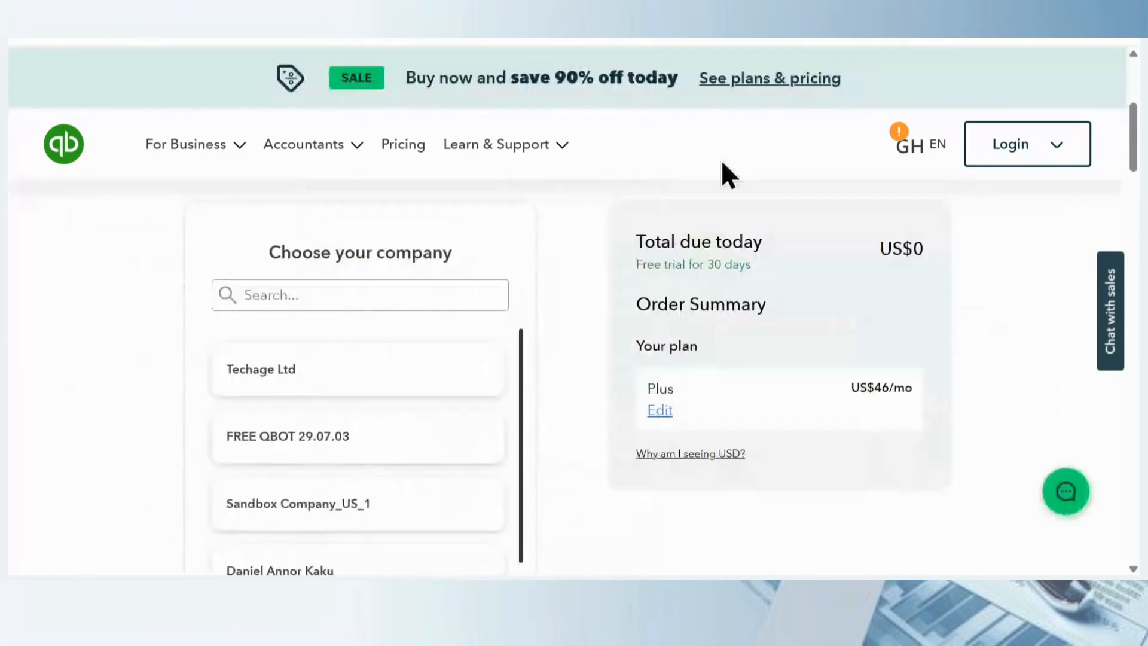
{"action": "scroll", "coordinate": [575, 422], "scroll_direction": "down", "scroll_amount": 4}
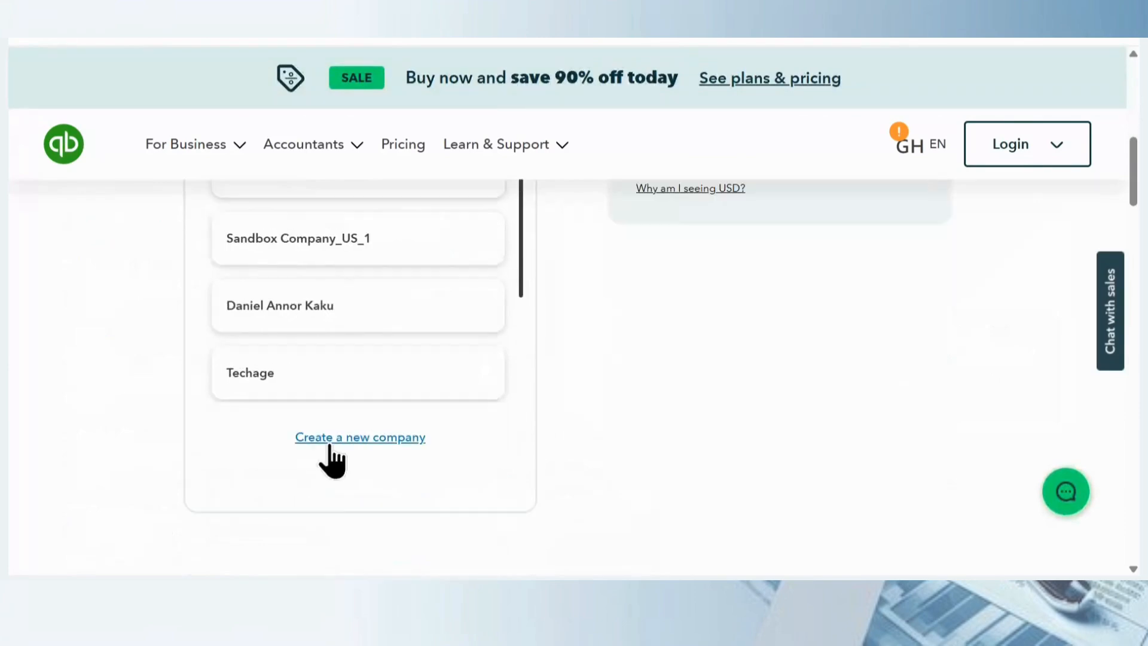
{"action": "left_click", "coordinate": [333, 438]}
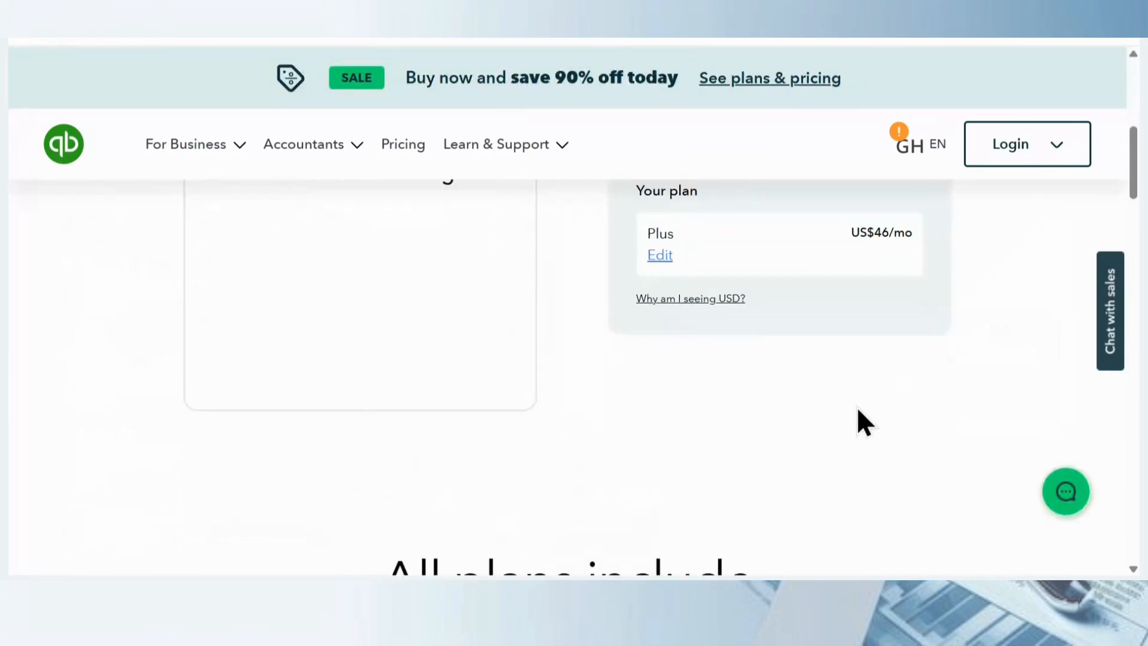
{"action": "scroll", "coordinate": [857, 410], "scroll_direction": "down", "scroll_amount": 4}
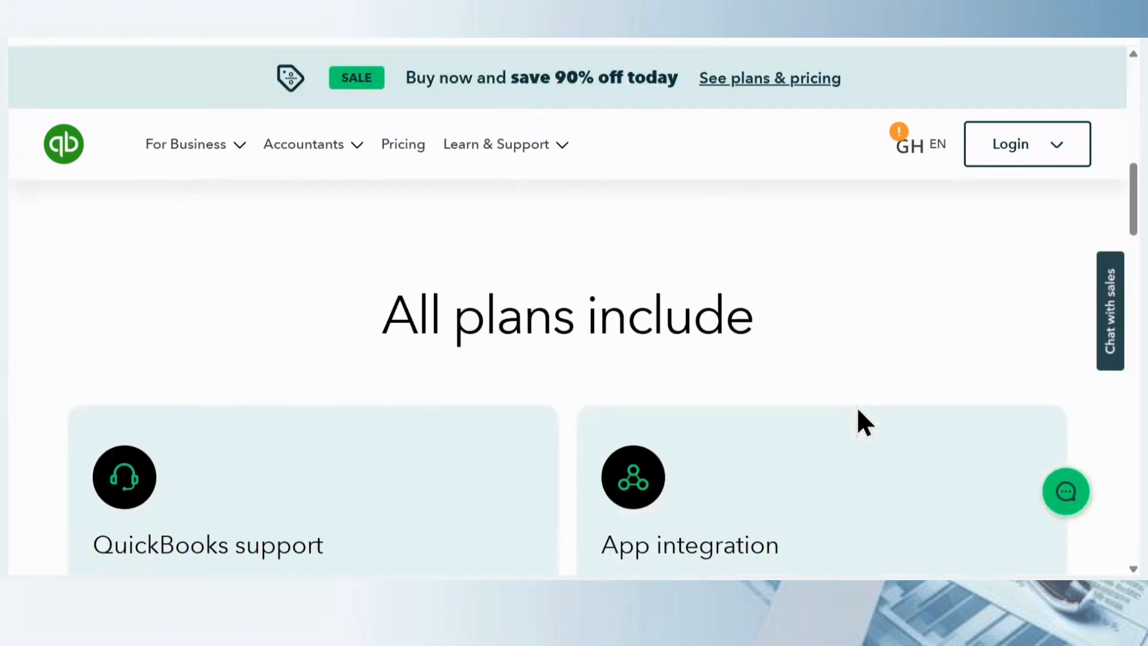
{"action": "scroll", "coordinate": [857, 409], "scroll_direction": "up", "scroll_amount": 4}
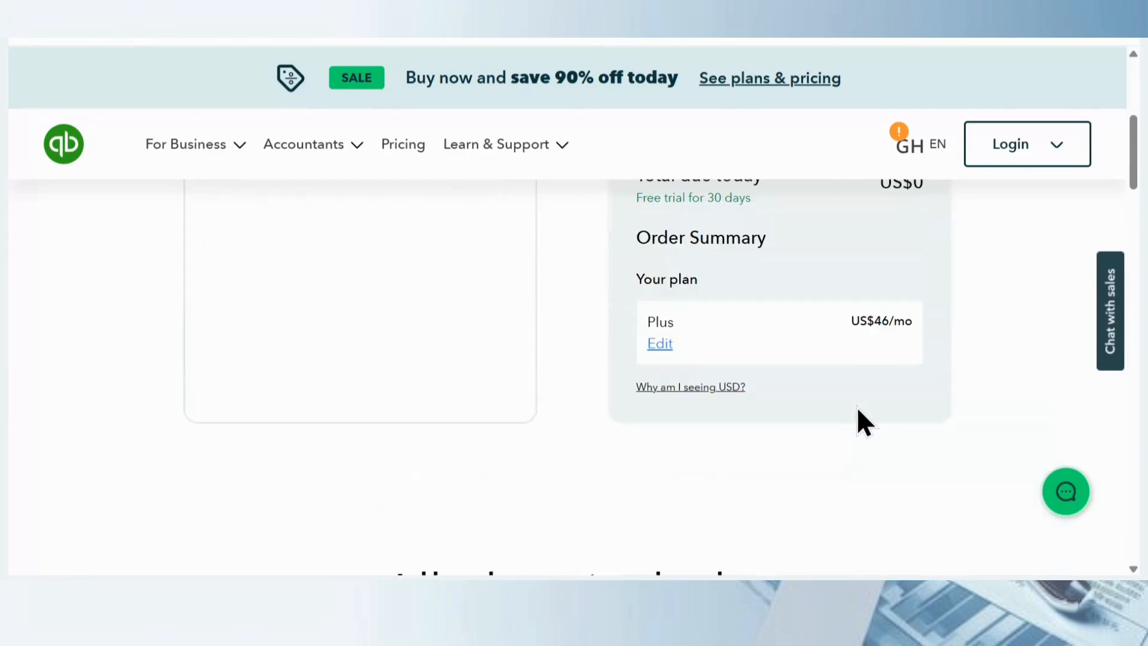
{"action": "scroll", "coordinate": [858, 409], "scroll_direction": "up", "scroll_amount": 6}
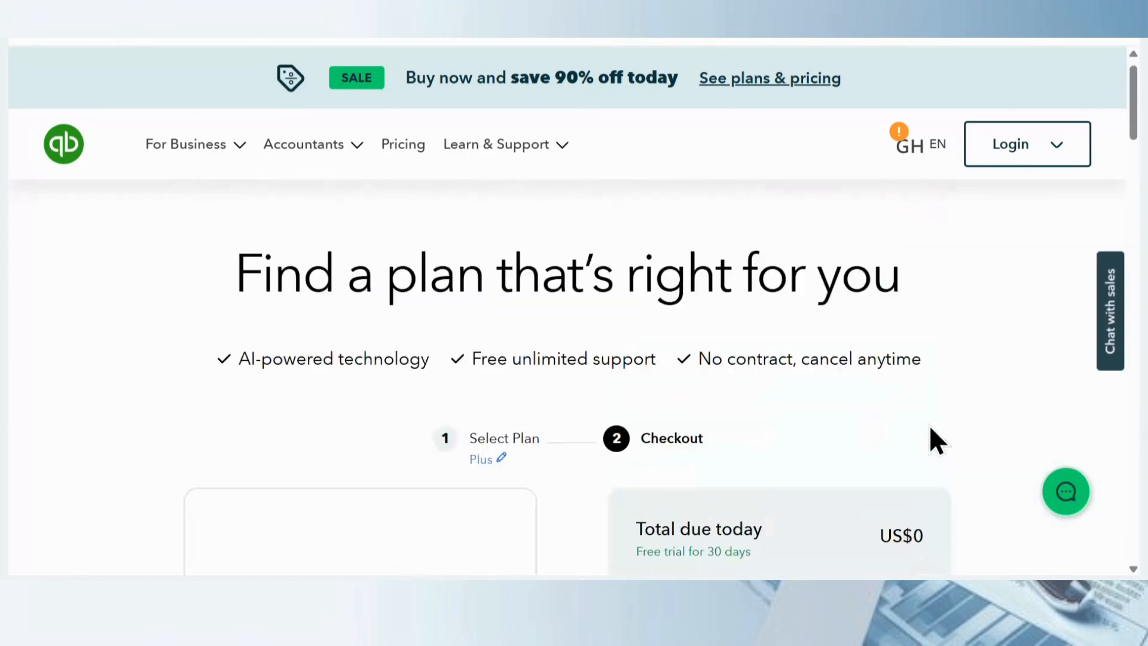
{"action": "scroll", "coordinate": [930, 426], "scroll_direction": "down", "scroll_amount": 4}
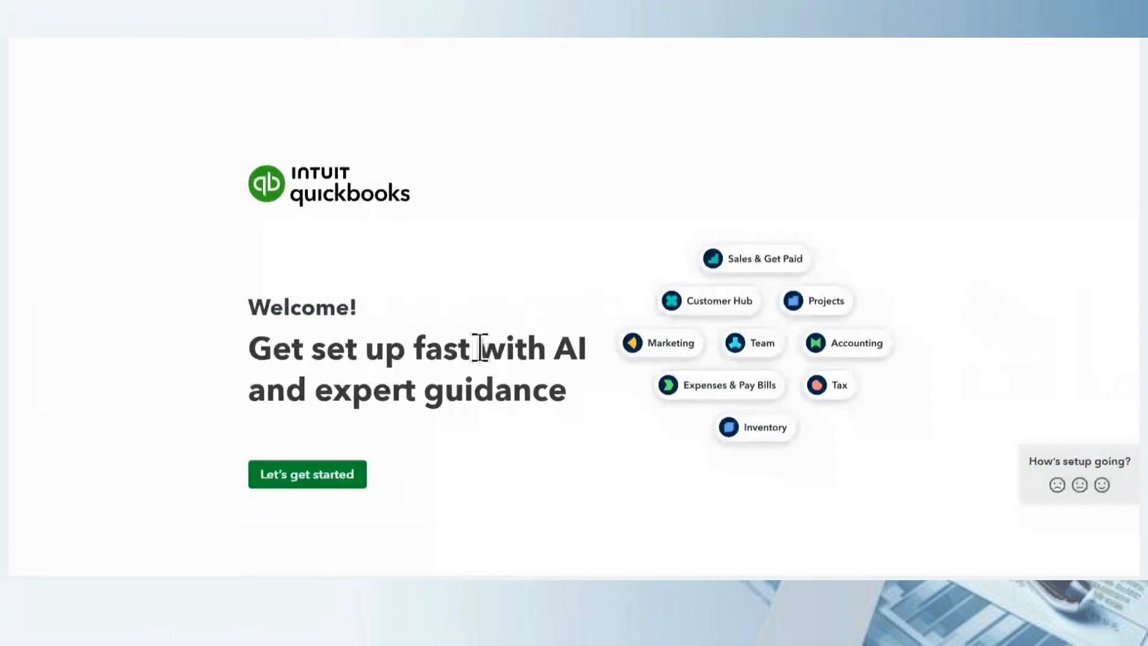
{"action": "key", "text": "alt+Tab"}
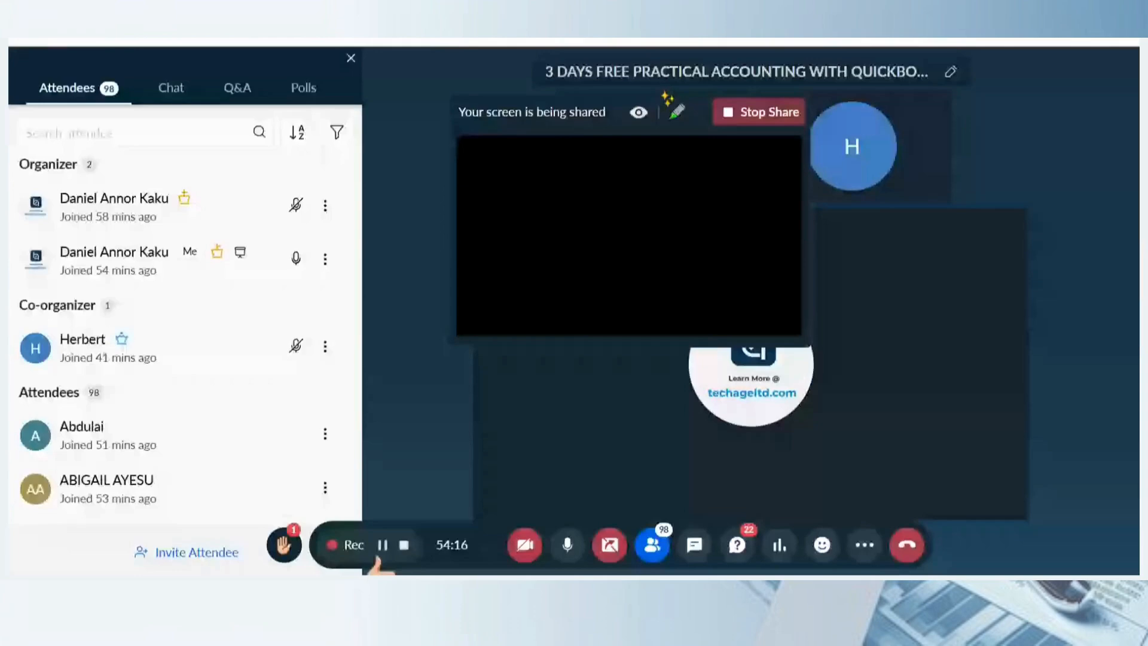
{"action": "key", "text": "alt+Tab"}
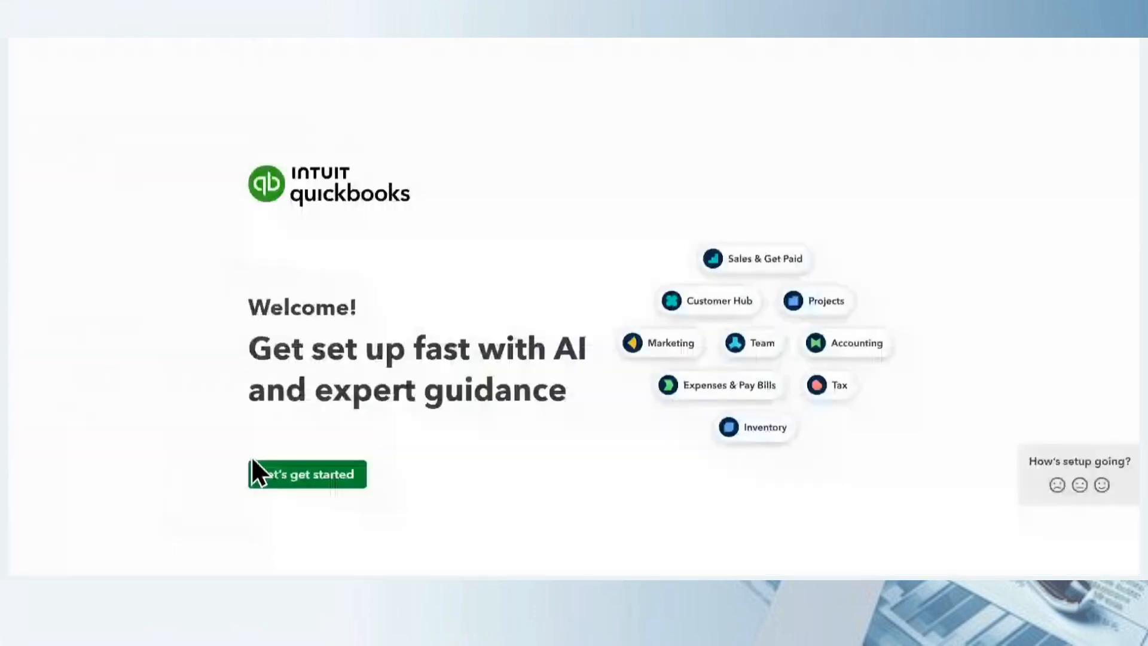
Step: Begin the guided company setup and accept English as the language
{"action": "left_click", "coordinate": [253, 465]}
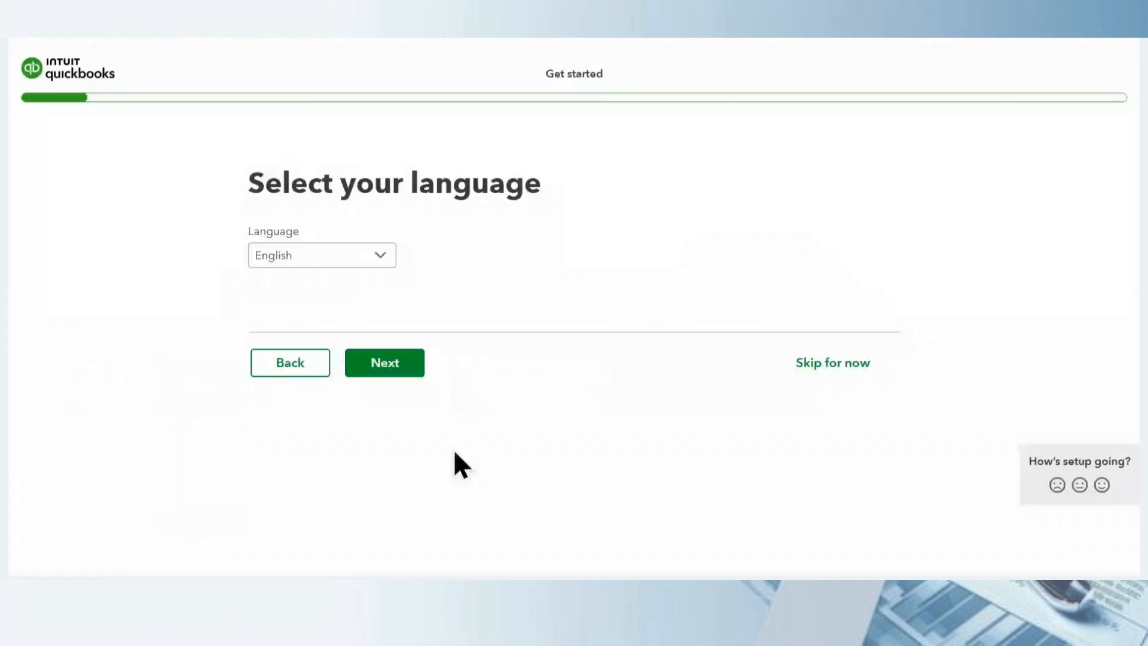
{"action": "left_click", "coordinate": [385, 361]}
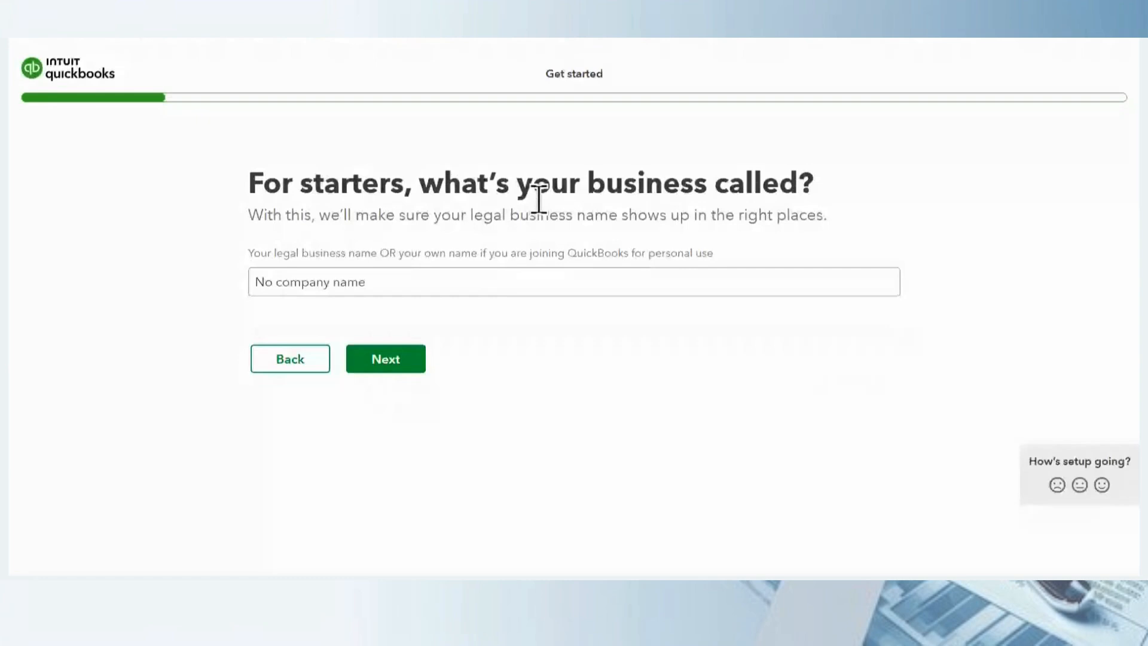
Step: Replace the placeholder business name with "Dakaku Ltd" and continue to the business details
{"action": "left_click", "coordinate": [359, 287]}
{"action": "type", "text": "Accoun"}
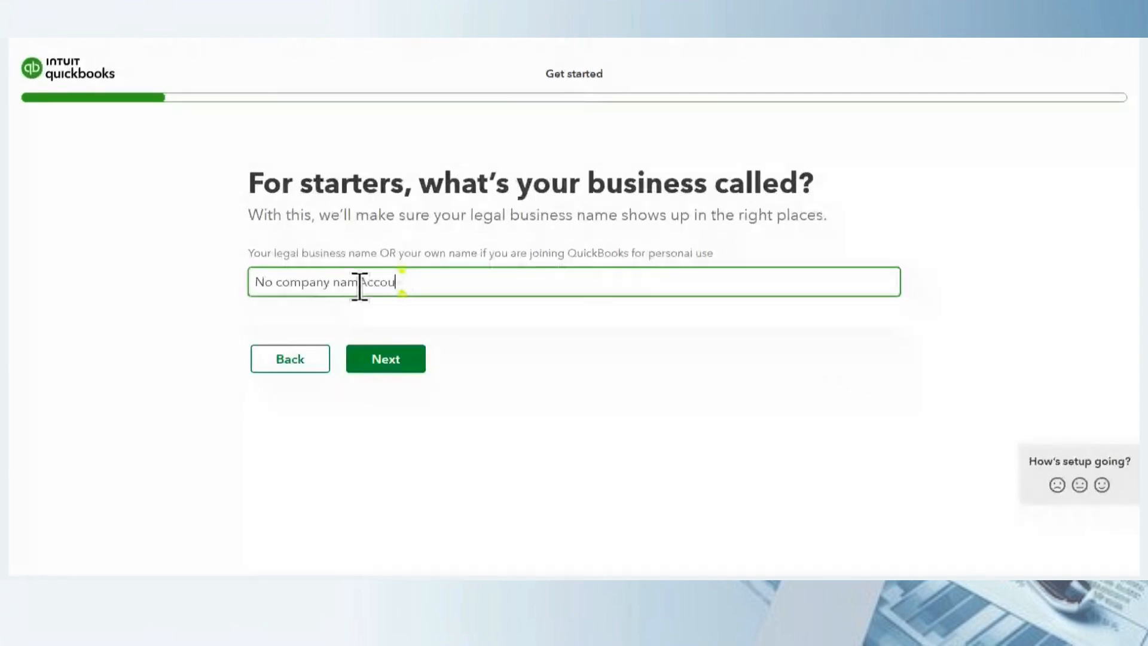
{"action": "key", "text": "ctrl+a"}
{"action": "type", "text": "Da"}
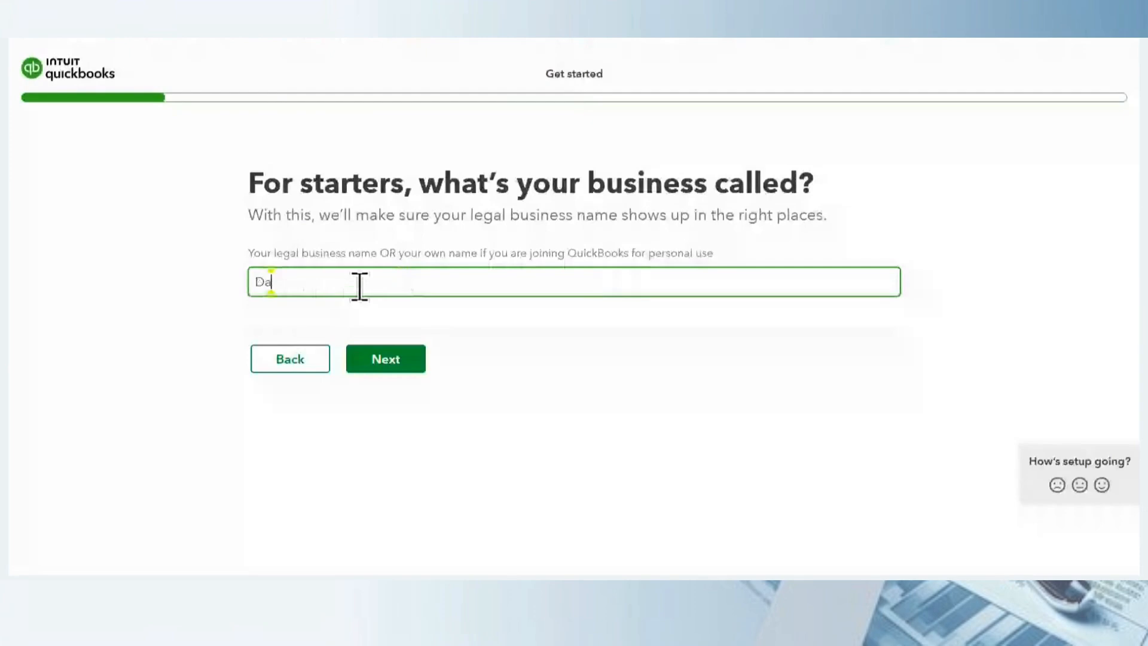
{"action": "type", "text": "kaku Ltd"}
{"action": "key", "text": "Return"}
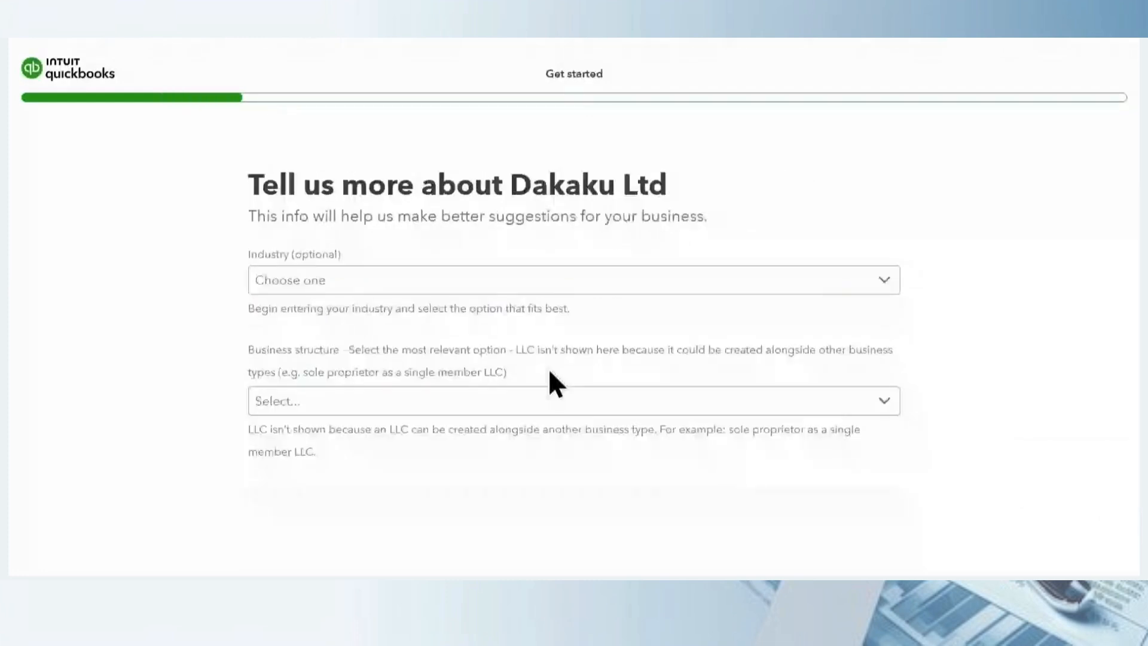
Step: Set the industry to Technology / Telecommunications services and the business structure to Private limited company
{"action": "left_click", "coordinate": [744, 282]}
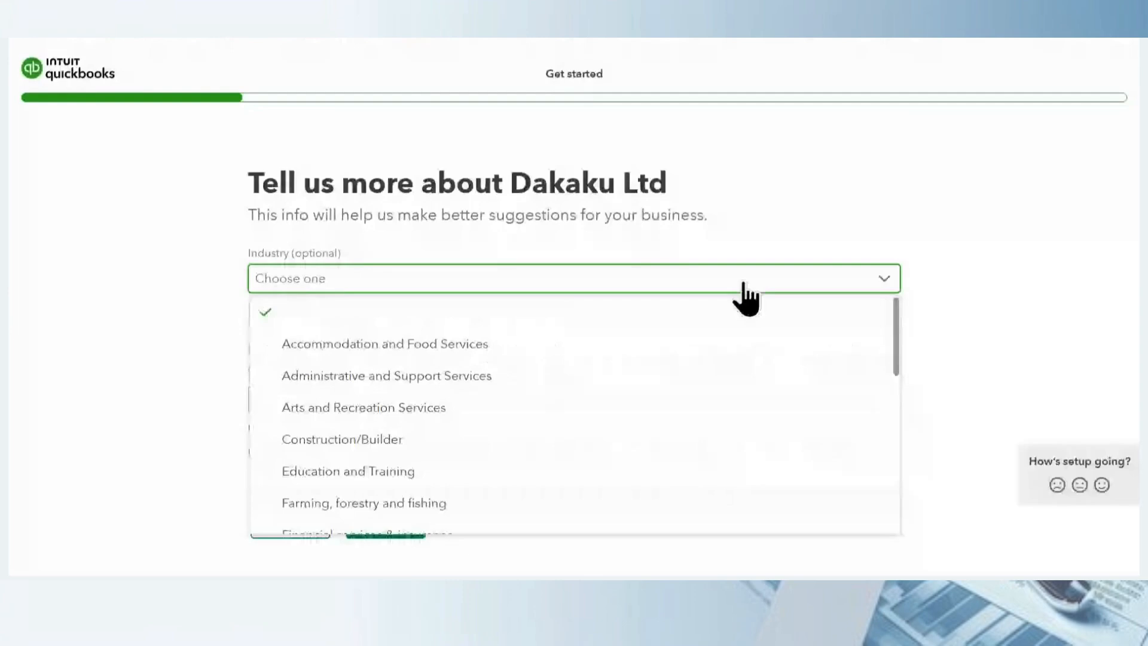
{"action": "scroll", "coordinate": [565, 352], "scroll_direction": "down", "scroll_amount": 2}
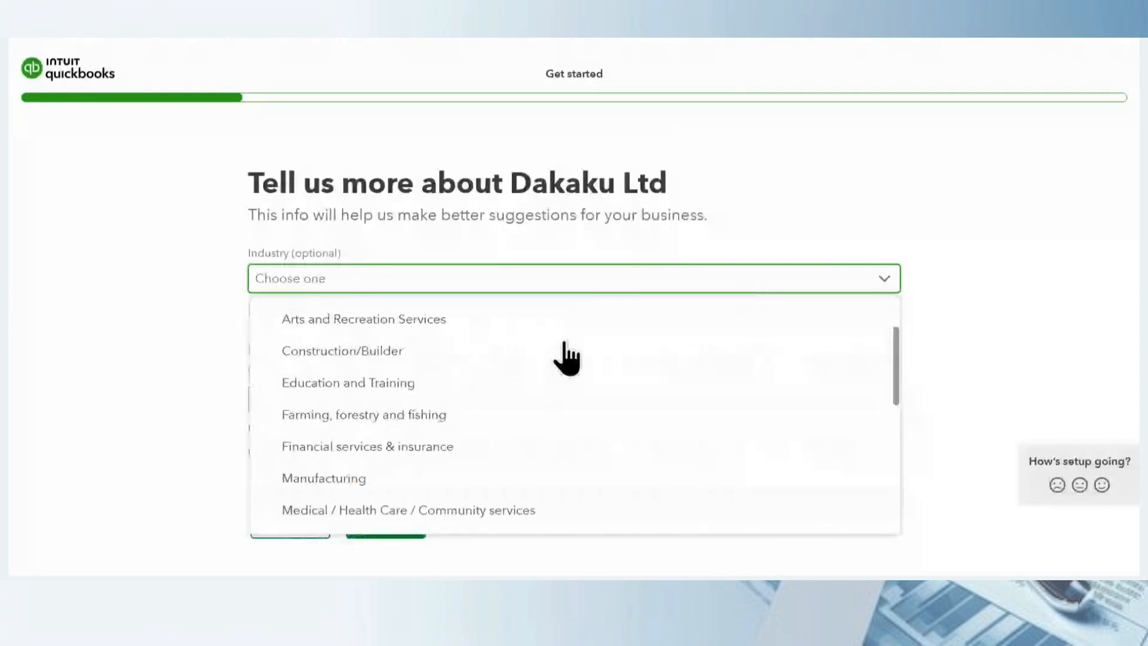
{"action": "scroll", "coordinate": [565, 357], "scroll_direction": "down", "scroll_amount": 2}
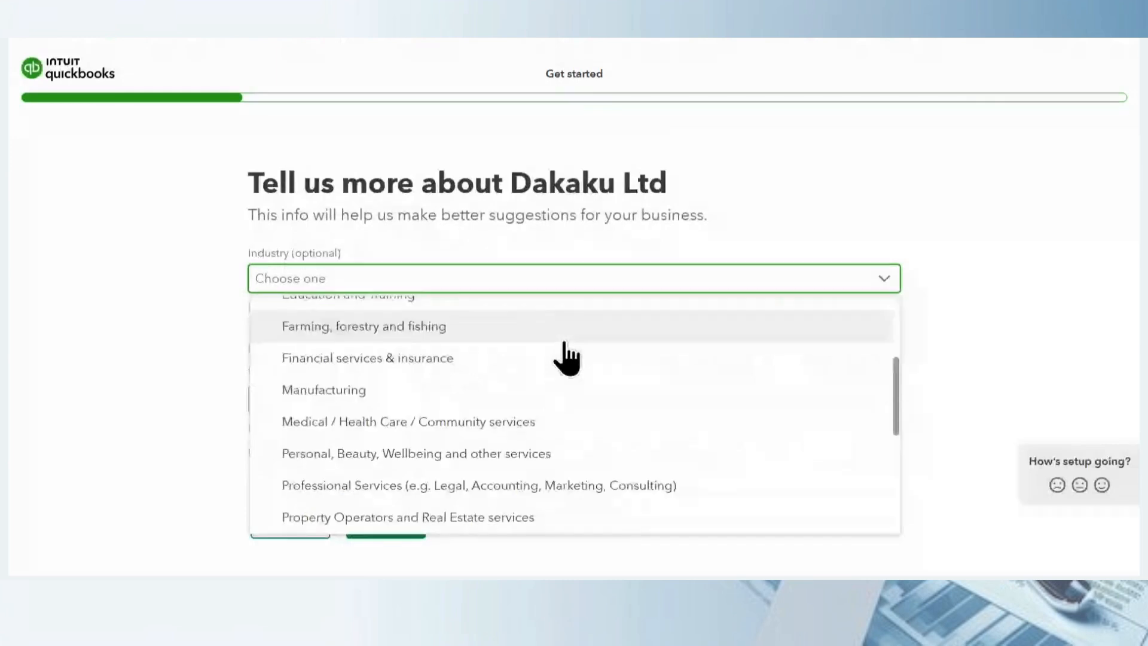
{"action": "scroll", "coordinate": [565, 357], "scroll_direction": "down", "scroll_amount": 4}
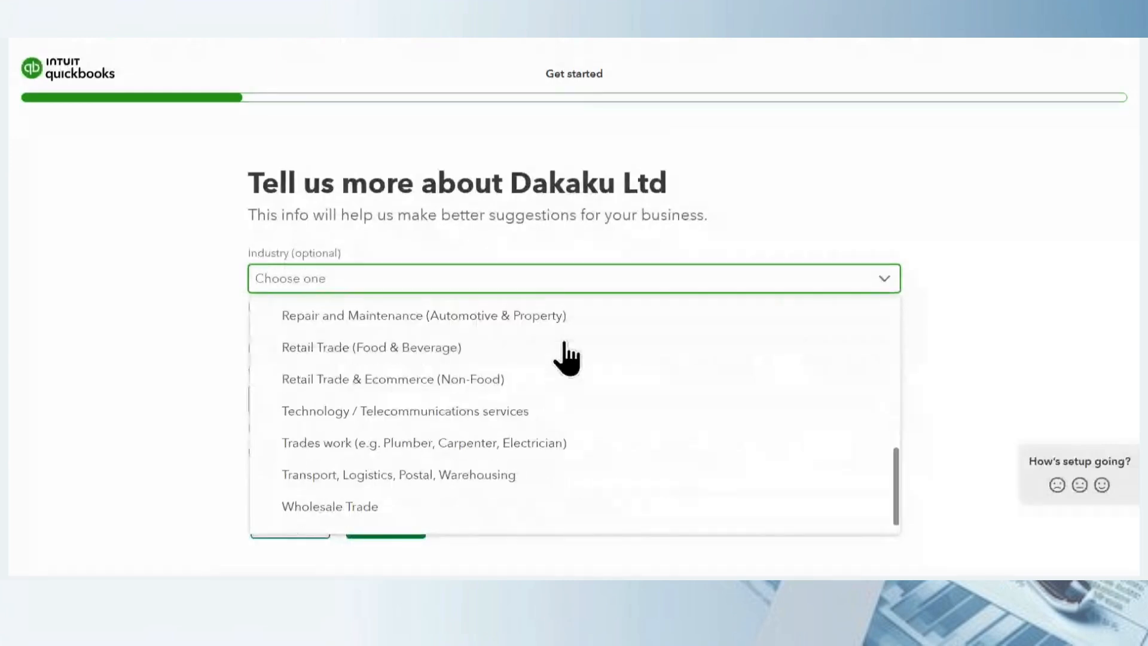
{"action": "left_click", "coordinate": [445, 410]}
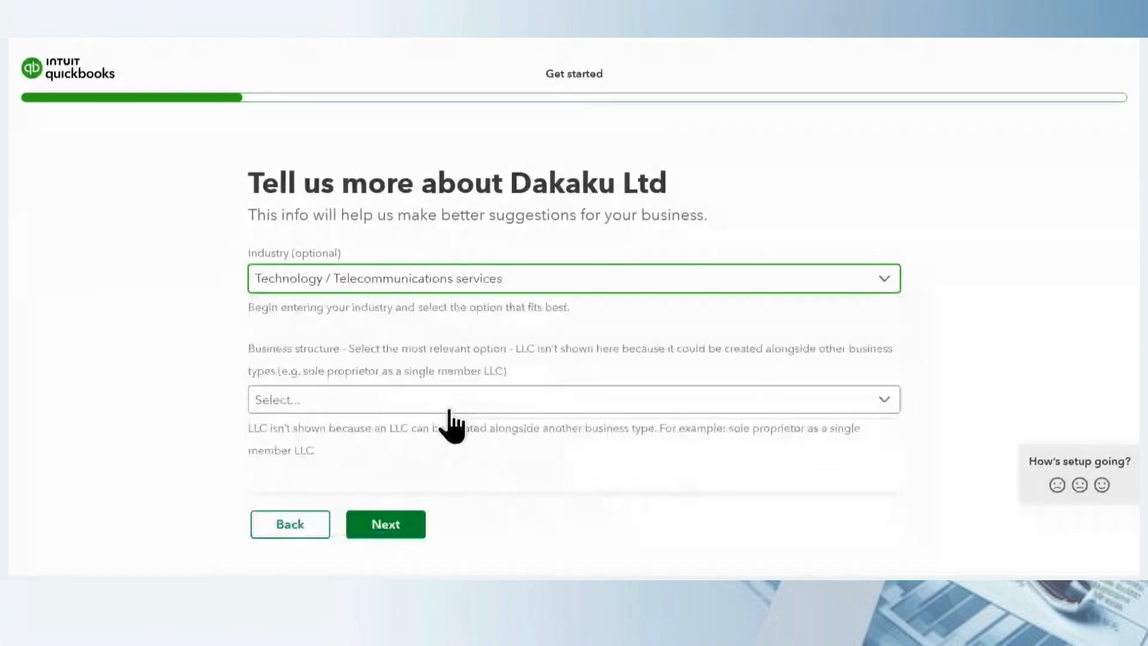
{"action": "left_click", "coordinate": [747, 412]}
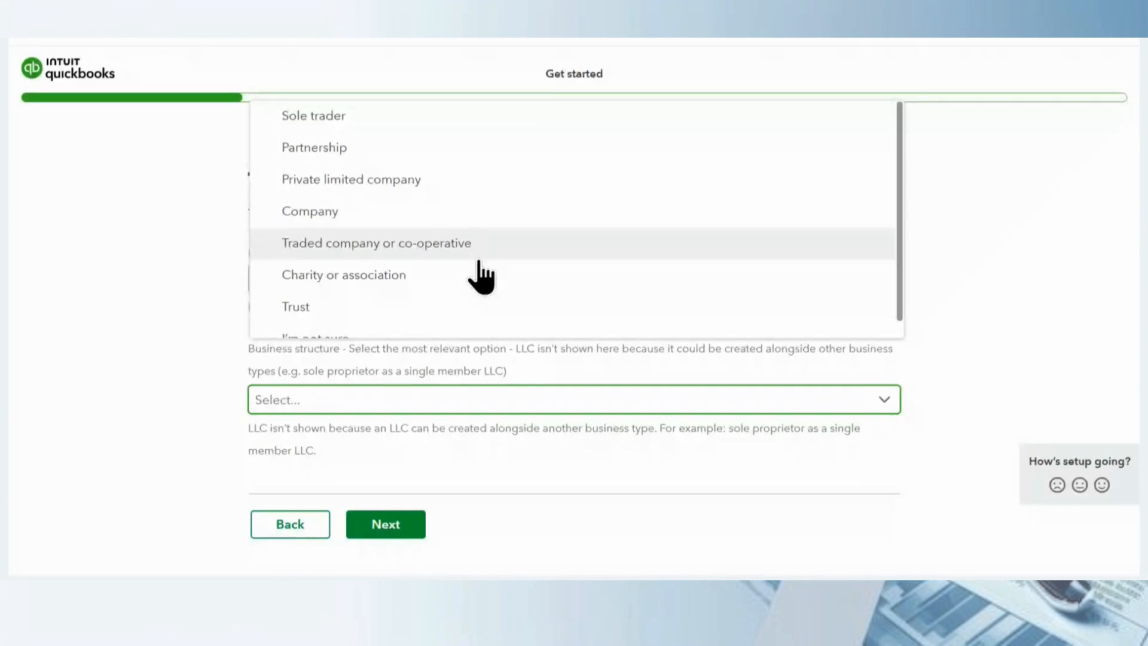
{"action": "left_click", "coordinate": [375, 180]}
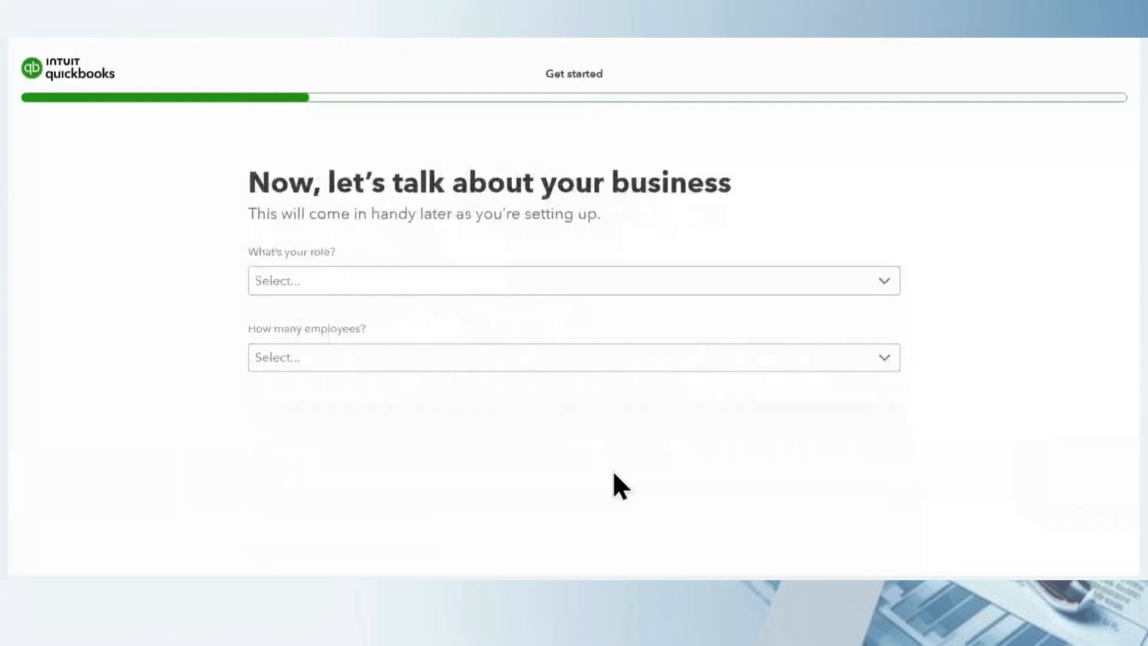
Step: Set the role to Owner or partner and the number of employees to 2-5, and continue the setup
{"action": "left_click", "coordinate": [400, 289]}
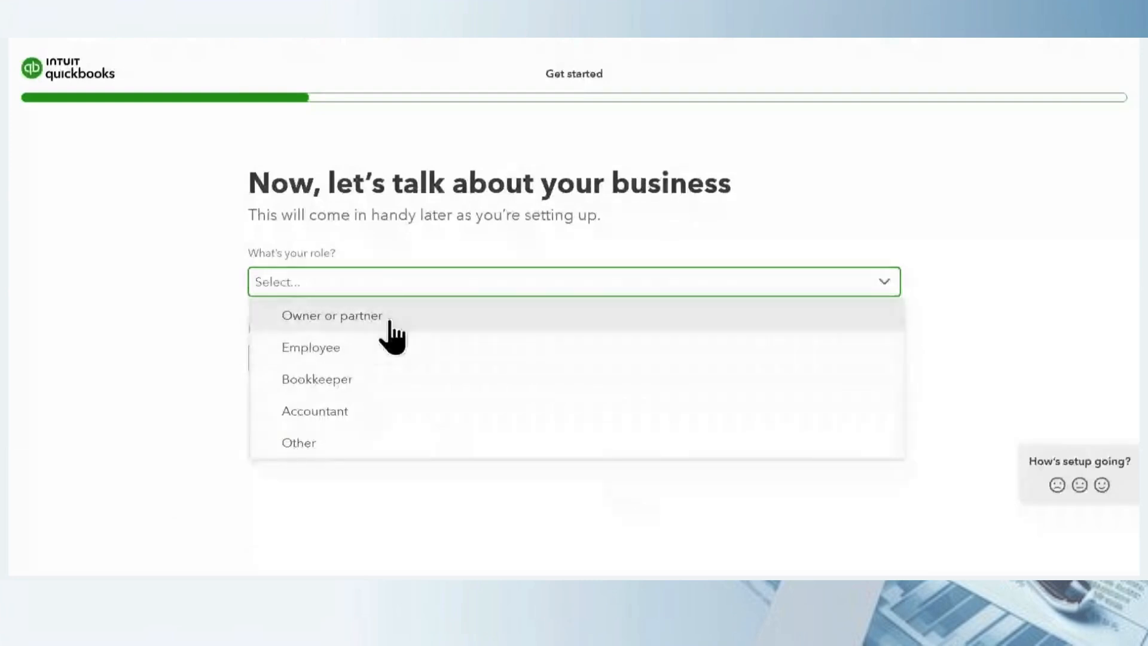
{"action": "left_click", "coordinate": [391, 323]}
{"action": "left_click", "coordinate": [418, 334]}
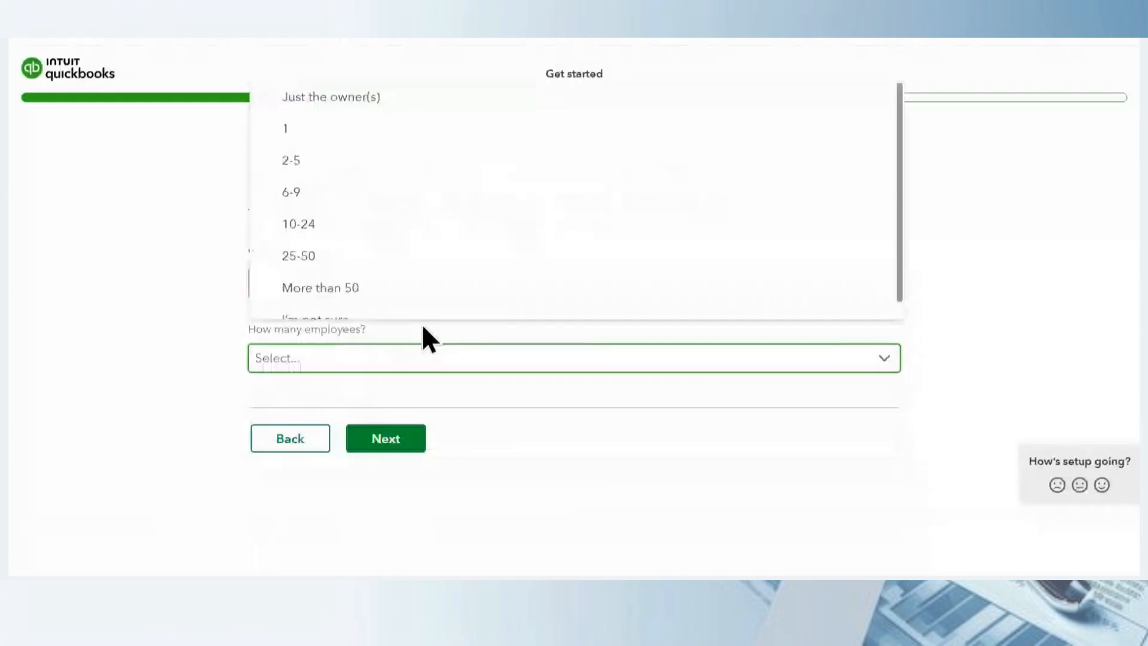
{"action": "left_click", "coordinate": [359, 159]}
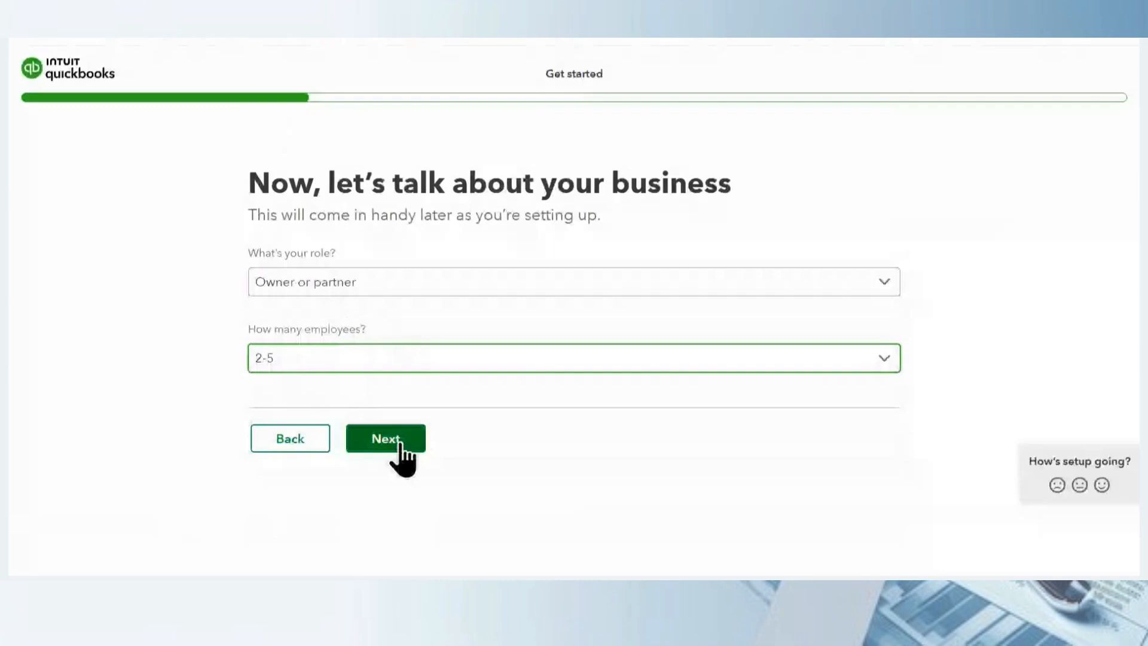
{"action": "left_click", "coordinate": [399, 442]}
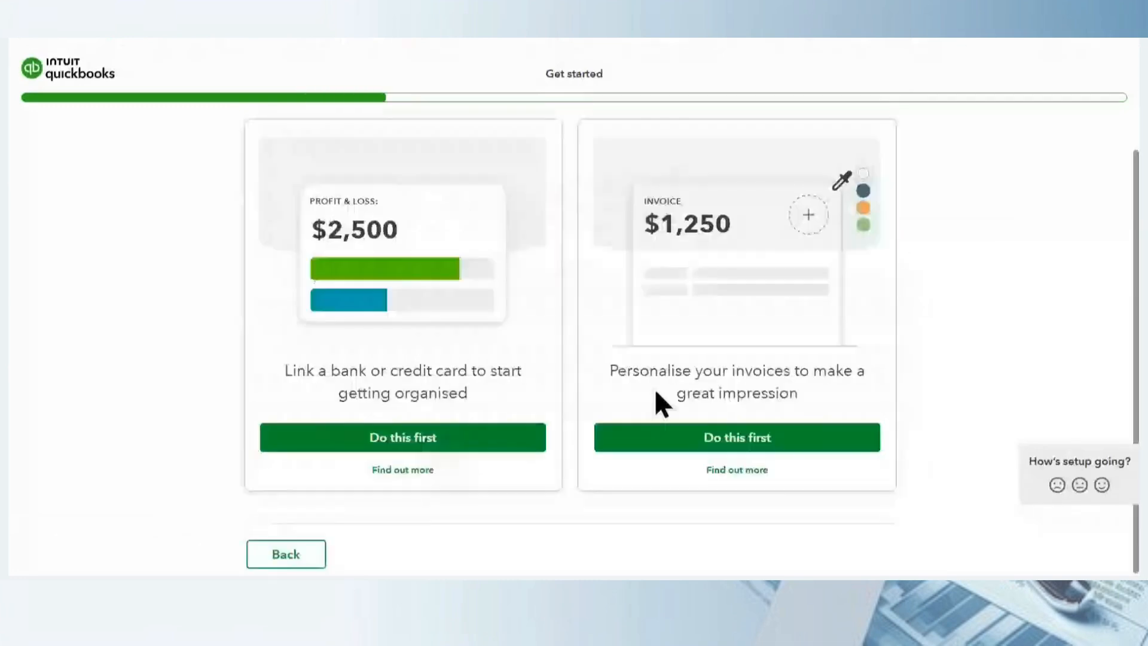
Step: Choose personalising invoices as the first setup task, but skip setting up invoices for now
{"action": "scroll", "coordinate": [655, 392], "scroll_direction": "up", "scroll_amount": 2}
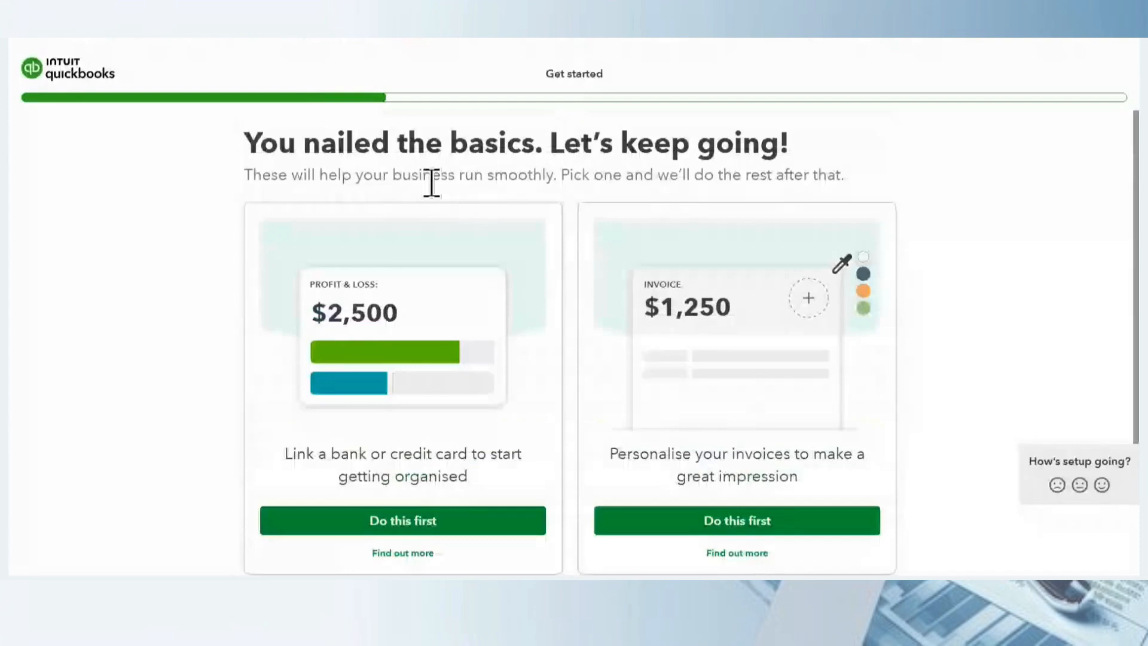
{"action": "scroll", "coordinate": [566, 399], "scroll_direction": "down", "scroll_amount": 2}
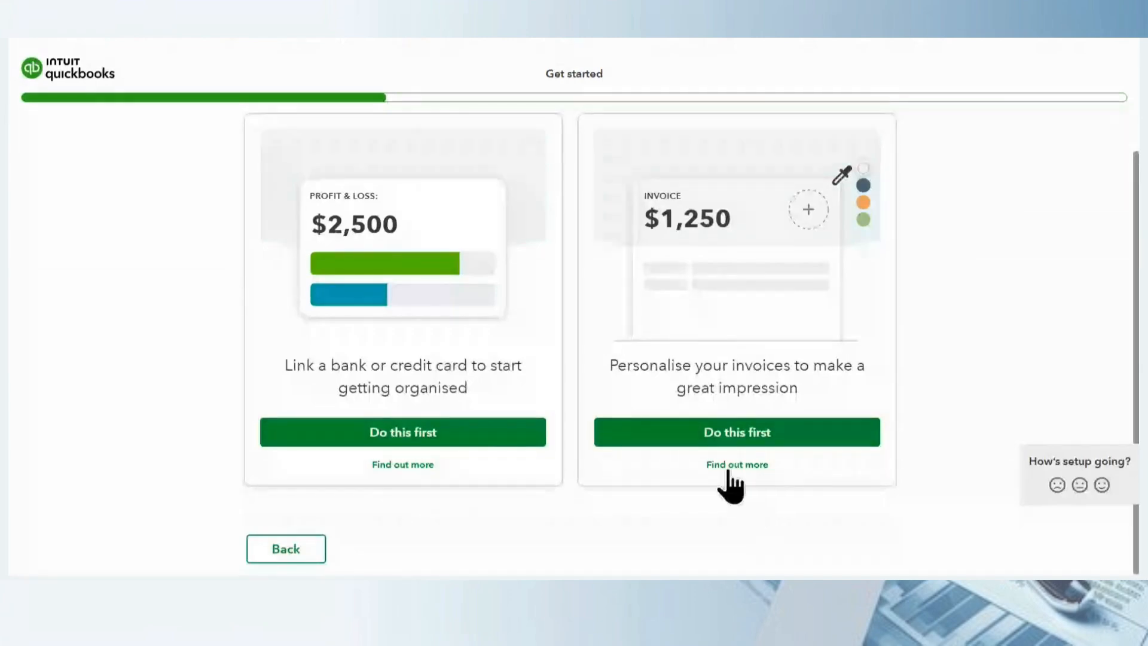
{"action": "left_click", "coordinate": [771, 433]}
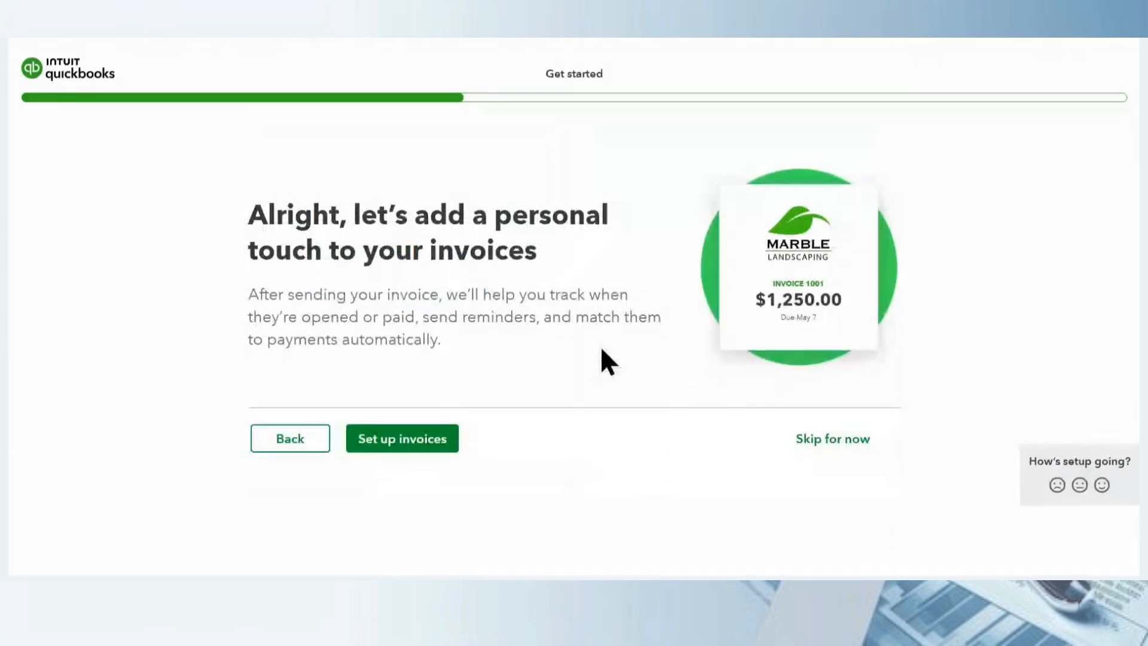
{"action": "left_click", "coordinate": [848, 458]}
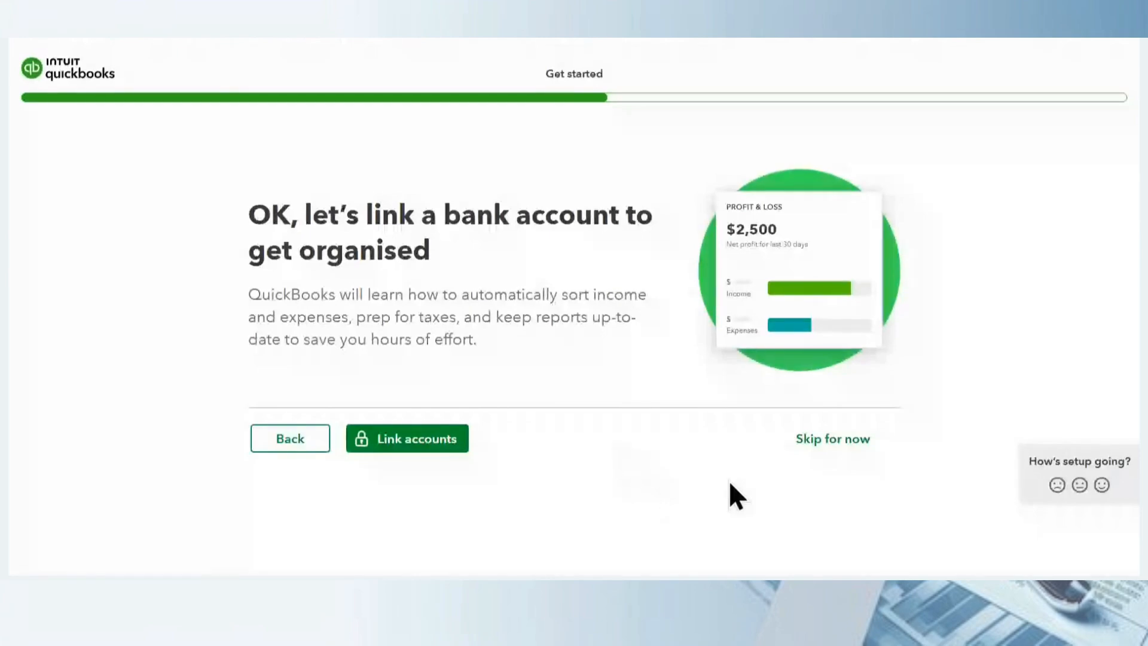
Step: Skip linking a bank account and continue past the mobile receipt-capture offer
{"action": "left_click", "coordinate": [841, 442]}
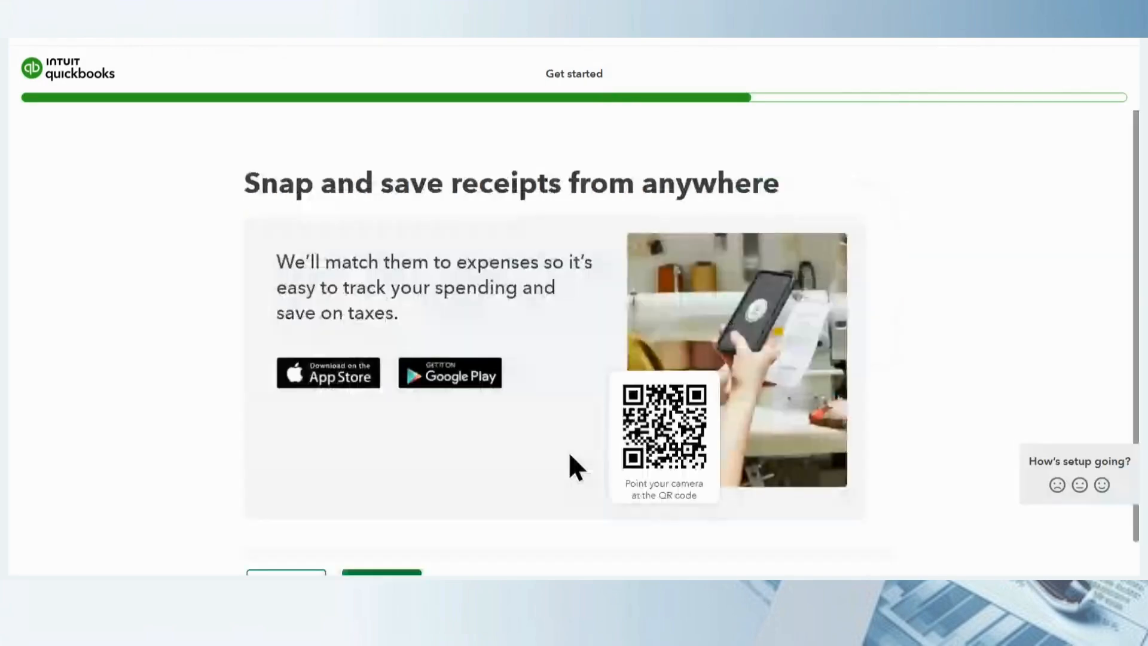
{"action": "scroll", "coordinate": [570, 457], "scroll_direction": "down", "scroll_amount": 1}
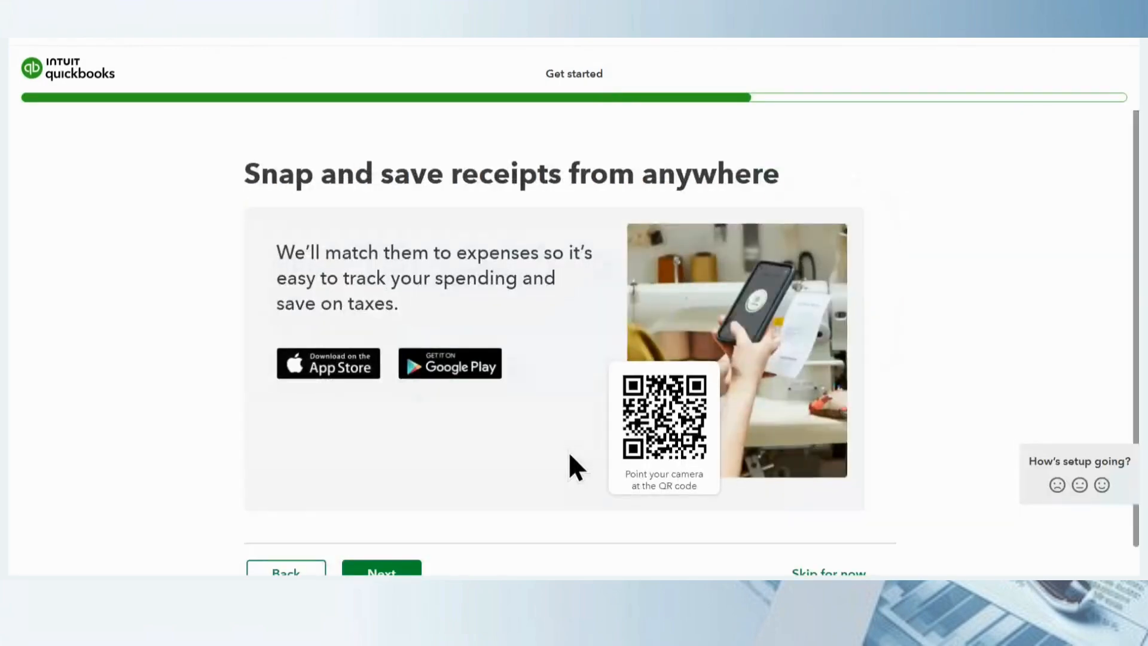
{"action": "left_click", "coordinate": [380, 548]}
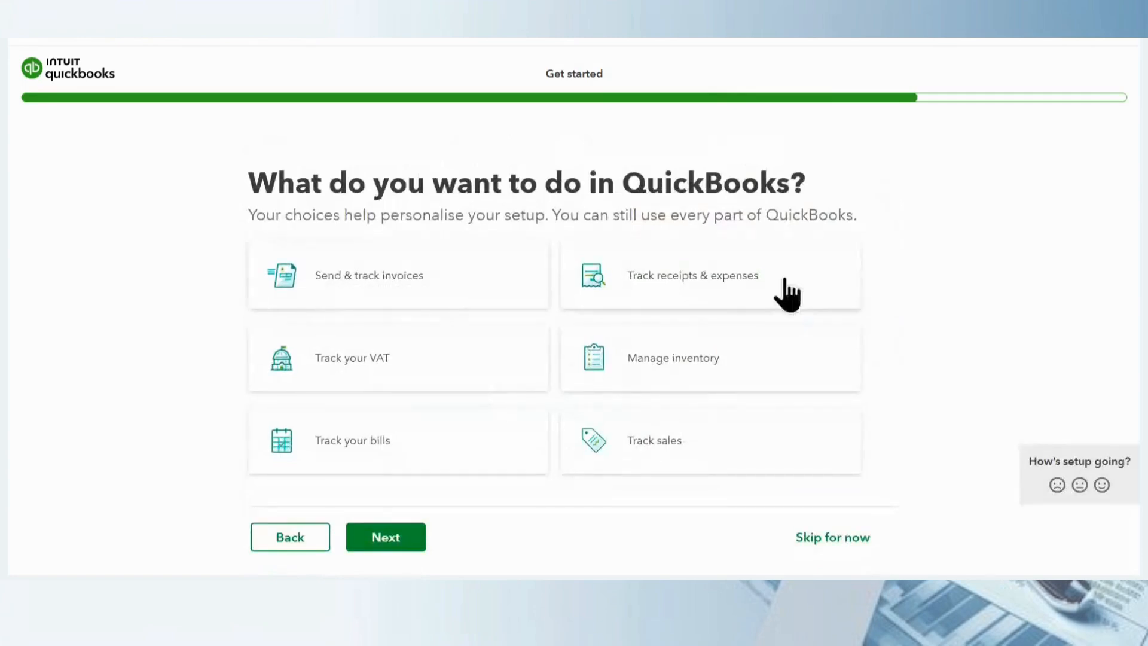
Step: Select invoices, receipts & expenses, VAT, bills and sales as the things to track, leaving Manage inventory unselected
{"action": "left_click", "coordinate": [458, 283]}
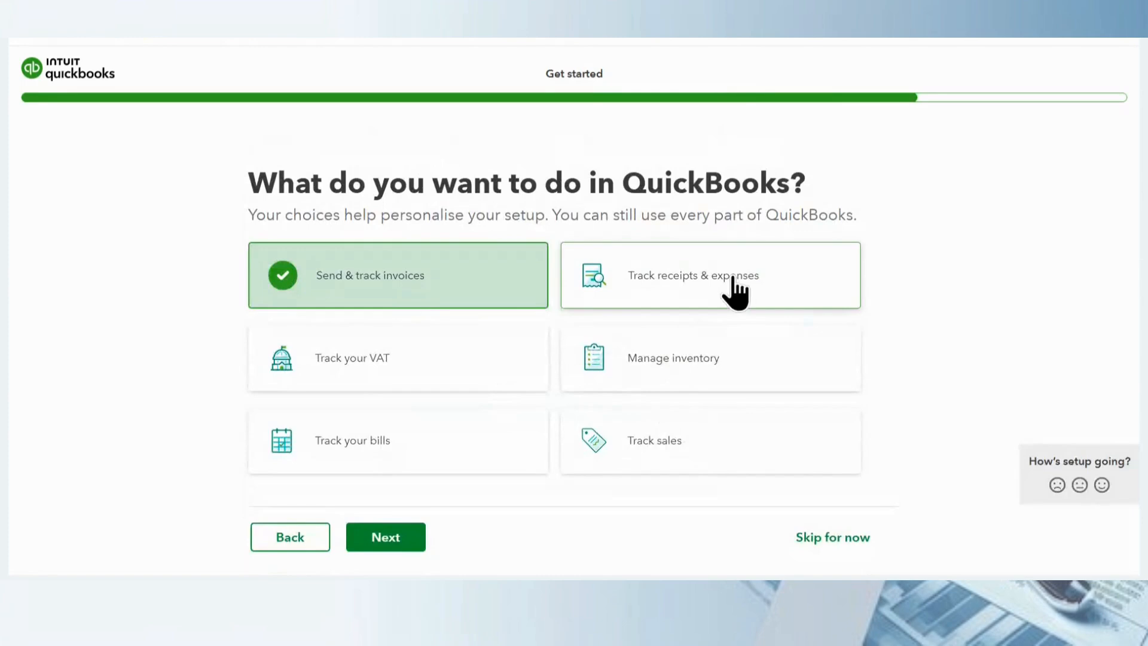
{"action": "left_click", "coordinate": [725, 290]}
{"action": "left_click", "coordinate": [367, 367]}
{"action": "left_click", "coordinate": [713, 376]}
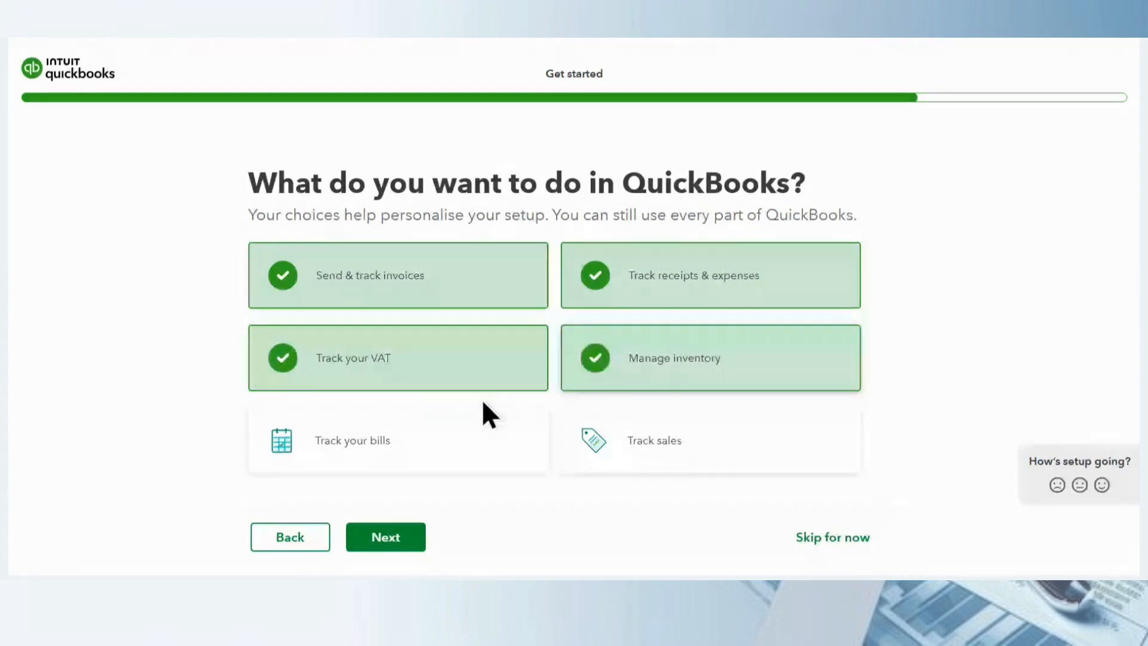
{"action": "left_click", "coordinate": [485, 418]}
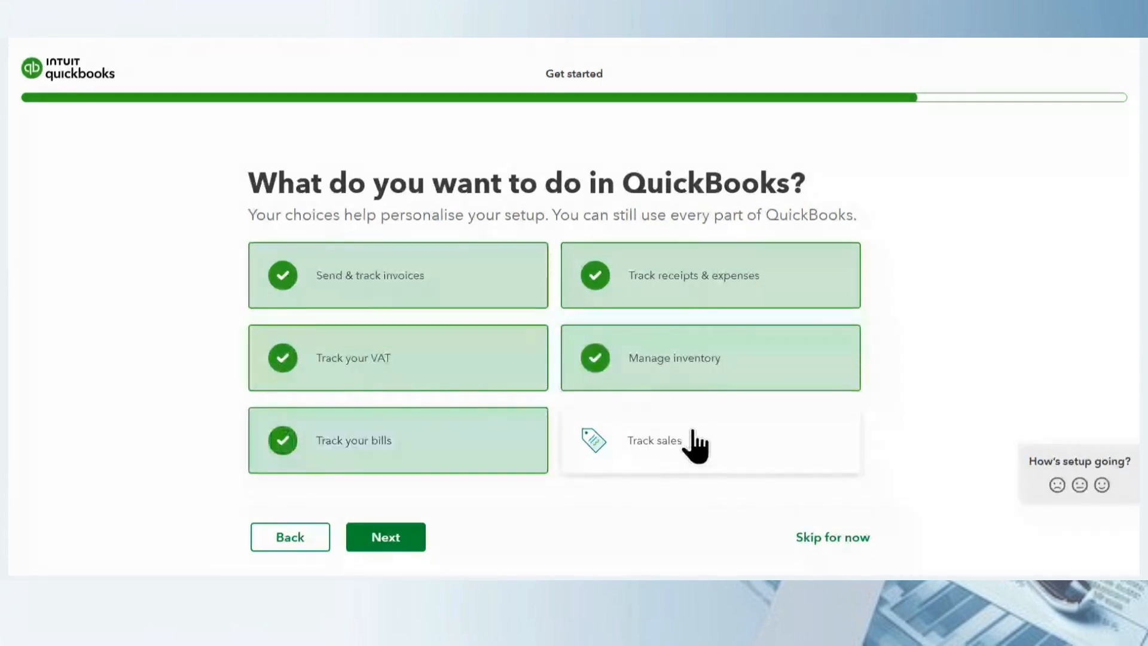
{"action": "left_click", "coordinate": [724, 376]}
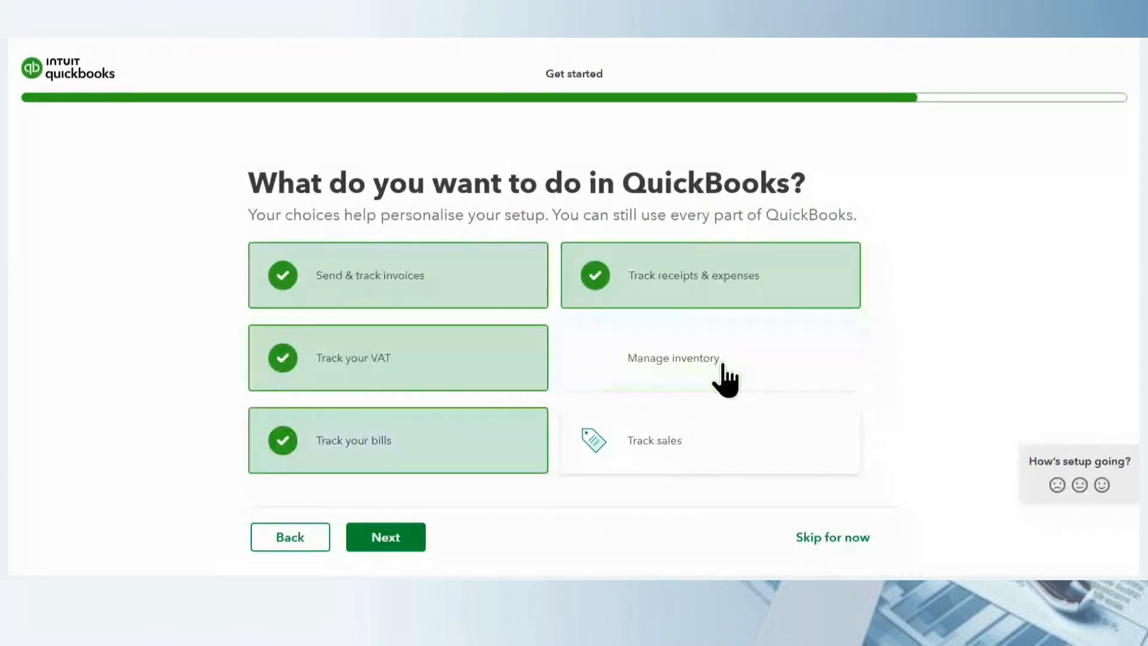
{"action": "left_click", "coordinate": [640, 440]}
Step: Finish the guided setup to reach the company homepage and dismiss the setup tasks list
{"action": "left_click", "coordinate": [375, 541]}
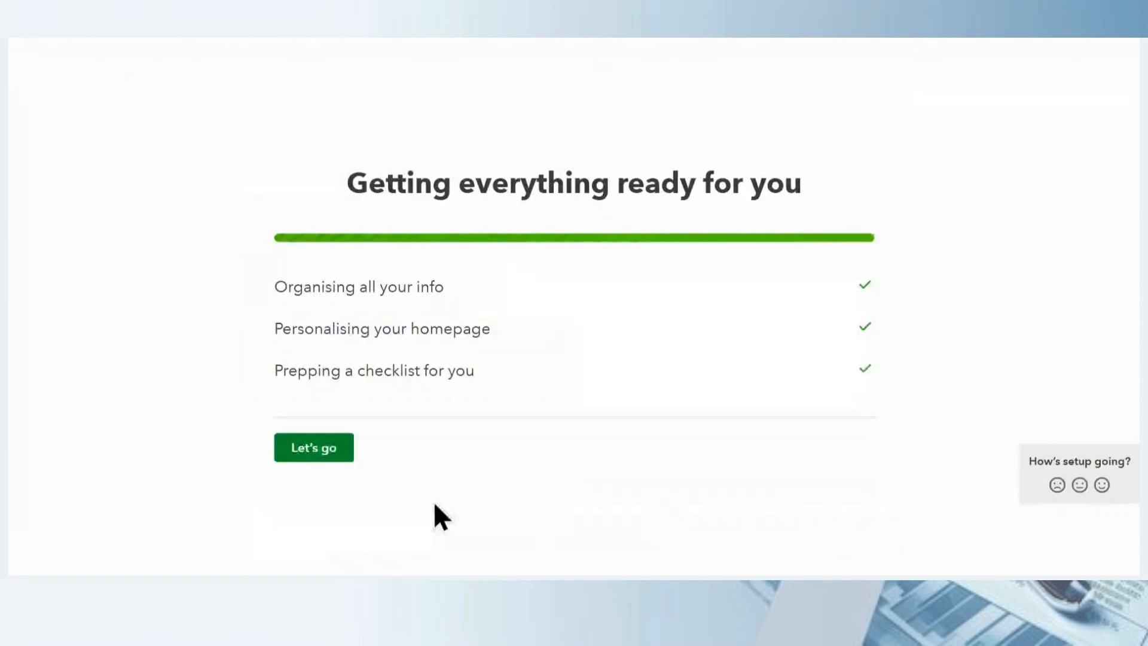
{"action": "left_click", "coordinate": [298, 450]}
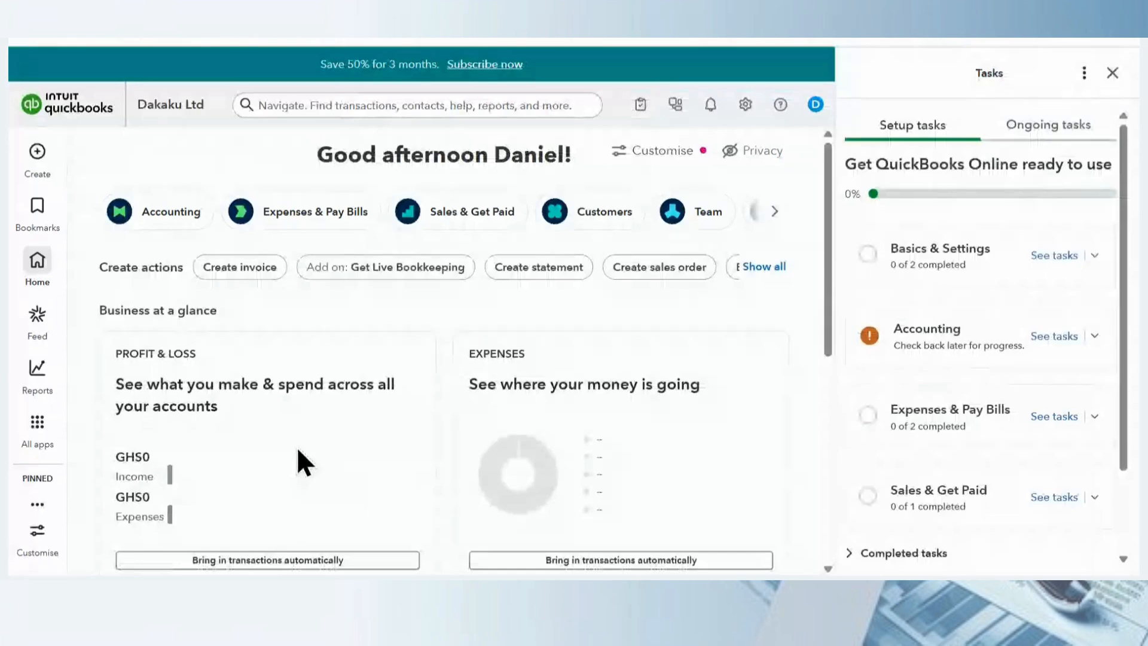
{"action": "left_click", "coordinate": [1112, 73]}
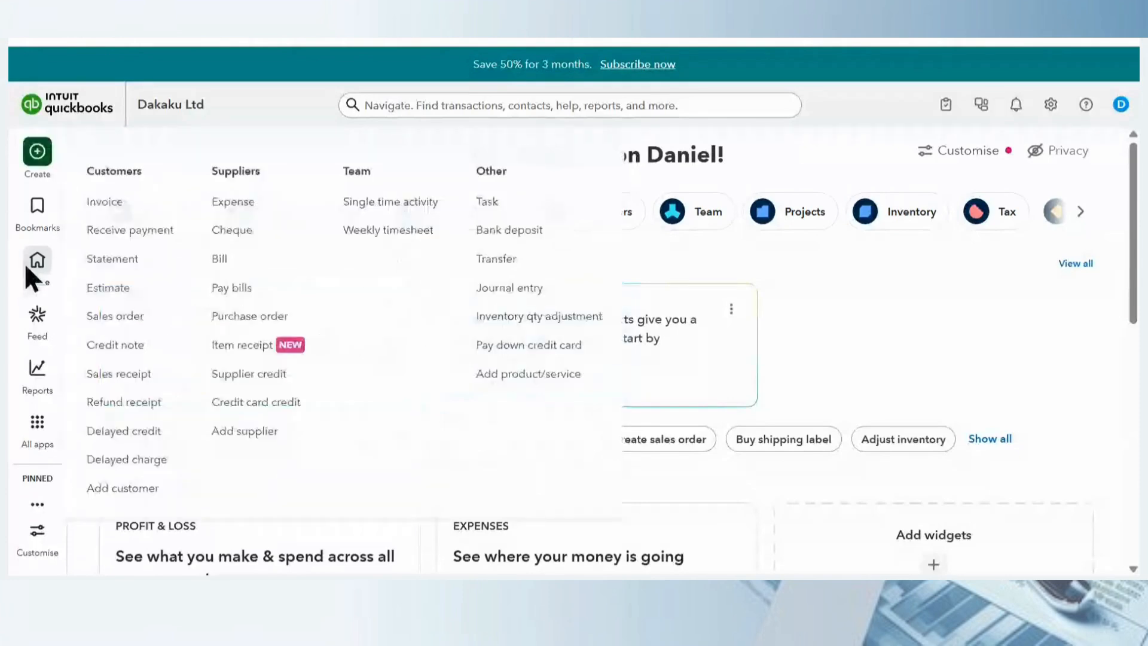
{"action": "left_click", "coordinate": [29, 434]}
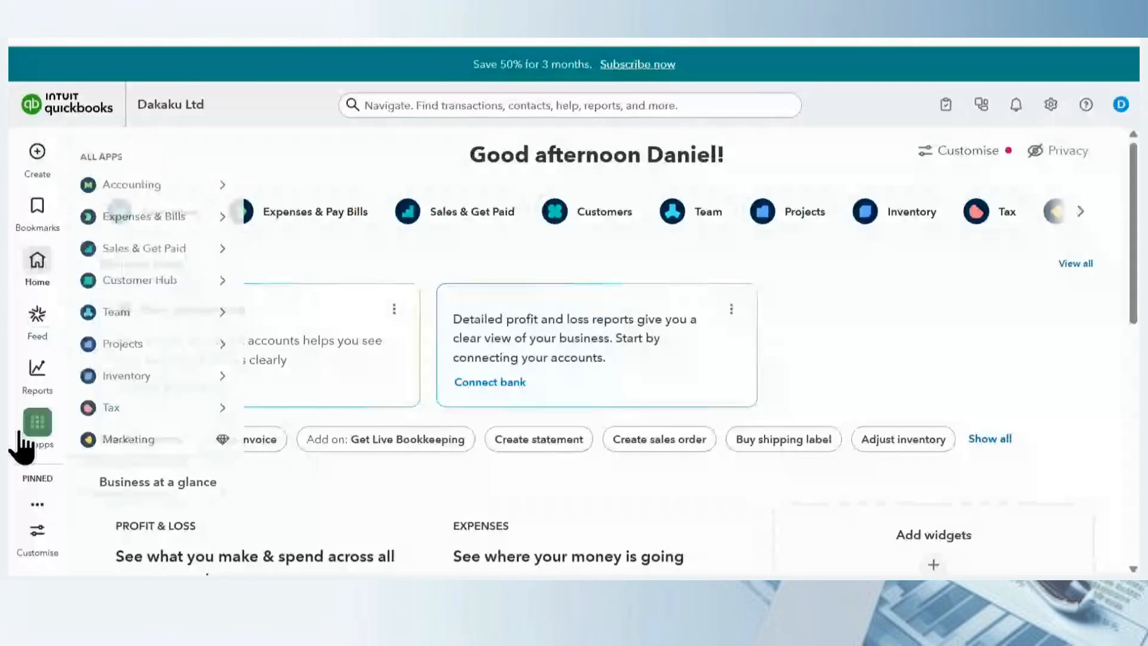
{"action": "mouse_move", "coordinate": [60, 222]}
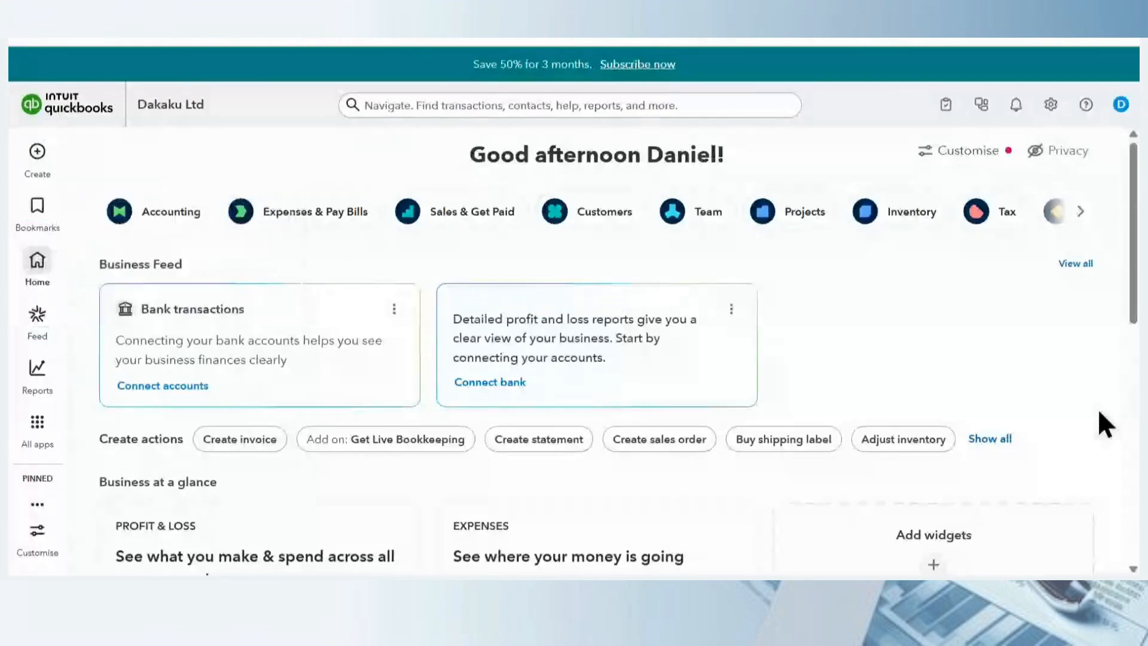
{"action": "mouse_move", "coordinate": [61, 184]}
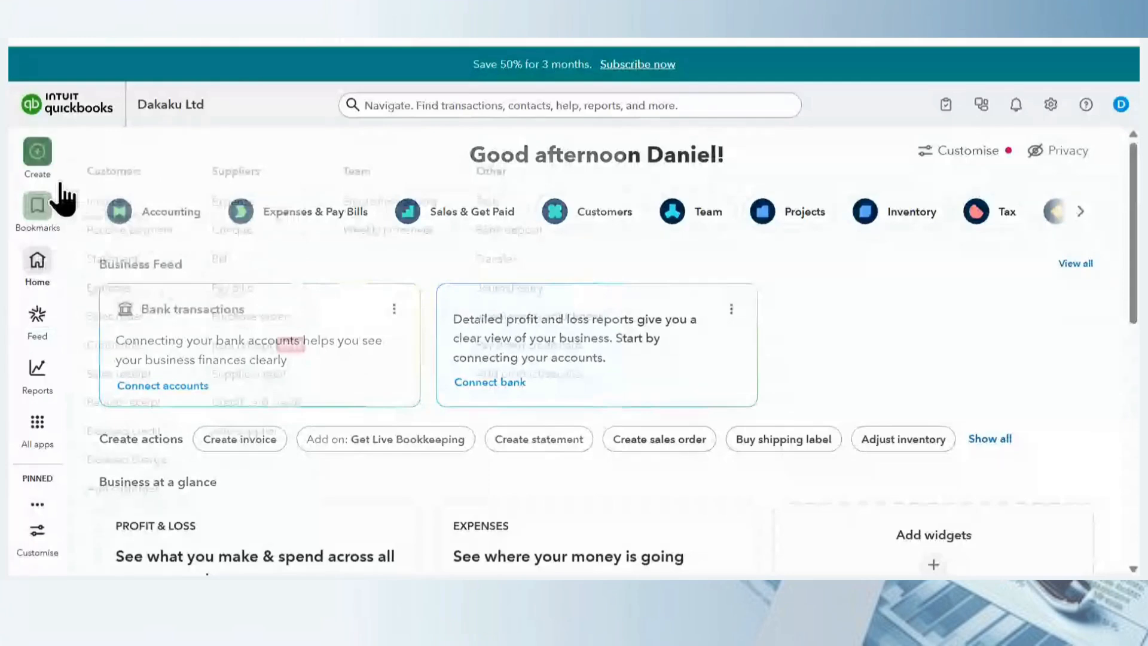
{"action": "mouse_move", "coordinate": [51, 413]}
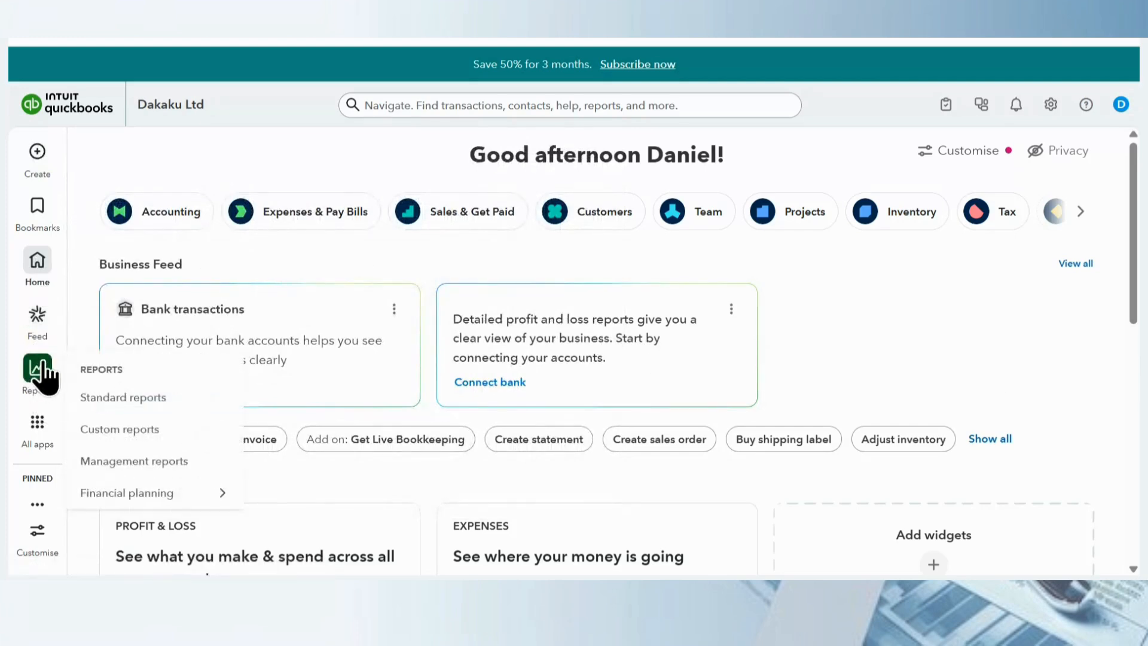
{"action": "mouse_move", "coordinate": [37, 442]}
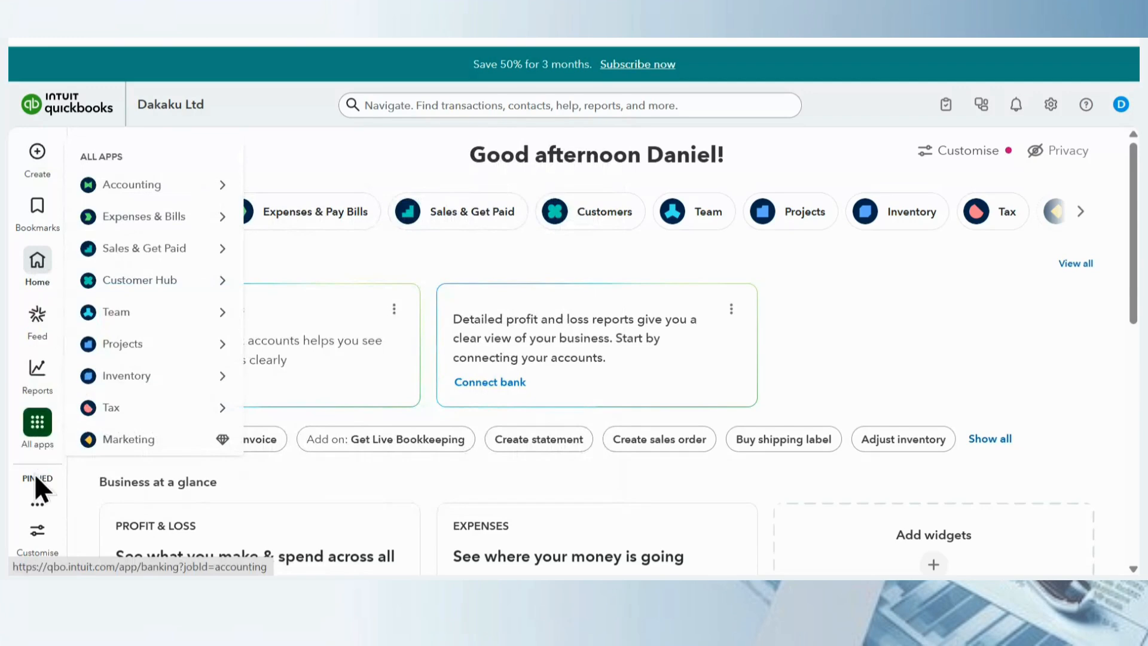
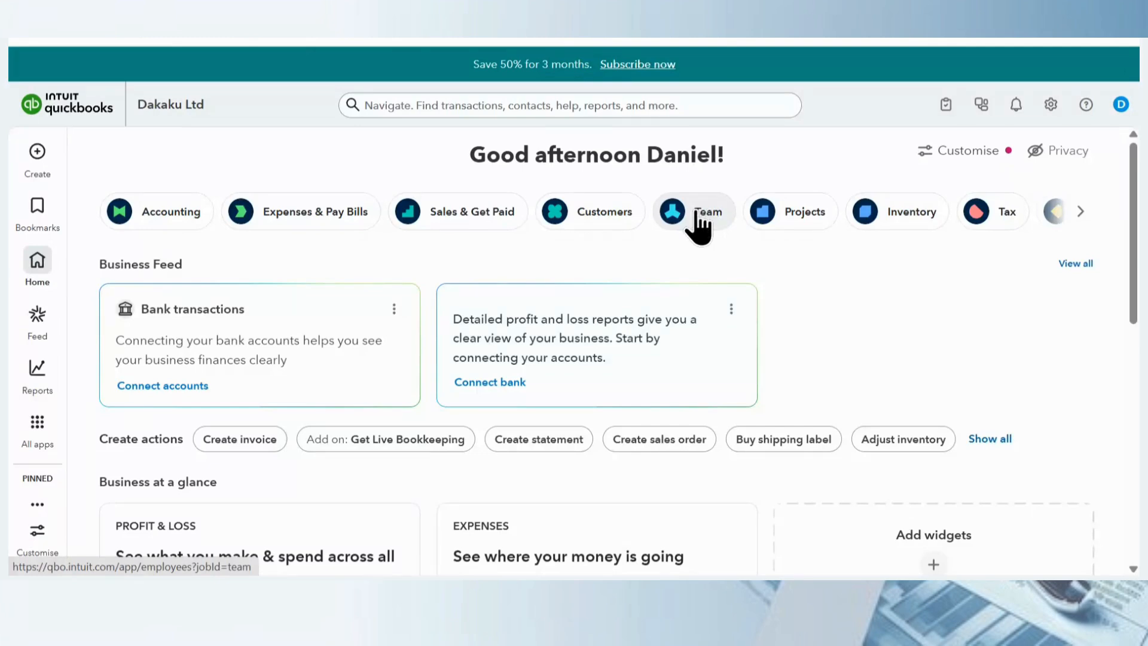
Step: Look through the remaining app shortcuts and the full Business Feed, then return to the homepage
{"action": "left_click", "coordinate": [1081, 212]}
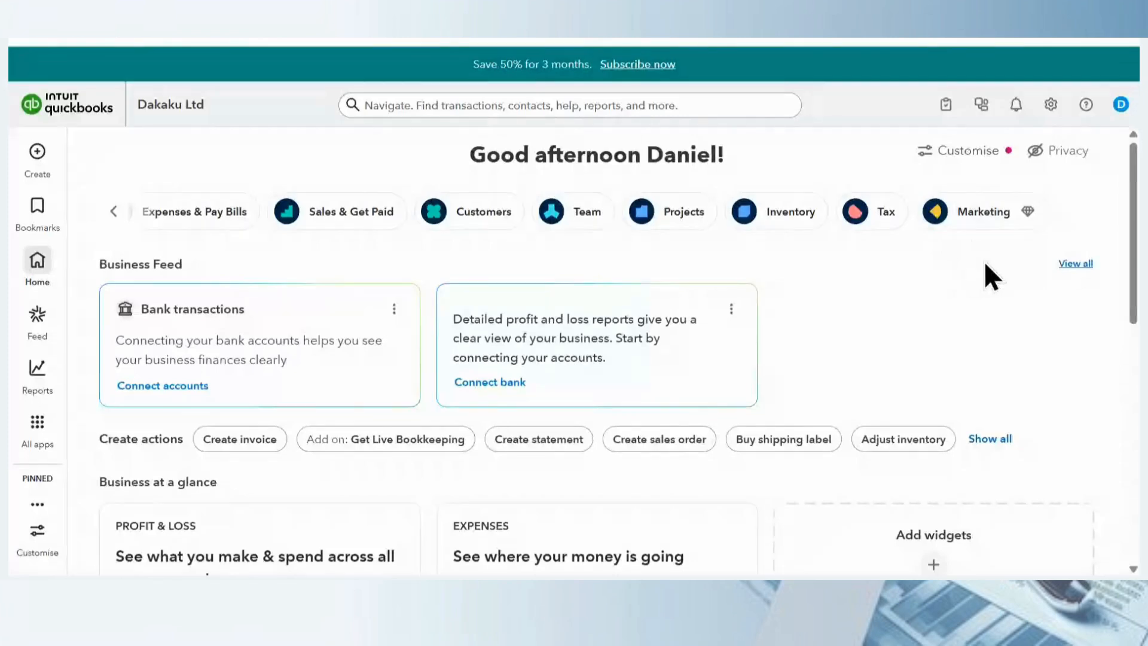
{"action": "left_click", "coordinate": [1076, 264]}
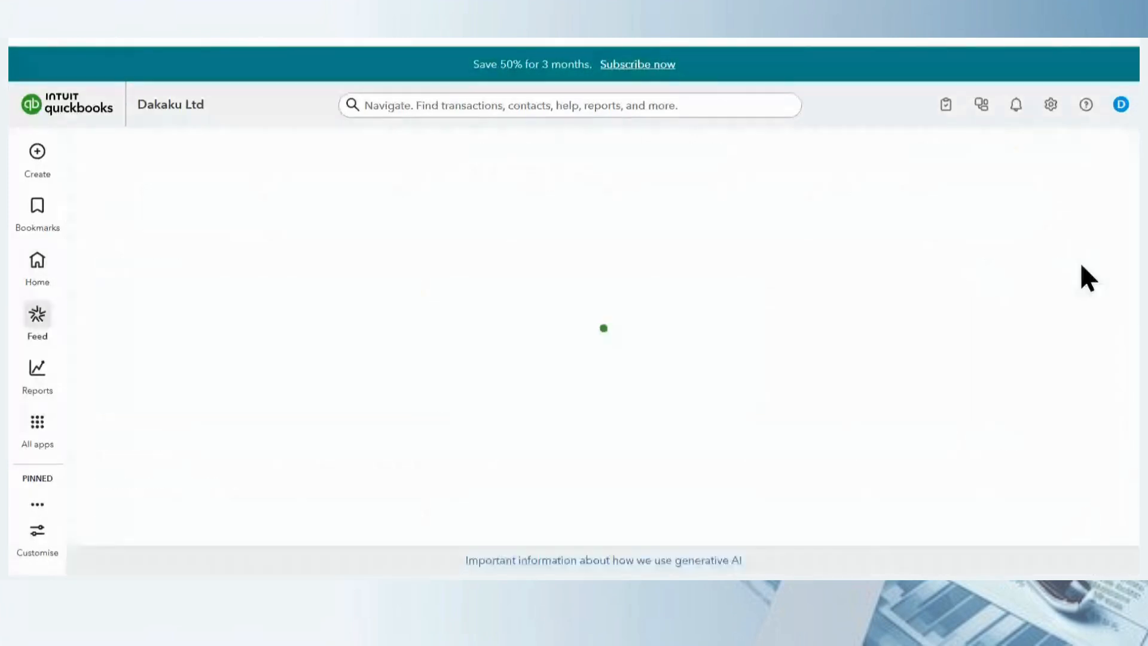
{"action": "scroll", "coordinate": [595, 305], "scroll_direction": "down", "scroll_amount": 3}
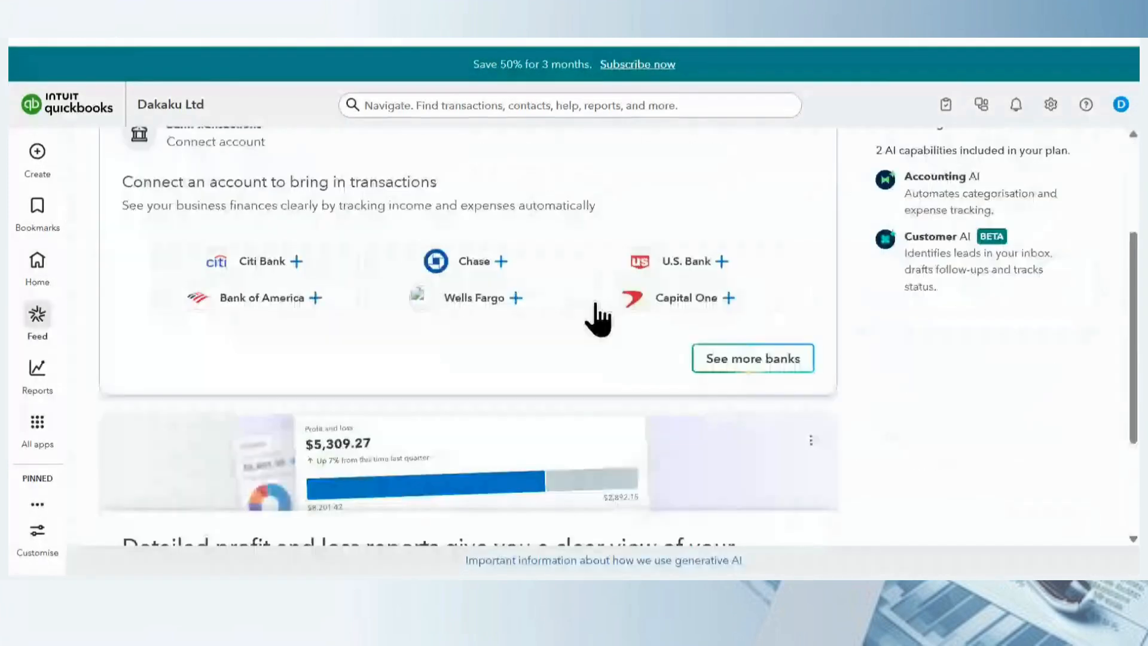
{"action": "scroll", "coordinate": [602, 290], "scroll_direction": "up", "scroll_amount": 3}
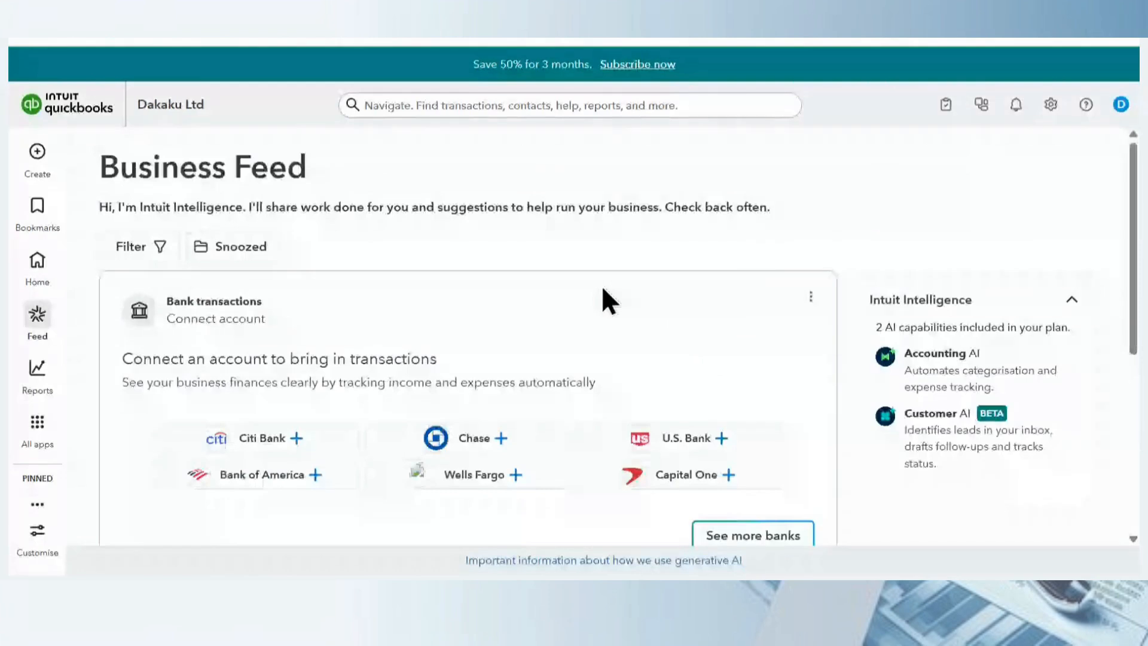
{"action": "scroll", "coordinate": [602, 289], "scroll_direction": "down", "scroll_amount": 1}
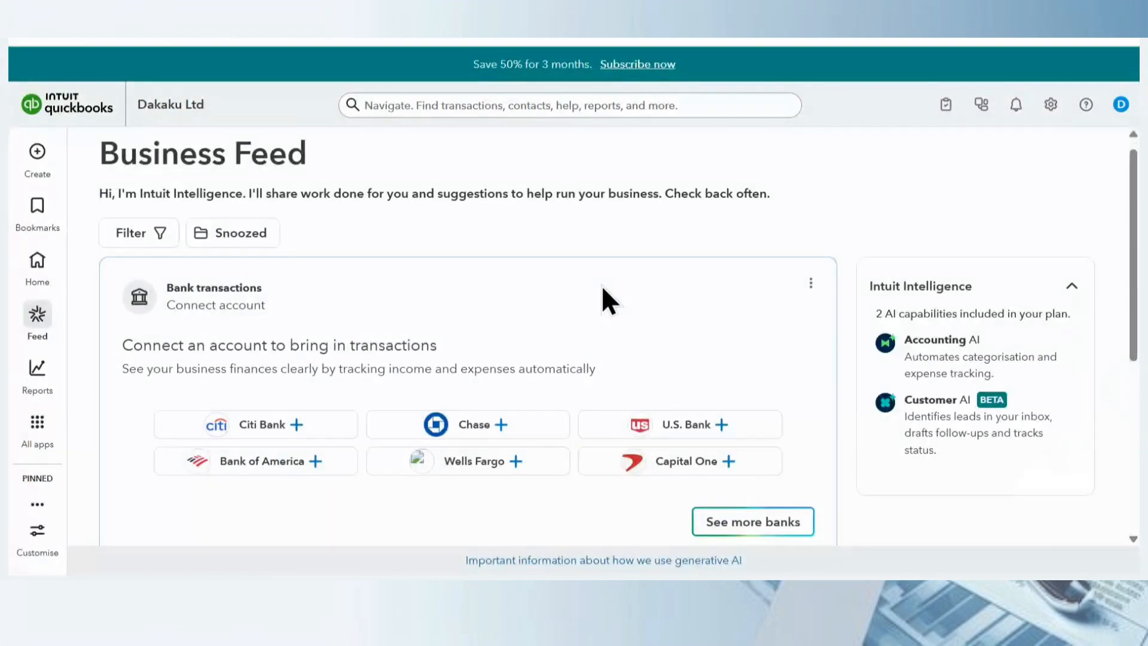
{"action": "left_click", "coordinate": [32, 261]}
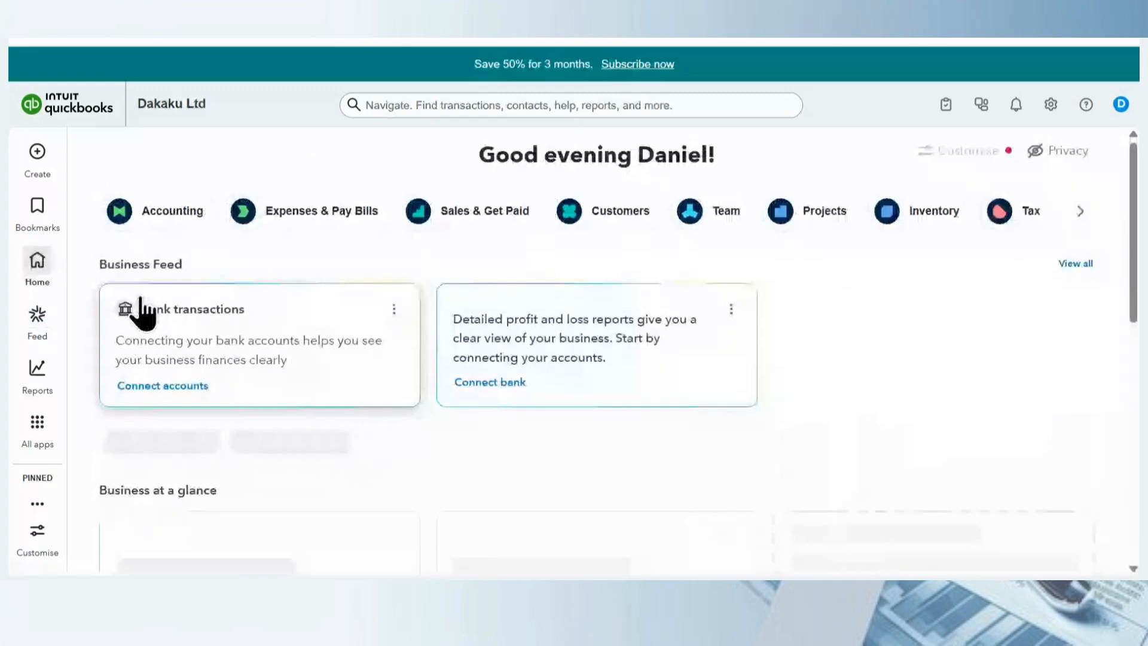
Step: Show all create actions and move Create sales order to the top of the favourites
{"action": "scroll", "coordinate": [144, 311], "scroll_direction": "down", "scroll_amount": 3}
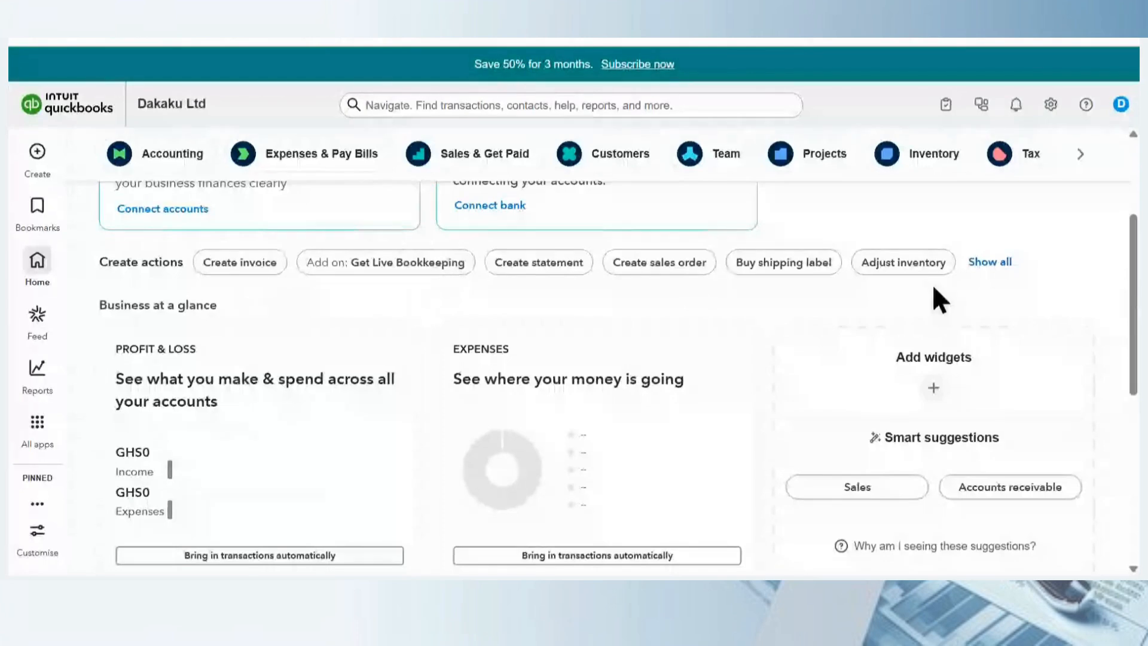
{"action": "left_click", "coordinate": [990, 262]}
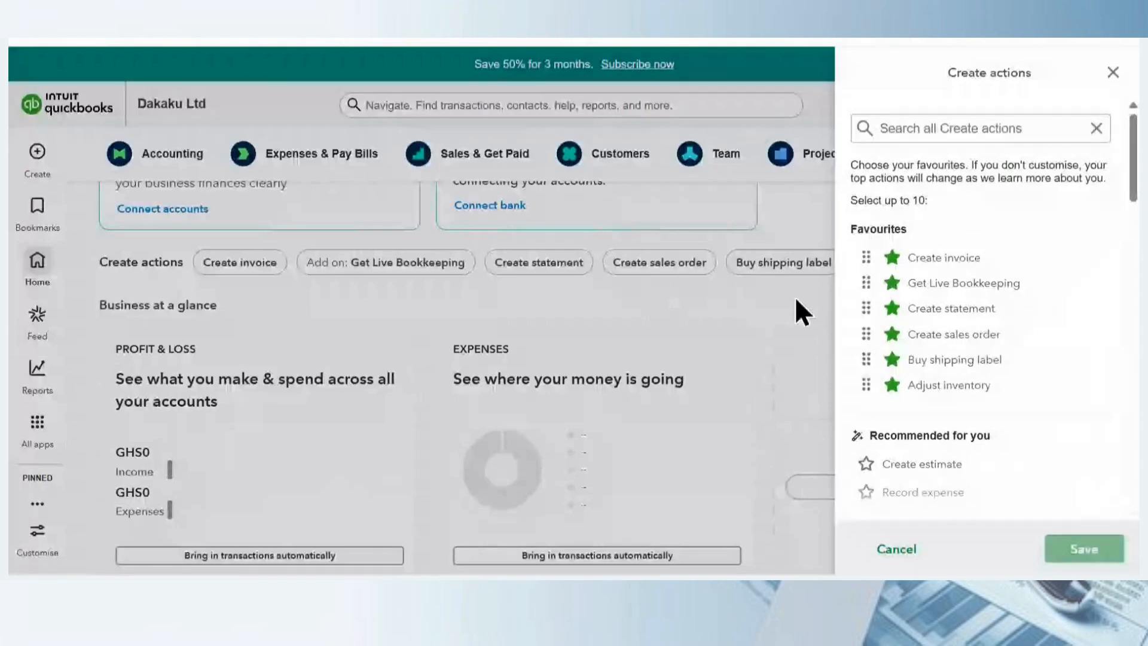
{"action": "left_click_drag", "start_coordinate": [866, 334], "coordinate": [866, 261]}
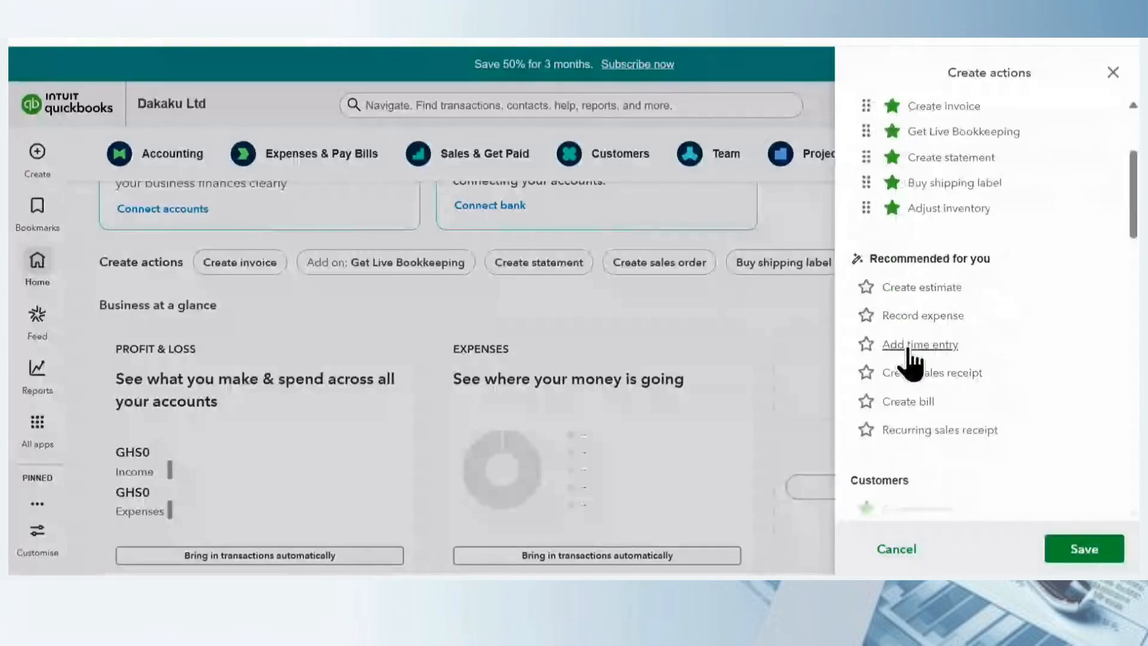
Step: Add Create estimate, Record payment, Create sales receipt and Add customer to the favourite create actions and save the changes
{"action": "scroll", "coordinate": [911, 362], "scroll_direction": "down", "scroll_amount": 3}
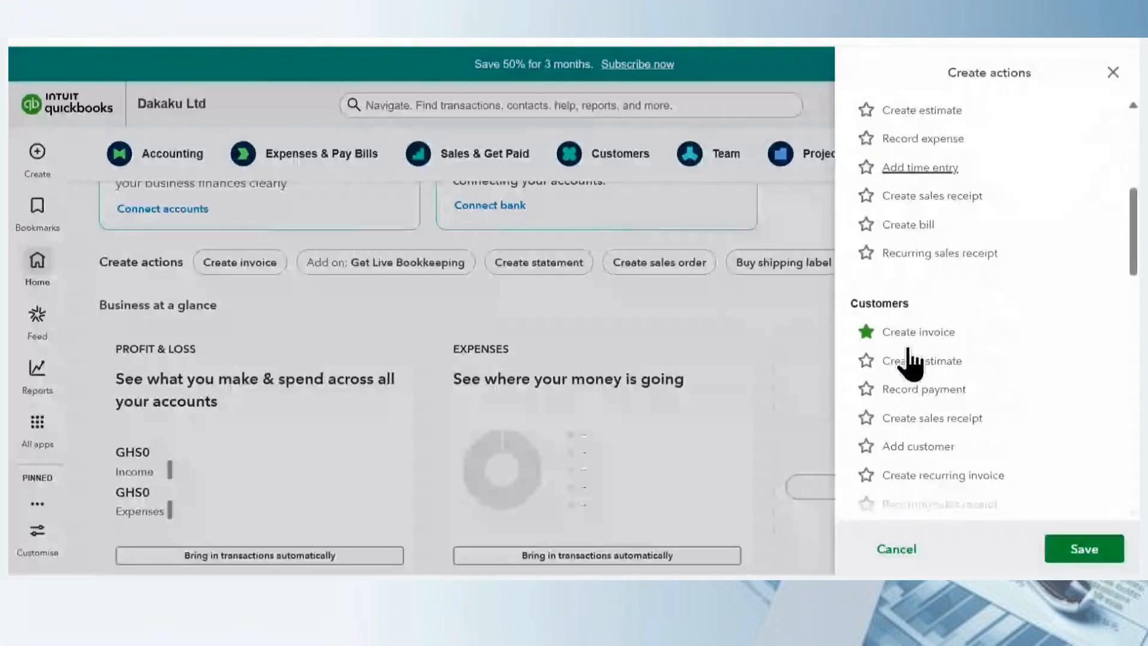
{"action": "left_click", "coordinate": [866, 360]}
{"action": "left_click", "coordinate": [866, 389]}
{"action": "scroll", "coordinate": [871, 351], "scroll_direction": "down", "scroll_amount": 2}
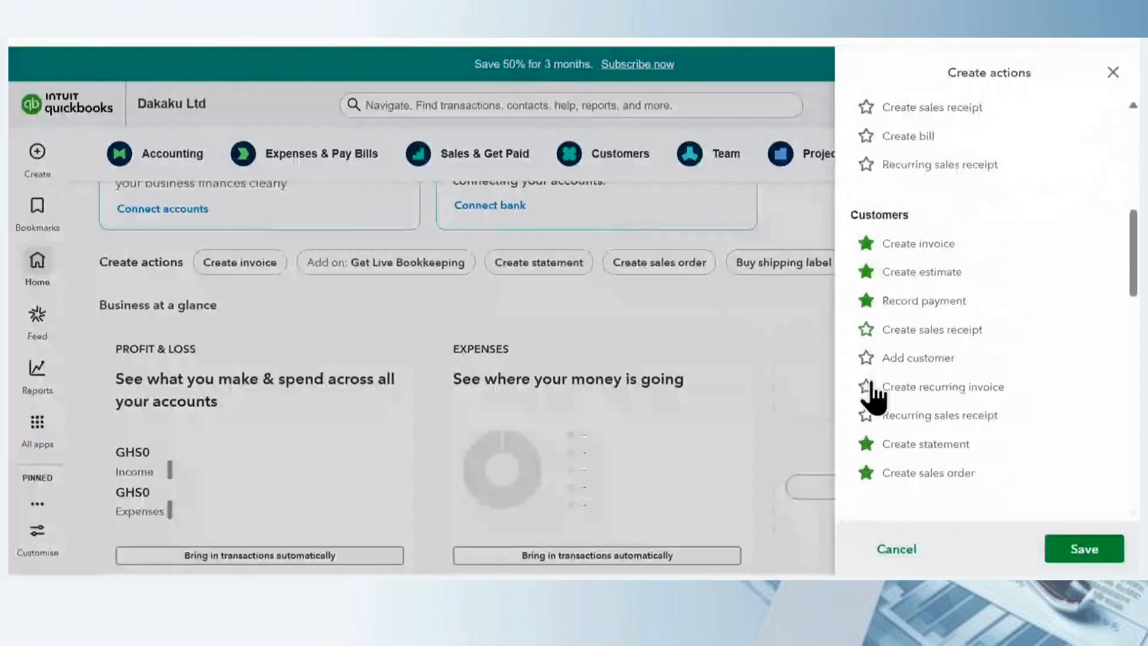
{"action": "left_click", "coordinate": [866, 330]}
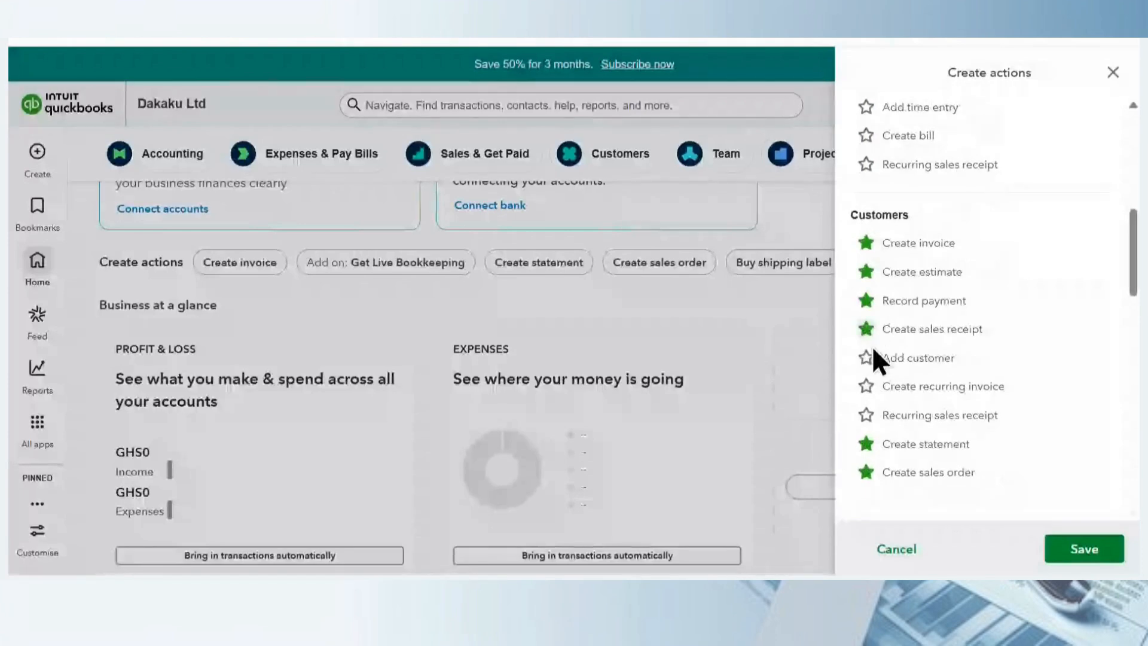
{"action": "left_click", "coordinate": [865, 357]}
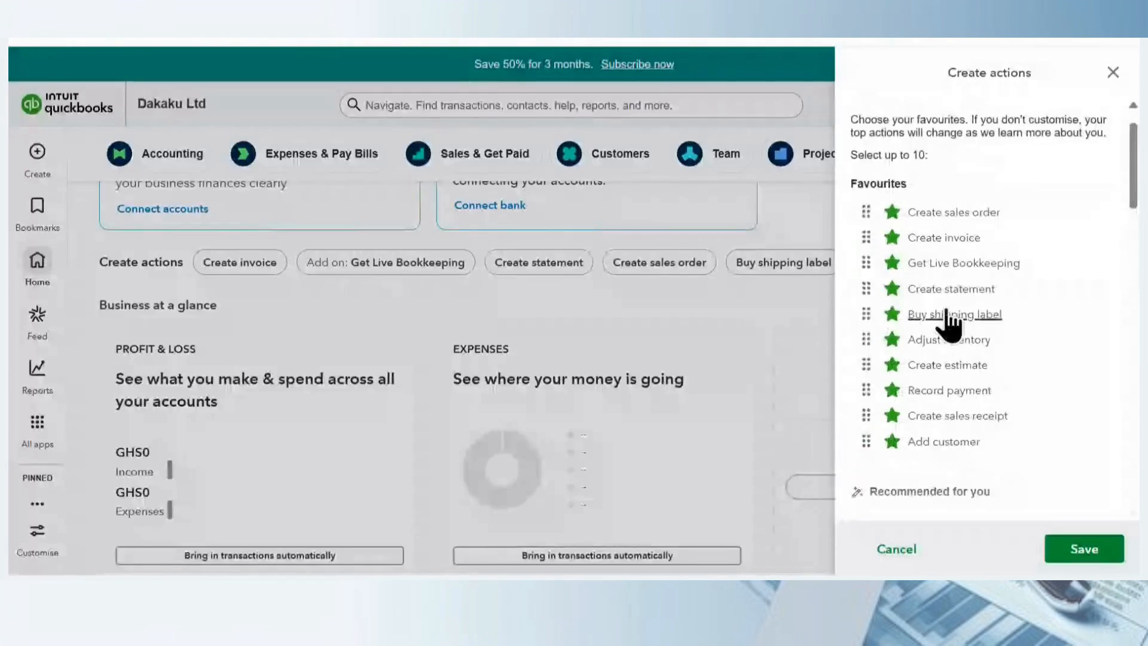
{"action": "scroll", "coordinate": [943, 323], "scroll_direction": "down", "scroll_amount": 3}
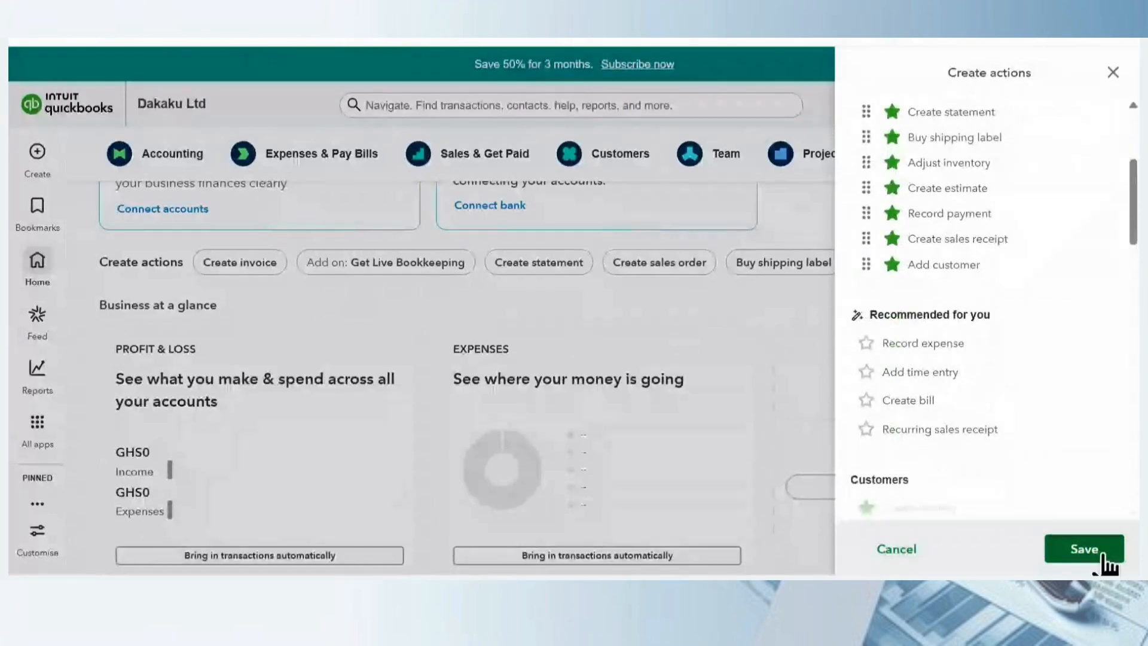
{"action": "left_click", "coordinate": [1084, 549]}
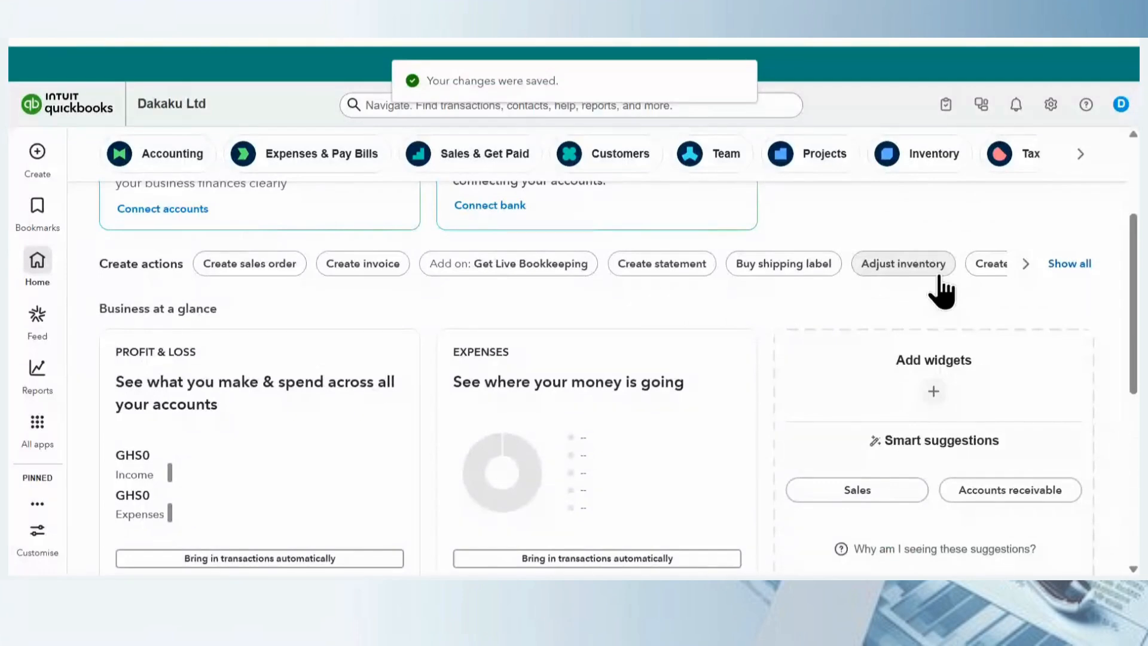
Step: Reorder the favourite create actions so Add customer comes first and Create sales receipt second, and save the order
{"action": "left_click", "coordinate": [1025, 265]}
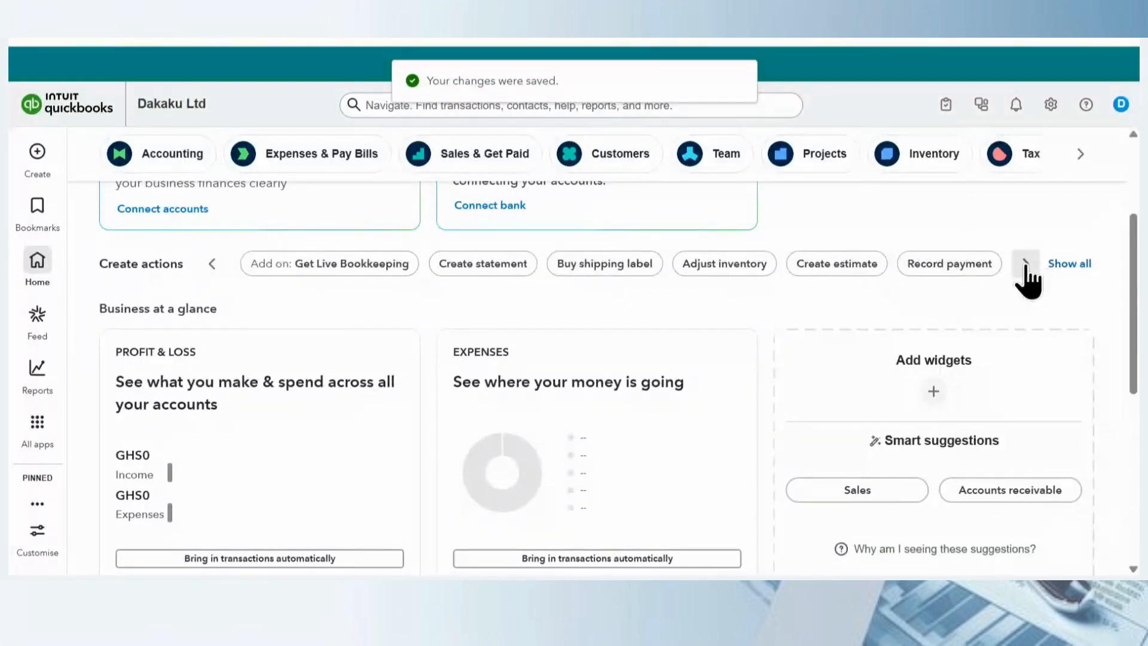
{"action": "left_click", "coordinate": [1026, 264]}
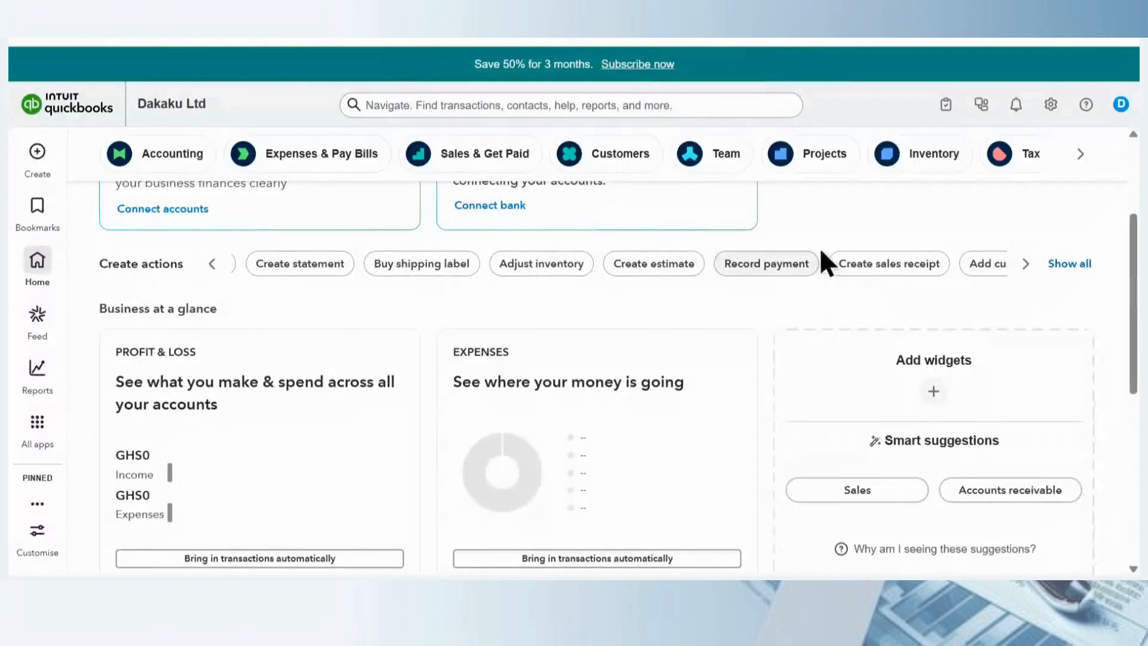
{"action": "left_click", "coordinate": [1078, 269]}
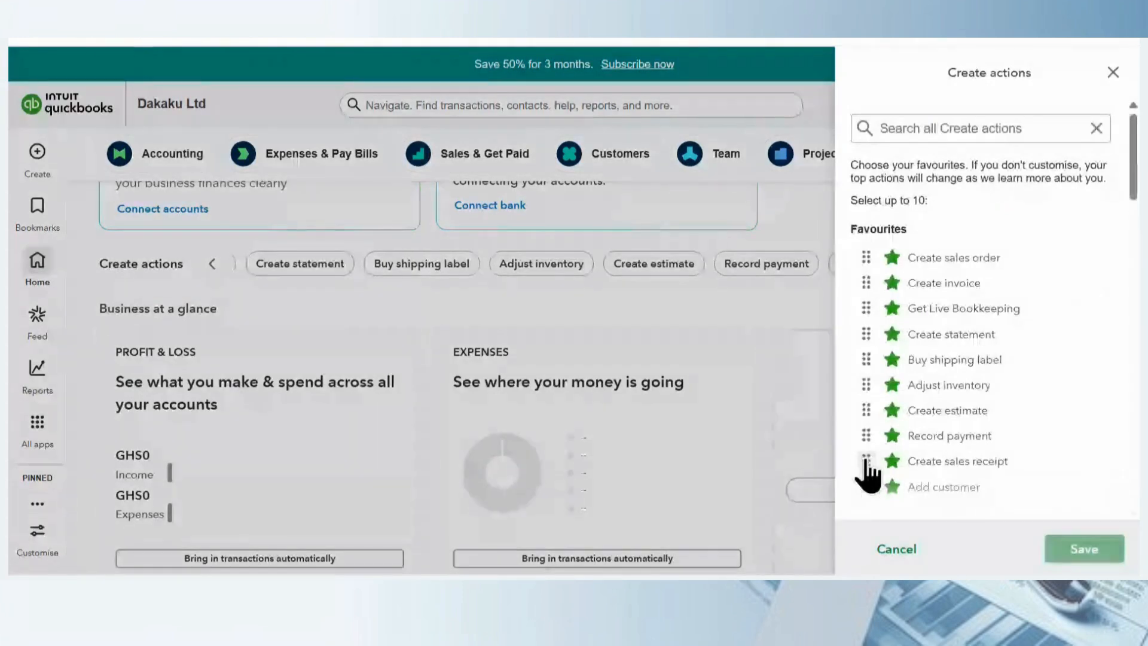
{"action": "left_click_drag", "start_coordinate": [871, 458], "coordinate": [861, 254]}
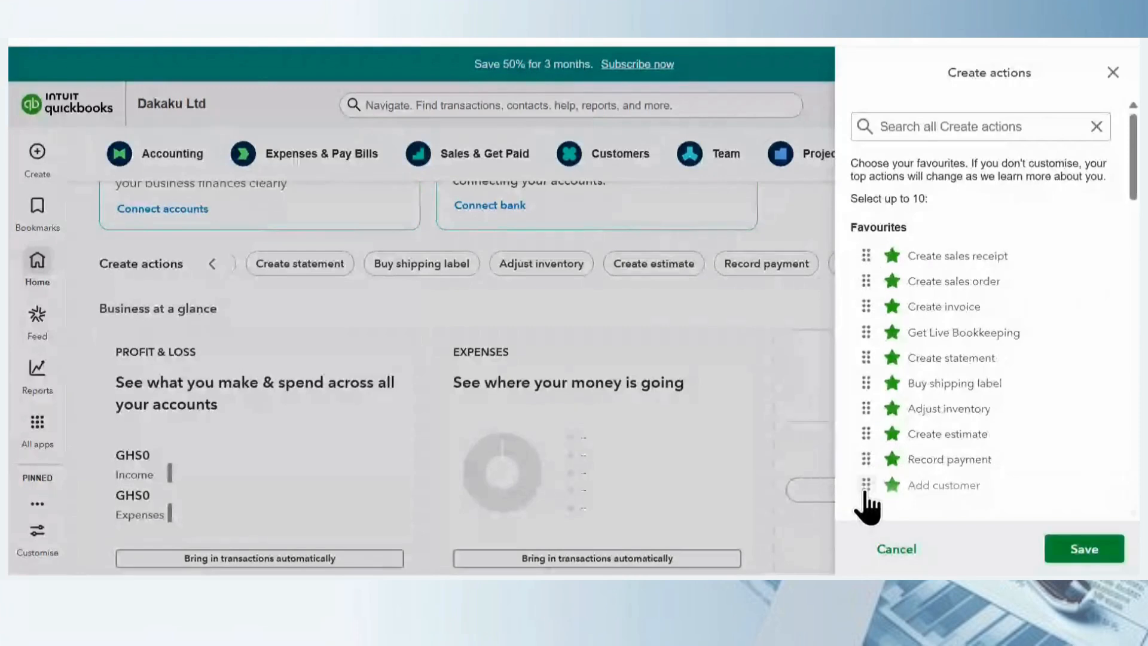
{"action": "left_click_drag", "start_coordinate": [865, 491], "coordinate": [864, 252]}
{"action": "left_click", "coordinate": [1084, 548]}
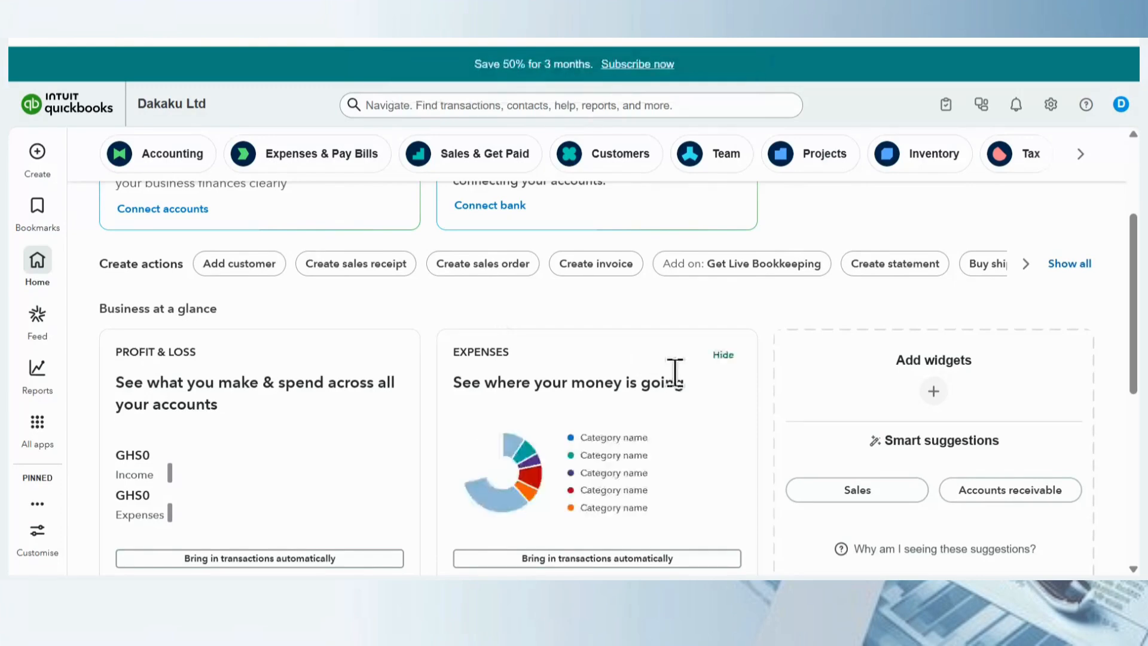
Step: Review the homepage's Business Feed and its Profit & Loss, Expenses, Bank Accounts and Cash Flow widgets
{"action": "scroll", "coordinate": [202, 326], "scroll_direction": "up", "scroll_amount": 3}
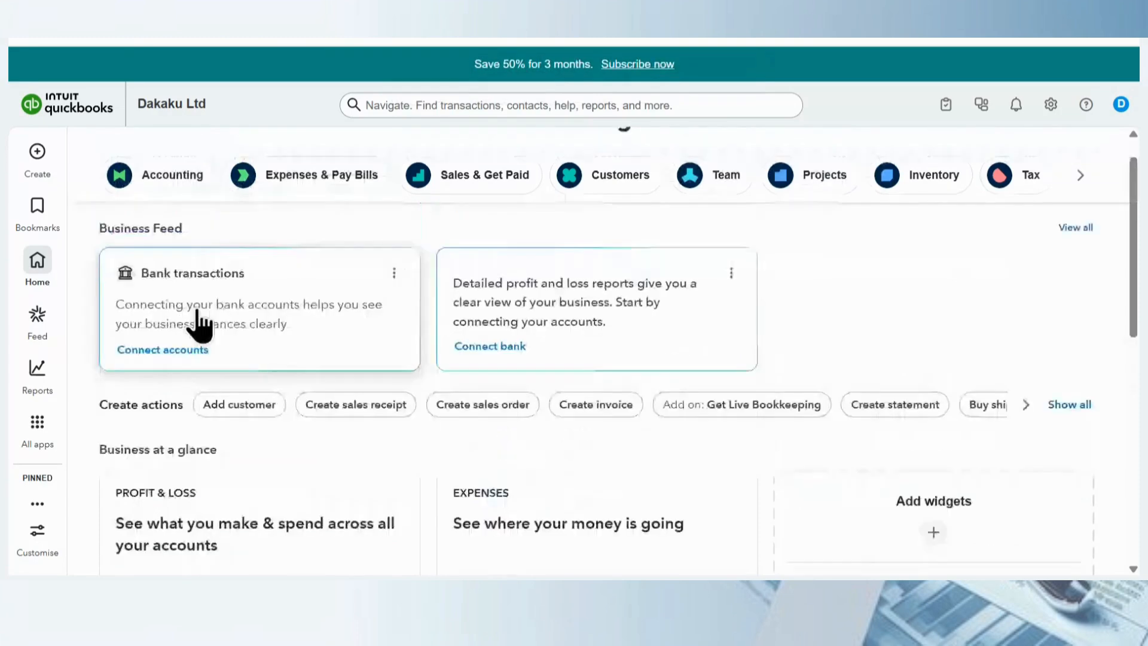
{"action": "scroll", "coordinate": [111, 306], "scroll_direction": "up", "scroll_amount": 1}
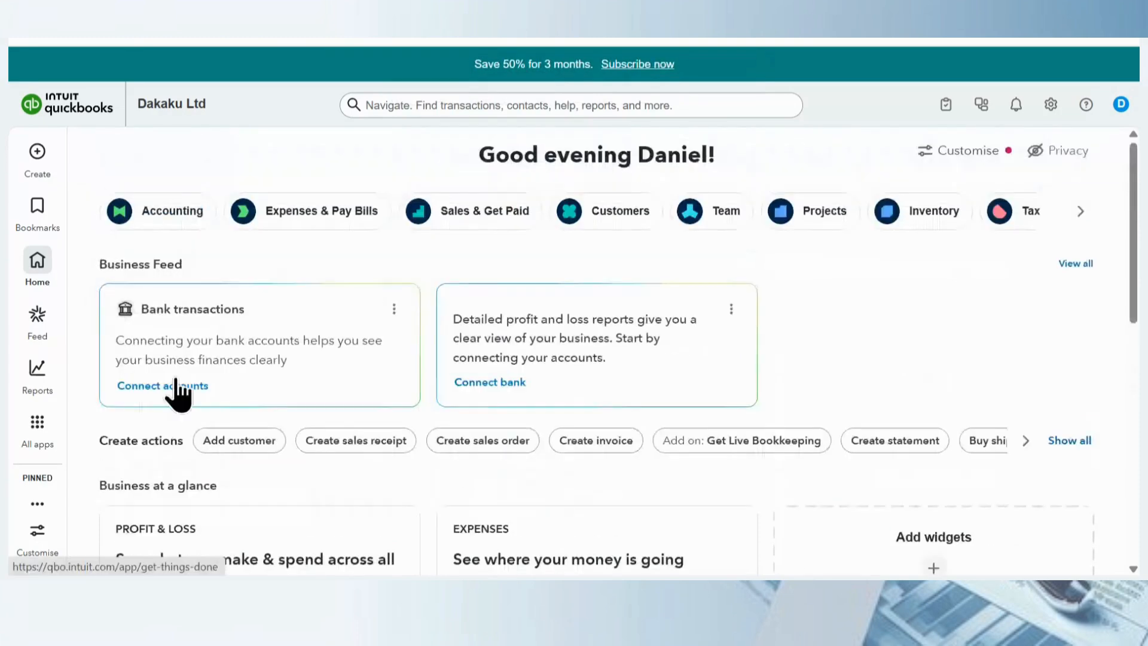
{"action": "scroll", "coordinate": [179, 359], "scroll_direction": "down", "scroll_amount": 5}
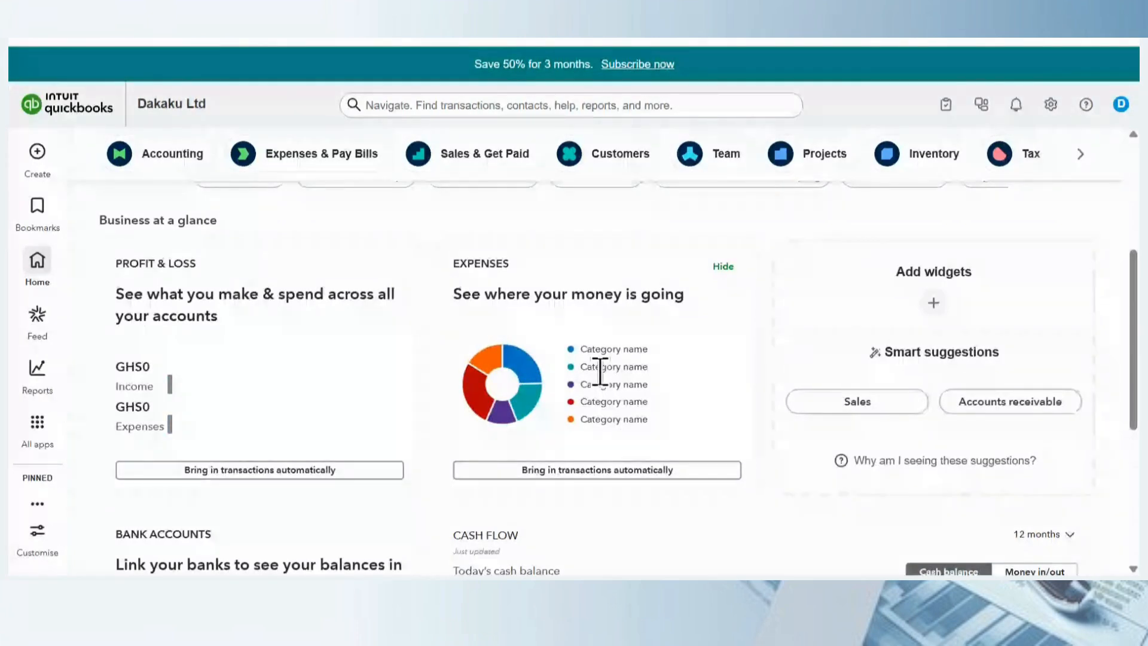
{"action": "triple_click", "coordinate": [636, 346]}
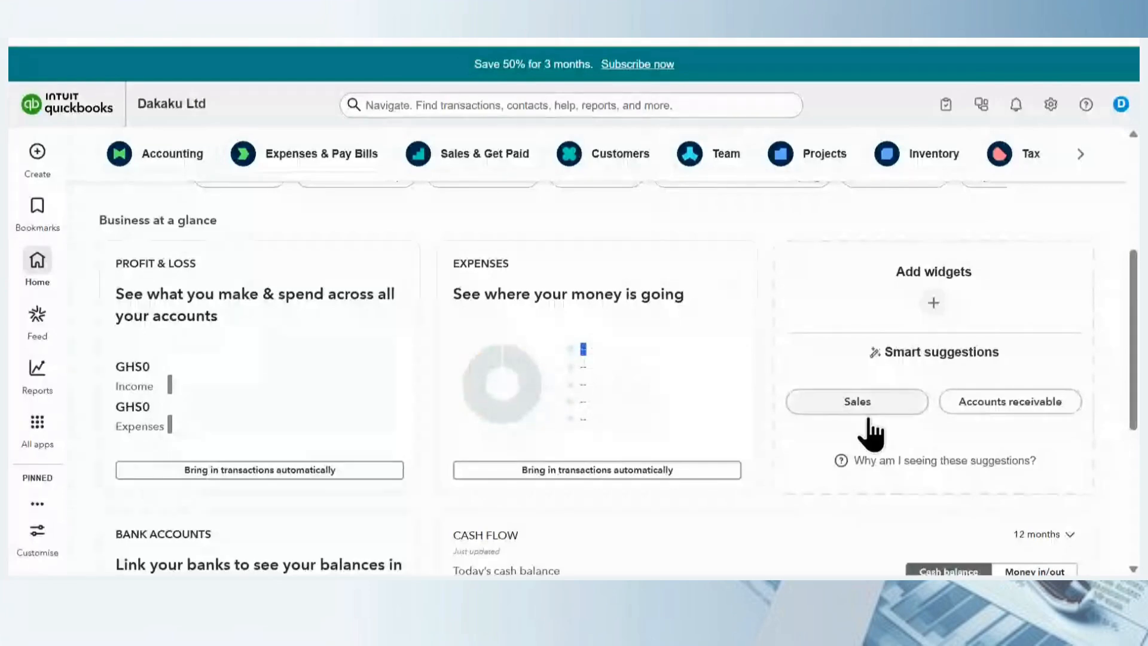
{"action": "scroll", "coordinate": [871, 434], "scroll_direction": "down", "scroll_amount": 4}
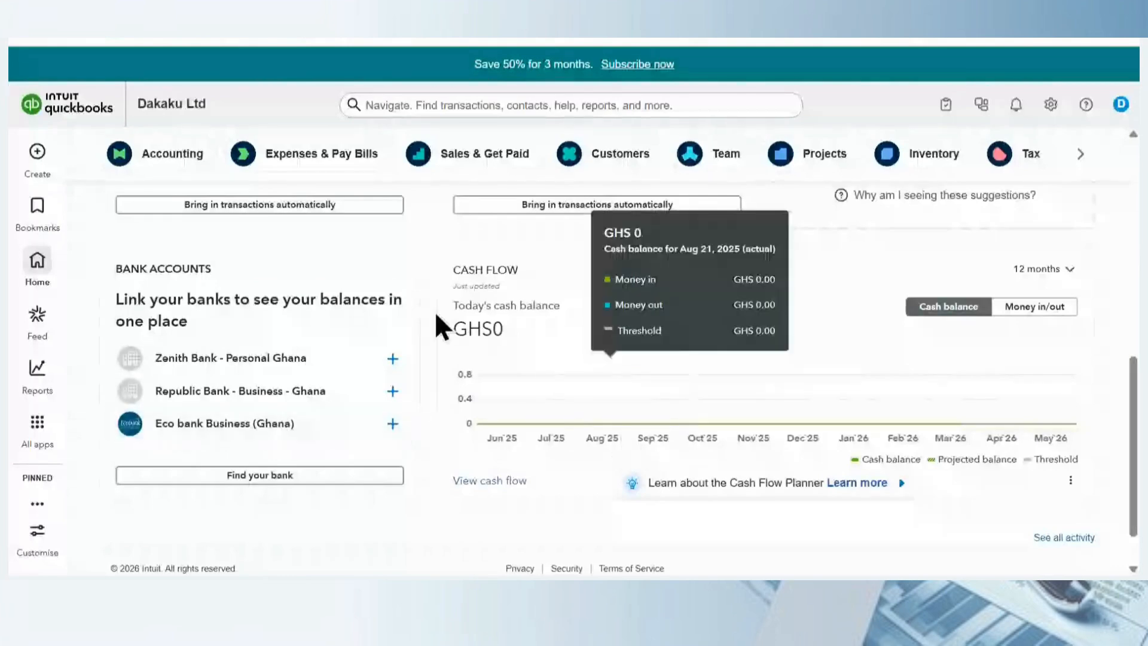
{"action": "scroll", "coordinate": [715, 394], "scroll_direction": "up", "scroll_amount": 1}
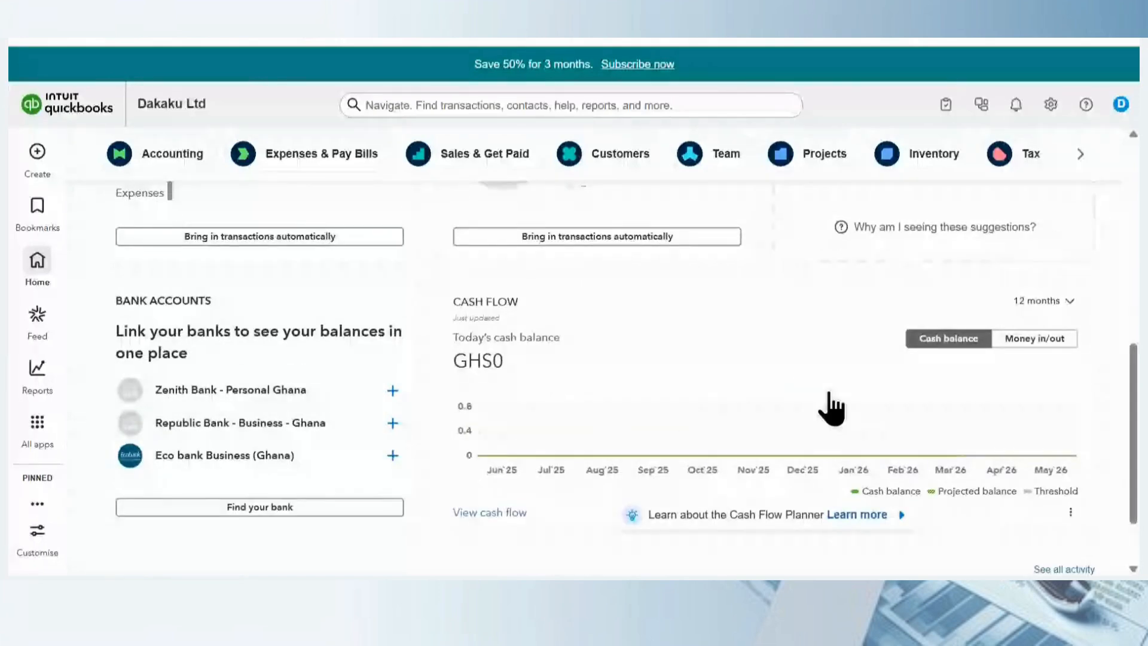
{"action": "scroll", "coordinate": [735, 416], "scroll_direction": "up", "scroll_amount": 10}
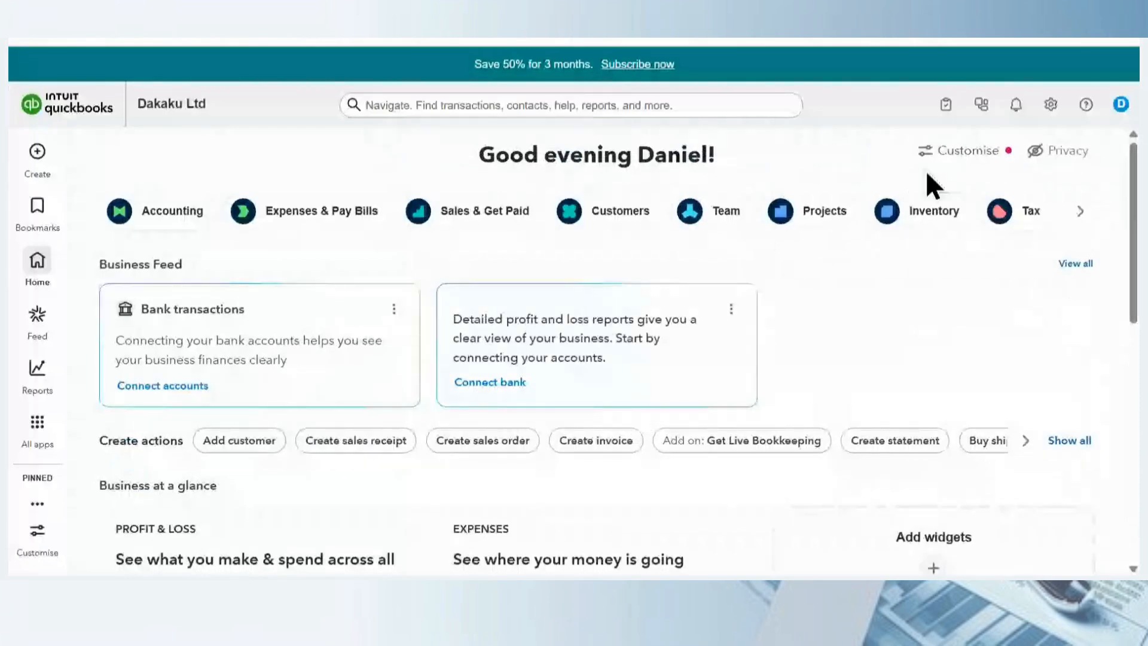
Step: Customise the homepage layout by removing the Business Feed and moving the Bank Accounts widget to the first row beside Expenses
{"action": "left_click", "coordinate": [958, 151]}
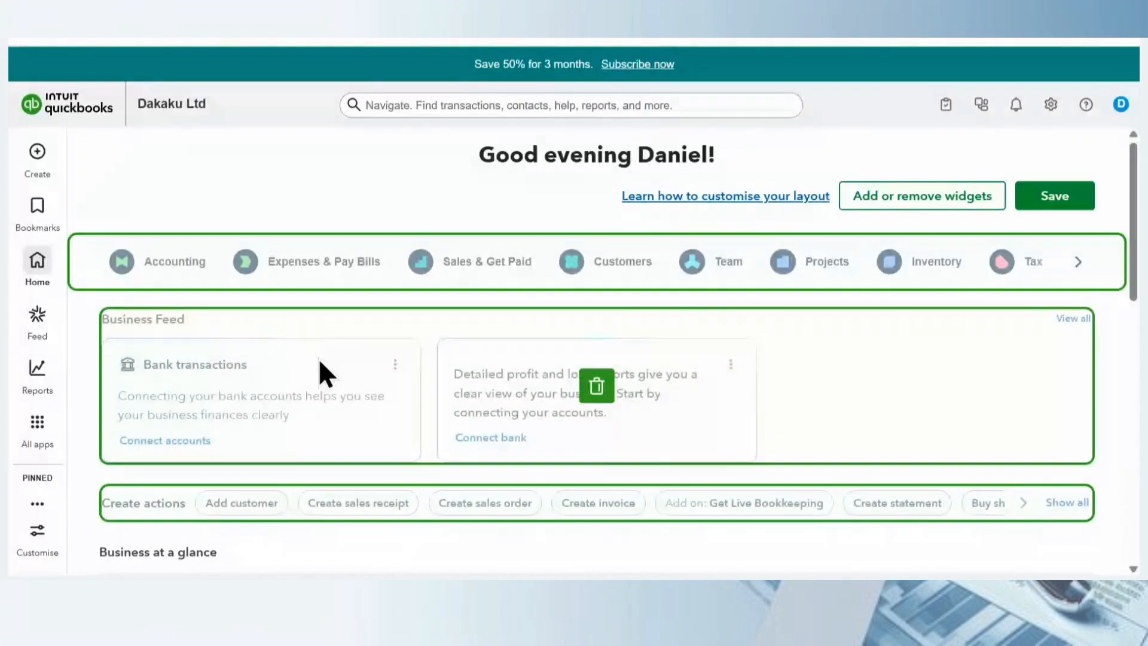
{"action": "left_click", "coordinate": [608, 395]}
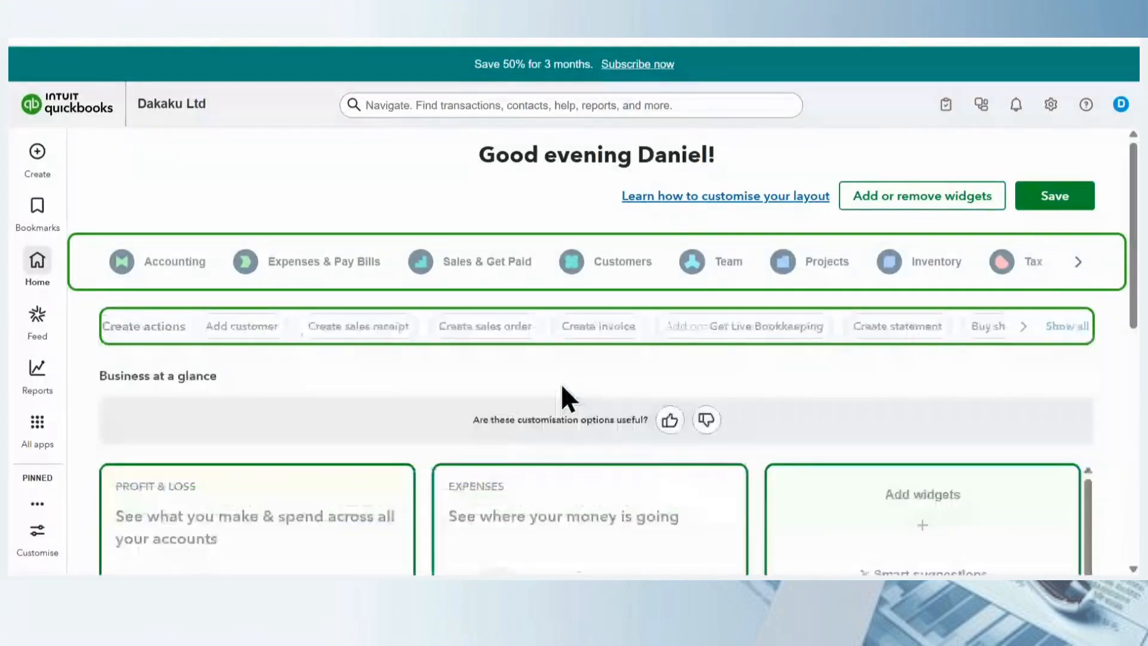
{"action": "scroll", "coordinate": [361, 474], "scroll_direction": "down", "scroll_amount": 5}
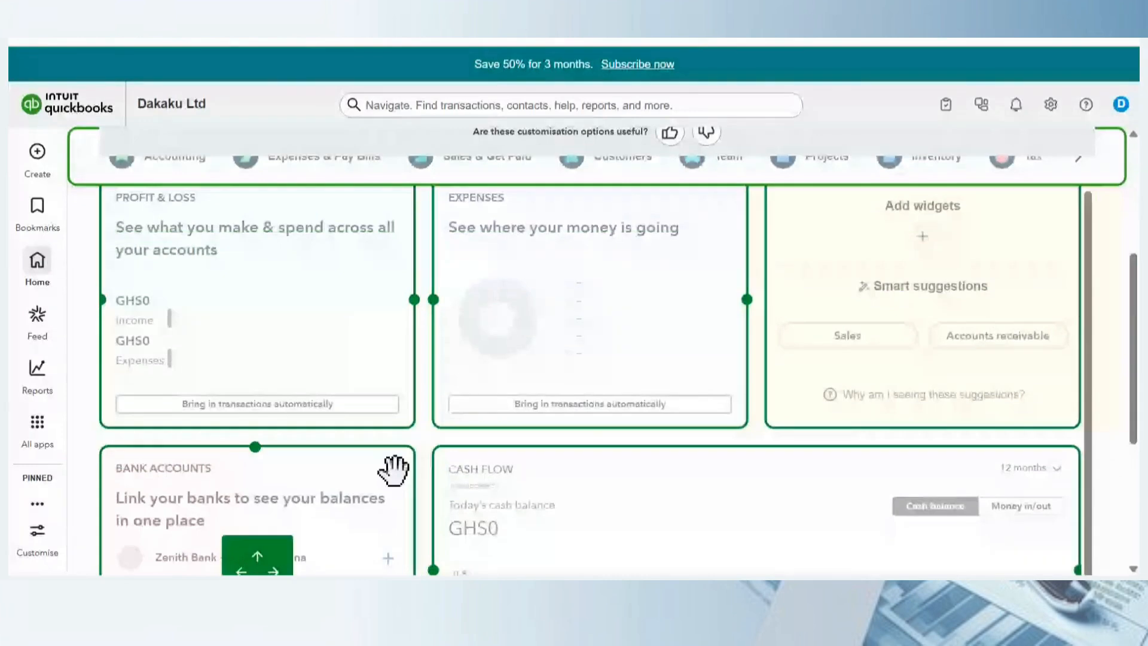
{"action": "left_click_drag", "start_coordinate": [256, 551], "coordinate": [923, 263]}
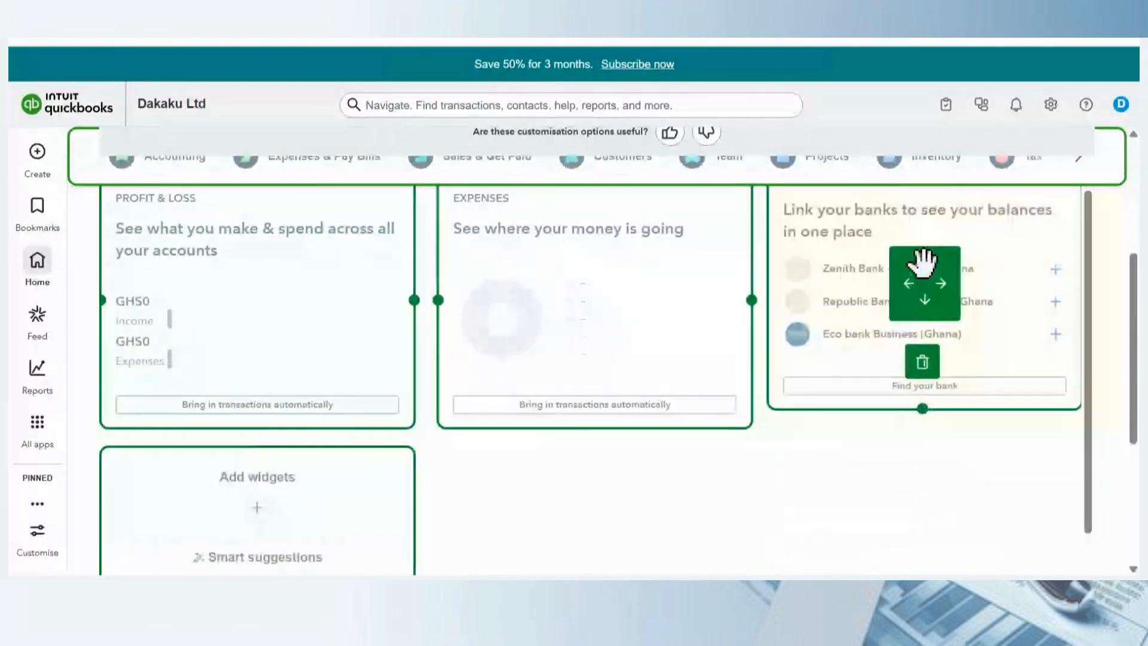
Step: Place the Cash Flow widget at the start of the second row, ahead of the Add widgets tile
{"action": "scroll", "coordinate": [546, 476], "scroll_direction": "down", "scroll_amount": 3}
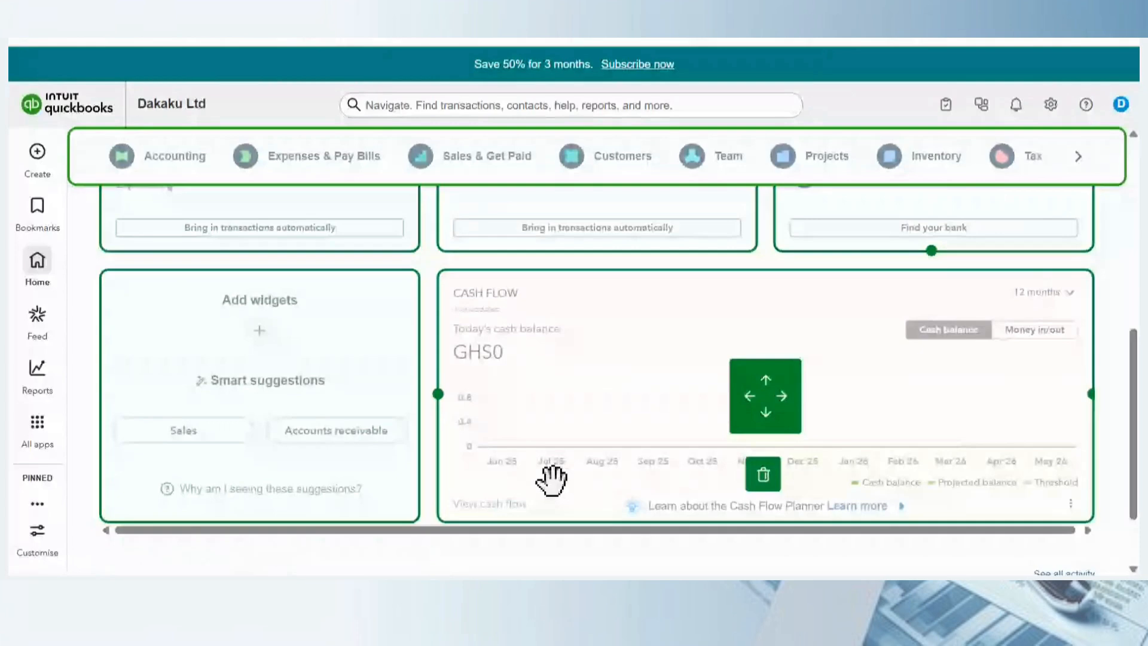
{"action": "left_click_drag", "start_coordinate": [551, 480], "coordinate": [516, 380]}
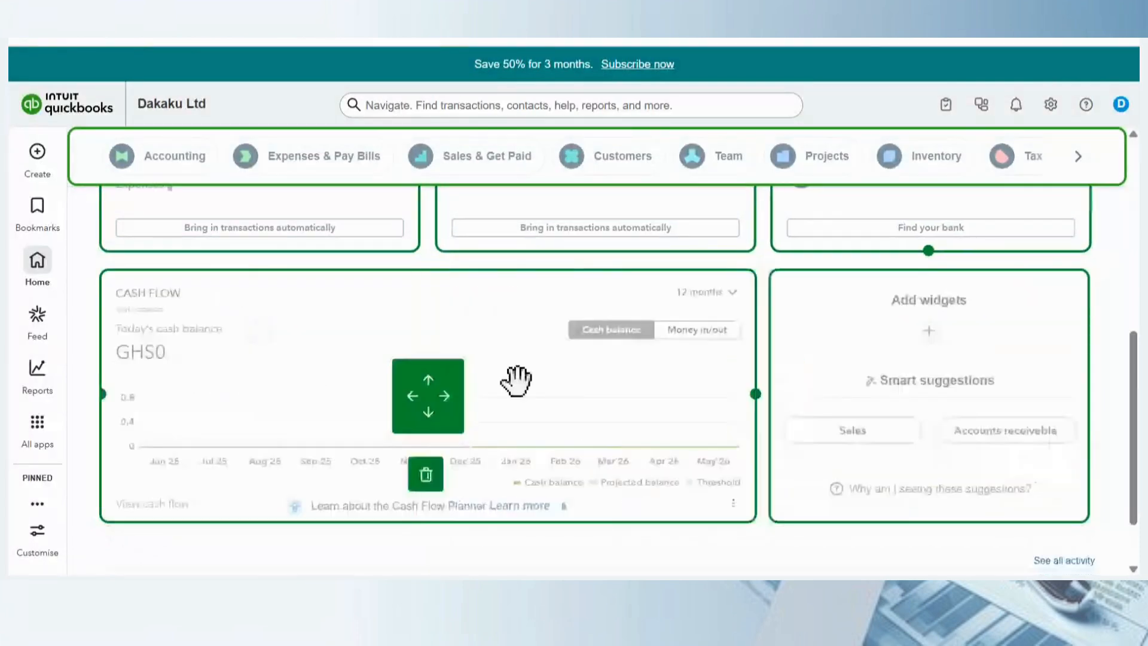
{"action": "scroll", "coordinate": [997, 357], "scroll_direction": "down", "scroll_amount": 2}
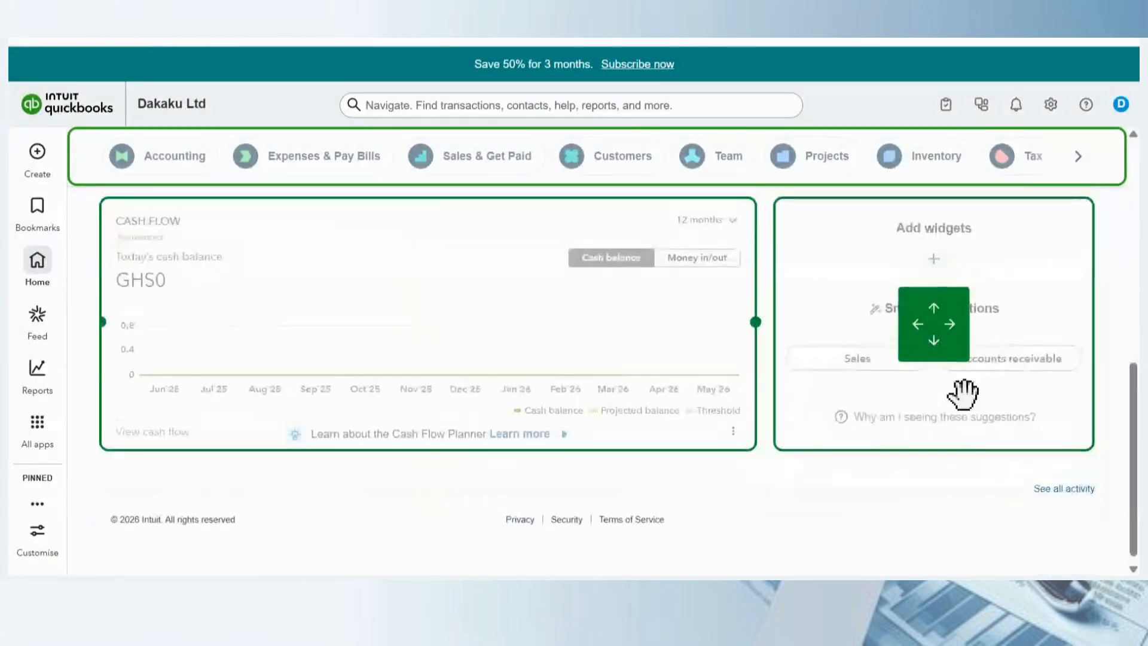
{"action": "scroll", "coordinate": [963, 389], "scroll_direction": "up", "scroll_amount": 6}
{"action": "scroll", "coordinate": [963, 392], "scroll_direction": "up", "scroll_amount": 3}
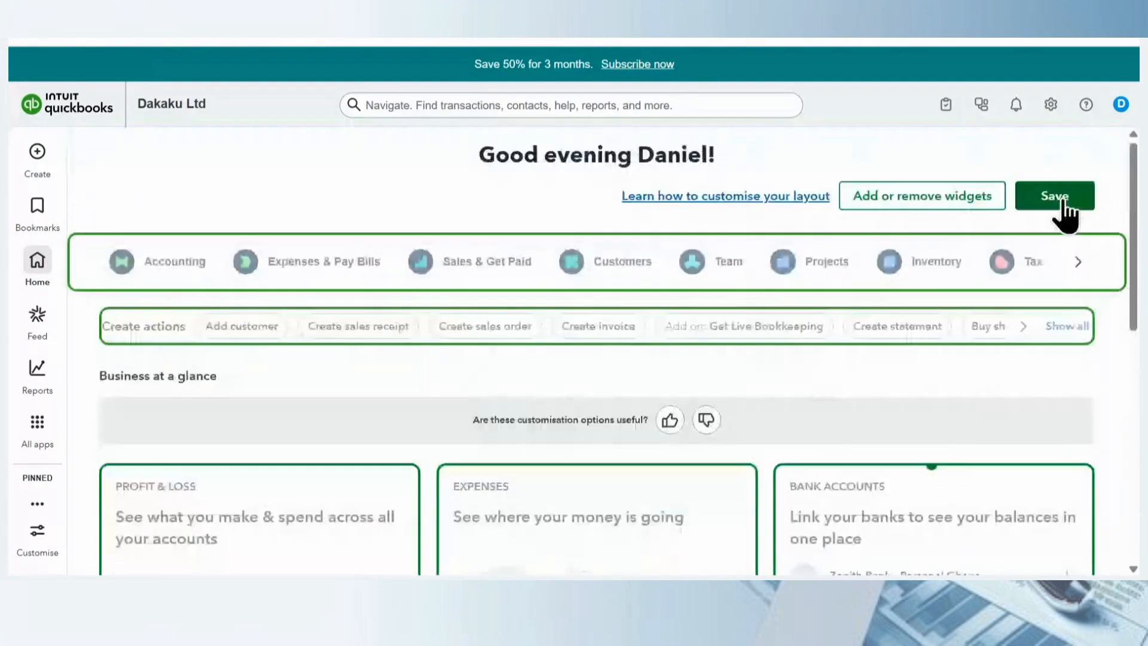
Step: Save the customised homepage layout and look over the rearranged widgets
{"action": "left_click", "coordinate": [1057, 200]}
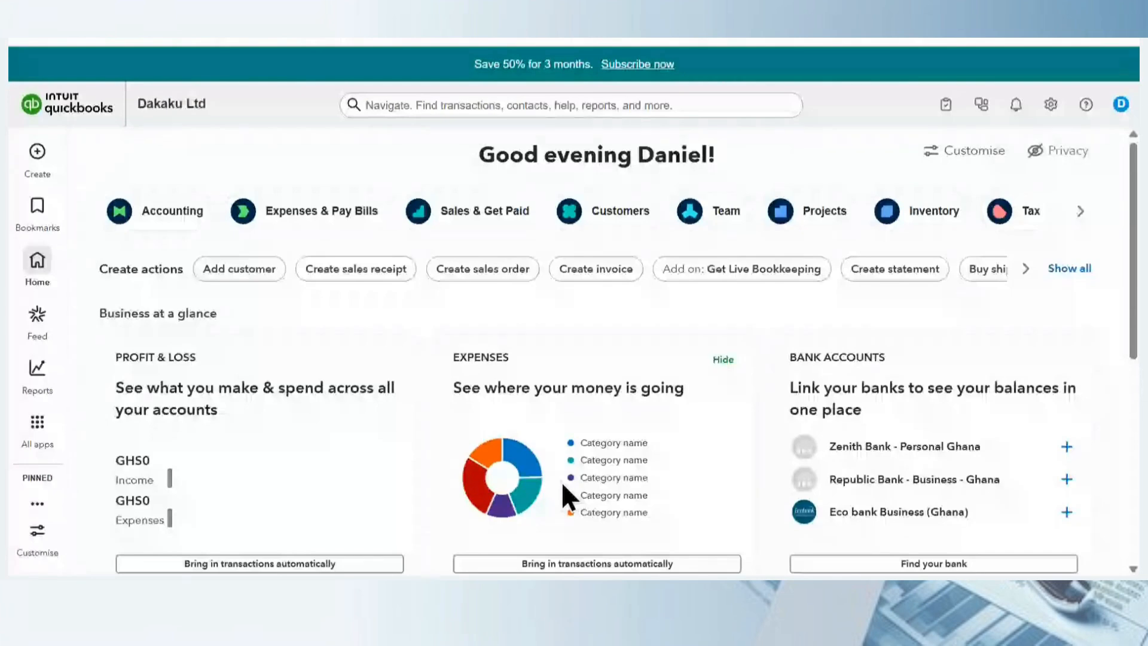
{"action": "scroll", "coordinate": [598, 472], "scroll_direction": "down", "scroll_amount": 1}
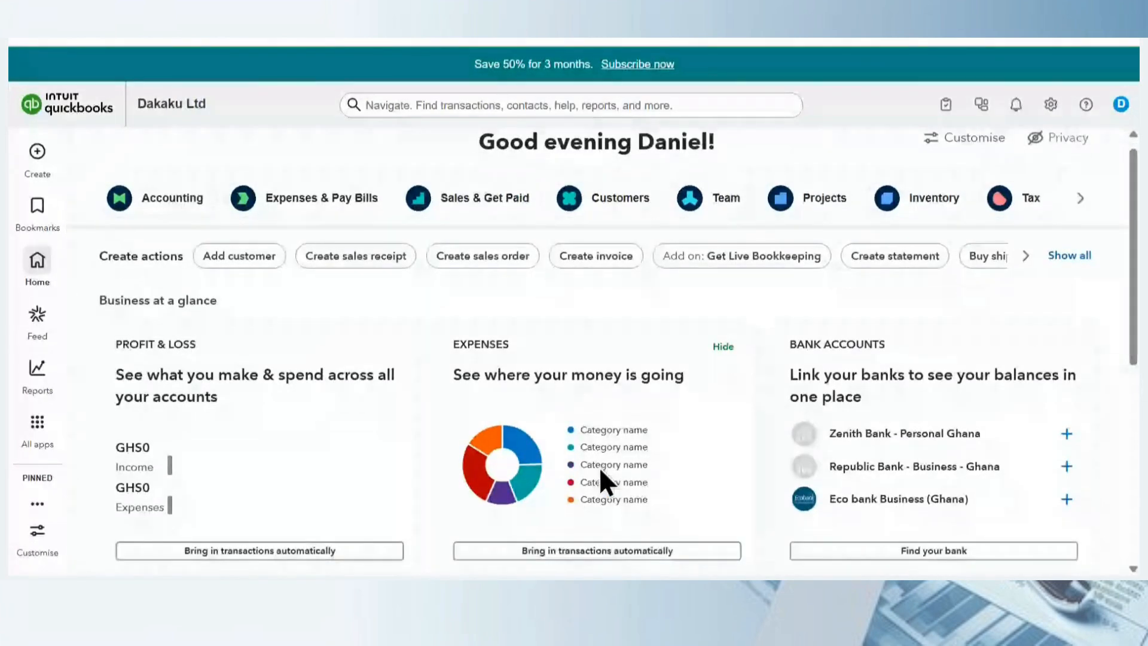
{"action": "scroll", "coordinate": [600, 471], "scroll_direction": "up", "scroll_amount": 1}
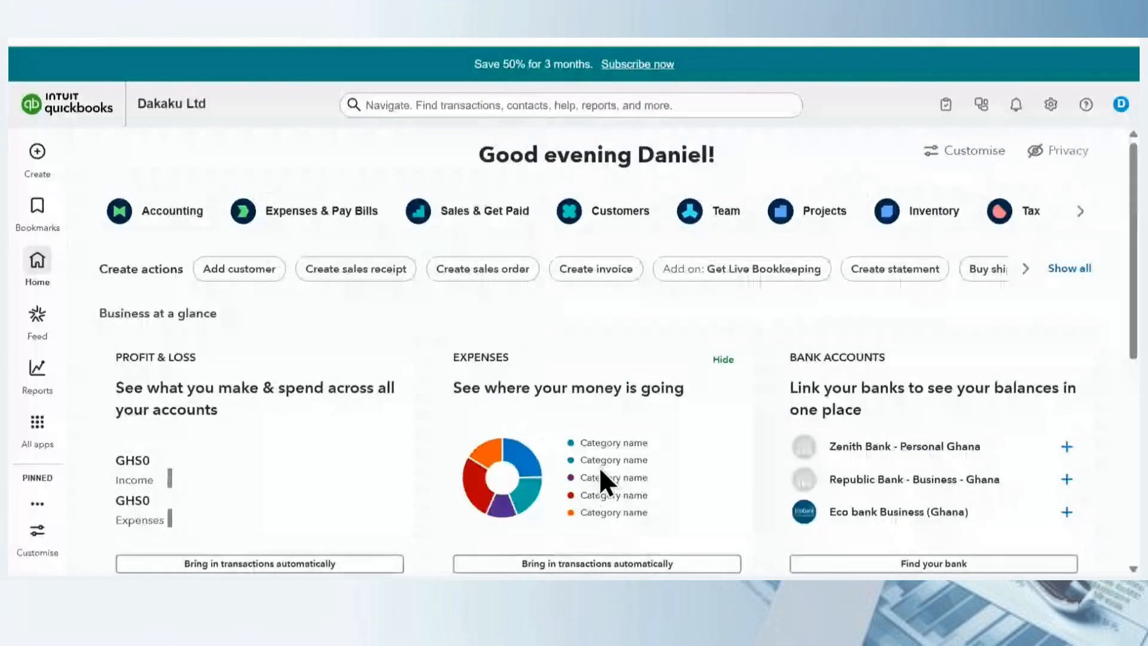
Step: Turn on privacy to hide the homepage's financial info, look over the widgets, and turn privacy off again
{"action": "left_click", "coordinate": [1063, 156]}
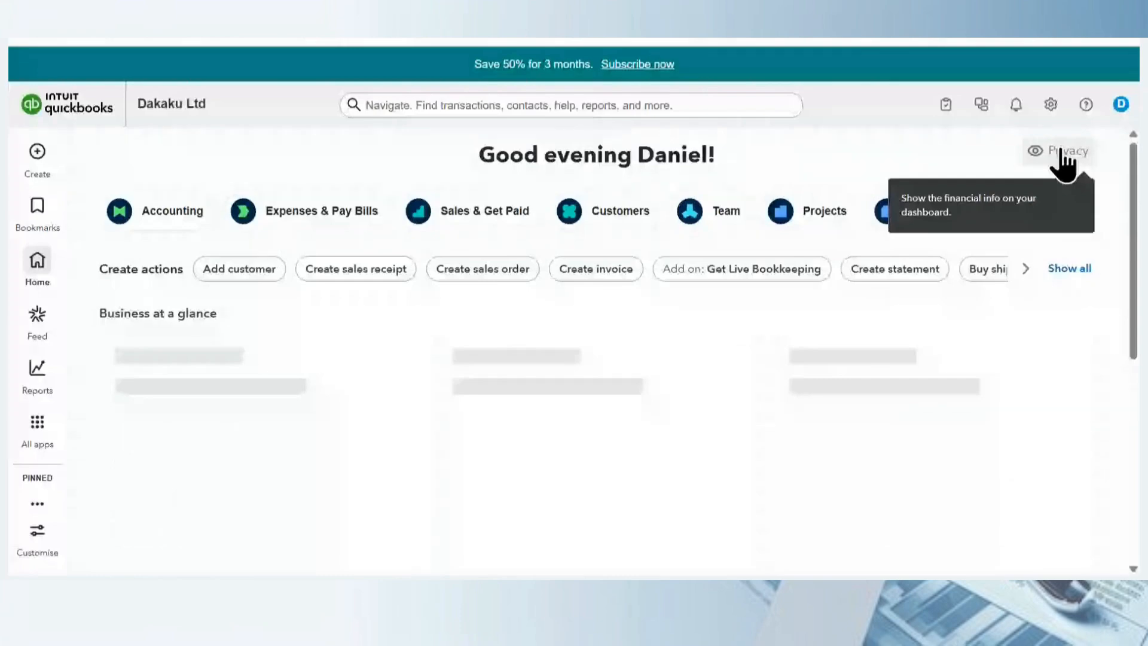
{"action": "scroll", "coordinate": [544, 437], "scroll_direction": "down", "scroll_amount": 5}
{"action": "scroll", "coordinate": [544, 436], "scroll_direction": "up", "scroll_amount": 2}
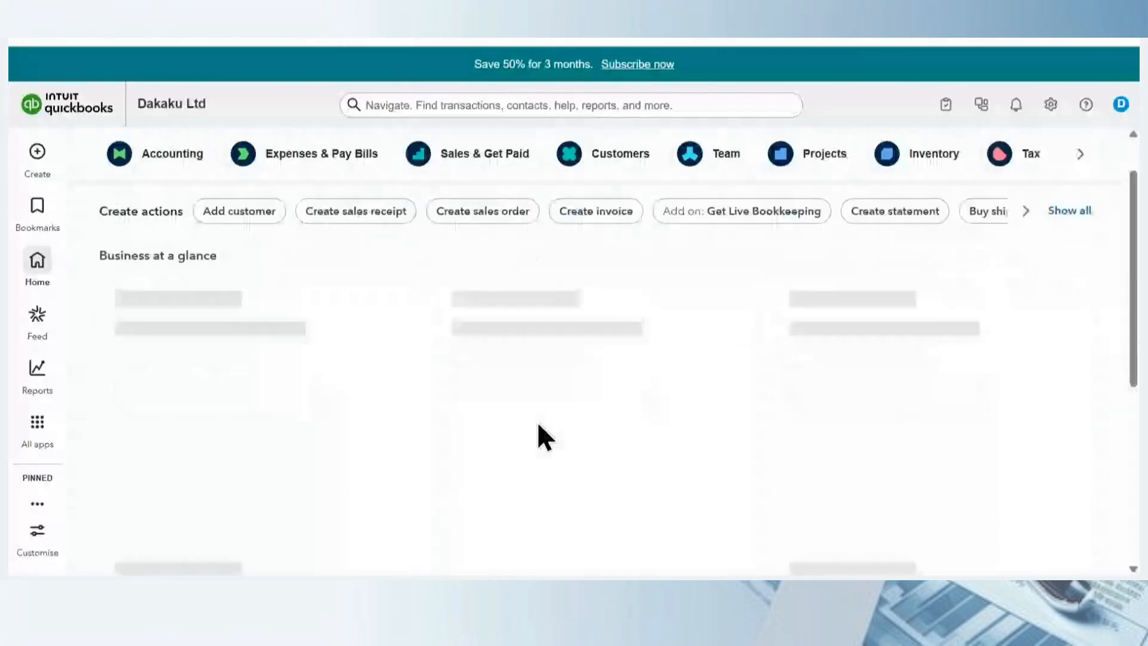
{"action": "scroll", "coordinate": [538, 424], "scroll_direction": "up", "scroll_amount": 1}
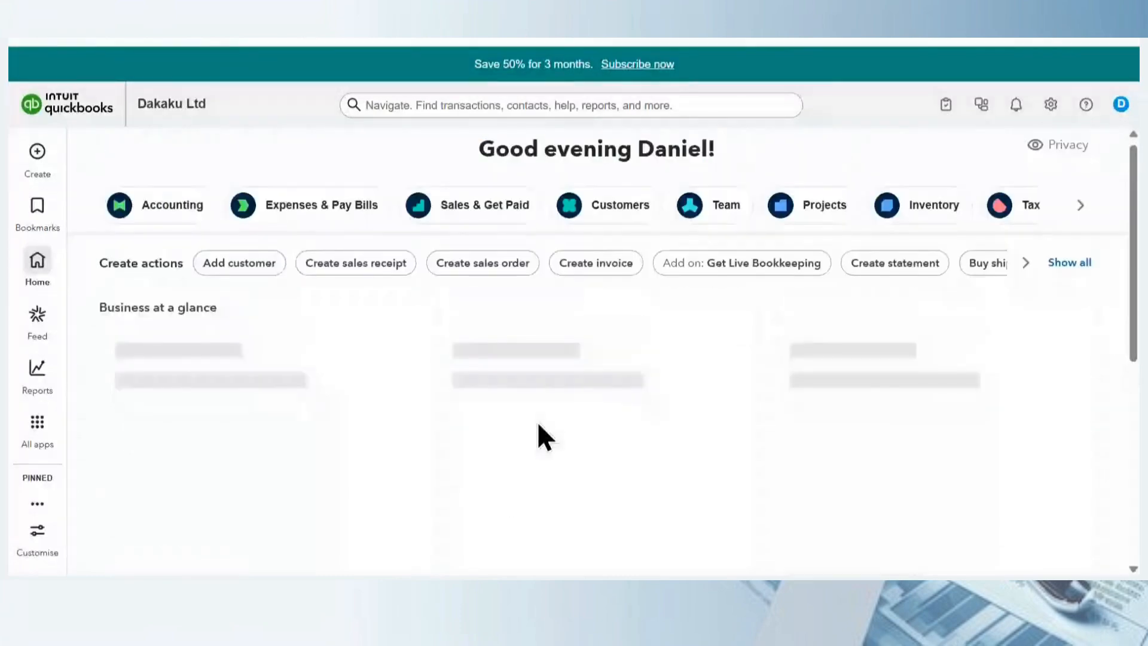
{"action": "scroll", "coordinate": [538, 424], "scroll_direction": "down", "scroll_amount": 3}
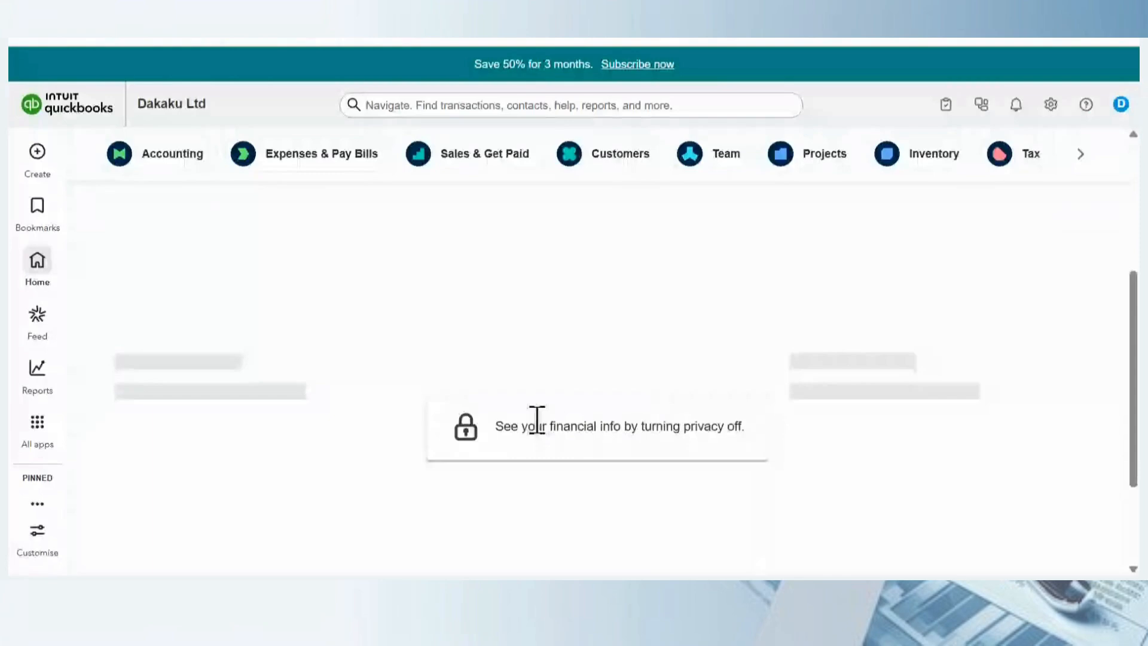
{"action": "scroll", "coordinate": [670, 446], "scroll_direction": "up", "scroll_amount": 3}
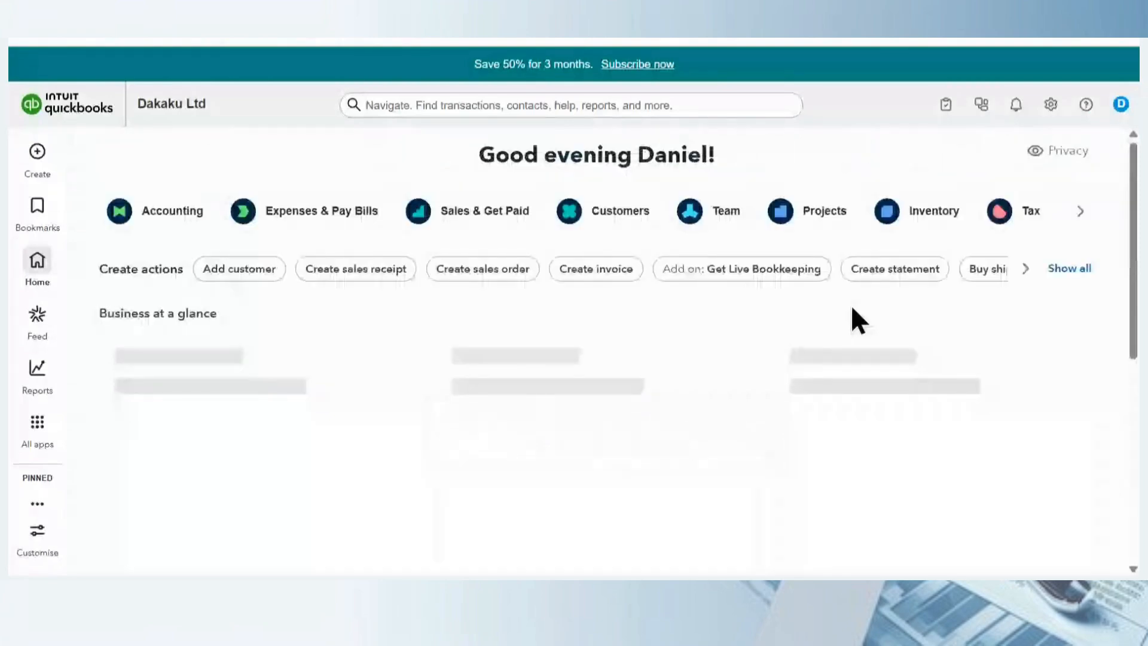
{"action": "scroll", "coordinate": [633, 472], "scroll_direction": "down", "scroll_amount": 3}
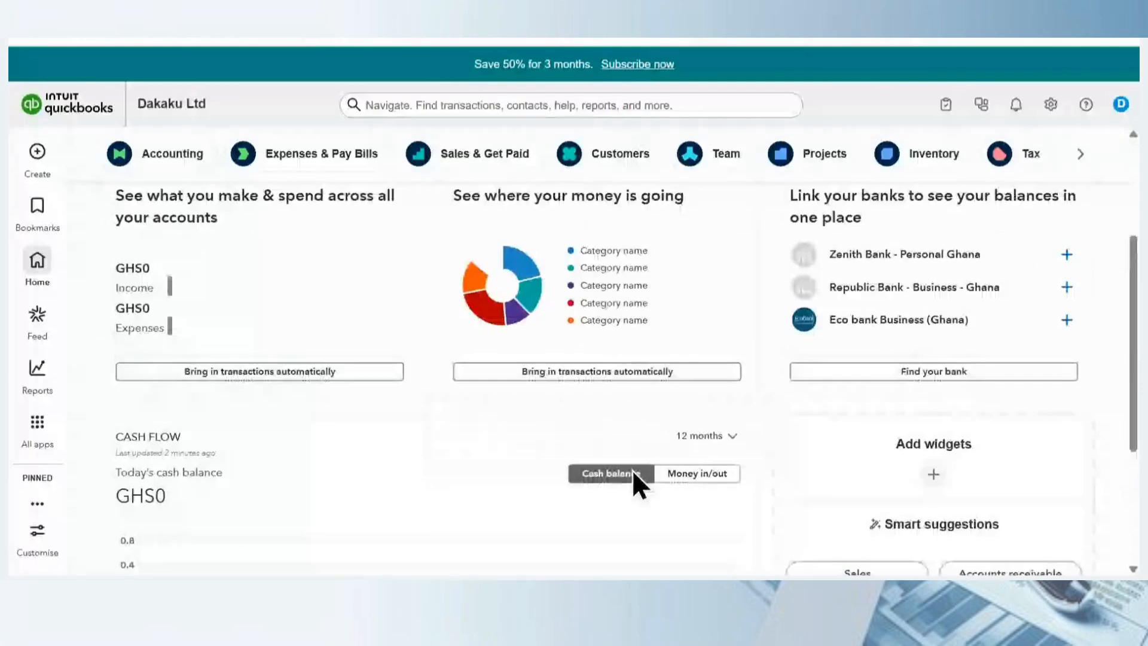
{"action": "scroll", "coordinate": [632, 468], "scroll_direction": "down", "scroll_amount": 3}
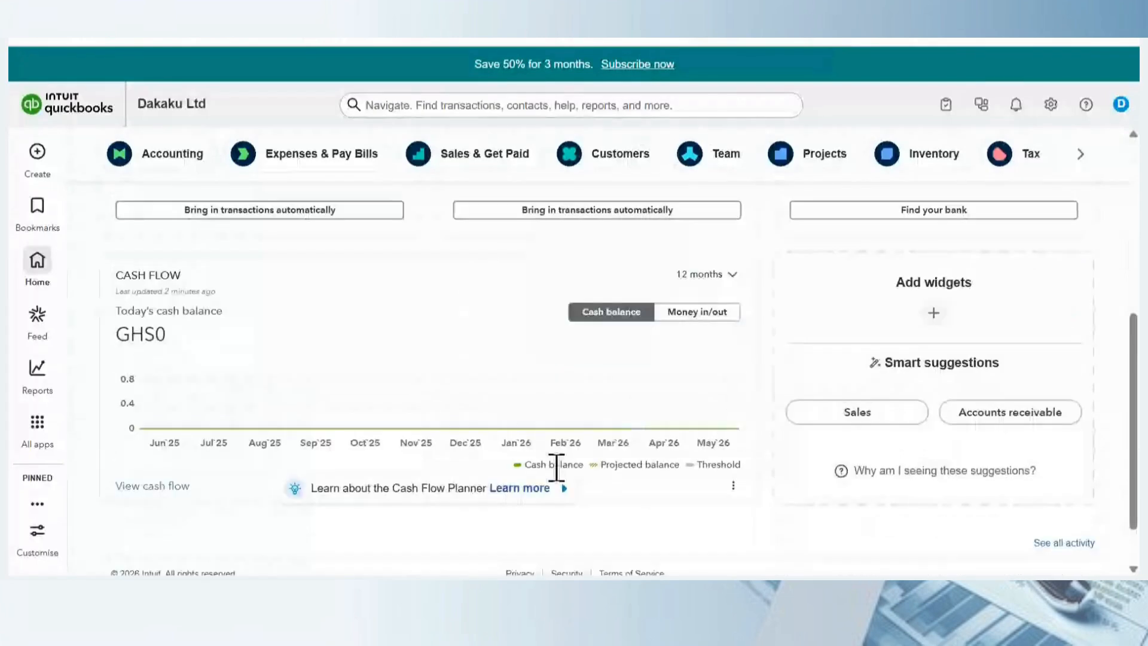
{"action": "scroll", "coordinate": [346, 342], "scroll_direction": "up", "scroll_amount": 2}
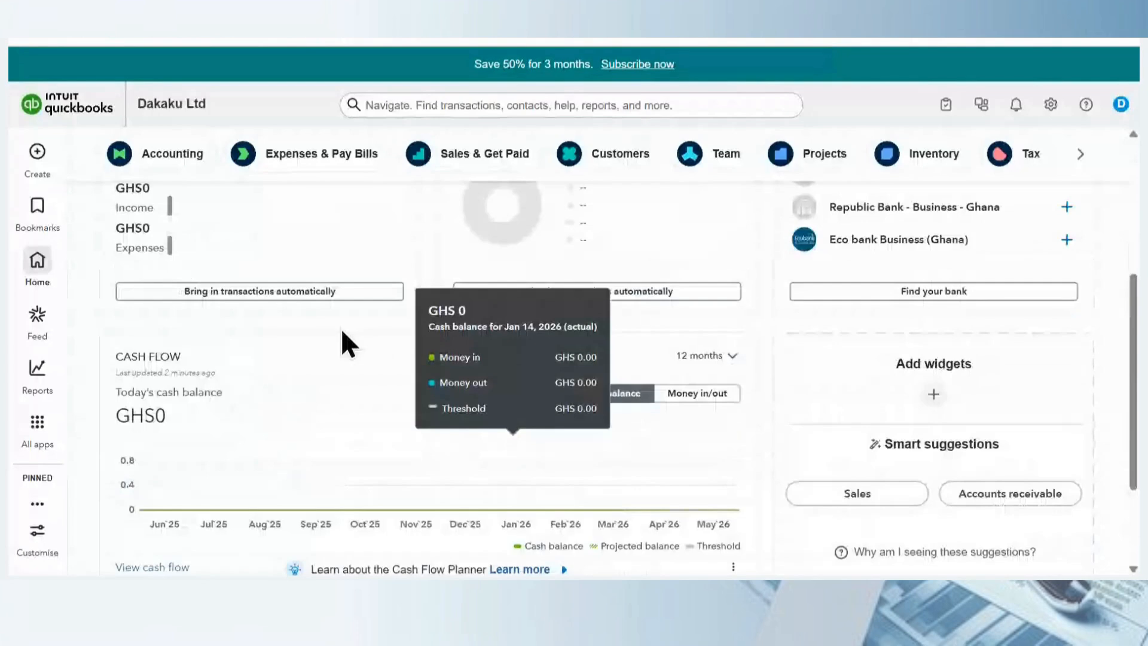
{"action": "scroll", "coordinate": [342, 333], "scroll_direction": "up", "scroll_amount": 3}
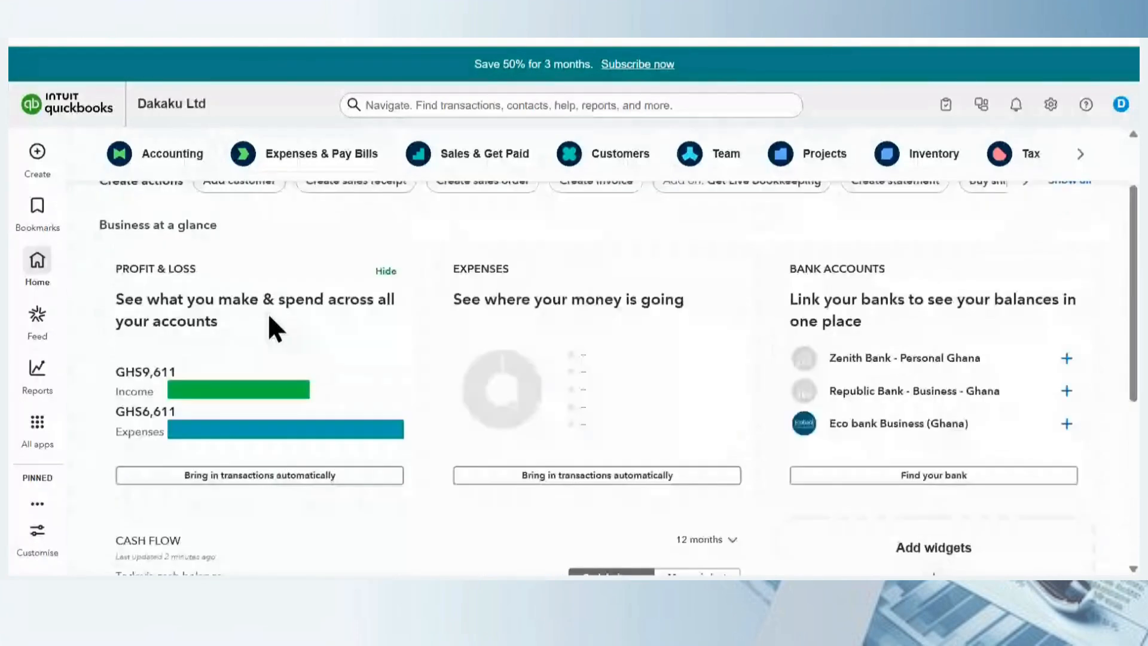
Step: Start customising the bookmarks and select the Leads and Customers pages
{"action": "left_click", "coordinate": [36, 209]}
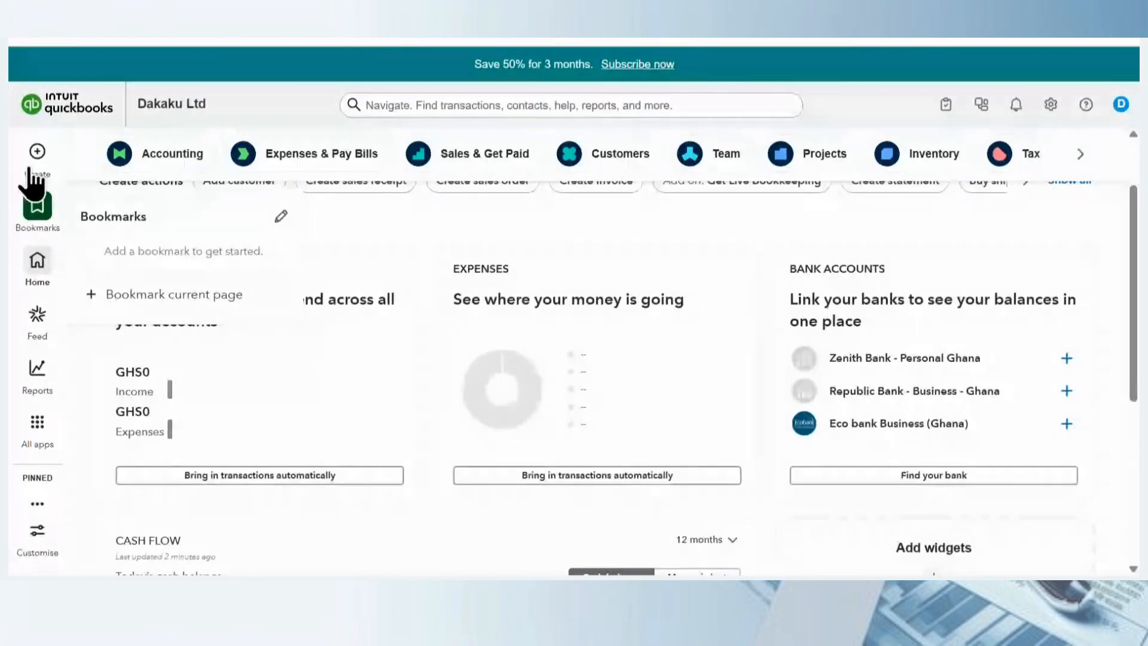
{"action": "left_click", "coordinate": [36, 154]}
{"action": "left_click", "coordinate": [38, 209]}
{"action": "left_click", "coordinate": [281, 217]}
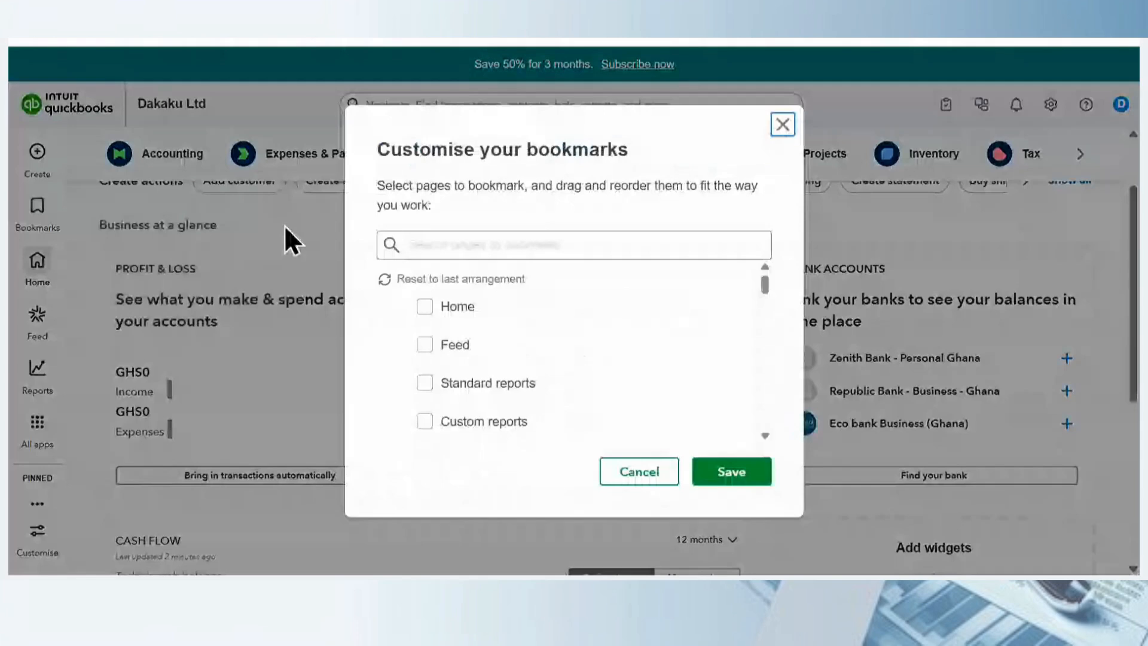
{"action": "scroll", "coordinate": [554, 359], "scroll_direction": "down", "scroll_amount": 5}
{"action": "scroll", "coordinate": [556, 374], "scroll_direction": "down", "scroll_amount": 5}
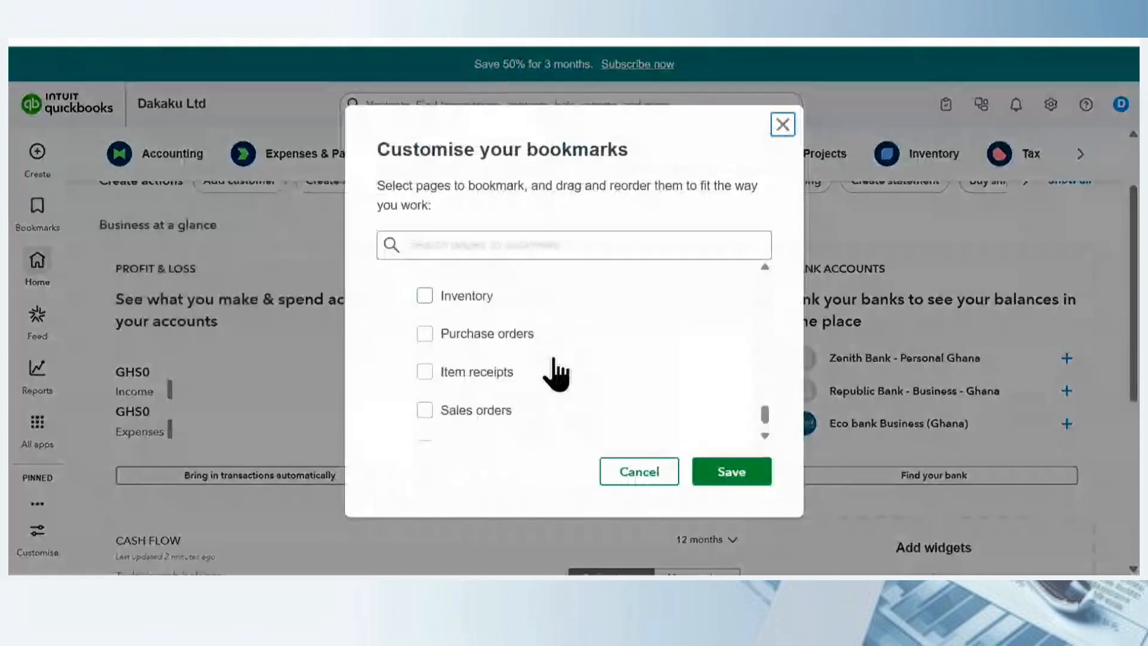
{"action": "scroll", "coordinate": [556, 374], "scroll_direction": "down", "scroll_amount": 1}
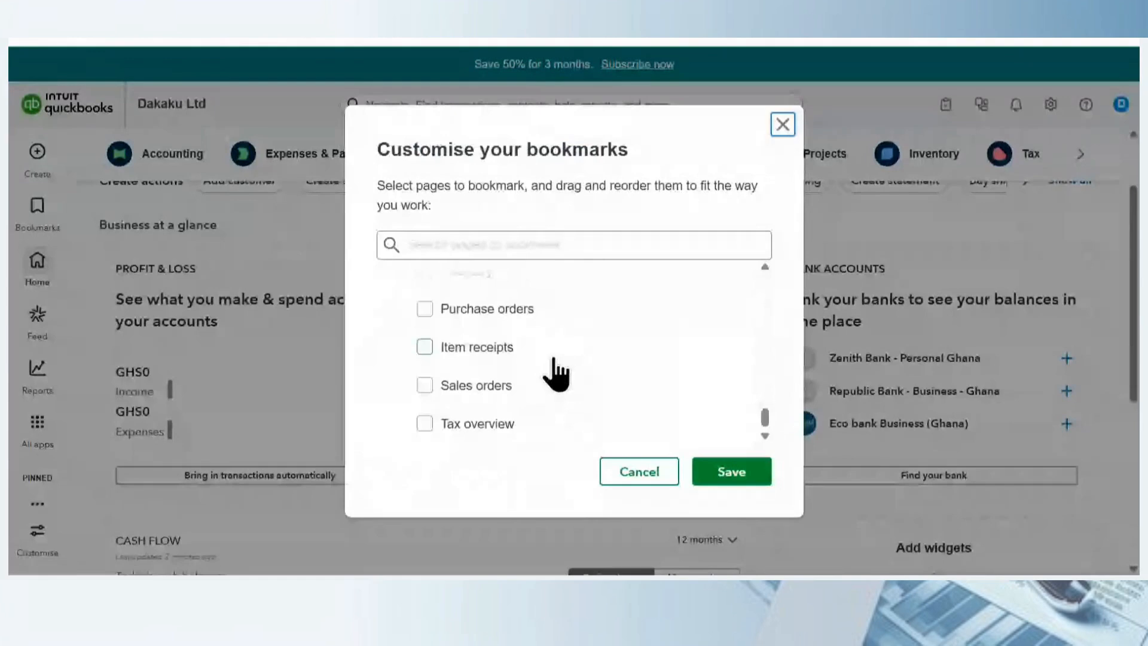
{"action": "scroll", "coordinate": [556, 373], "scroll_direction": "up", "scroll_amount": 3}
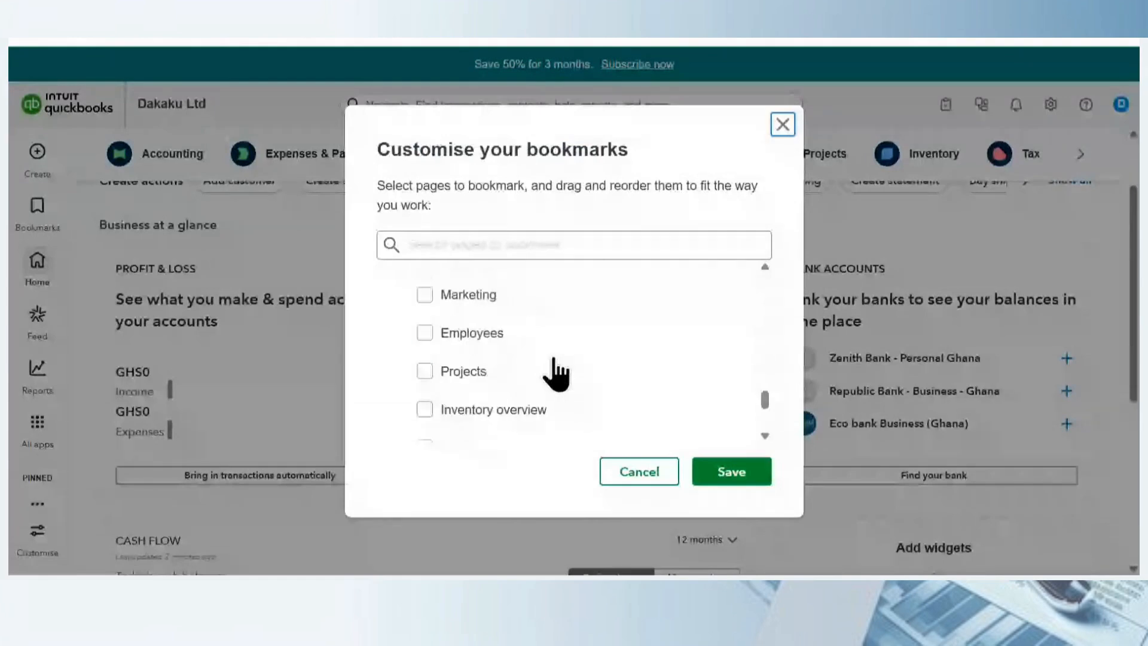
{"action": "scroll", "coordinate": [556, 374], "scroll_direction": "up", "scroll_amount": 3}
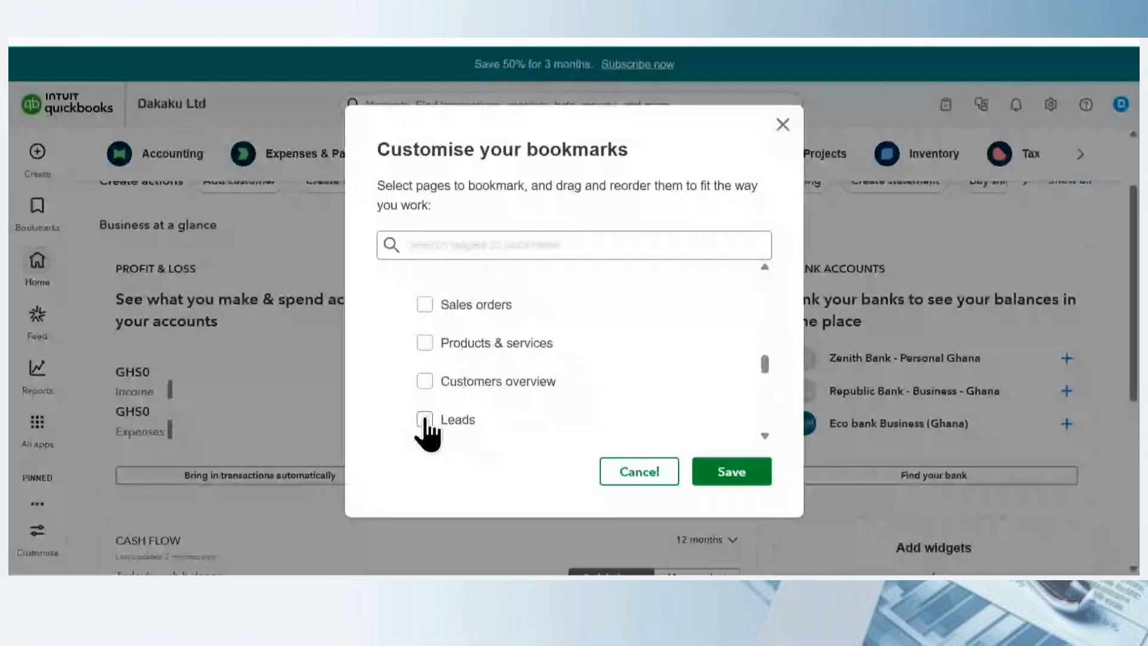
{"action": "left_click", "coordinate": [426, 420]}
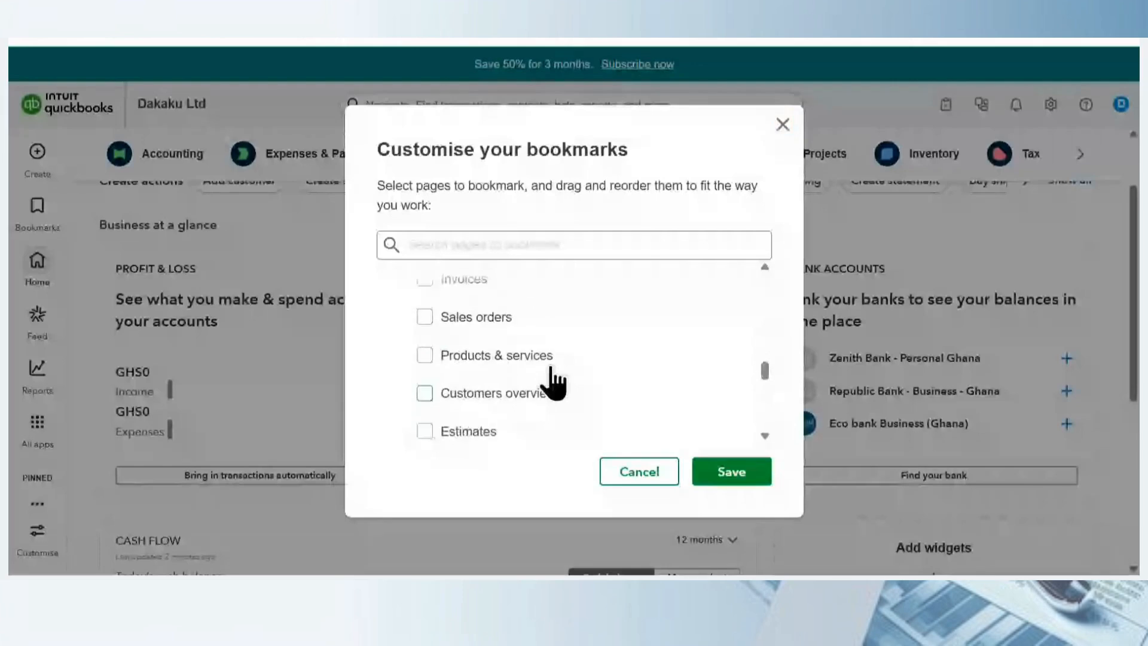
Step: Add the Invoices, Bills, Reconcile and Budgets pages to the bookmarks and save the selection
{"action": "scroll", "coordinate": [538, 395], "scroll_direction": "up", "scroll_amount": 2}
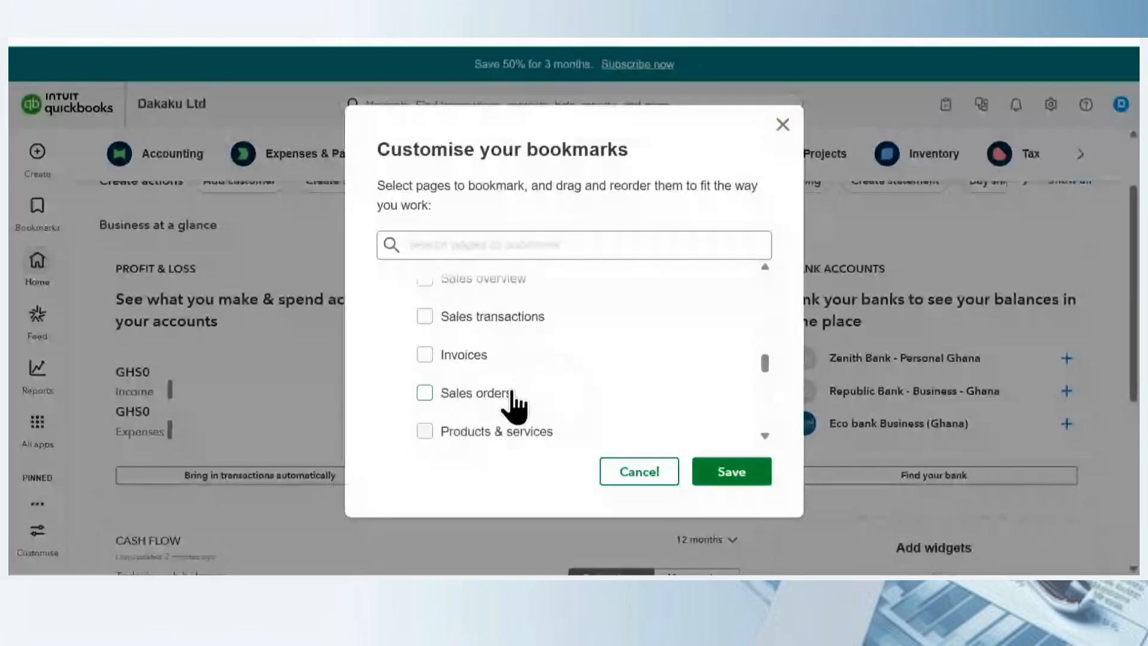
{"action": "left_click", "coordinate": [424, 354]}
{"action": "scroll", "coordinate": [430, 350], "scroll_direction": "up", "scroll_amount": 1}
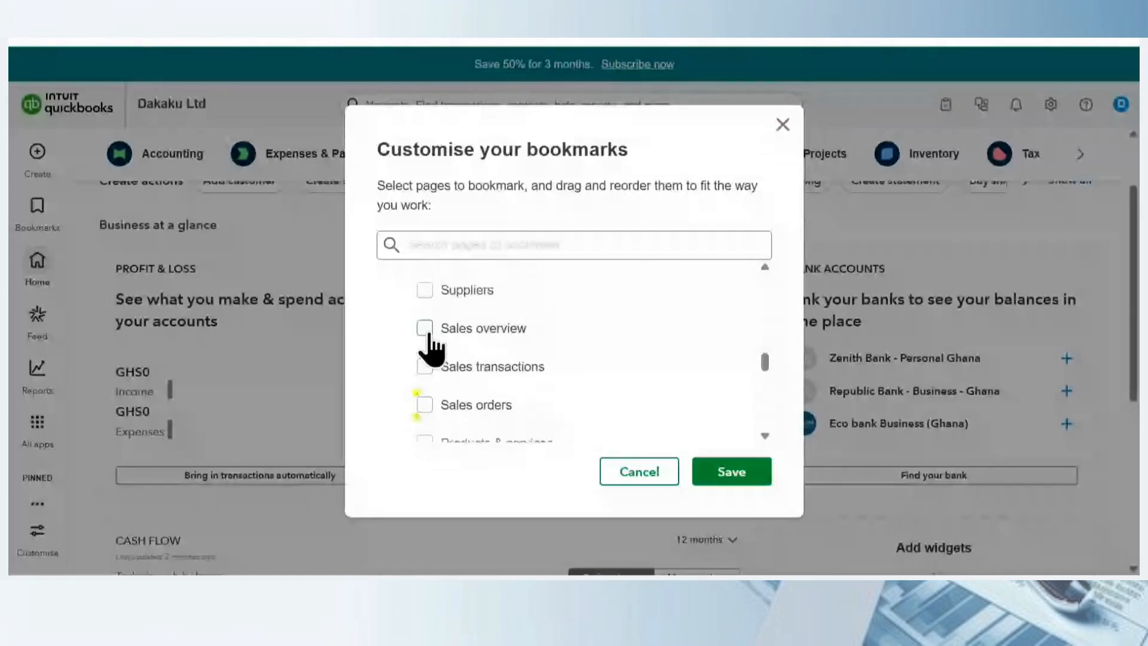
{"action": "scroll", "coordinate": [492, 383], "scroll_direction": "up", "scroll_amount": 3}
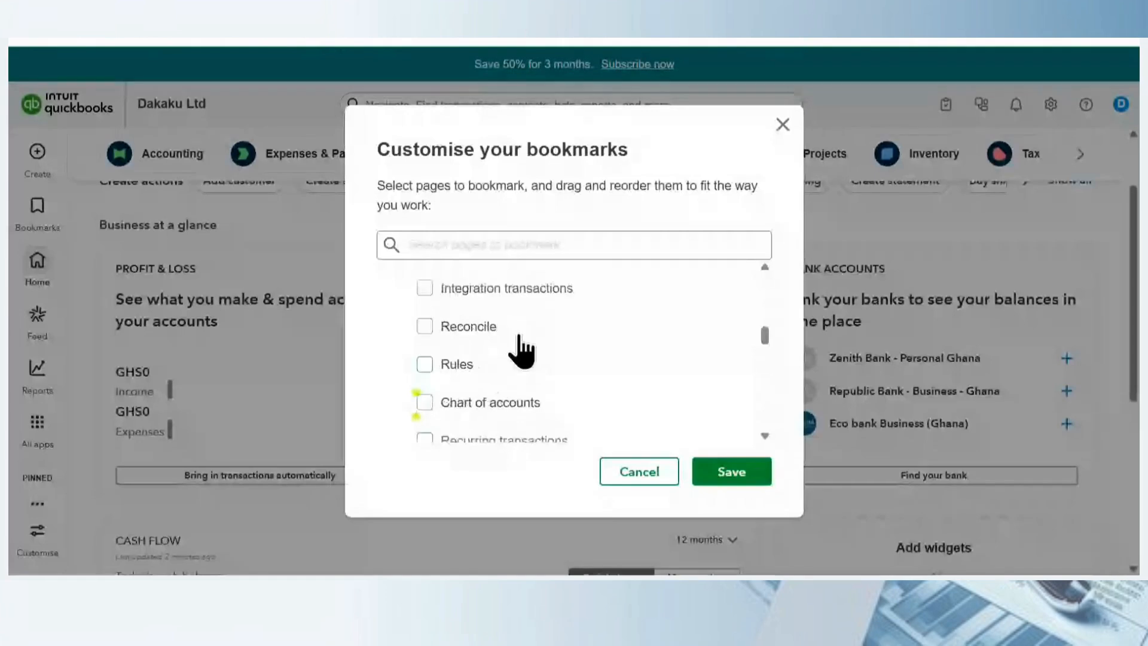
{"action": "left_click", "coordinate": [518, 333]}
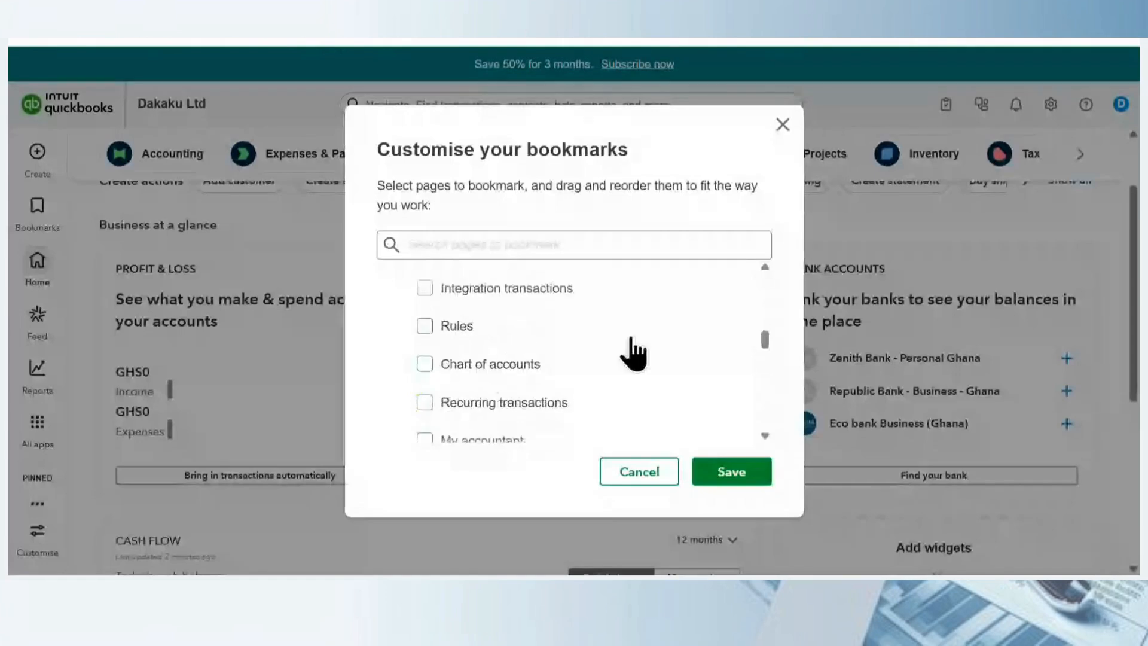
{"action": "scroll", "coordinate": [632, 353], "scroll_direction": "up", "scroll_amount": 2}
{"action": "left_click", "coordinate": [425, 389]}
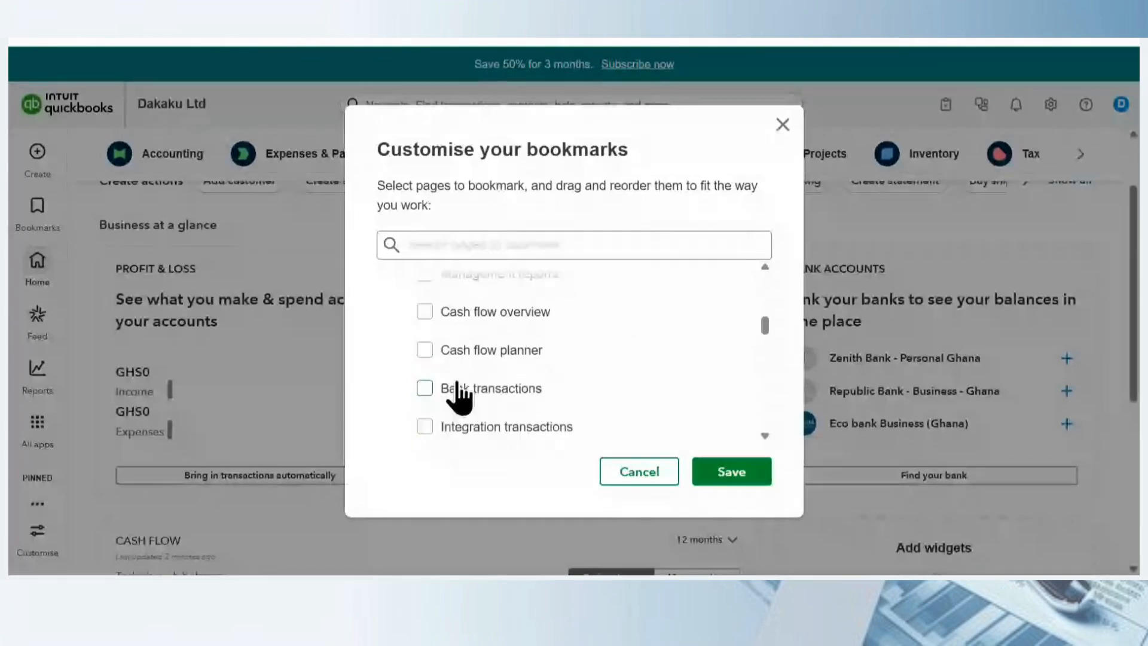
{"action": "left_click", "coordinate": [424, 363]}
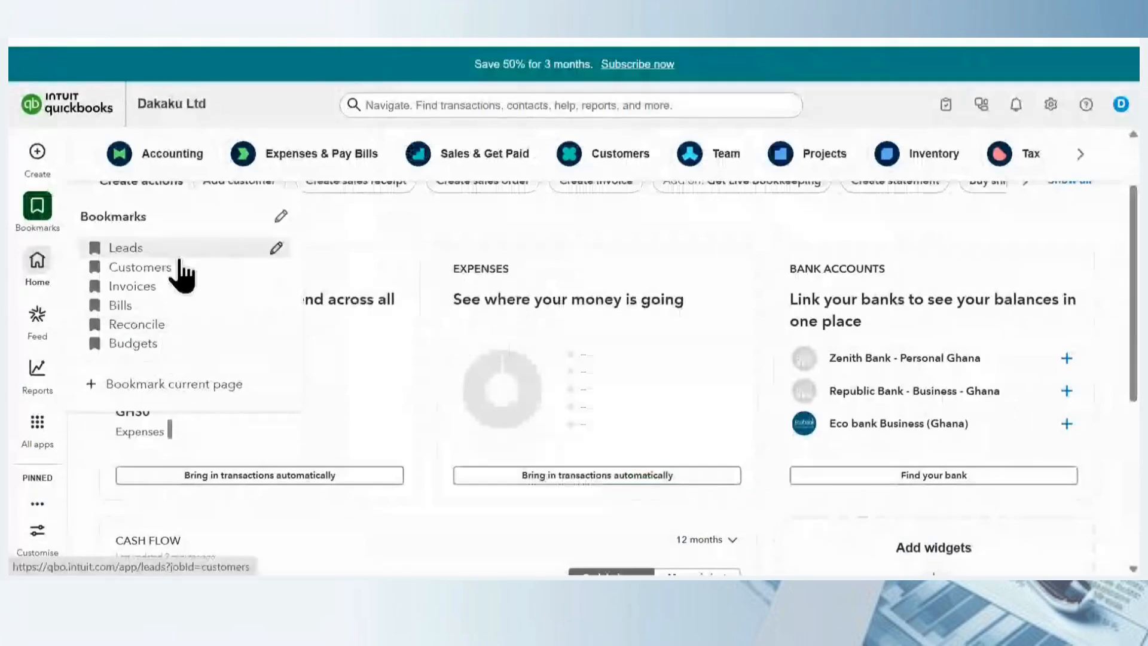
Step: Bookmark the Inventory page directly from the Inventory section of the full app list
{"action": "mouse_move", "coordinate": [45, 447]}
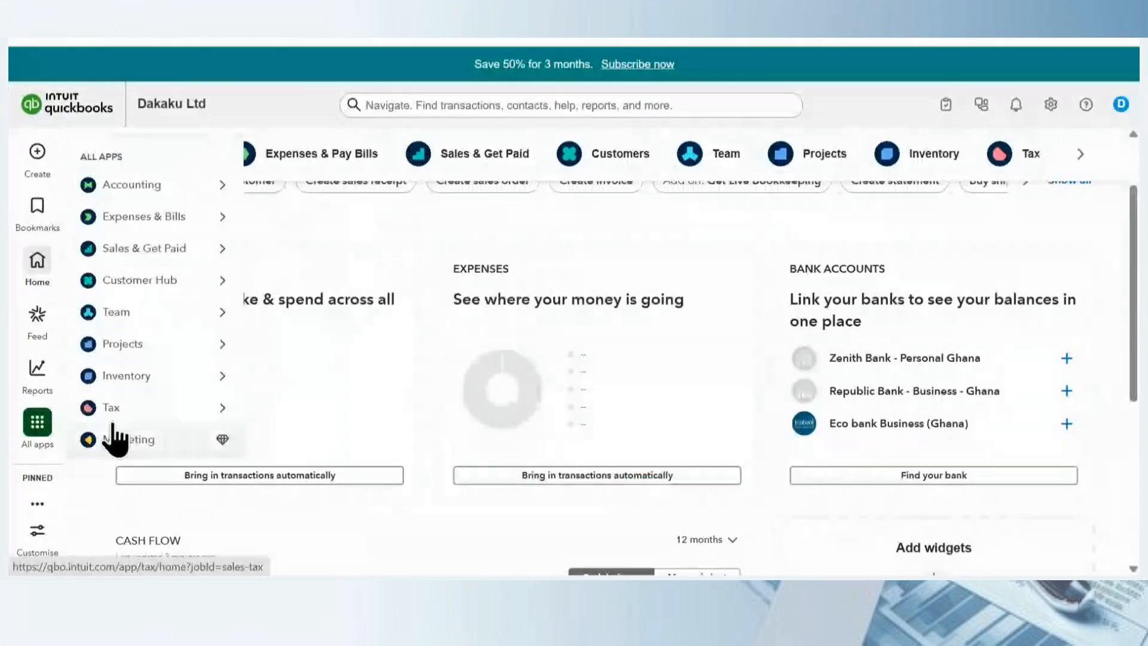
{"action": "mouse_move", "coordinate": [132, 184]}
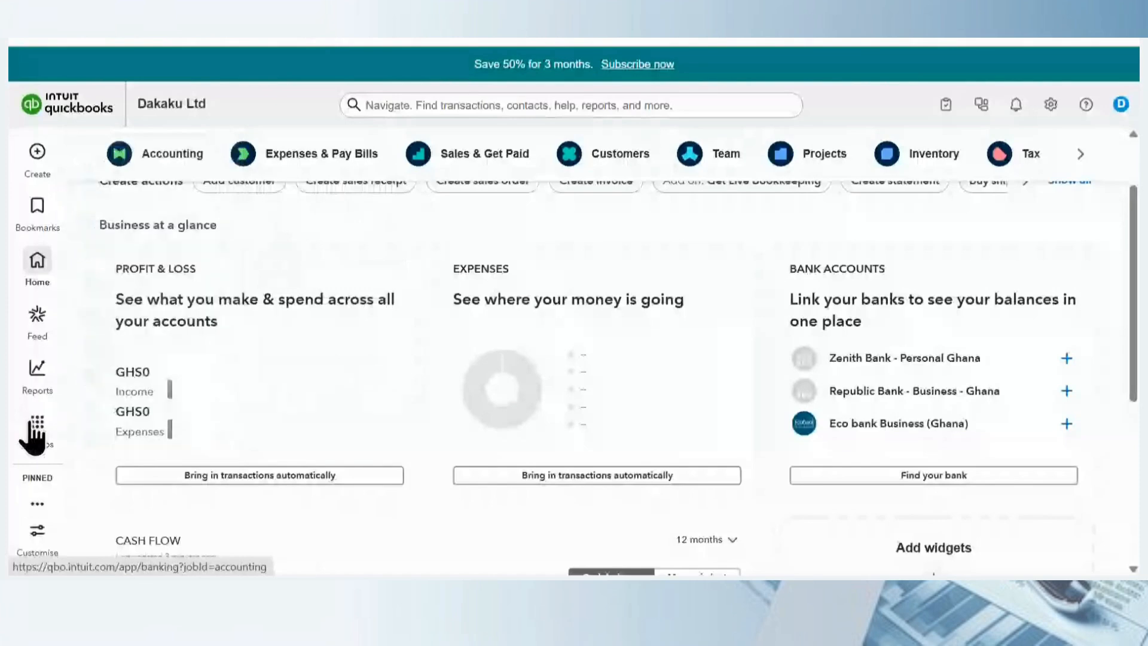
{"action": "mouse_move", "coordinate": [36, 421]}
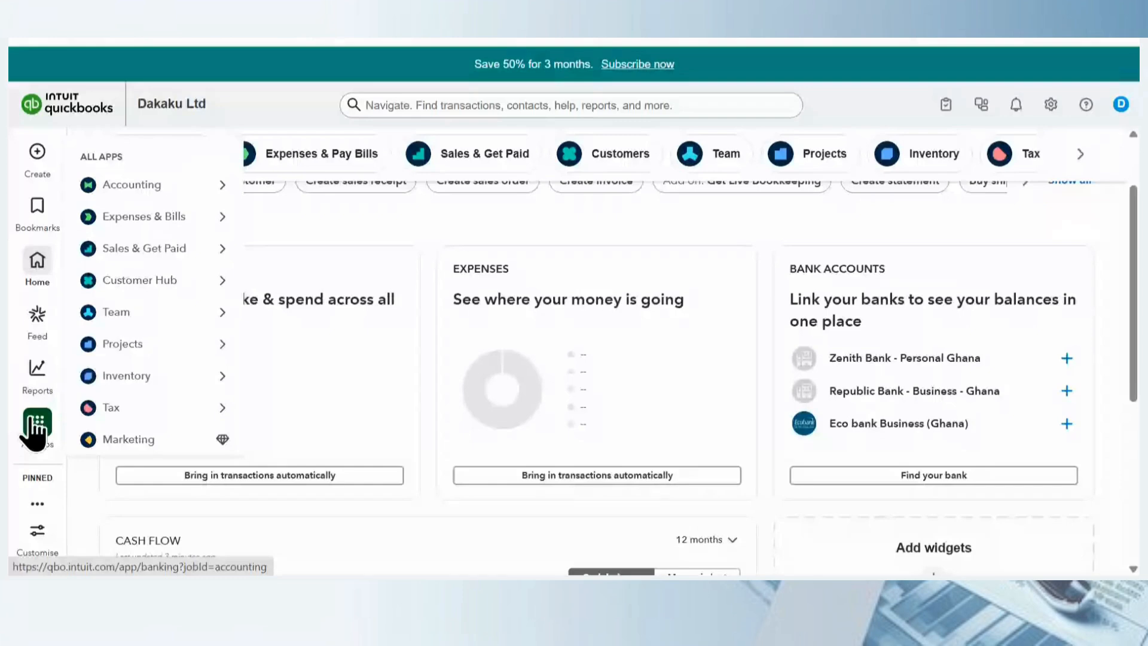
{"action": "mouse_move", "coordinate": [40, 209]}
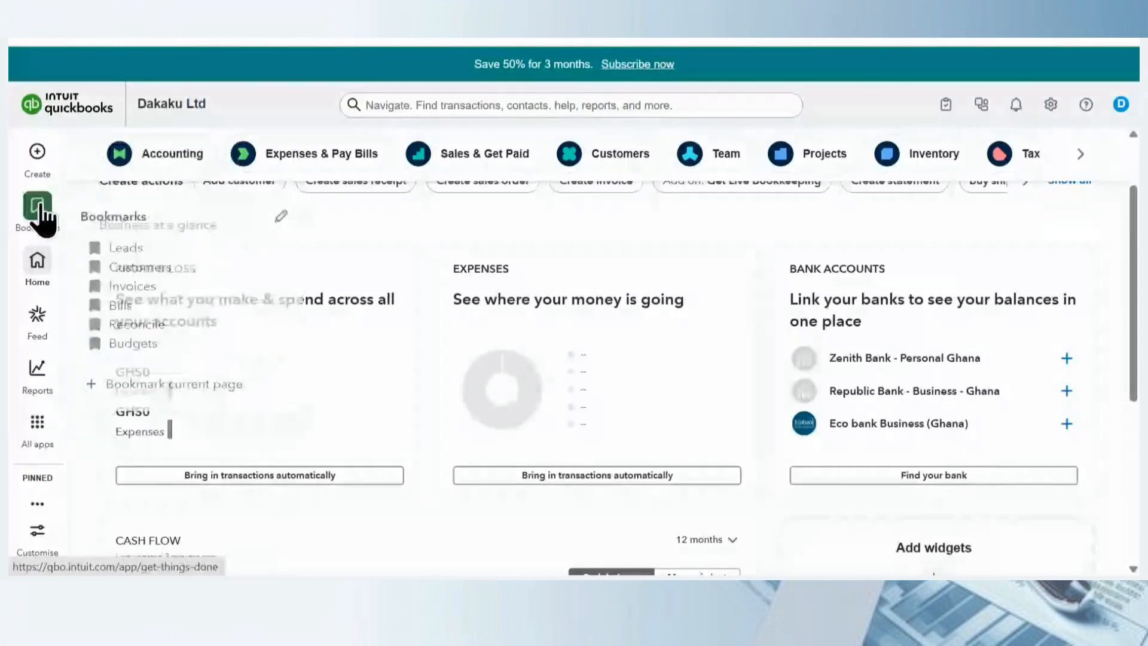
{"action": "mouse_move", "coordinate": [47, 399]}
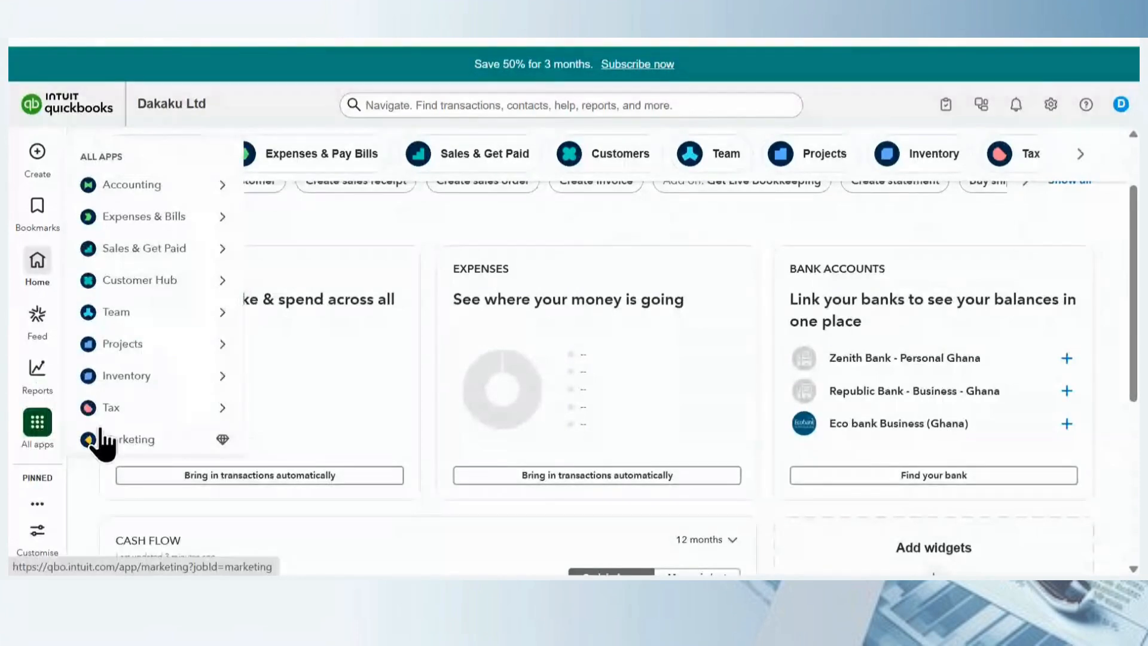
{"action": "mouse_move", "coordinate": [220, 377]}
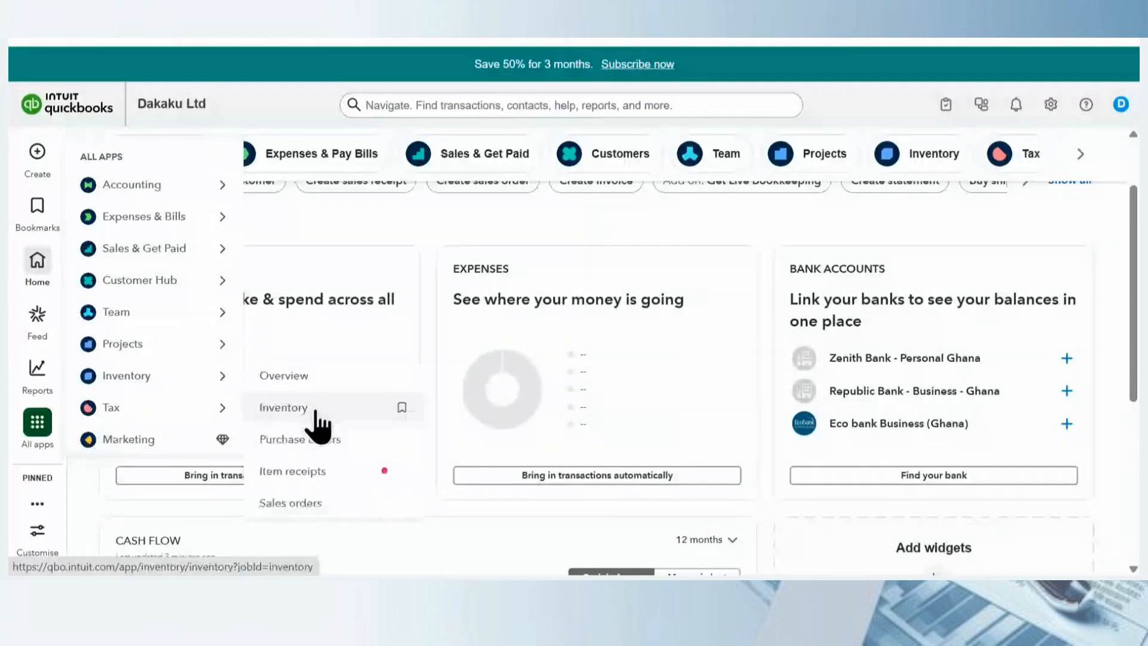
{"action": "left_click", "coordinate": [402, 408]}
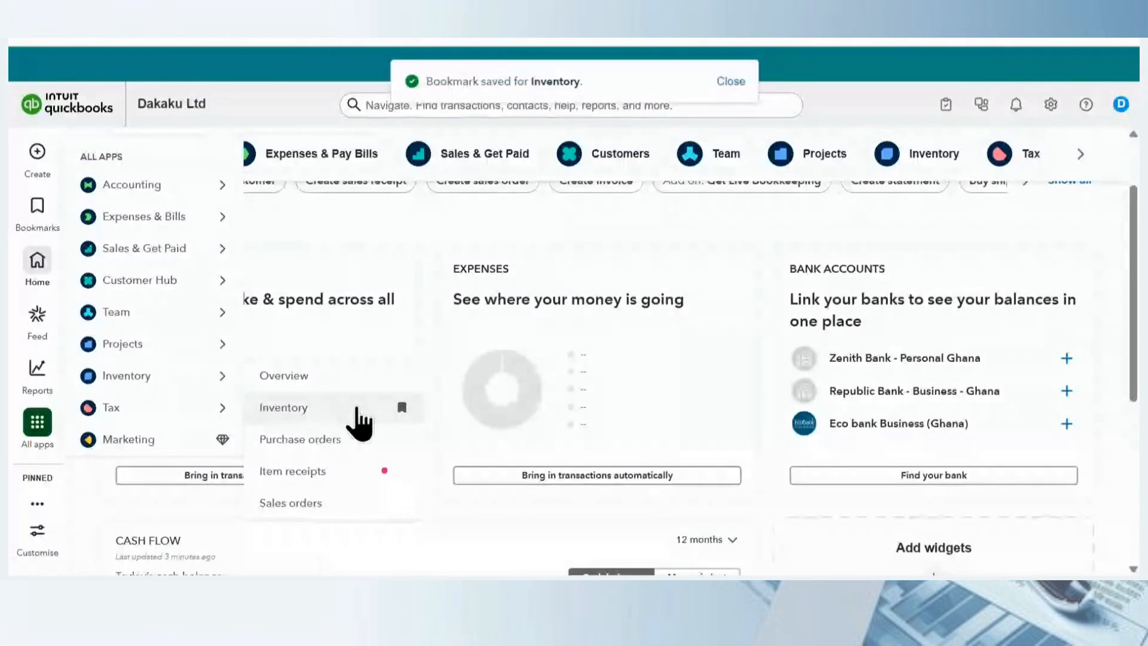
Step: Look through the bookmark customisation list and try to reorder the Inventory bookmark
{"action": "left_click", "coordinate": [37, 207]}
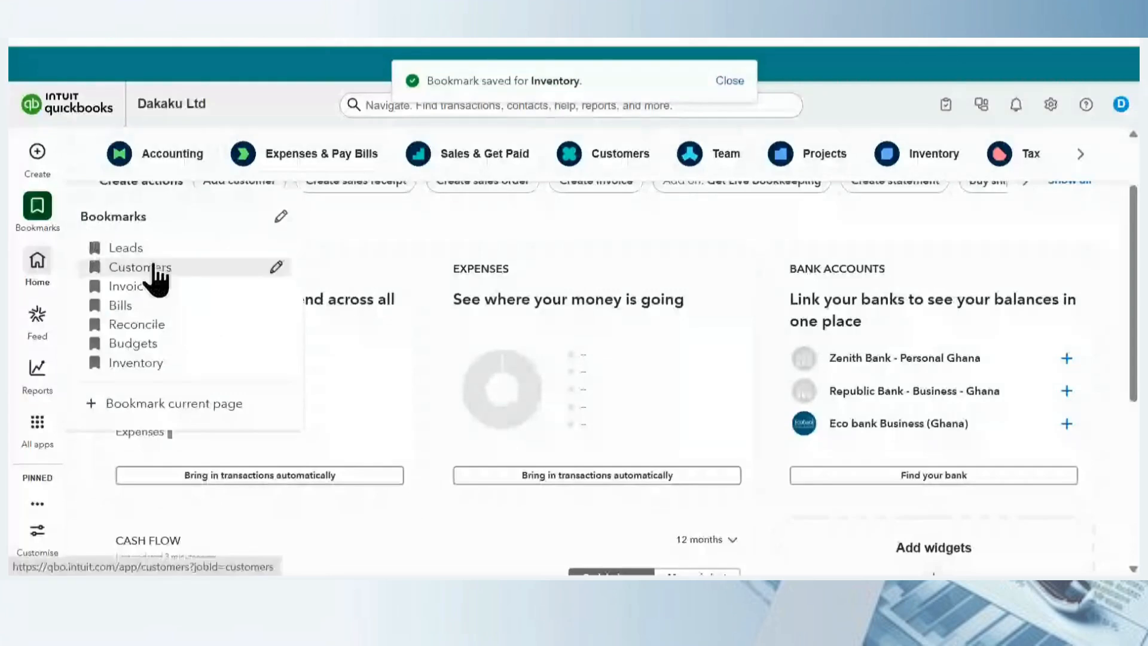
{"action": "left_click", "coordinate": [281, 216]}
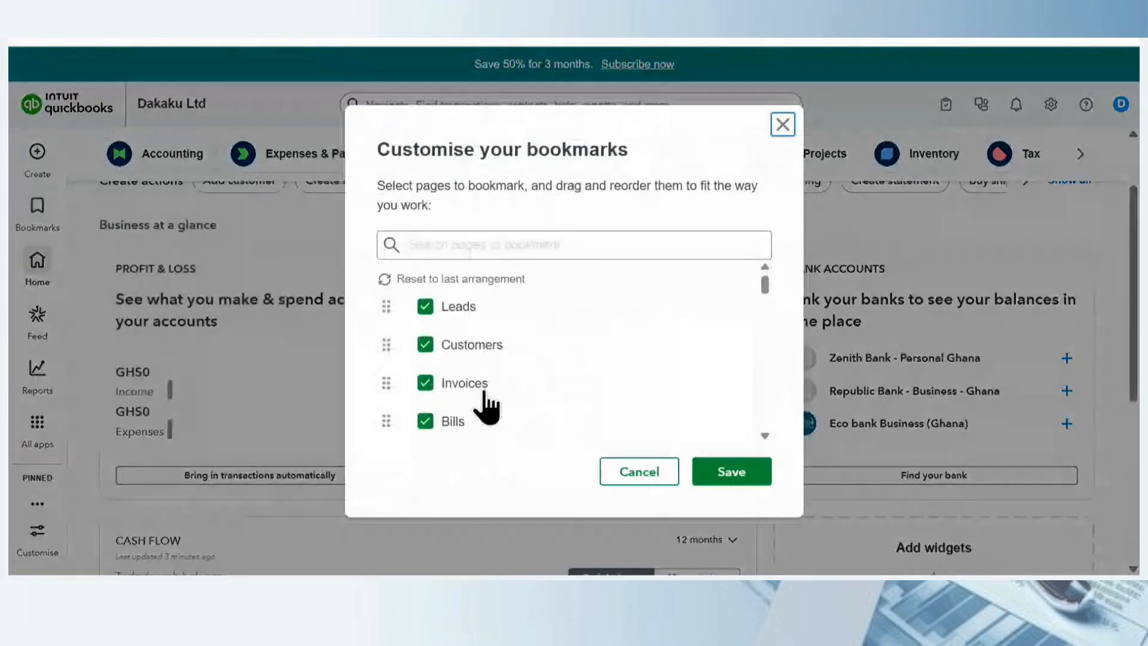
{"action": "scroll", "coordinate": [487, 407], "scroll_direction": "down", "scroll_amount": 5}
{"action": "scroll", "coordinate": [487, 407], "scroll_direction": "down", "scroll_amount": 5}
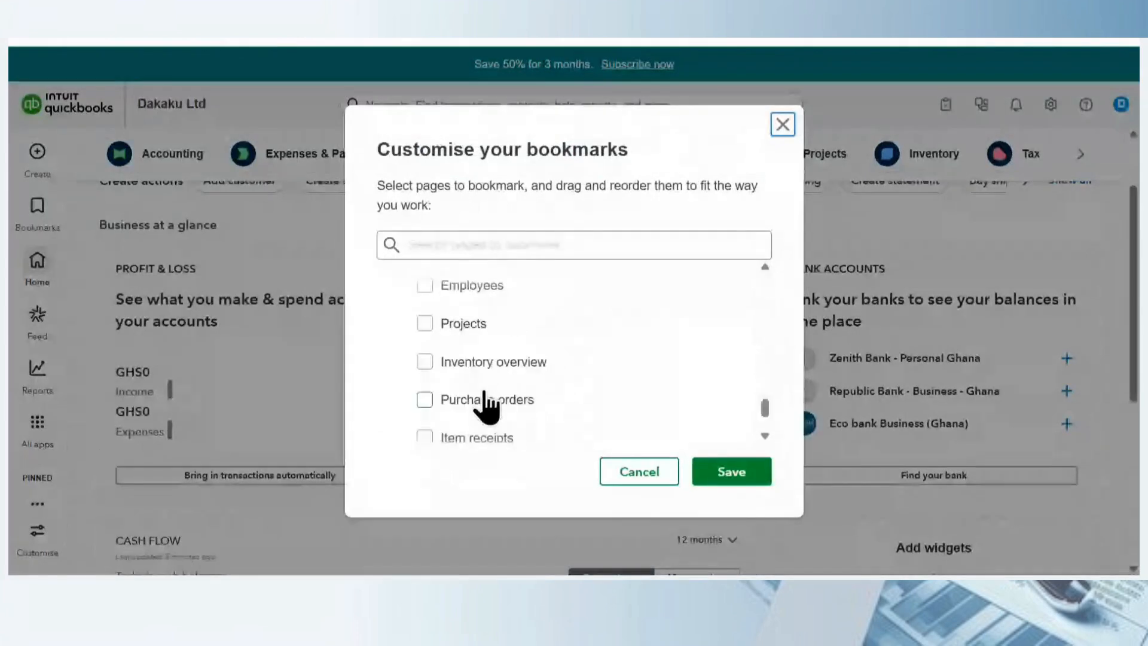
{"action": "scroll", "coordinate": [488, 407], "scroll_direction": "up", "scroll_amount": 8}
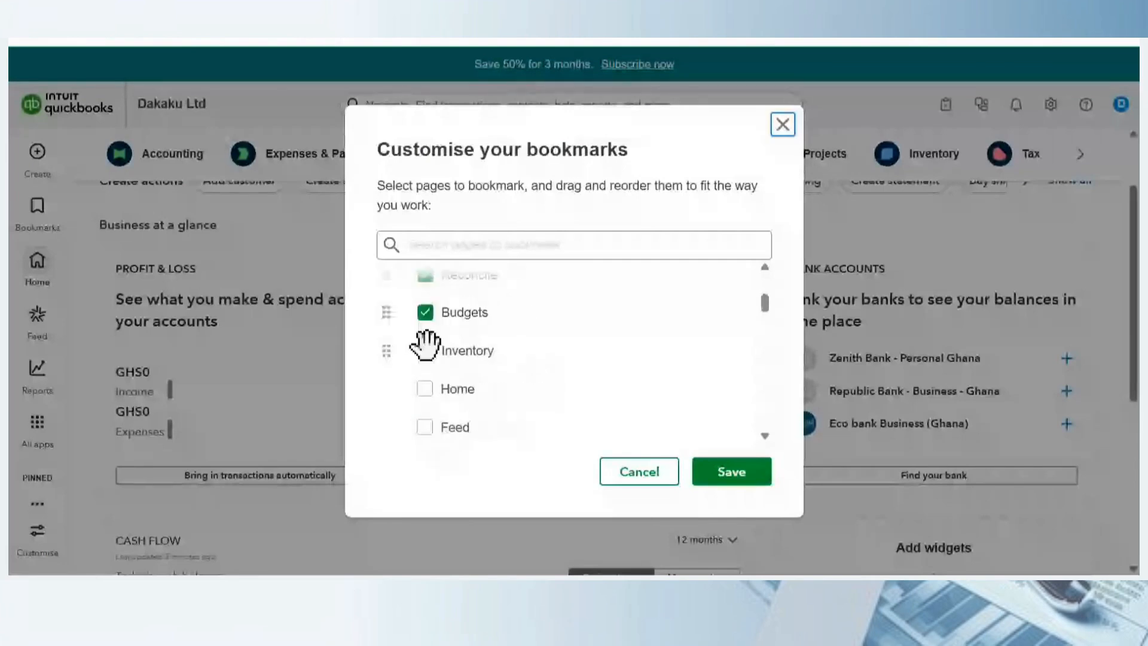
{"action": "left_click", "coordinate": [425, 347]}
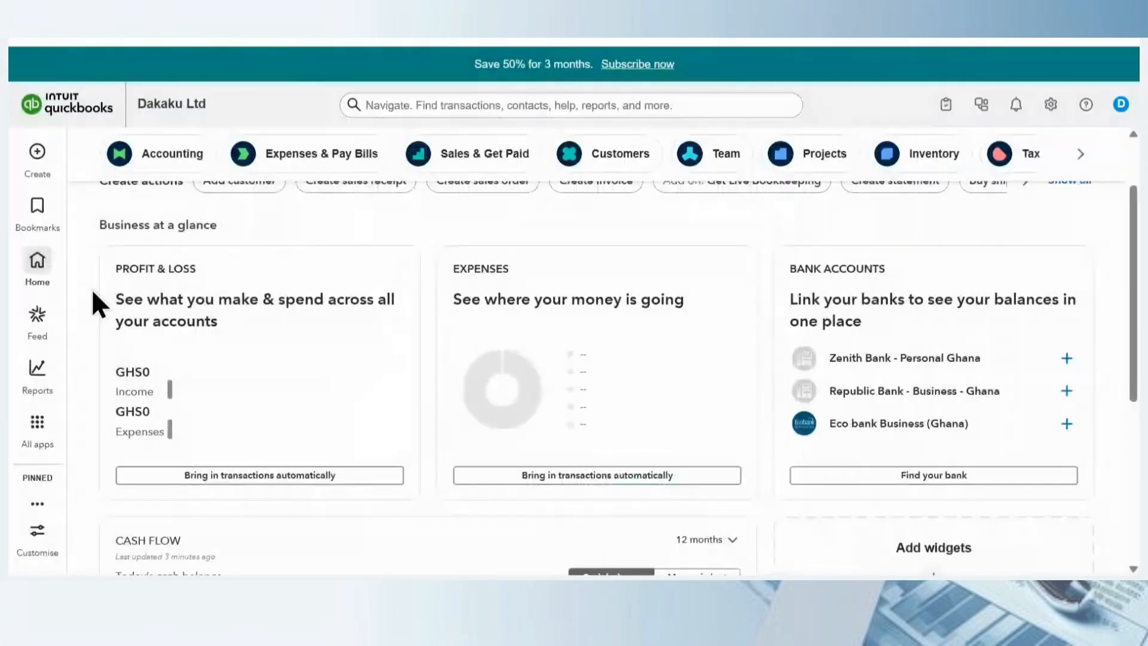
Step: Move the Inventory bookmark above Leads, save the arrangement, and check the order of the bookmarks
{"action": "left_click", "coordinate": [37, 206]}
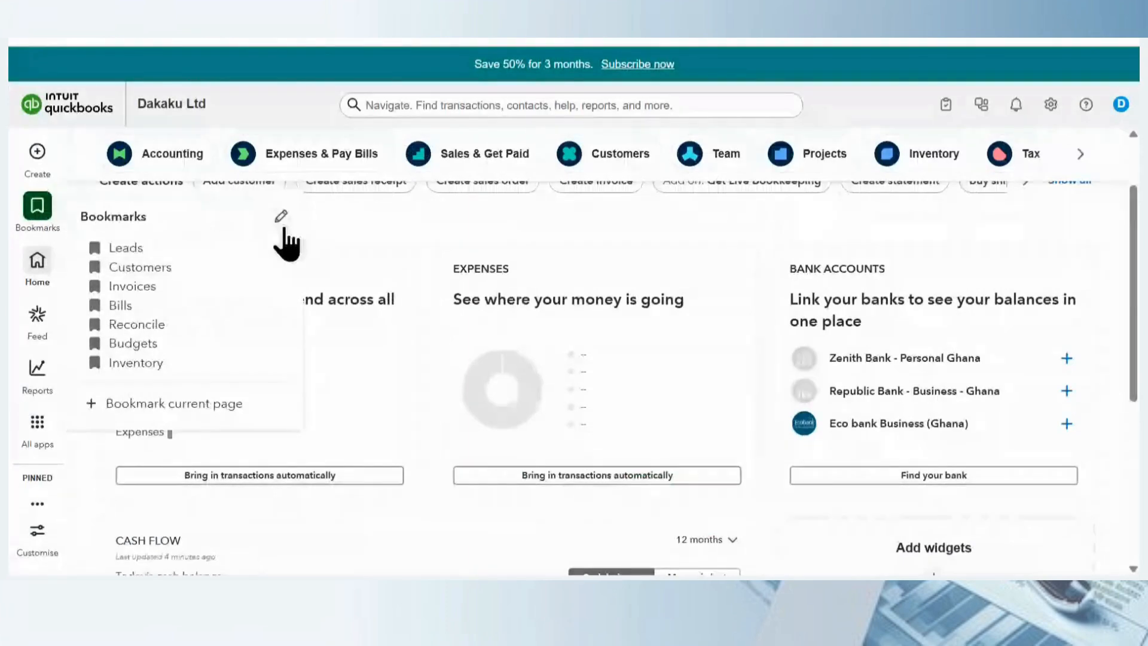
{"action": "left_click", "coordinate": [133, 366]}
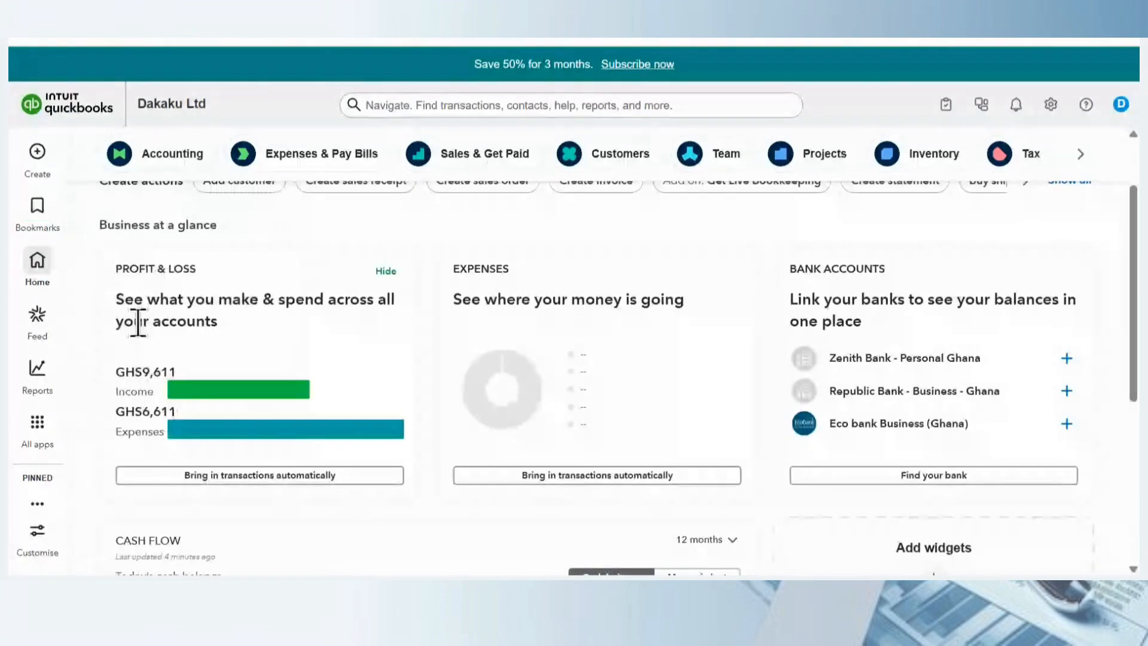
{"action": "mouse_move", "coordinate": [38, 209]}
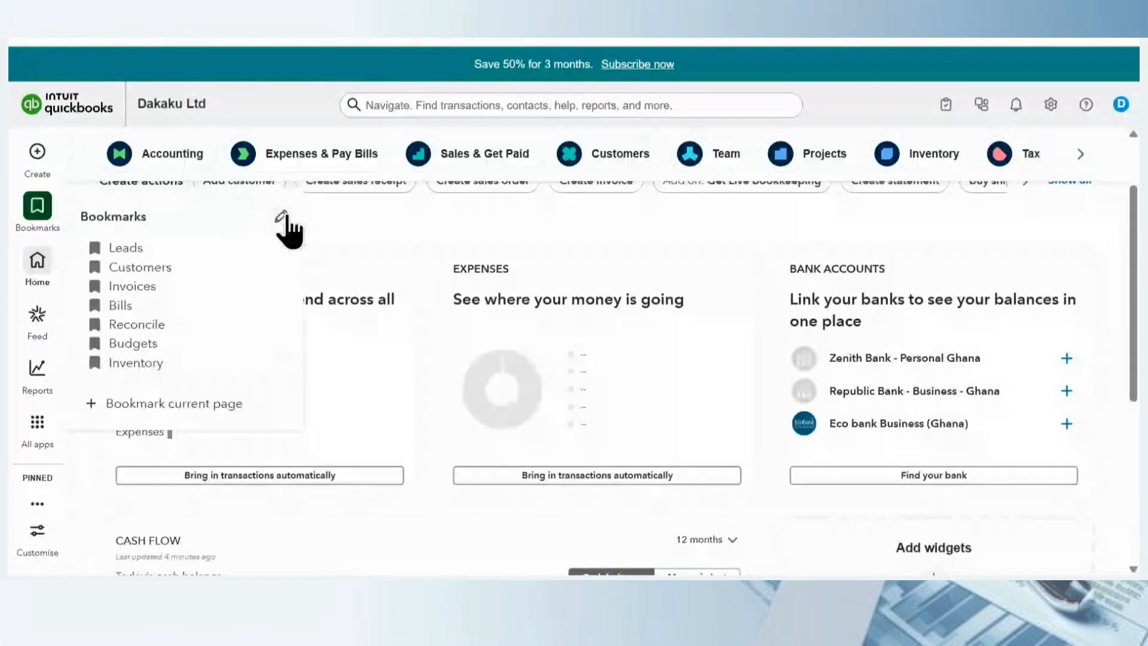
{"action": "left_click", "coordinate": [281, 217]}
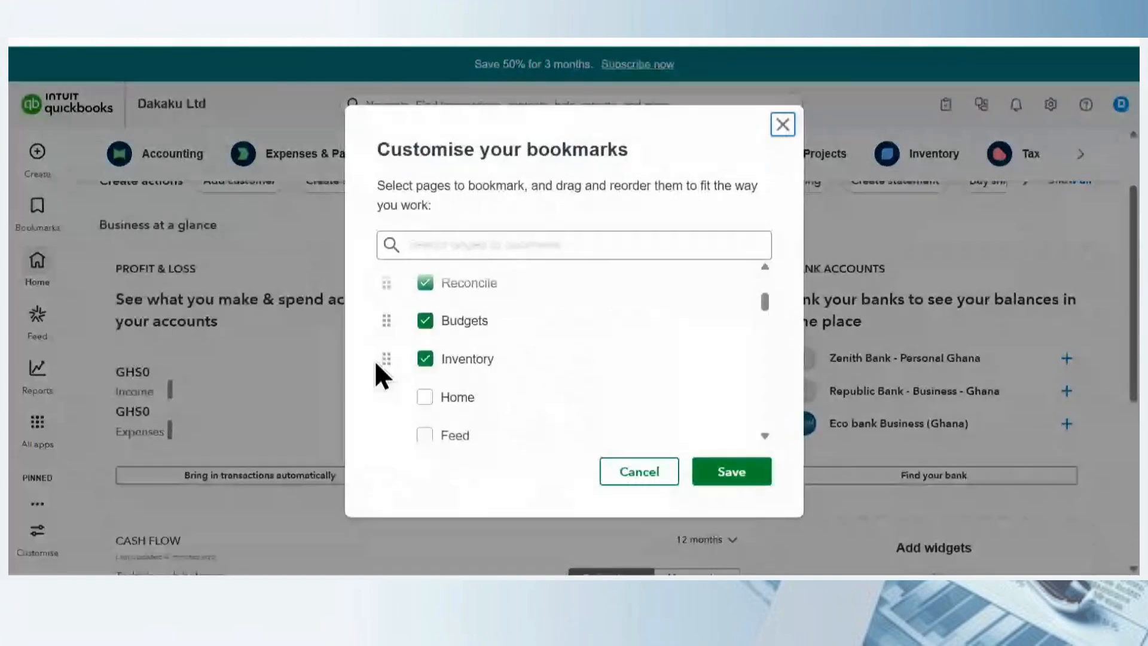
{"action": "left_click_drag", "start_coordinate": [376, 364], "coordinate": [393, 248]}
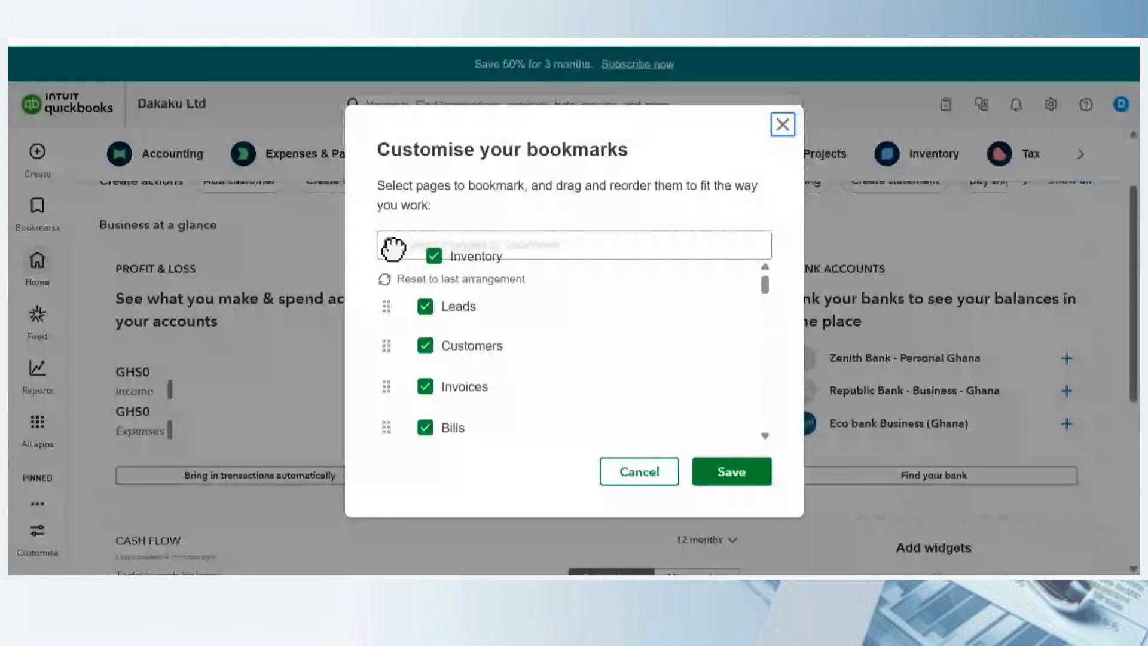
{"action": "left_click_drag", "start_coordinate": [394, 248], "coordinate": [457, 314]}
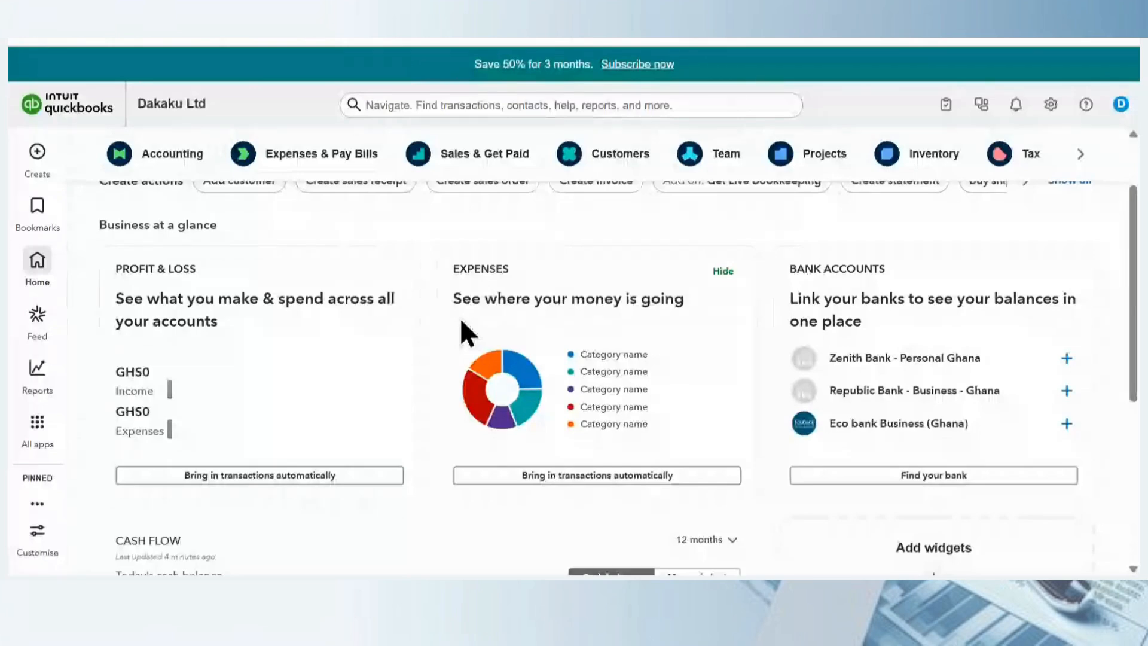
{"action": "left_click", "coordinate": [22, 225]}
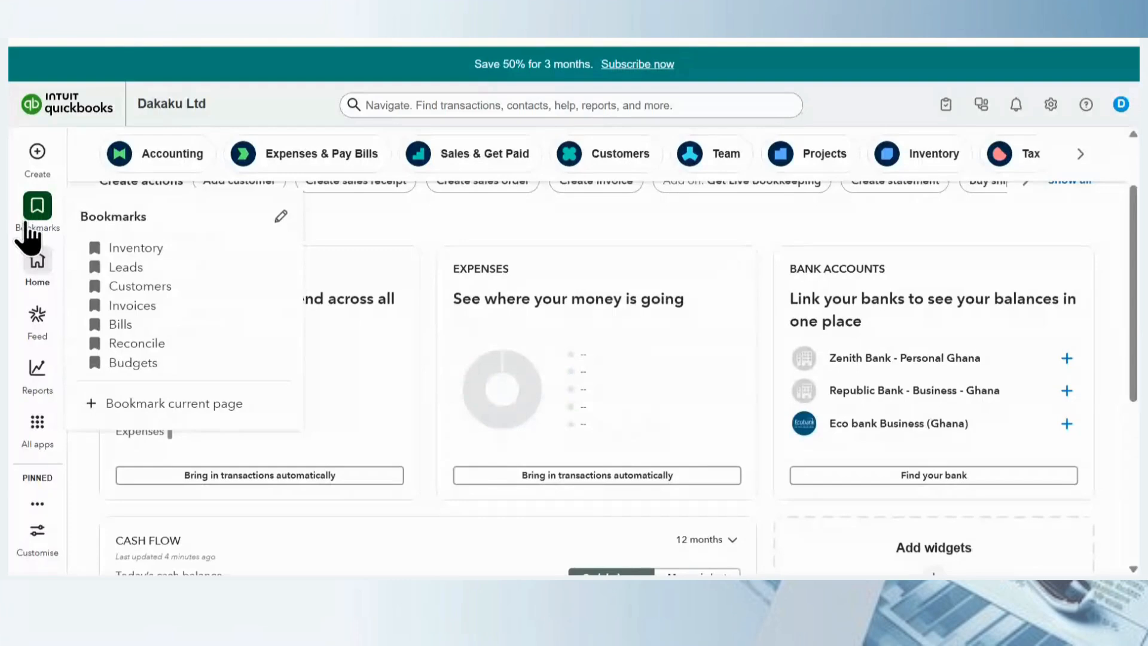
Step: Open the Inventory page from its bookmark and return to the homepage
{"action": "left_click", "coordinate": [27, 223]}
{"action": "left_click", "coordinate": [37, 504]}
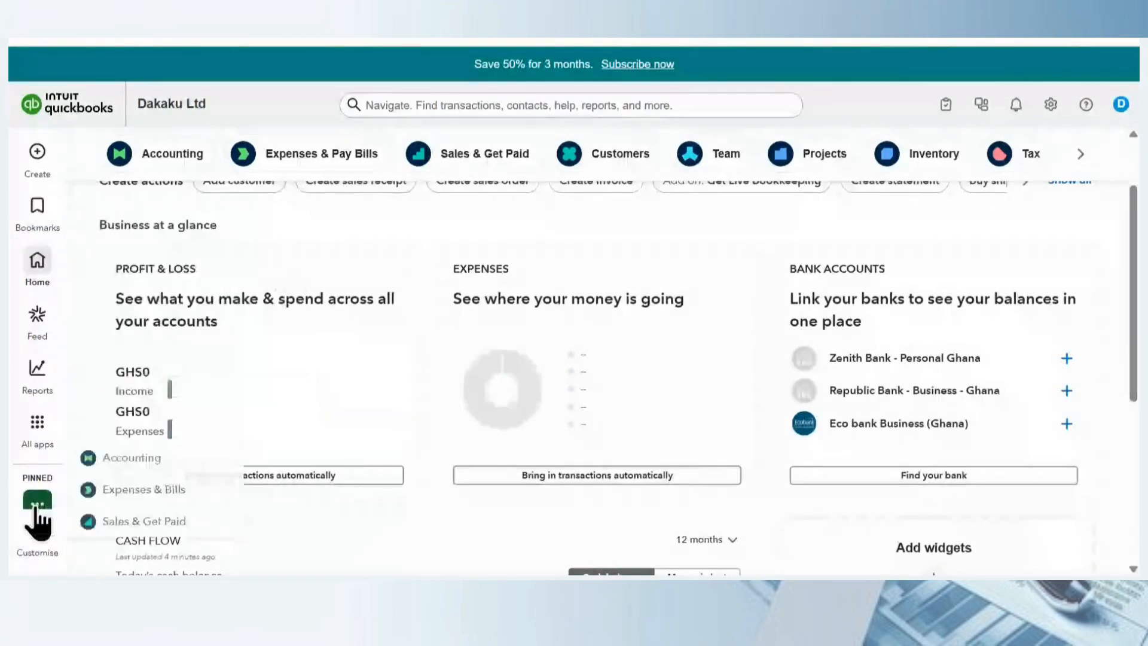
{"action": "left_click", "coordinate": [40, 207]}
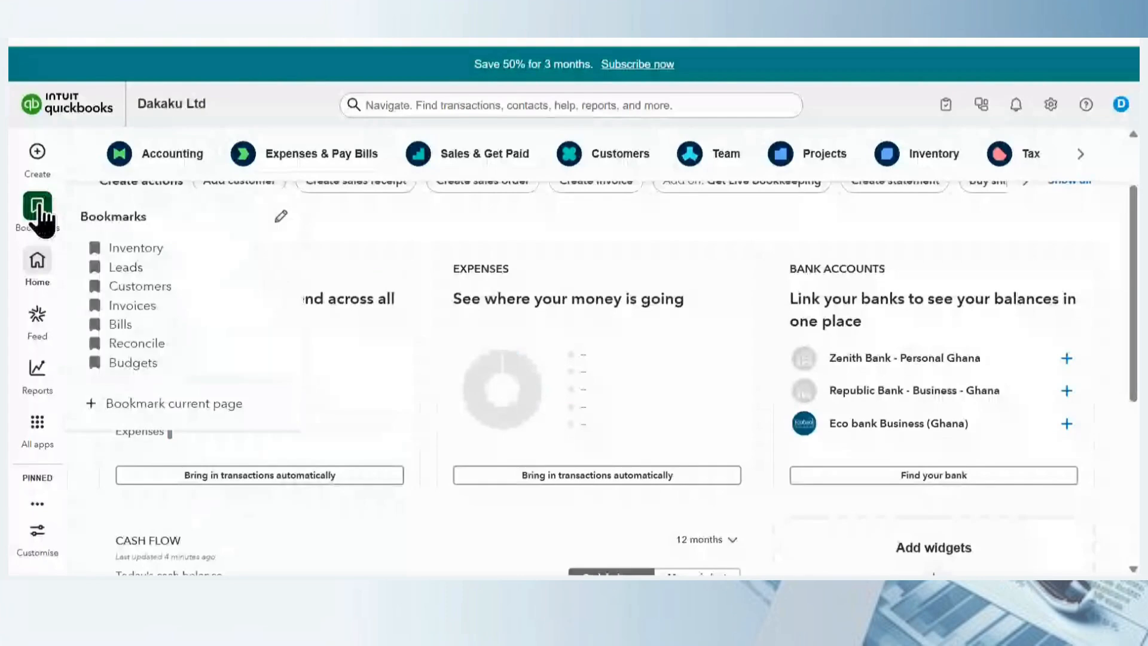
{"action": "left_click", "coordinate": [188, 261]}
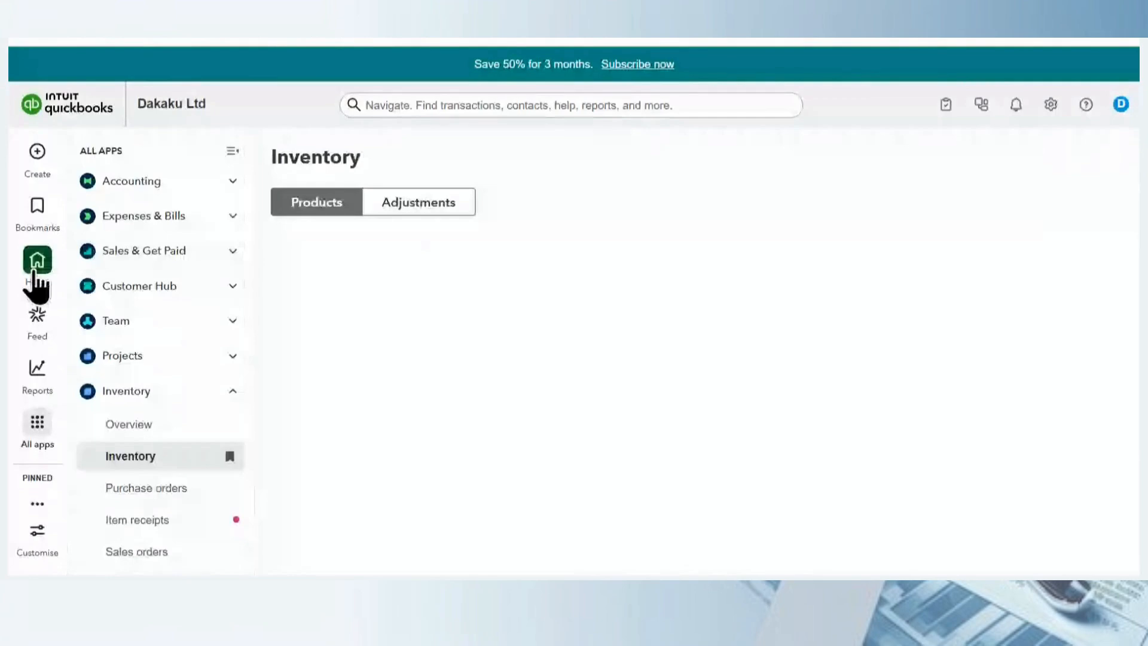
{"action": "left_click", "coordinate": [37, 263]}
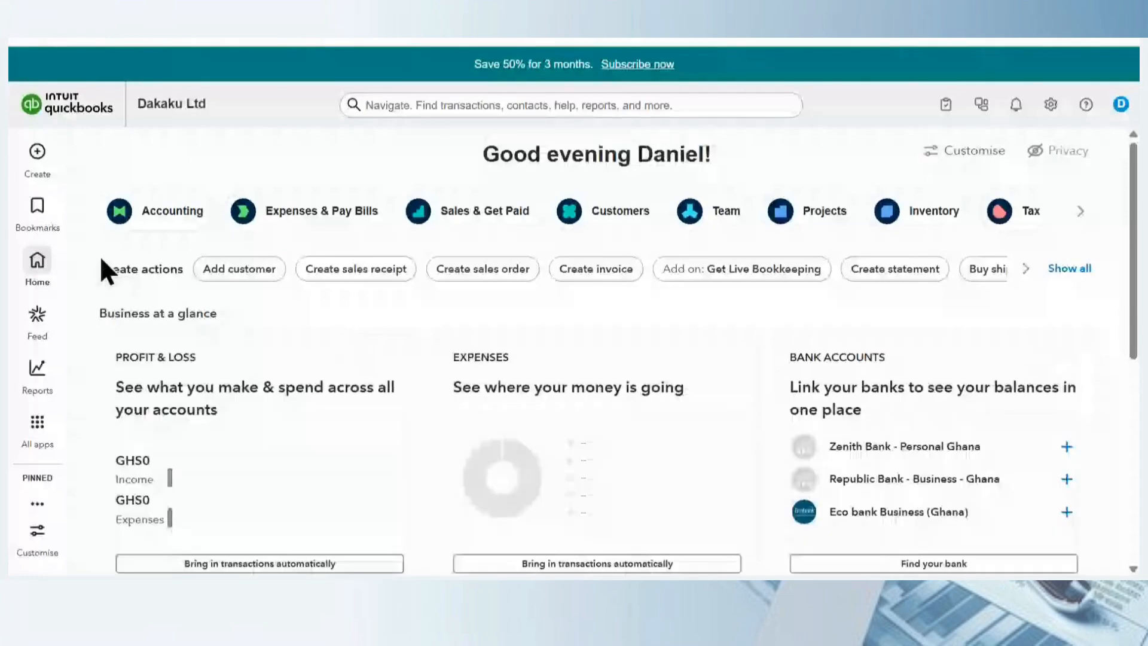
Step: Look over the homepage and the available report types, and open the Business Feed
{"action": "scroll", "coordinate": [389, 350], "scroll_direction": "down", "scroll_amount": 4}
{"action": "mouse_move", "coordinate": [57, 339]}
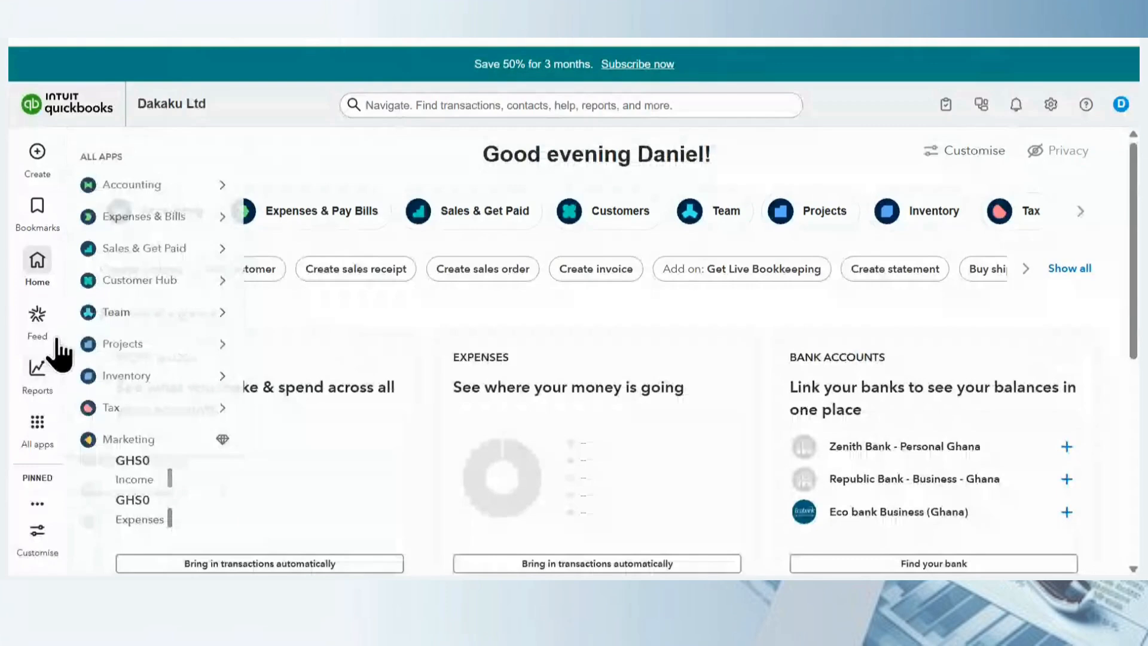
{"action": "mouse_move", "coordinate": [39, 382]}
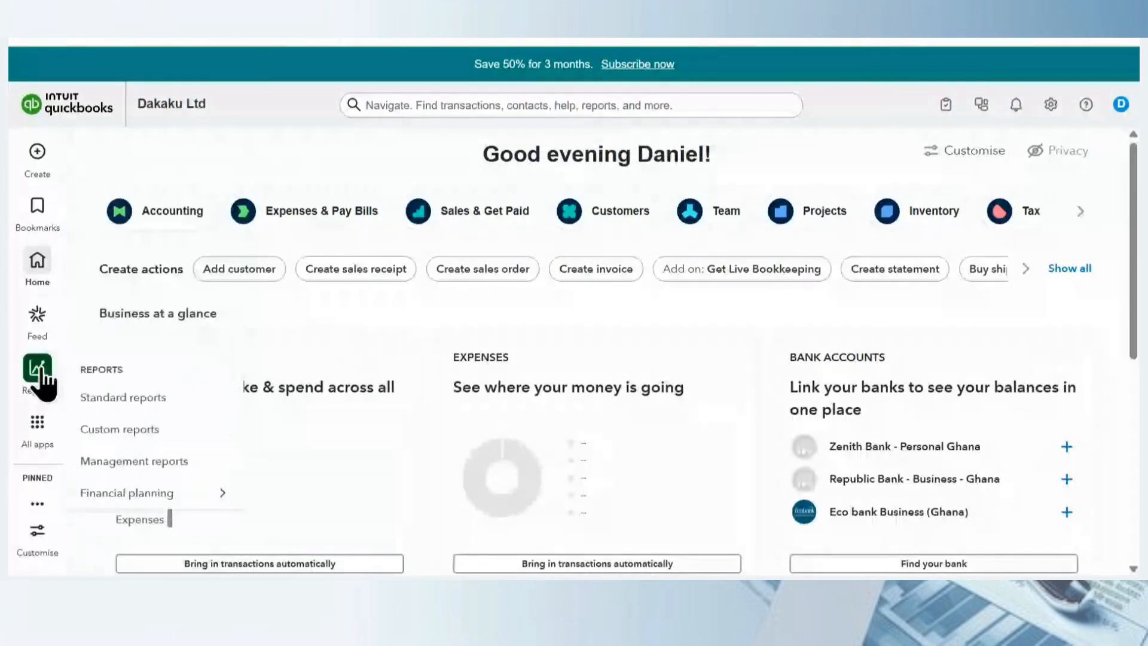
{"action": "left_click", "coordinate": [37, 323]}
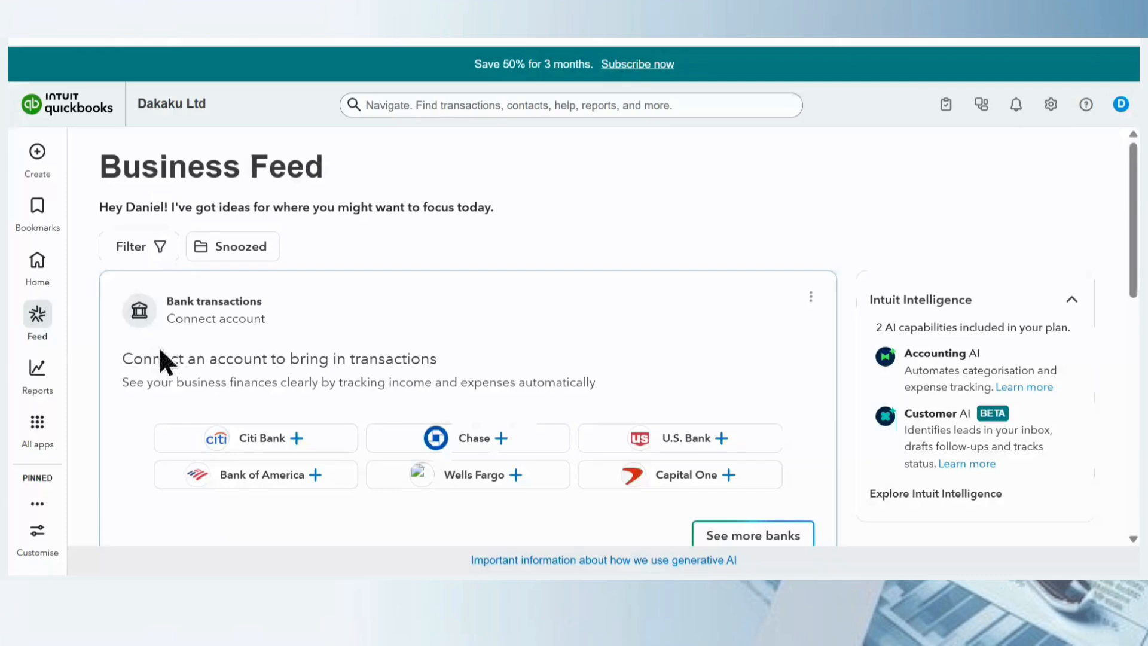
Step: Open the Standard reports page and look through the financial planning options and the Favourites and Business overview reports
{"action": "mouse_move", "coordinate": [20, 376]}
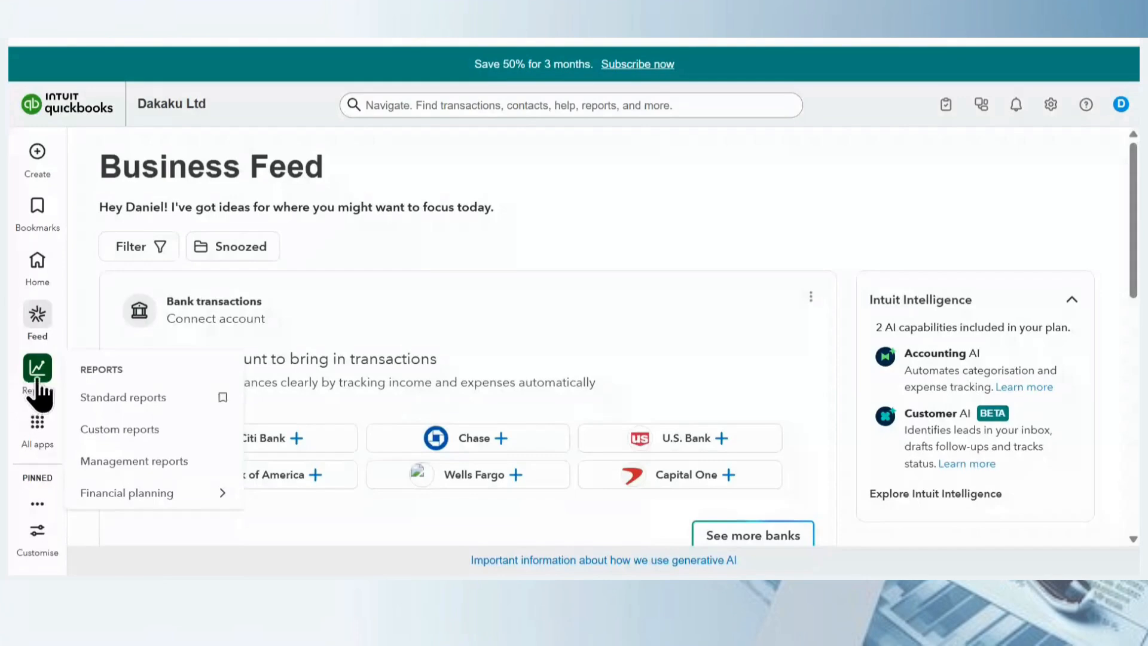
{"action": "left_click", "coordinate": [37, 379]}
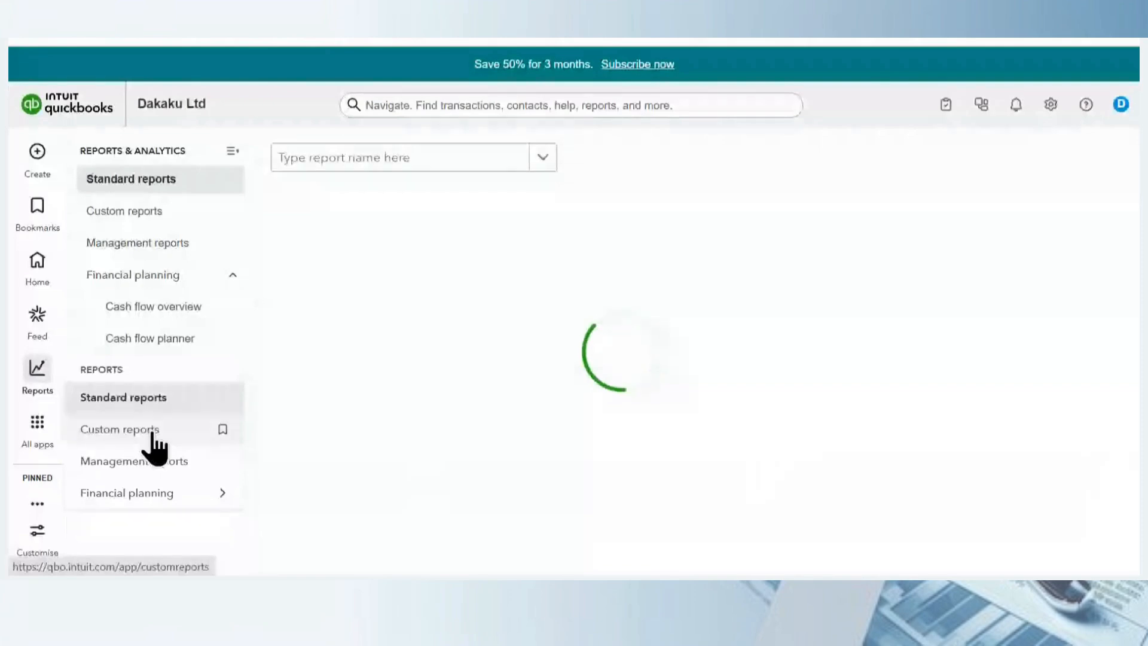
{"action": "mouse_move", "coordinate": [157, 492]}
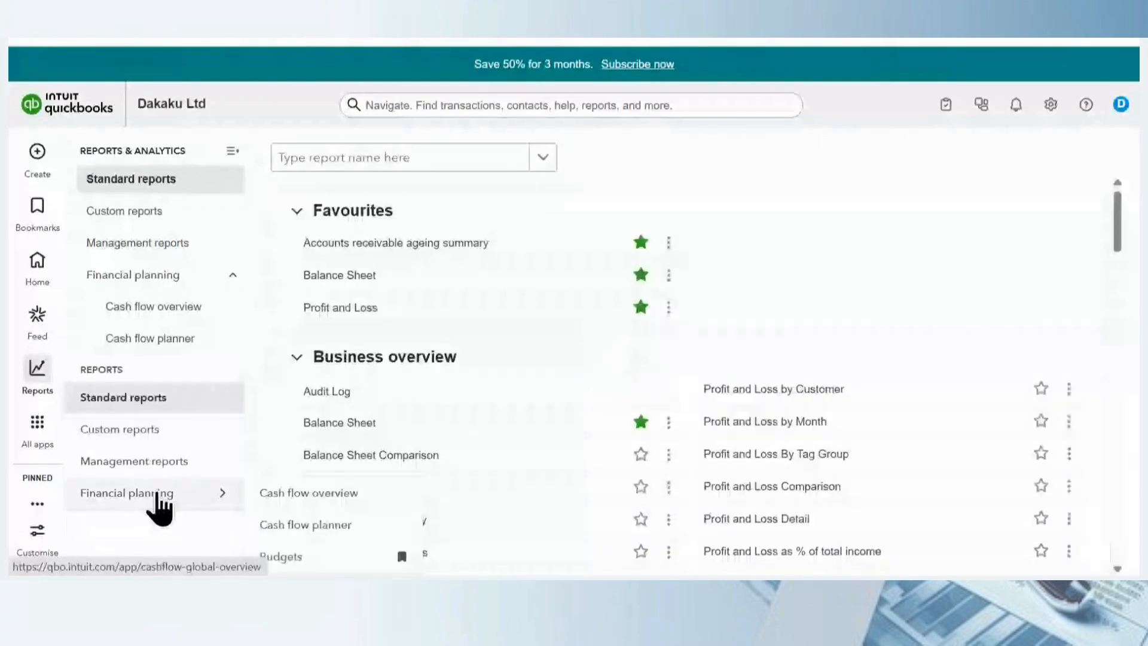
{"action": "scroll", "coordinate": [494, 342], "scroll_direction": "down", "scroll_amount": 3}
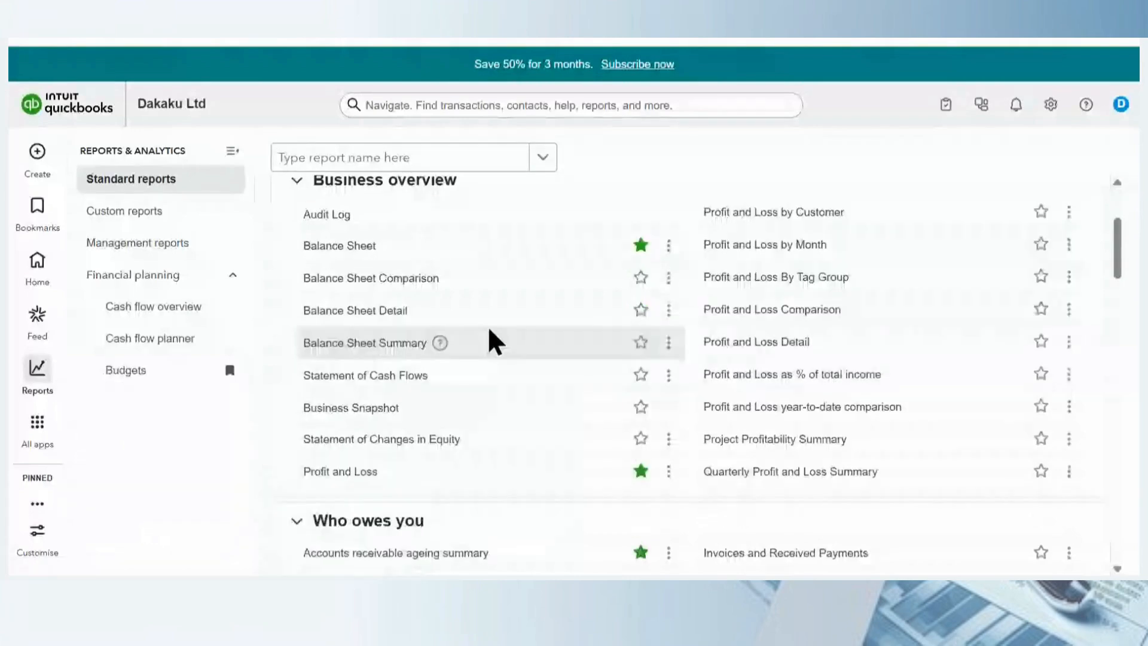
{"action": "scroll", "coordinate": [494, 342], "scroll_direction": "up", "scroll_amount": 3}
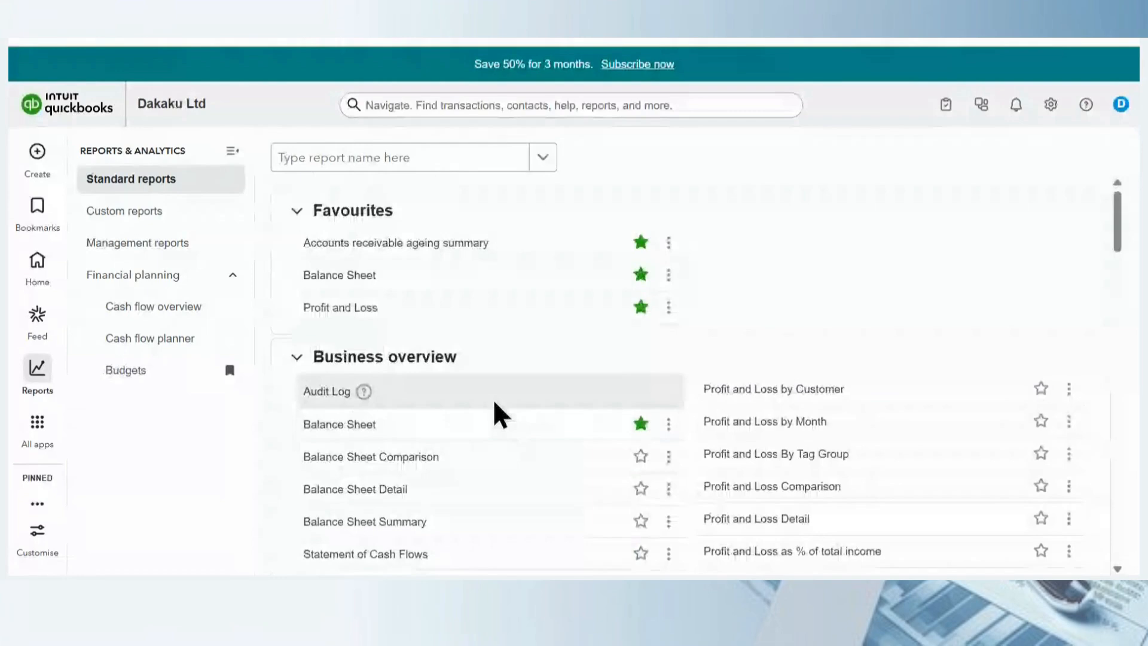
Step: Go back to the homepage, look through the Customer Hub and Accounting apps, and open Accounting's Bank transactions page
{"action": "mouse_move", "coordinate": [21, 425]}
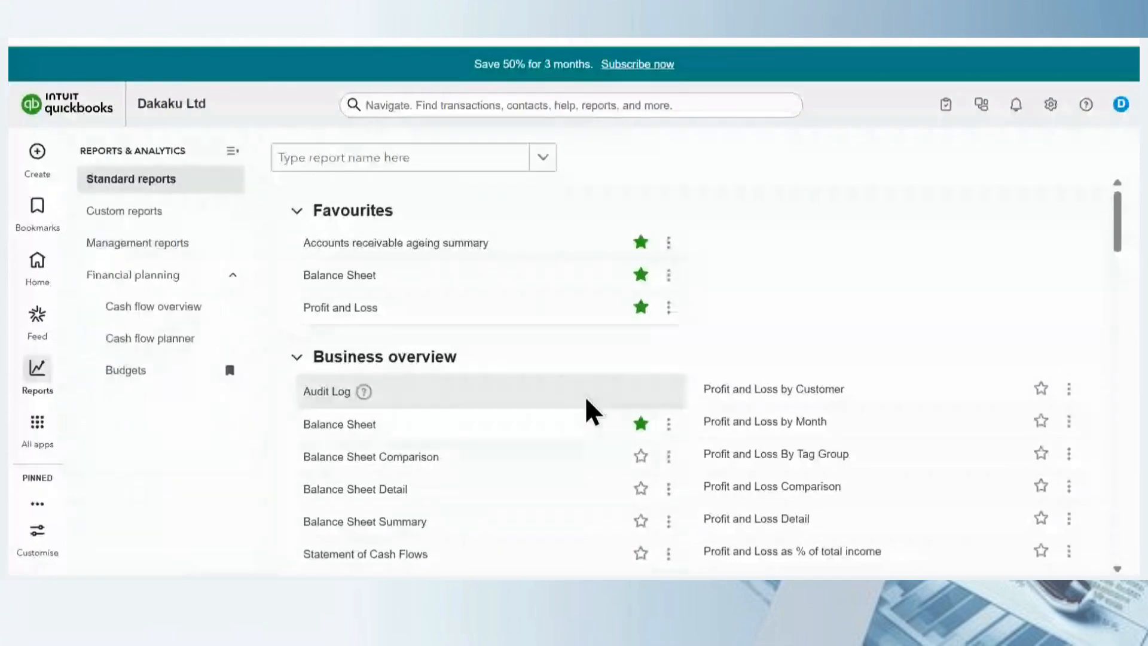
{"action": "mouse_move", "coordinate": [42, 445]}
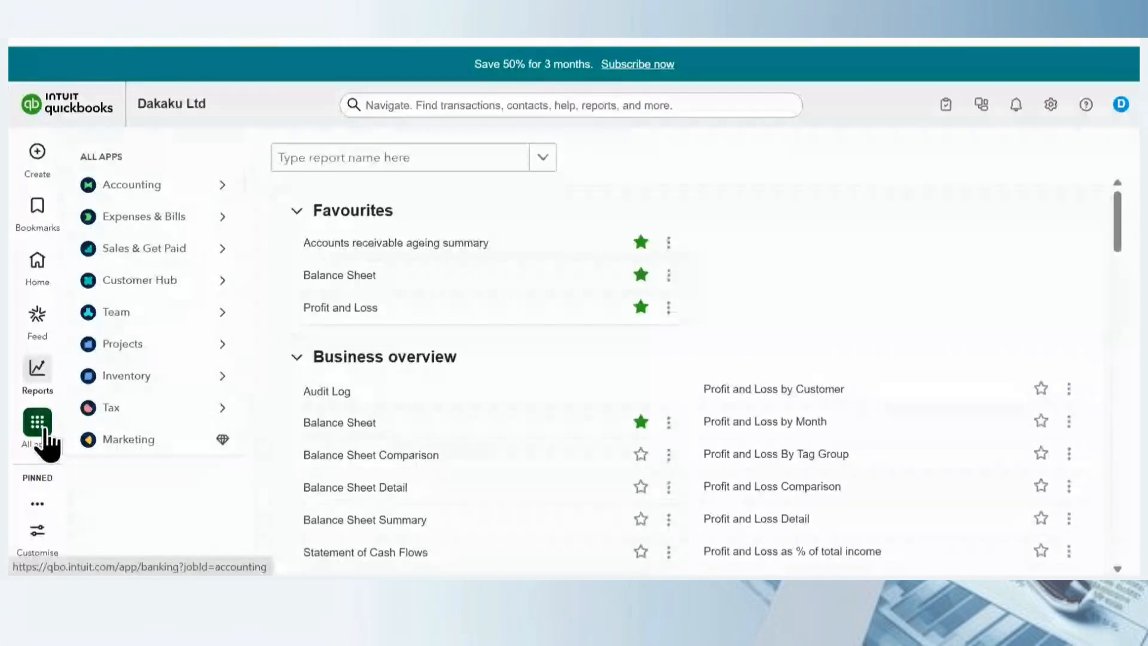
{"action": "left_click", "coordinate": [44, 431]}
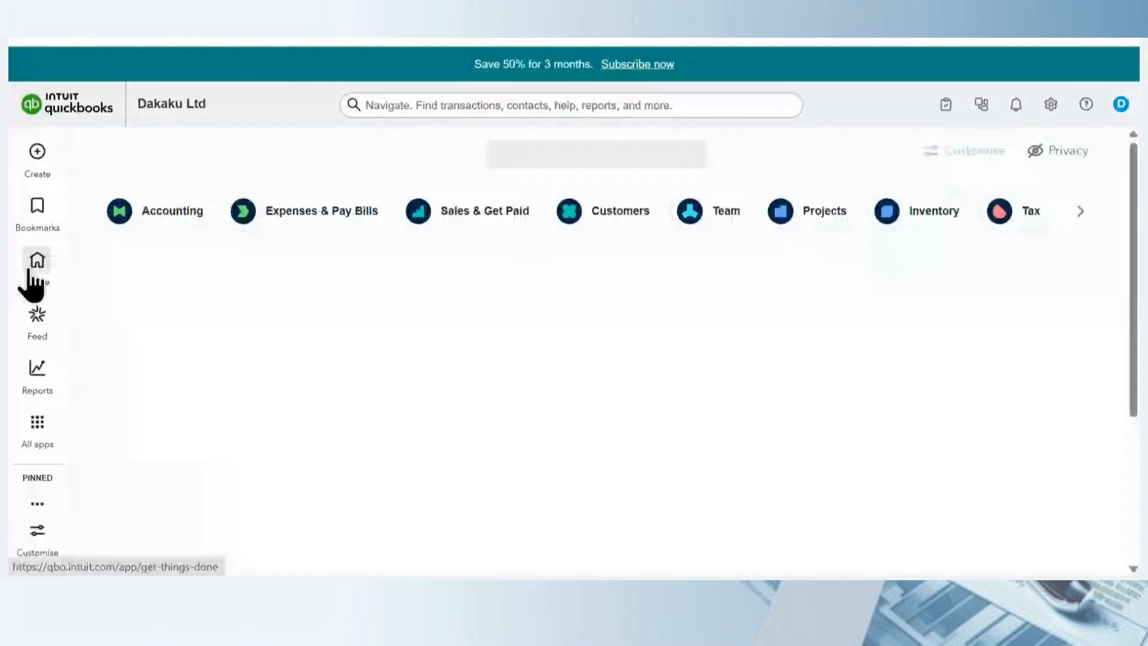
{"action": "mouse_move", "coordinate": [36, 440]}
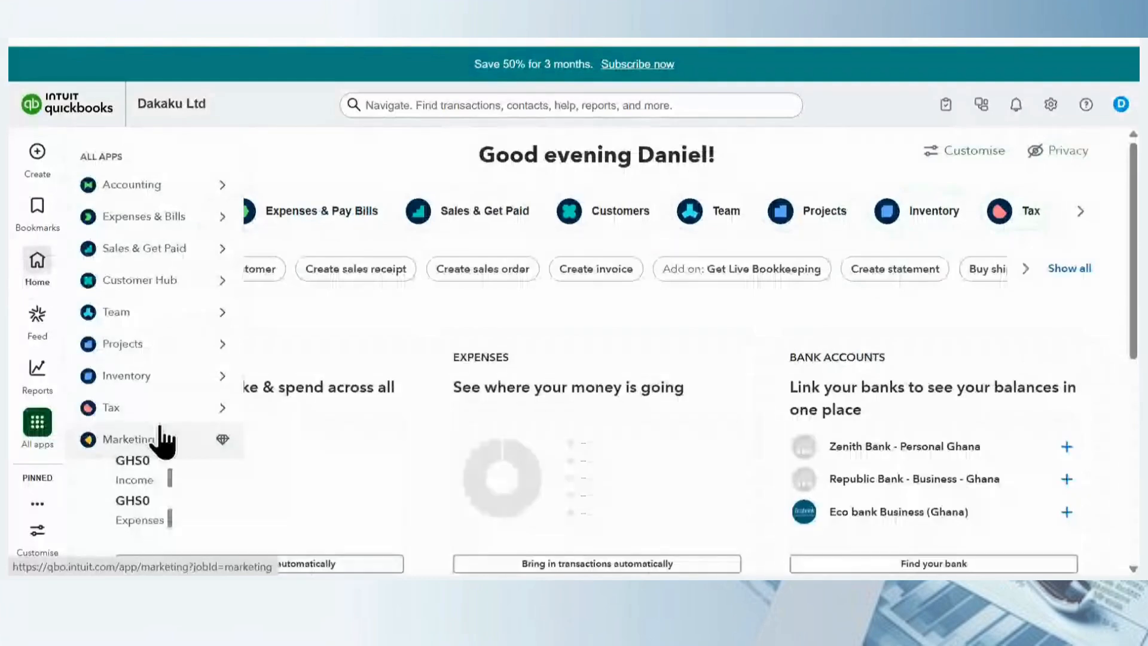
{"action": "mouse_move", "coordinate": [150, 284]}
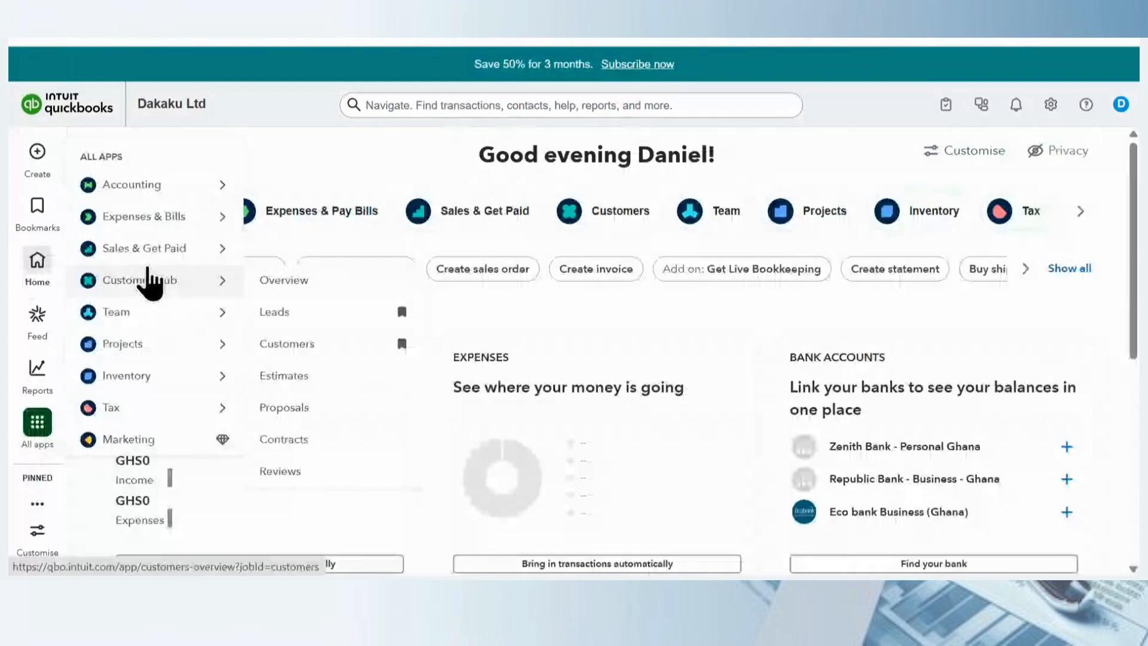
{"action": "mouse_move", "coordinate": [142, 193]}
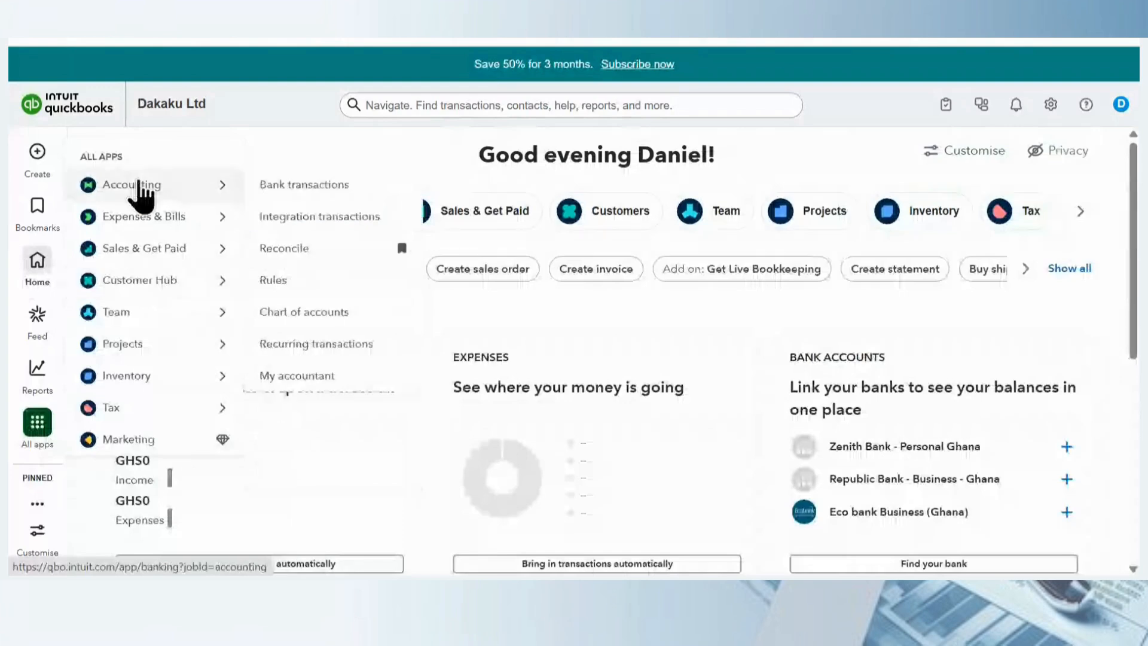
{"action": "left_click", "coordinate": [140, 184]}
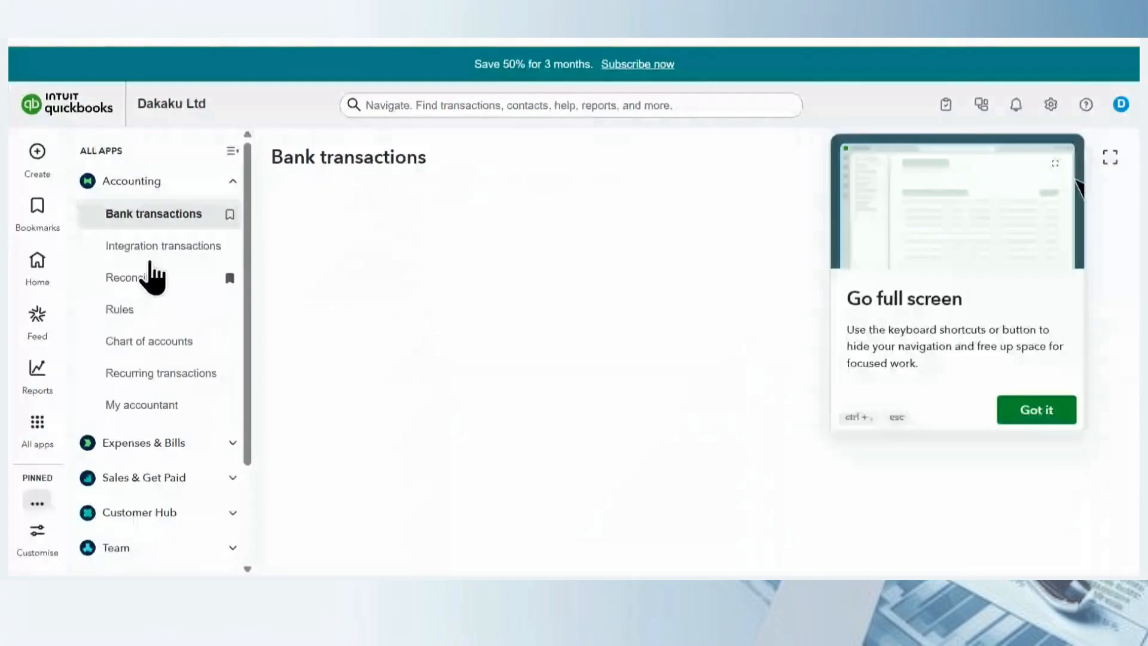
Step: Hide the All Apps page list, show it again, and collapse its Accounting section
{"action": "left_click", "coordinate": [36, 377]}
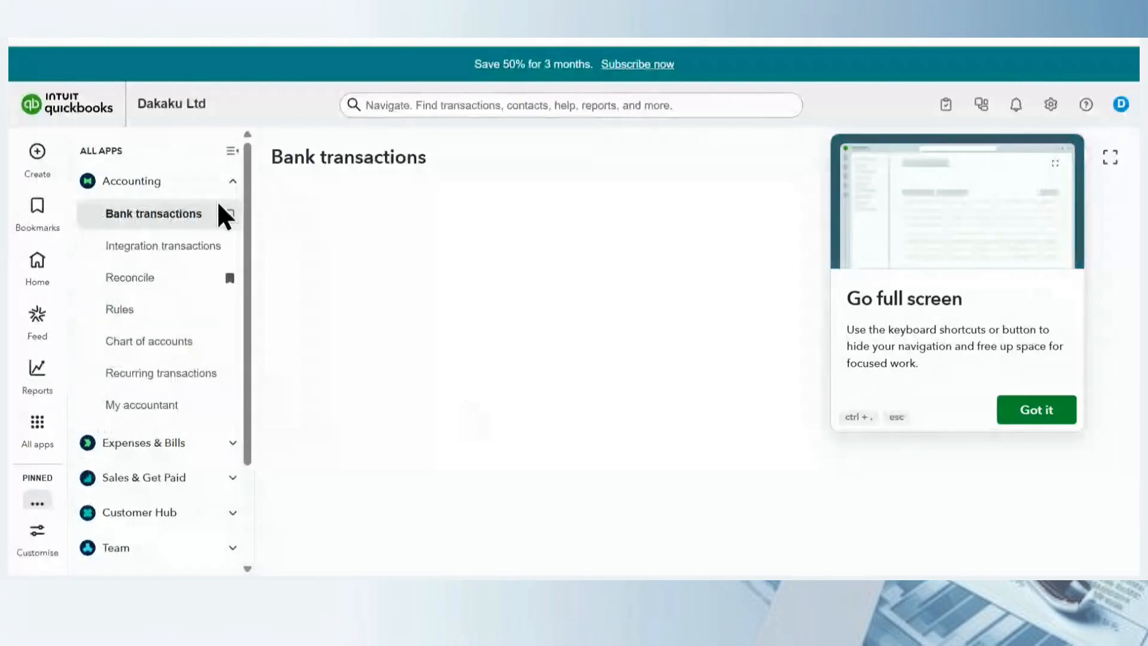
{"action": "left_click", "coordinate": [232, 151]}
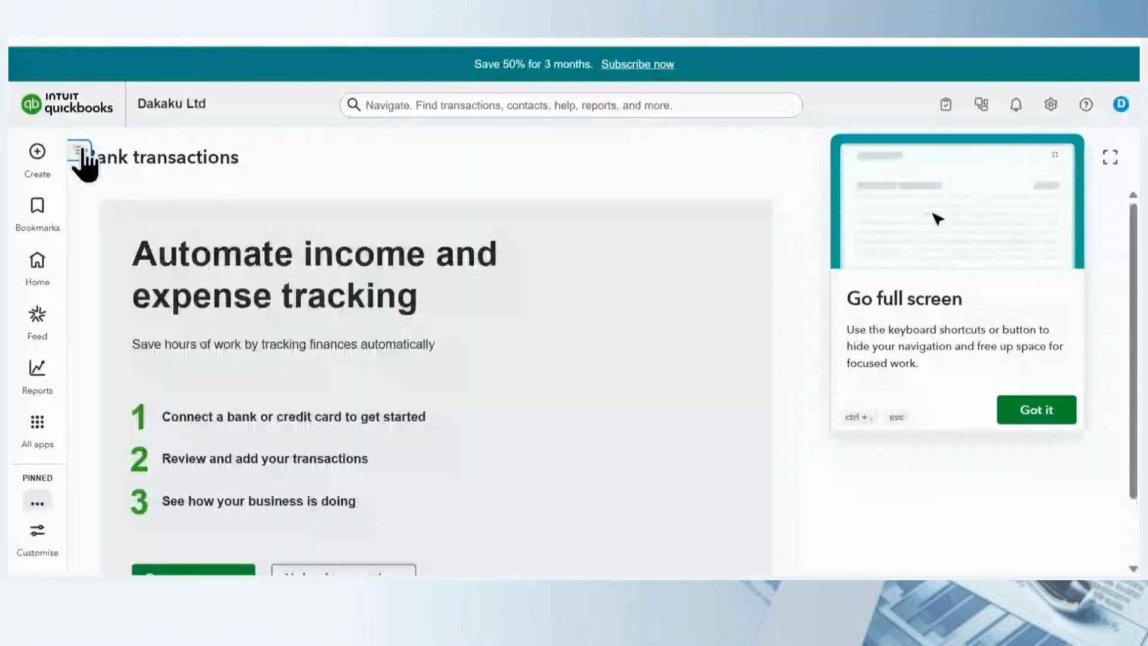
{"action": "left_click", "coordinate": [81, 152]}
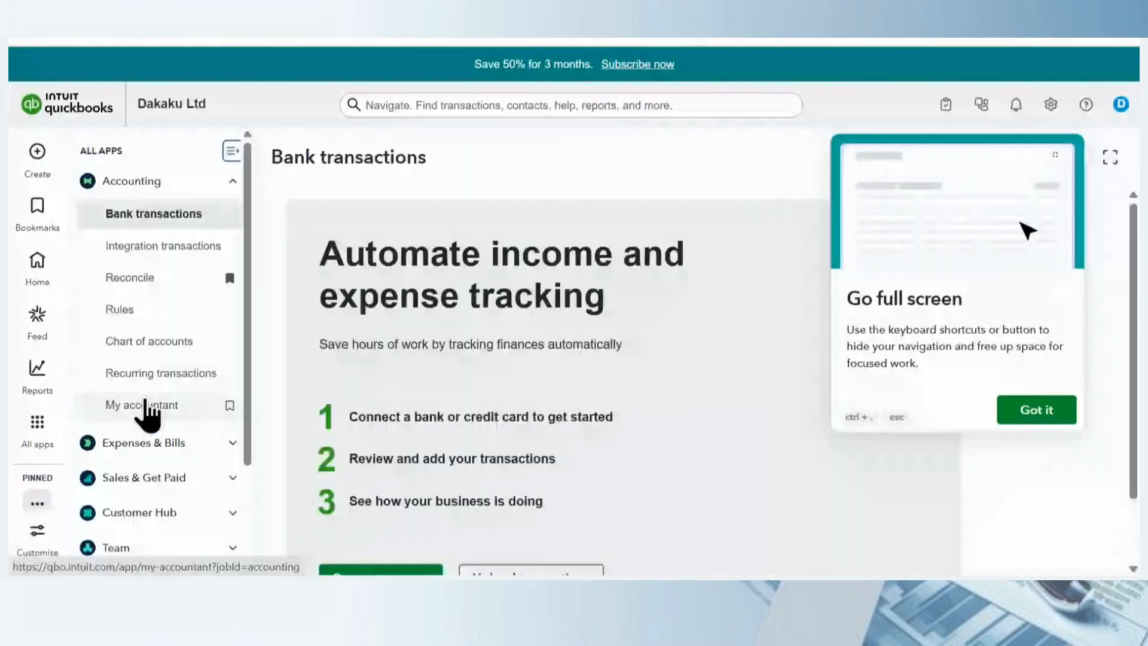
{"action": "left_click", "coordinate": [231, 181]}
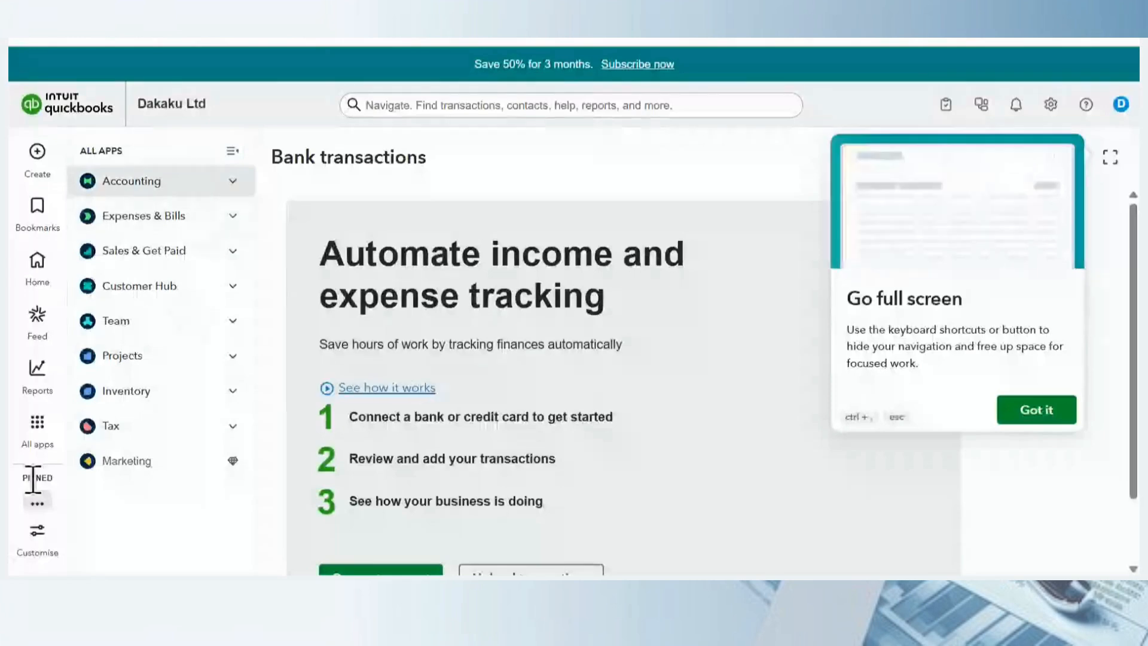
Step: Open the pinned Sales & Get Paid overview and customise the app menus by unpinning Expenses & Pay Bills and pinning Customer Hub
{"action": "mouse_move", "coordinate": [159, 264]}
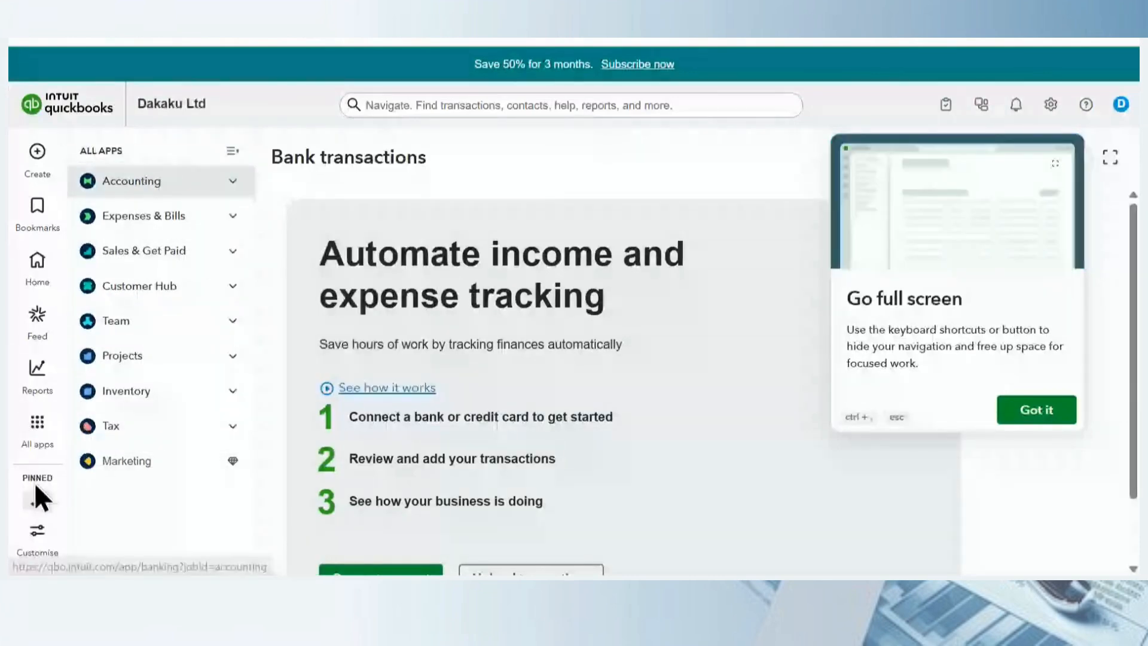
{"action": "left_click", "coordinate": [34, 507]}
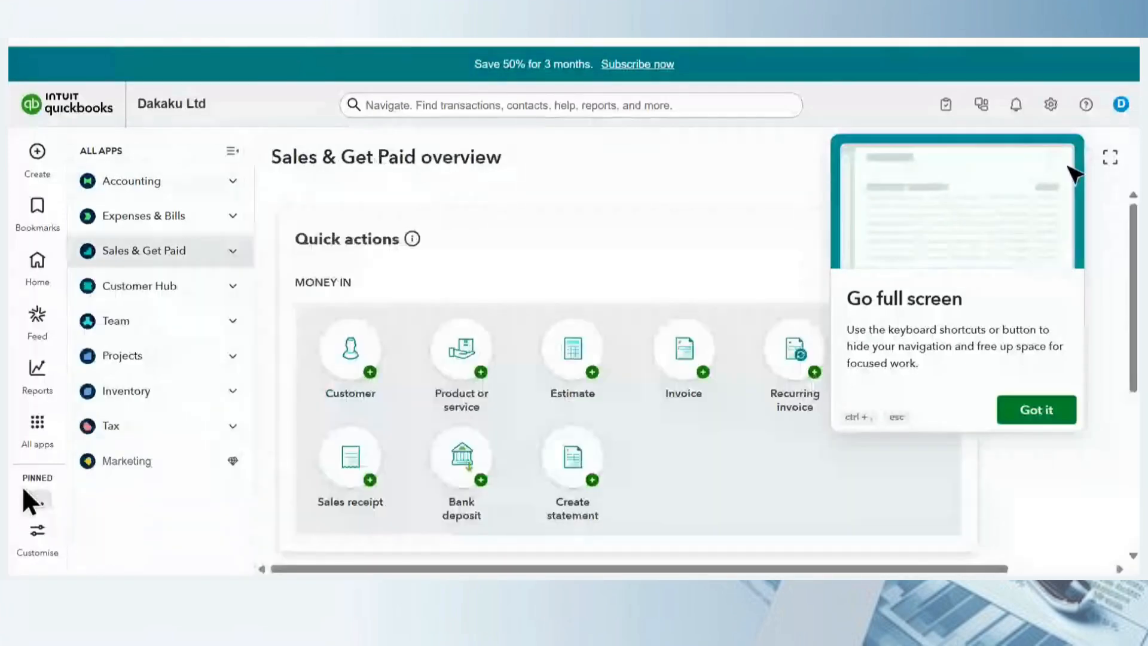
{"action": "left_click", "coordinate": [25, 493]}
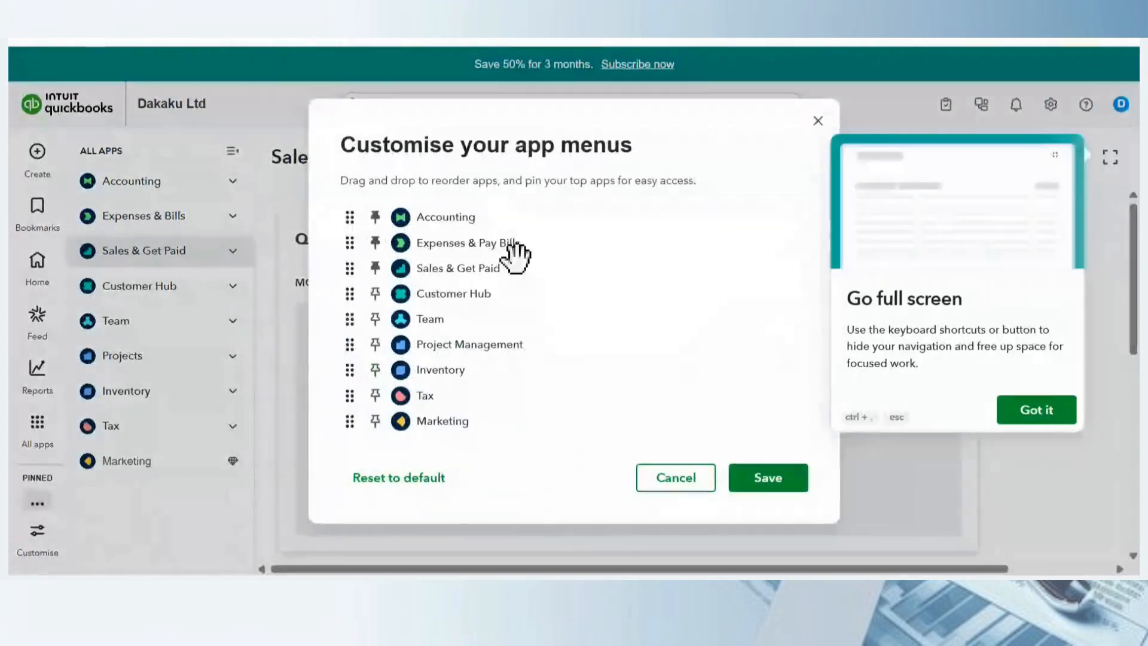
{"action": "left_click", "coordinate": [375, 246]}
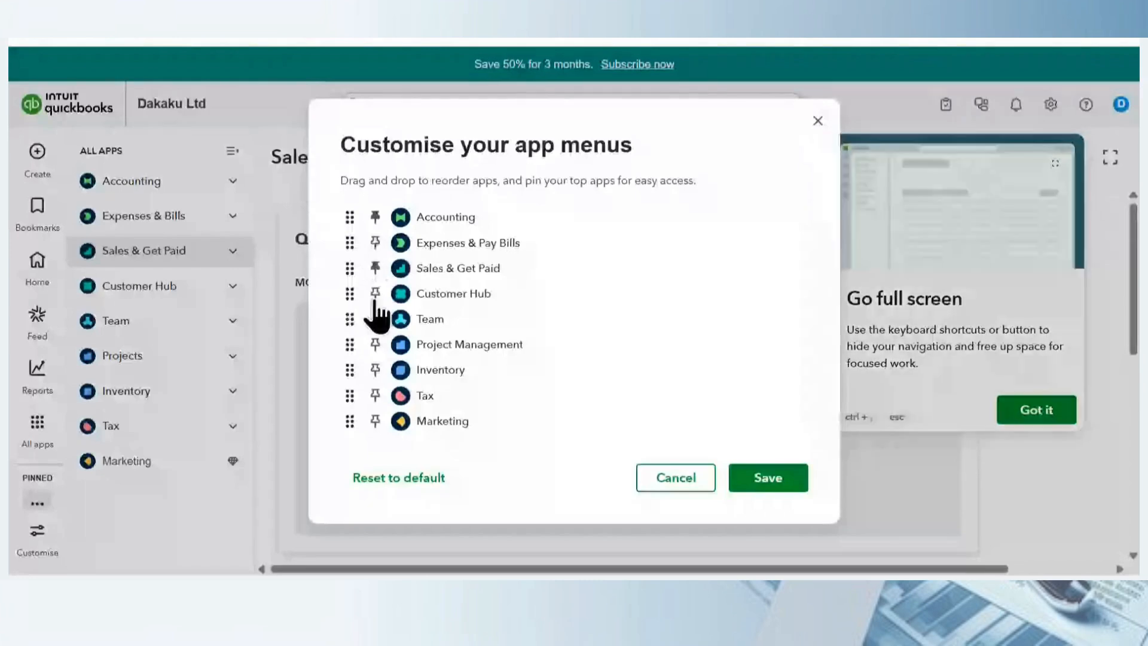
{"action": "left_click", "coordinate": [375, 294]}
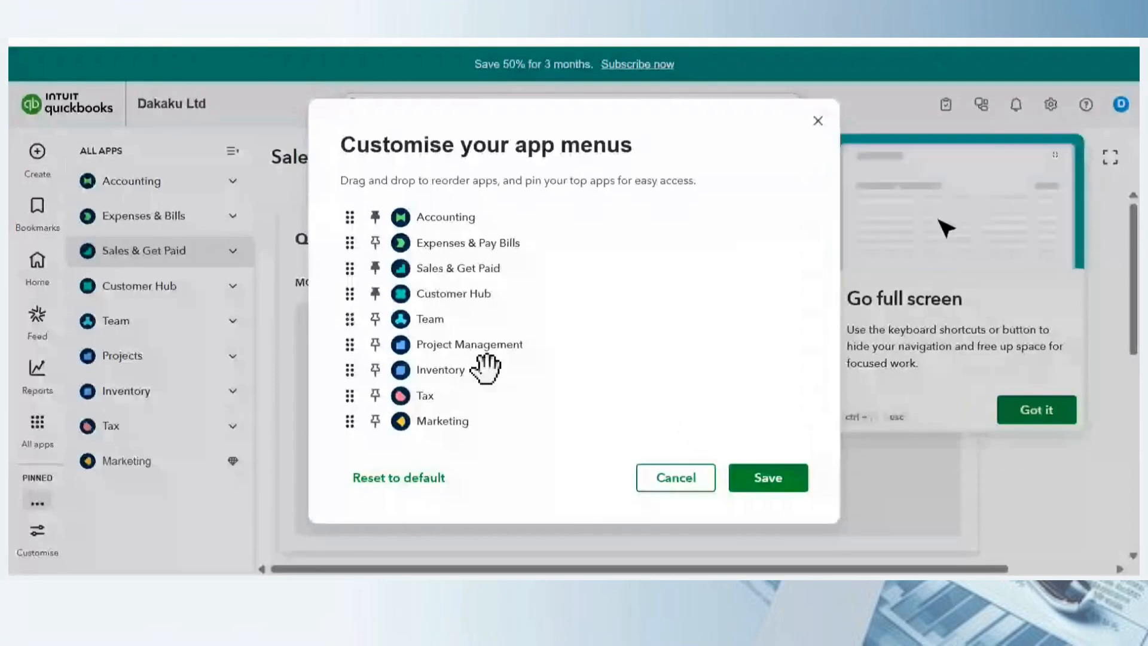
{"action": "left_click", "coordinate": [768, 477]}
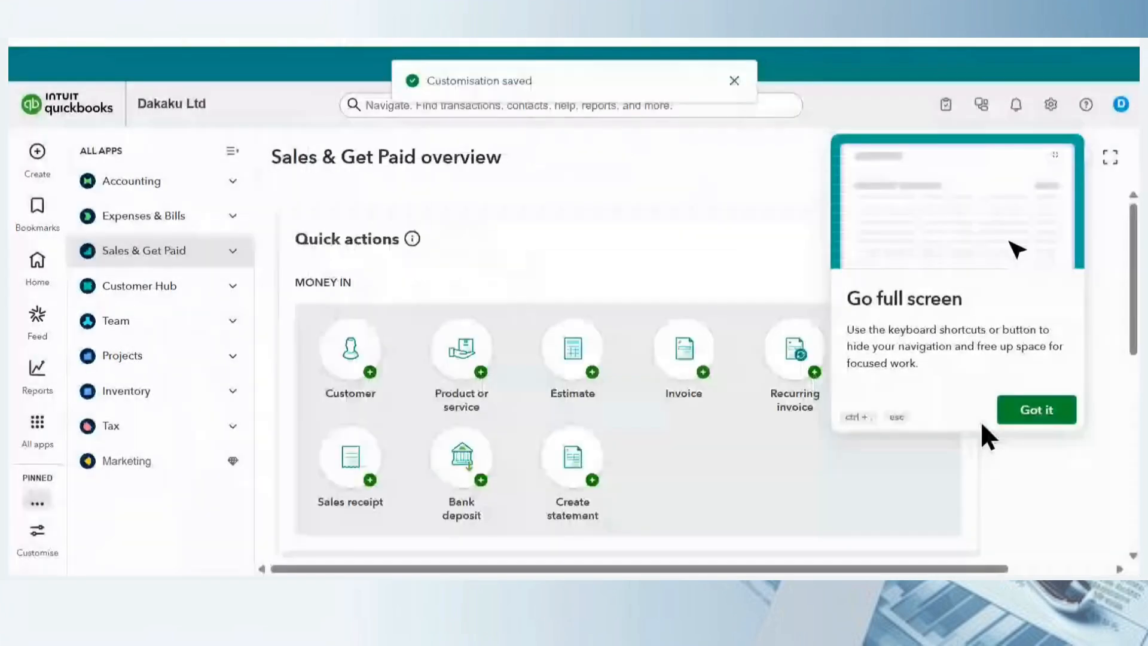
Step: Return to the homepage and look through the pinned apps, bookmarks, Create options, report types and All Apps list
{"action": "mouse_move", "coordinate": [13, 394]}
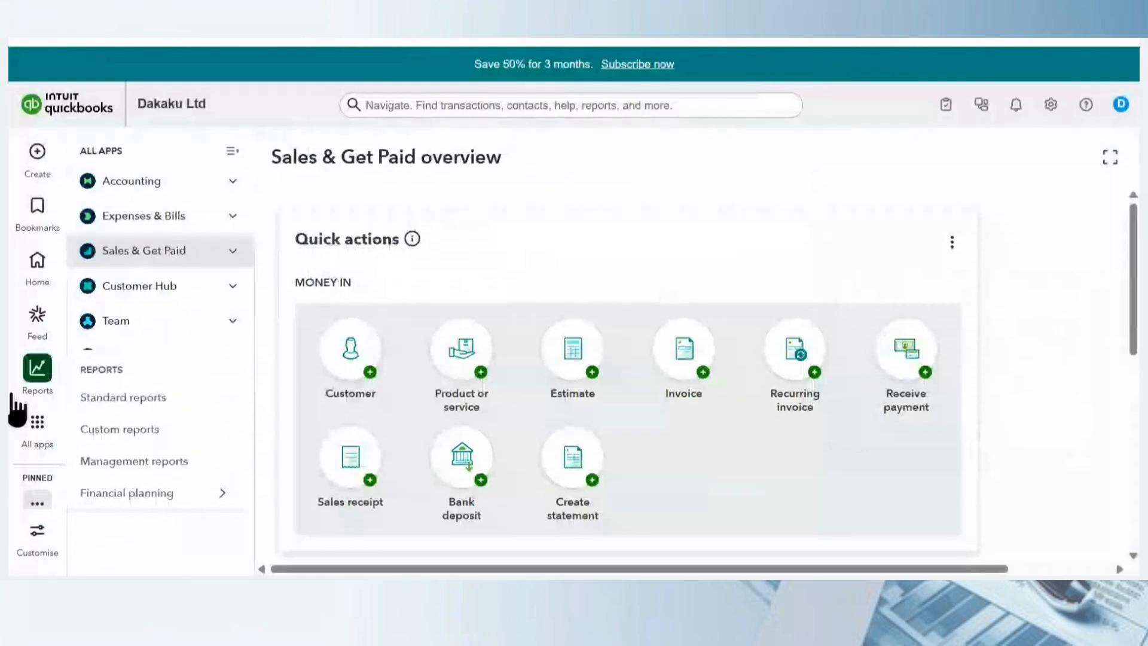
{"action": "left_click", "coordinate": [38, 263]}
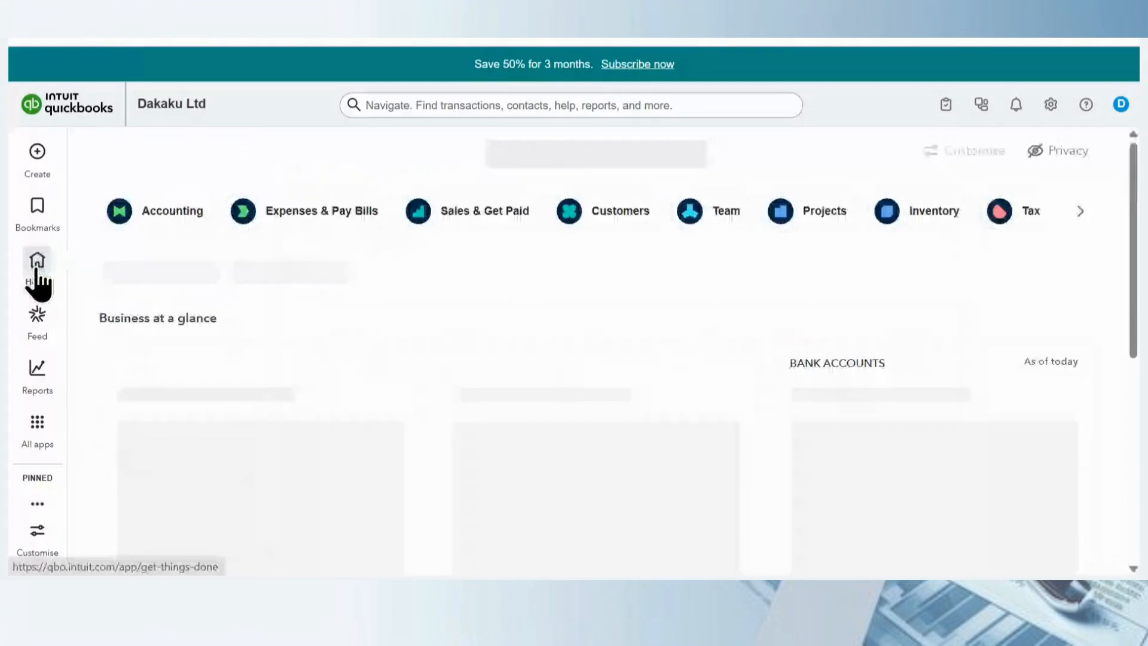
{"action": "mouse_move", "coordinate": [42, 186]}
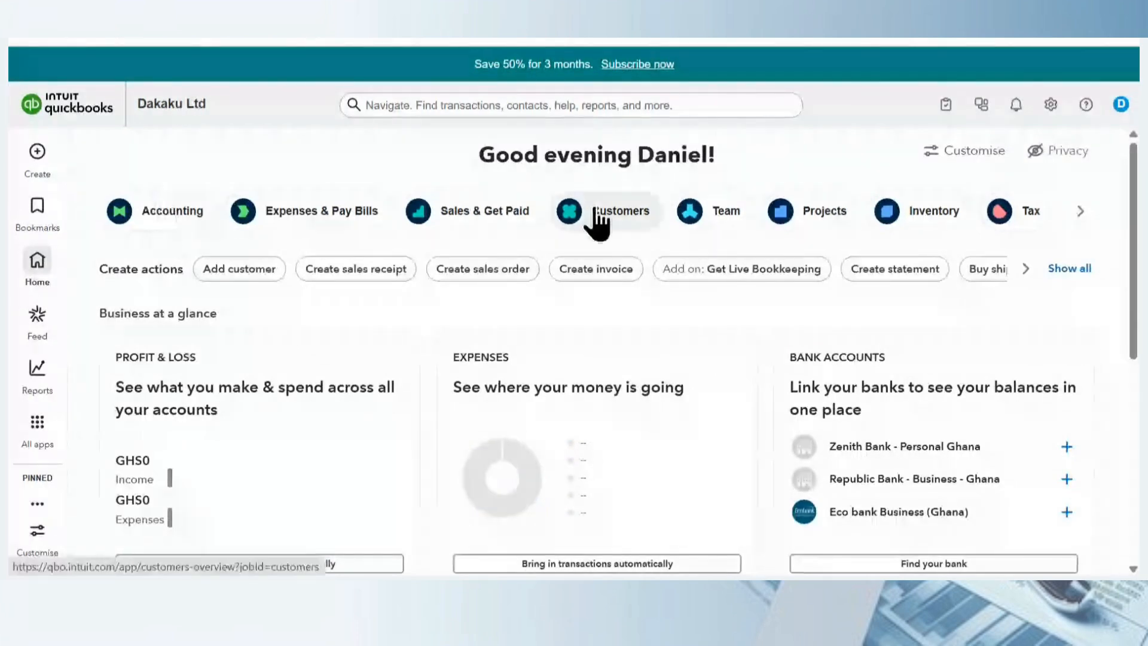
{"action": "left_click", "coordinate": [33, 217]}
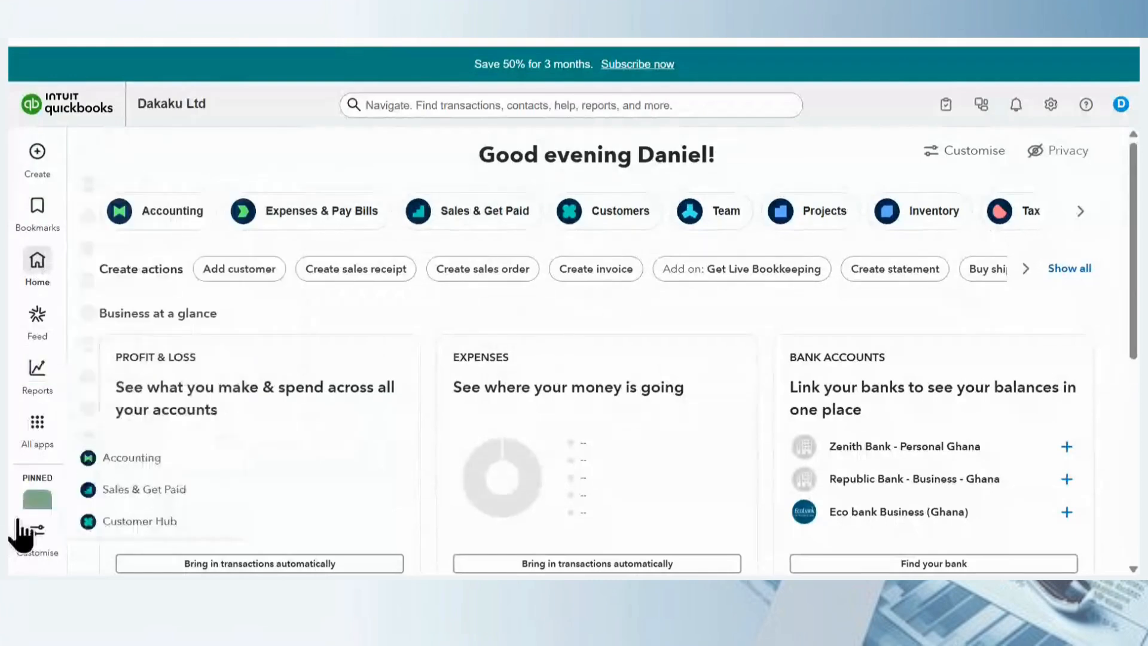
{"action": "left_click", "coordinate": [42, 166]}
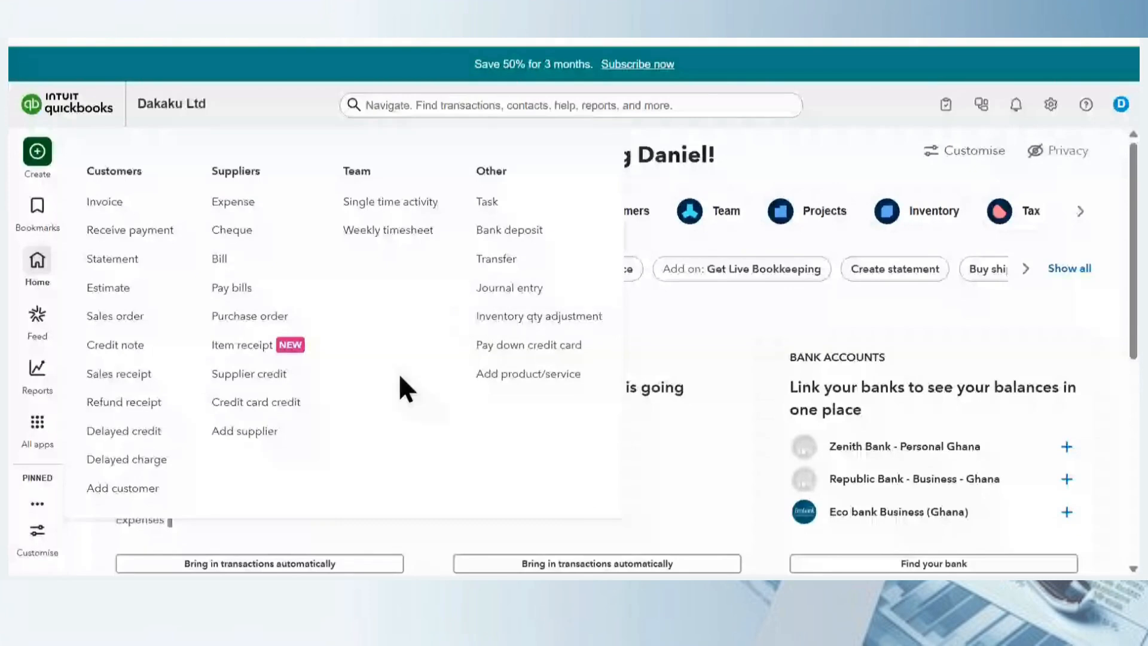
{"action": "left_click", "coordinate": [37, 211]}
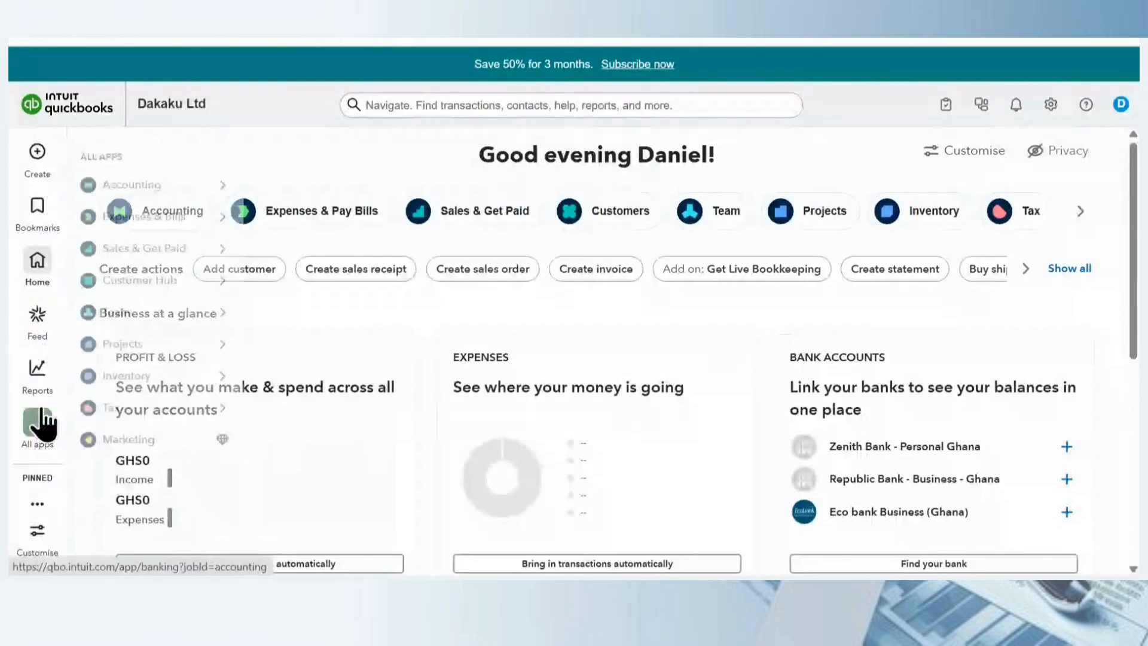
{"action": "mouse_move", "coordinate": [35, 390]}
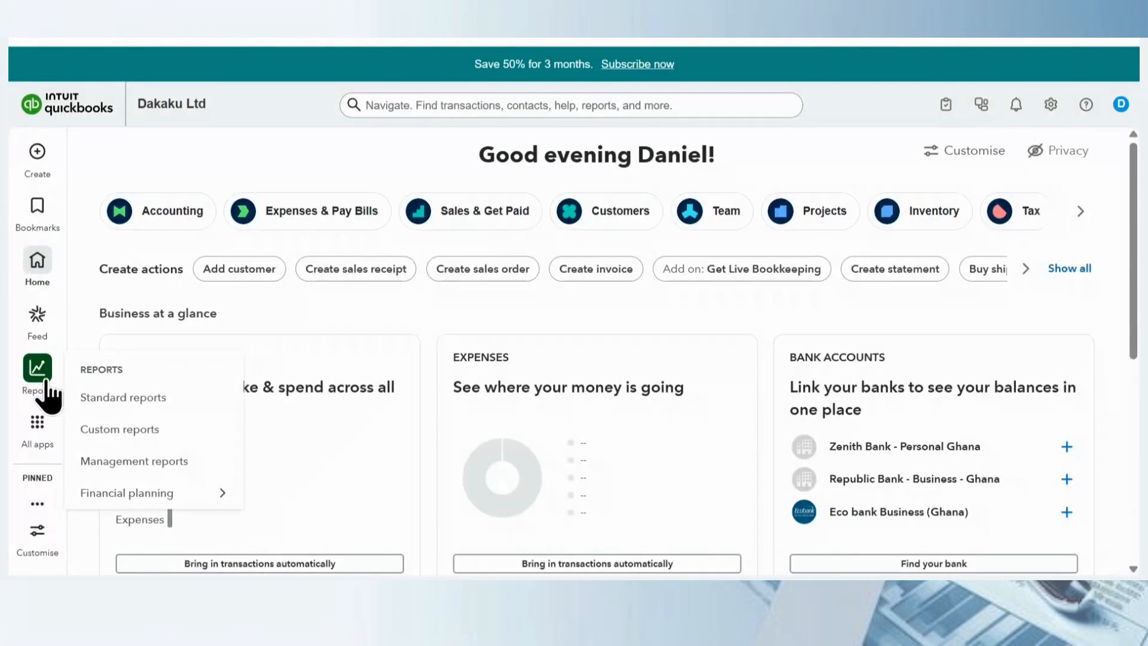
{"action": "mouse_move", "coordinate": [37, 422]}
{"action": "mouse_move", "coordinate": [215, 376]}
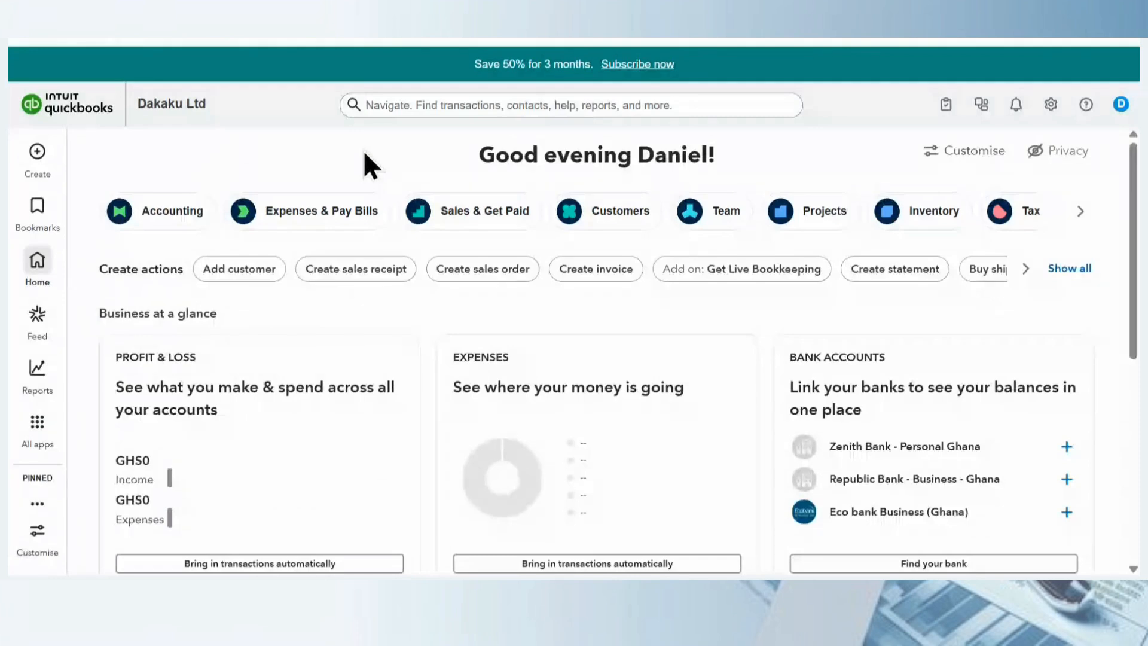
Step: Look over the company, lists, tools and profile options, and open the company's Account and settings page
{"action": "left_click", "coordinate": [1059, 102]}
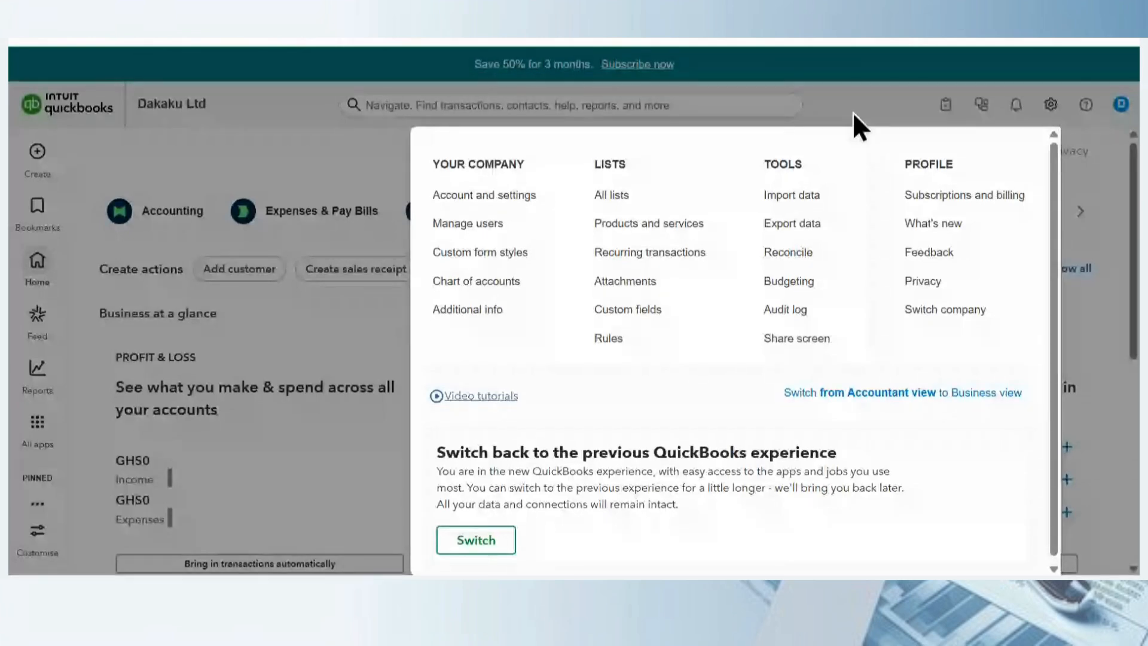
{"action": "left_click", "coordinate": [289, 134]}
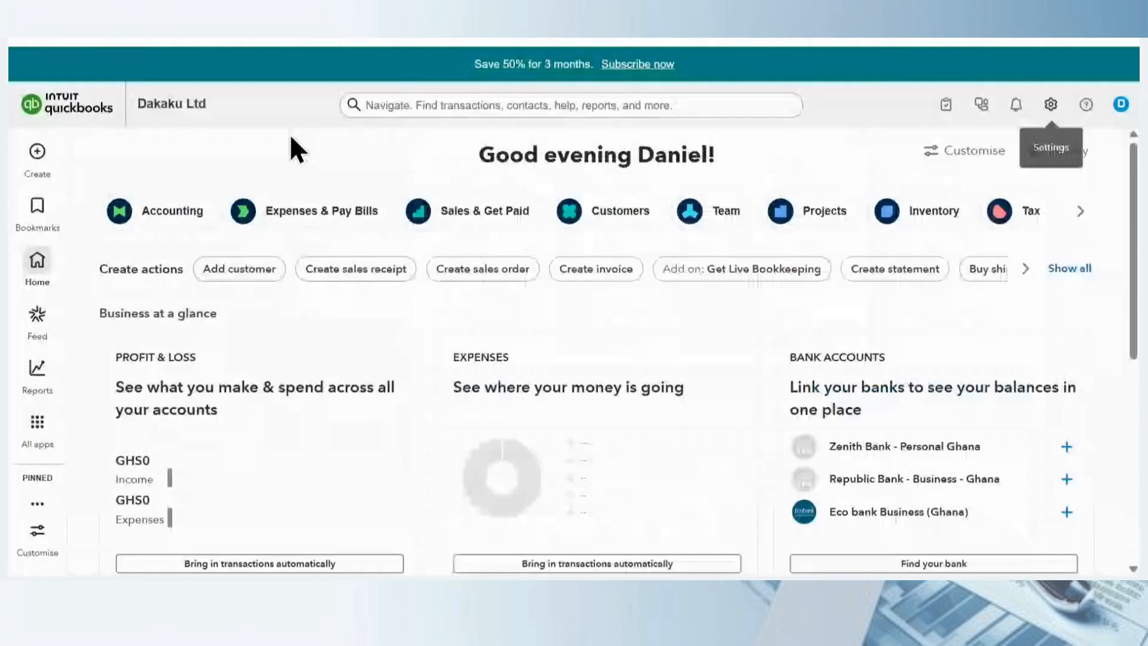
{"action": "left_click", "coordinate": [1057, 101]}
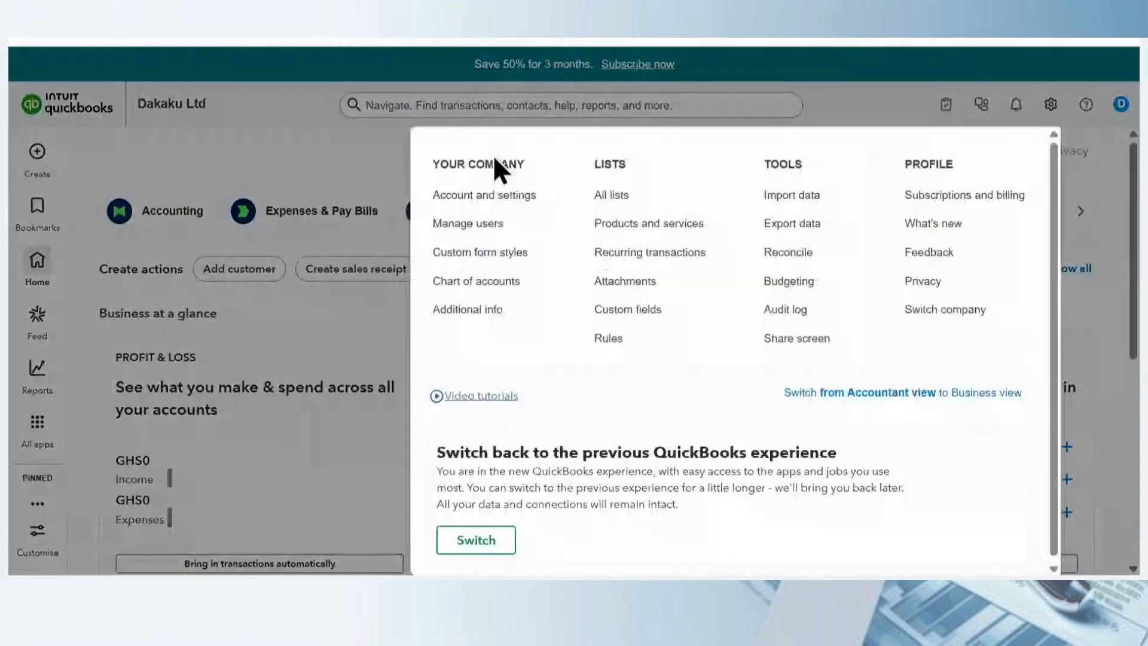
{"action": "left_click", "coordinate": [469, 201]}
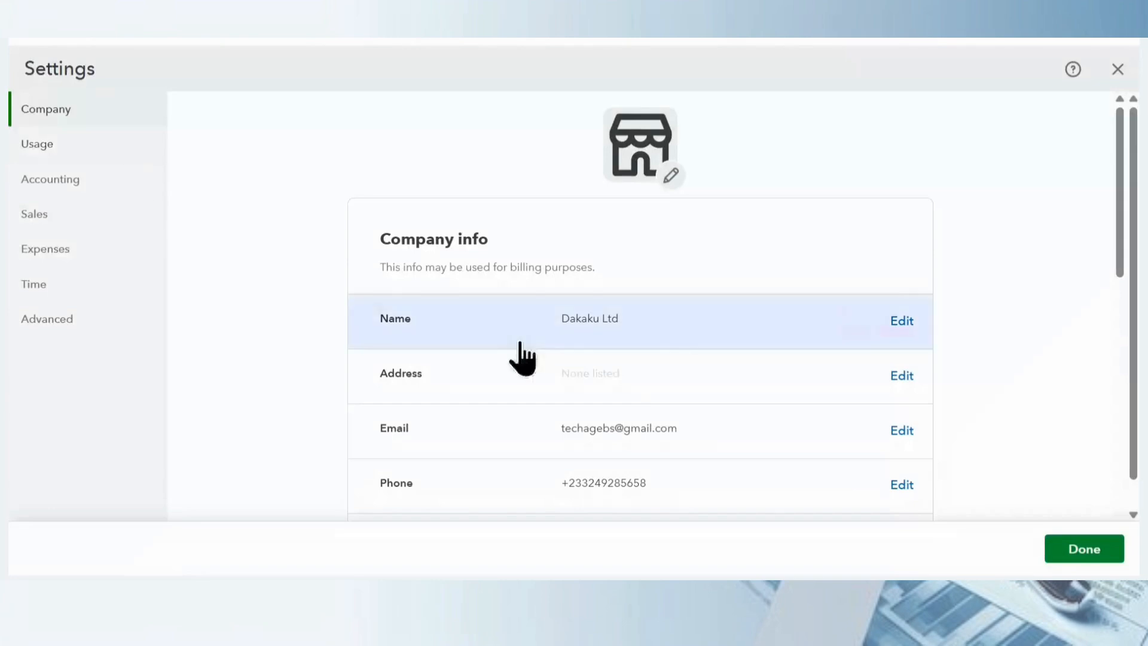
Step: Open the company address for editing under Company info and enter the company's street address
{"action": "scroll", "coordinate": [906, 299], "scroll_direction": "down", "scroll_amount": 2}
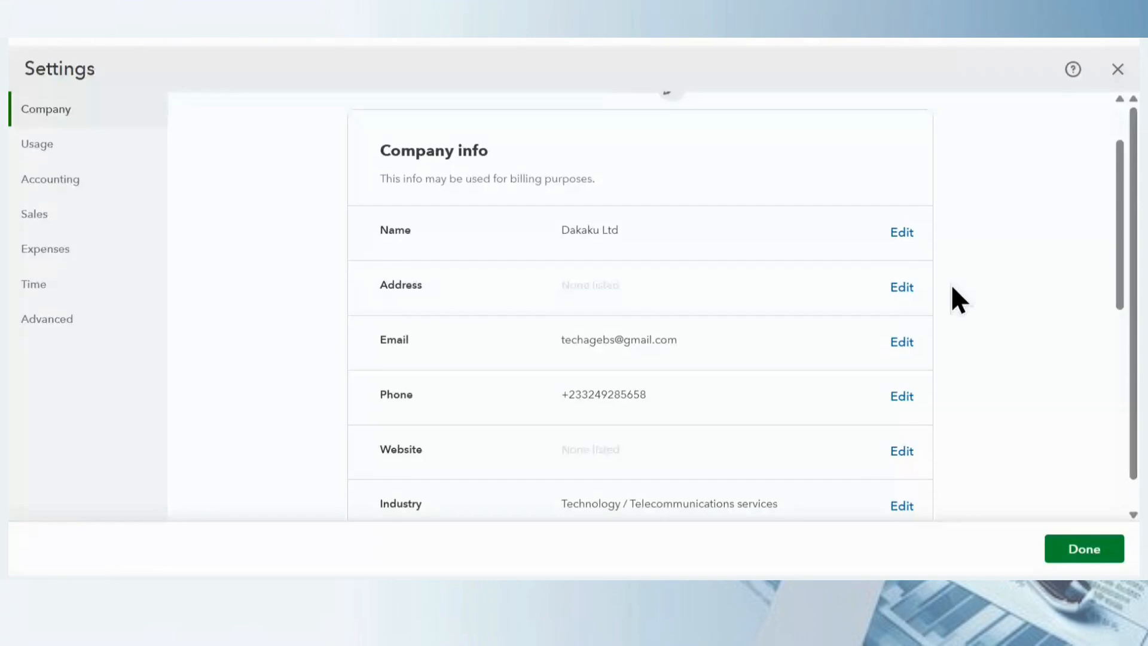
{"action": "left_click", "coordinate": [903, 289]}
{"action": "scroll", "coordinate": [842, 385], "scroll_direction": "down", "scroll_amount": 1}
{"action": "scroll", "coordinate": [841, 386], "scroll_direction": "down", "scroll_amount": 3}
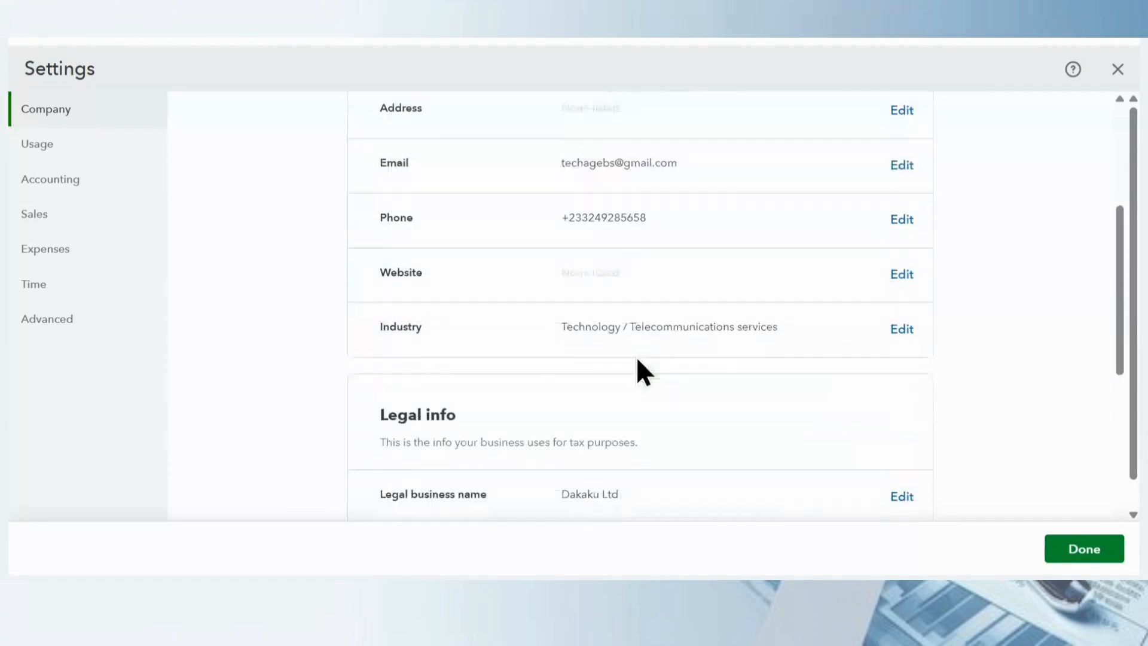
{"action": "scroll", "coordinate": [877, 200], "scroll_direction": "up", "scroll_amount": 2}
{"action": "left_click", "coordinate": [885, 199]}
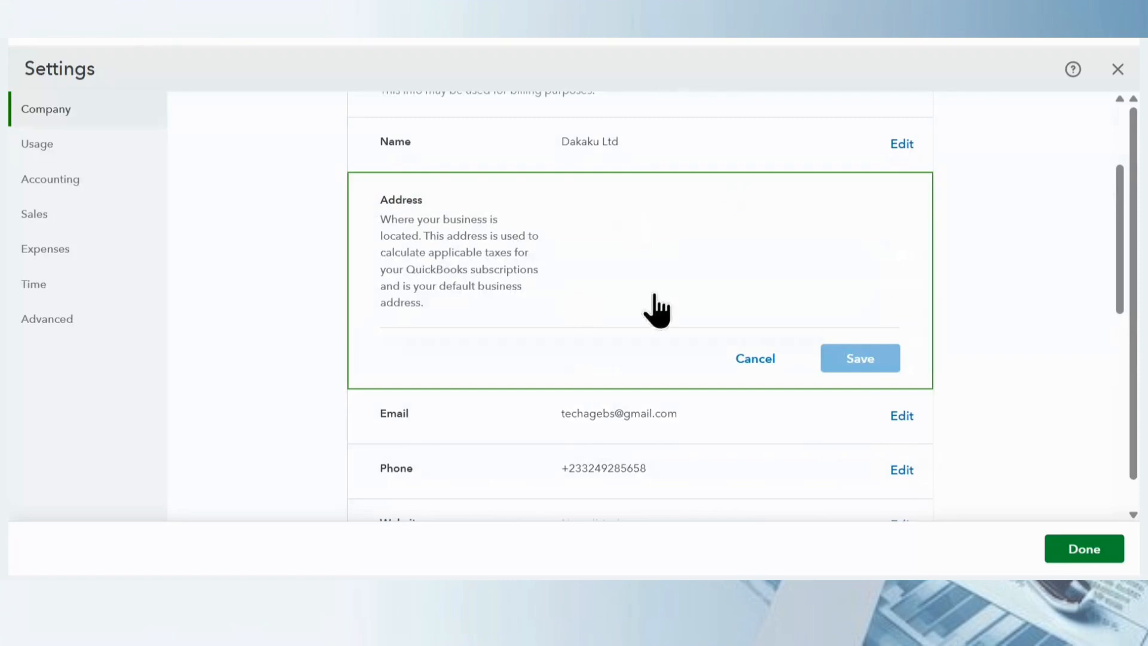
{"action": "left_click", "coordinate": [592, 225]}
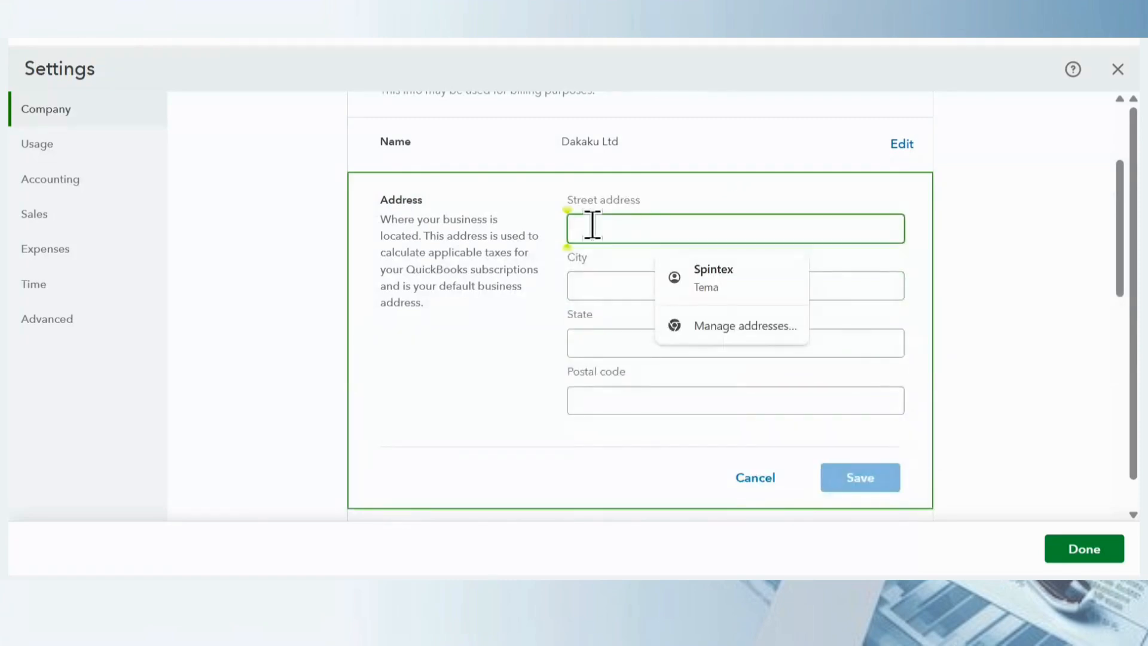
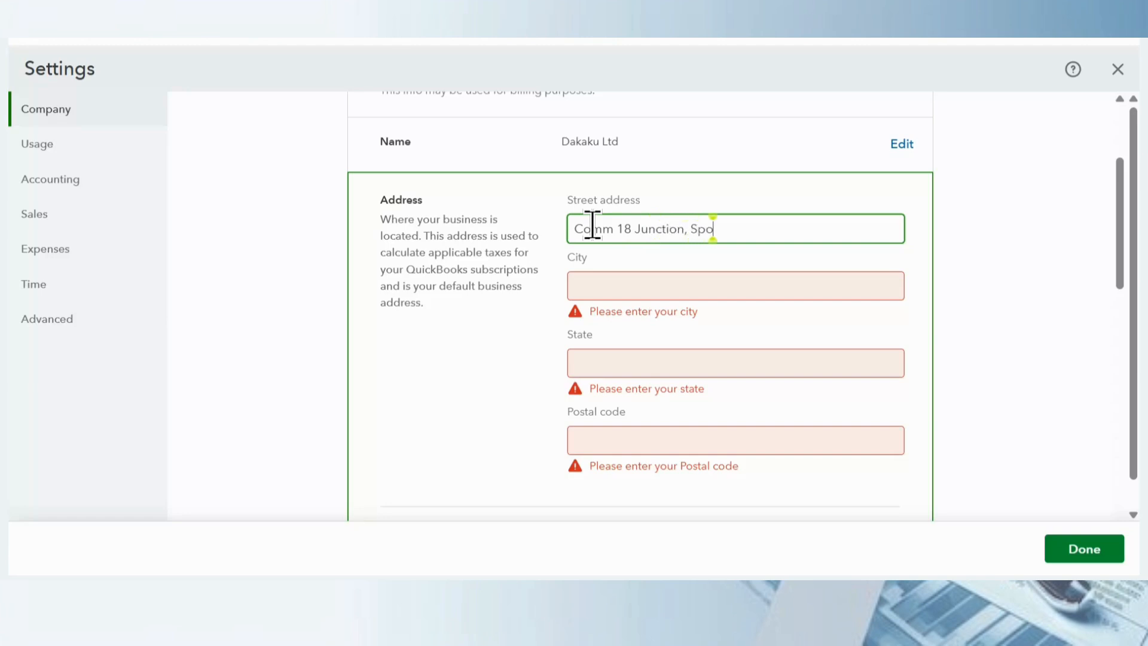
Step: Fill in the company's city, state and postal code, save the address, and decline storing it in the browser
{"action": "left_click", "coordinate": [602, 285]}
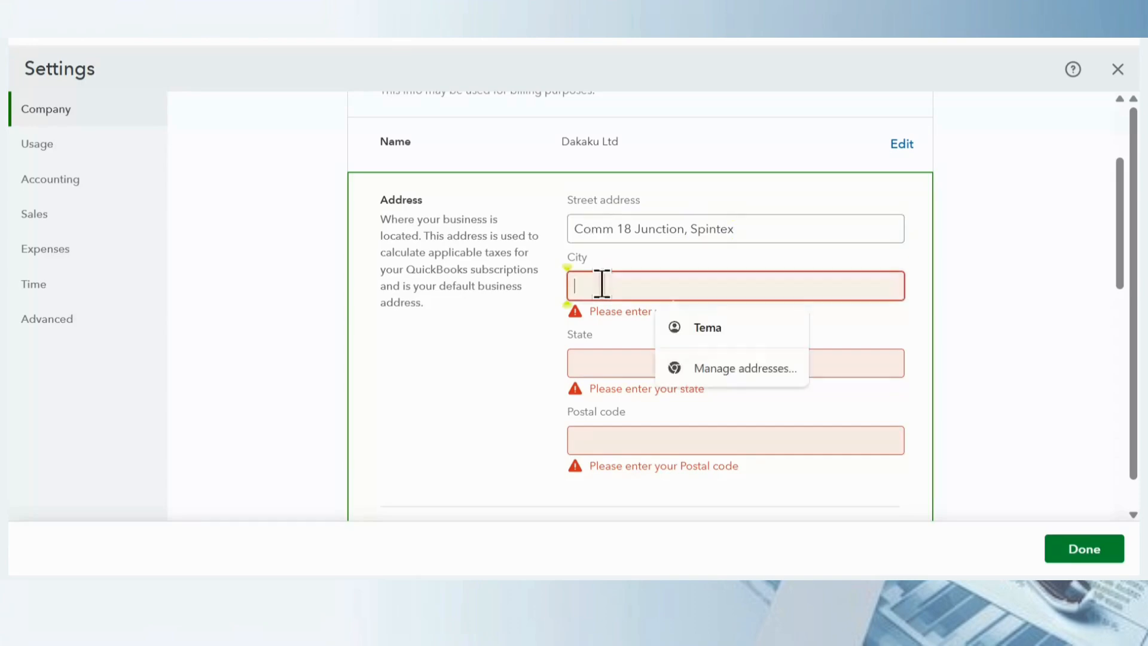
{"action": "left_click", "coordinate": [697, 328]}
{"action": "left_click", "coordinate": [661, 332]}
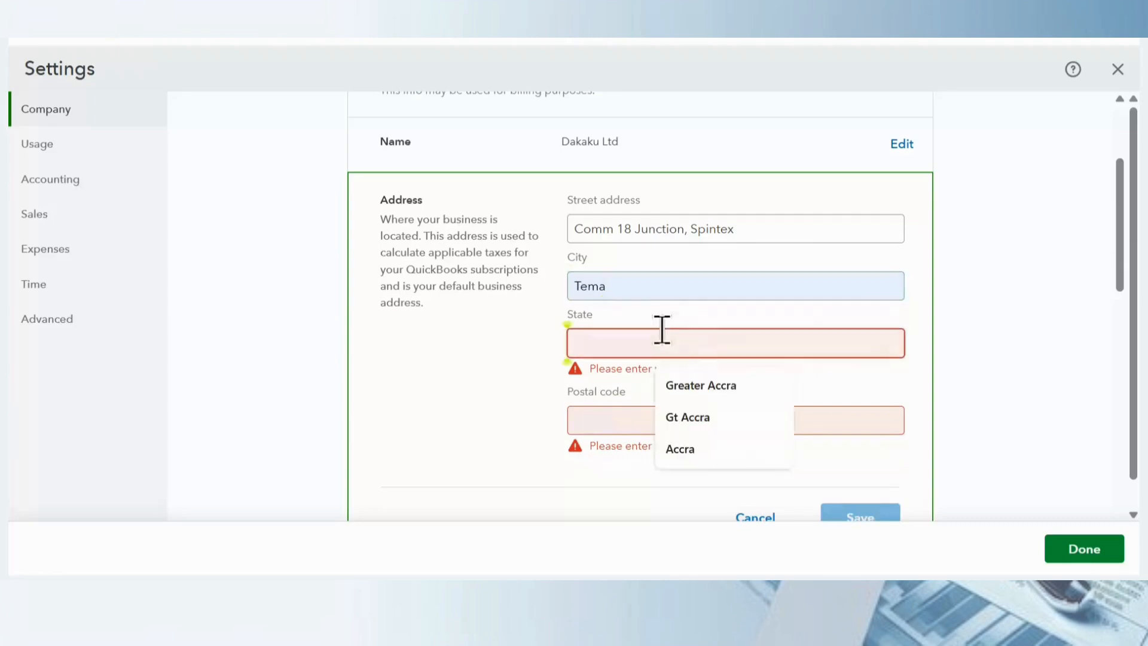
{"action": "left_click", "coordinate": [692, 385]}
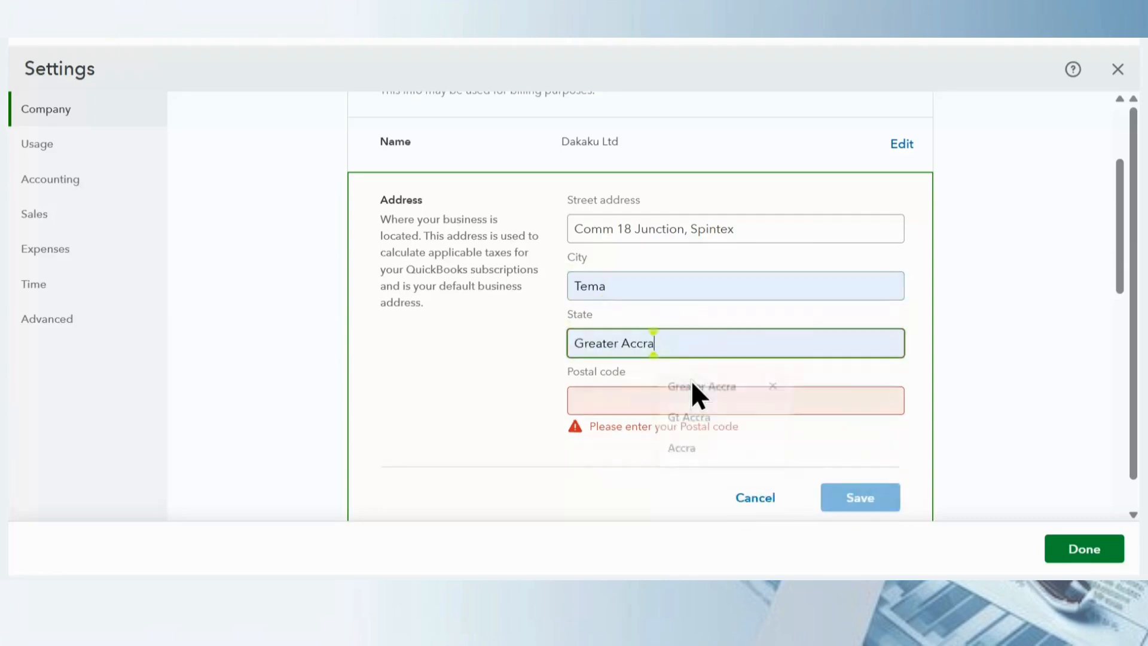
{"action": "left_click", "coordinate": [598, 398]}
{"action": "left_click", "coordinate": [676, 438]}
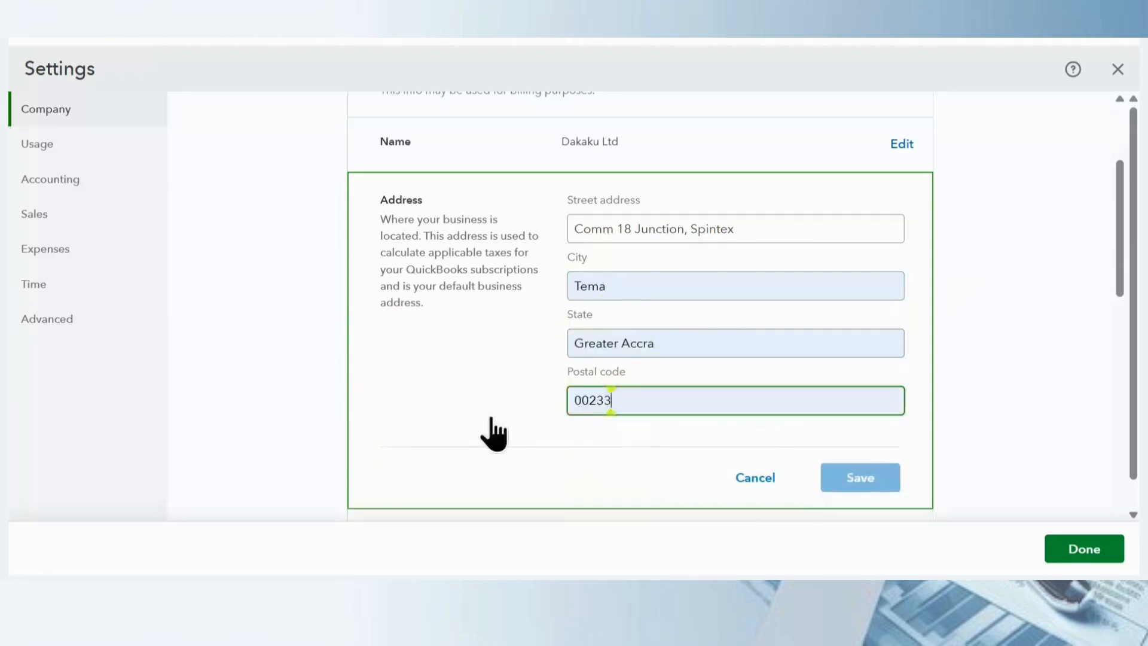
{"action": "scroll", "coordinate": [548, 338], "scroll_direction": "down", "scroll_amount": 2}
{"action": "left_click", "coordinate": [871, 395]}
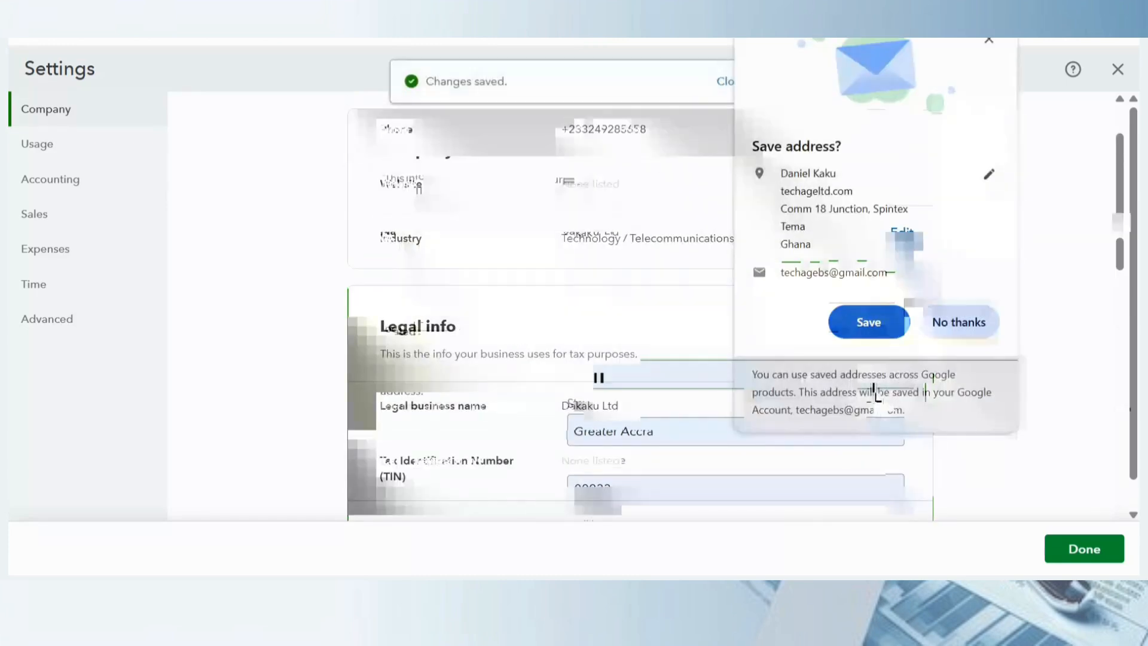
{"action": "left_click", "coordinate": [968, 320]}
Step: Set the company's website to techageltd.com in Company info and save it
{"action": "scroll", "coordinate": [550, 277], "scroll_direction": "up", "scroll_amount": 2}
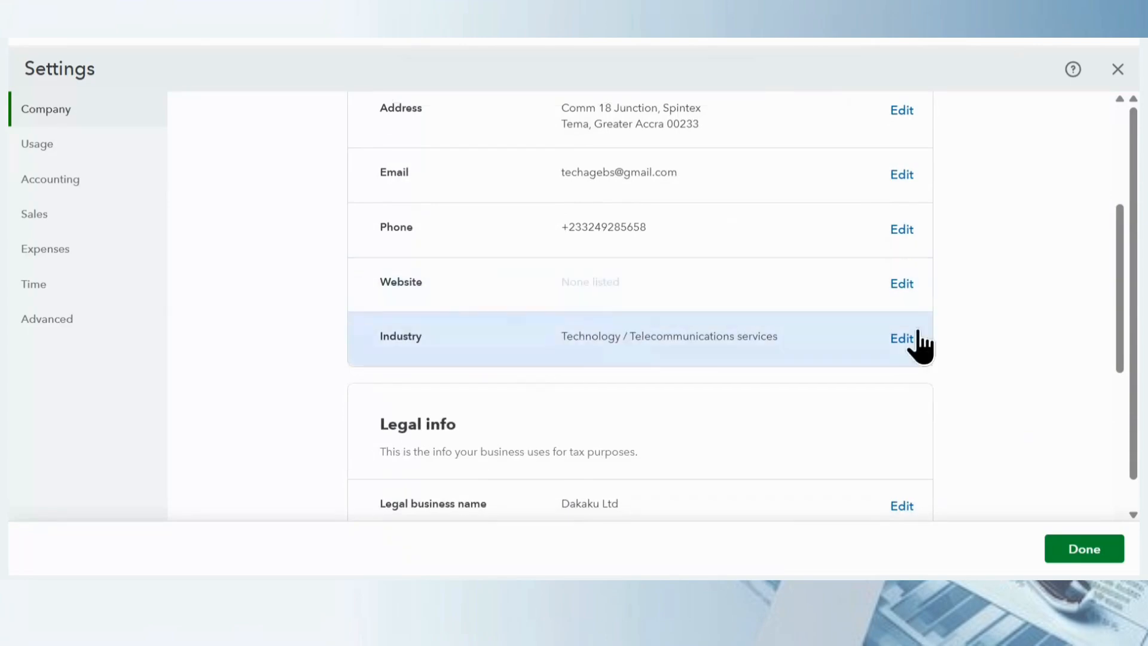
{"action": "left_click", "coordinate": [902, 284]}
{"action": "type", "text": "techg"}
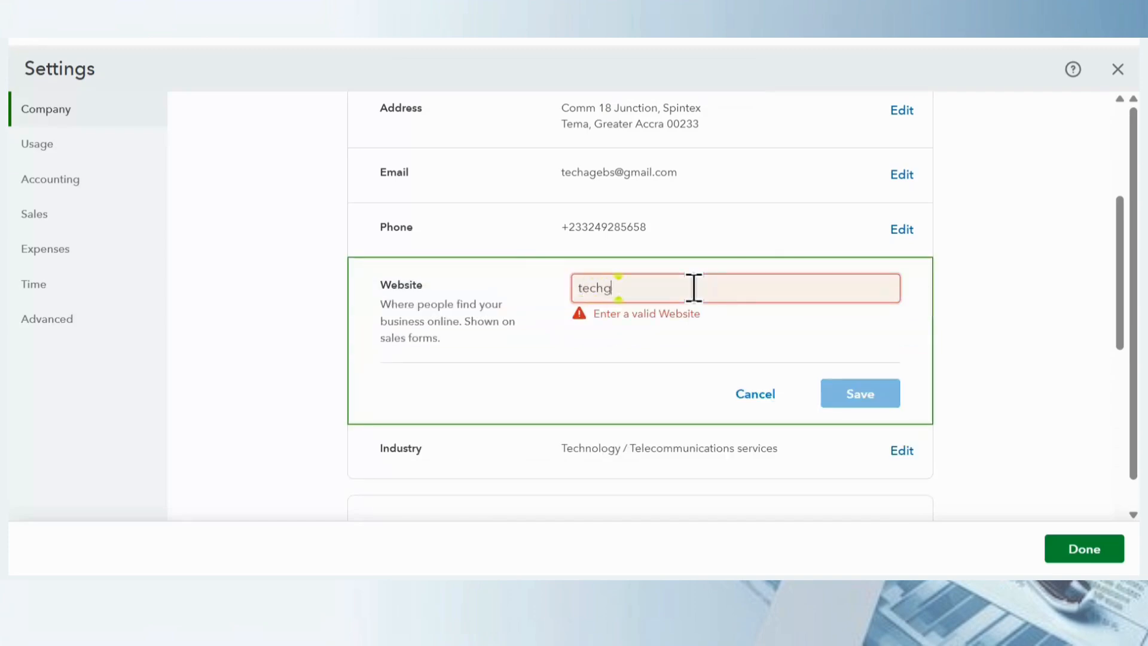
{"action": "key", "text": "BackSpace"}
{"action": "type", "text": "ageltd@"}
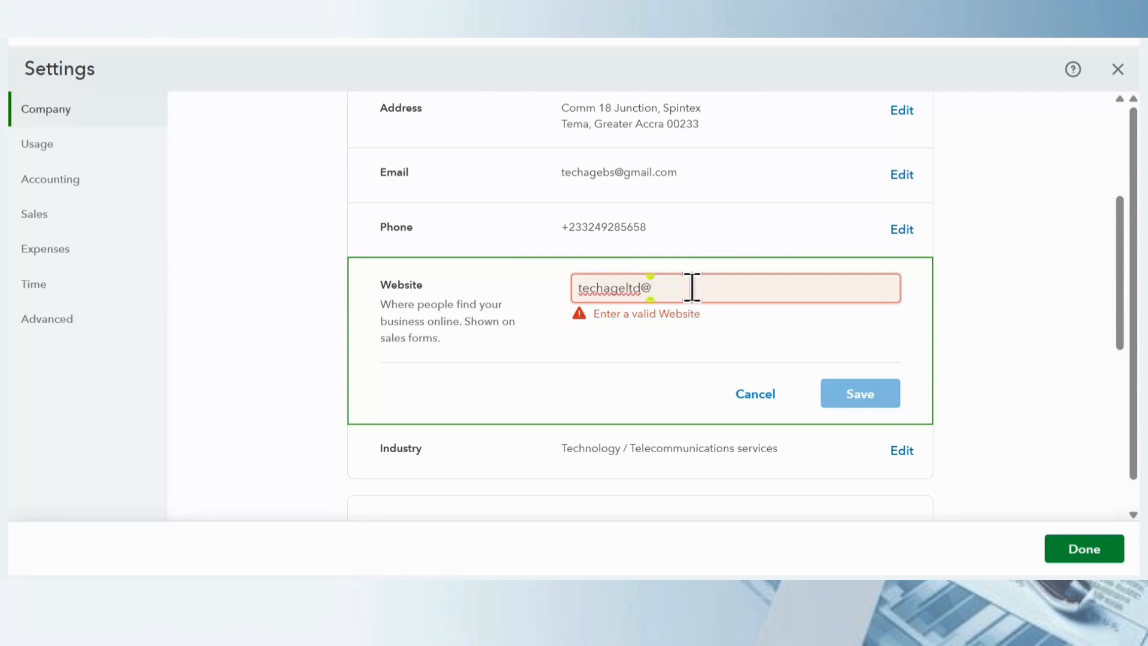
{"action": "key", "text": "BackSpace"}
{"action": "type", "text": ".com"}
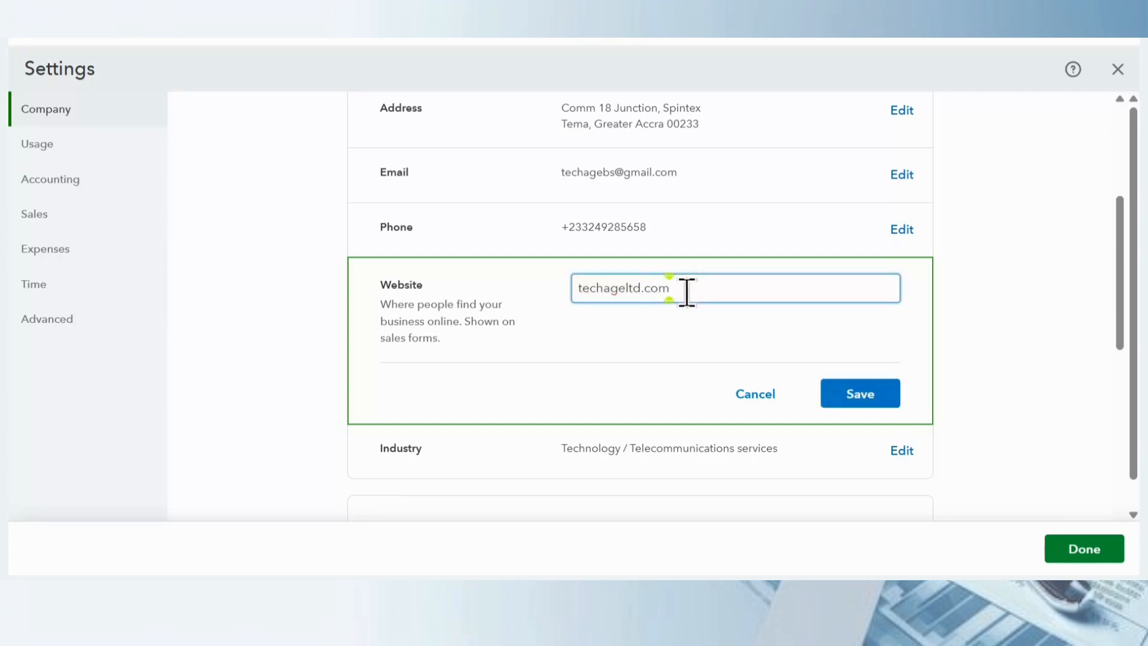
{"action": "left_click", "coordinate": [832, 392]}
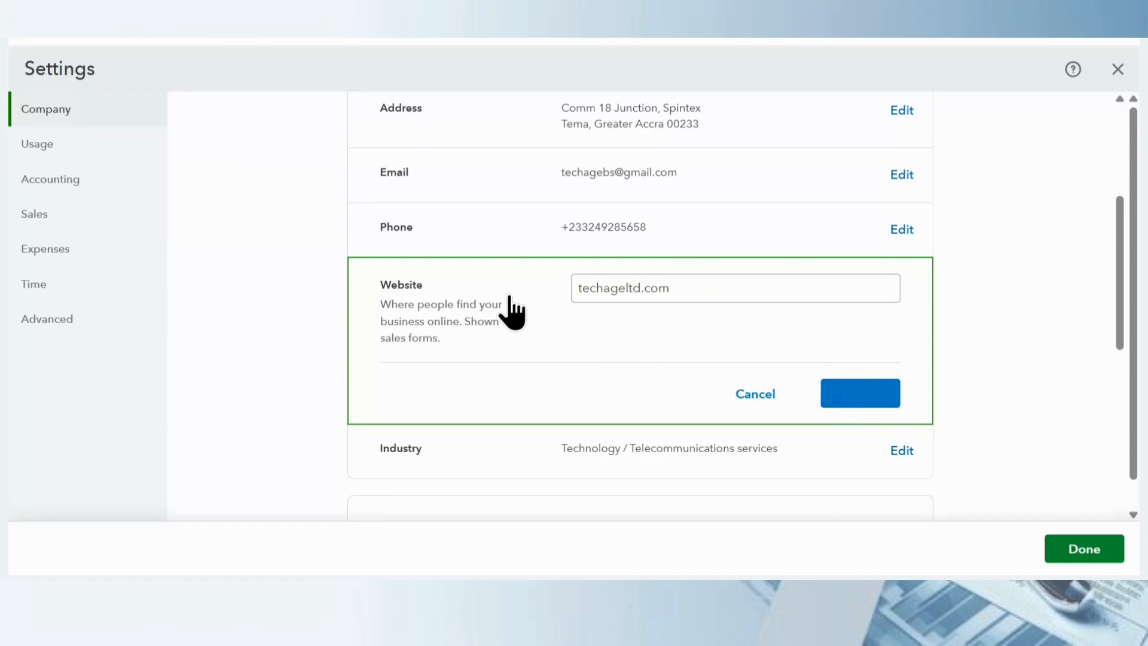
{"action": "scroll", "coordinate": [851, 261], "scroll_direction": "down", "scroll_amount": 3}
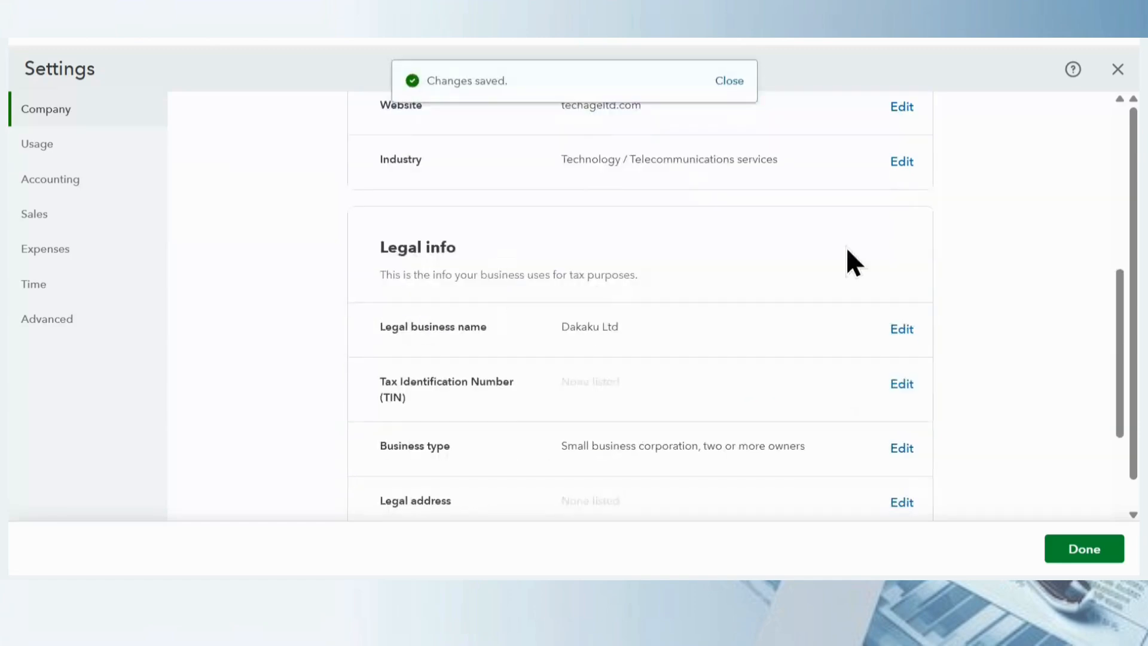
Step: Set the business type under Legal info to Limited liability and save it
{"action": "scroll", "coordinate": [671, 253], "scroll_direction": "up", "scroll_amount": 7}
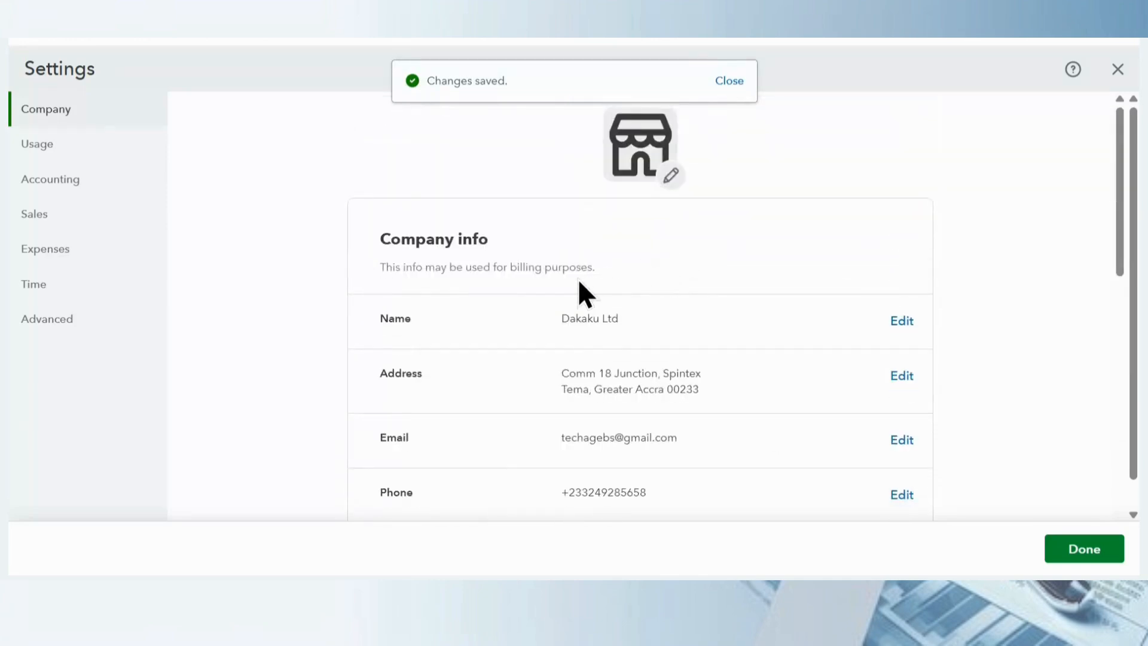
{"action": "scroll", "coordinate": [562, 333], "scroll_direction": "down", "scroll_amount": 4}
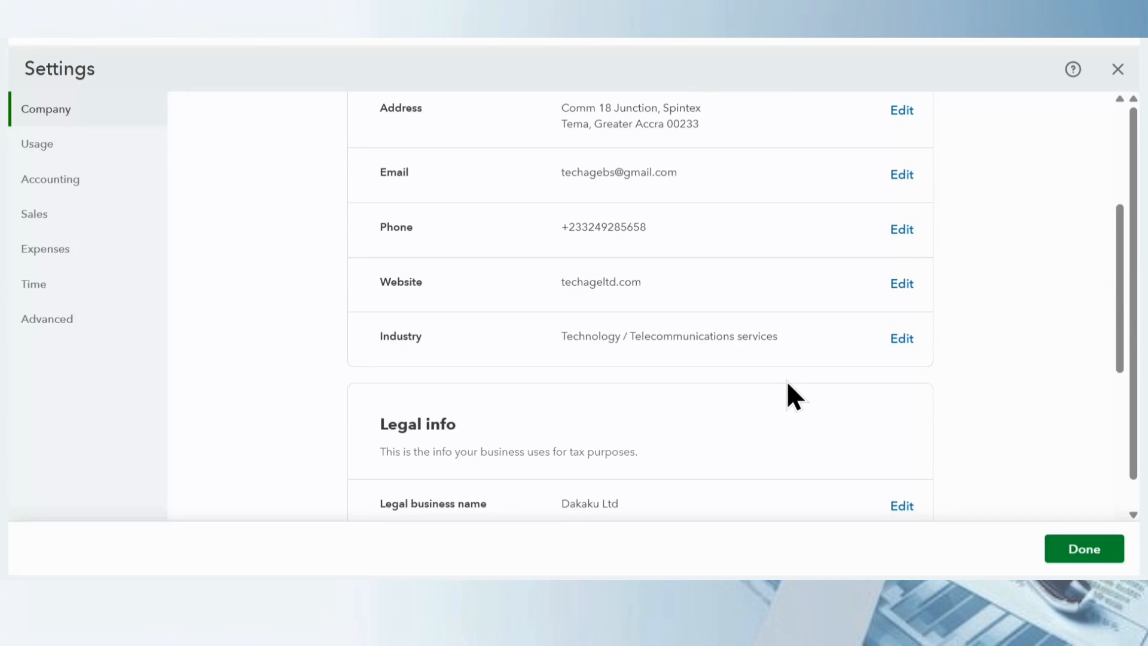
{"action": "scroll", "coordinate": [639, 351], "scroll_direction": "down", "scroll_amount": 3}
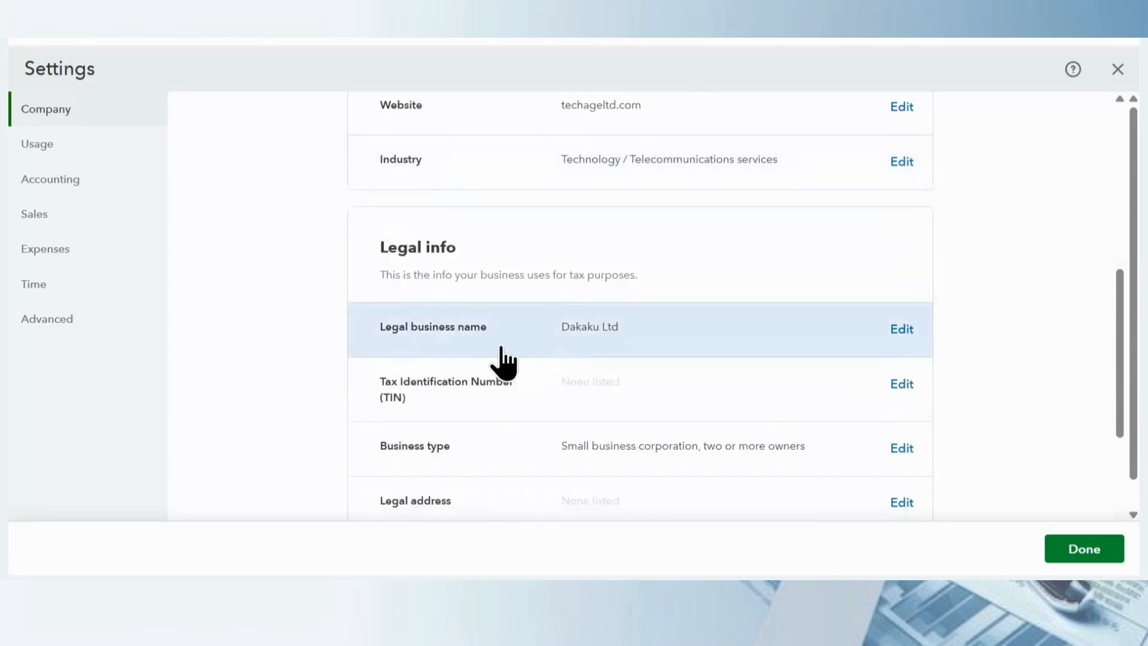
{"action": "scroll", "coordinate": [525, 362], "scroll_direction": "down", "scroll_amount": 3}
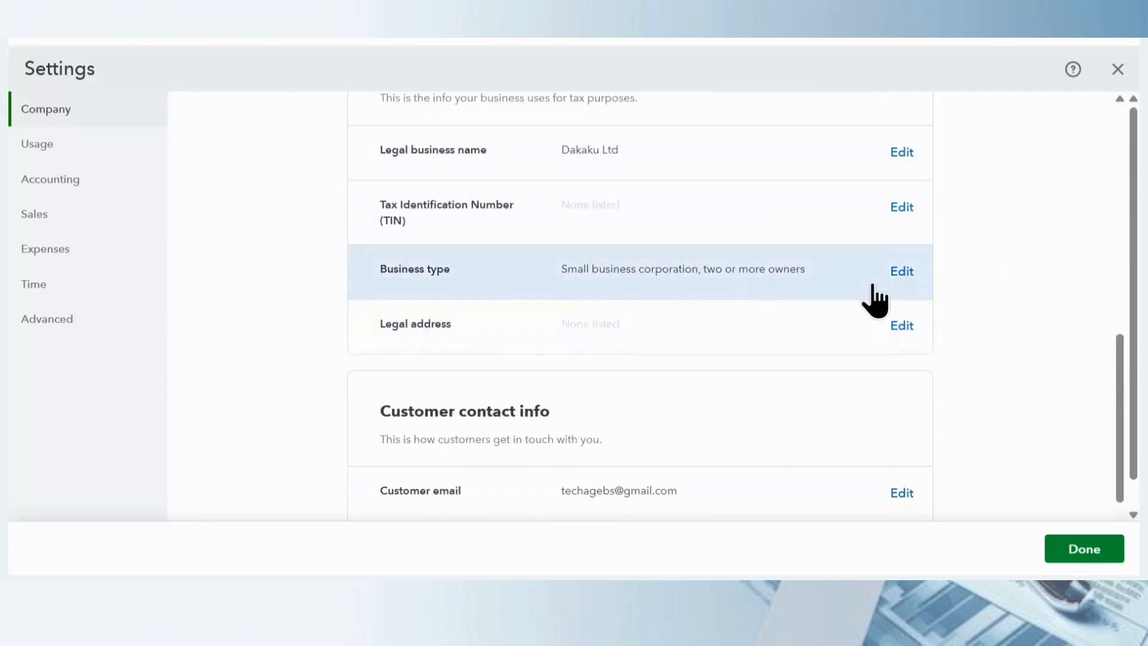
{"action": "left_click", "coordinate": [901, 272]}
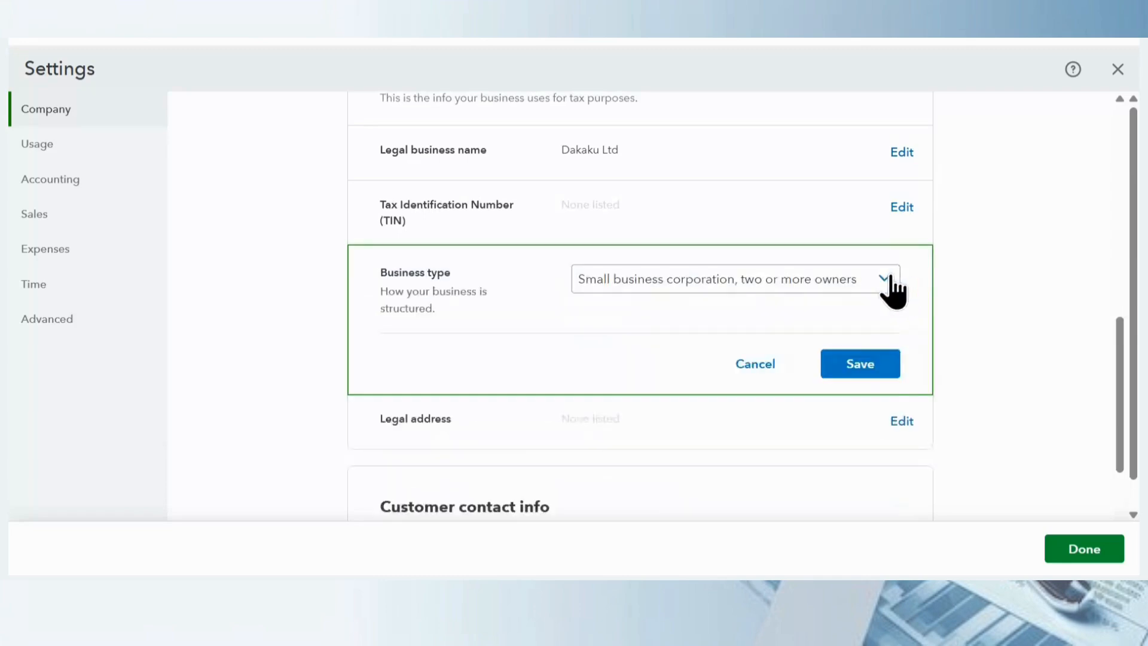
{"action": "left_click", "coordinate": [885, 279]}
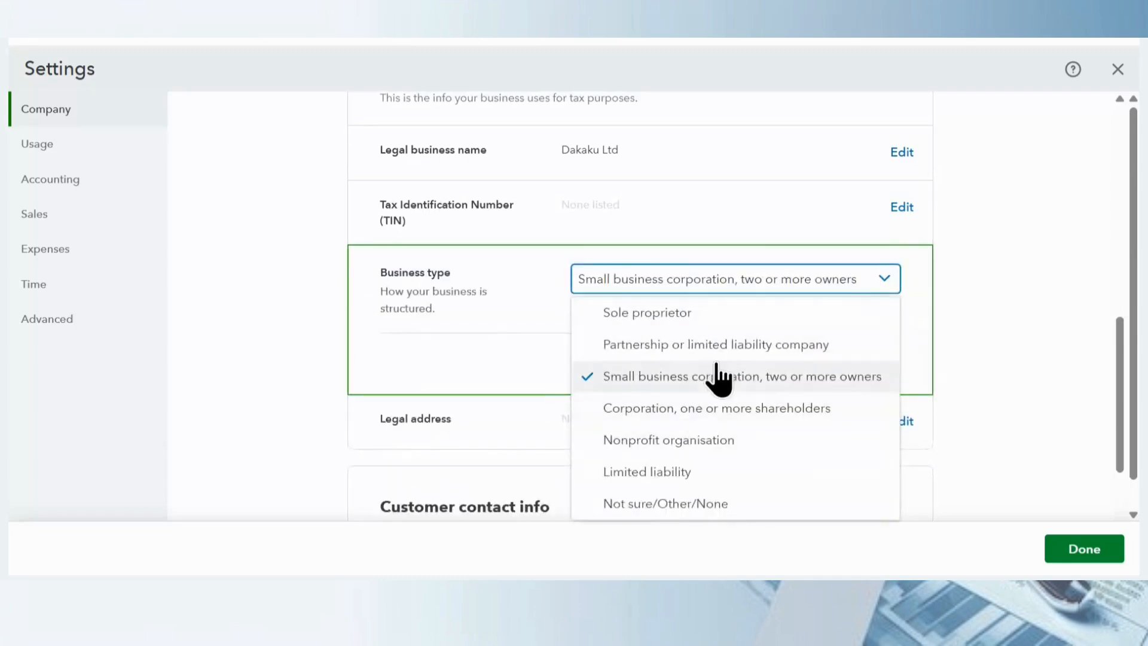
{"action": "left_click", "coordinate": [718, 473]}
{"action": "left_click", "coordinate": [861, 364]}
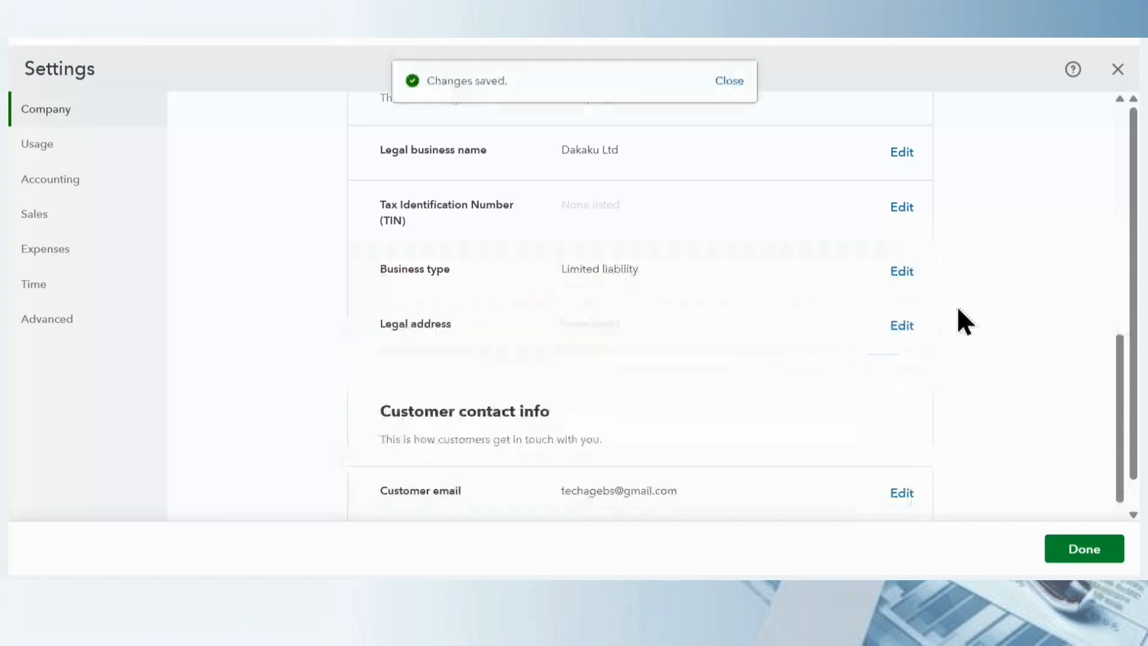
Step: Review the remaining Legal info fields and the customer email and address under Customer contact info
{"action": "scroll", "coordinate": [957, 306], "scroll_direction": "down", "scroll_amount": 1}
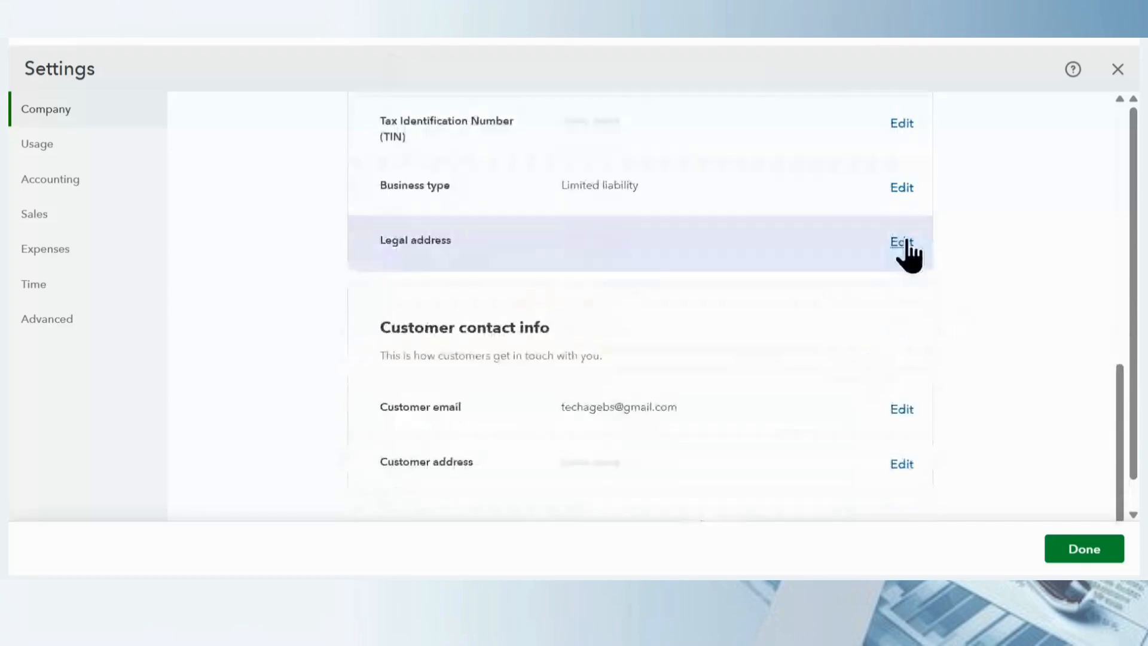
{"action": "scroll", "coordinate": [909, 254], "scroll_direction": "up", "scroll_amount": 1}
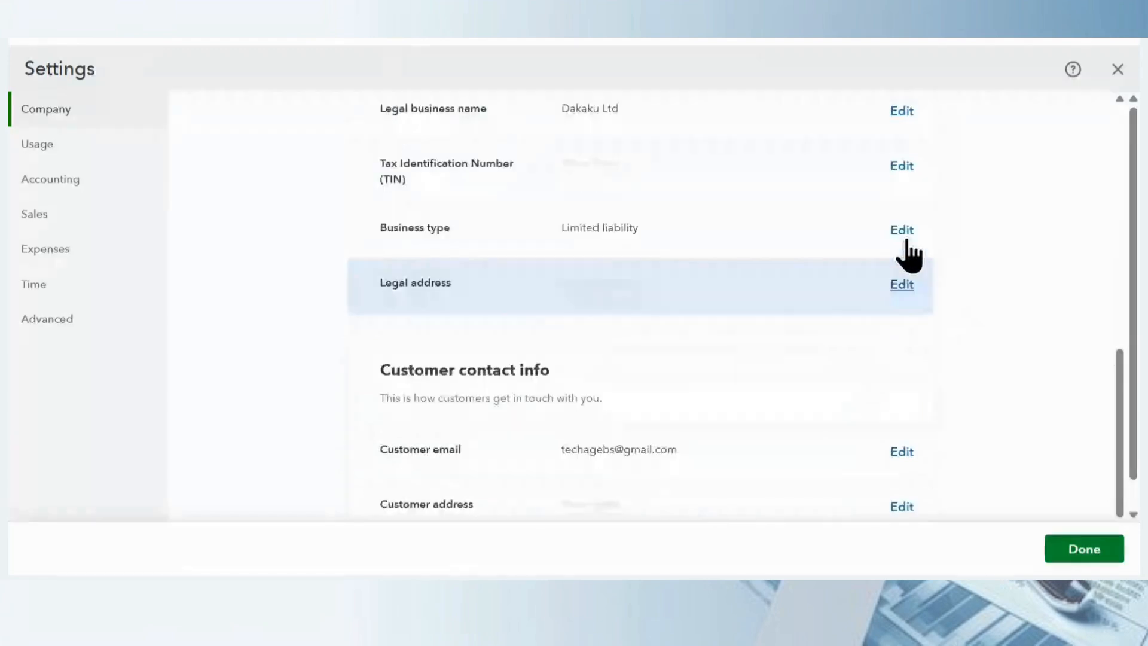
{"action": "scroll", "coordinate": [826, 352], "scroll_direction": "down", "scroll_amount": 1}
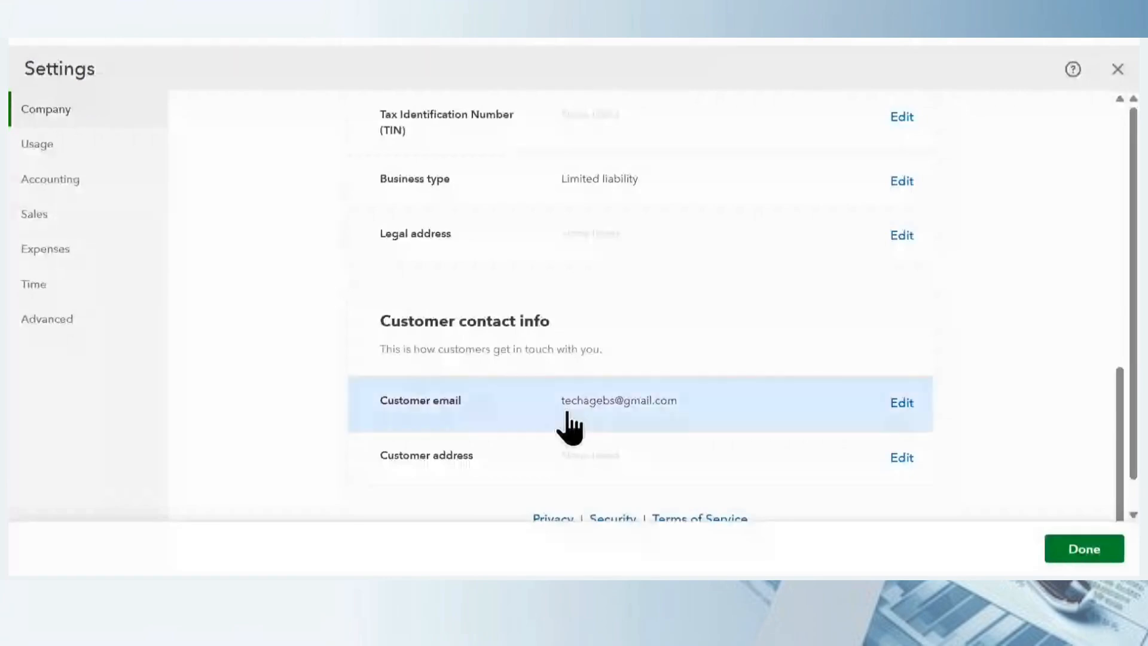
{"action": "scroll", "coordinate": [569, 427], "scroll_direction": "down", "scroll_amount": 1}
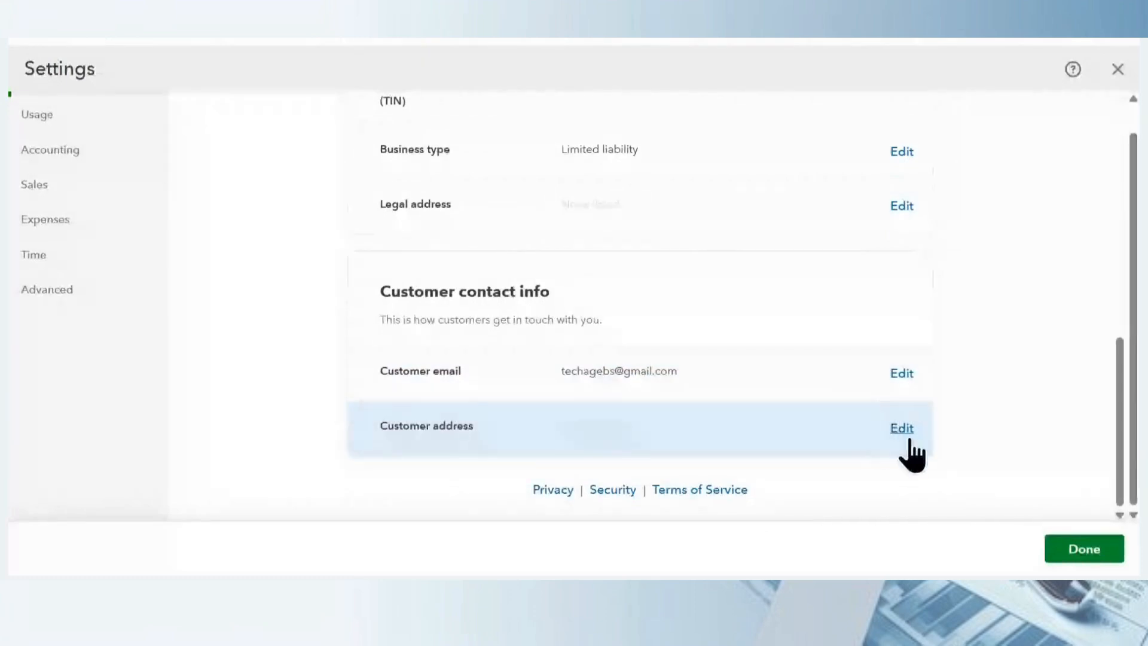
{"action": "scroll", "coordinate": [891, 423], "scroll_direction": "up", "scroll_amount": 10}
Step: Open the Usage settings and examine the chart of accounts and billable user limits alongside the upgrade offer's features
{"action": "left_click", "coordinate": [58, 151]}
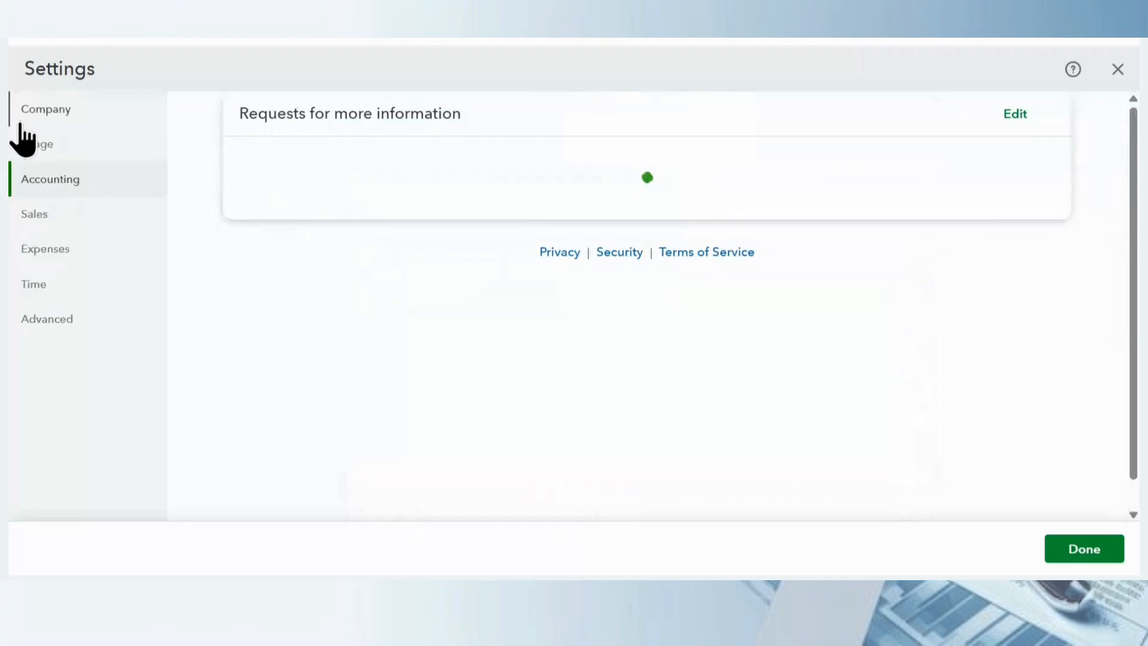
{"action": "left_click", "coordinate": [24, 140]}
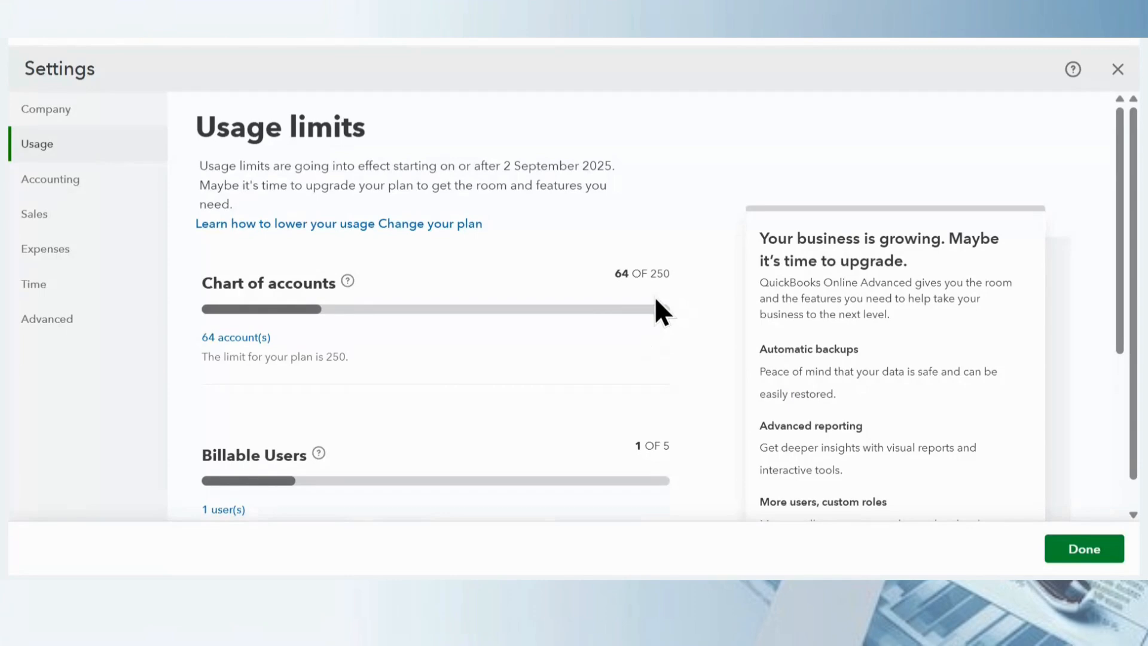
{"action": "scroll", "coordinate": [657, 277], "scroll_direction": "down", "scroll_amount": 1}
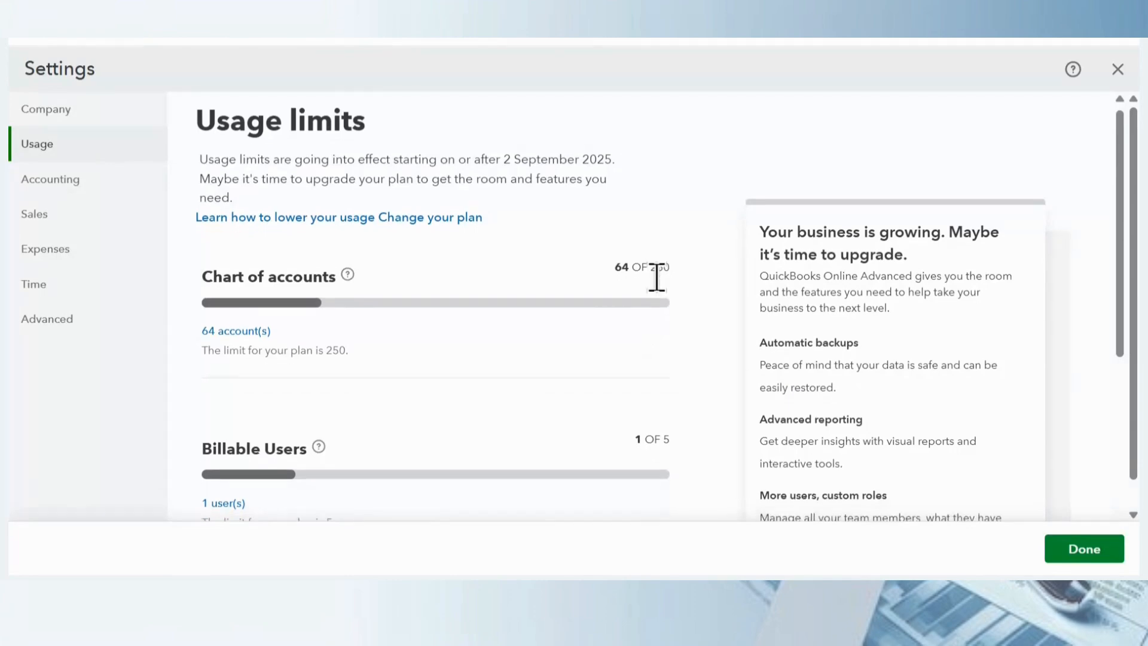
{"action": "scroll", "coordinate": [656, 278], "scroll_direction": "down", "scroll_amount": 3}
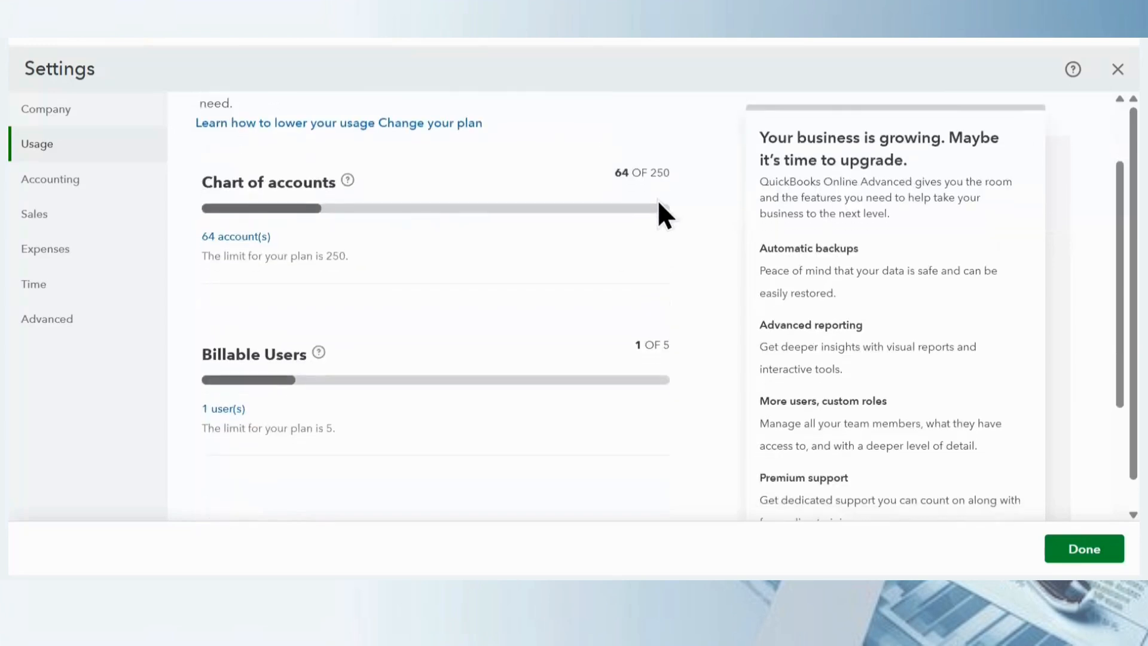
{"action": "scroll", "coordinate": [658, 199], "scroll_direction": "down", "scroll_amount": 2}
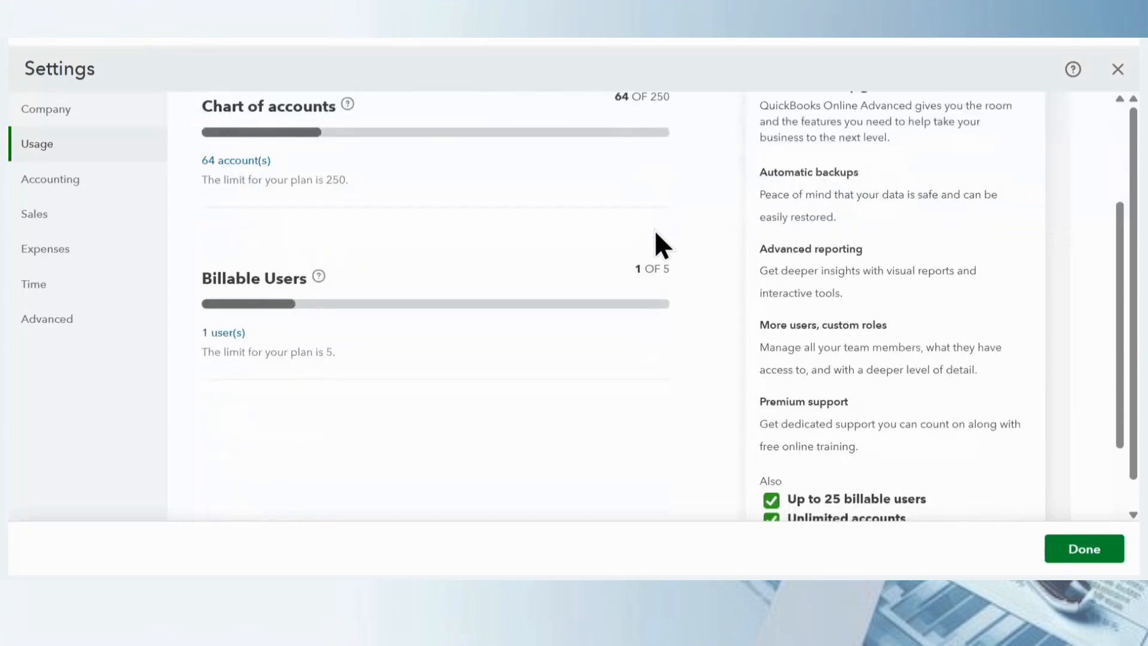
{"action": "scroll", "coordinate": [646, 359], "scroll_direction": "up", "scroll_amount": 3}
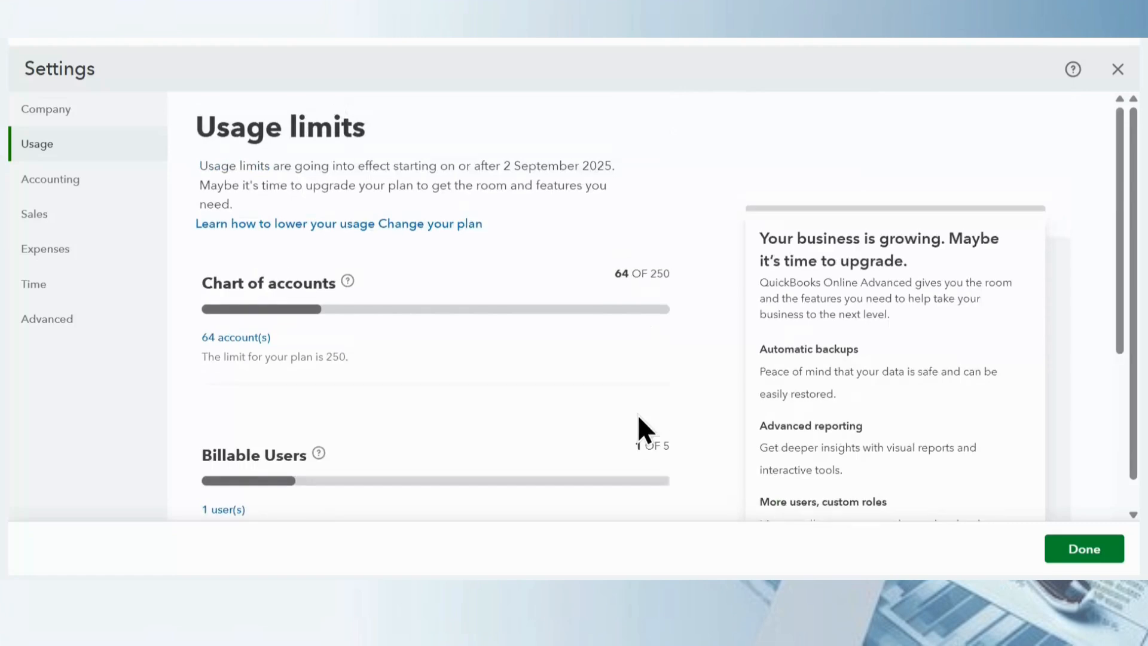
{"action": "scroll", "coordinate": [638, 428], "scroll_direction": "down", "scroll_amount": 3}
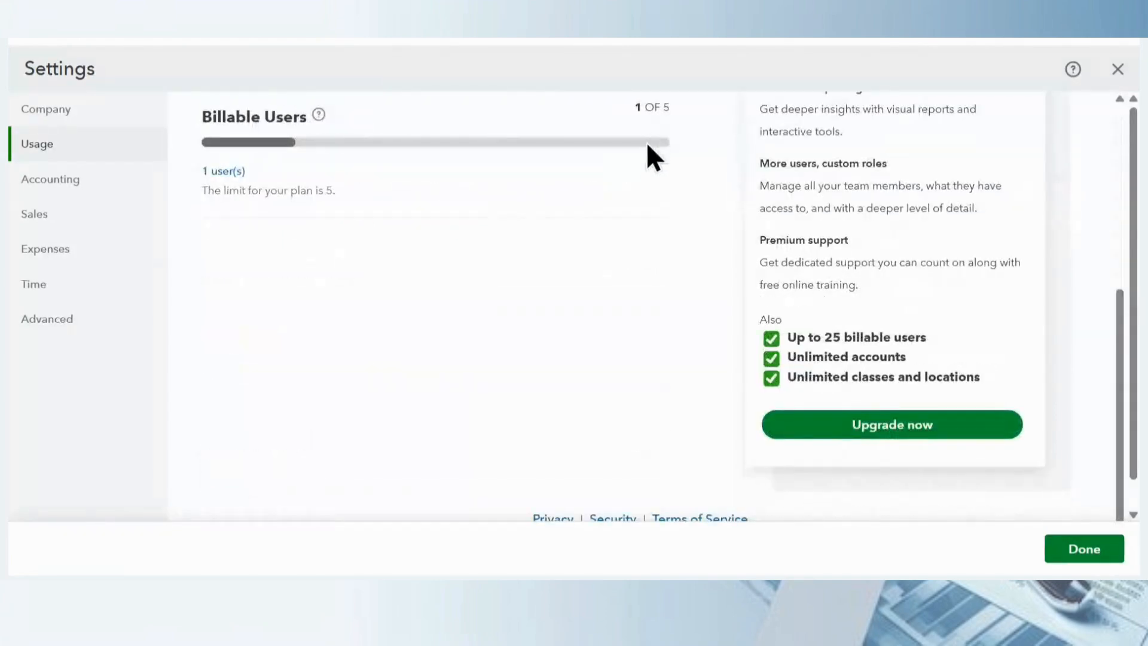
{"action": "scroll", "coordinate": [645, 152], "scroll_direction": "up", "scroll_amount": 5}
{"action": "scroll", "coordinate": [577, 273], "scroll_direction": "down", "scroll_amount": 5}
{"action": "scroll", "coordinate": [970, 391], "scroll_direction": "up", "scroll_amount": 1}
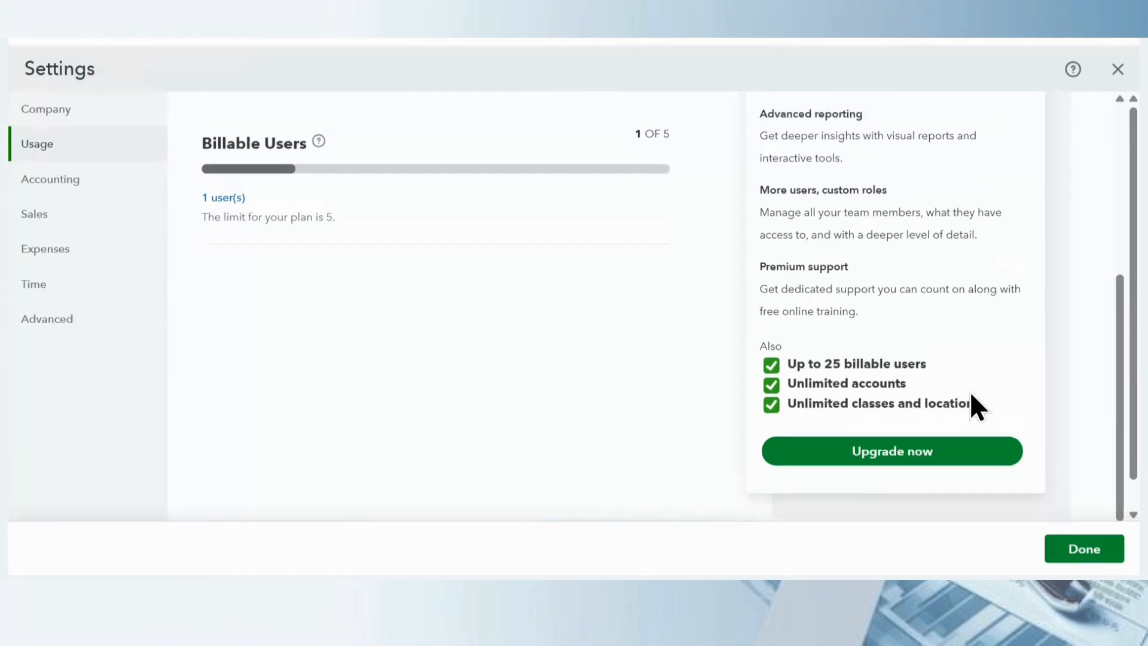
{"action": "scroll", "coordinate": [971, 396], "scroll_direction": "up", "scroll_amount": 3}
{"action": "scroll", "coordinate": [970, 391], "scroll_direction": "up", "scroll_amount": 1}
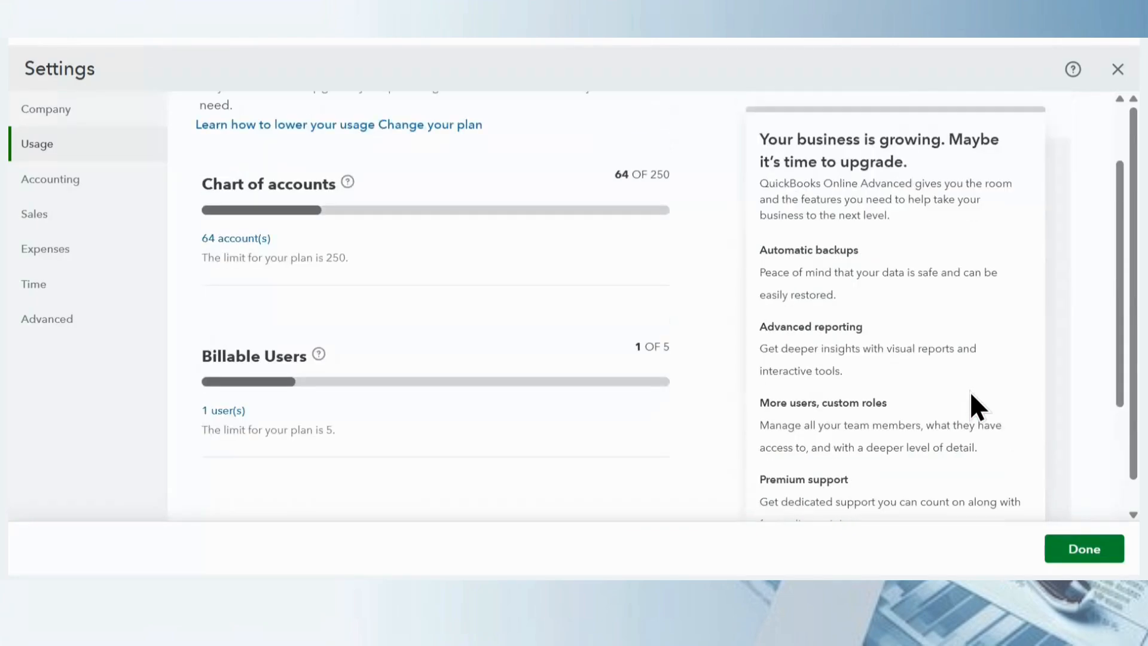
{"action": "scroll", "coordinate": [970, 391], "scroll_direction": "up", "scroll_amount": 2}
{"action": "scroll", "coordinate": [970, 391], "scroll_direction": "down", "scroll_amount": 6}
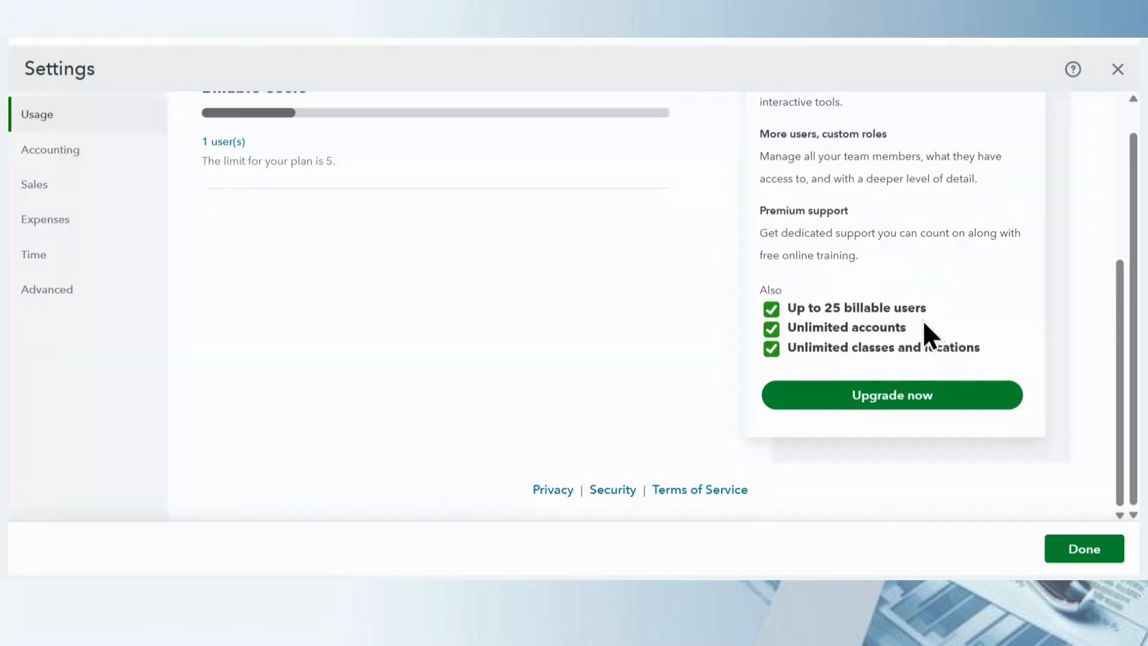
Step: Switch to the webinar window and check the attendees' raised hands and the chat, dismissing the co-organizer chat notice
{"action": "left_click", "coordinate": [524, 38]}
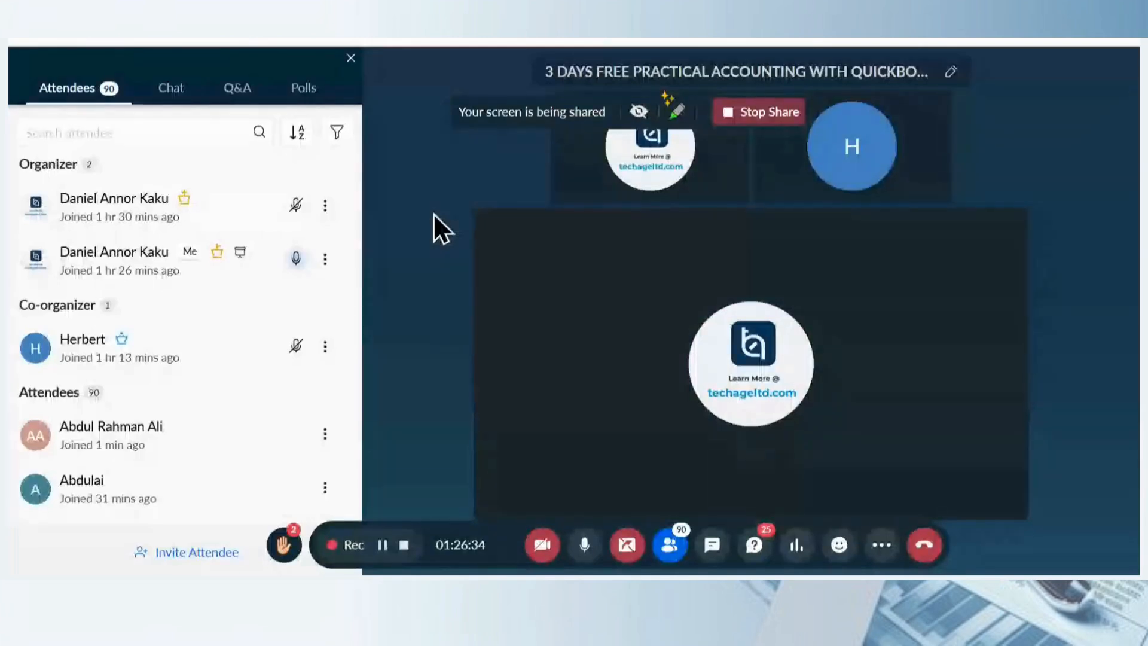
{"action": "left_click", "coordinate": [712, 554]}
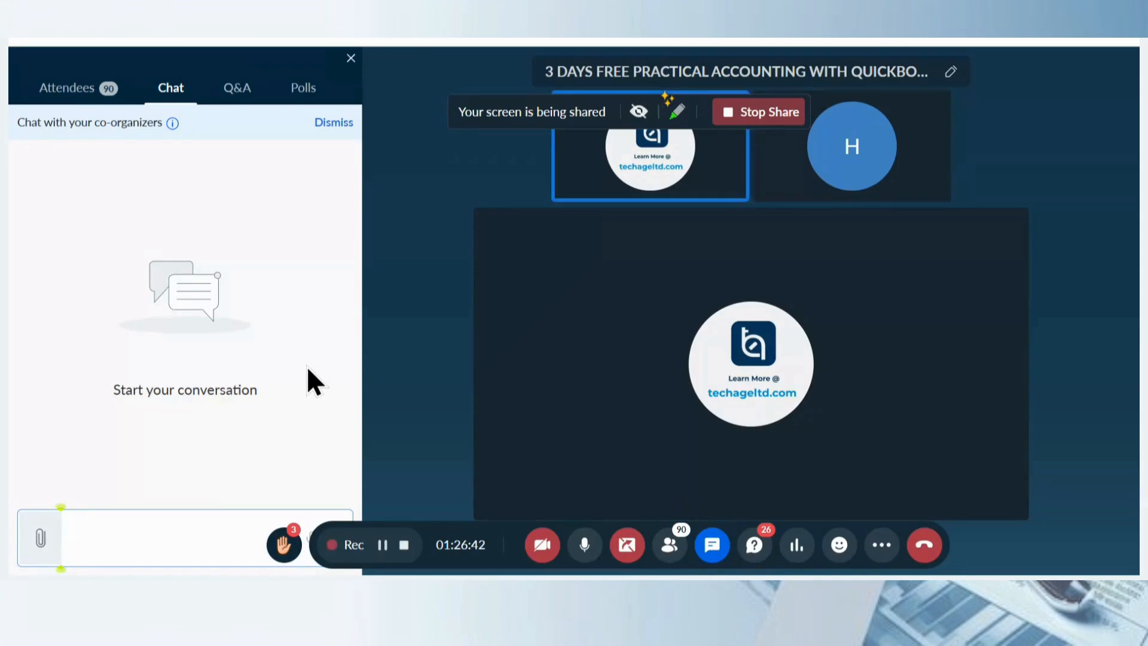
{"action": "left_click", "coordinate": [285, 545]}
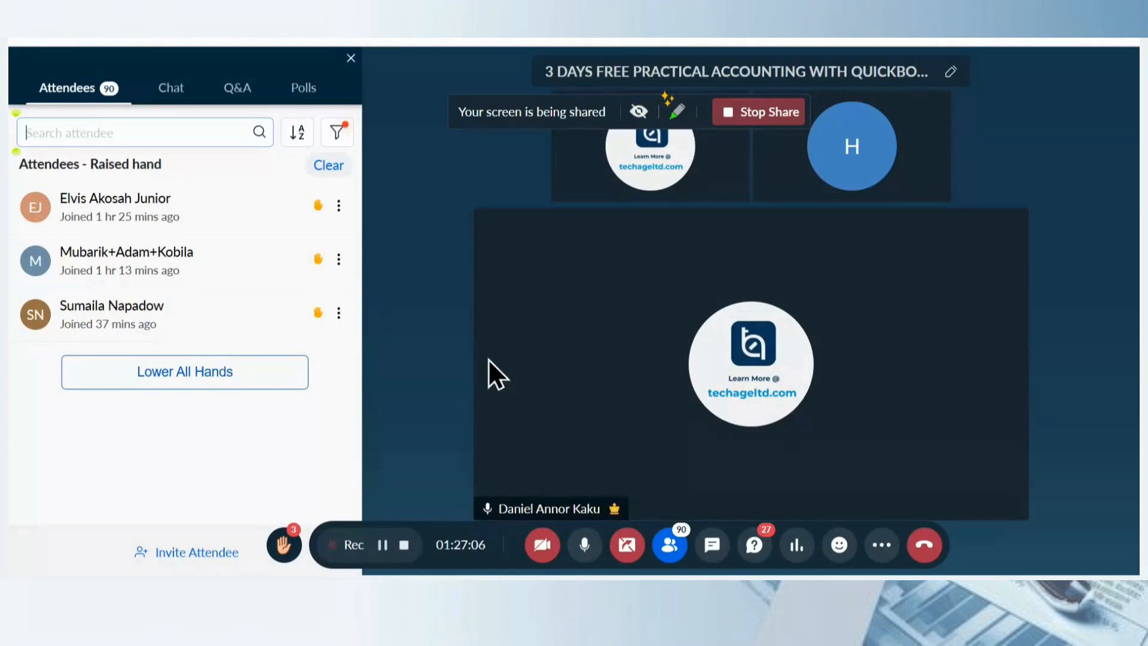
{"action": "left_click", "coordinate": [727, 553]}
{"action": "left_click", "coordinate": [727, 554]}
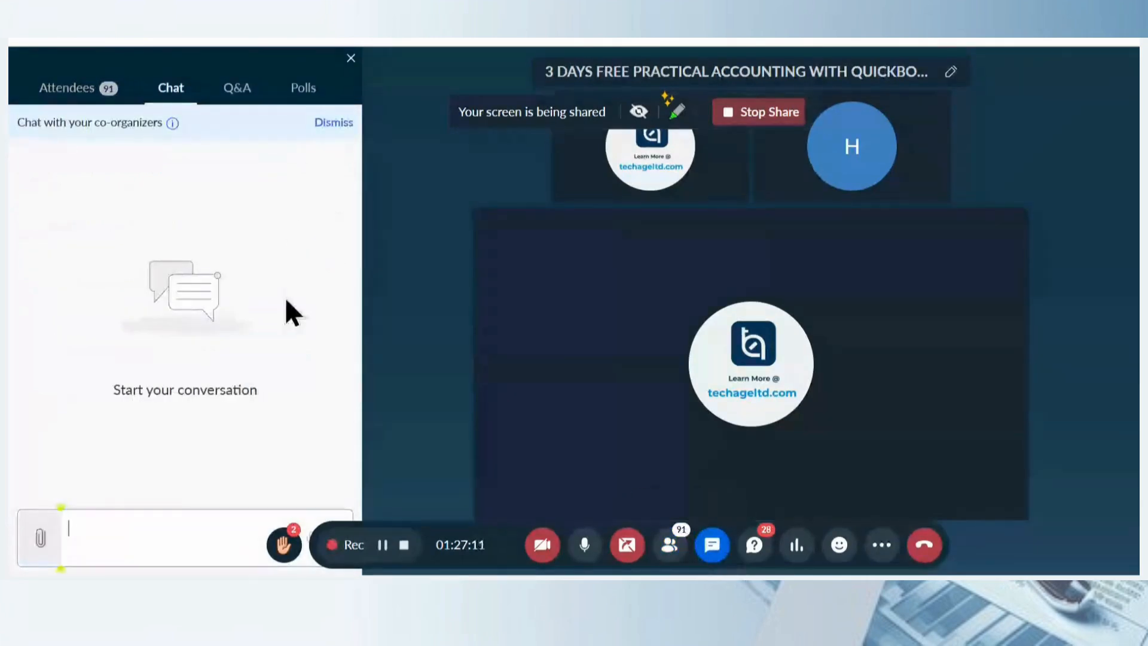
{"action": "left_click", "coordinate": [328, 122]}
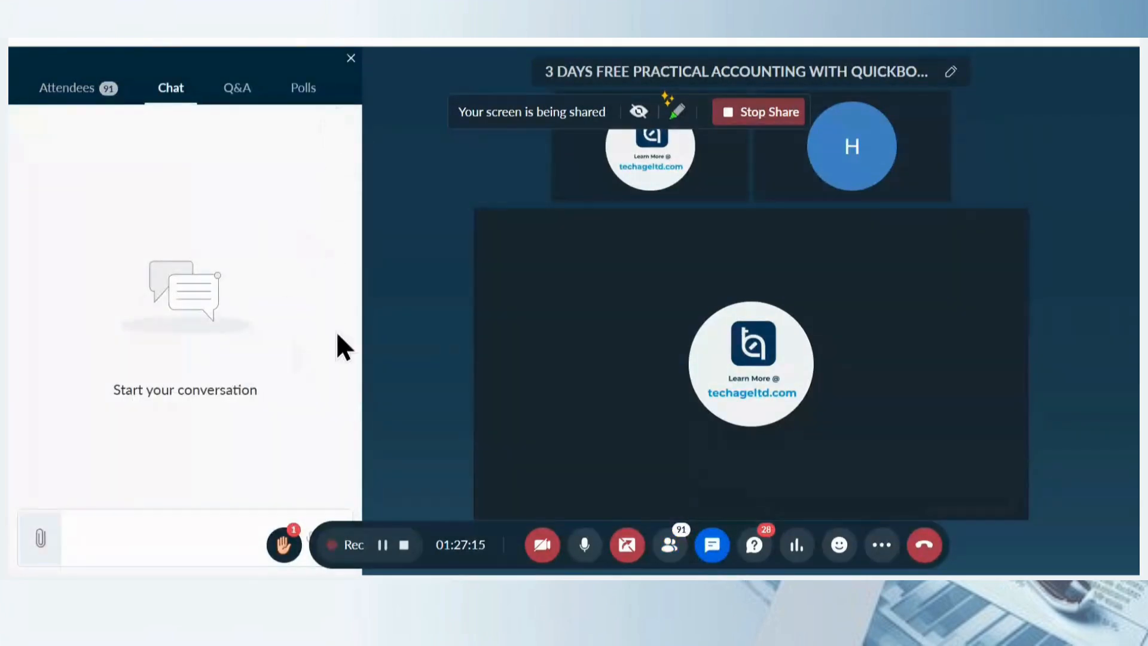
{"action": "left_click", "coordinate": [715, 553]}
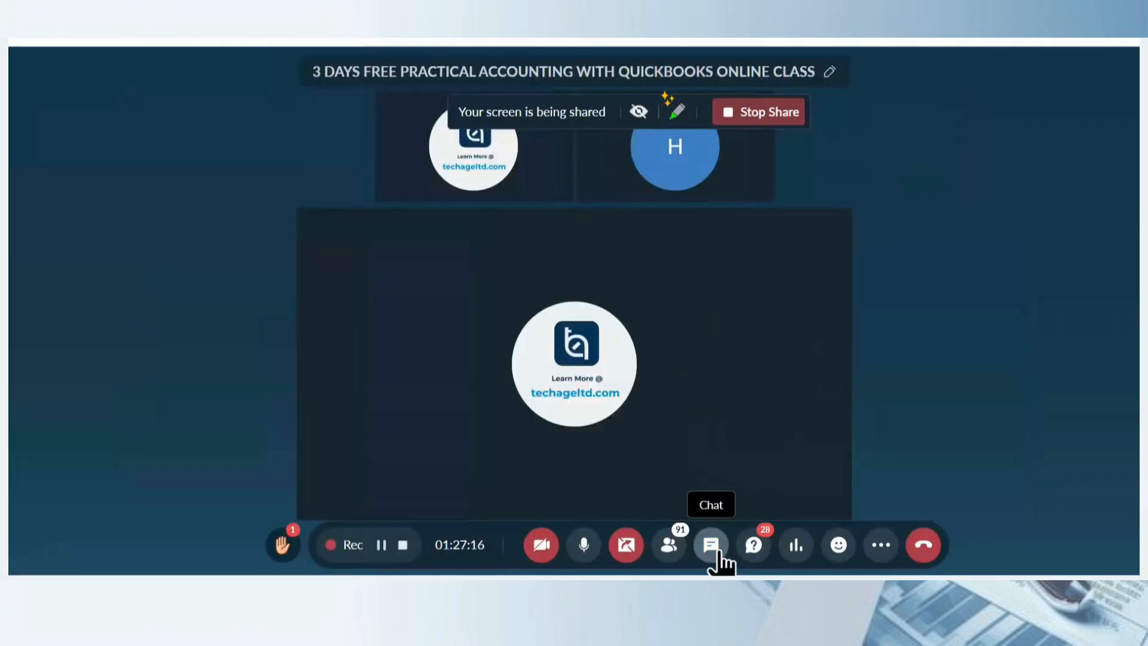
Step: Open the webinar's Q&A and read through the attendees' questions down to the most recent ones
{"action": "left_click", "coordinate": [752, 547]}
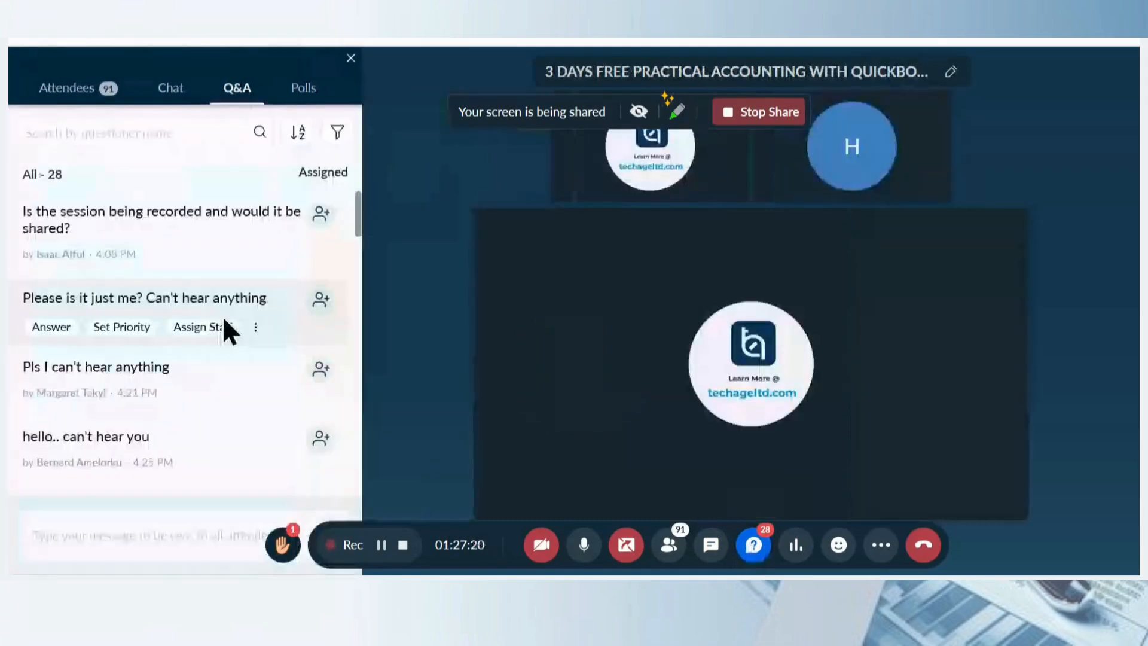
{"action": "scroll", "coordinate": [213, 315], "scroll_direction": "down", "scroll_amount": 15}
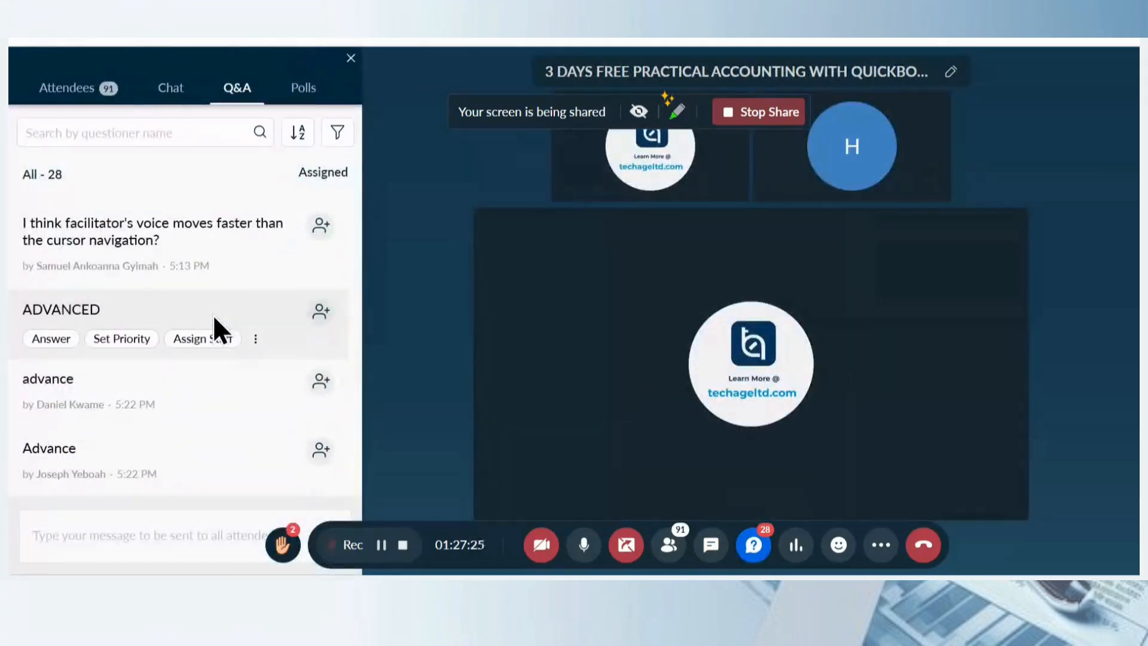
{"action": "scroll", "coordinate": [83, 335], "scroll_direction": "up", "scroll_amount": 2}
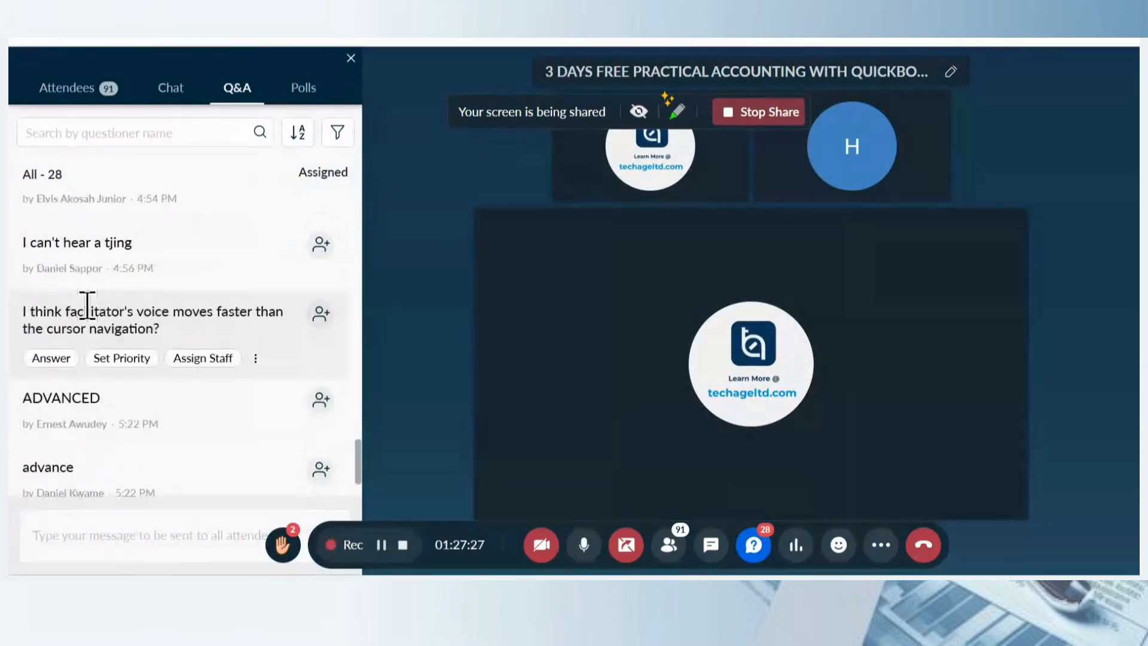
{"action": "scroll", "coordinate": [87, 305], "scroll_direction": "down", "scroll_amount": 2}
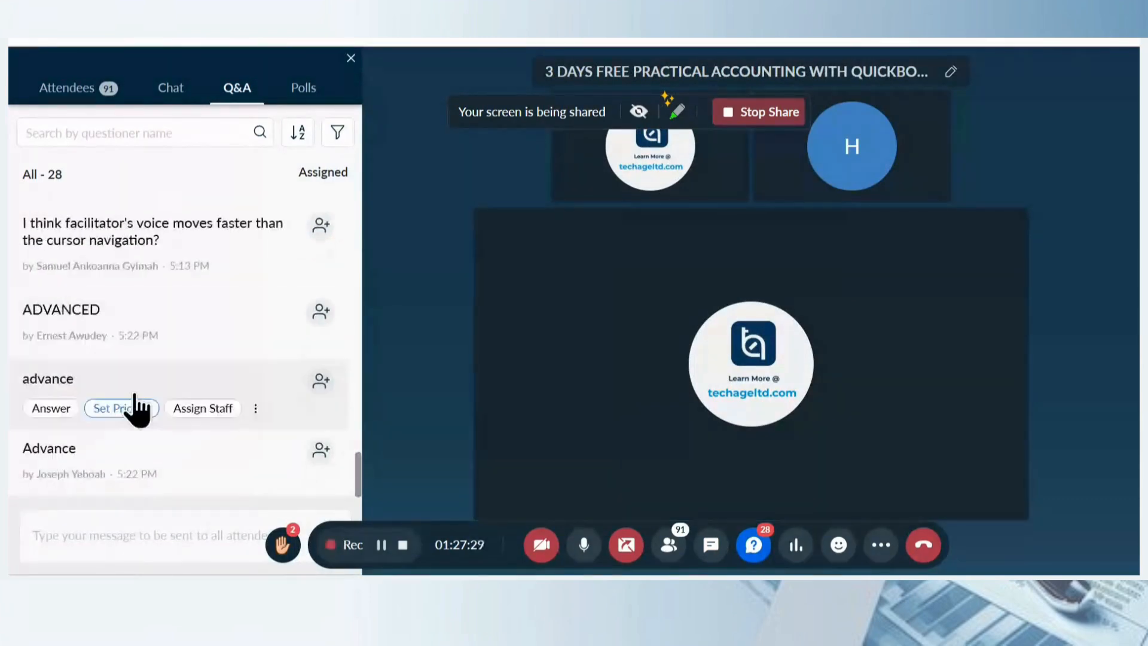
Step: Switch back to QuickBooks Online, revisit the usage limits, and open the Accounting settings
{"action": "left_click", "coordinate": [785, 31]}
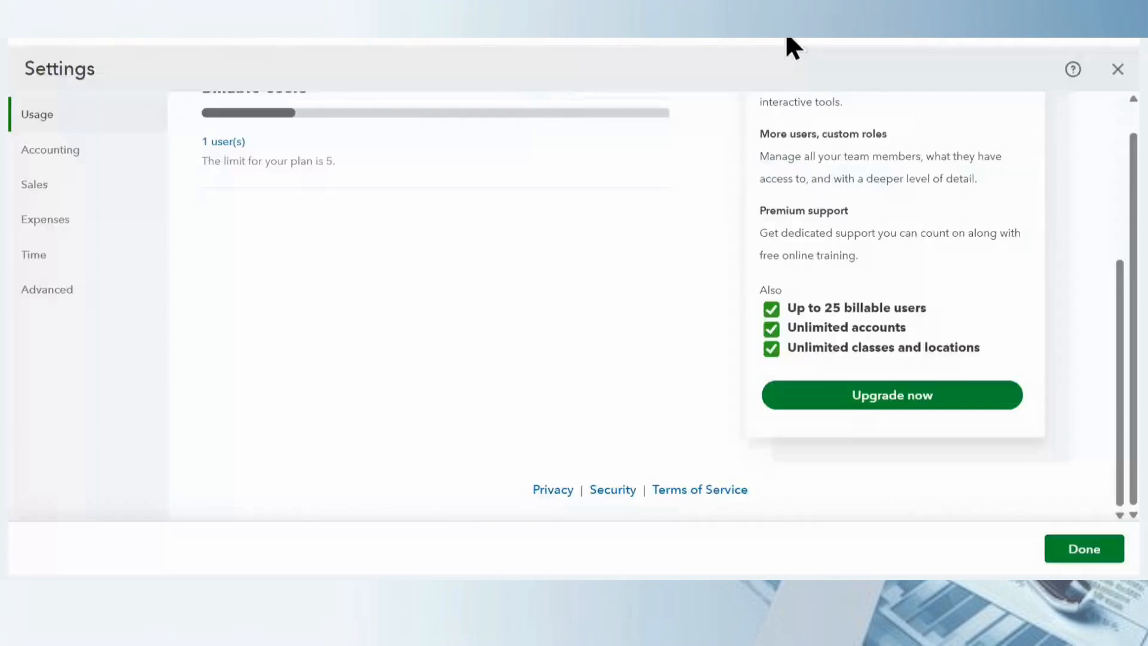
{"action": "scroll", "coordinate": [454, 297], "scroll_direction": "up", "scroll_amount": 5}
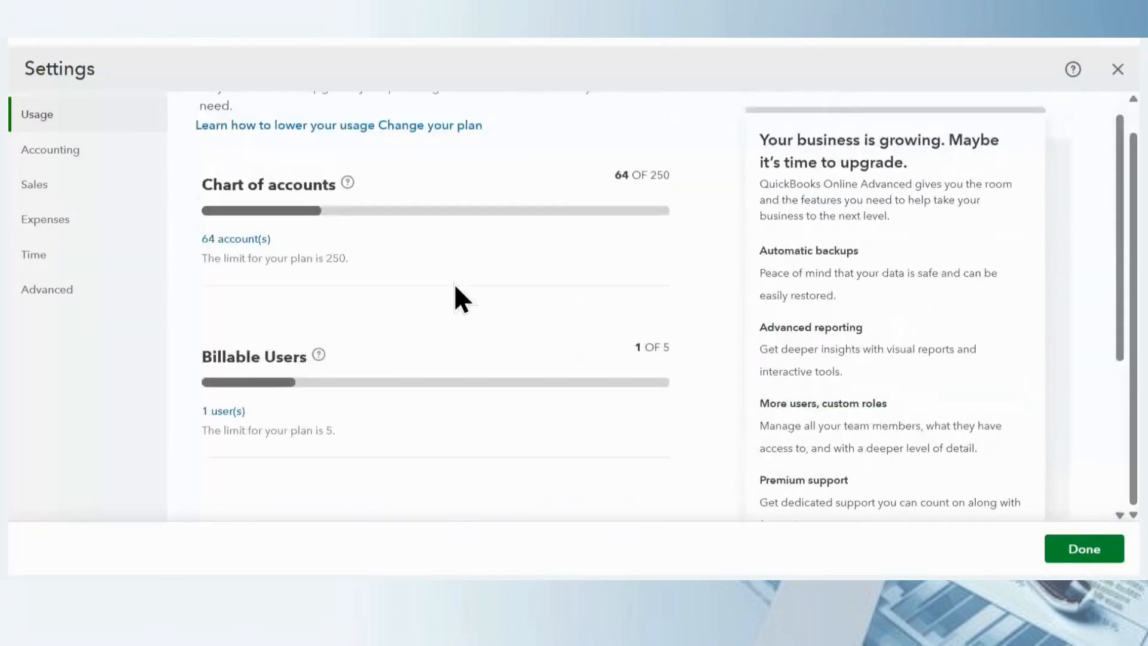
{"action": "scroll", "coordinate": [181, 227], "scroll_direction": "up", "scroll_amount": 1}
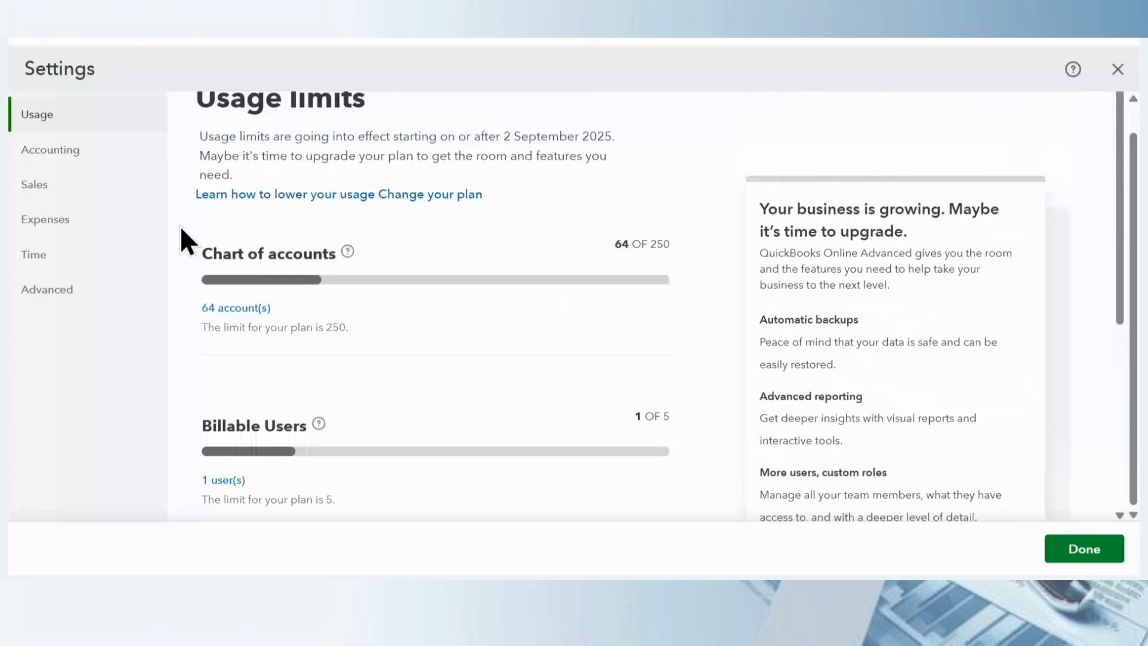
{"action": "scroll", "coordinate": [181, 225], "scroll_direction": "up", "scroll_amount": 1}
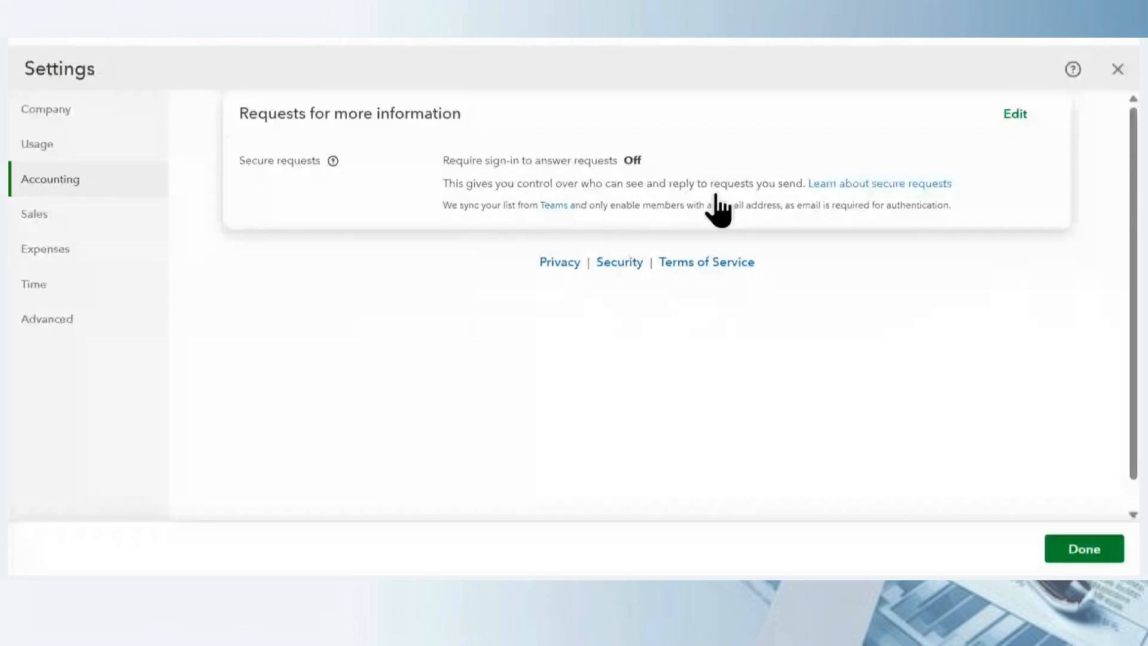
Step: Open the Sales settings and set the preferred invoice terms in the sales form content to Due on receipt
{"action": "left_click", "coordinate": [37, 216]}
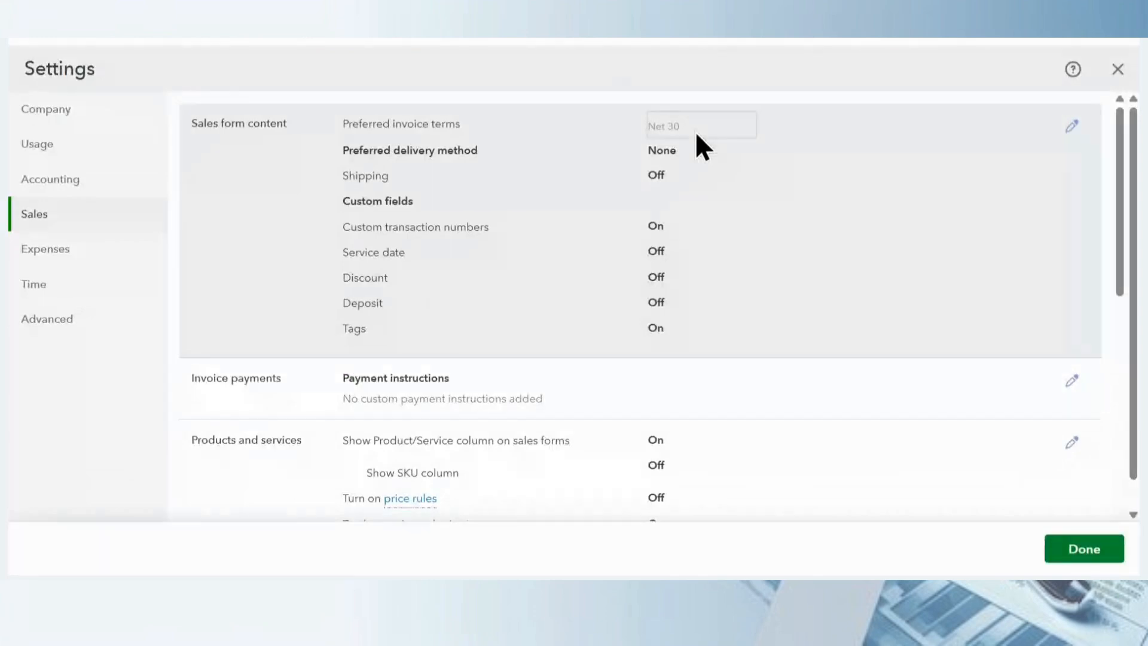
{"action": "left_click", "coordinate": [1073, 128]}
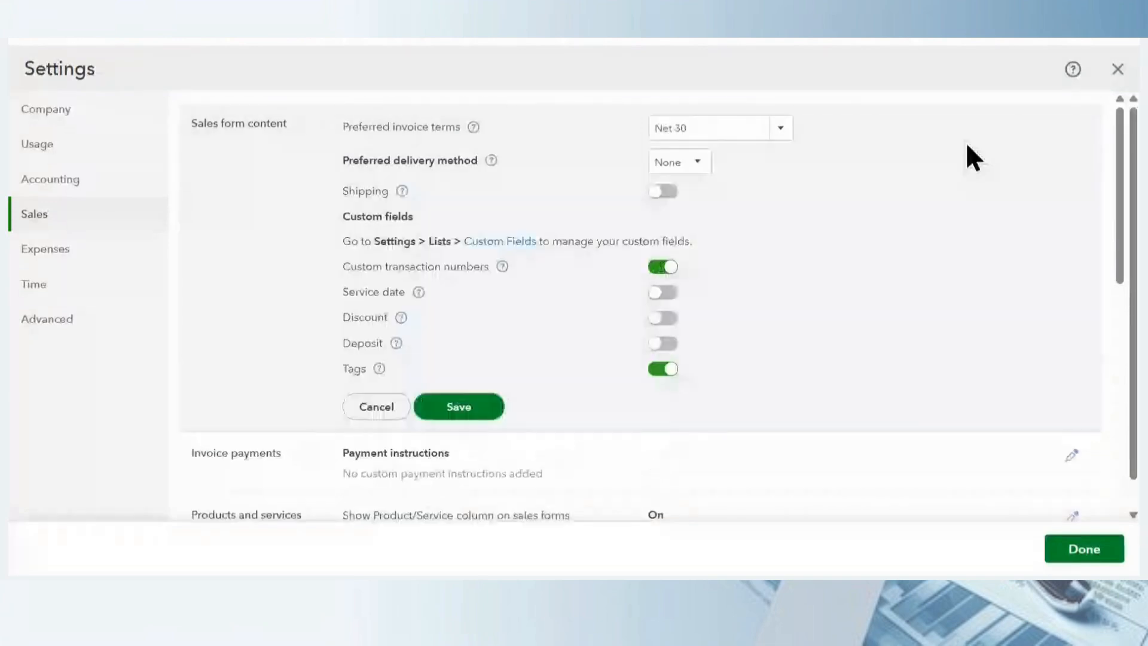
{"action": "left_click", "coordinate": [780, 128]}
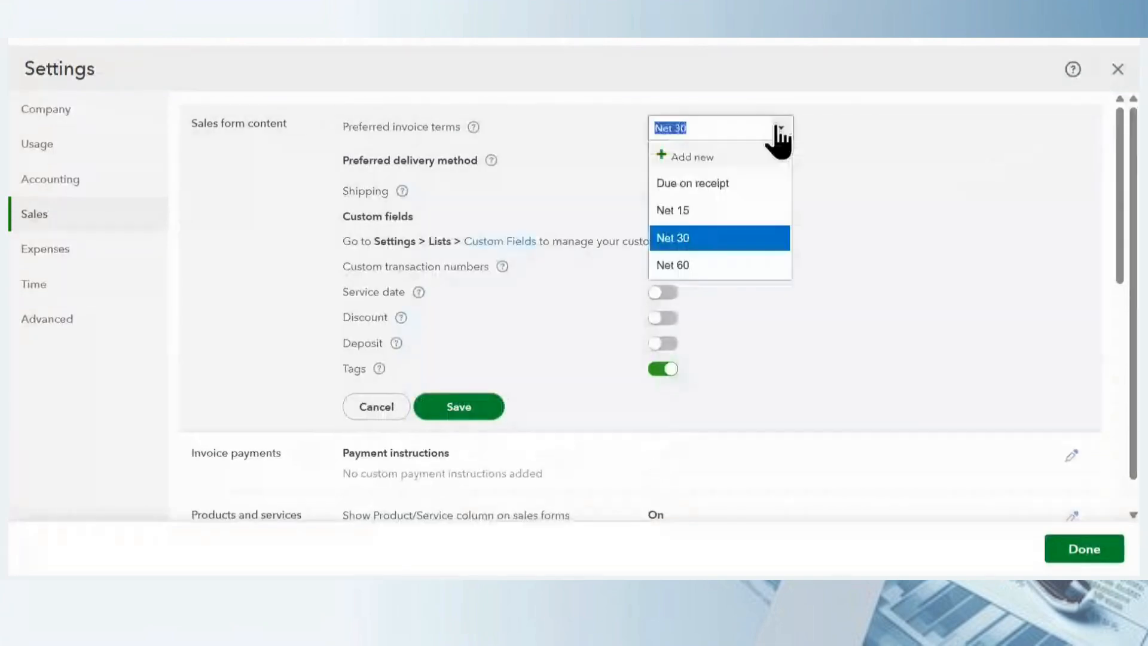
{"action": "left_click", "coordinate": [704, 190]}
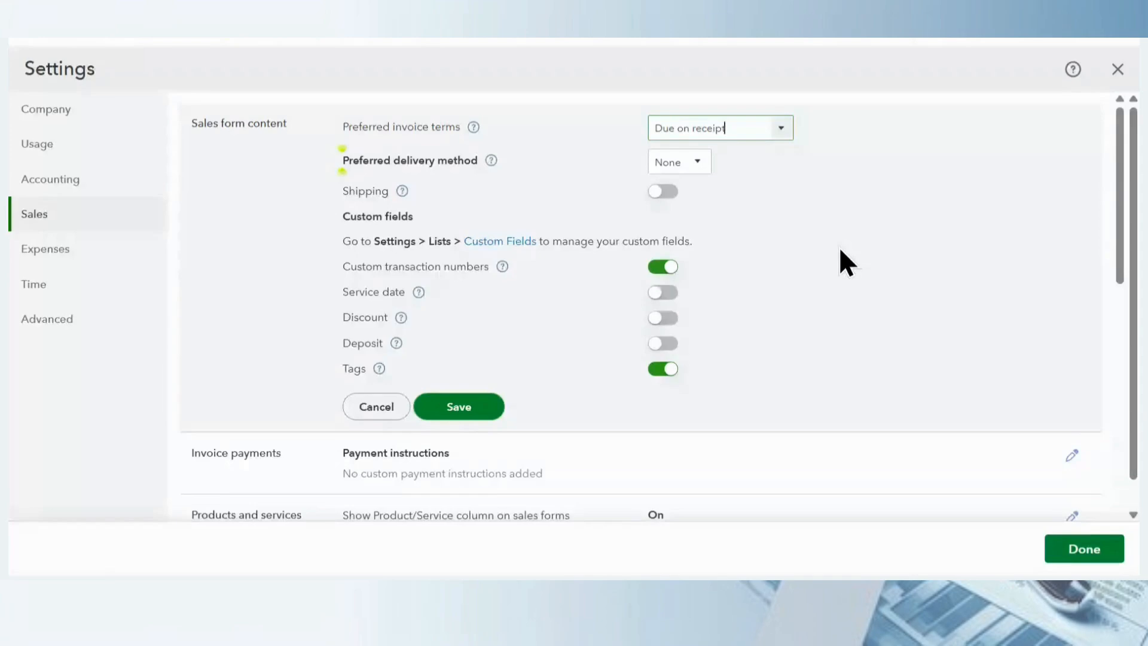
{"action": "left_click", "coordinate": [662, 292]}
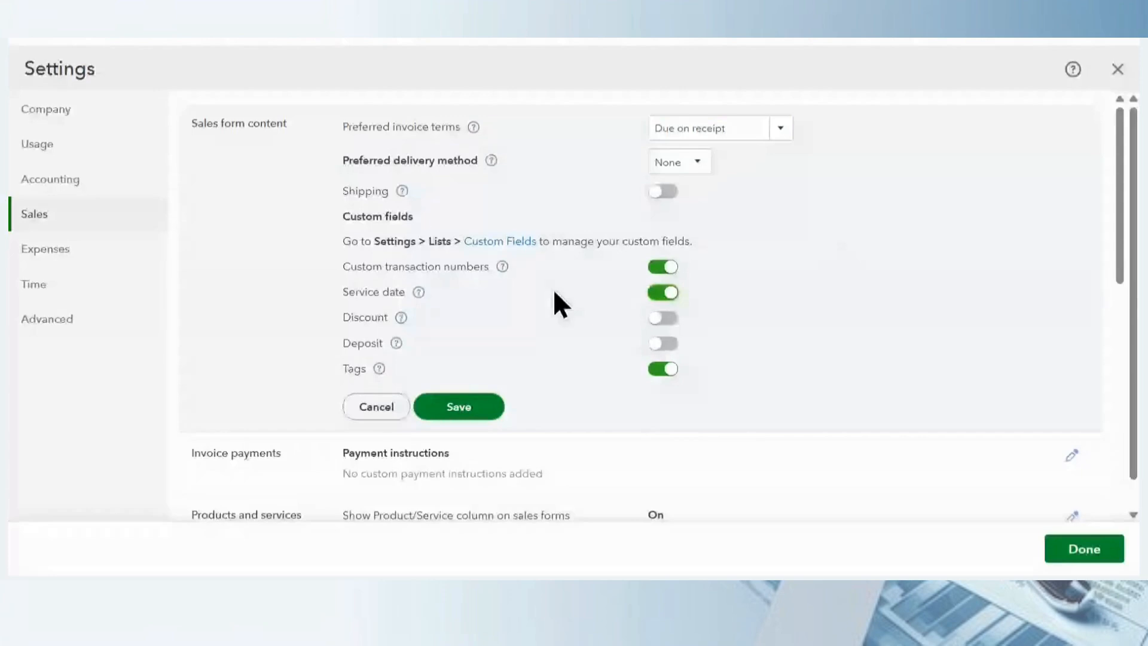
{"action": "left_click", "coordinate": [668, 162]}
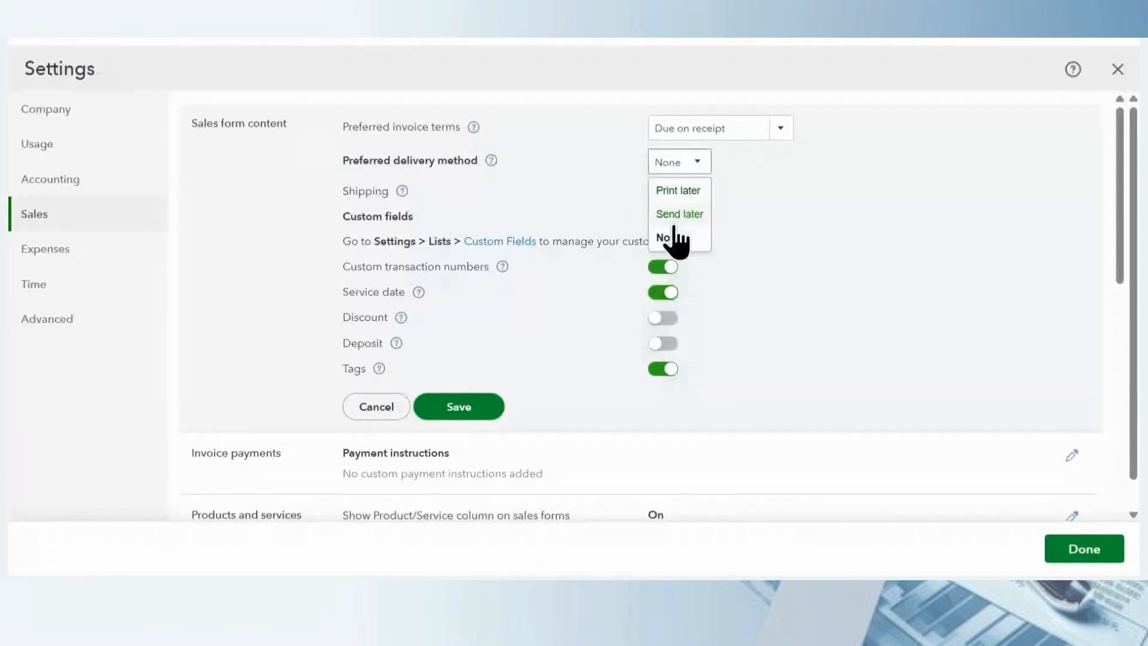
{"action": "left_click", "coordinate": [674, 237]}
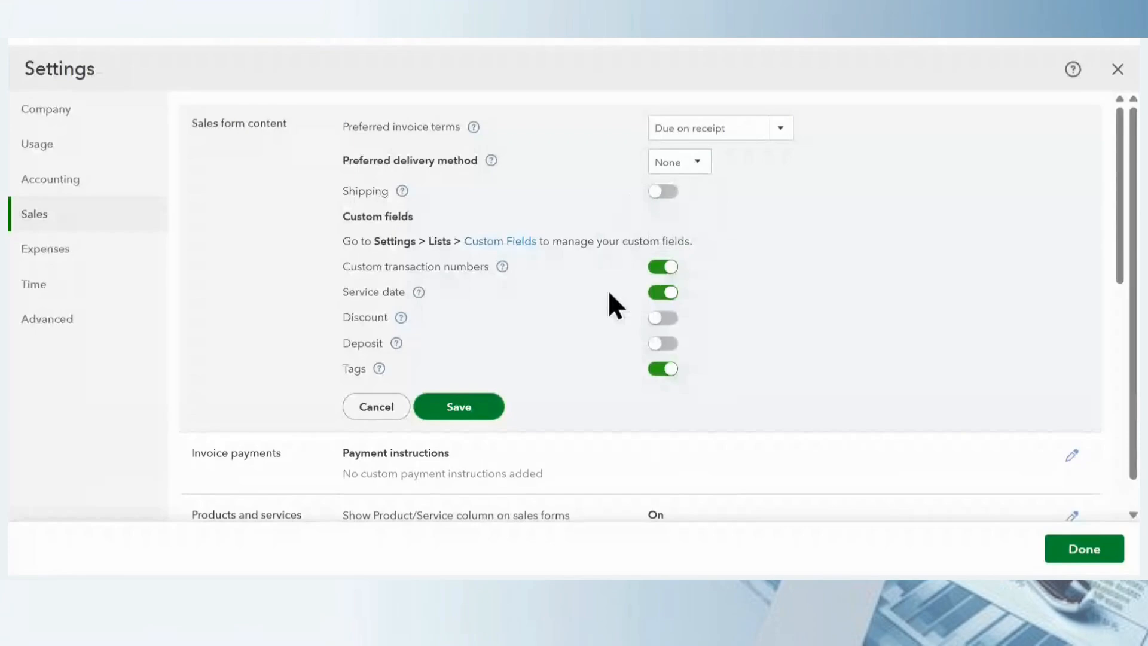
{"action": "left_click", "coordinate": [661, 293]}
Step: Turn on Discount and Deposit, turn off Tags, and save the sales form content
{"action": "left_click", "coordinate": [668, 318]}
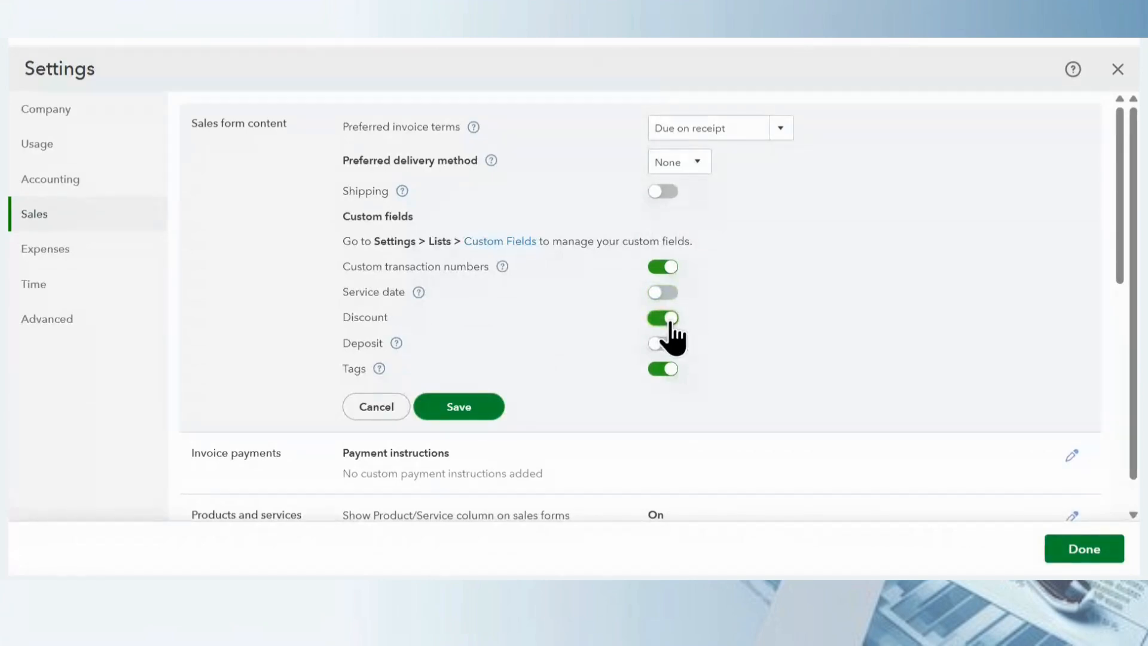
{"action": "left_click", "coordinate": [663, 344]}
{"action": "scroll", "coordinate": [715, 358], "scroll_direction": "down", "scroll_amount": 3}
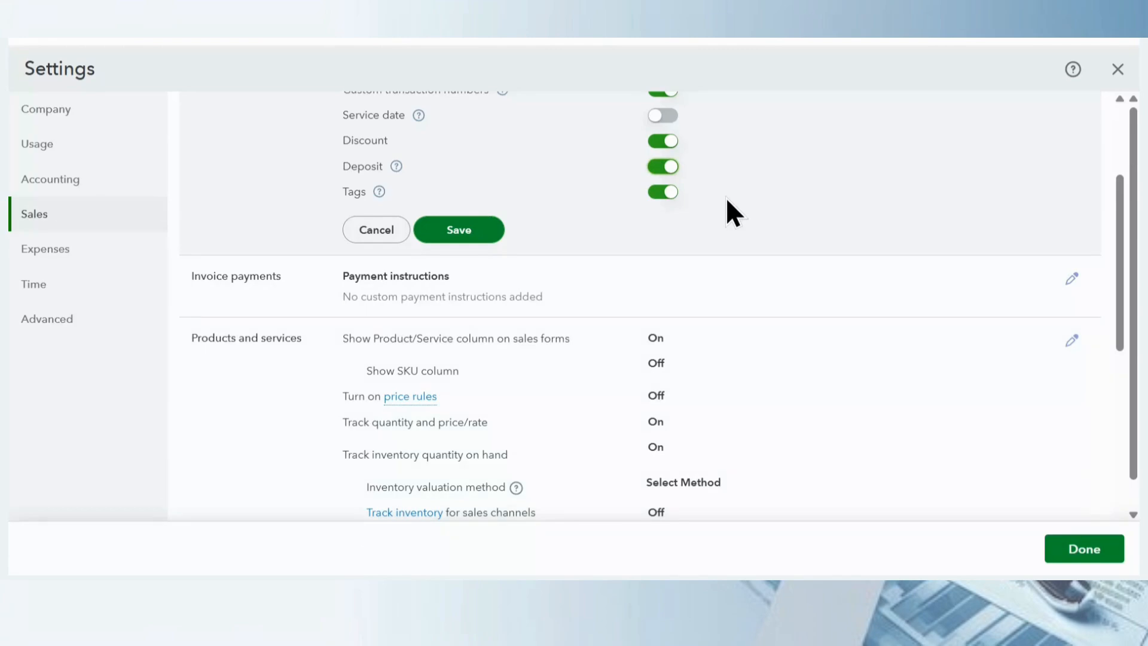
{"action": "left_click", "coordinate": [661, 192]}
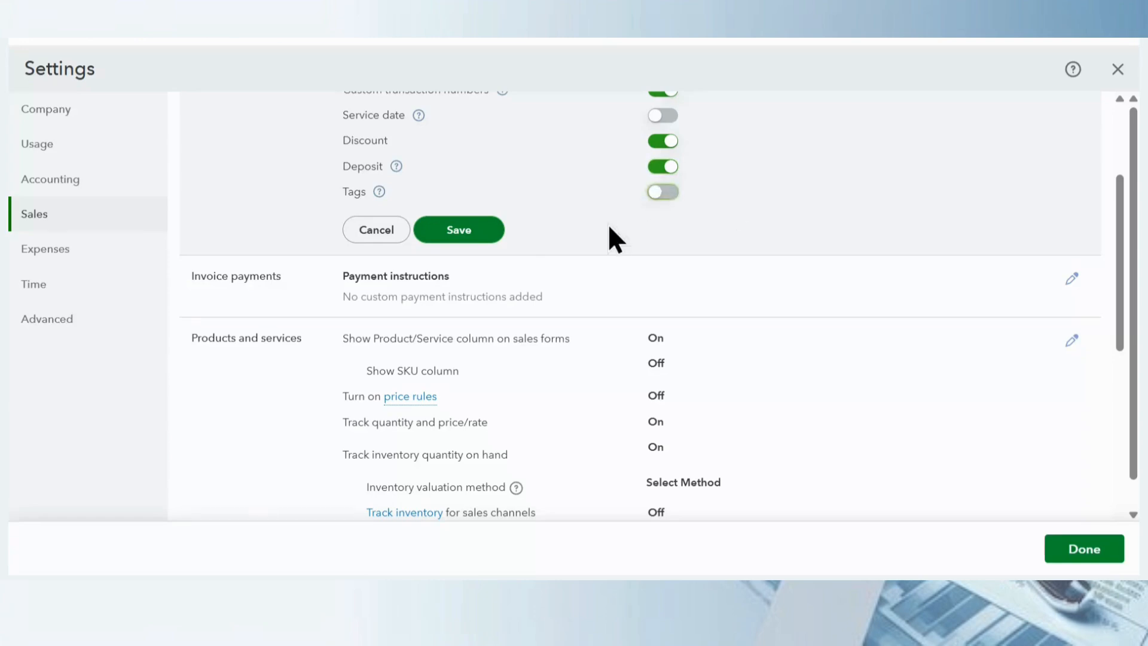
{"action": "left_click", "coordinate": [453, 232]}
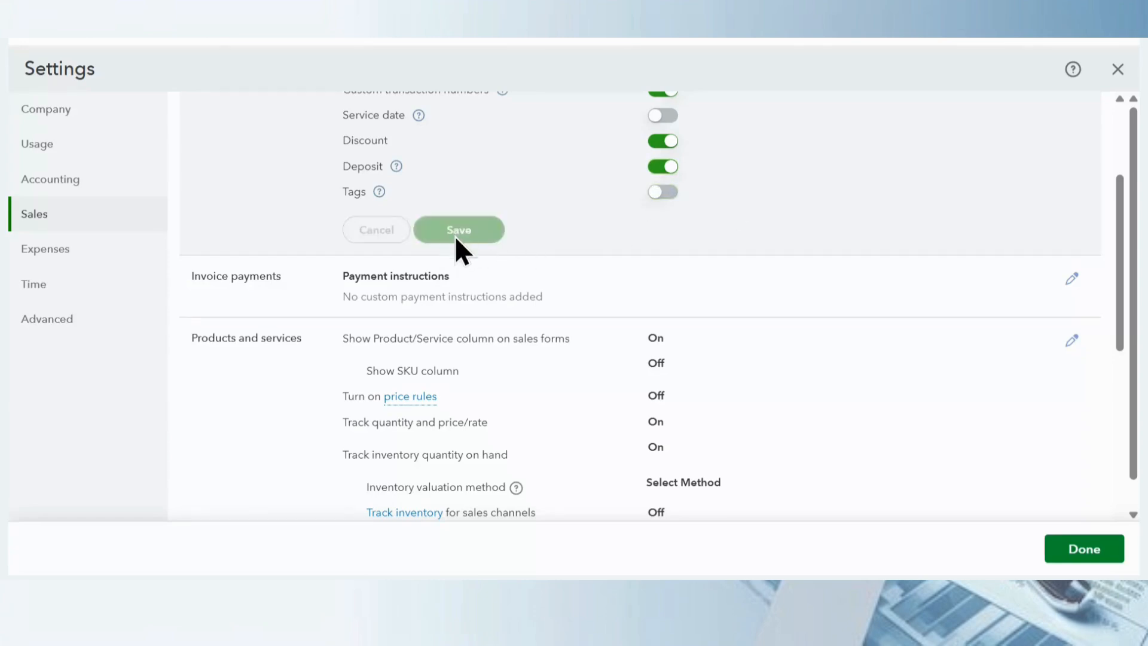
Step: Examine the Products and services settings, including quantity tracking, inventory valuation, sales channels and inventory receiving method
{"action": "scroll", "coordinate": [456, 277], "scroll_direction": "down", "scroll_amount": 4}
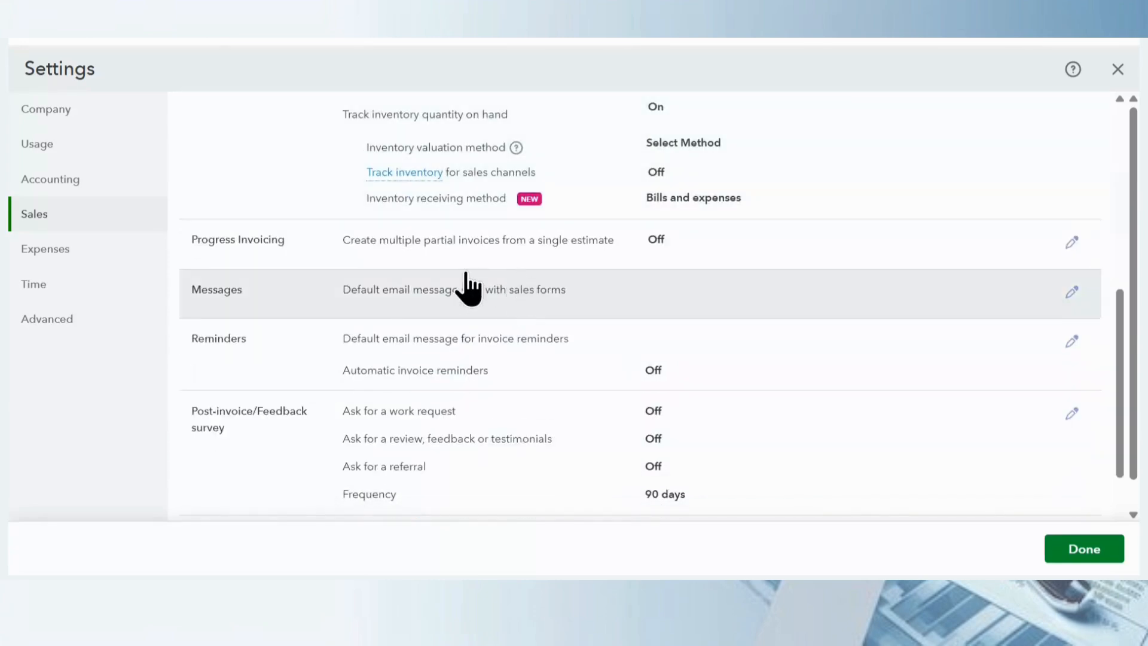
{"action": "scroll", "coordinate": [410, 267], "scroll_direction": "up", "scroll_amount": 2}
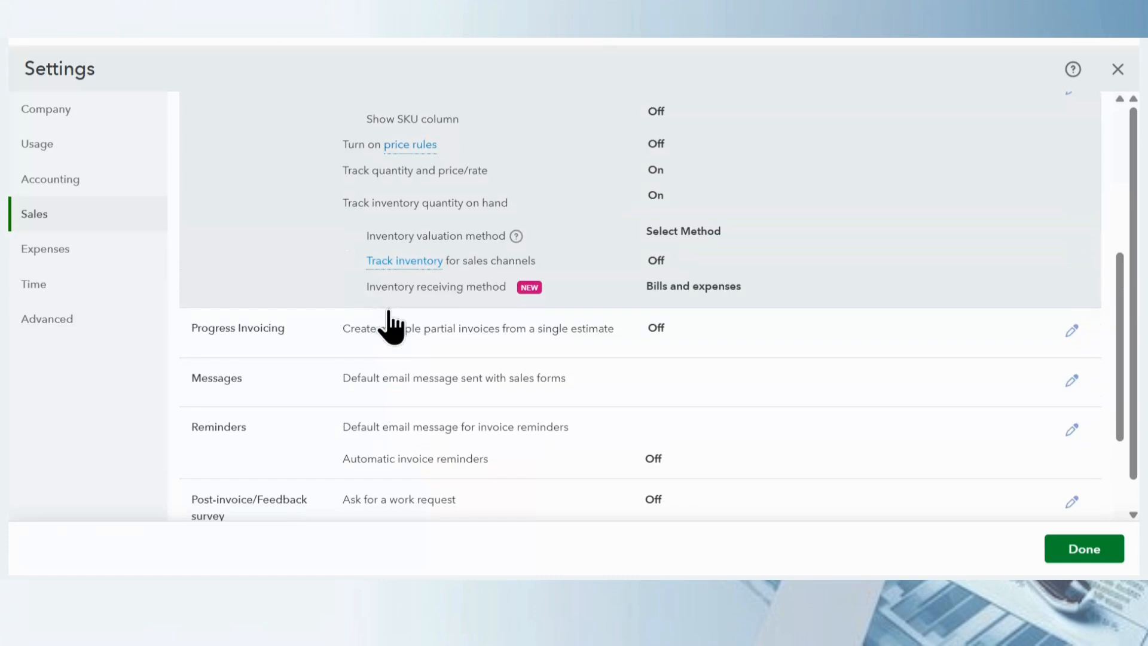
{"action": "scroll", "coordinate": [392, 326], "scroll_direction": "up", "scroll_amount": 4}
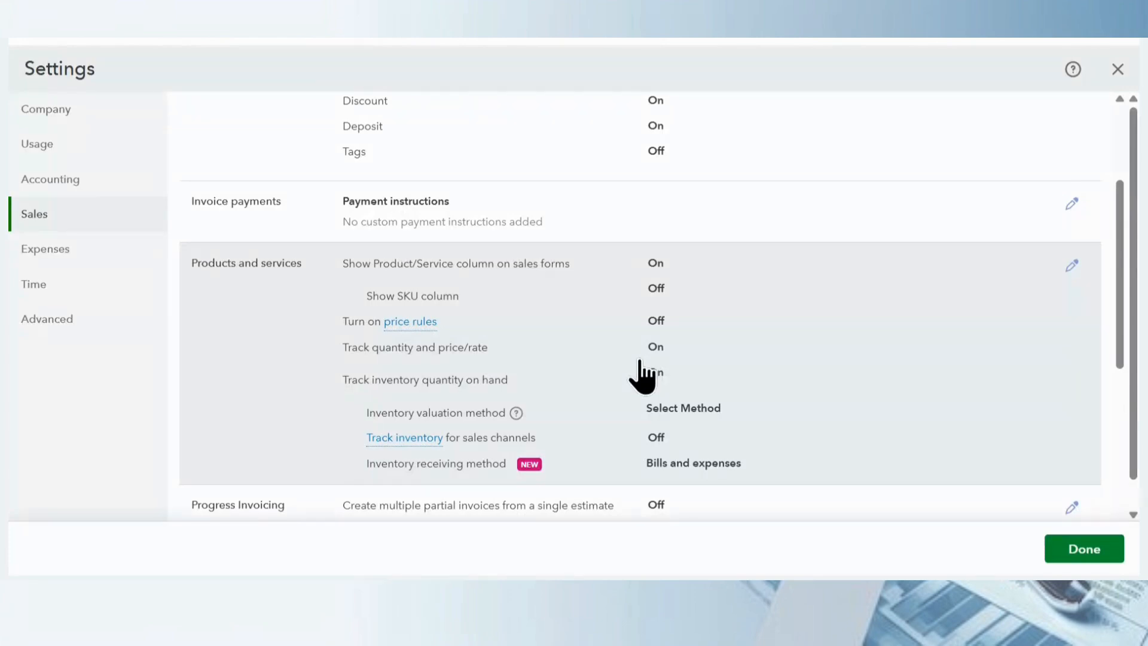
{"action": "scroll", "coordinate": [641, 376], "scroll_direction": "down", "scroll_amount": 3}
{"action": "scroll", "coordinate": [398, 236], "scroll_direction": "down", "scroll_amount": 1}
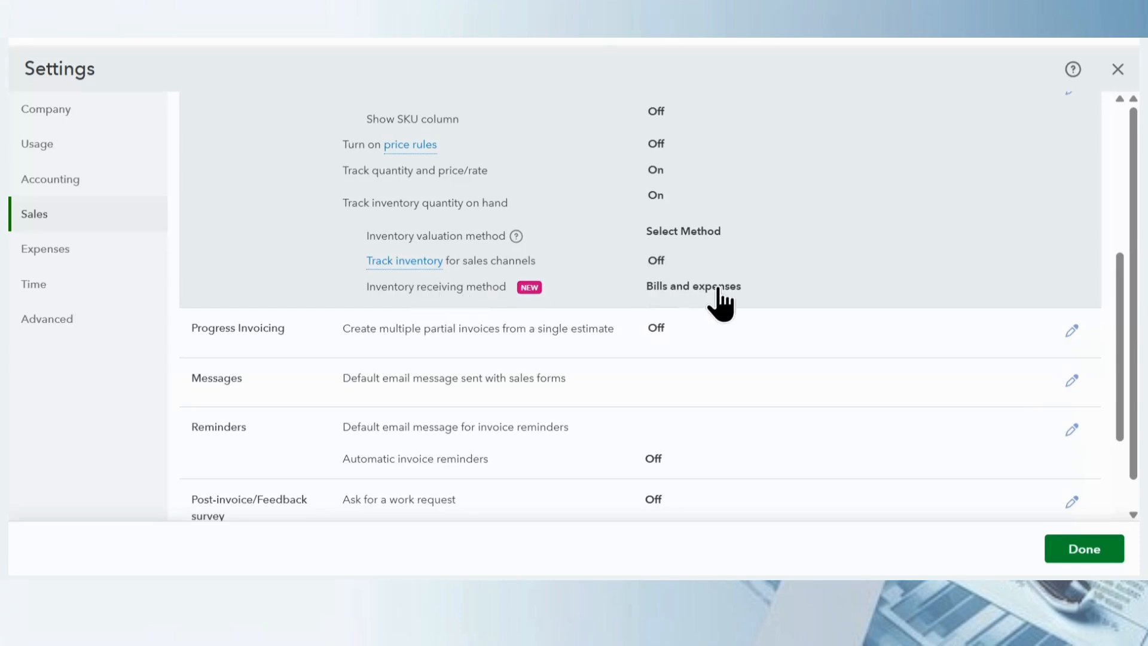
{"action": "scroll", "coordinate": [720, 305], "scroll_direction": "up", "scroll_amount": 1}
{"action": "scroll", "coordinate": [726, 302], "scroll_direction": "up", "scroll_amount": 3}
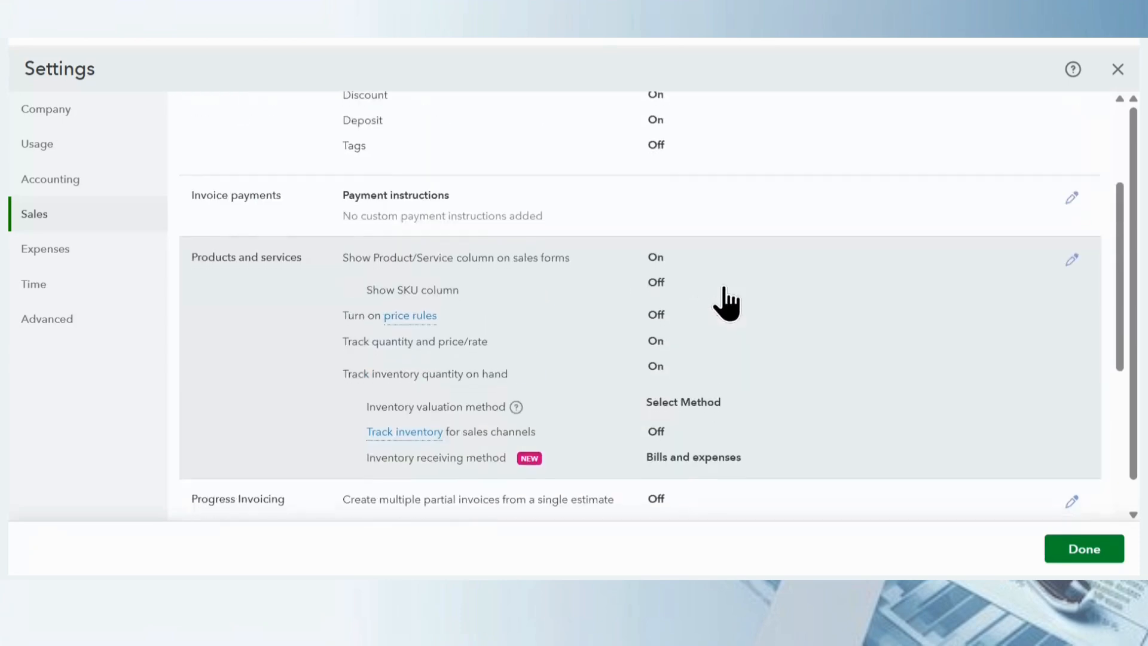
{"action": "scroll", "coordinate": [715, 303], "scroll_direction": "down", "scroll_amount": 2}
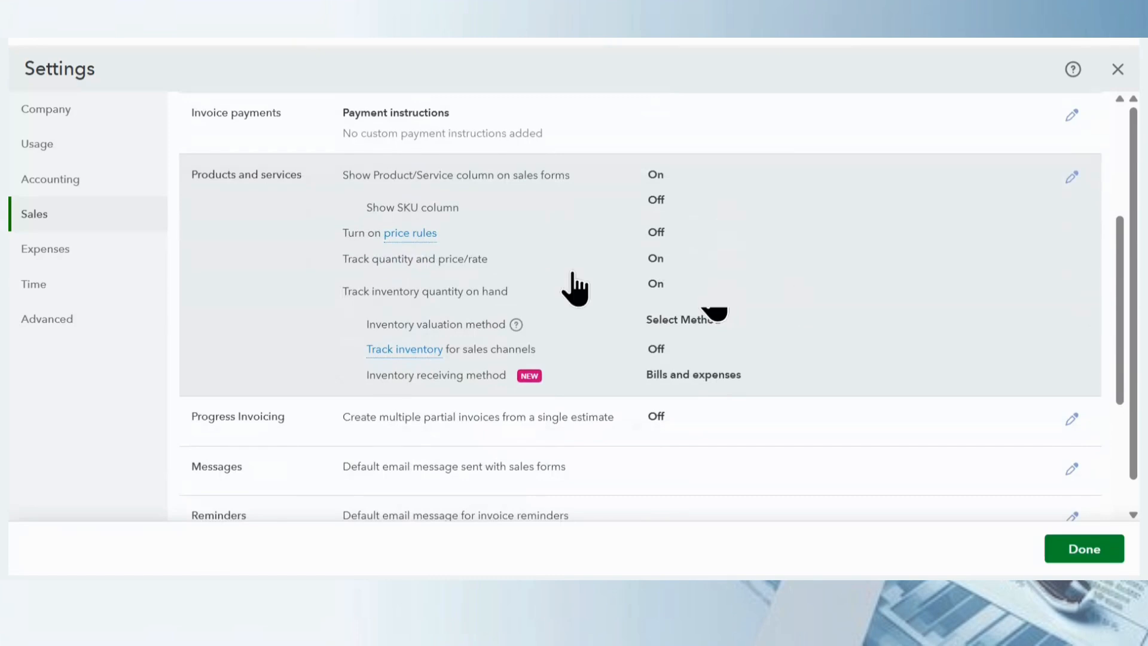
{"action": "scroll", "coordinate": [632, 284], "scroll_direction": "down", "scroll_amount": 1}
{"action": "scroll", "coordinate": [634, 297], "scroll_direction": "down", "scroll_amount": 3}
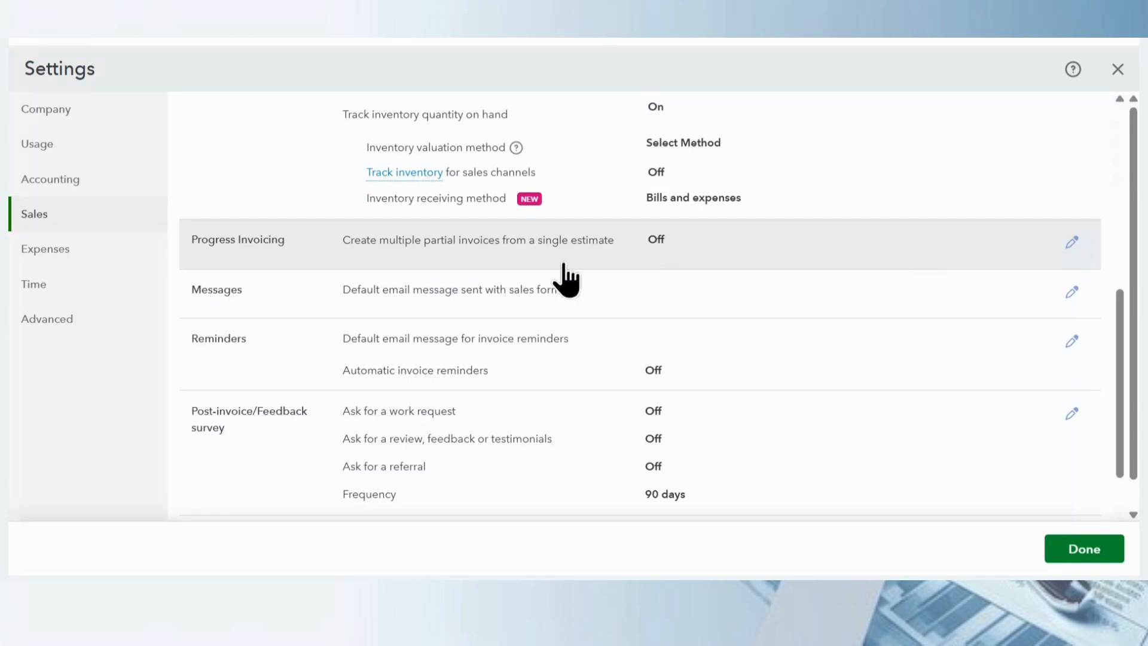
Step: Turn on Progress Invoicing and save the change while switching to the Messages section
{"action": "left_click", "coordinate": [1072, 242]}
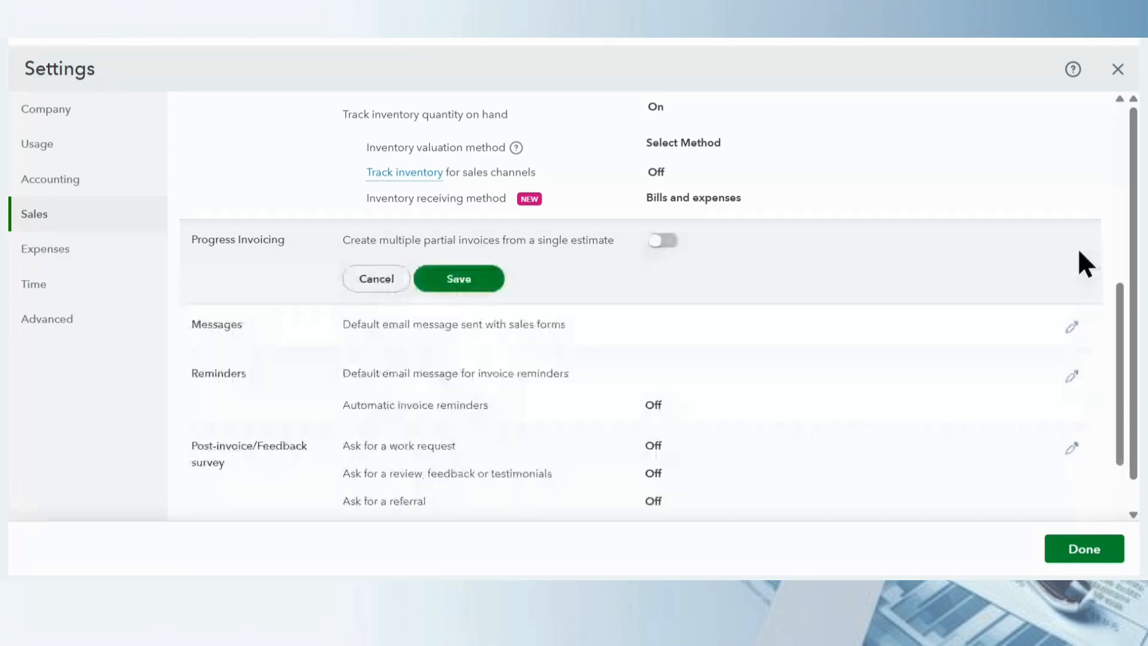
{"action": "left_click", "coordinate": [662, 240]}
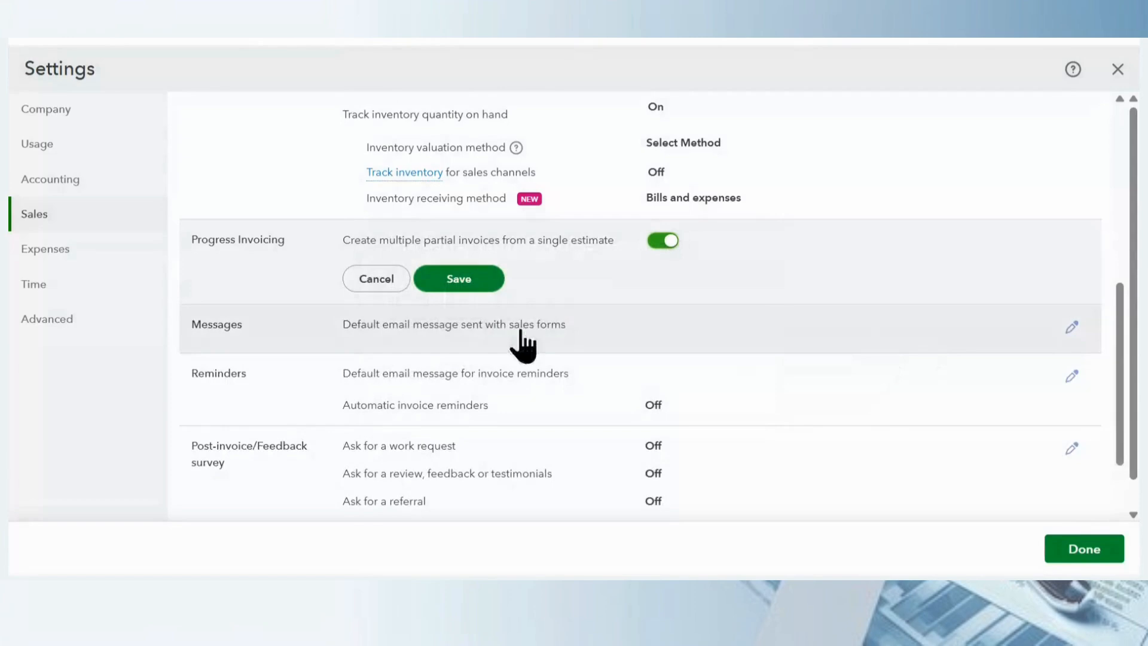
{"action": "scroll", "coordinate": [691, 377], "scroll_direction": "down", "scroll_amount": 2}
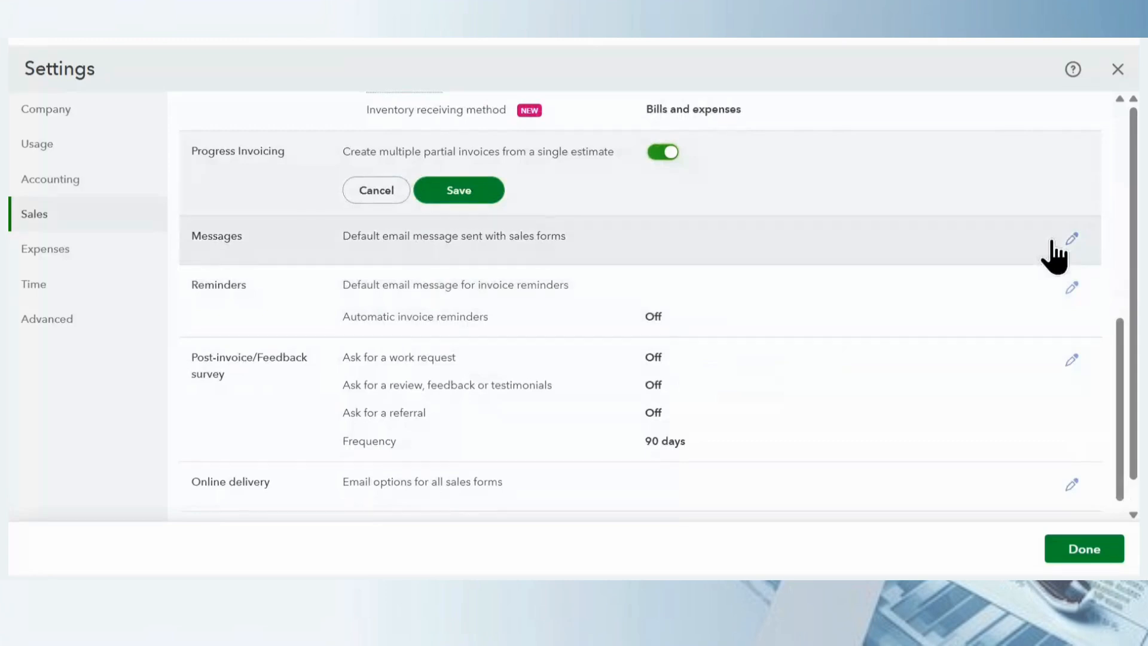
{"action": "left_click", "coordinate": [1055, 254]}
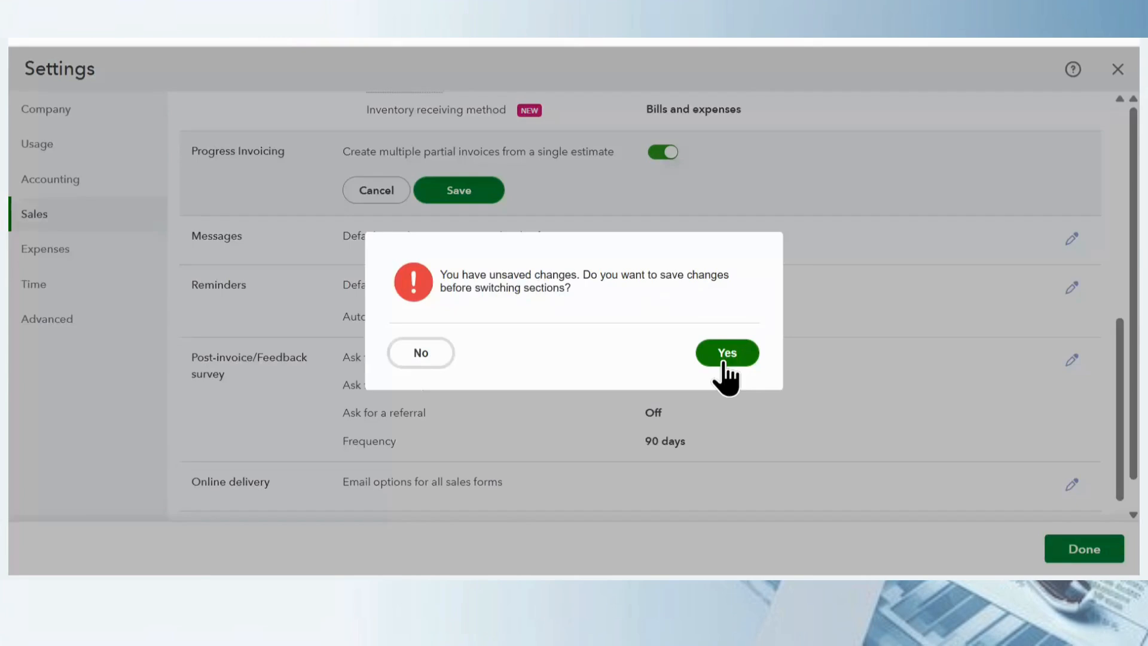
{"action": "left_click", "coordinate": [726, 354]}
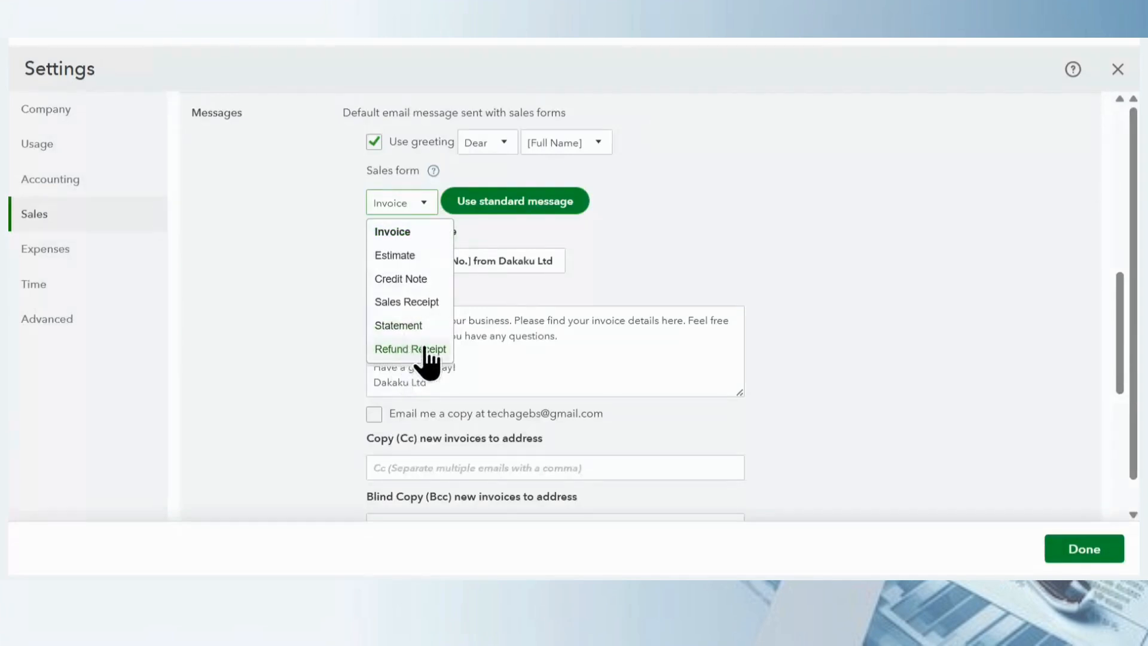
Step: Review the default sales form email message and the remaining sales sections, and open the Expenses settings
{"action": "left_click", "coordinate": [908, 371]}
{"action": "scroll", "coordinate": [910, 373], "scroll_direction": "down", "scroll_amount": 6}
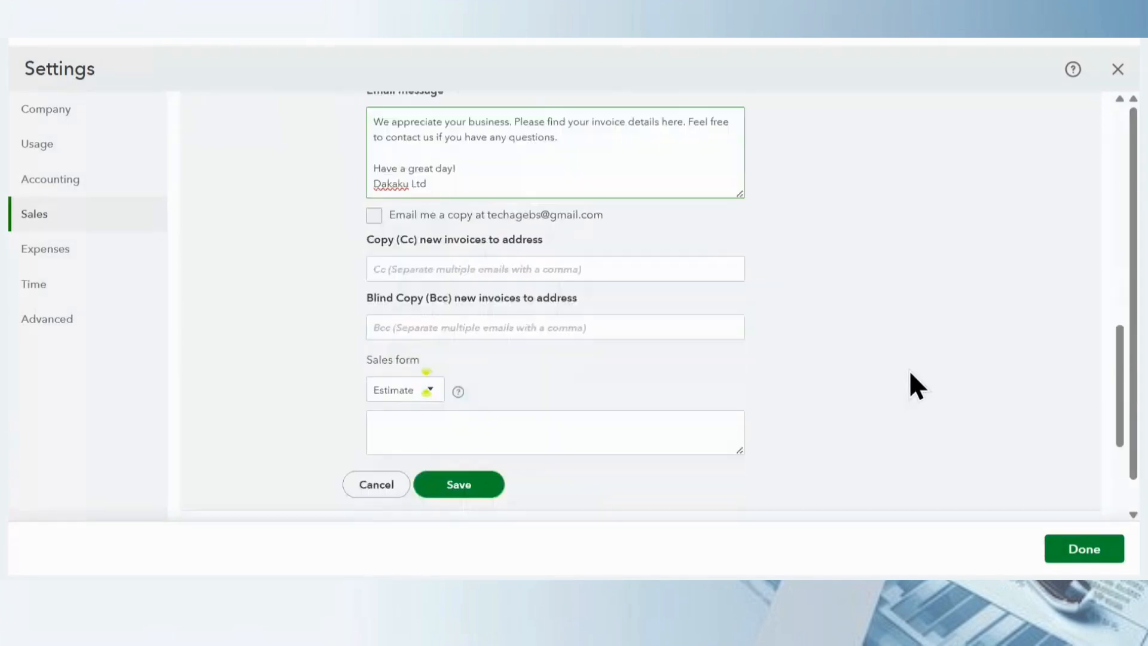
{"action": "left_click", "coordinate": [671, 349]}
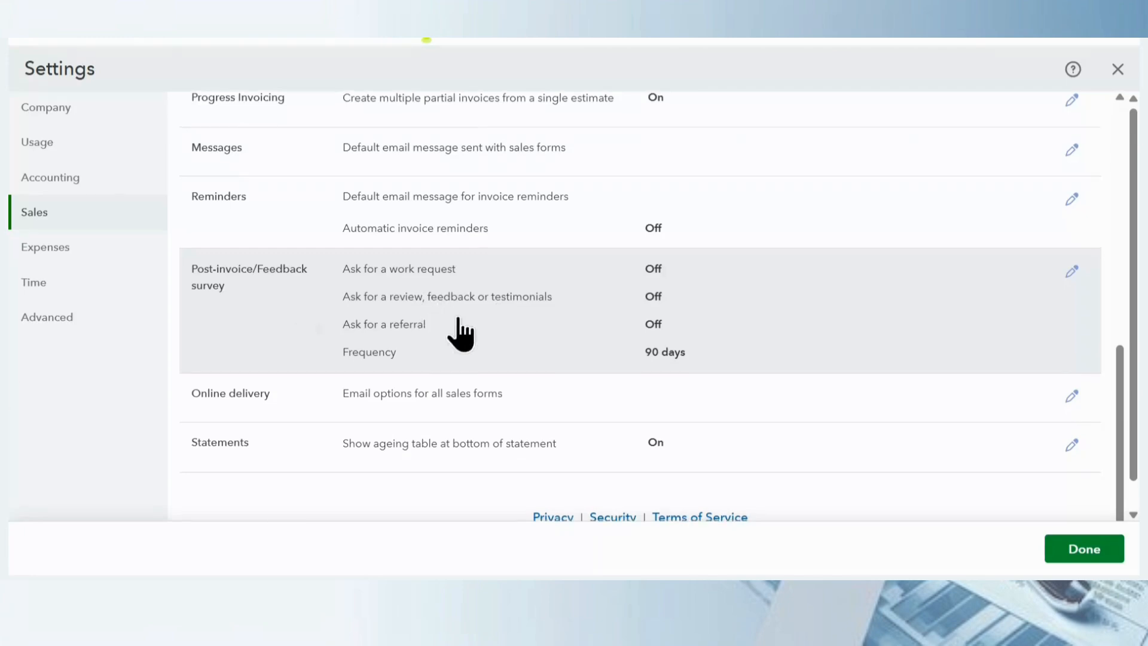
{"action": "scroll", "coordinate": [460, 335], "scroll_direction": "down", "scroll_amount": 1}
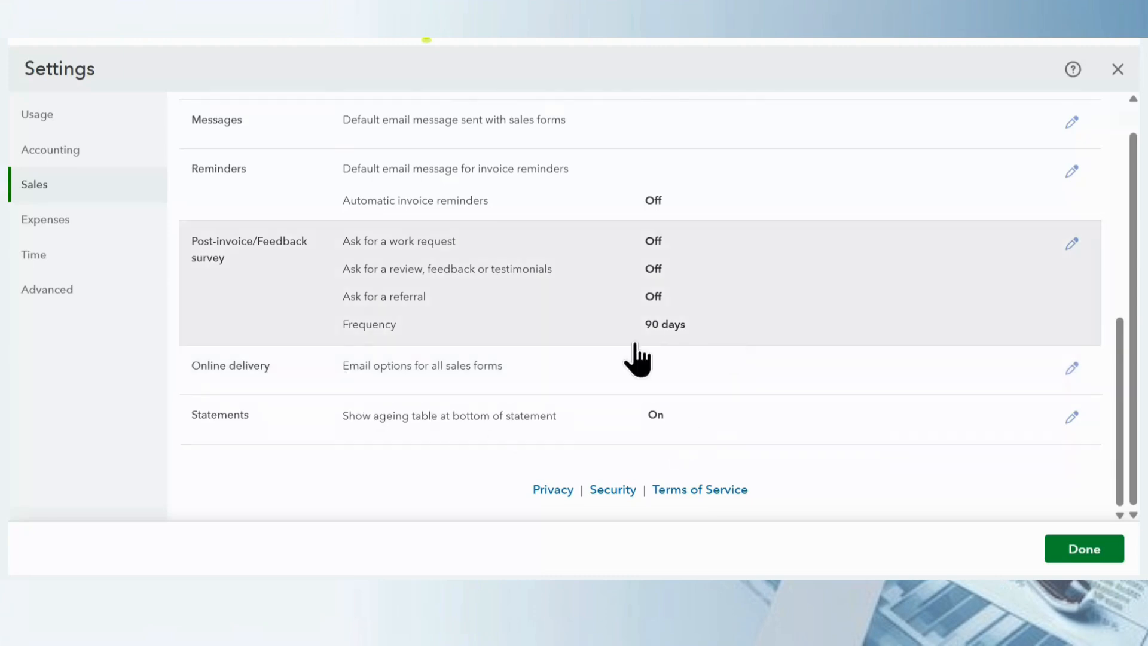
{"action": "left_click", "coordinate": [48, 222]}
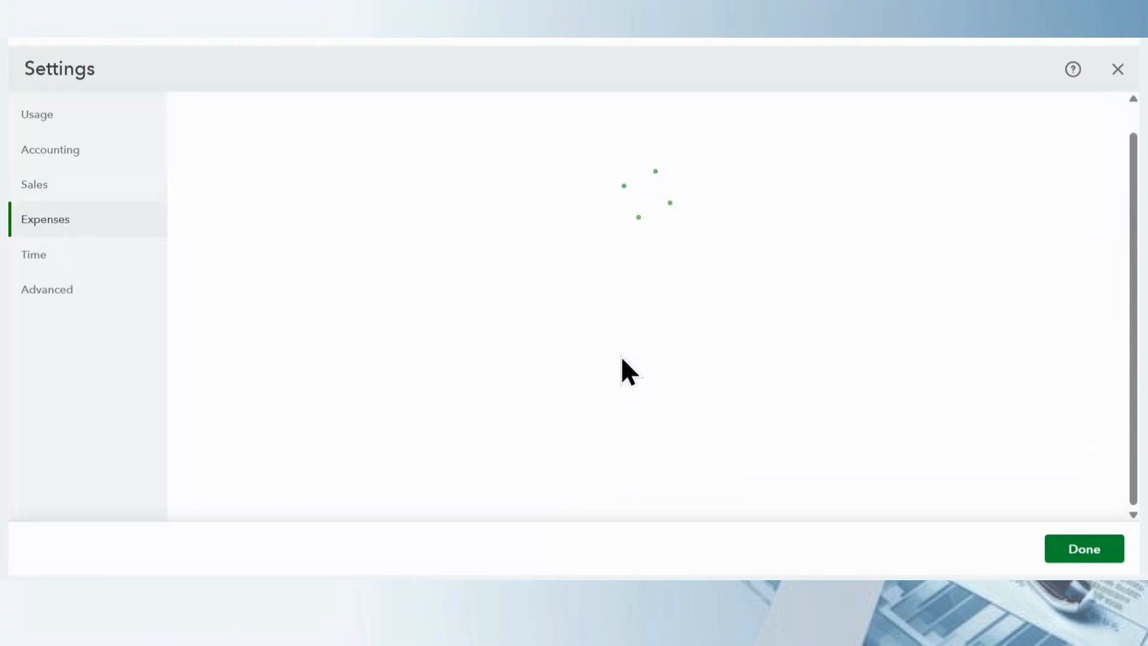
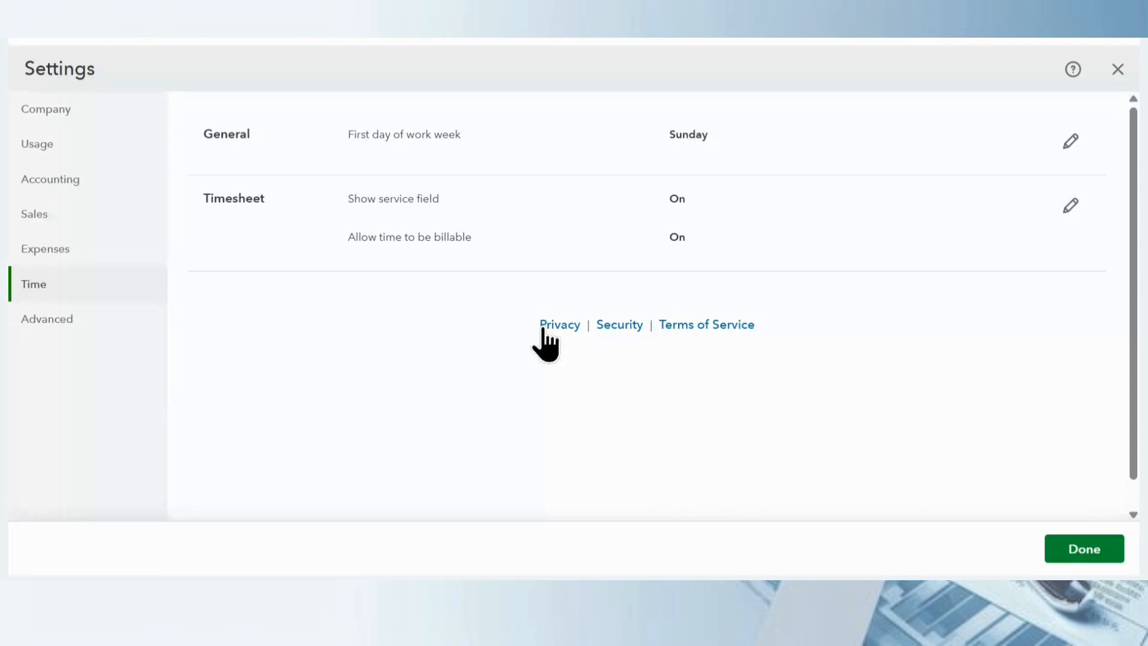
Step: In the Advanced accounting settings, turn on Close the books and set the closing date to 12/31/2025
{"action": "left_click", "coordinate": [47, 319]}
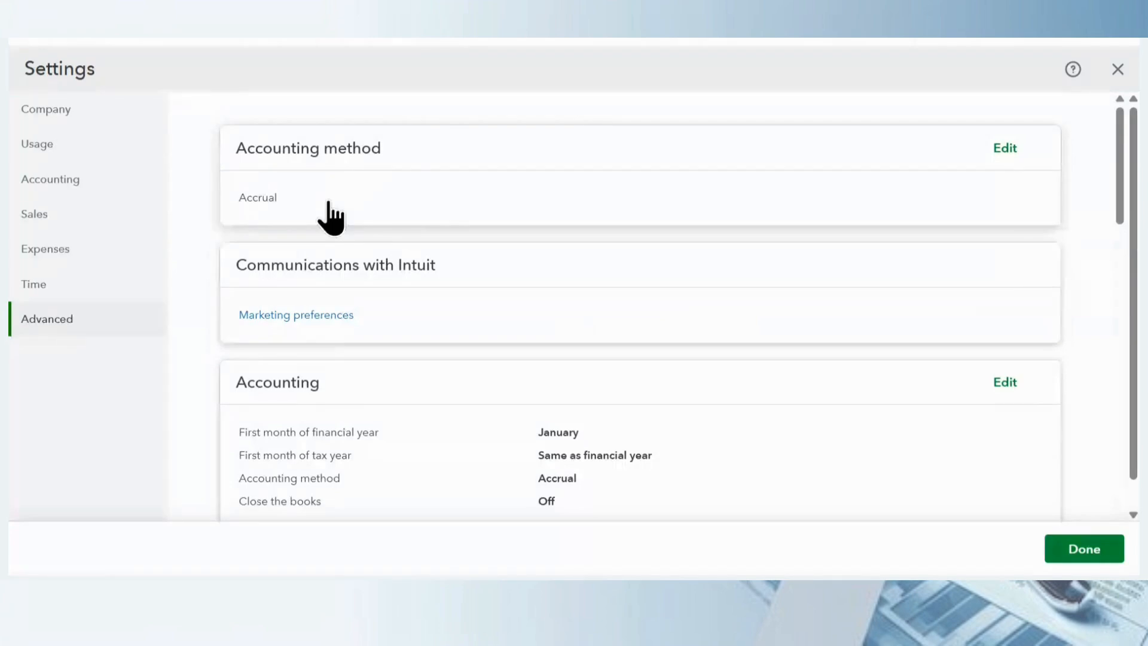
{"action": "scroll", "coordinate": [389, 178], "scroll_direction": "down", "scroll_amount": 2}
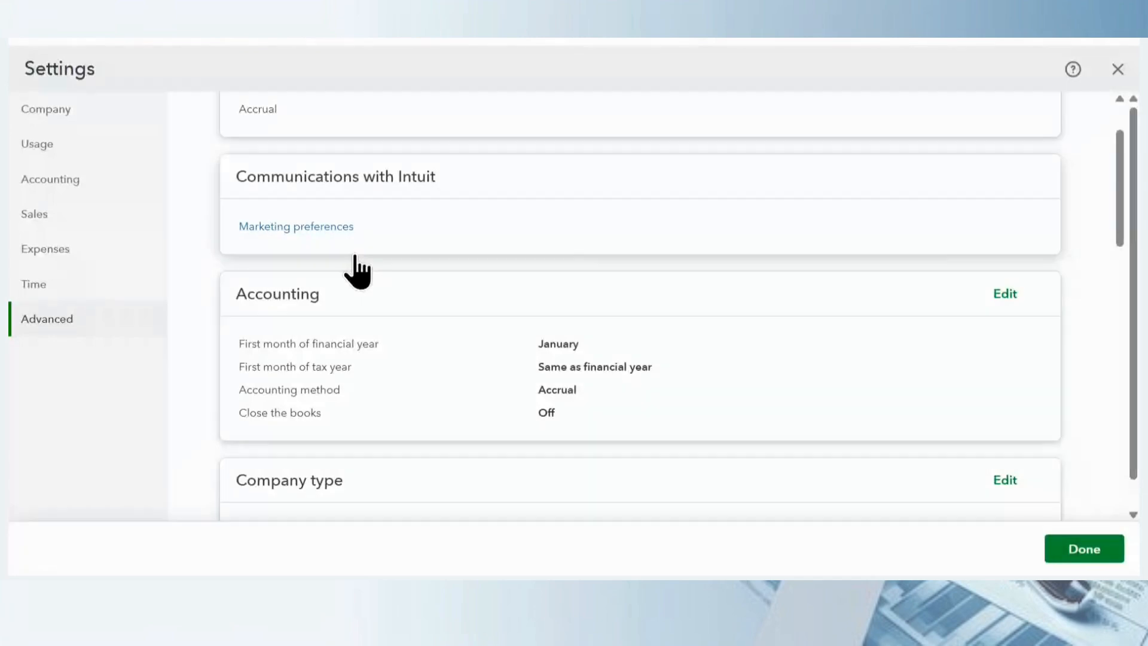
{"action": "scroll", "coordinate": [366, 371], "scroll_direction": "down", "scroll_amount": 1}
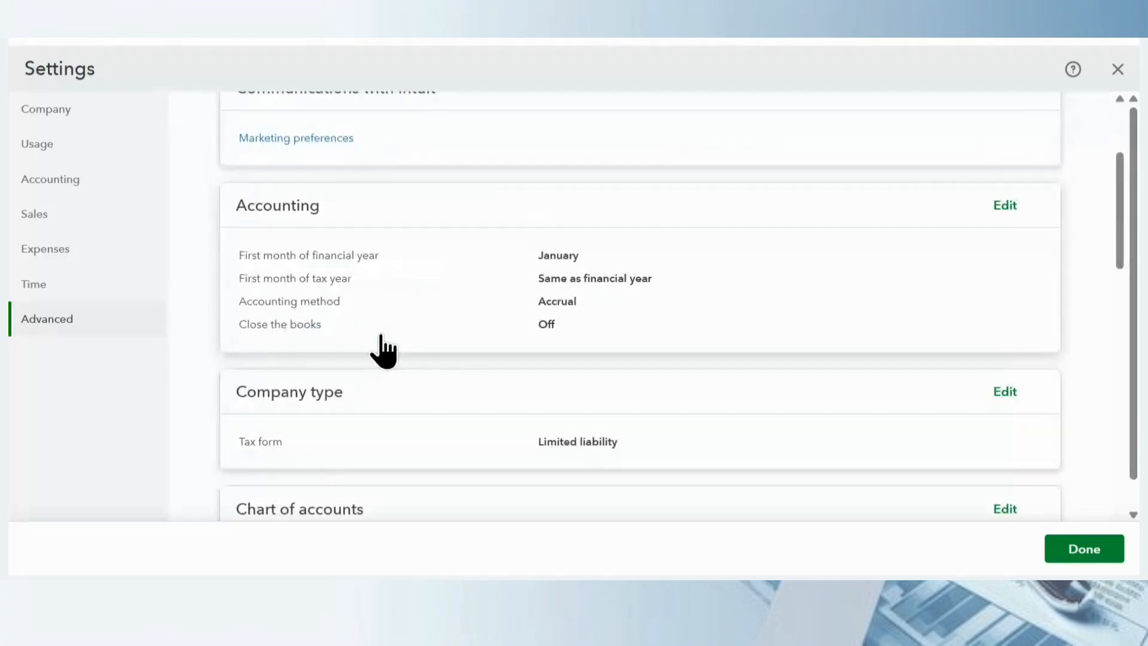
{"action": "left_click", "coordinate": [907, 207]}
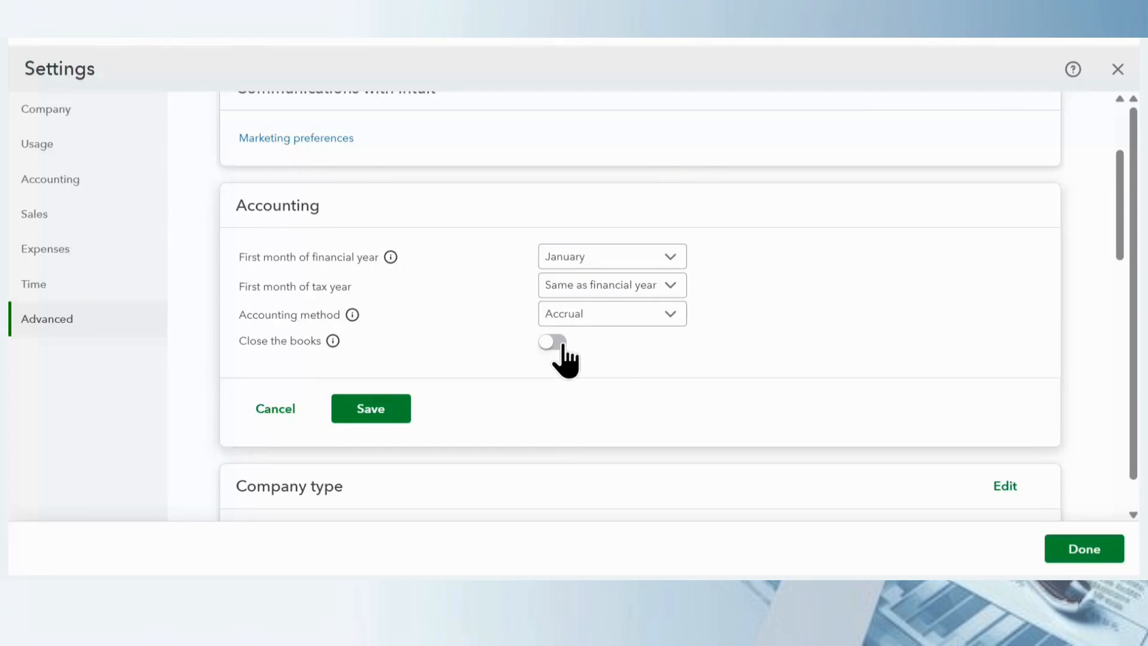
{"action": "left_click", "coordinate": [551, 342]}
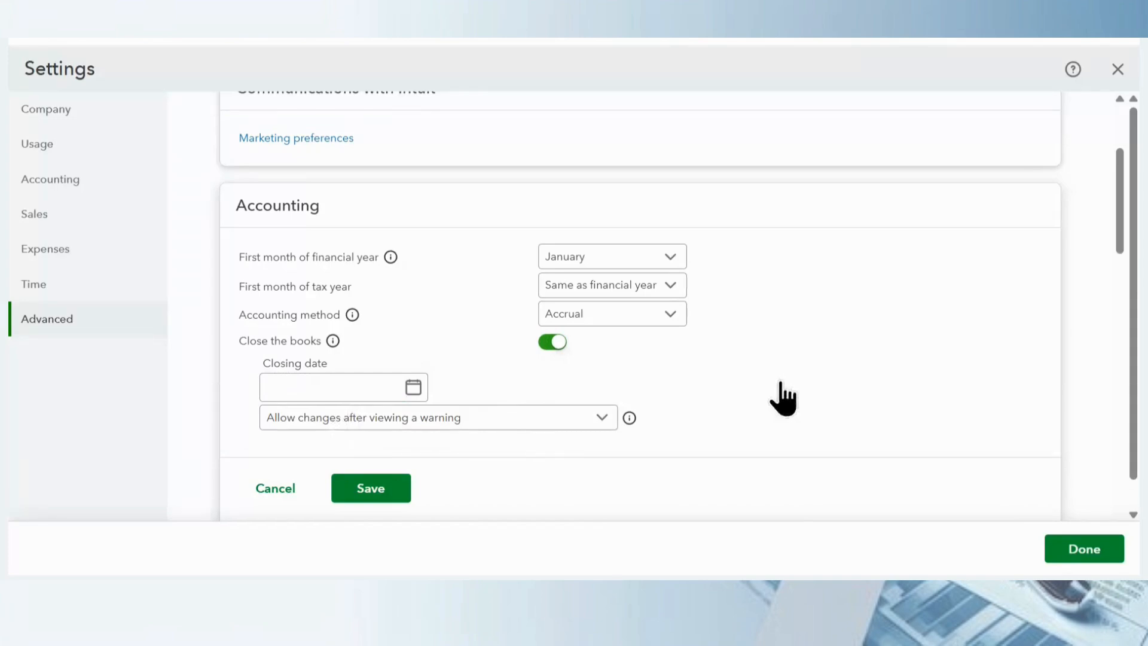
{"action": "left_click", "coordinate": [414, 387]}
{"action": "left_click", "coordinate": [282, 170]}
{"action": "left_click", "coordinate": [281, 170]}
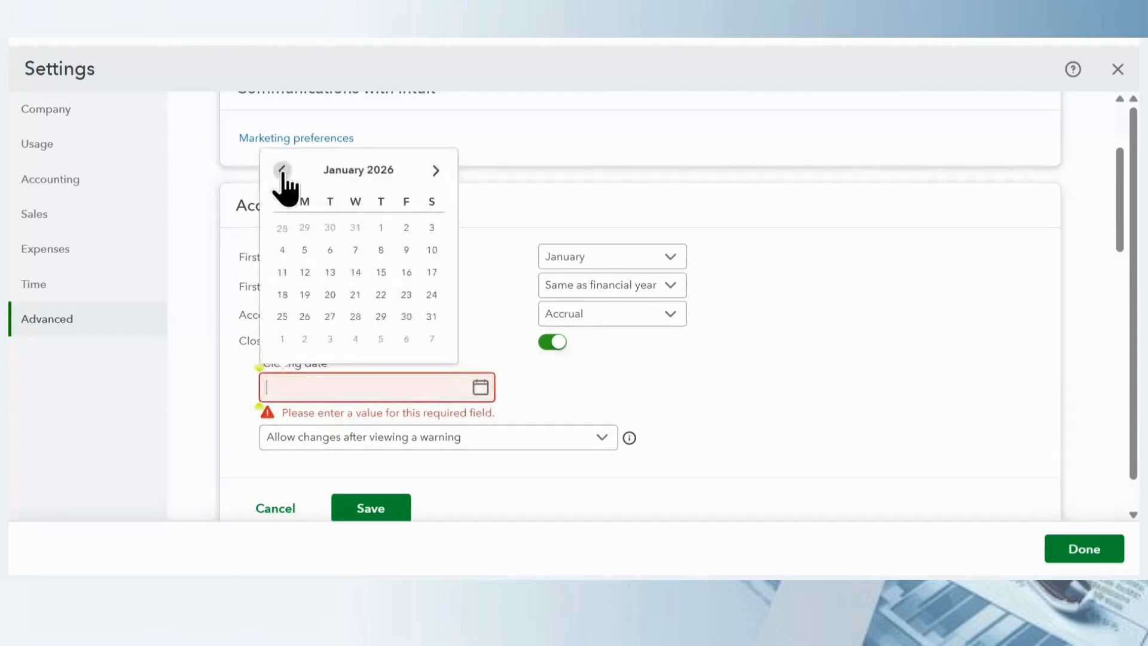
{"action": "left_click", "coordinate": [282, 170]}
{"action": "left_click", "coordinate": [355, 316]}
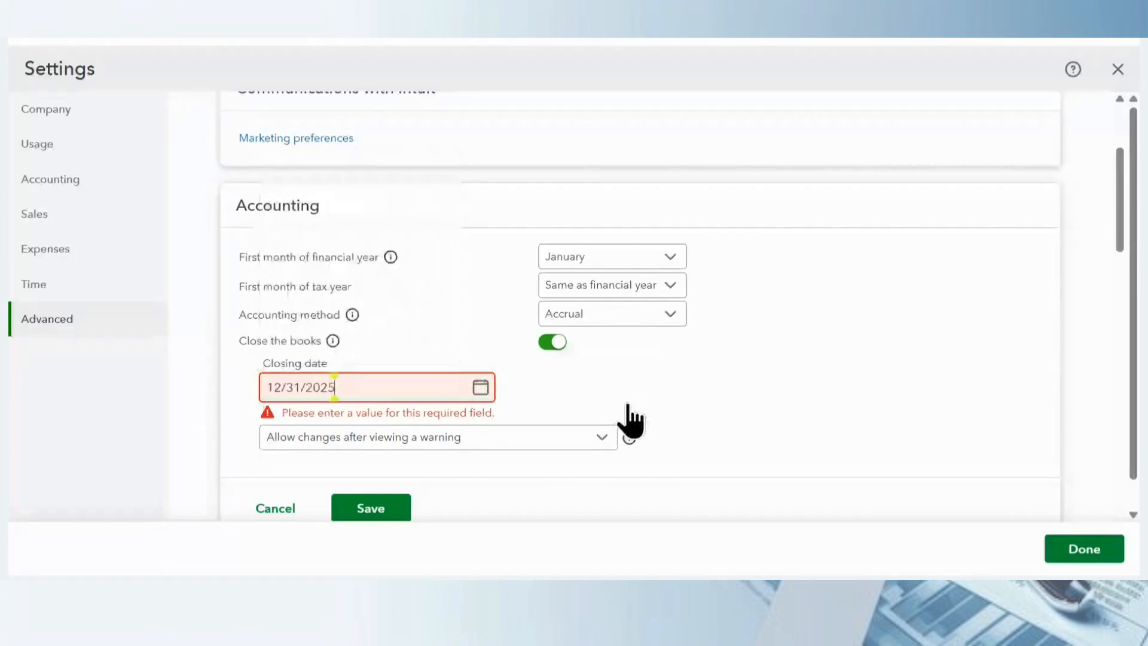
Step: Allow changes after closing only after viewing a warning and entering a password, enter and confirm the closing password, and save
{"action": "scroll", "coordinate": [646, 421], "scroll_direction": "down", "scroll_amount": 1}
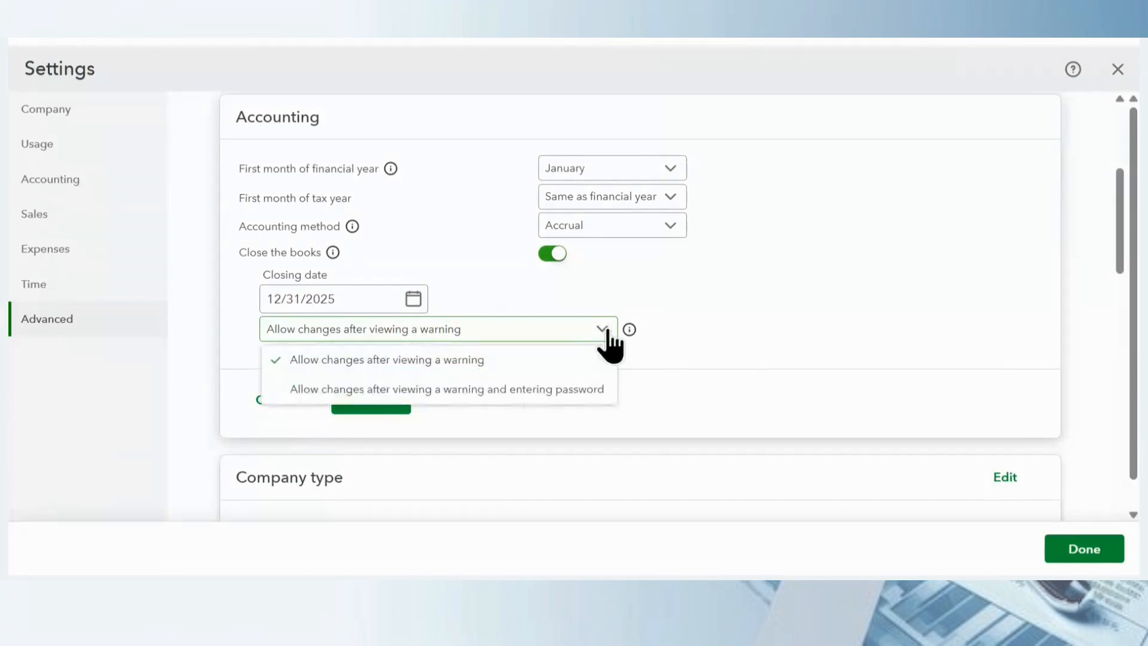
{"action": "left_click", "coordinate": [473, 395]}
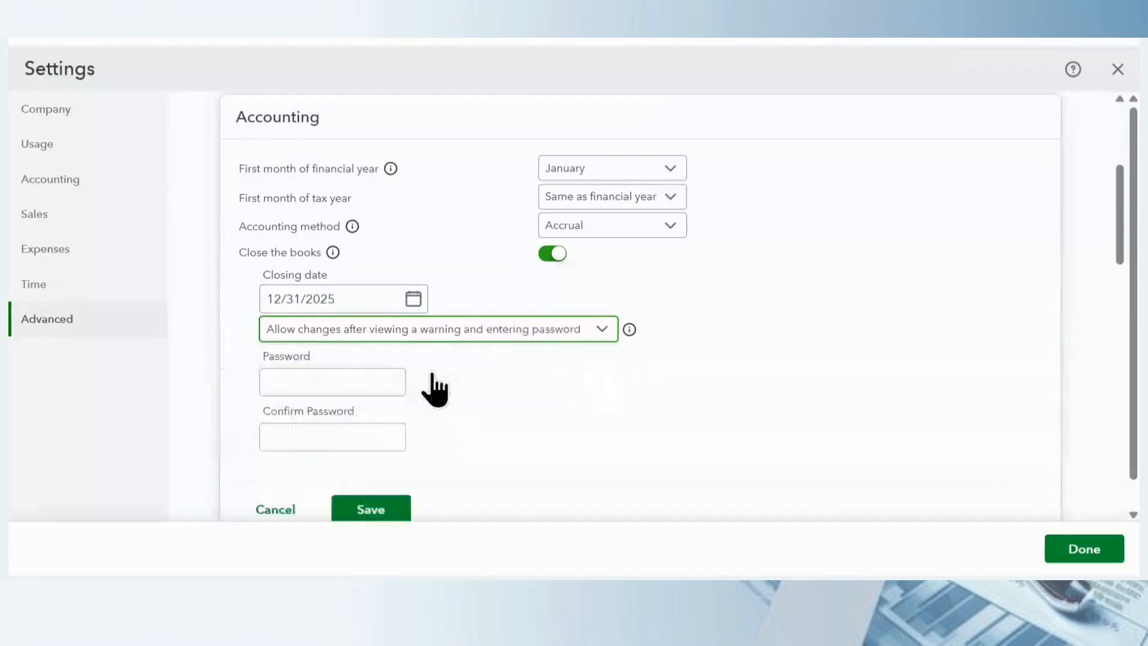
{"action": "left_click", "coordinate": [353, 381]}
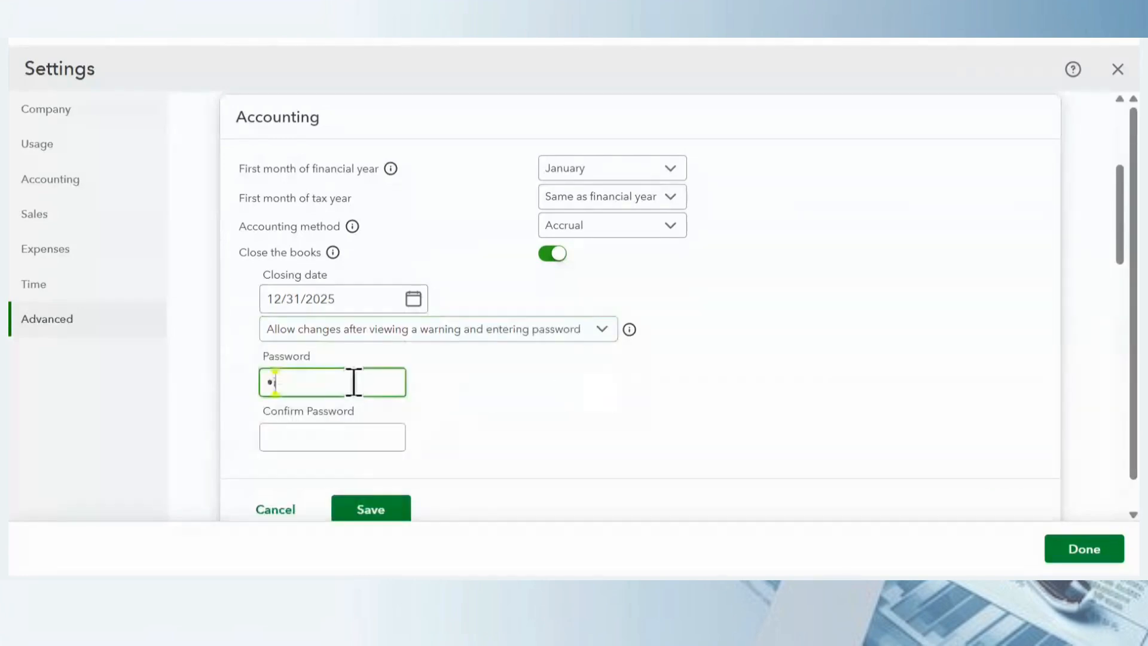
{"action": "left_click", "coordinate": [339, 434]}
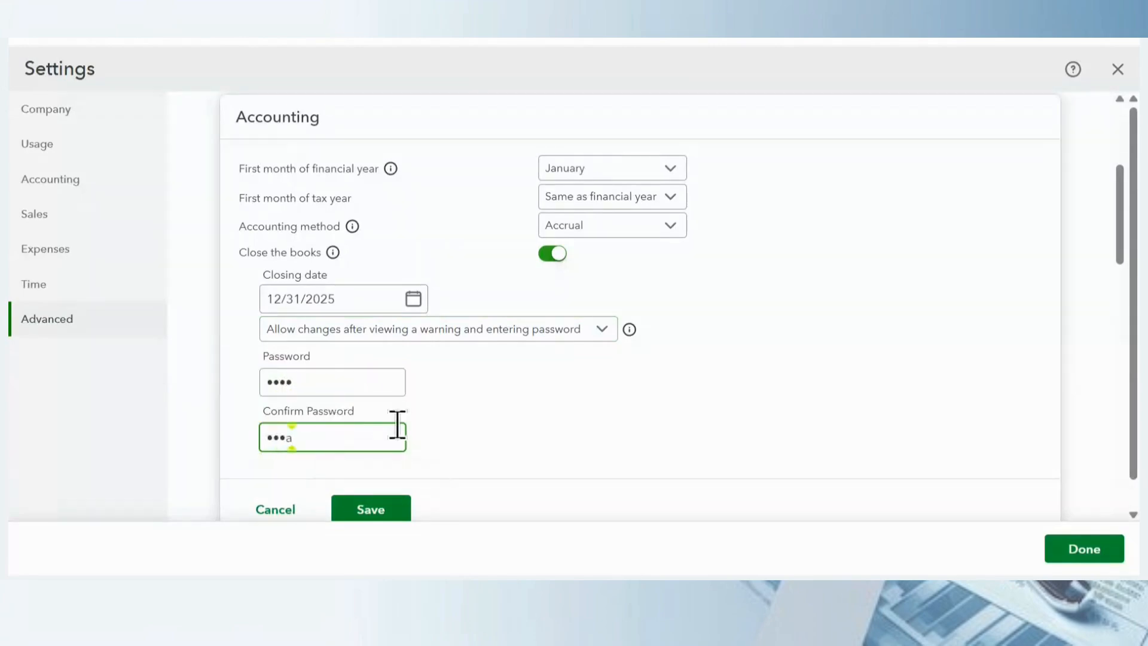
{"action": "scroll", "coordinate": [385, 407], "scroll_direction": "down", "scroll_amount": 3}
{"action": "left_click", "coordinate": [370, 331]}
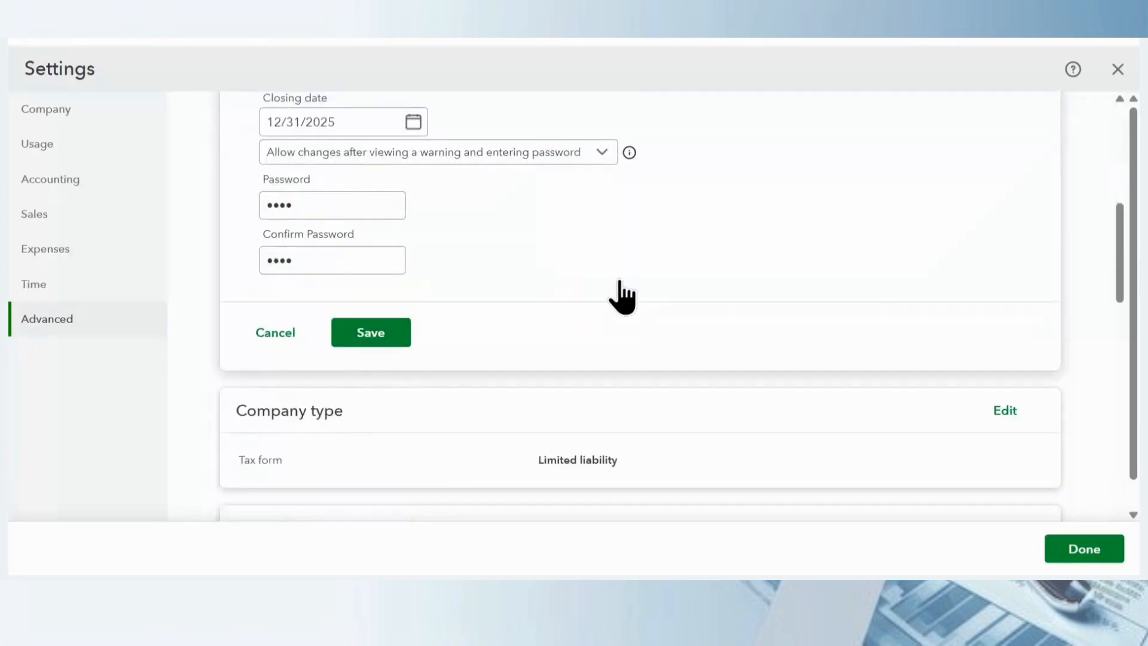
{"action": "scroll", "coordinate": [620, 282], "scroll_direction": "up", "scroll_amount": 1}
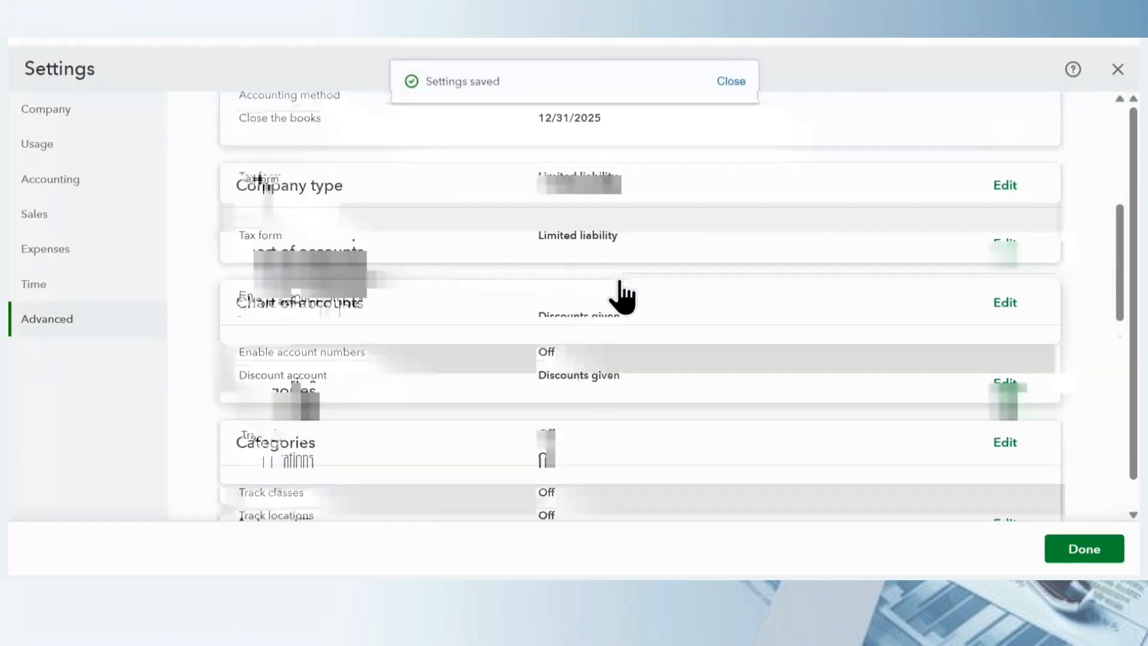
{"action": "scroll", "coordinate": [622, 296], "scroll_direction": "up", "scroll_amount": 2}
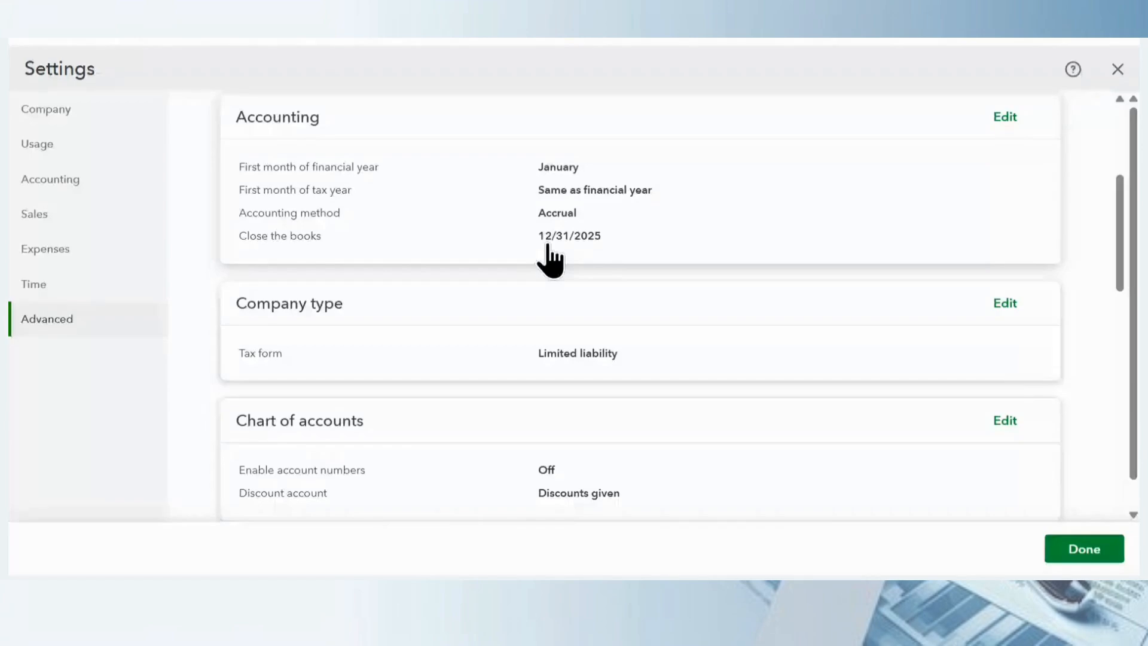
Step: Enable account numbers for the chart of accounts, have them shown, and save the change
{"action": "scroll", "coordinate": [588, 323], "scroll_direction": "down", "scroll_amount": 2}
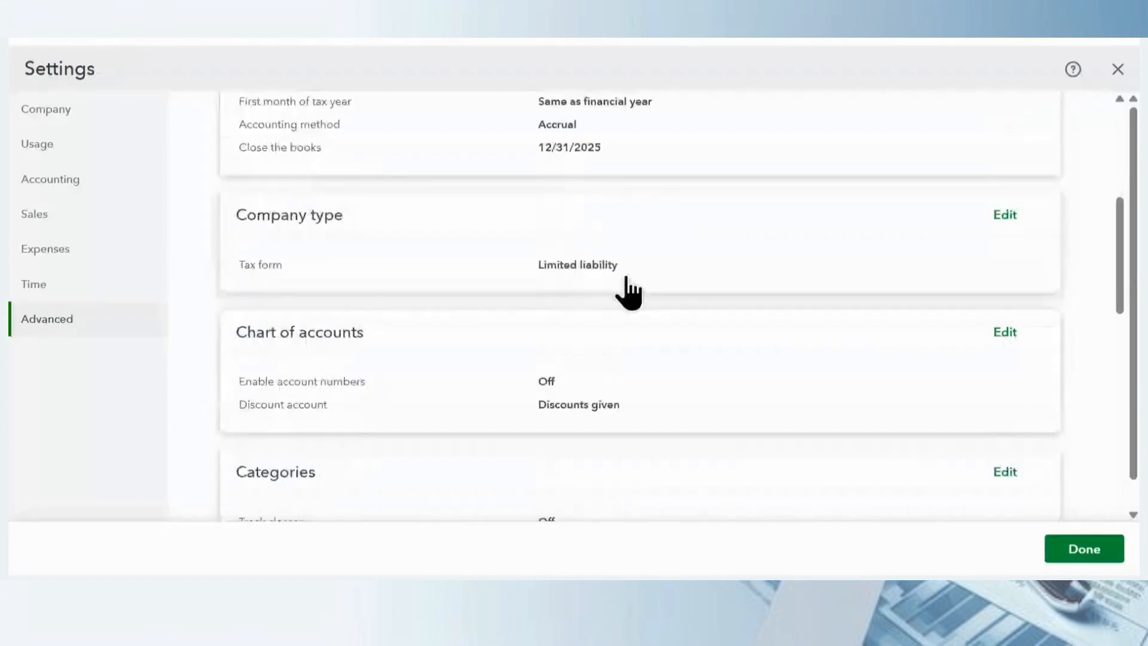
{"action": "scroll", "coordinate": [628, 292], "scroll_direction": "down", "scroll_amount": 2}
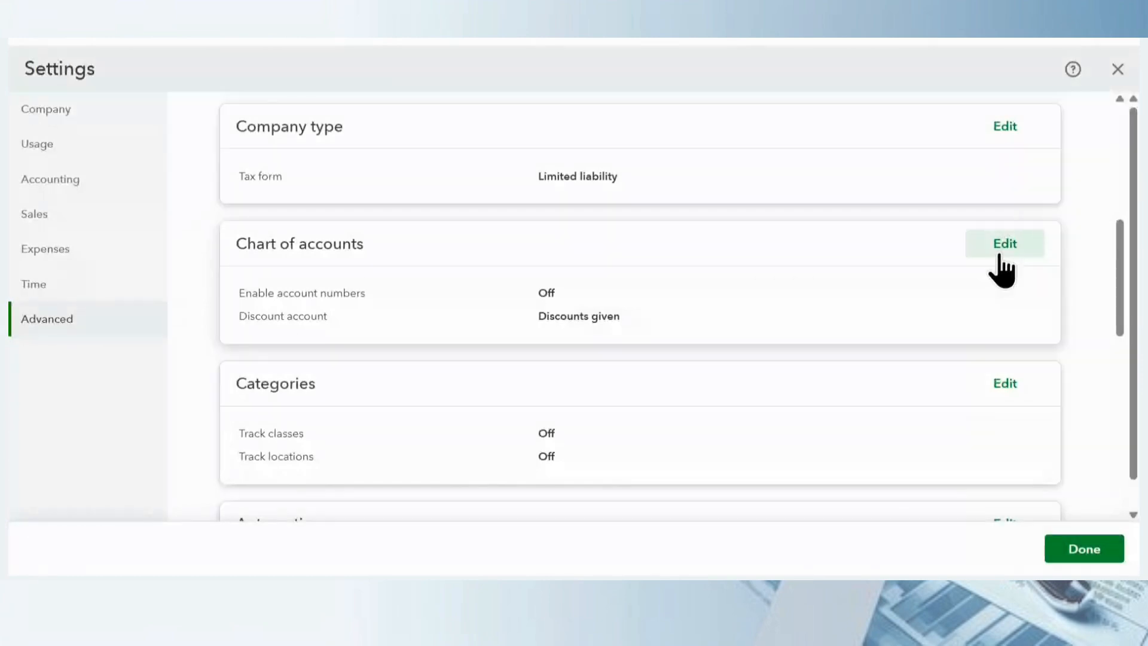
{"action": "left_click", "coordinate": [999, 256]}
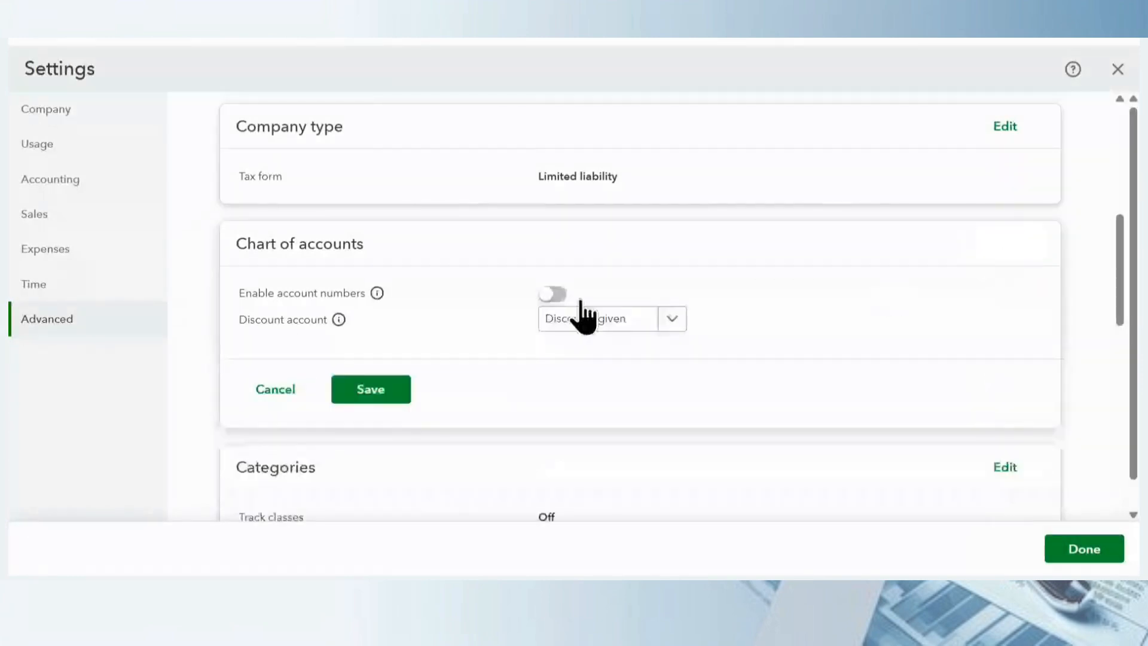
{"action": "left_click", "coordinate": [550, 294]}
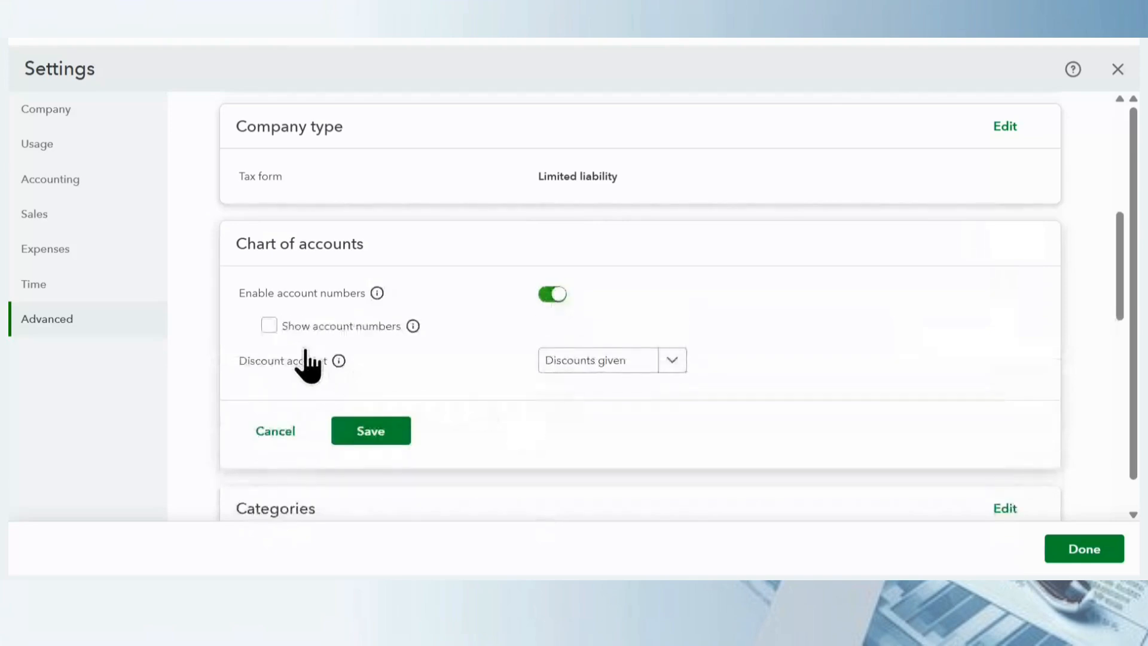
{"action": "left_click", "coordinate": [269, 325]}
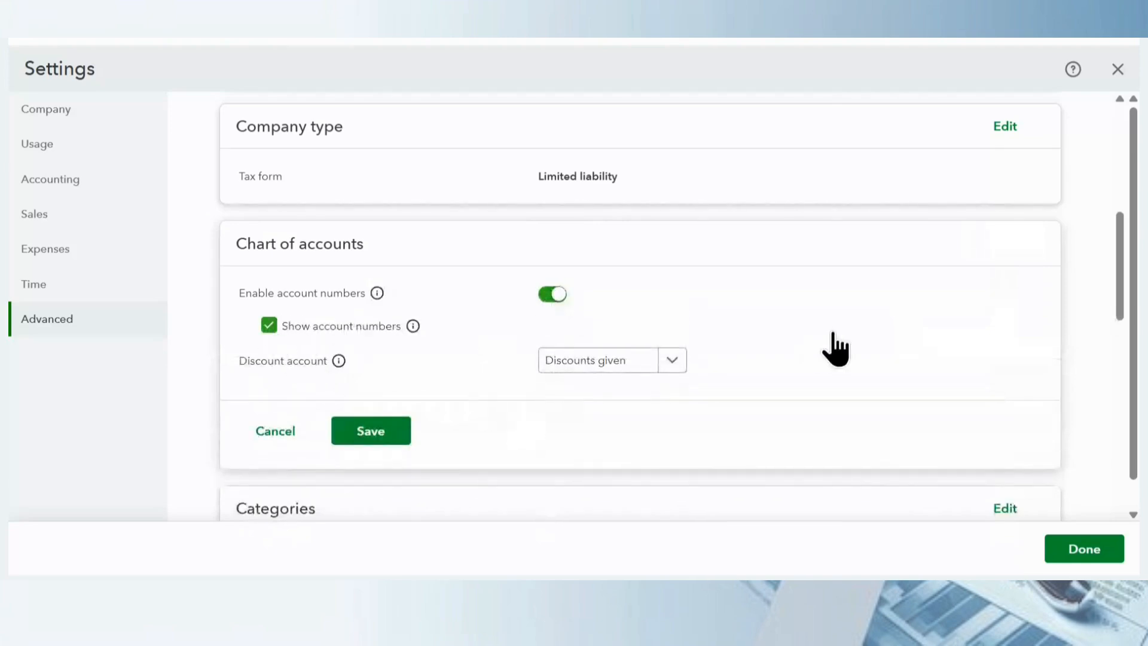
{"action": "scroll", "coordinate": [832, 347], "scroll_direction": "down", "scroll_amount": 2}
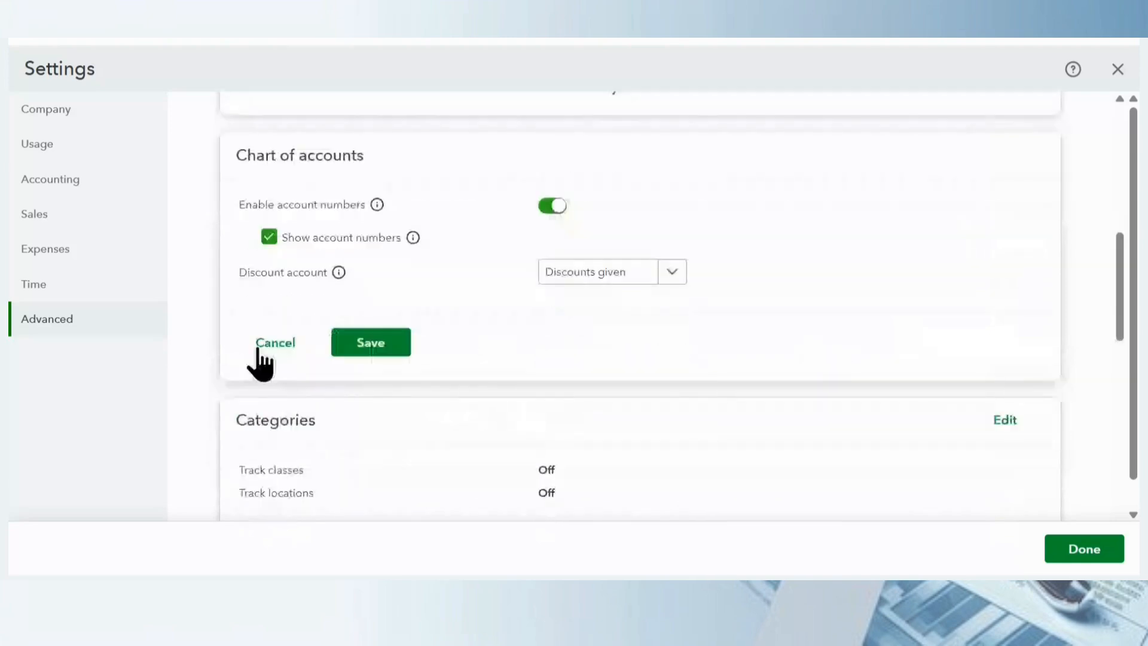
{"action": "left_click", "coordinate": [364, 343]}
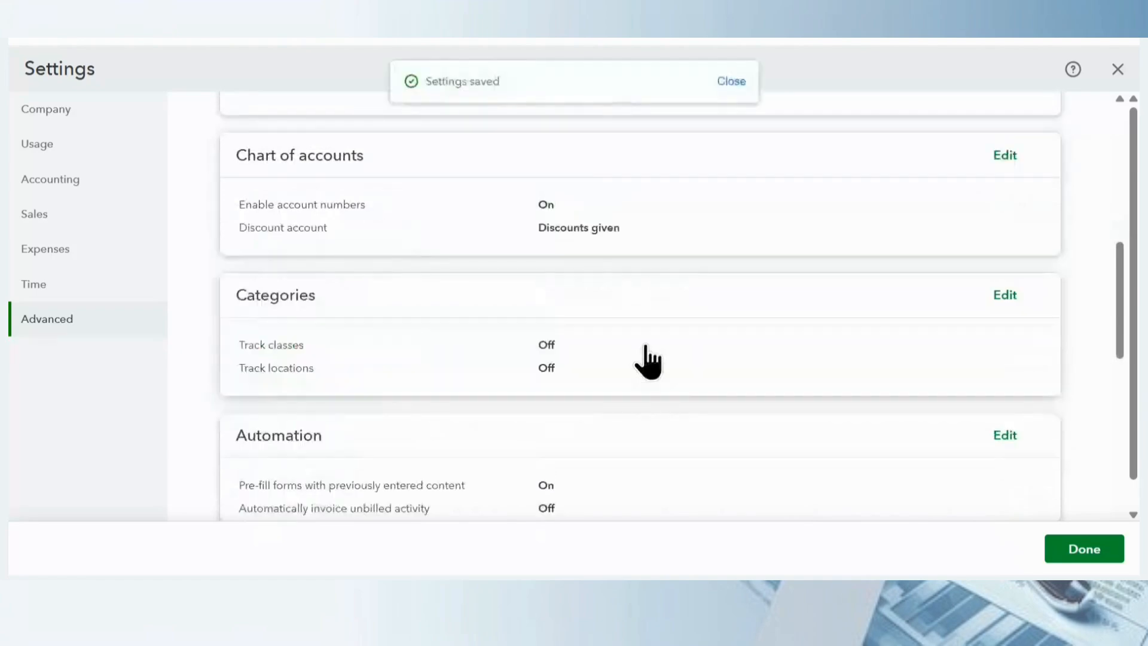
Step: Turn on Track classes with the unassigned-class warning and one class to each row in transaction, turn on Track locations, and save the categories
{"action": "scroll", "coordinate": [646, 362], "scroll_direction": "down", "scroll_amount": 2}
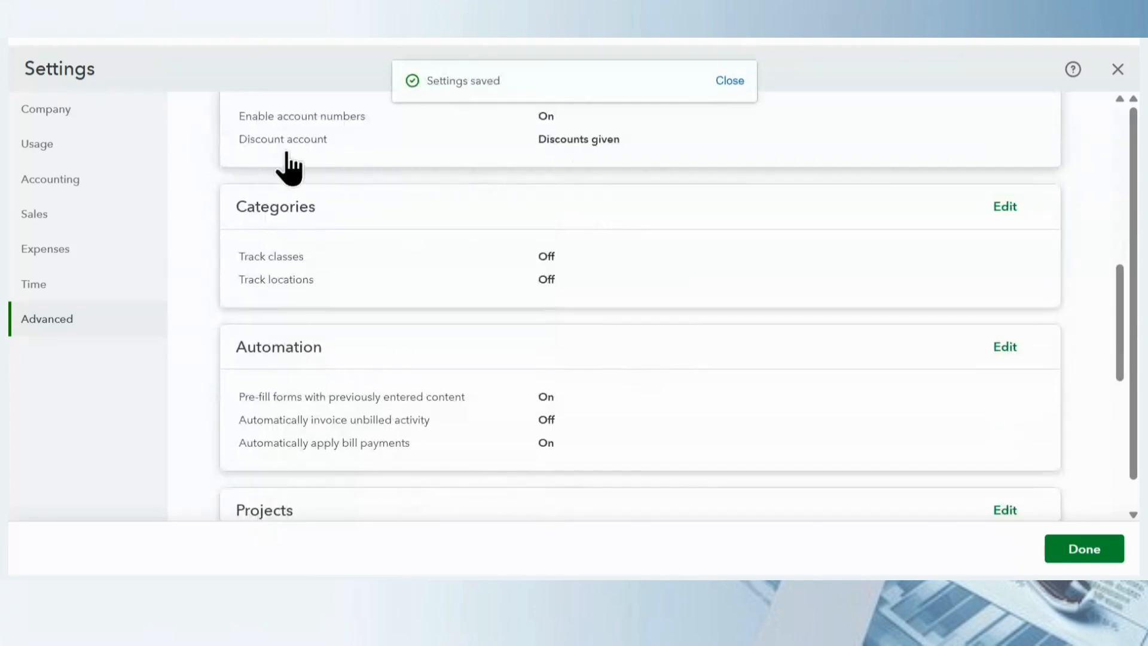
{"action": "scroll", "coordinate": [287, 170], "scroll_direction": "up", "scroll_amount": 2}
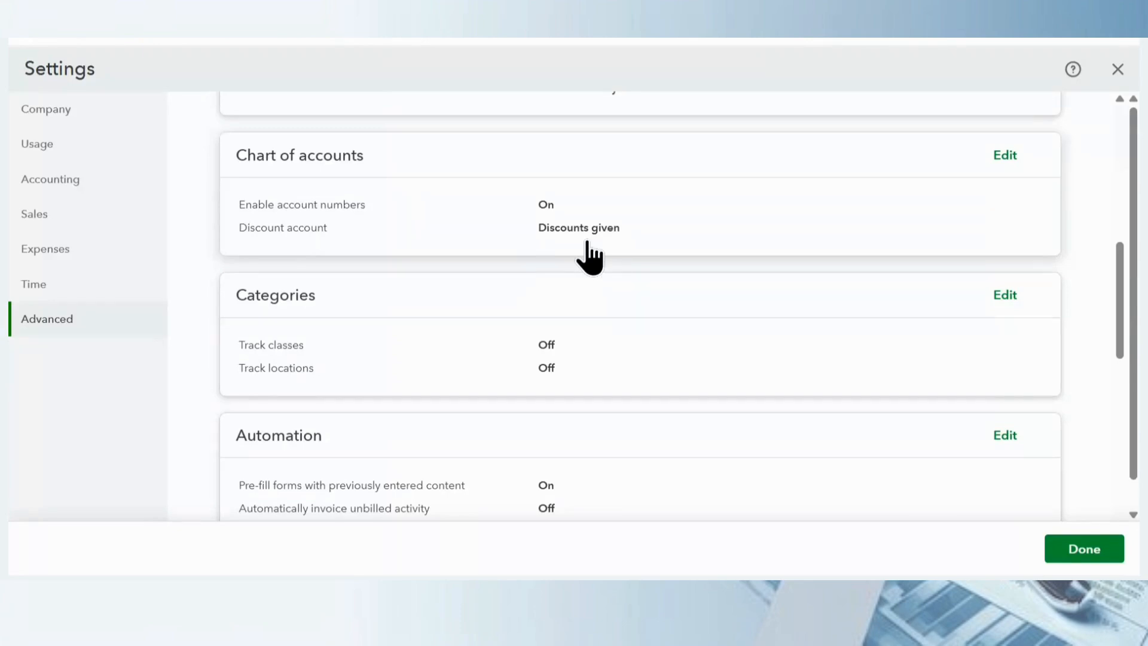
{"action": "scroll", "coordinate": [588, 242], "scroll_direction": "down", "scroll_amount": 4}
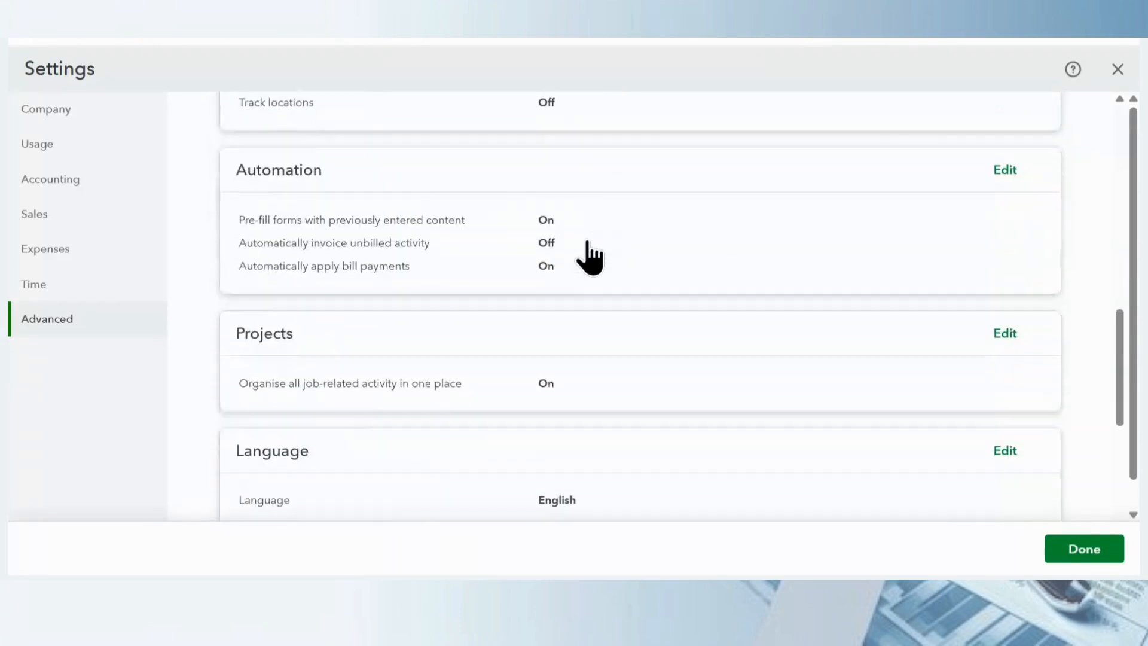
{"action": "scroll", "coordinate": [588, 242], "scroll_direction": "up", "scroll_amount": 2}
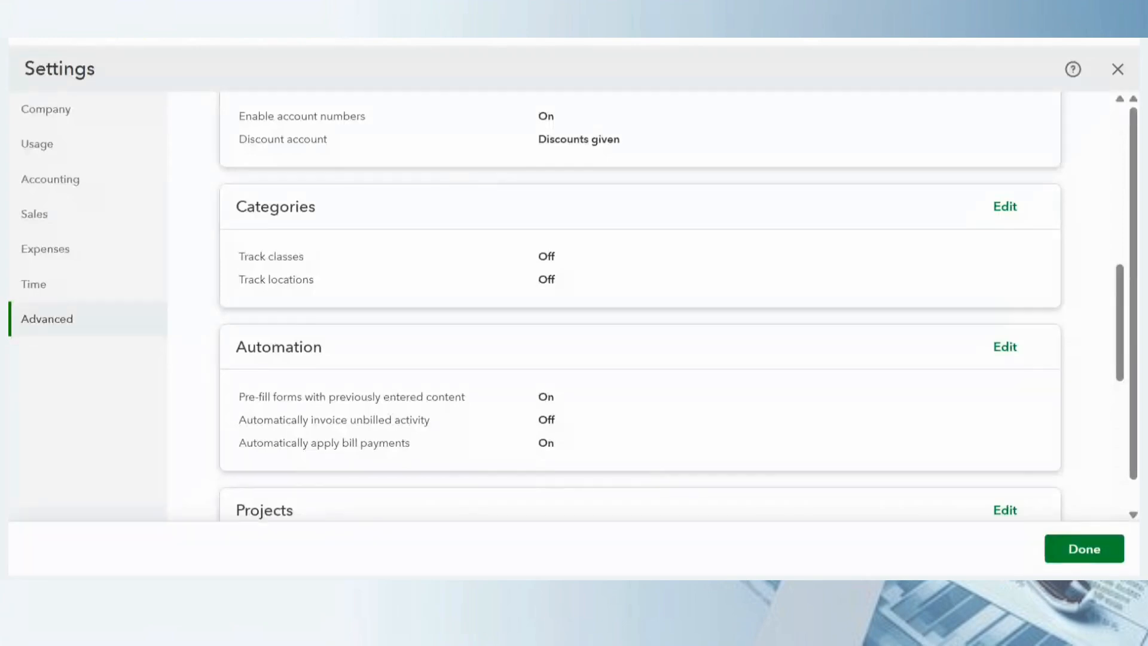
{"action": "left_click", "coordinate": [1005, 207]}
{"action": "left_click", "coordinate": [550, 257]}
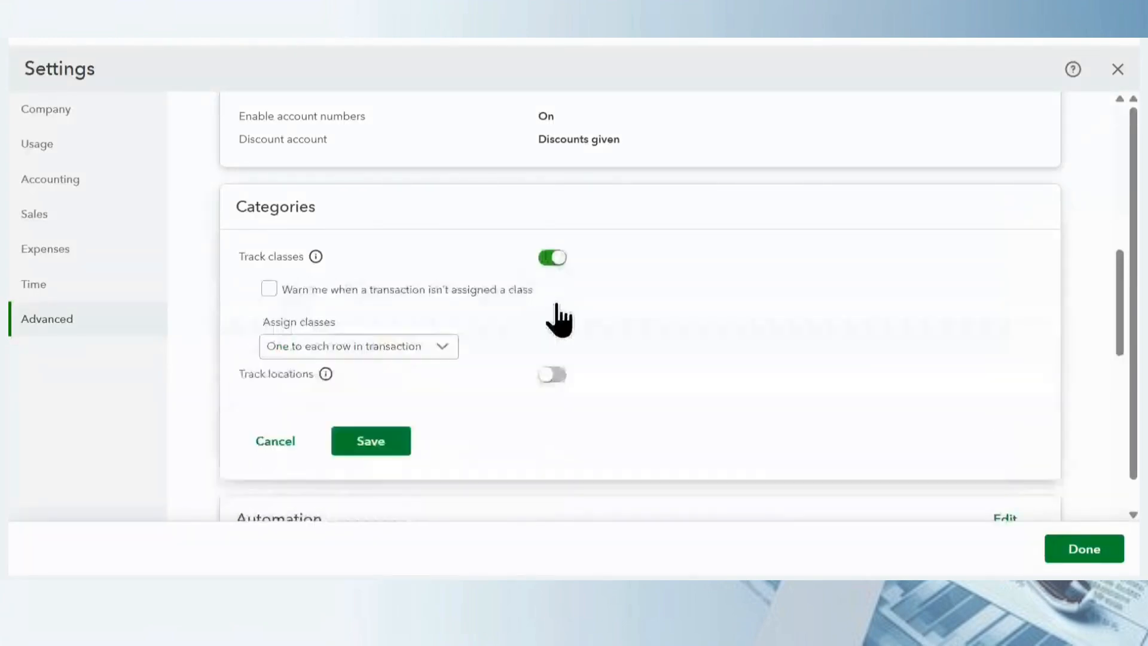
{"action": "left_click", "coordinate": [332, 294]}
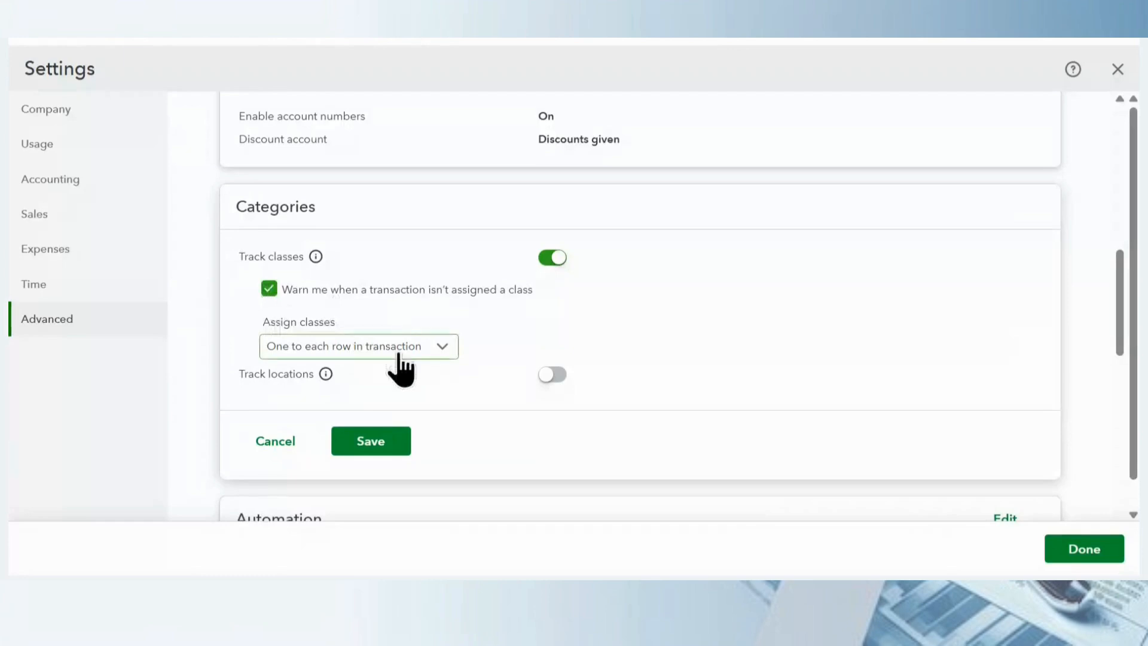
{"action": "left_click", "coordinate": [440, 348]}
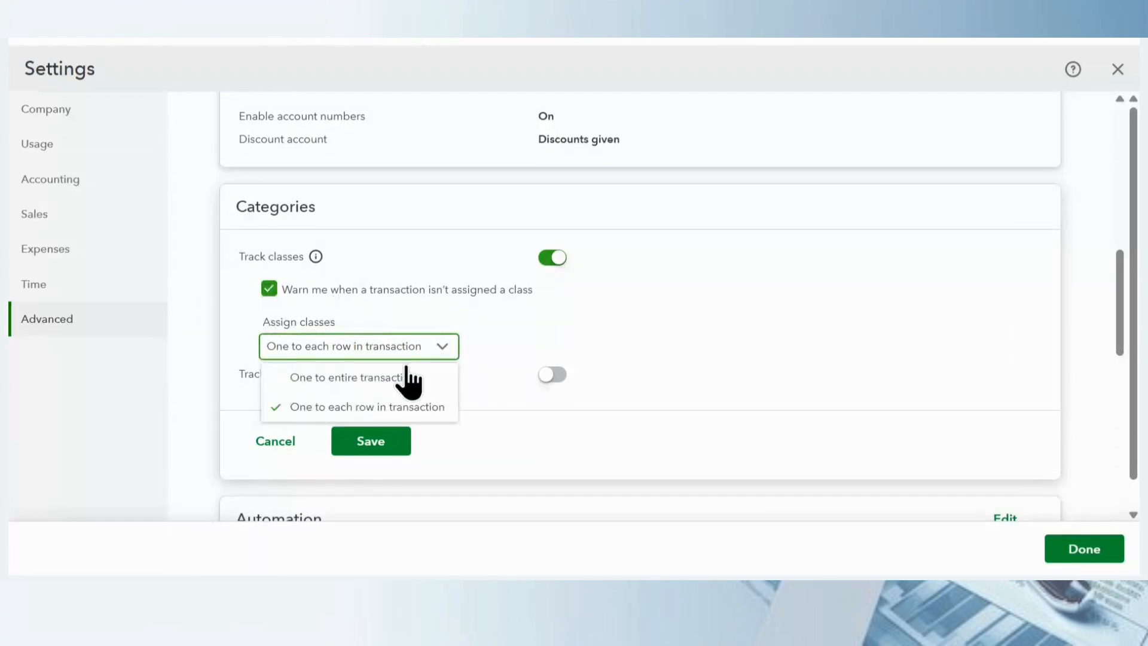
{"action": "left_click", "coordinate": [345, 416]}
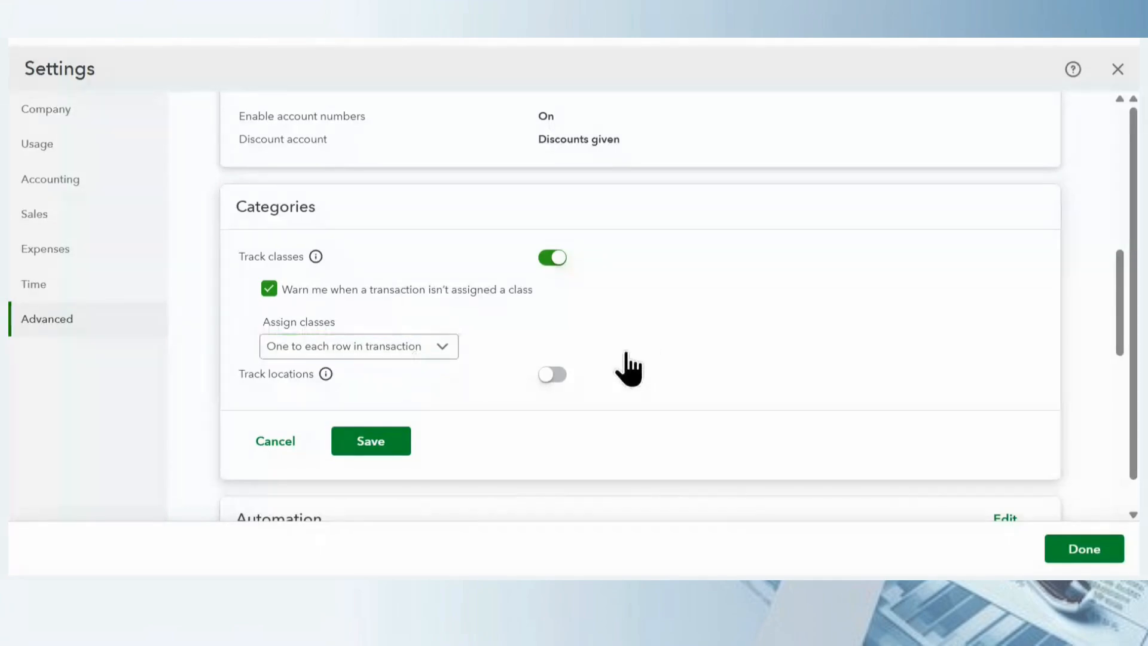
{"action": "left_click", "coordinate": [552, 374]}
{"action": "left_click", "coordinate": [371, 440]}
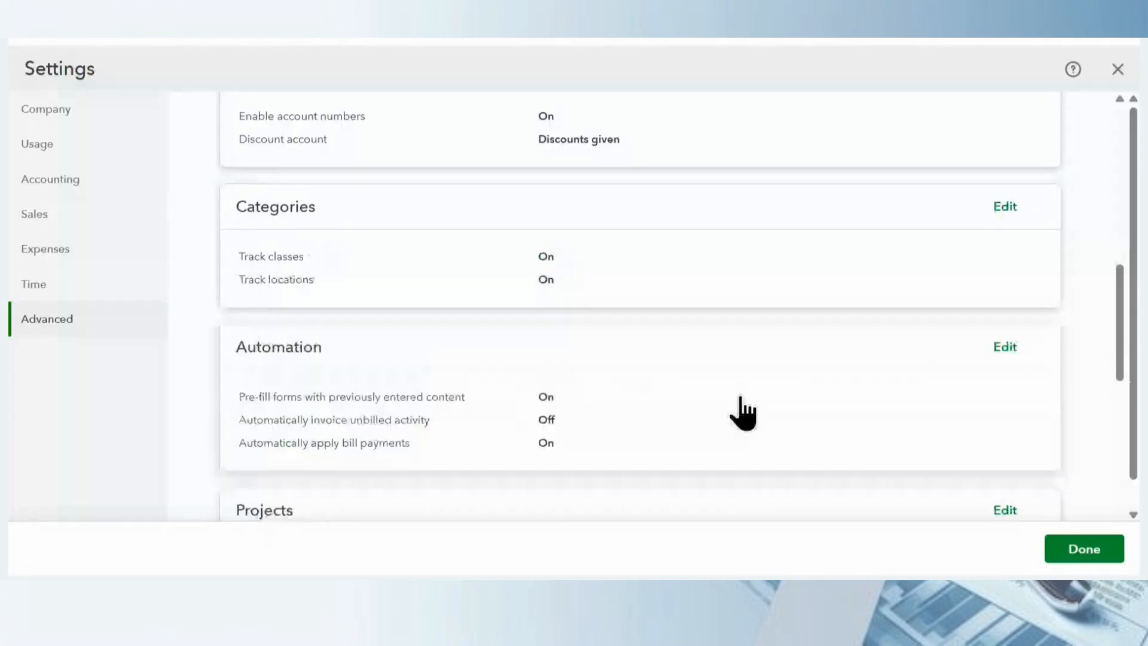
Step: In the Advanced currency settings, turn on Multicurrency with Ghanaian Cedi as home currency, acknowledge that it can't be undone, and save
{"action": "scroll", "coordinate": [364, 239], "scroll_direction": "down", "scroll_amount": 3}
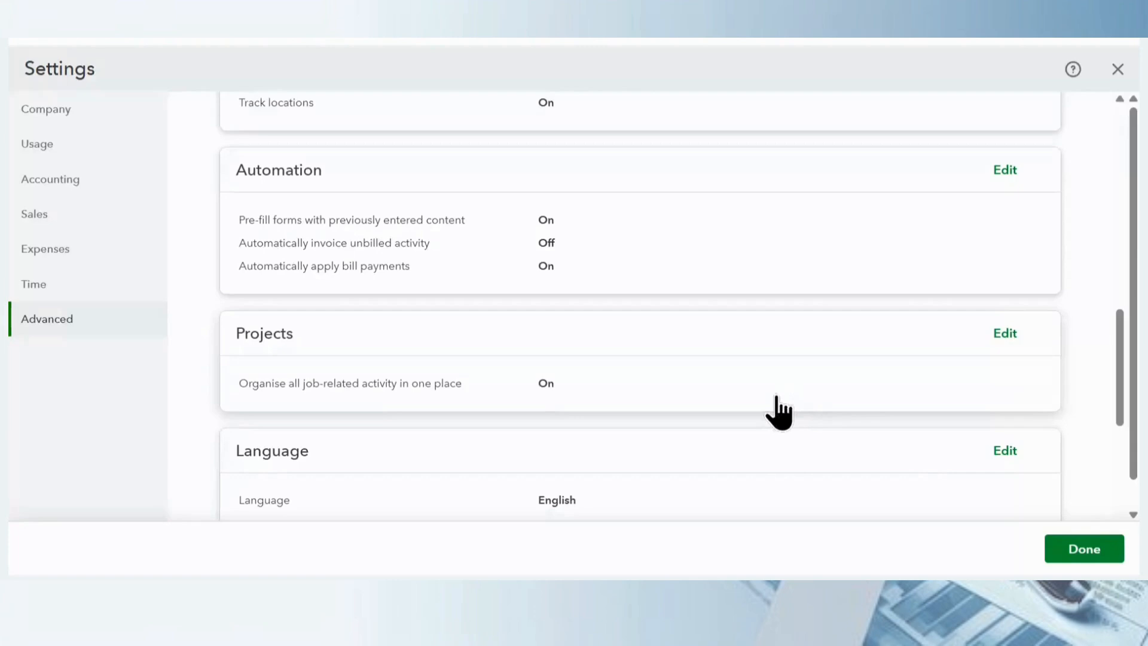
{"action": "scroll", "coordinate": [509, 347], "scroll_direction": "down", "scroll_amount": 3}
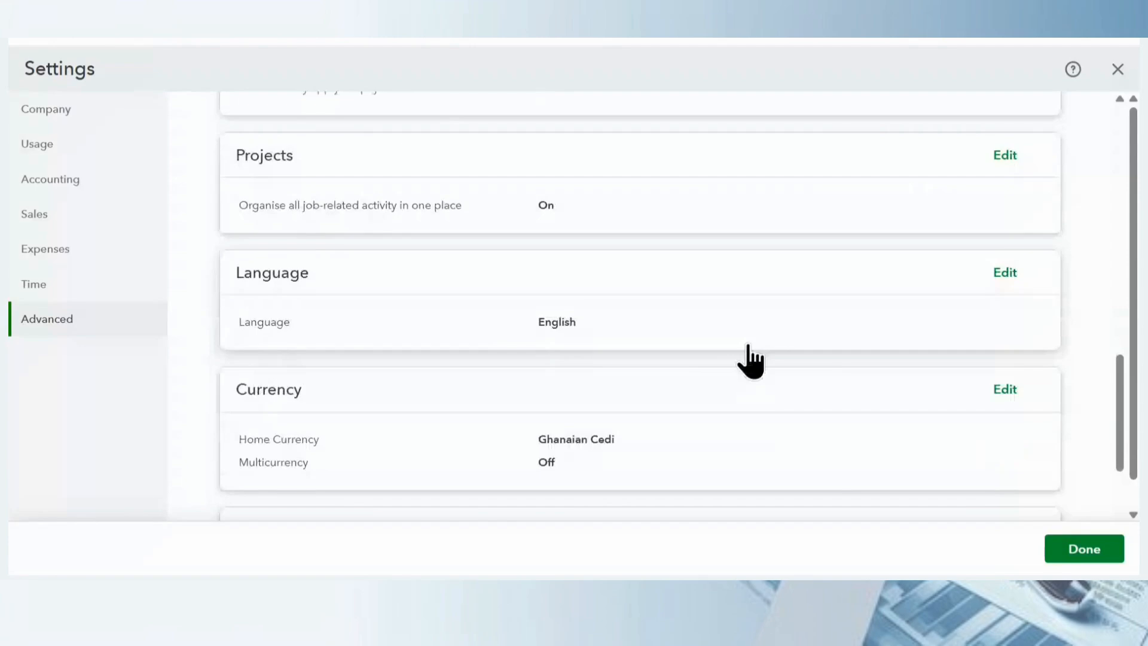
{"action": "scroll", "coordinate": [751, 362], "scroll_direction": "down", "scroll_amount": 3}
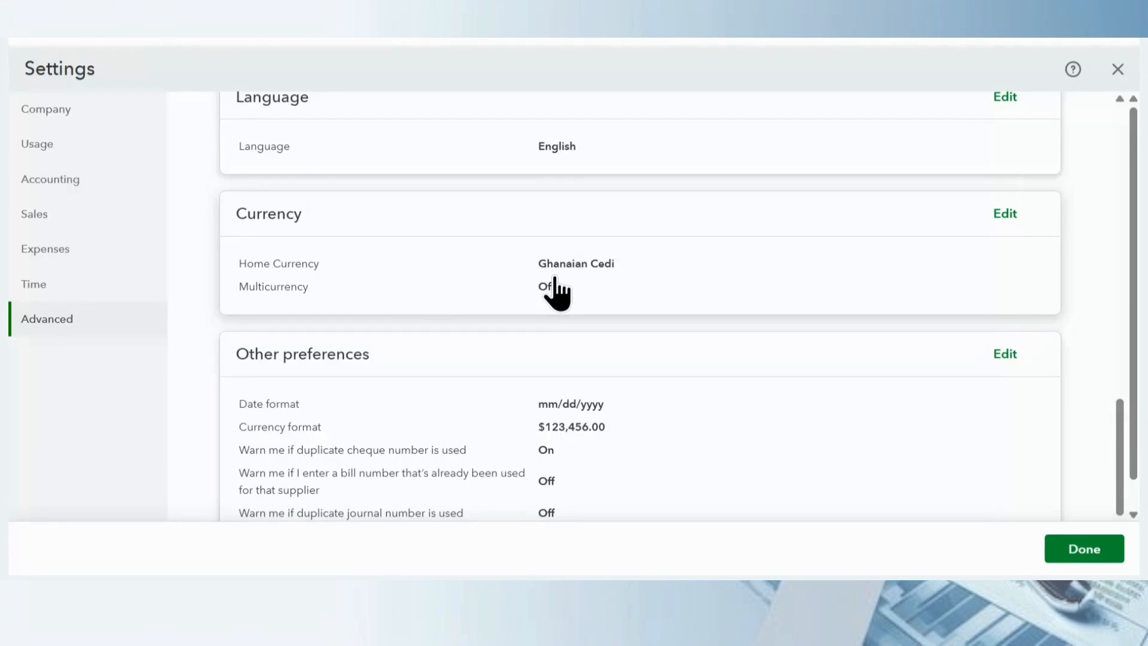
{"action": "left_click", "coordinate": [1009, 217]}
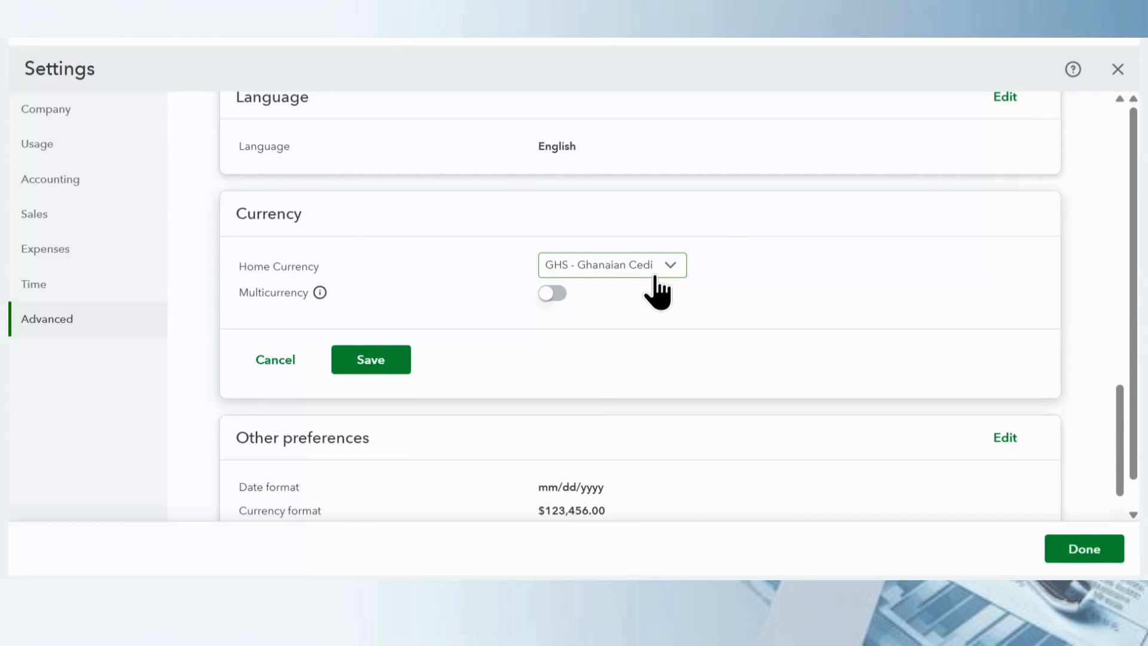
{"action": "left_click", "coordinate": [556, 294]}
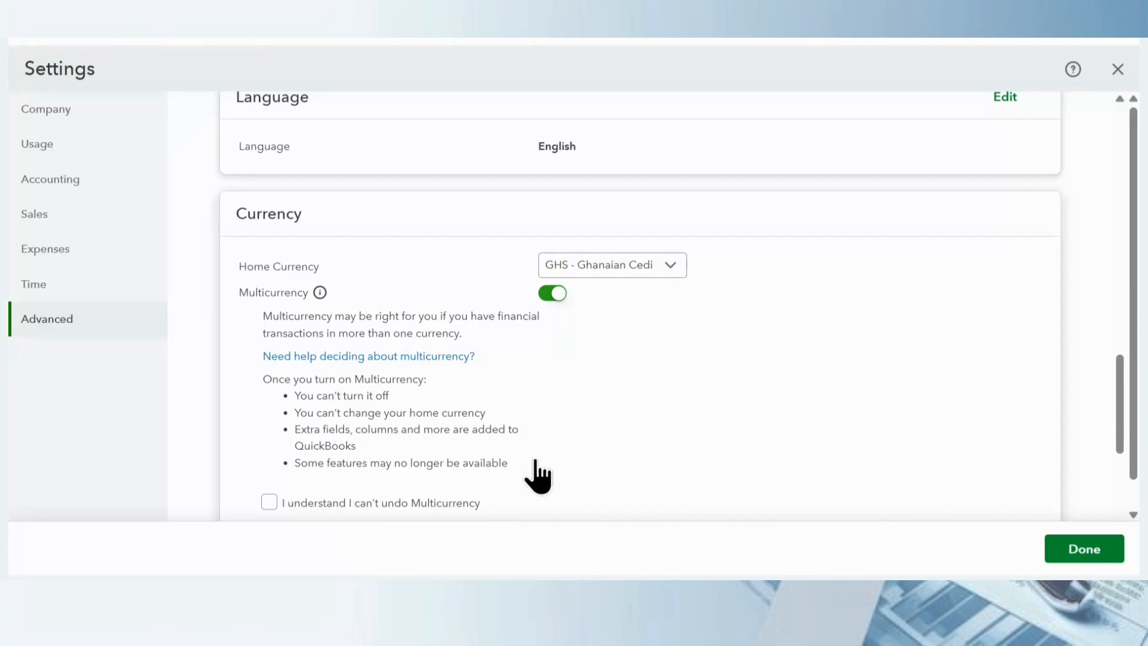
{"action": "scroll", "coordinate": [538, 475], "scroll_direction": "down", "scroll_amount": 1}
{"action": "scroll", "coordinate": [538, 475], "scroll_direction": "down", "scroll_amount": 3}
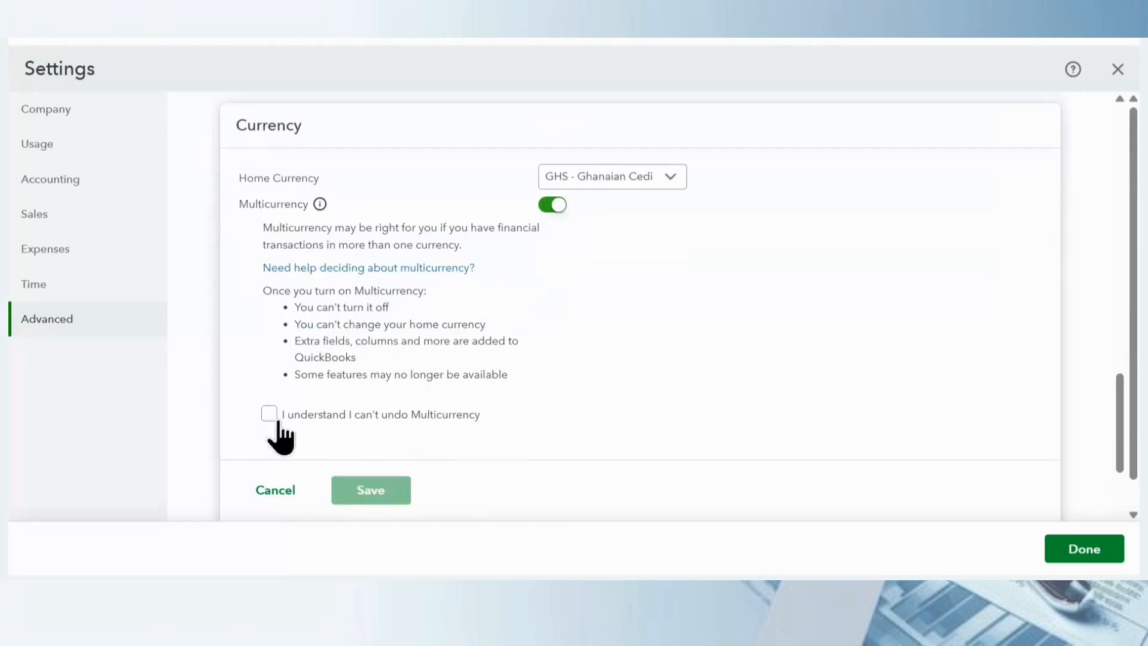
{"action": "left_click", "coordinate": [269, 414]}
{"action": "scroll", "coordinate": [614, 402], "scroll_direction": "up", "scroll_amount": 3}
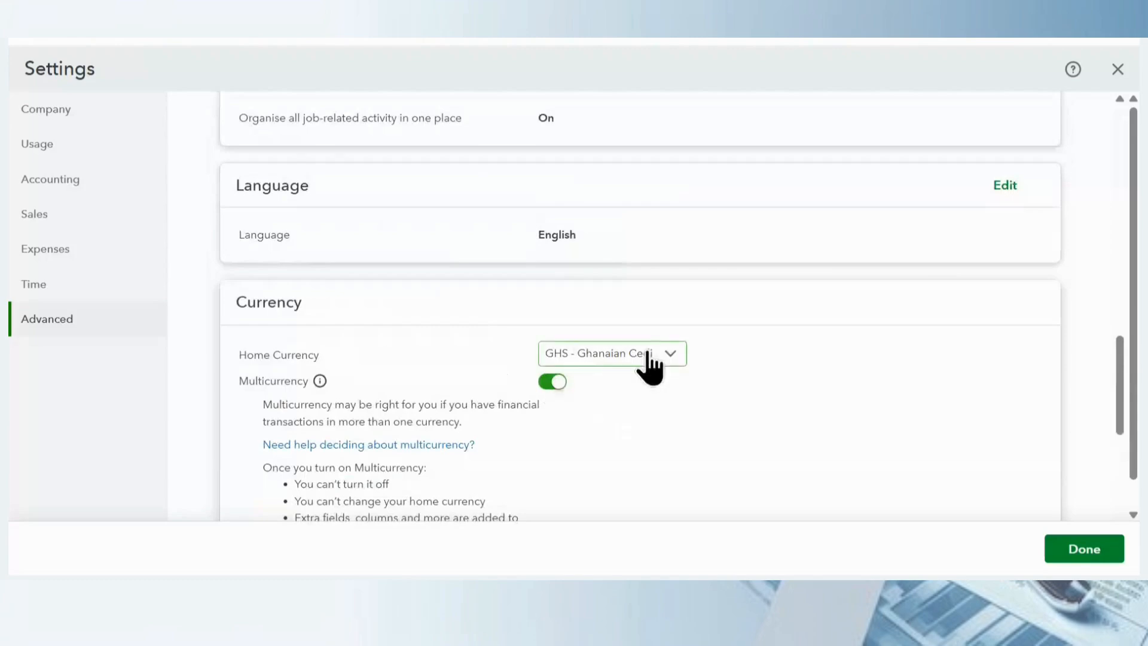
{"action": "scroll", "coordinate": [649, 365], "scroll_direction": "down", "scroll_amount": 3}
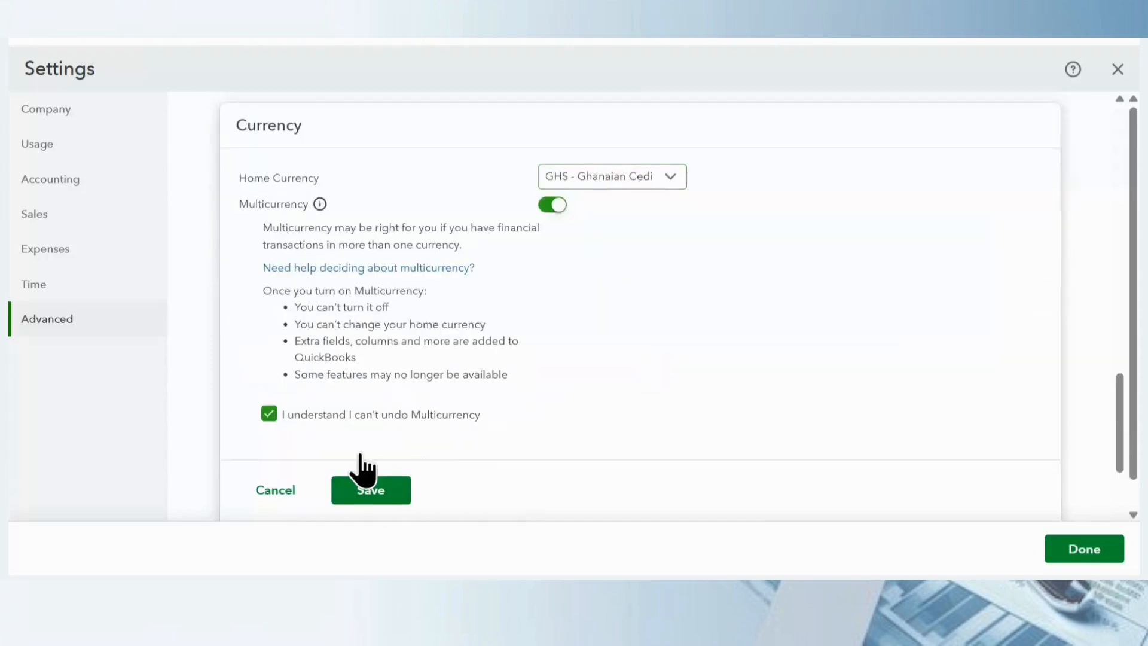
{"action": "left_click", "coordinate": [362, 476]}
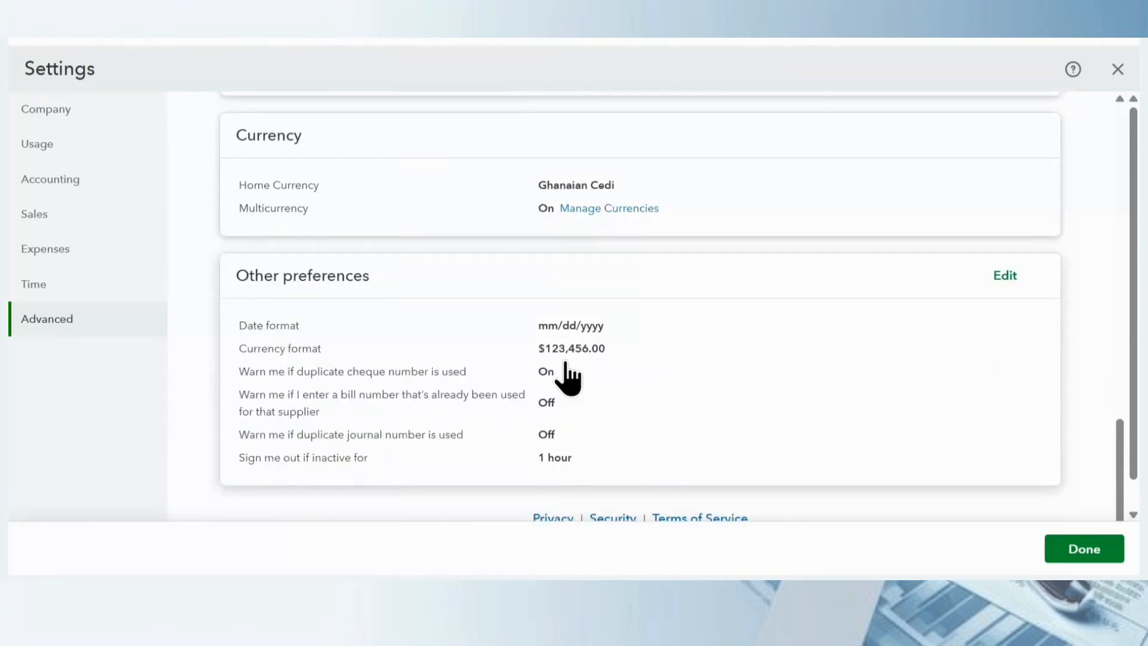
Step: Switch to the webinar window and read the attendees' latest entries in the Q&A list
{"action": "key", "text": "alt+Tab"}
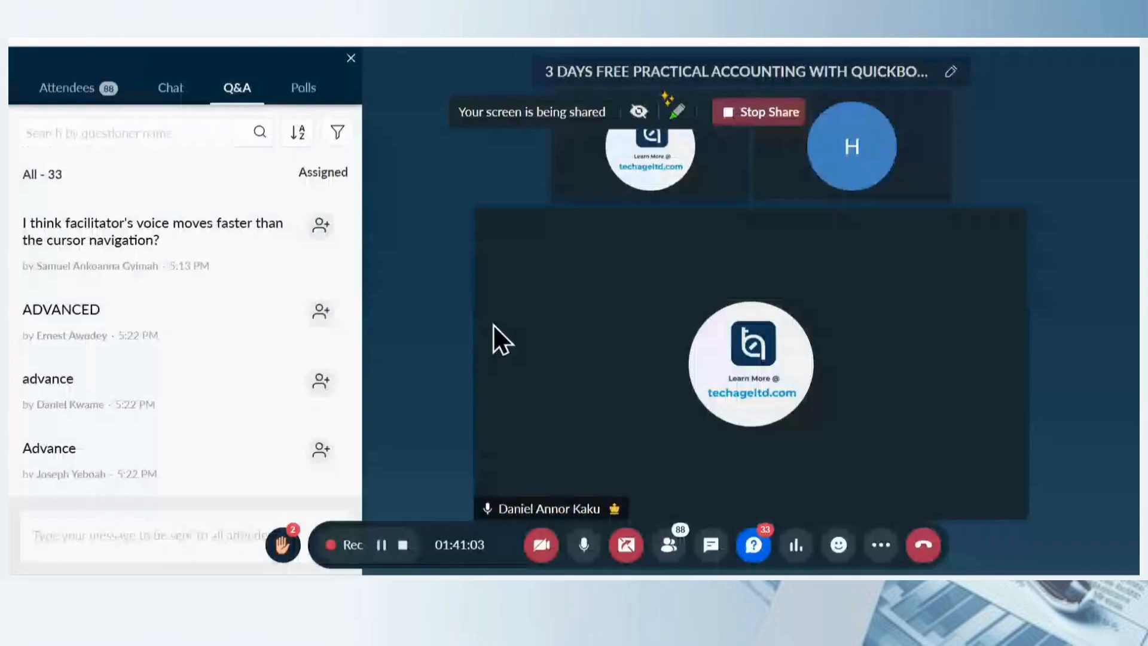
{"action": "left_click", "coordinate": [351, 58]}
{"action": "left_click", "coordinate": [752, 544]}
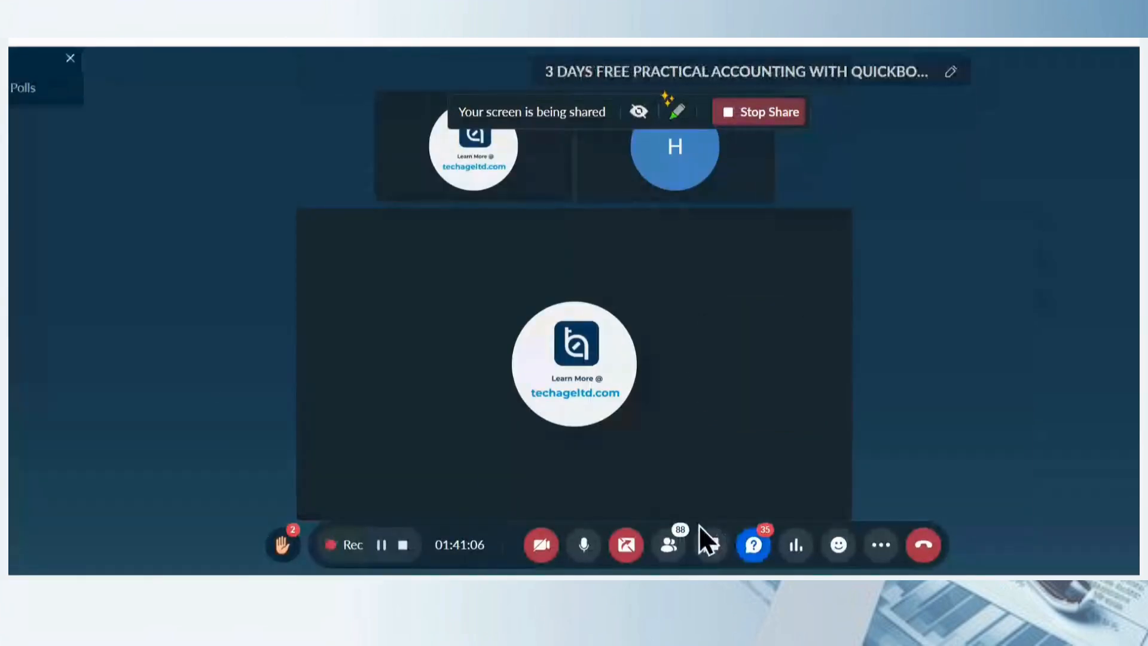
{"action": "scroll", "coordinate": [343, 422], "scroll_direction": "down", "scroll_amount": 4}
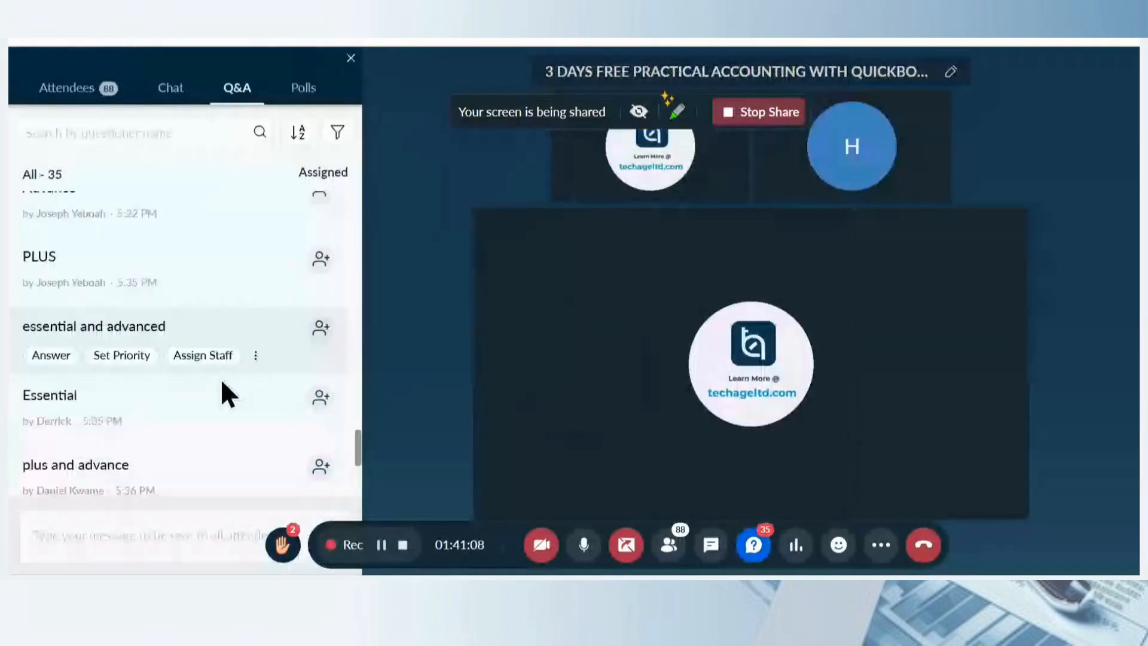
{"action": "scroll", "coordinate": [222, 383], "scroll_direction": "down", "scroll_amount": 3}
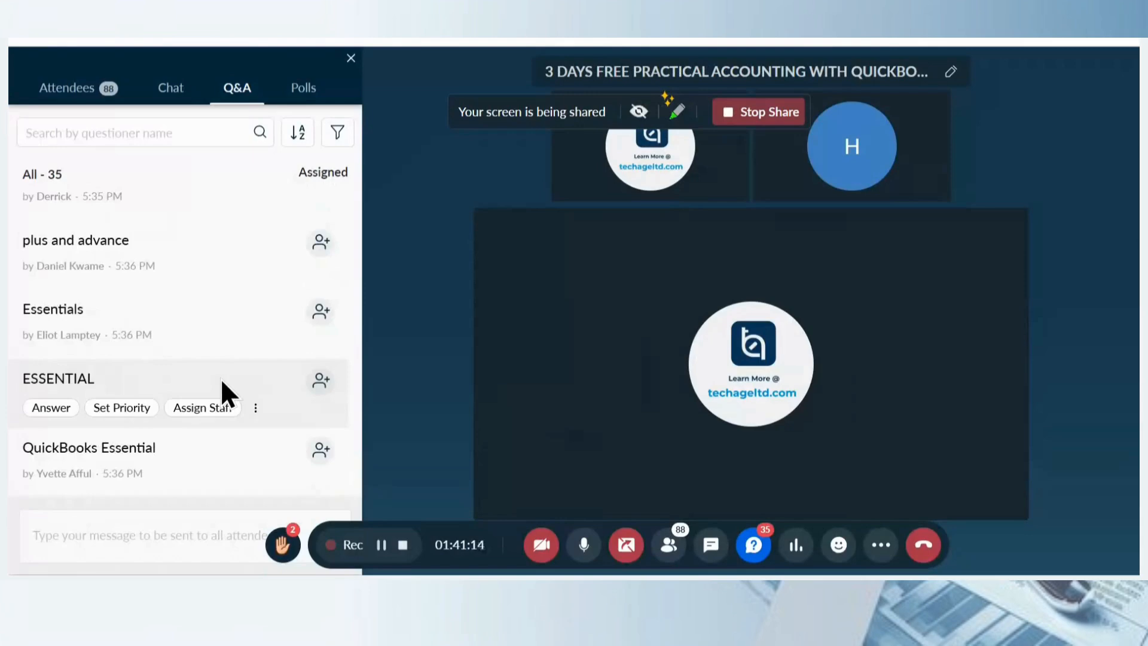
{"action": "scroll", "coordinate": [221, 377], "scroll_direction": "down", "scroll_amount": 1}
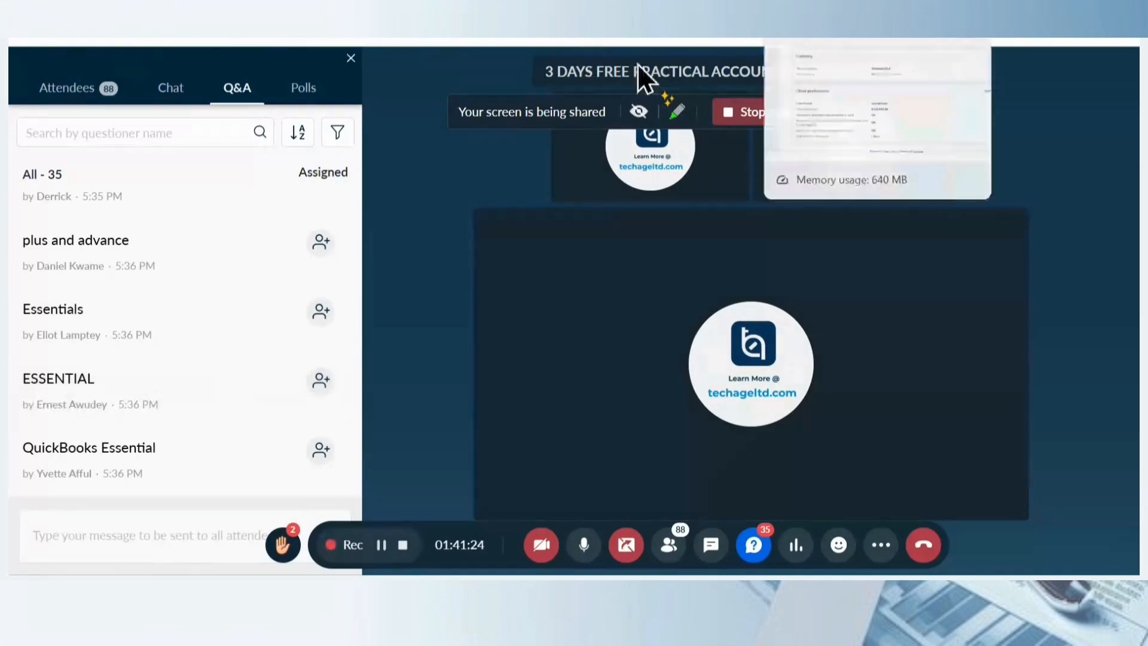
{"action": "left_click", "coordinate": [351, 58]}
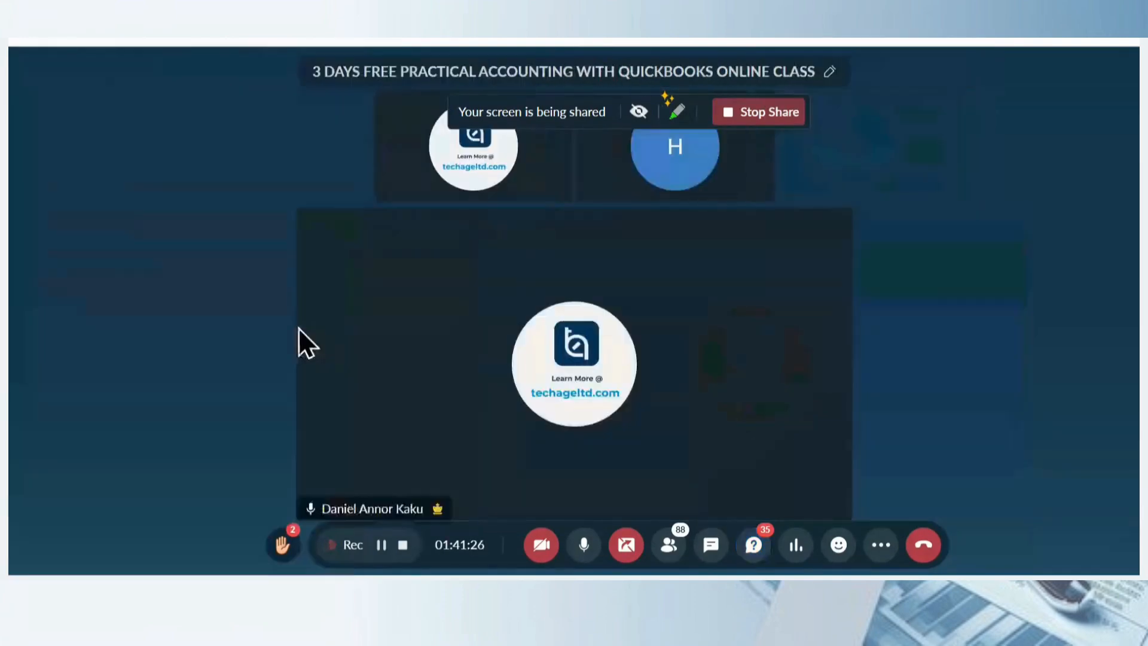
{"action": "left_click", "coordinate": [754, 550]}
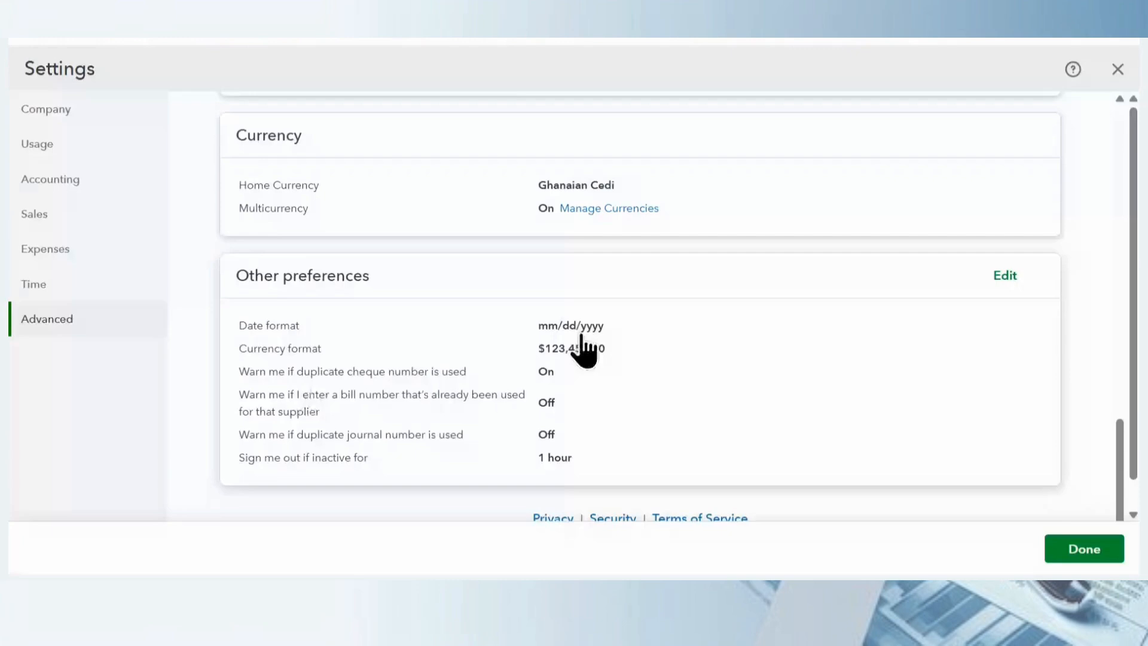
Step: Back in QuickBooks, review the Advanced settings from Accounting method to Other preferences, and look briefly at the Time settings
{"action": "scroll", "coordinate": [597, 308], "scroll_direction": "up", "scroll_amount": 15}
{"action": "scroll", "coordinate": [778, 418], "scroll_direction": "down", "scroll_amount": 8}
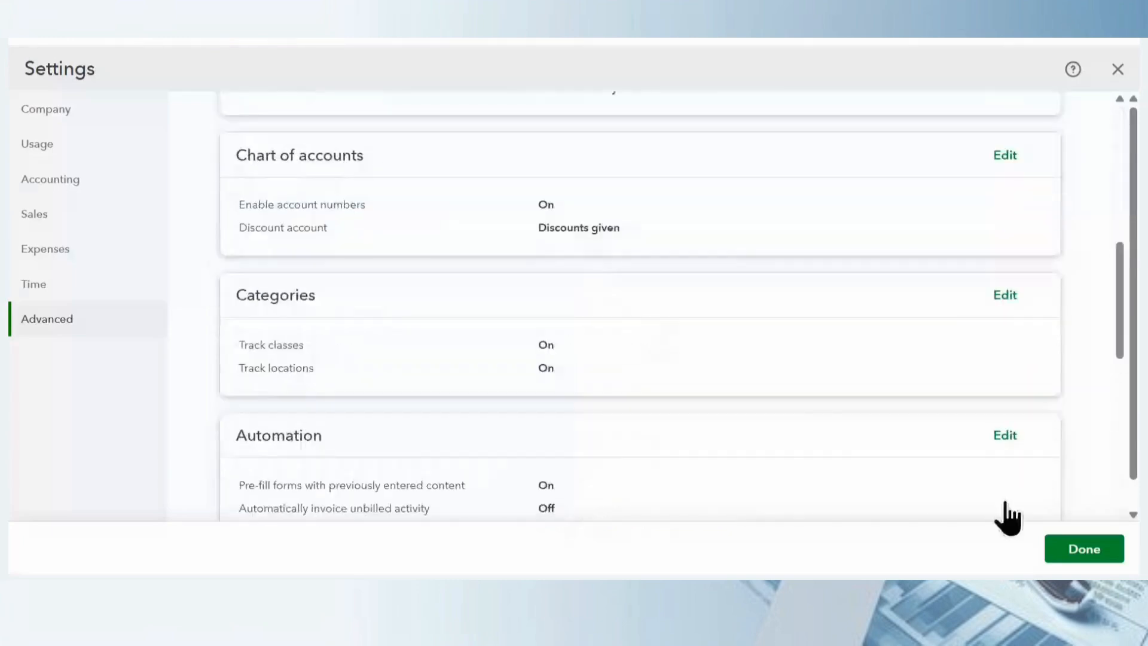
{"action": "scroll", "coordinate": [569, 376], "scroll_direction": "up", "scroll_amount": 4}
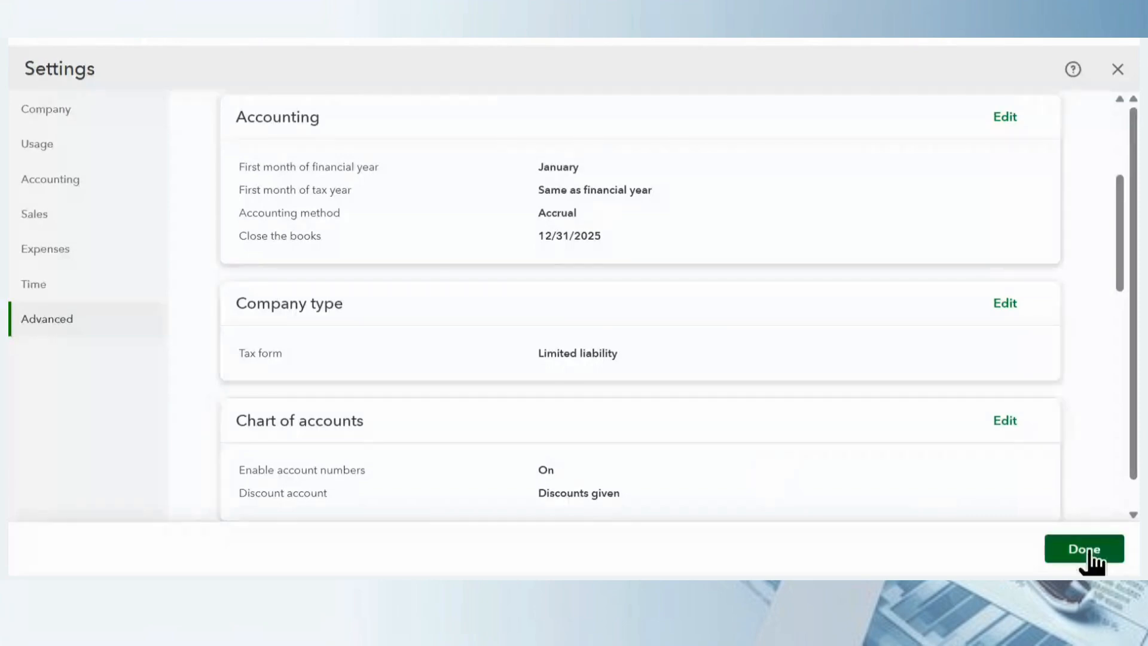
{"action": "scroll", "coordinate": [623, 408], "scroll_direction": "up", "scroll_amount": 5}
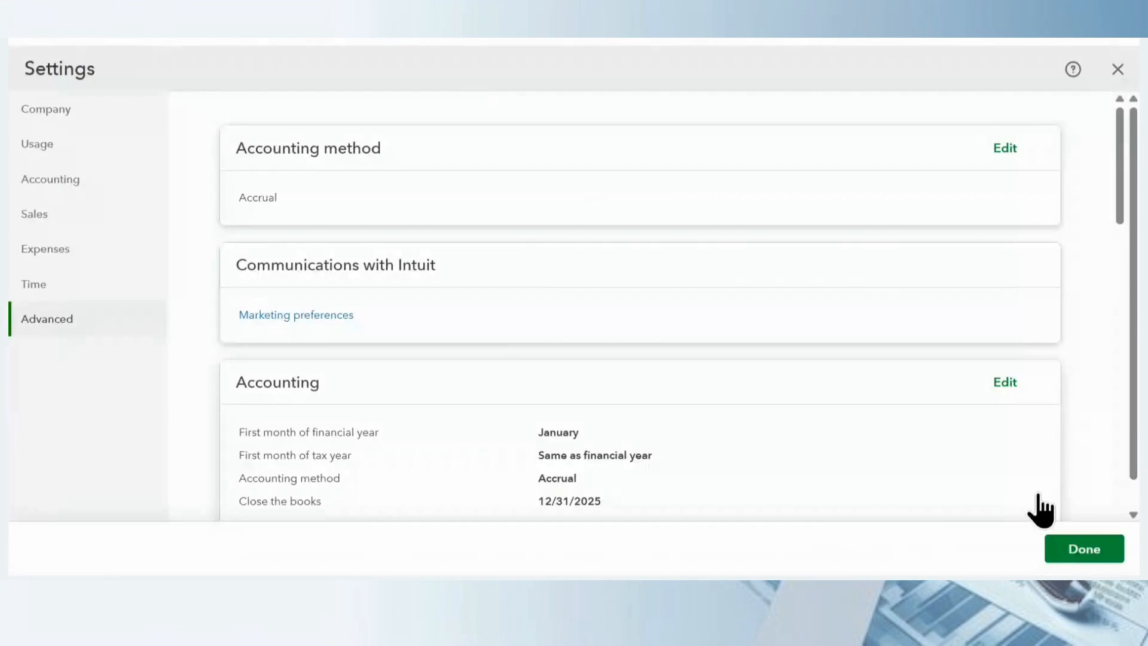
{"action": "mouse_move", "coordinate": [1003, 573]}
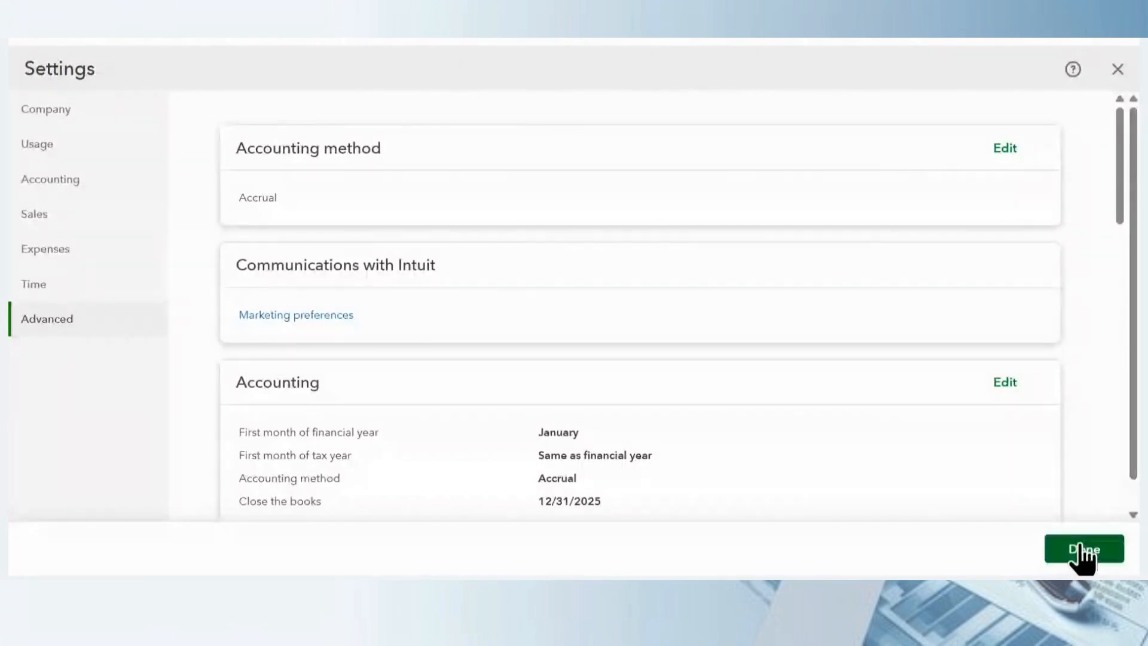
{"action": "scroll", "coordinate": [810, 383], "scroll_direction": "down", "scroll_amount": 10}
{"action": "scroll", "coordinate": [812, 383], "scroll_direction": "down", "scroll_amount": 8}
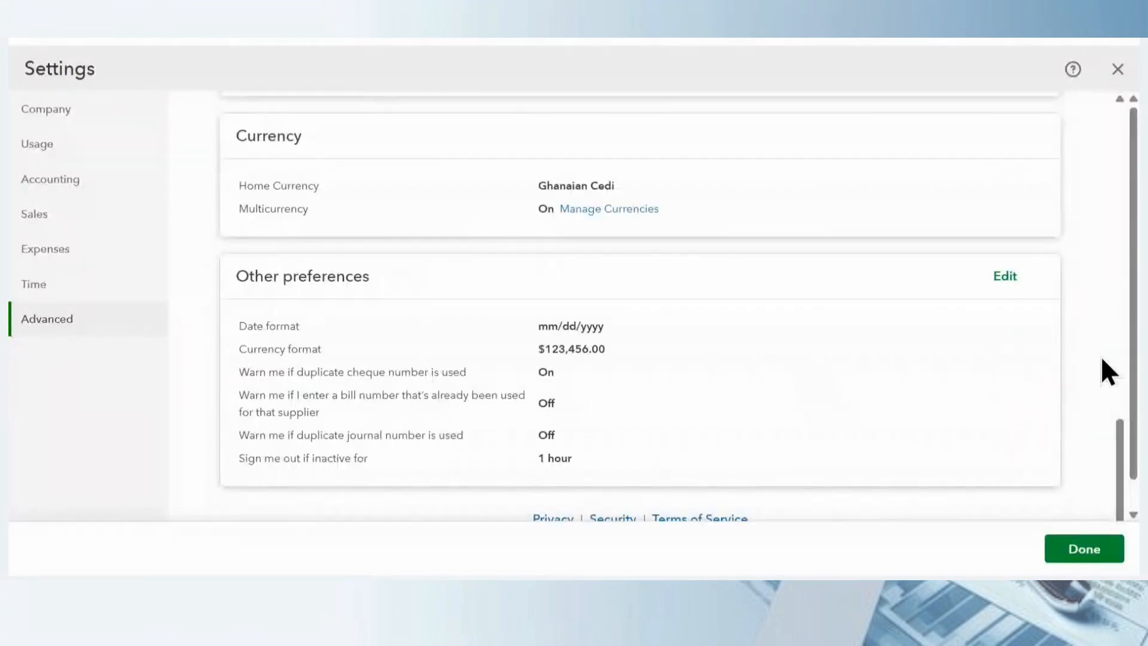
{"action": "scroll", "coordinate": [1102, 358], "scroll_direction": "down", "scroll_amount": 1}
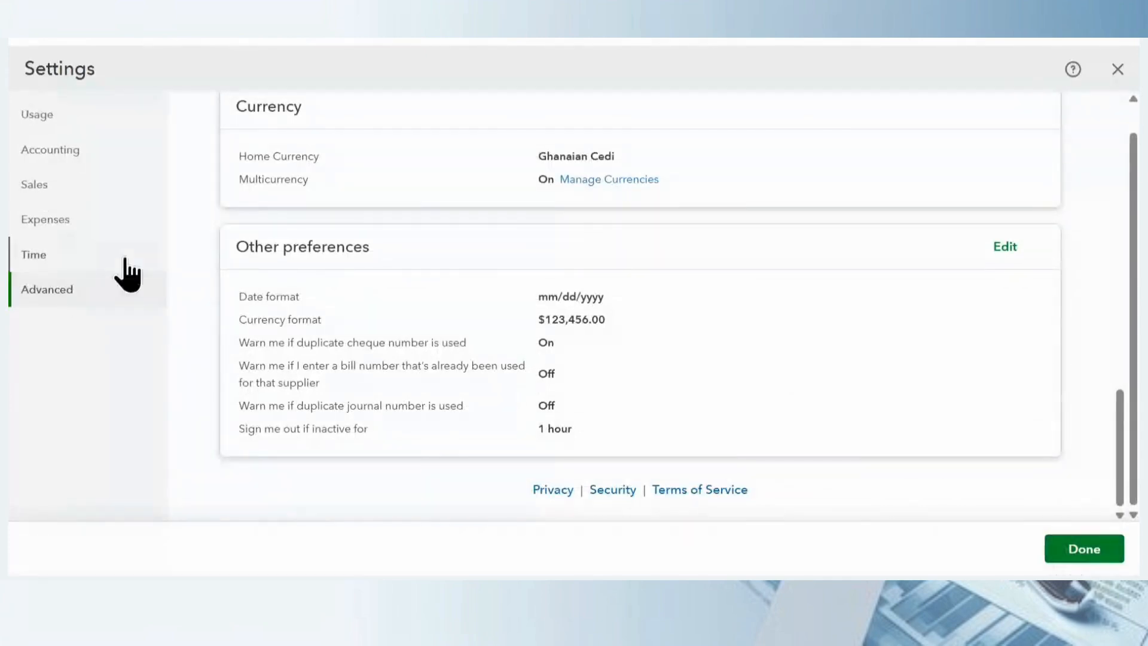
{"action": "left_click", "coordinate": [44, 255]}
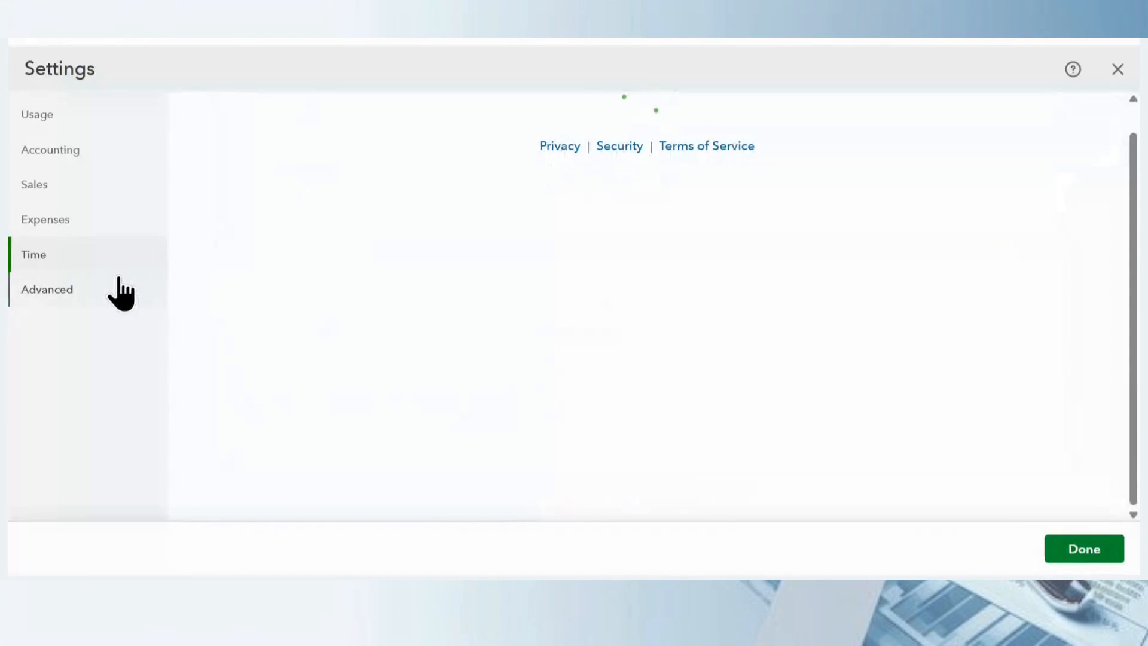
{"action": "left_click", "coordinate": [24, 299]}
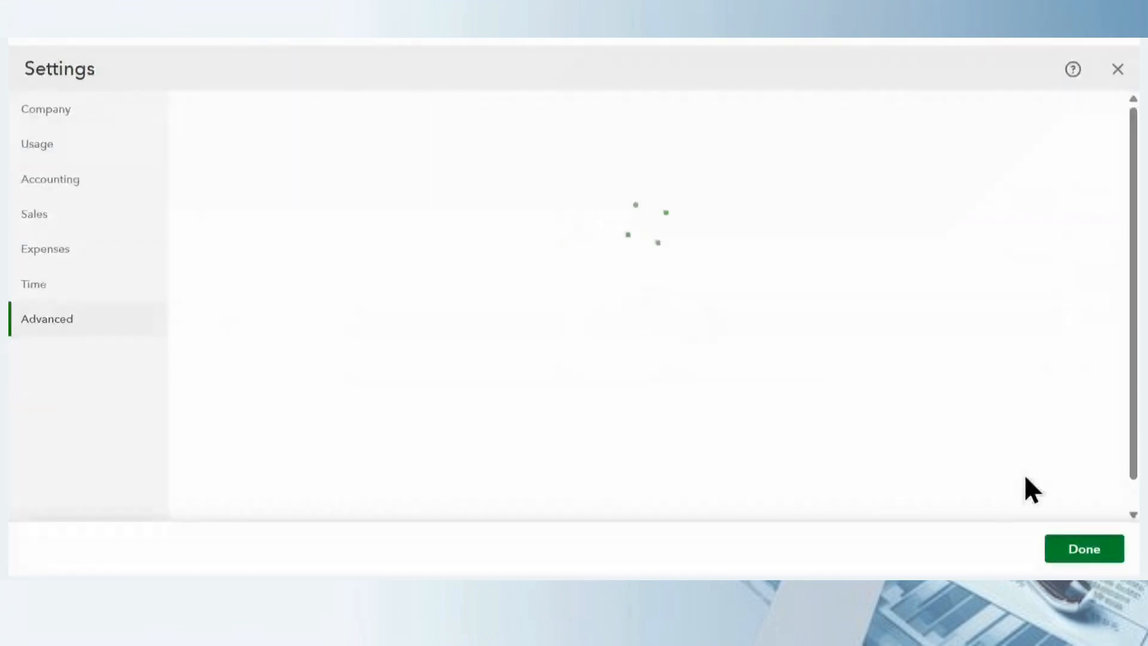
Step: Close the account settings and open Manage users to check the existing user's role
{"action": "left_click", "coordinate": [1088, 550]}
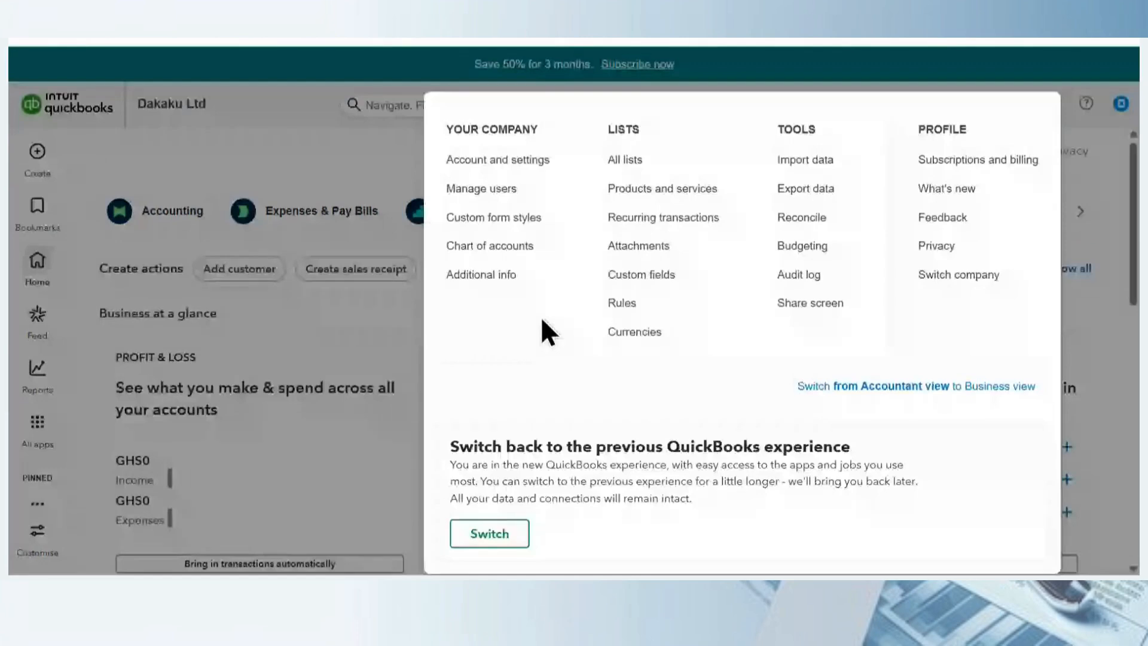
{"action": "left_click", "coordinate": [494, 194]}
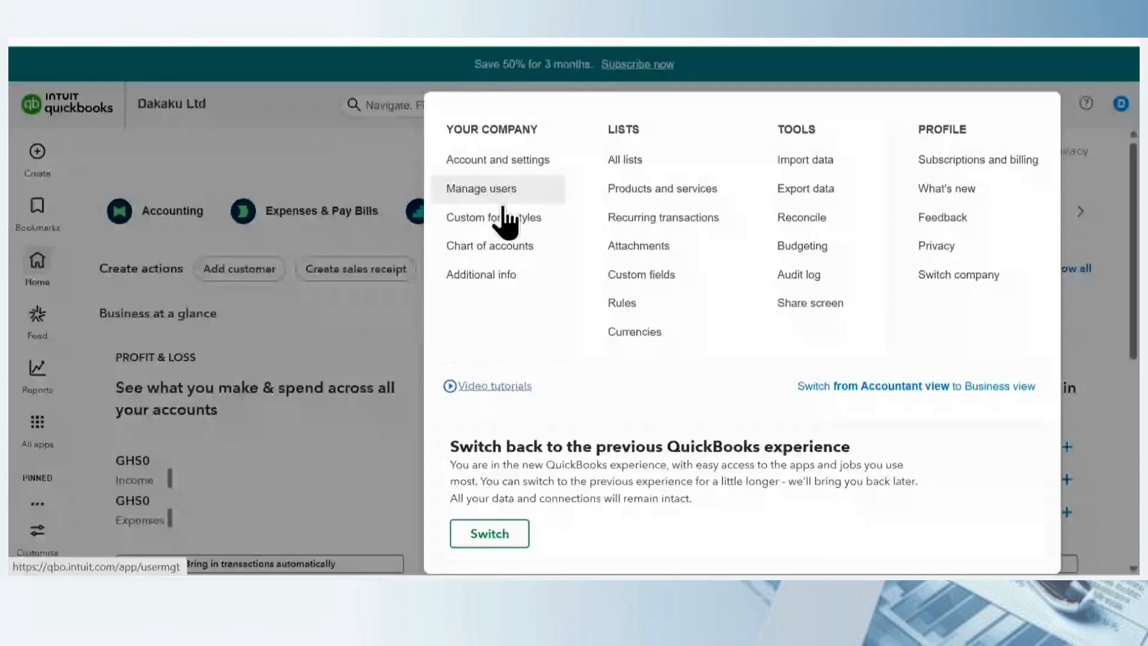
{"action": "left_click", "coordinate": [503, 202]}
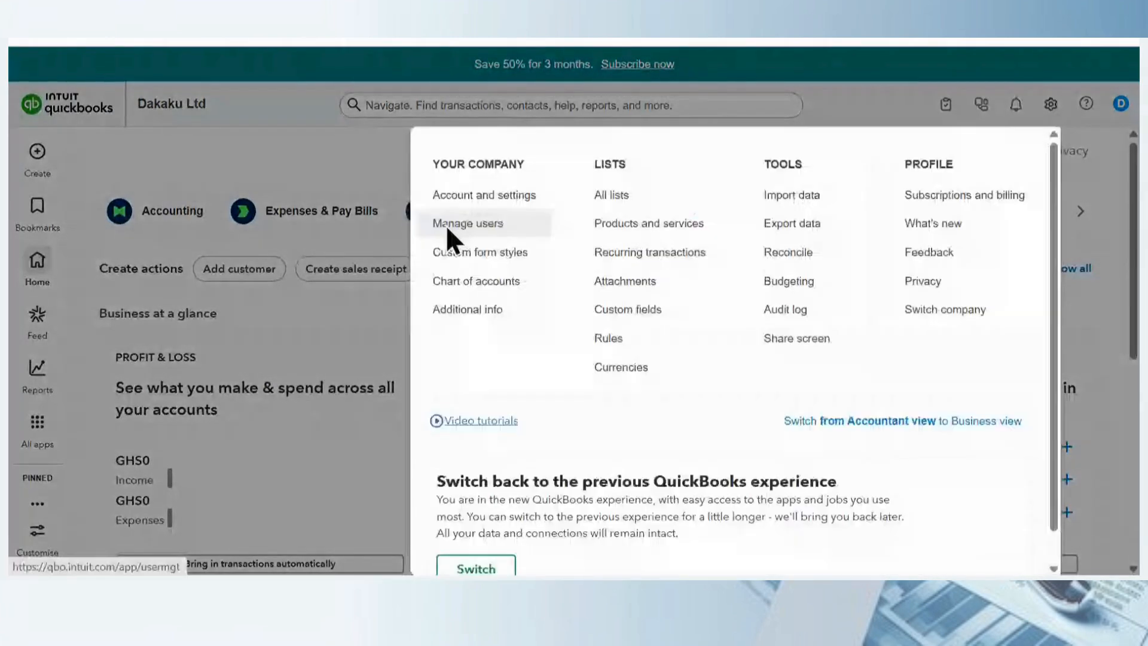
{"action": "left_click", "coordinate": [524, 313]}
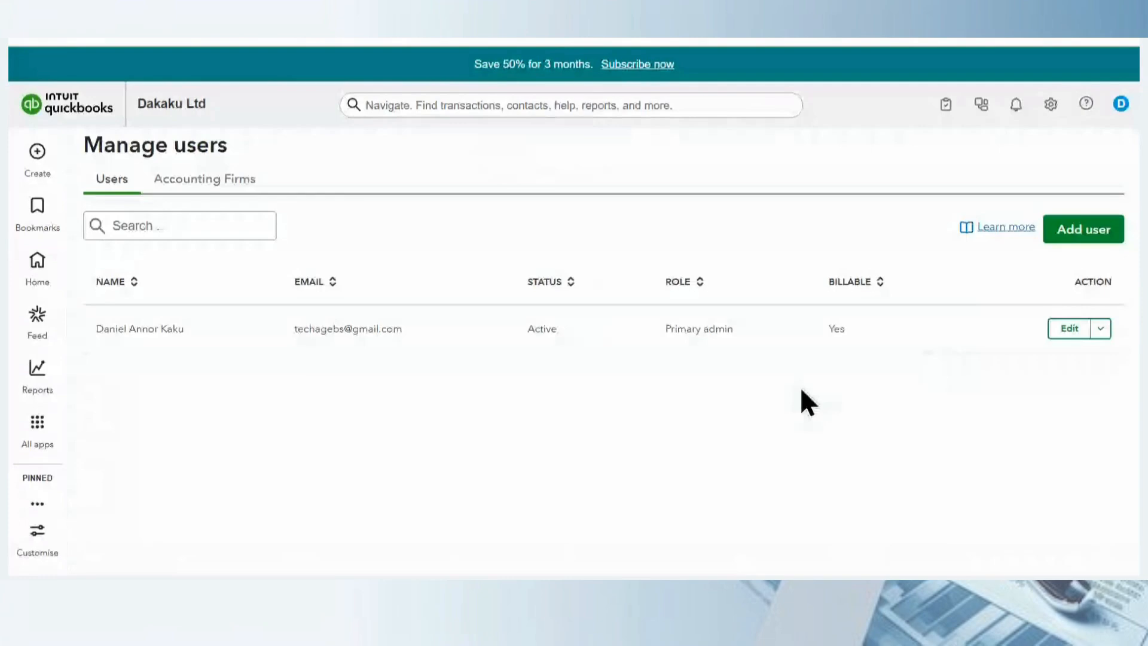
{"action": "double_click", "coordinate": [694, 329]}
{"action": "triple_click", "coordinate": [690, 333]}
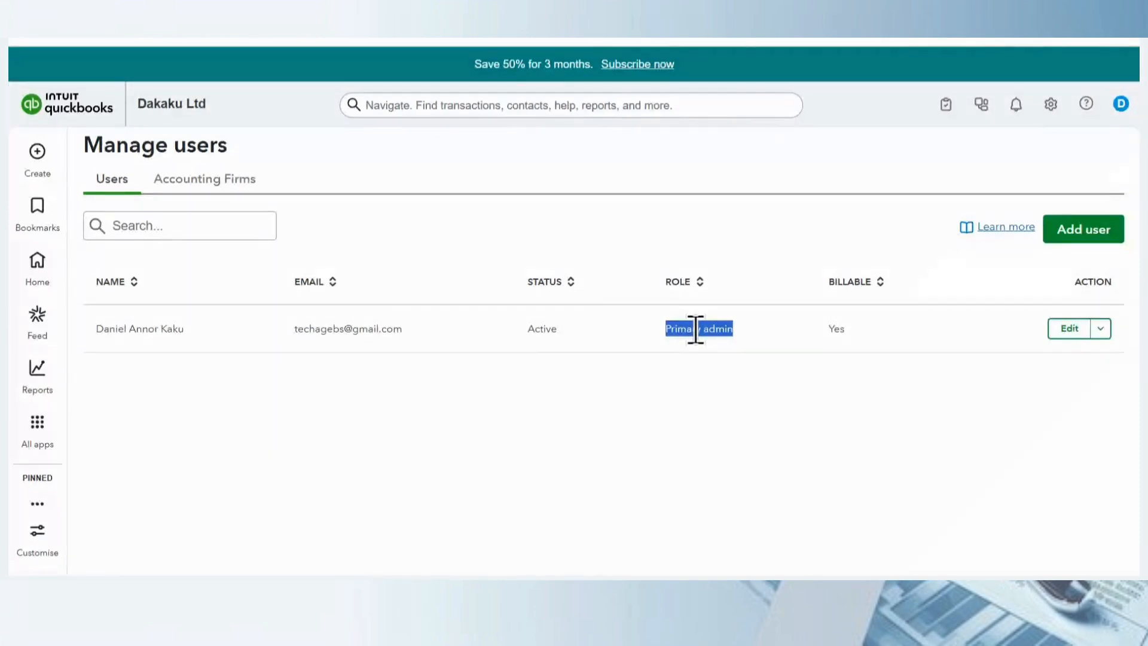
{"action": "left_click", "coordinate": [605, 397]}
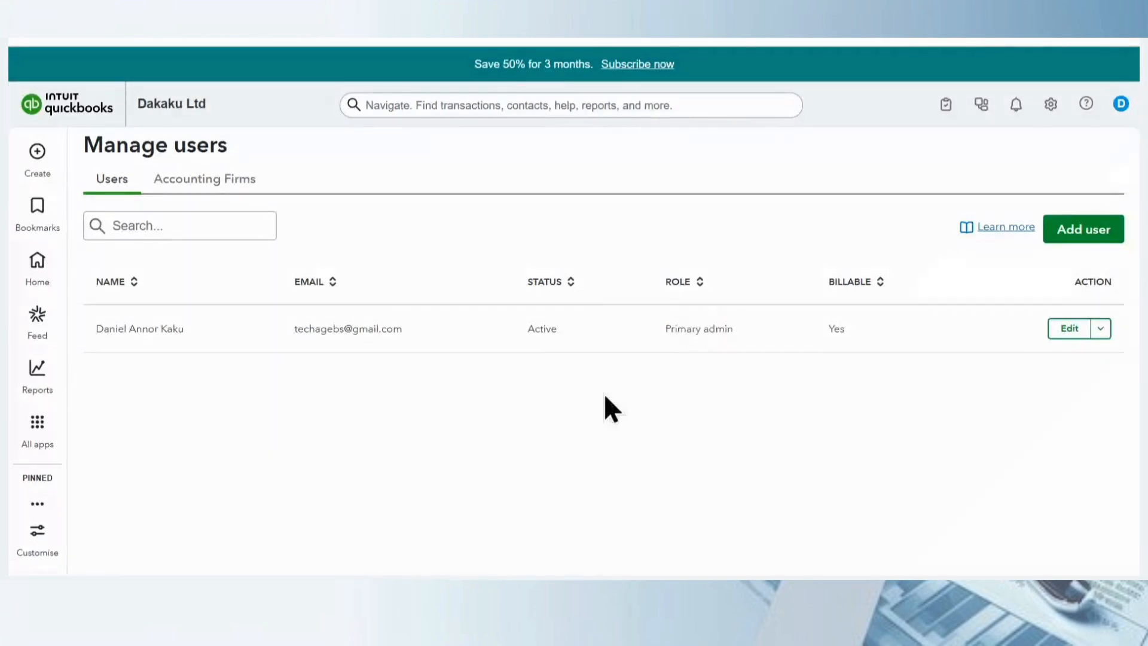
Step: Start adding a new user and enter the person's first name, last name and email address
{"action": "left_click", "coordinate": [1099, 230]}
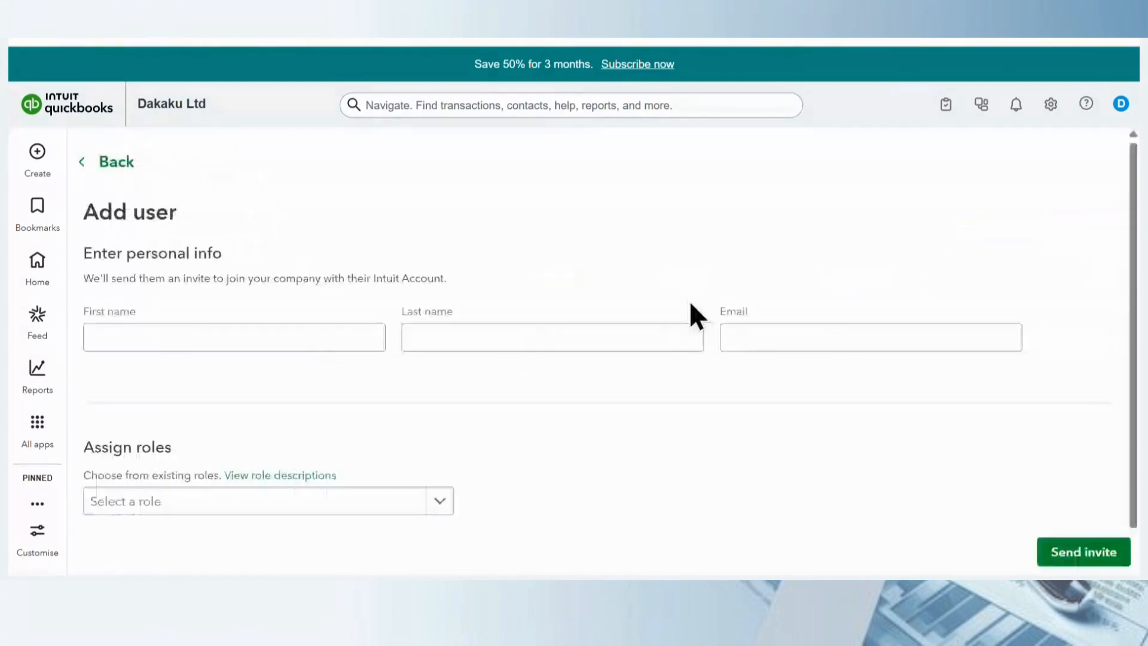
{"action": "left_click", "coordinate": [210, 339]}
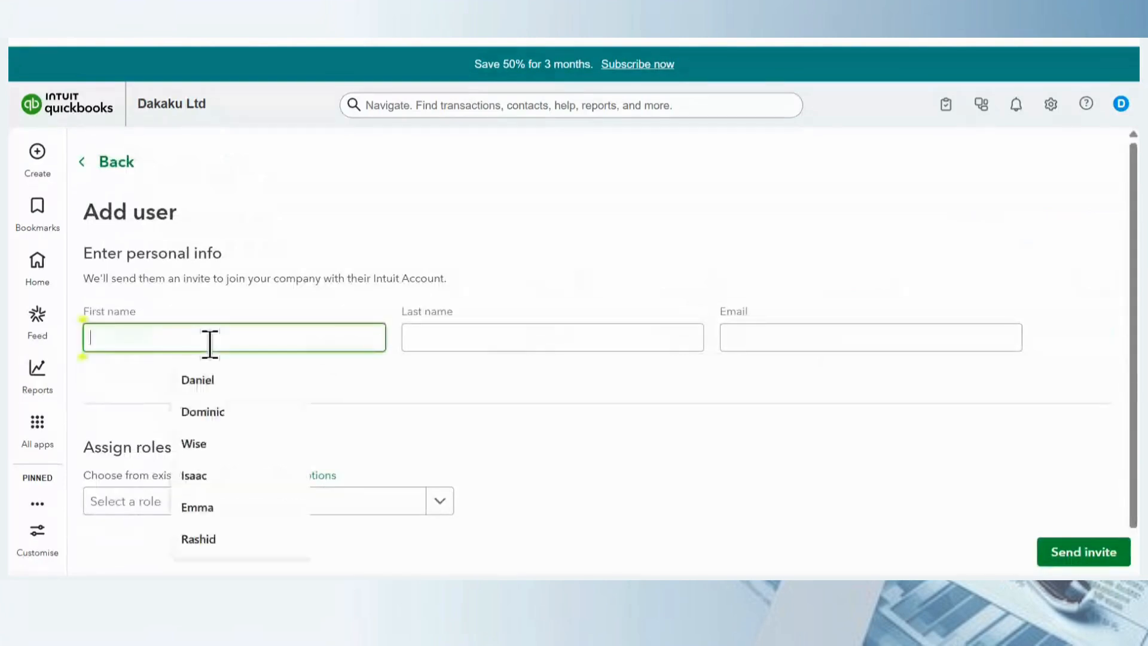
{"action": "type", "text": "E"}
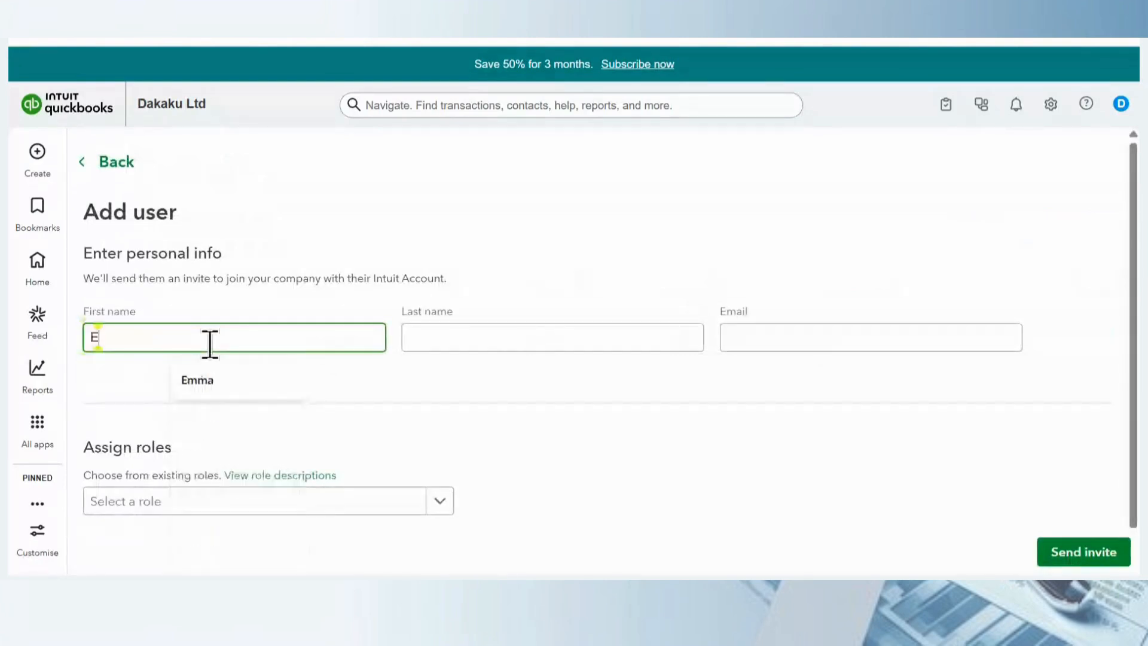
{"action": "type", "text": "m"}
{"action": "type", "text": "ma"}
{"action": "left_click", "coordinate": [197, 380]}
{"action": "left_click", "coordinate": [471, 340]}
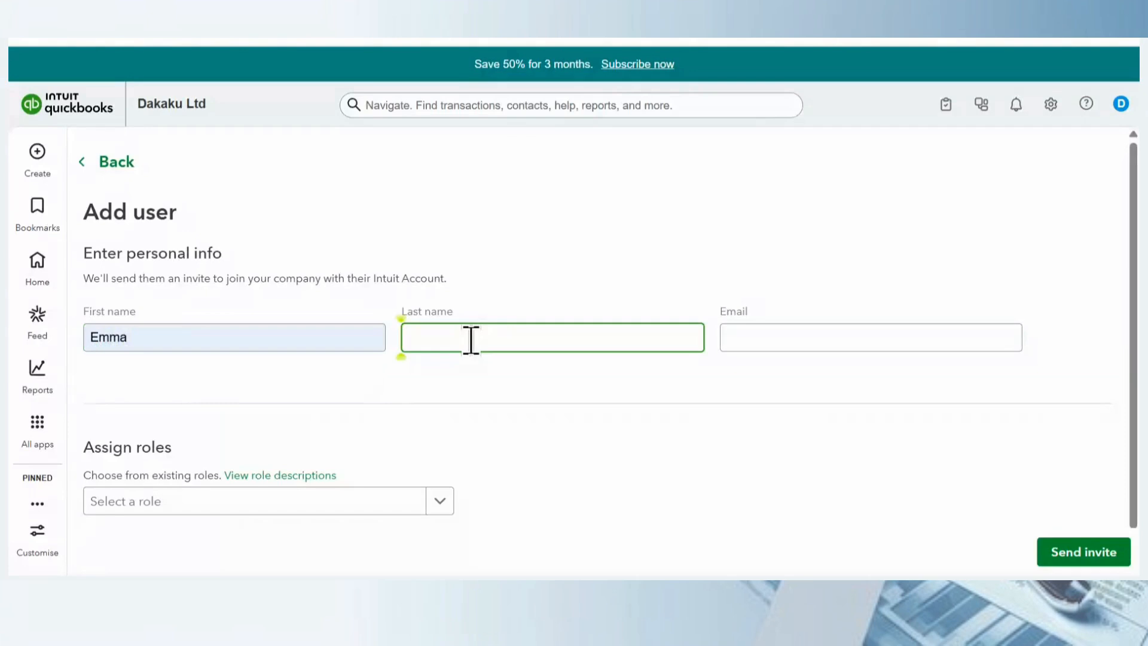
{"action": "type", "text": "Prof"}
{"action": "left_click", "coordinate": [783, 338]}
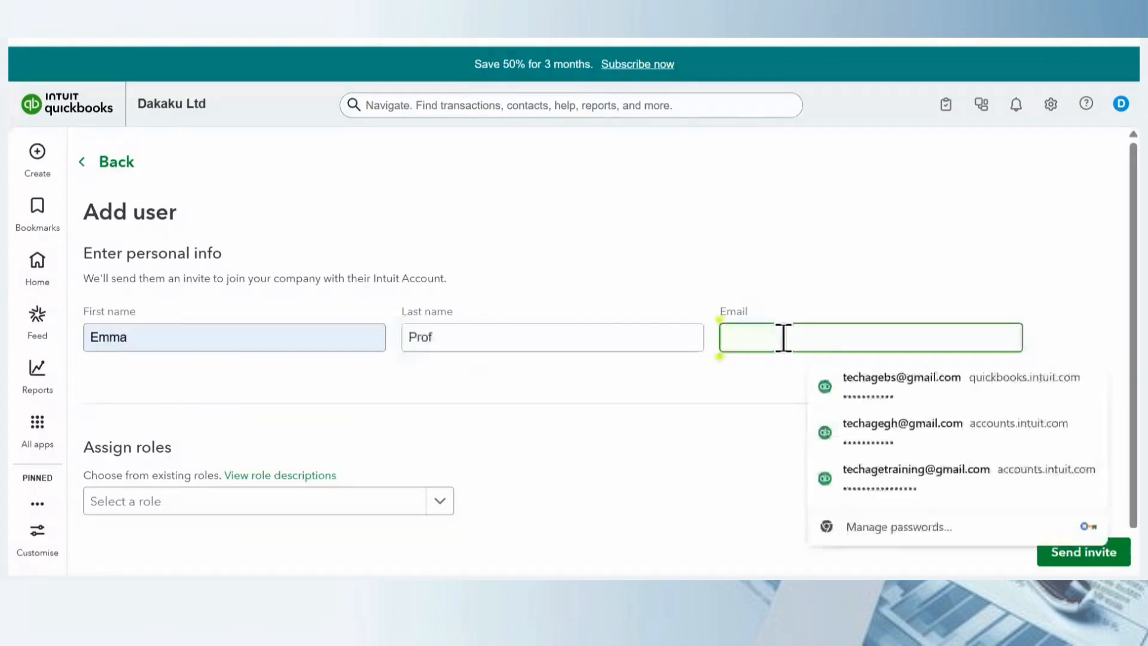
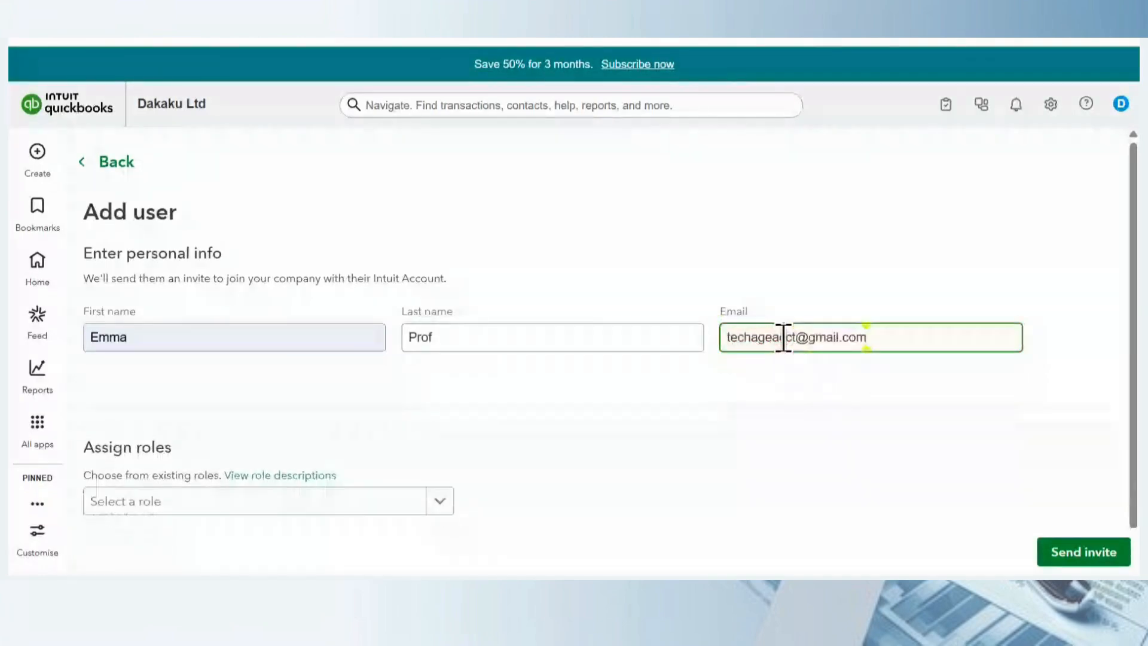
Step: Look through the available roles and assign Company admin to the new user
{"action": "scroll", "coordinate": [481, 406], "scroll_direction": "down", "scroll_amount": 1}
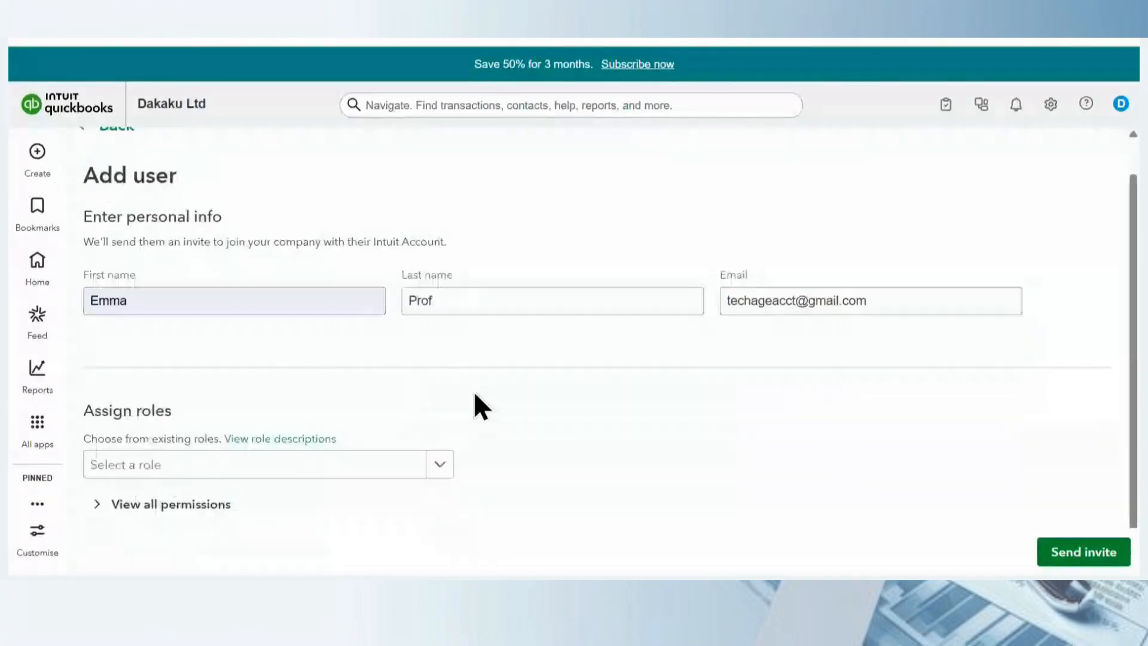
{"action": "left_click", "coordinate": [441, 467]}
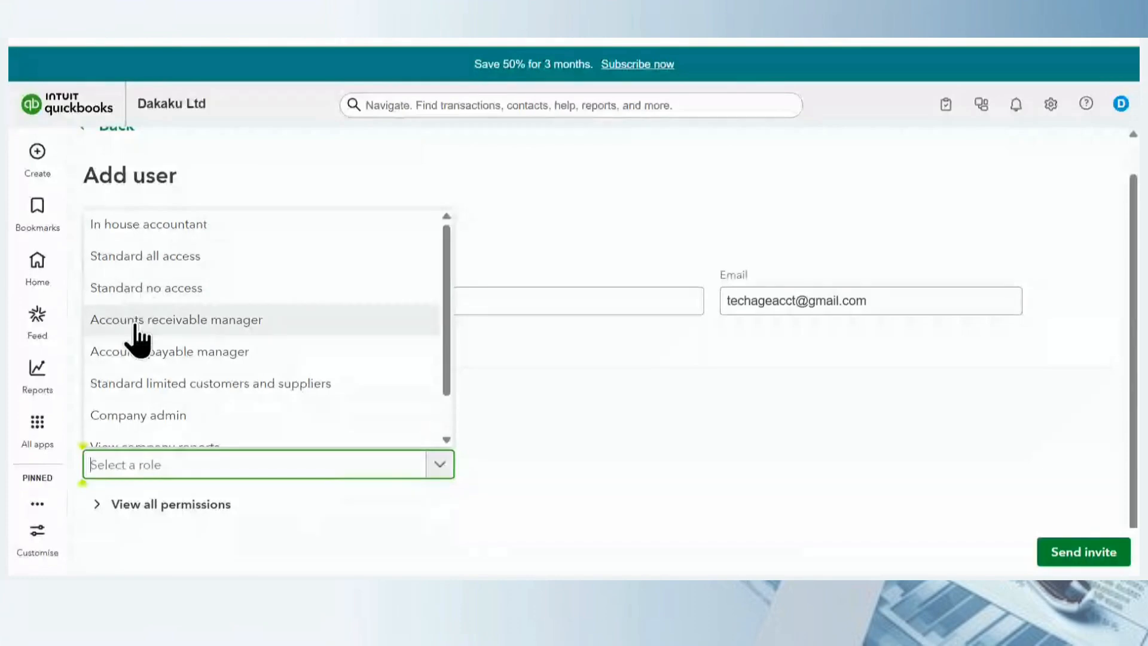
{"action": "scroll", "coordinate": [172, 333], "scroll_direction": "down", "scroll_amount": 1}
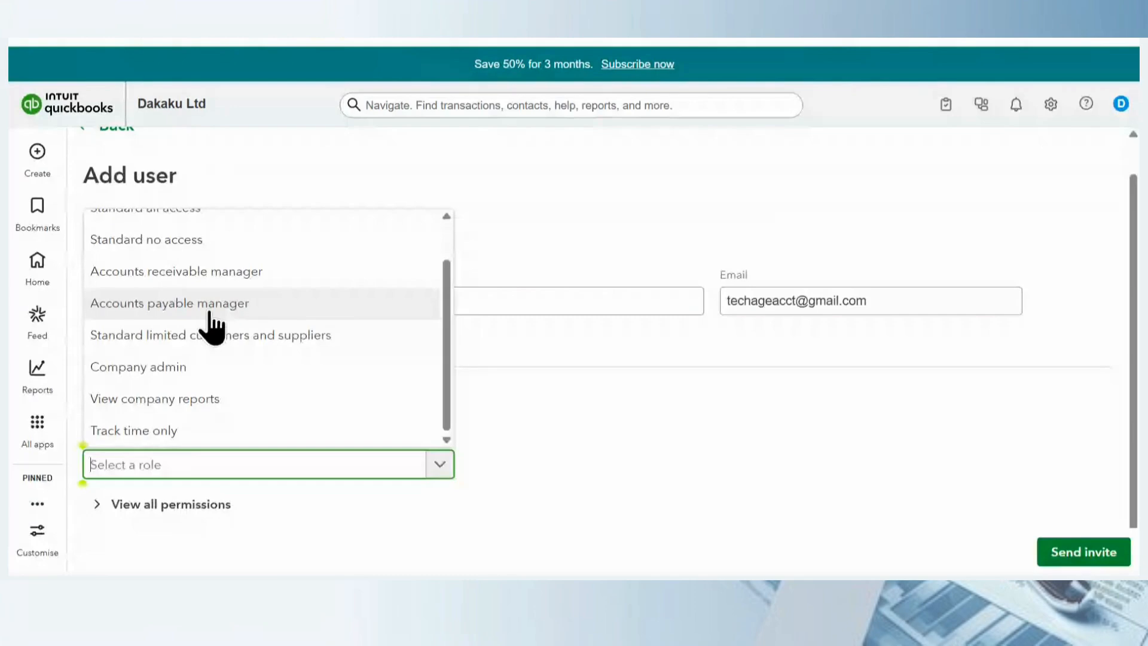
{"action": "scroll", "coordinate": [180, 298], "scroll_direction": "up", "scroll_amount": 1}
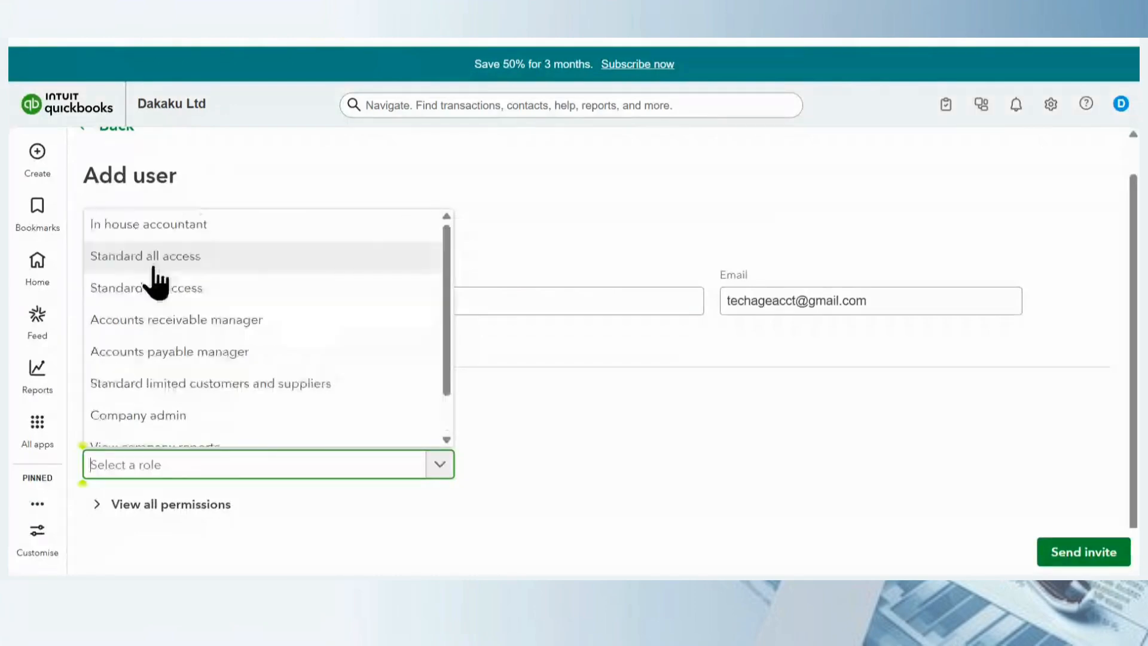
{"action": "left_click", "coordinate": [180, 413]}
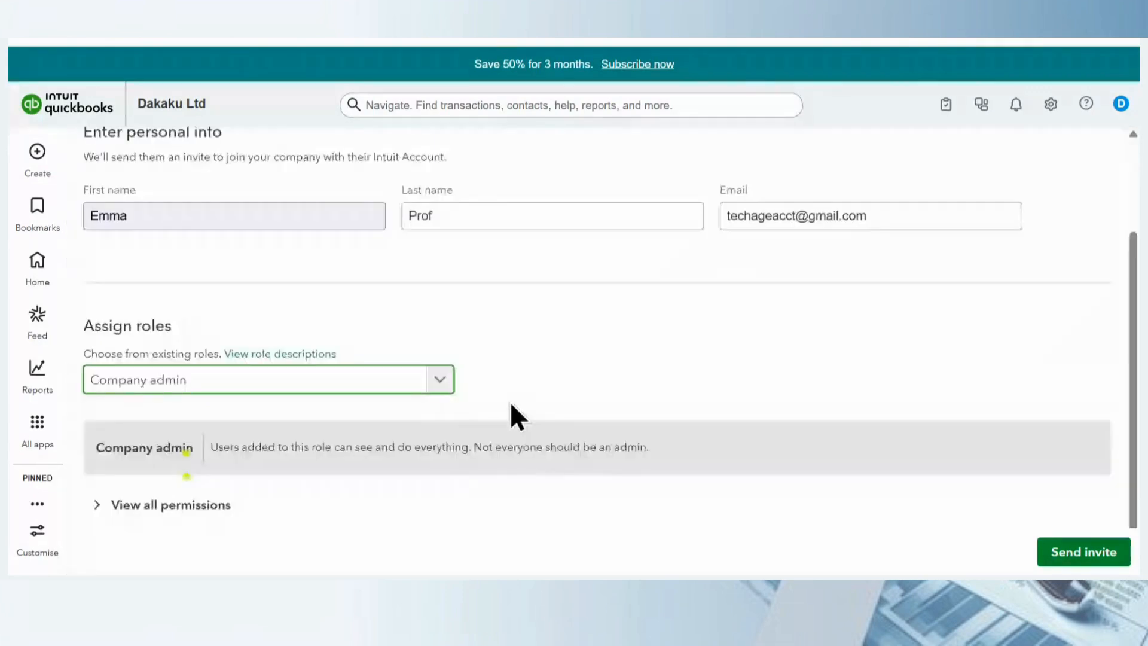
Step: Show all permissions of the Company admin role and examine its view, create, edit and delete rights for Sales
{"action": "left_click", "coordinate": [170, 505]}
{"action": "scroll", "coordinate": [209, 261], "scroll_direction": "down", "scroll_amount": 5}
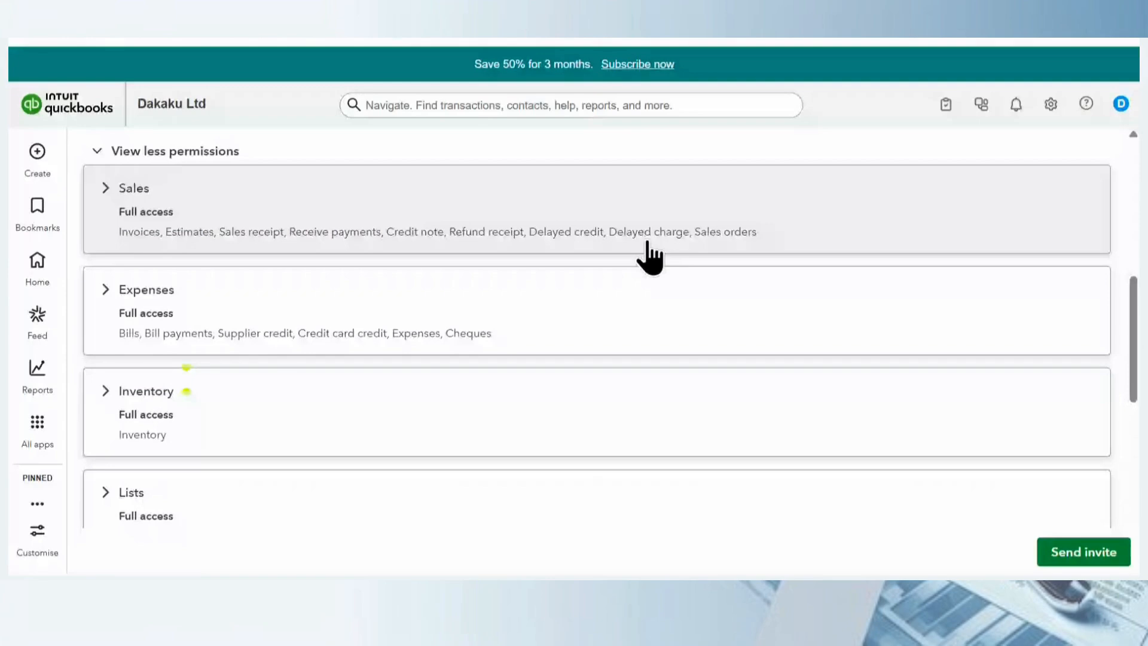
{"action": "scroll", "coordinate": [649, 258], "scroll_direction": "down", "scroll_amount": 5}
{"action": "scroll", "coordinate": [269, 328], "scroll_direction": "up", "scroll_amount": 7}
{"action": "left_click", "coordinate": [228, 306]}
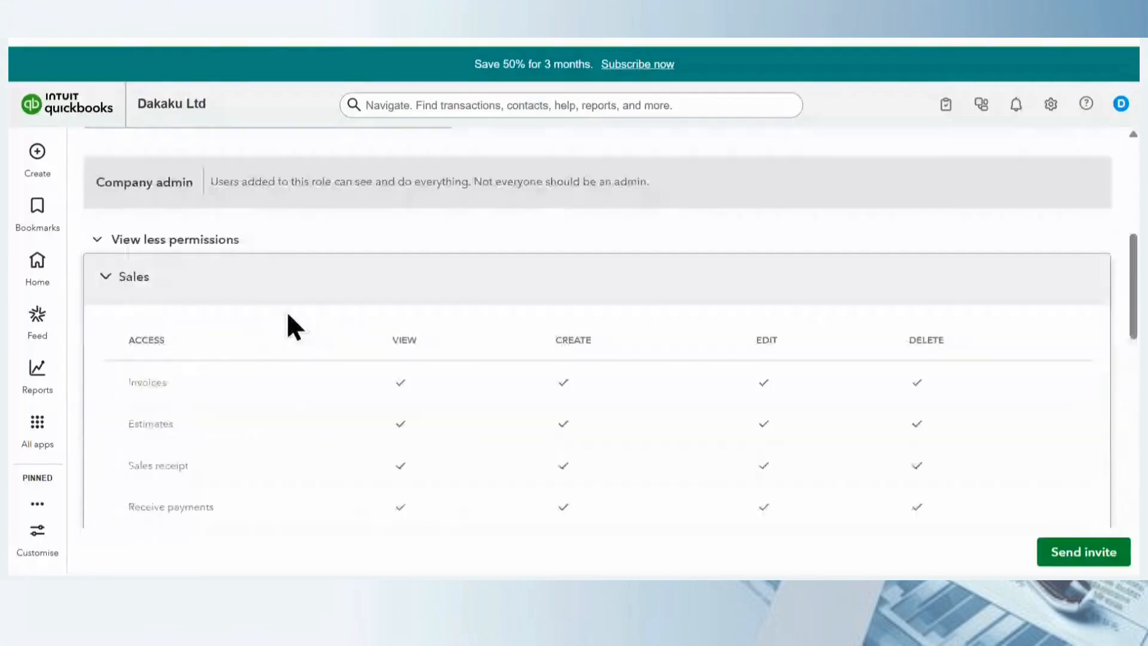
{"action": "scroll", "coordinate": [341, 341], "scroll_direction": "down", "scroll_amount": 2}
{"action": "scroll", "coordinate": [385, 310], "scroll_direction": "down", "scroll_amount": 1}
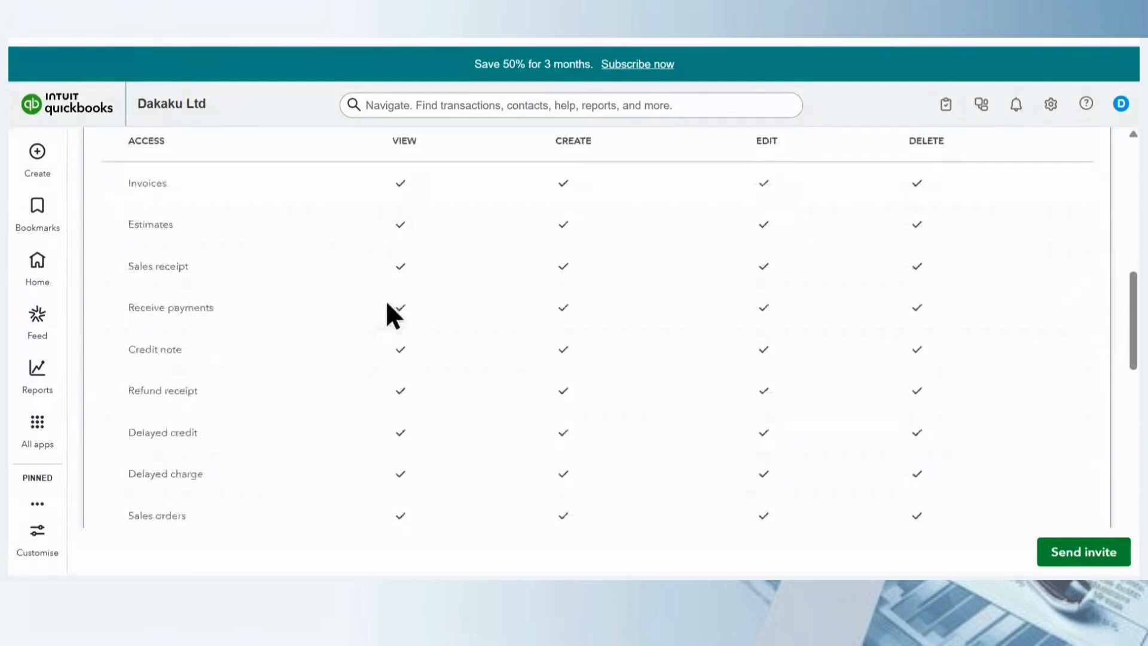
{"action": "scroll", "coordinate": [385, 312], "scroll_direction": "down", "scroll_amount": 2}
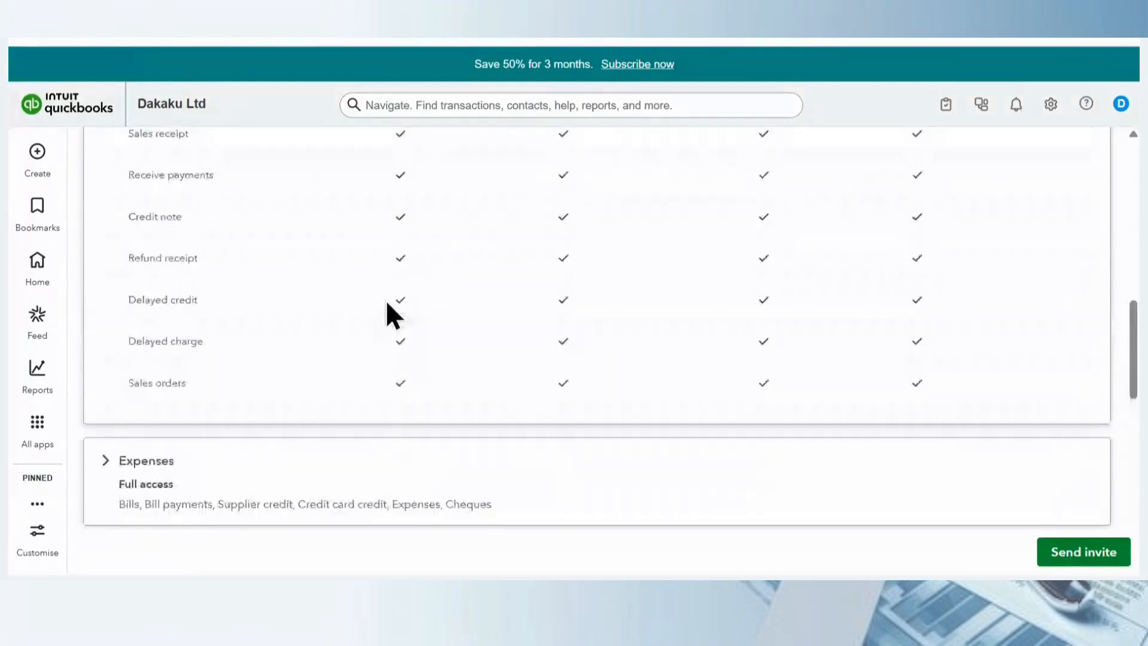
{"action": "scroll", "coordinate": [419, 307], "scroll_direction": "up", "scroll_amount": 4}
{"action": "scroll", "coordinate": [730, 350], "scroll_direction": "down", "scroll_amount": 1}
{"action": "scroll", "coordinate": [730, 351], "scroll_direction": "down", "scroll_amount": 5}
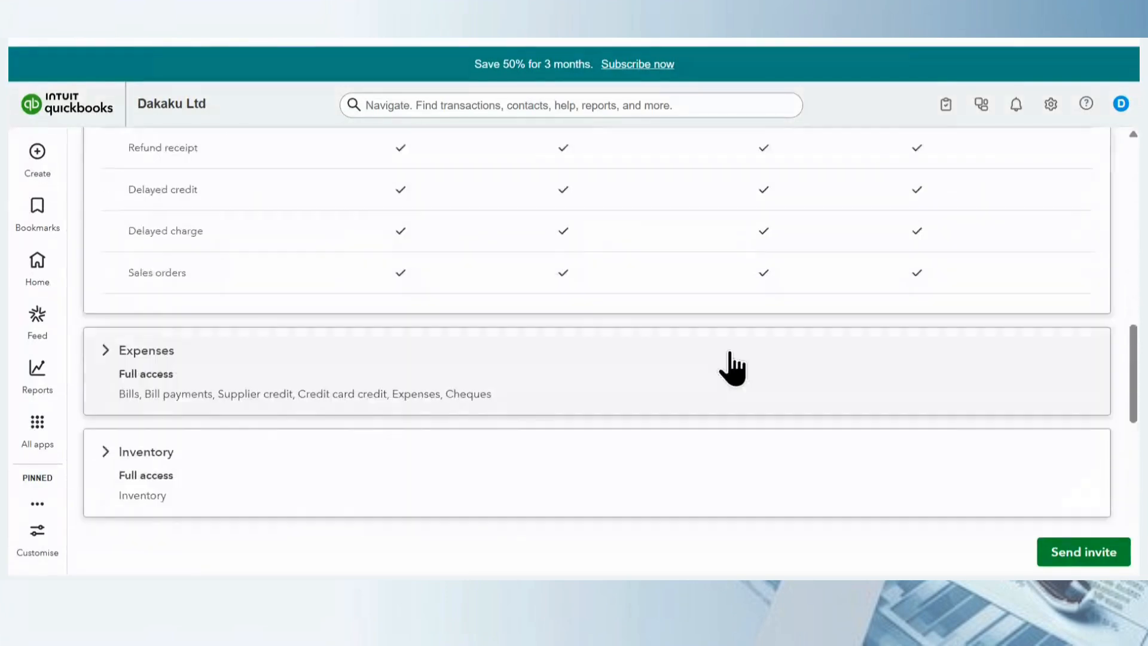
{"action": "scroll", "coordinate": [721, 363], "scroll_direction": "up", "scroll_amount": 2}
{"action": "scroll", "coordinate": [637, 350], "scroll_direction": "up", "scroll_amount": 4}
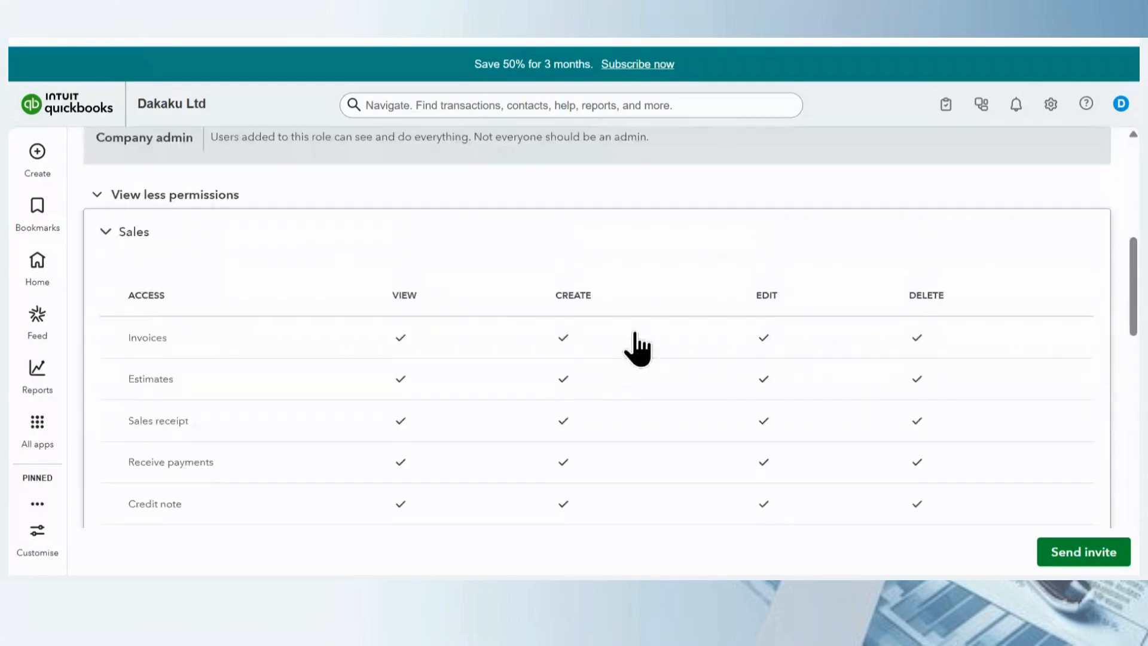
{"action": "scroll", "coordinate": [263, 312], "scroll_direction": "up", "scroll_amount": 1}
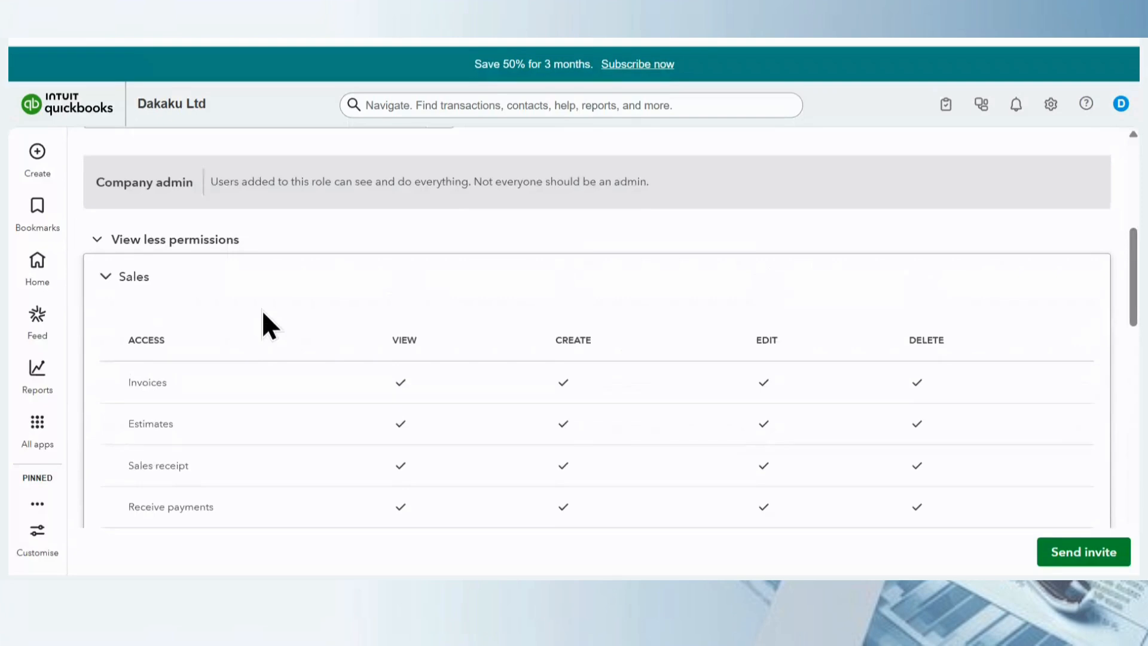
Step: Review the role's remaining permission categories with Sales collapsed, and recheck the detailed Sales access rights
{"action": "left_click", "coordinate": [264, 312]}
{"action": "scroll", "coordinate": [530, 374], "scroll_direction": "down", "scroll_amount": 4}
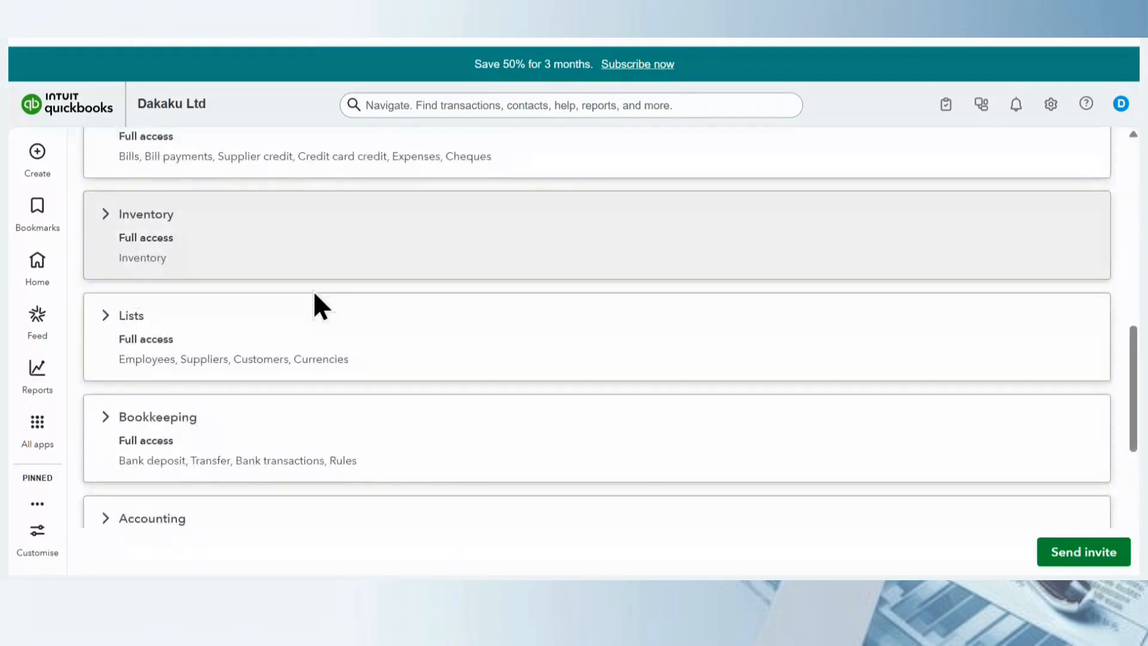
{"action": "scroll", "coordinate": [313, 292], "scroll_direction": "down", "scroll_amount": 4}
{"action": "scroll", "coordinate": [227, 464], "scroll_direction": "down", "scroll_amount": 2}
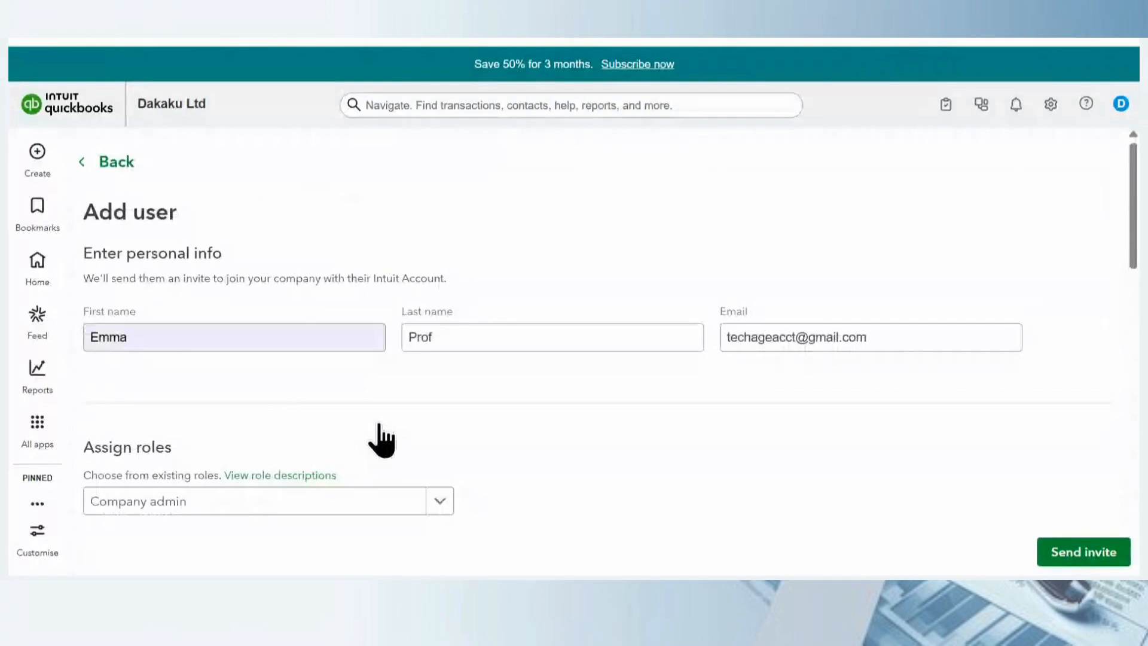
{"action": "scroll", "coordinate": [576, 436], "scroll_direction": "down", "scroll_amount": 6}
{"action": "left_click", "coordinate": [232, 361]}
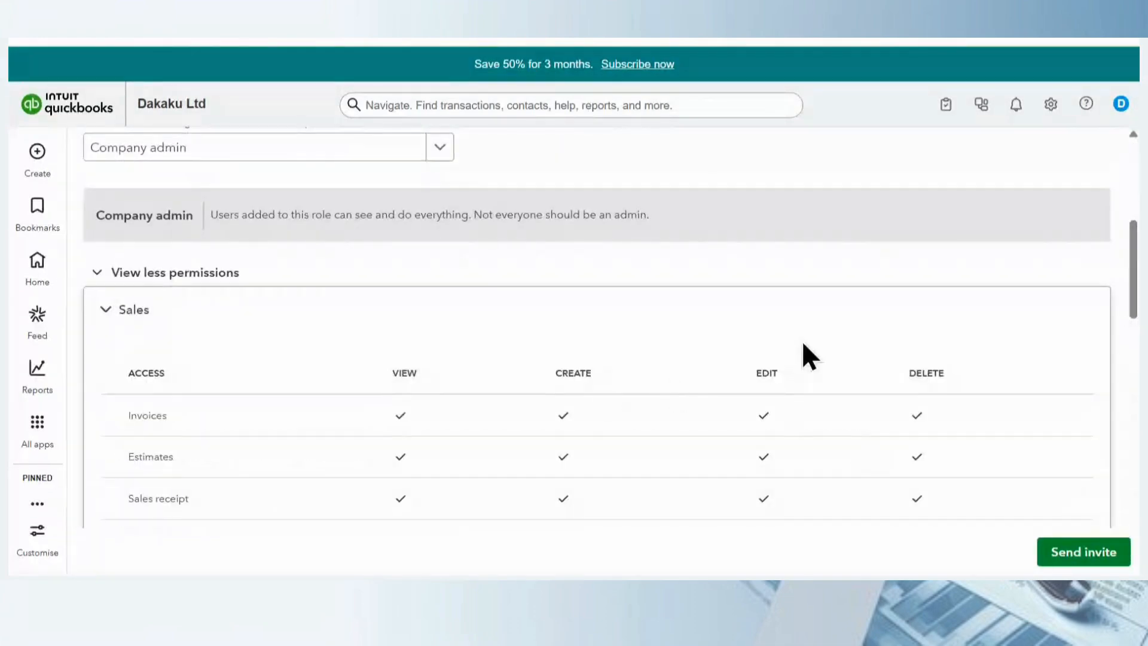
{"action": "scroll", "coordinate": [956, 375], "scroll_direction": "down", "scroll_amount": 7}
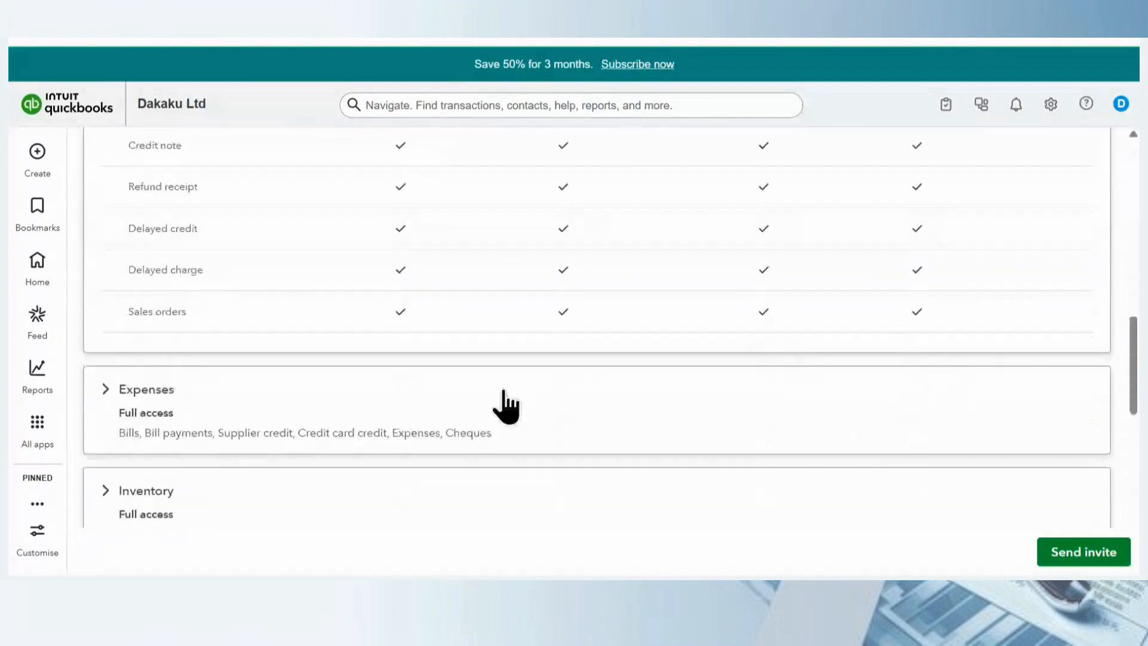
Step: Send the user invite and verify identity by entering the six-digit verification code received by text message
{"action": "scroll", "coordinate": [149, 354], "scroll_direction": "up", "scroll_amount": 10}
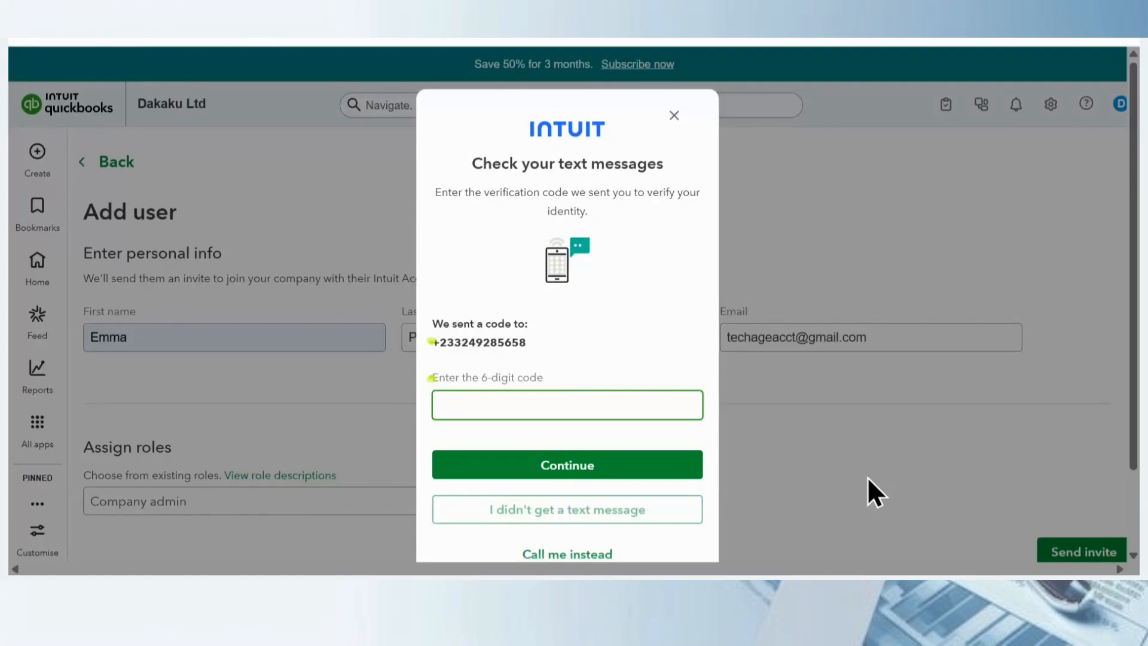
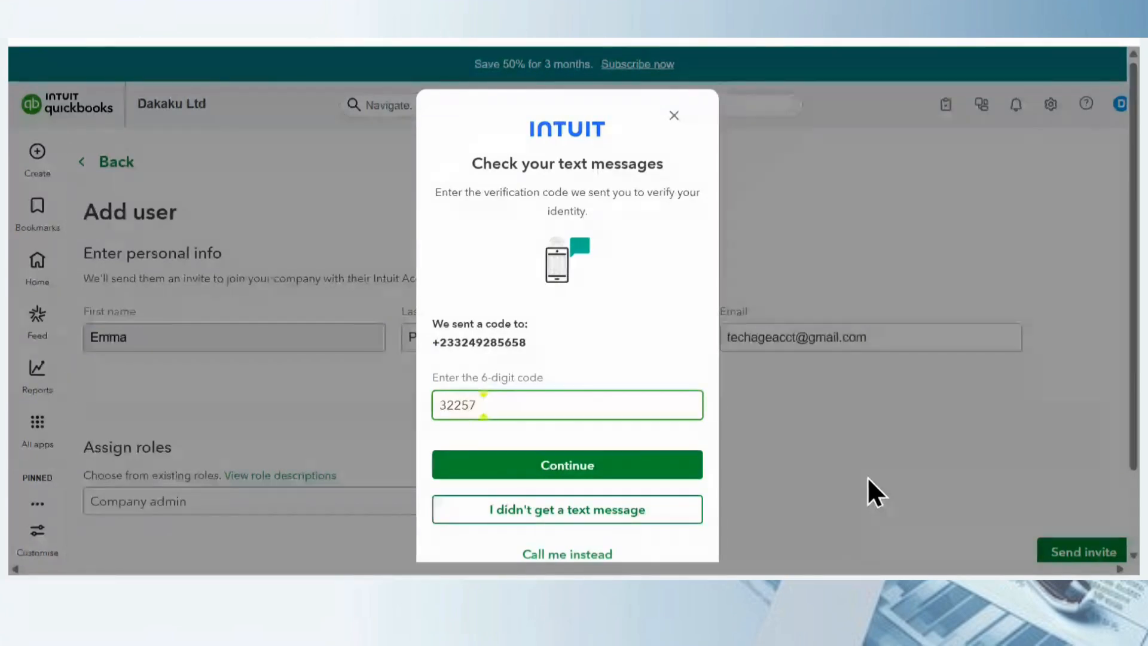
{"action": "left_click", "coordinate": [529, 464]}
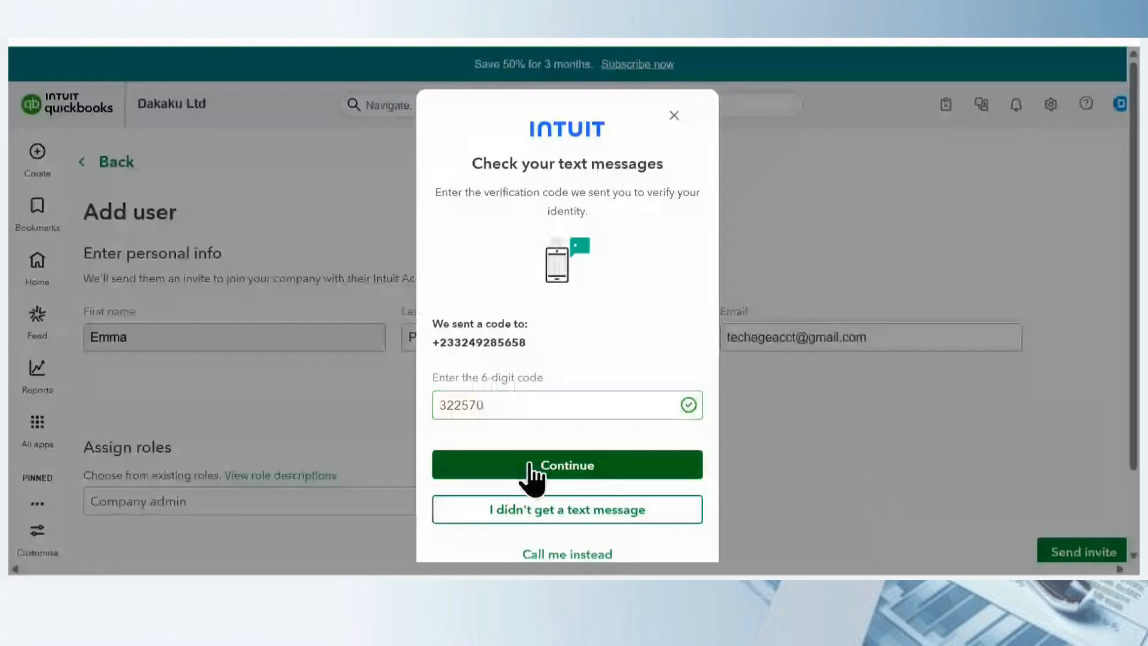
{"action": "left_click", "coordinate": [529, 464]}
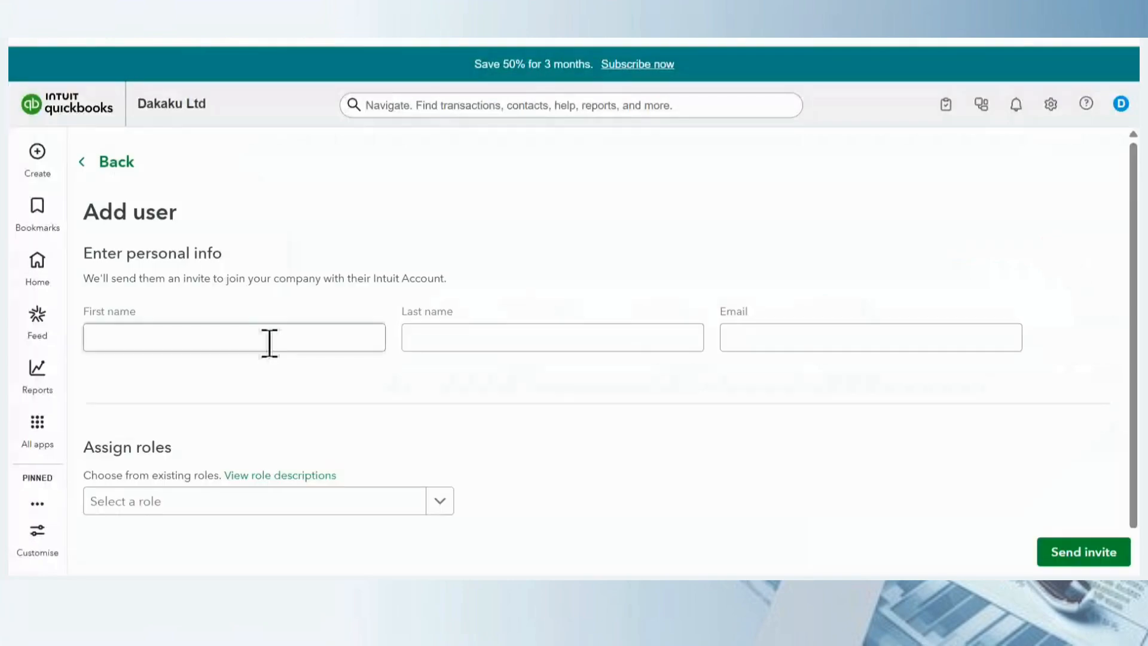
Step: Check the list of roles available for a further user and go back to the users list without adding anyone
{"action": "scroll", "coordinate": [469, 396], "scroll_direction": "down", "scroll_amount": 1}
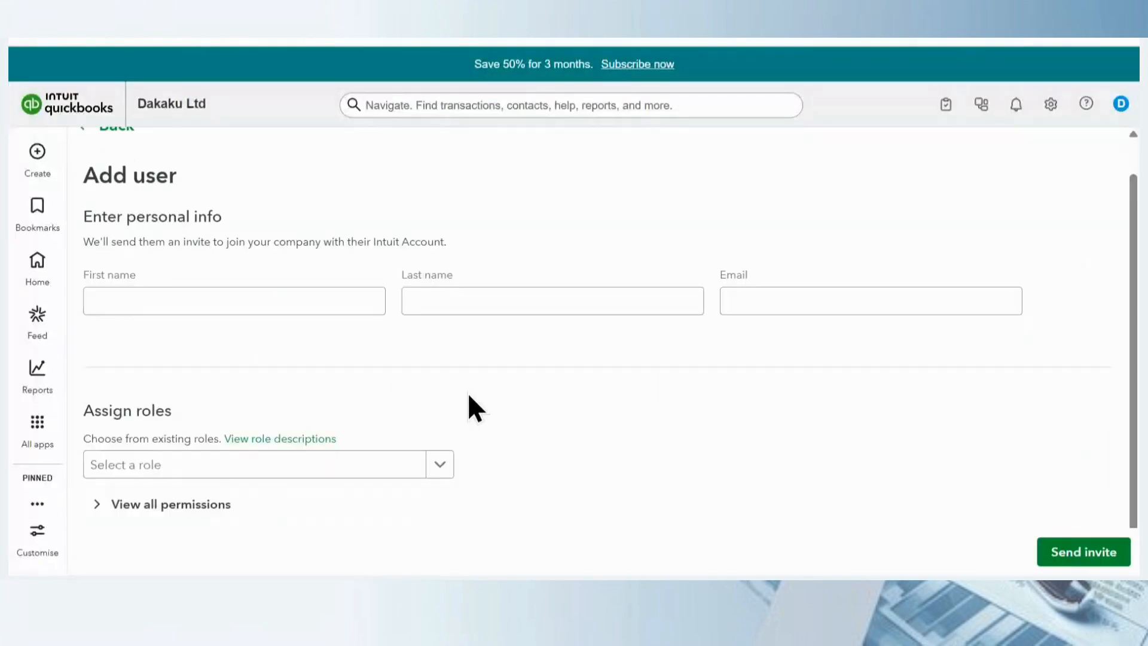
{"action": "left_click", "coordinate": [440, 465]}
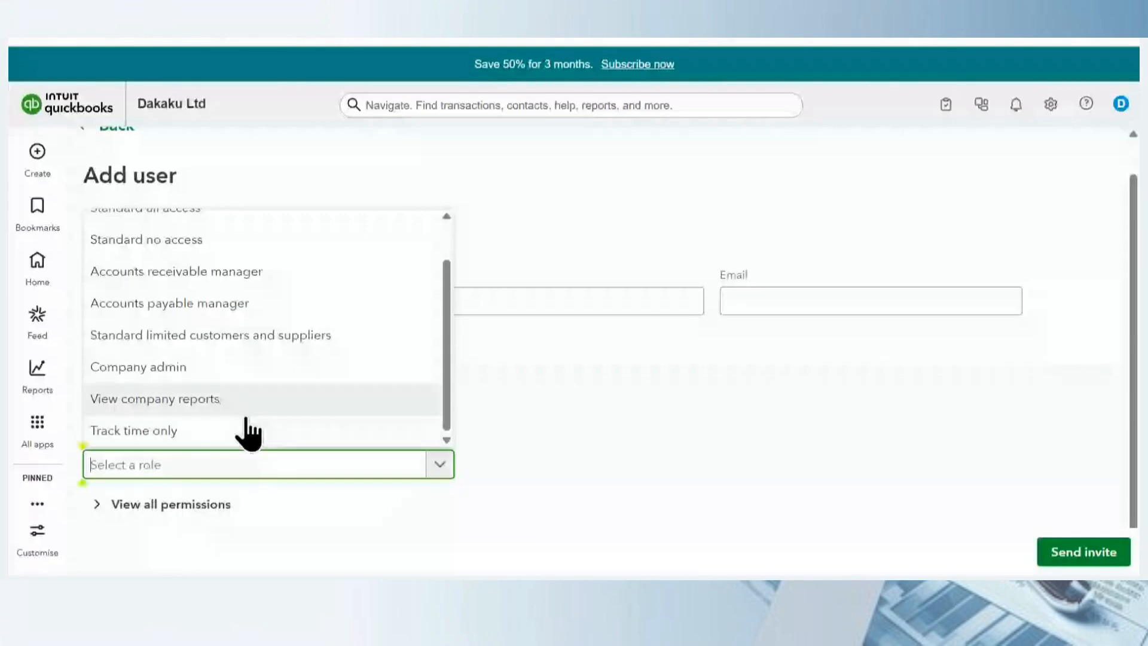
{"action": "left_click", "coordinate": [538, 448]}
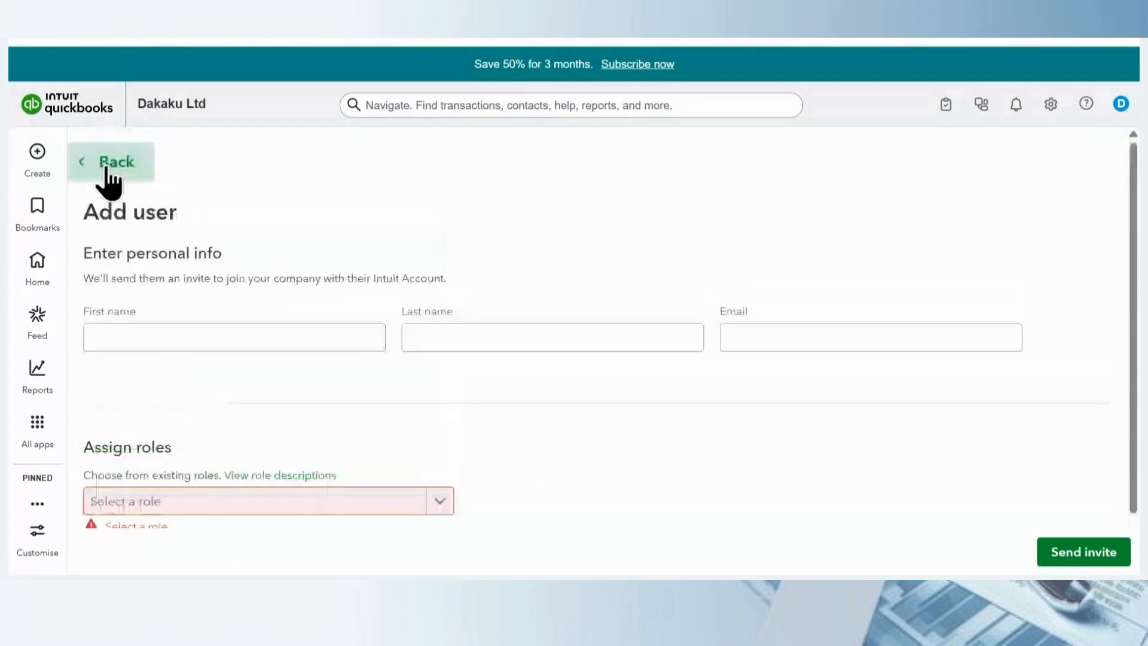
{"action": "left_click", "coordinate": [110, 164]}
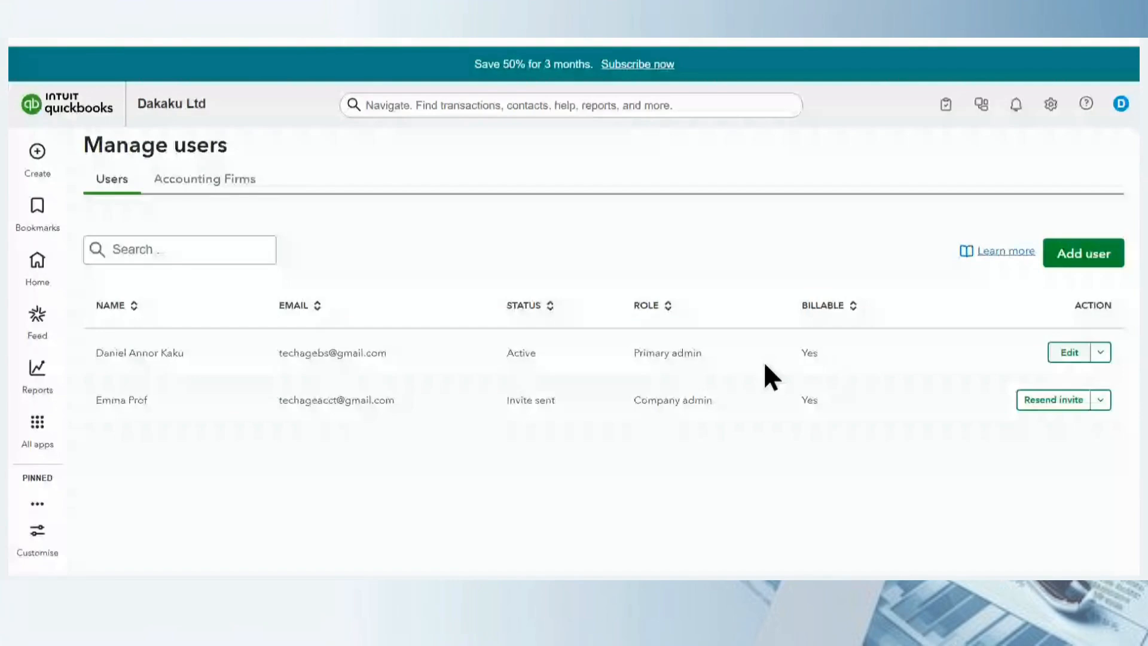
Step: Look at the Accounting Firms section of Manage users and its option to invite a firm
{"action": "left_click", "coordinate": [226, 204]}
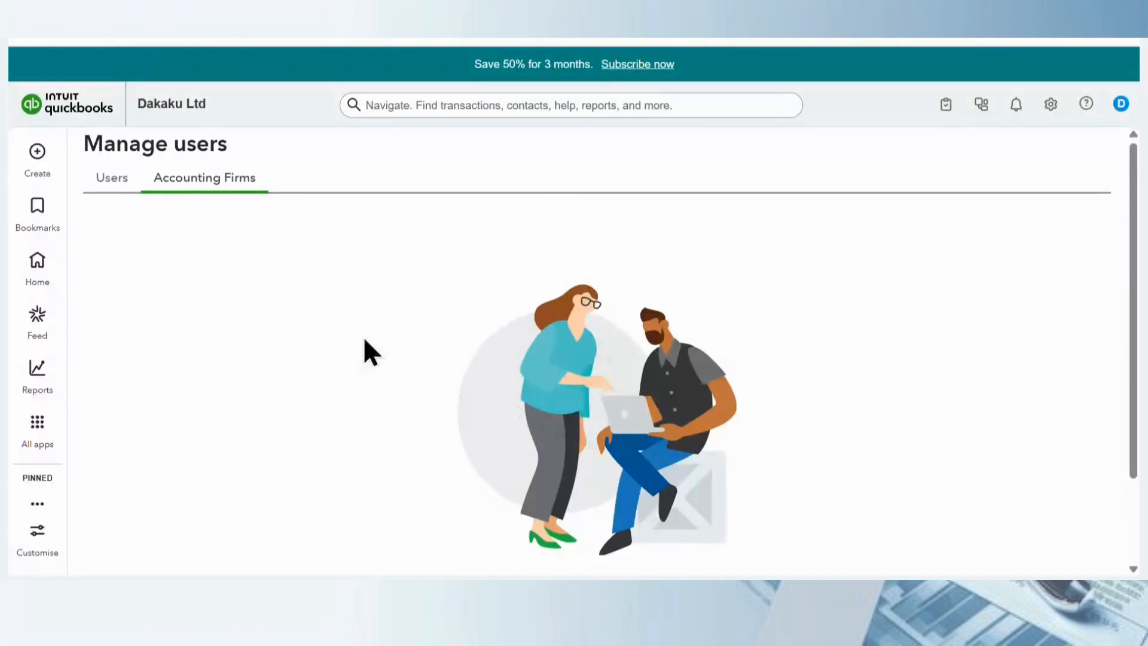
{"action": "scroll", "coordinate": [511, 476], "scroll_direction": "down", "scroll_amount": 2}
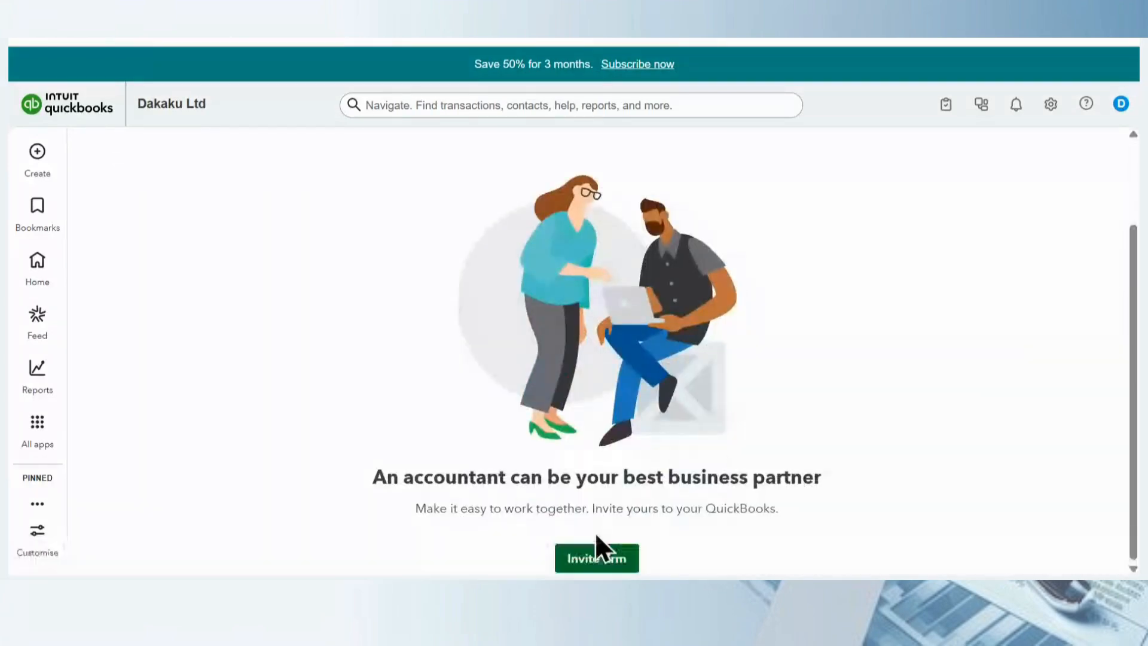
{"action": "left_click", "coordinate": [596, 554]}
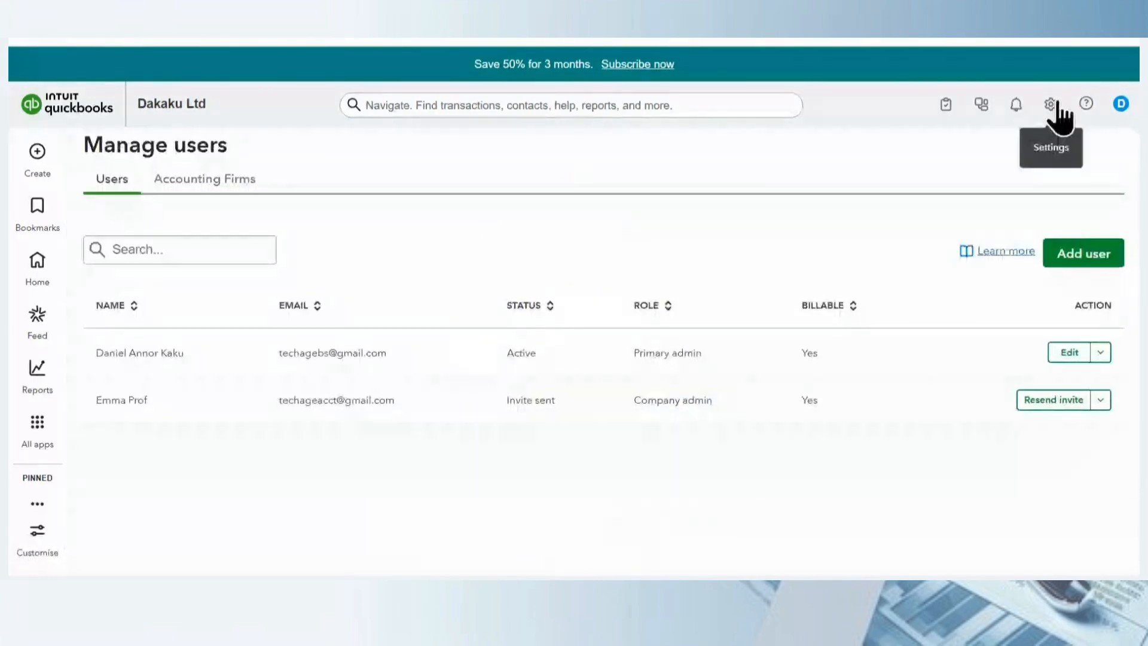
Step: Open the progress invoicing template from Custom form styles for editing and change its layout to the Friendly template, accepting the progress invoice warning
{"action": "left_click", "coordinate": [1051, 106]}
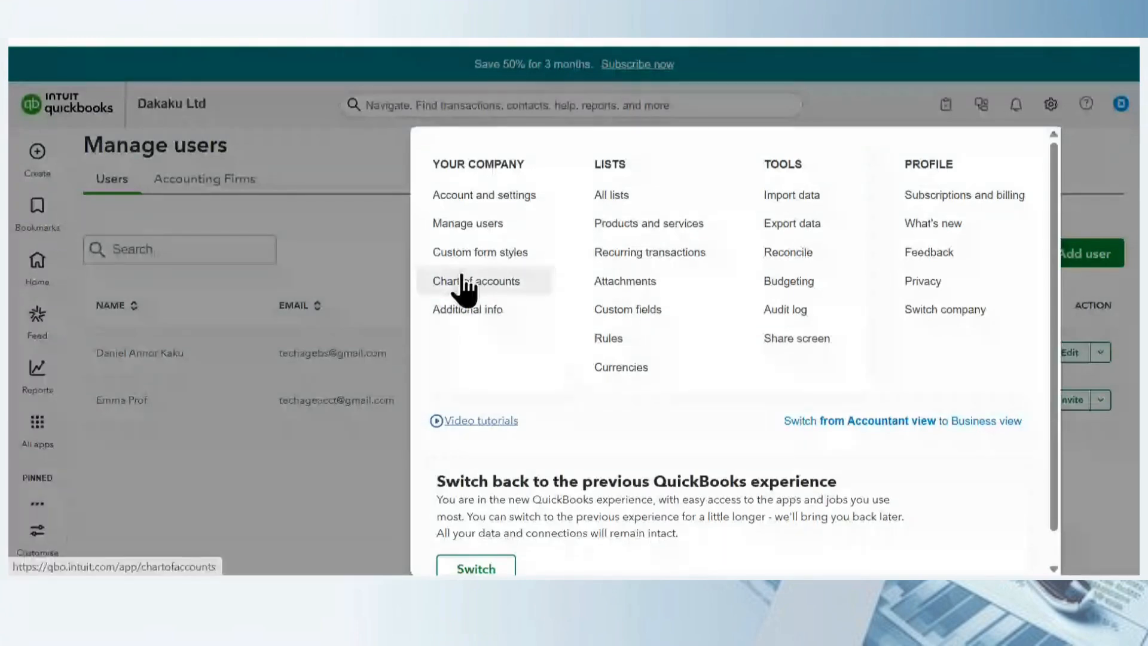
{"action": "left_click", "coordinate": [489, 278]}
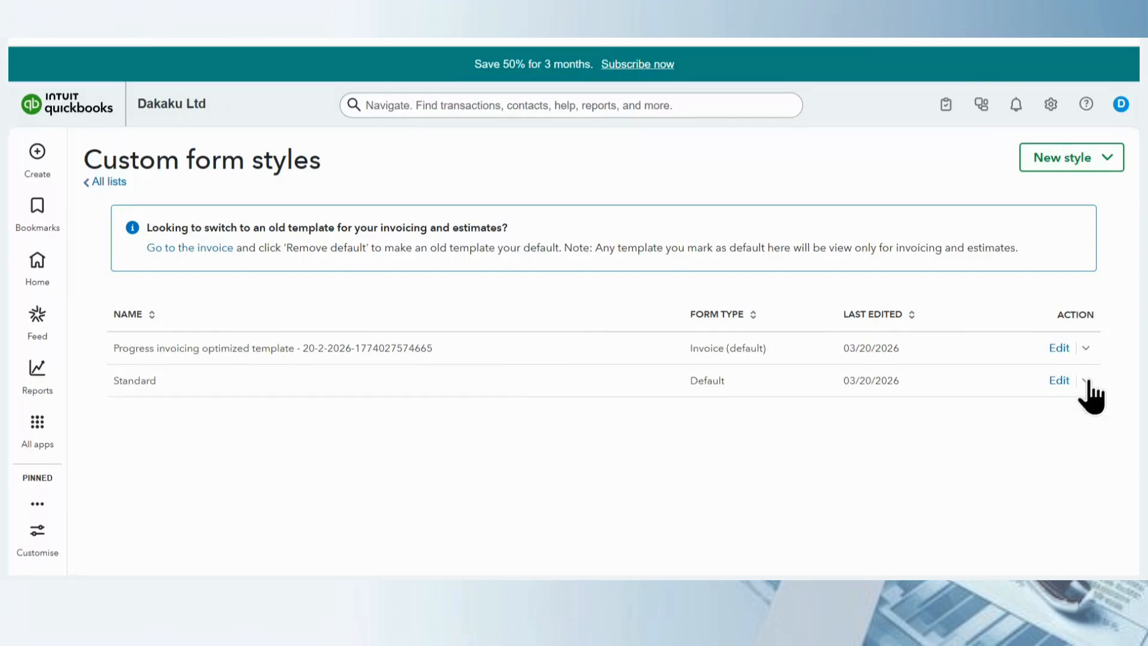
{"action": "left_click", "coordinate": [1059, 348]}
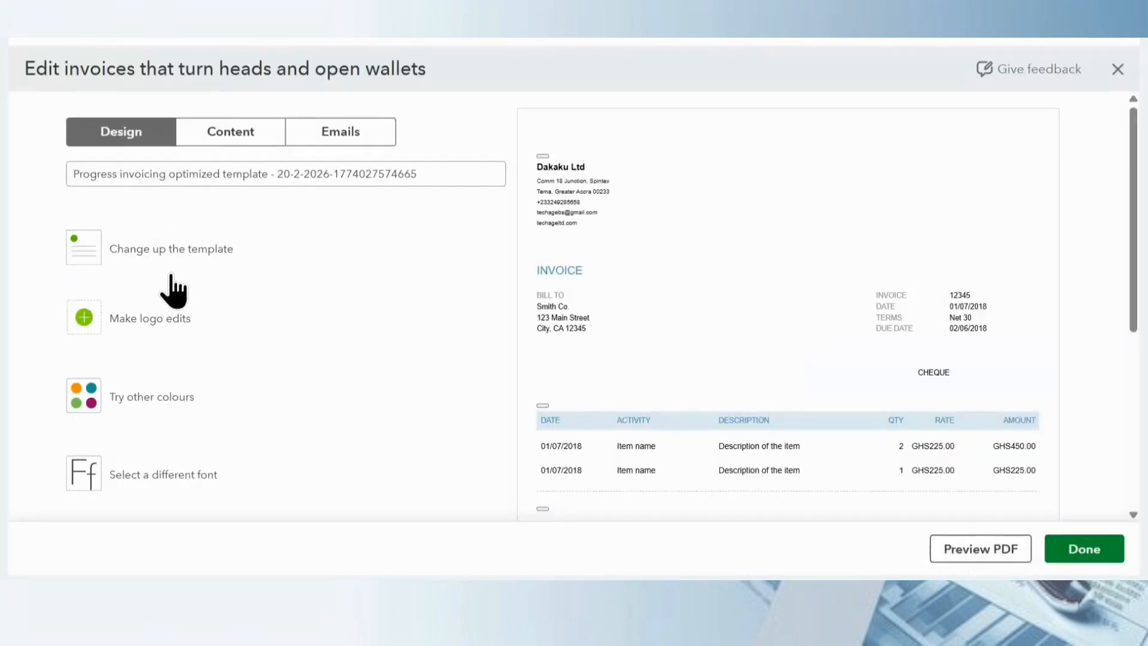
{"action": "left_click", "coordinate": [157, 243]}
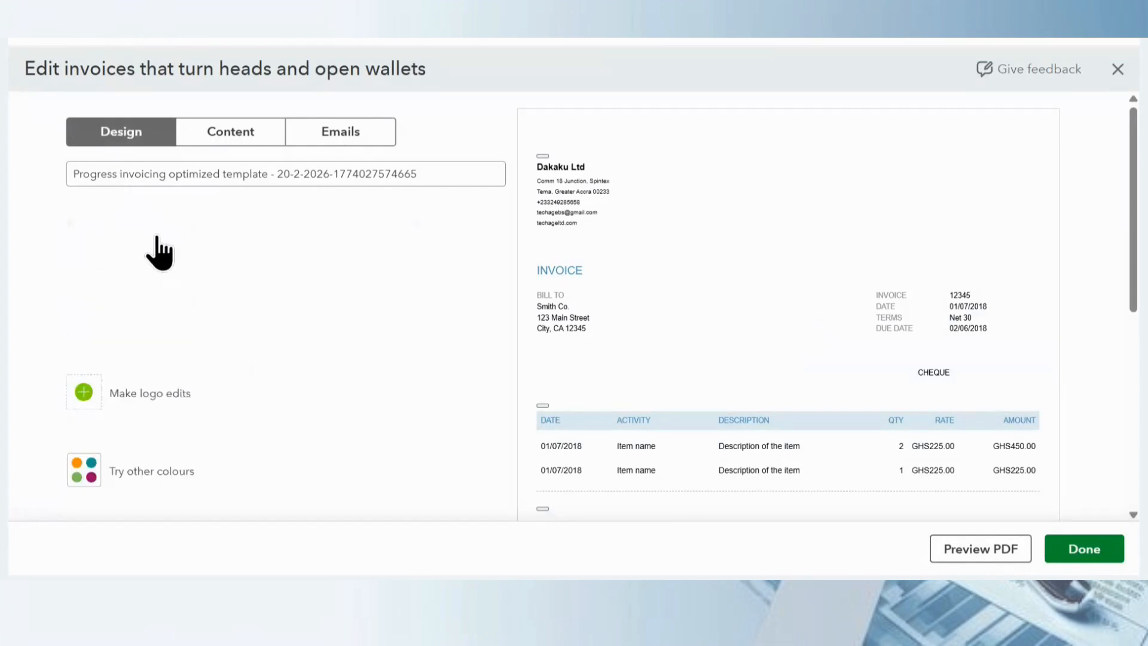
{"action": "left_click", "coordinate": [472, 257]}
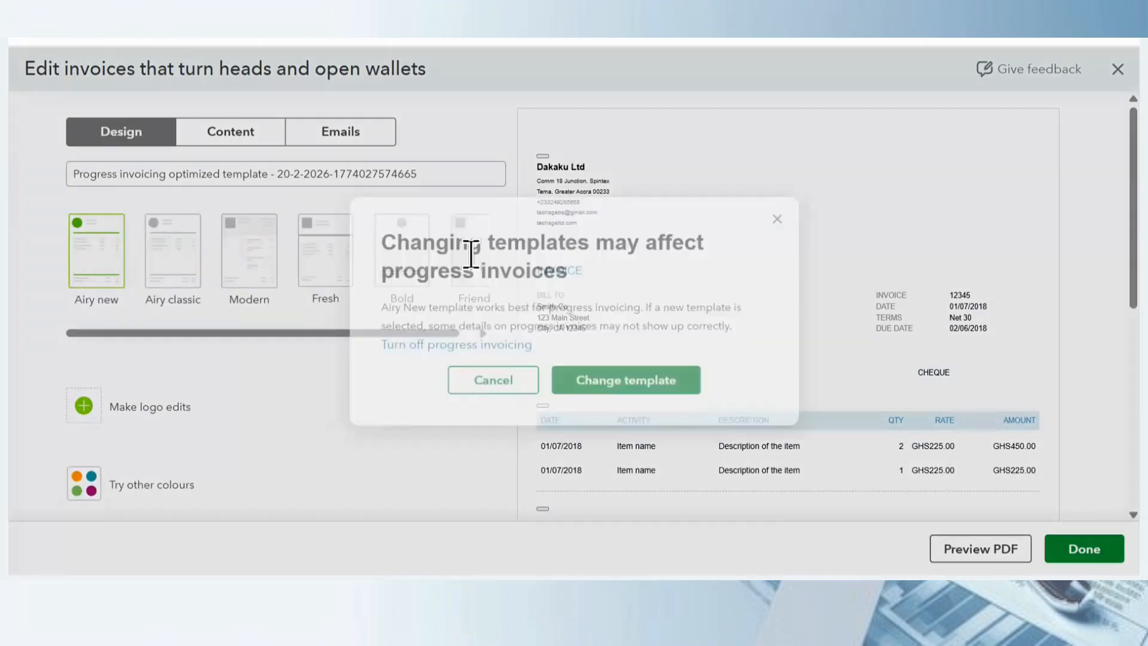
{"action": "left_click", "coordinate": [609, 387]}
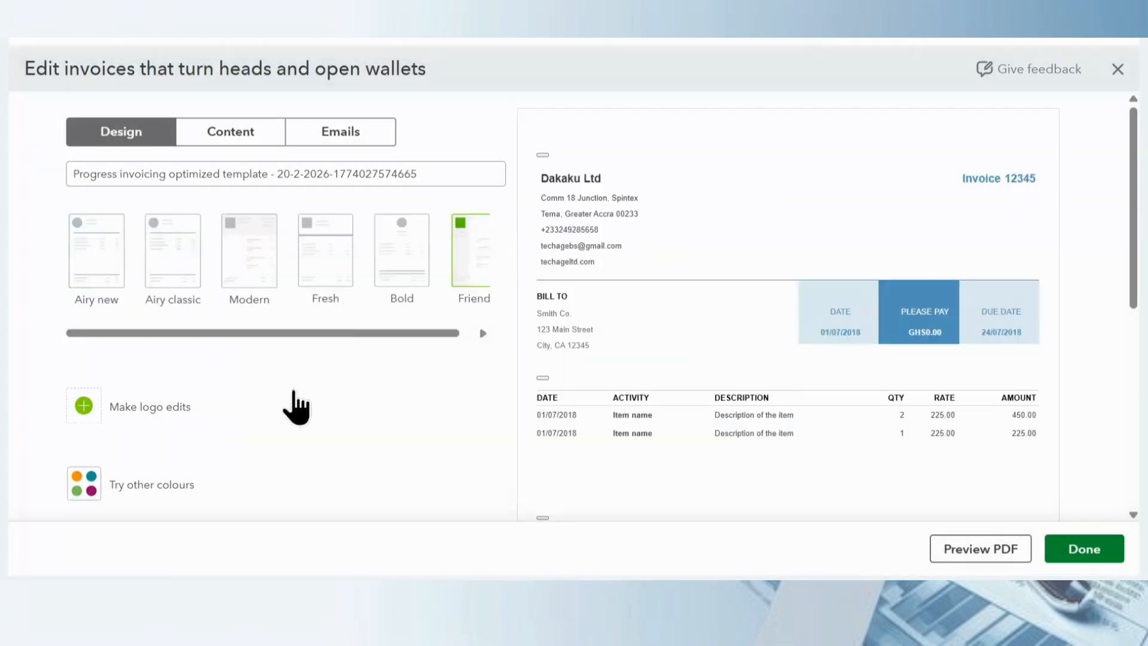
Step: Search the image files for "logo" and add TL Logo as the invoice template's logo
{"action": "scroll", "coordinate": [354, 371], "scroll_direction": "down", "scroll_amount": 3}
{"action": "scroll", "coordinate": [845, 305], "scroll_direction": "up", "scroll_amount": 3}
{"action": "scroll", "coordinate": [290, 385], "scroll_direction": "down", "scroll_amount": 3}
{"action": "left_click", "coordinate": [150, 320]}
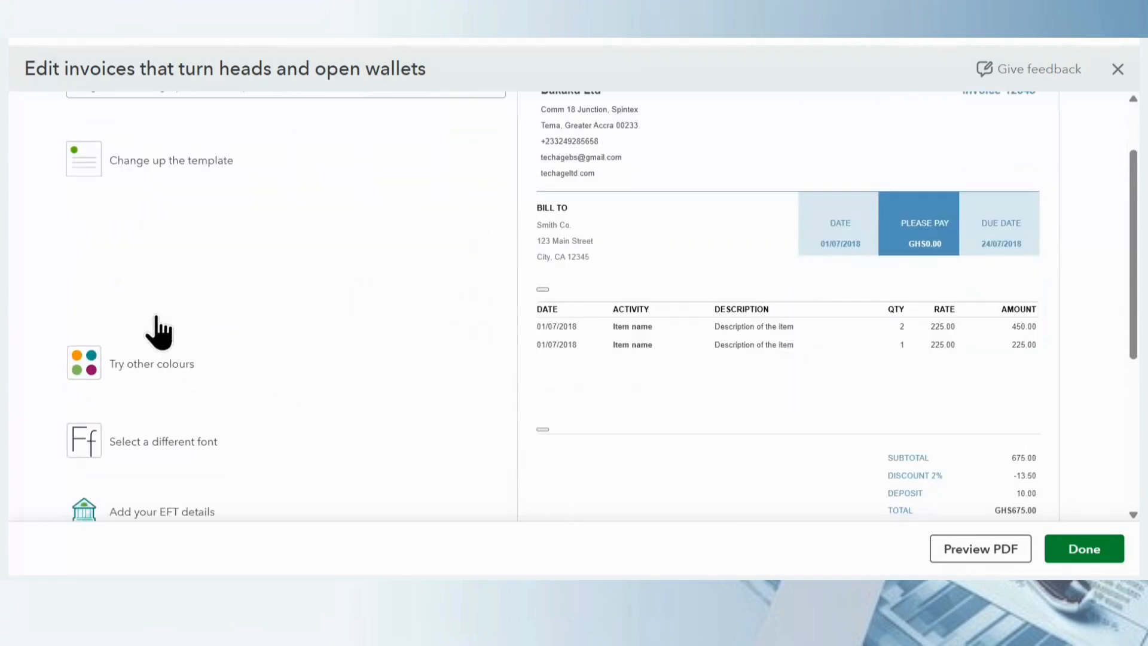
{"action": "scroll", "coordinate": [759, 296], "scroll_direction": "up", "scroll_amount": 3}
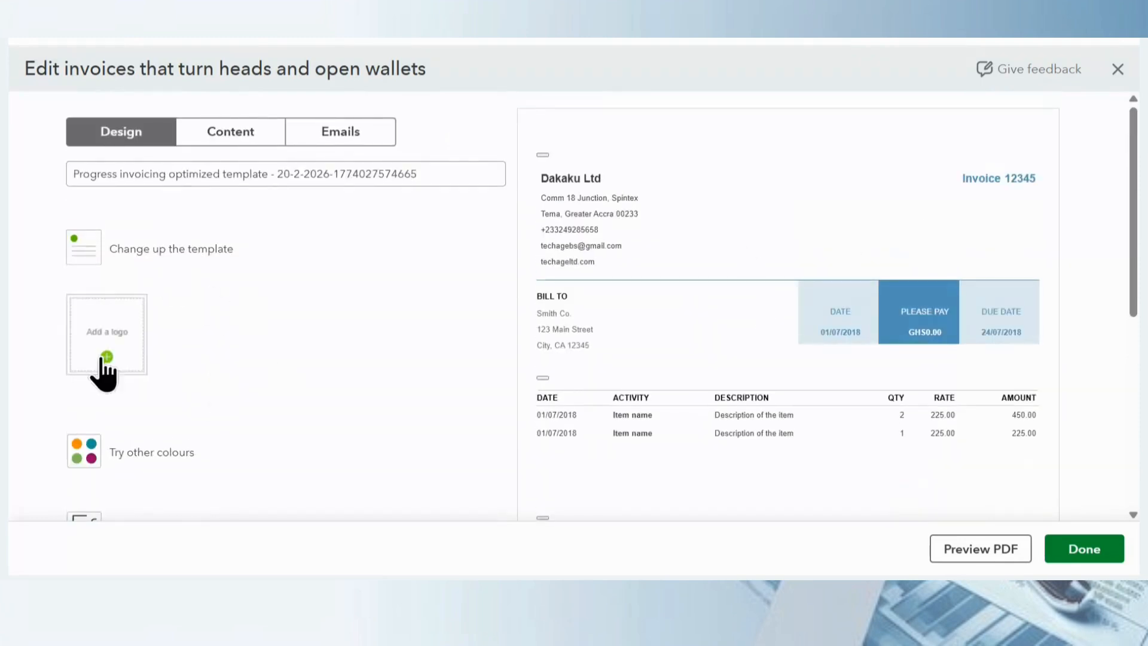
{"action": "left_click", "coordinate": [107, 346]}
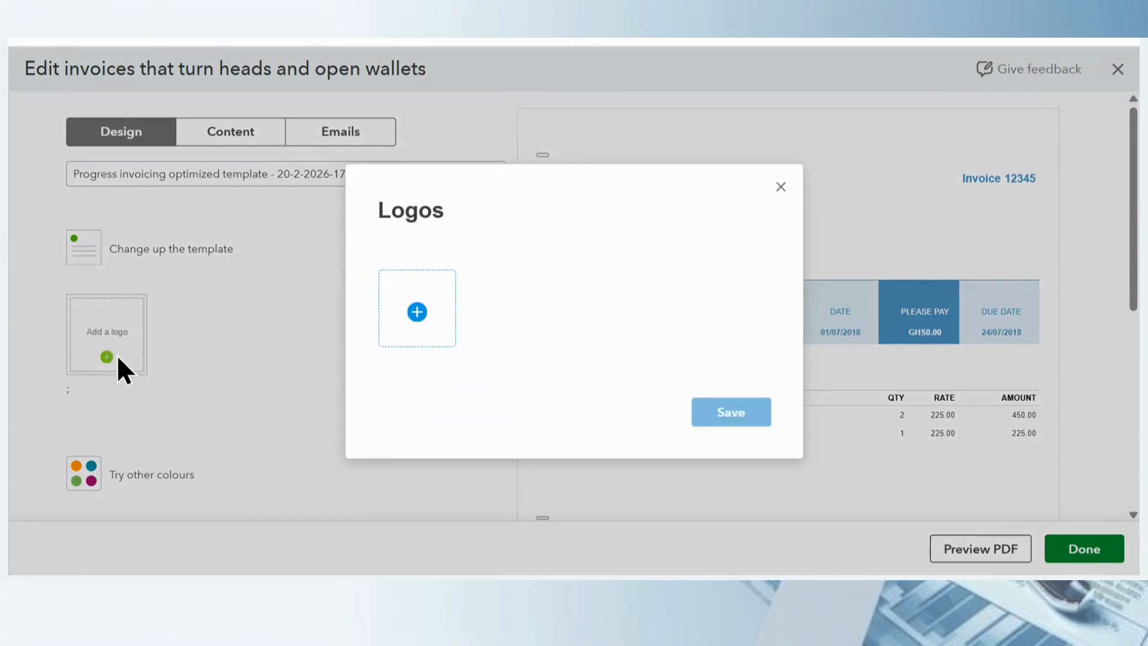
{"action": "left_click", "coordinate": [404, 319]}
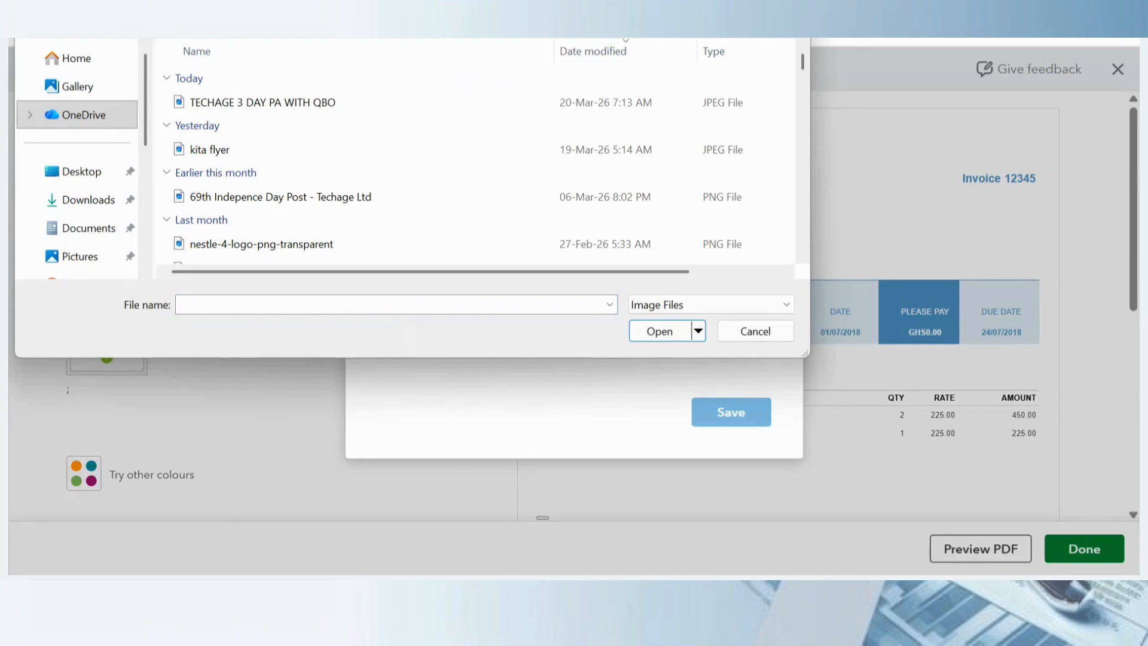
{"action": "type", "text": "logo"}
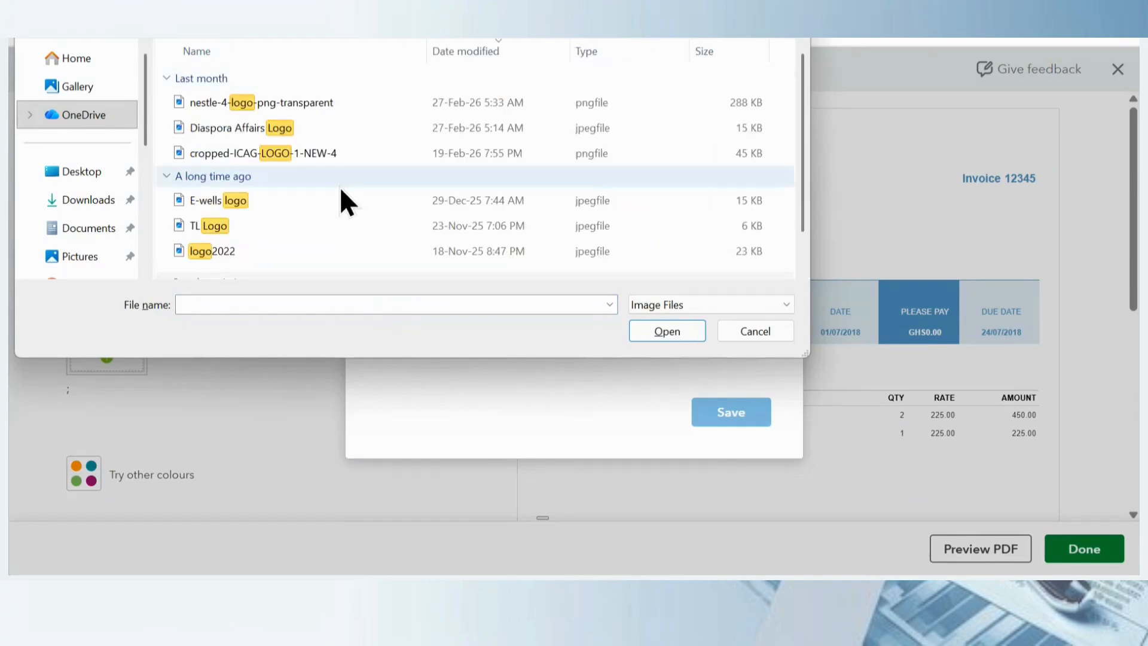
{"action": "left_click", "coordinate": [344, 226]}
{"action": "left_click", "coordinate": [664, 332]}
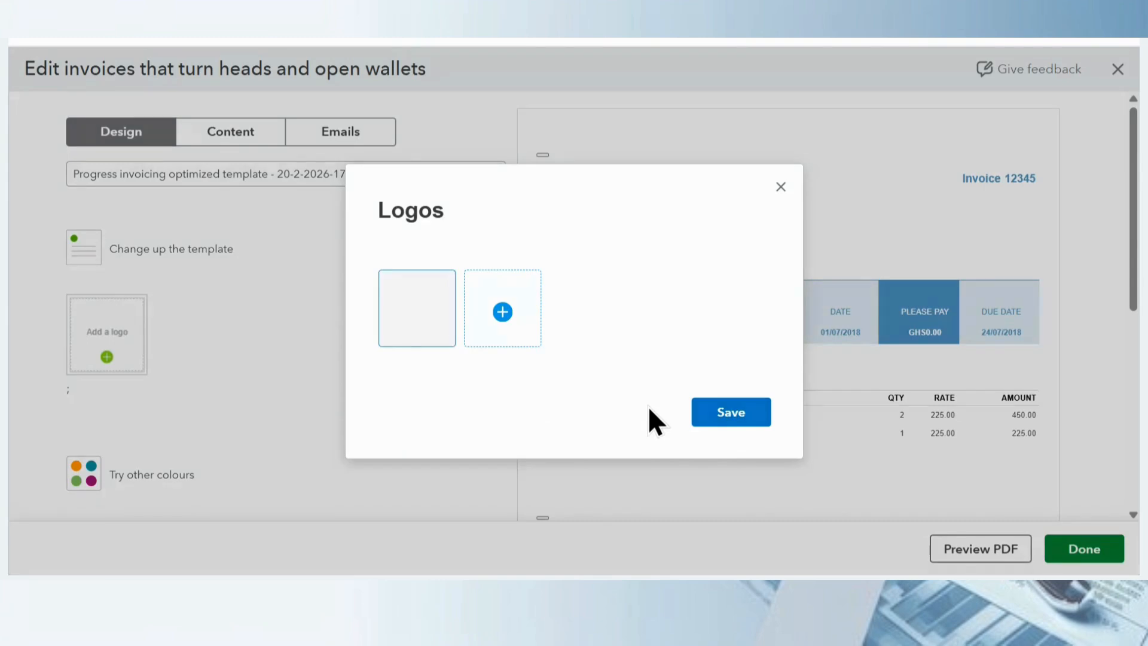
{"action": "left_click", "coordinate": [701, 412]}
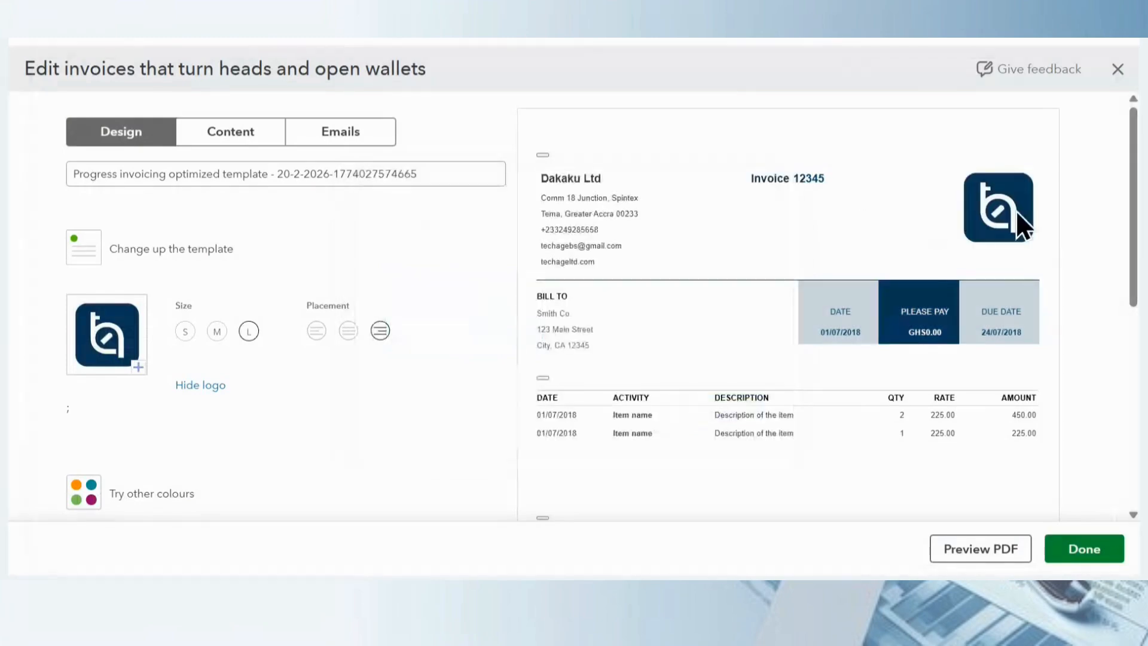
Step: Try hiding the logo and its different size and placement options, leaving it shown at size L with right placement
{"action": "left_click", "coordinate": [197, 386]}
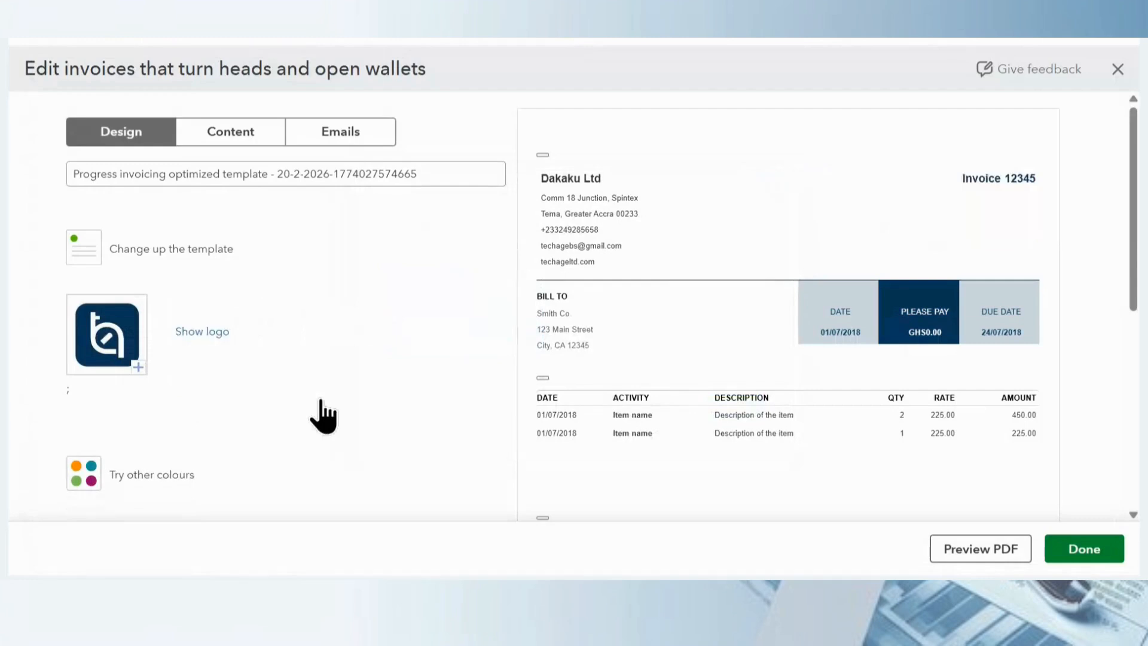
{"action": "left_click", "coordinate": [194, 339]}
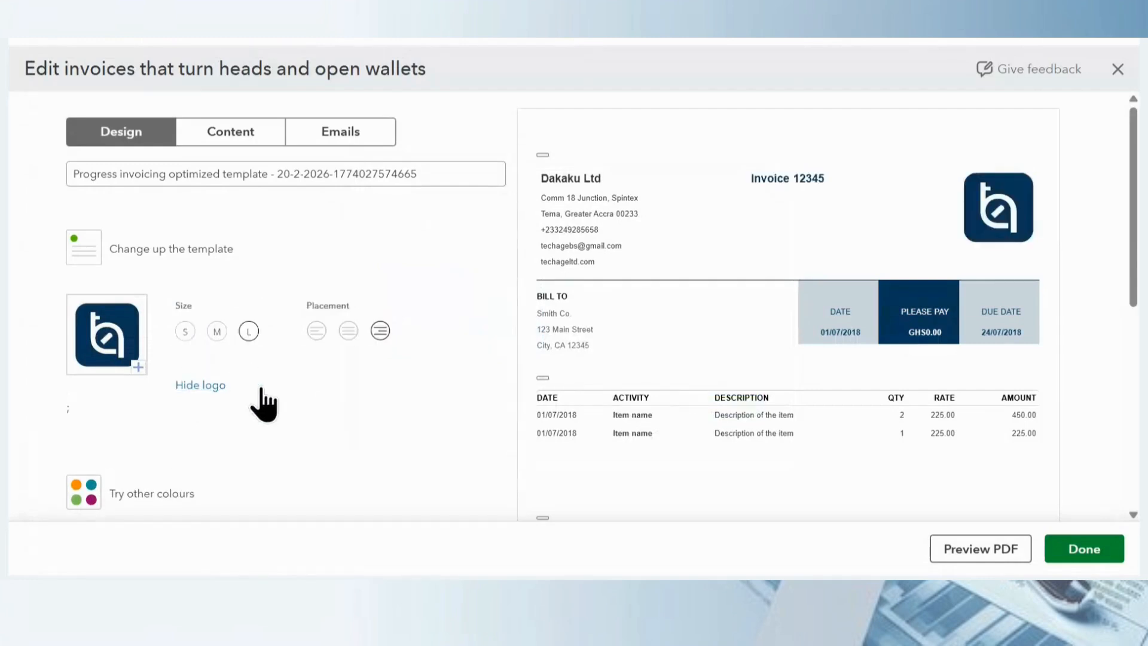
{"action": "left_click", "coordinate": [186, 331]}
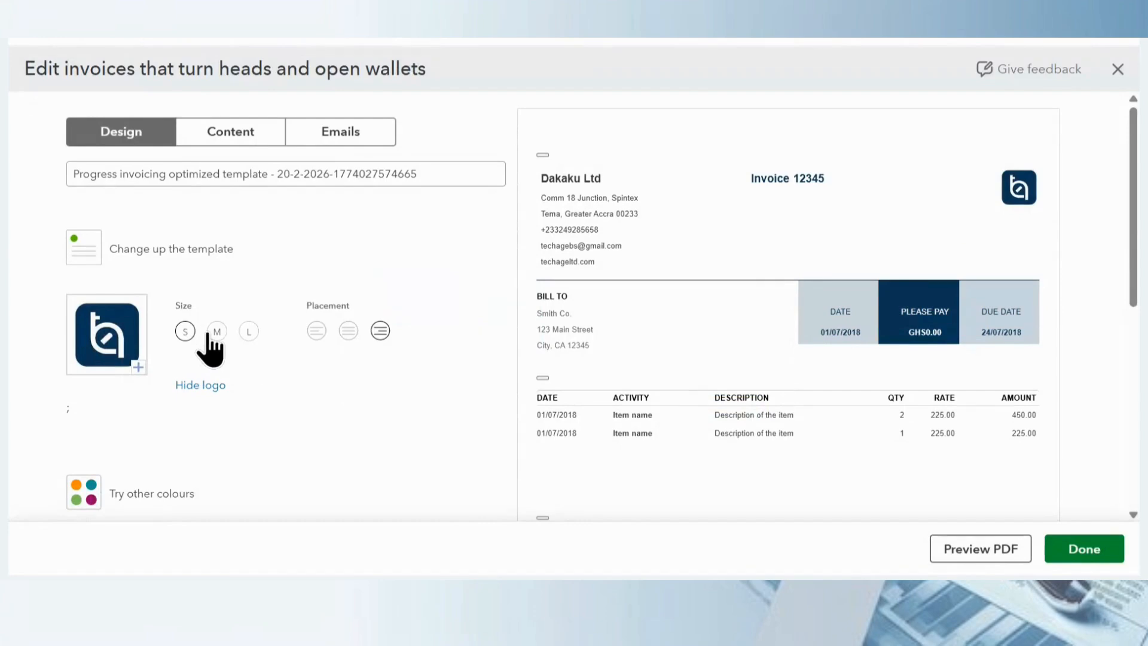
{"action": "left_click", "coordinate": [217, 333]}
{"action": "left_click", "coordinate": [248, 332]}
{"action": "left_click", "coordinate": [316, 331]}
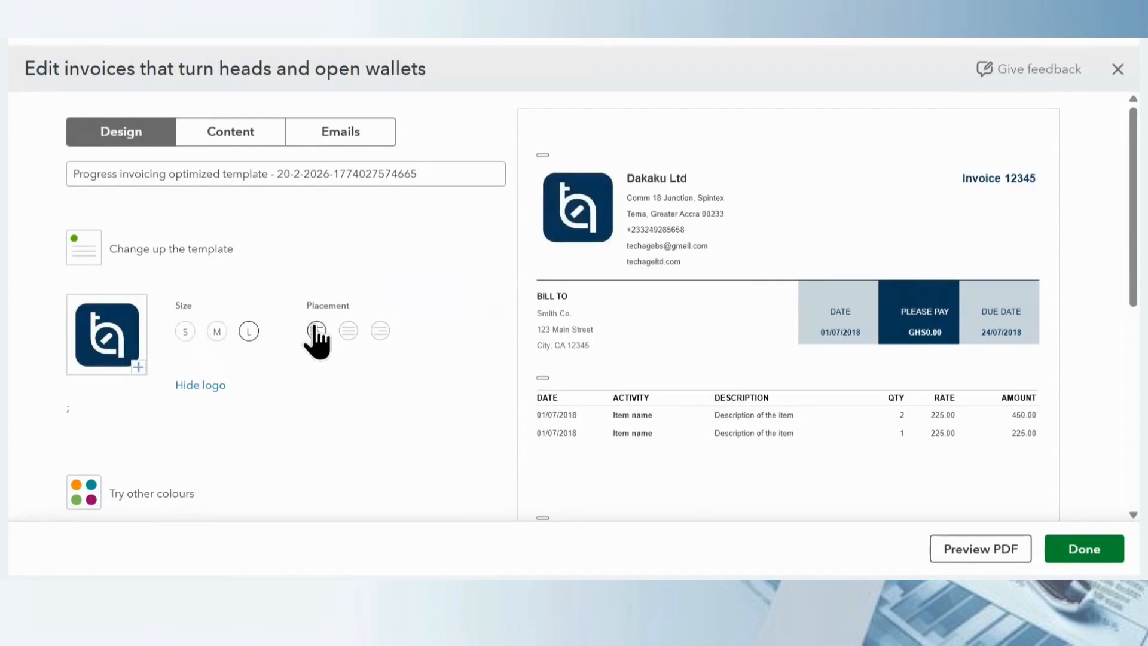
{"action": "left_click", "coordinate": [347, 331]}
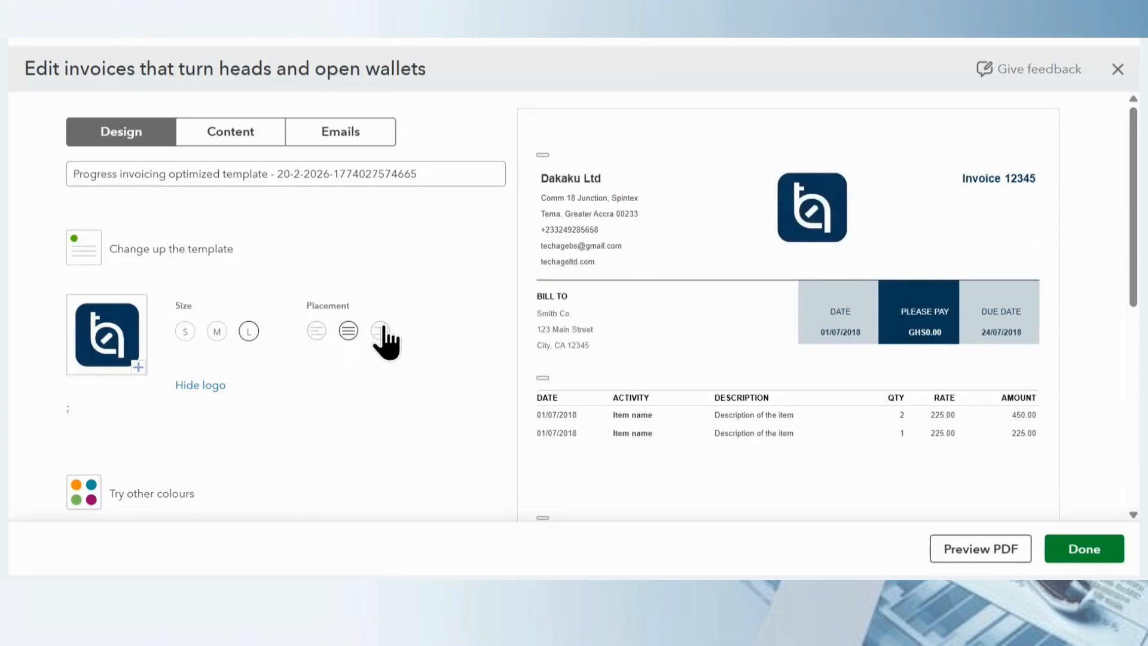
{"action": "left_click", "coordinate": [380, 331]}
Step: Set the invoice template's colour to dark green #2a651d
{"action": "scroll", "coordinate": [383, 328], "scroll_direction": "down", "scroll_amount": 1}
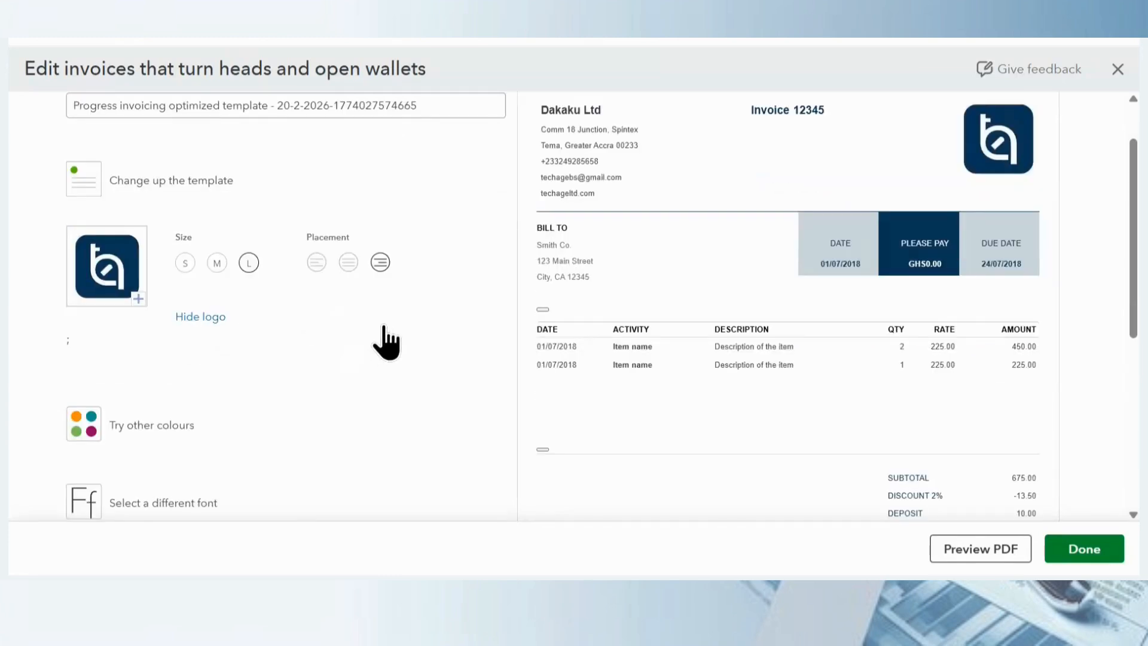
{"action": "scroll", "coordinate": [385, 342], "scroll_direction": "down", "scroll_amount": 1}
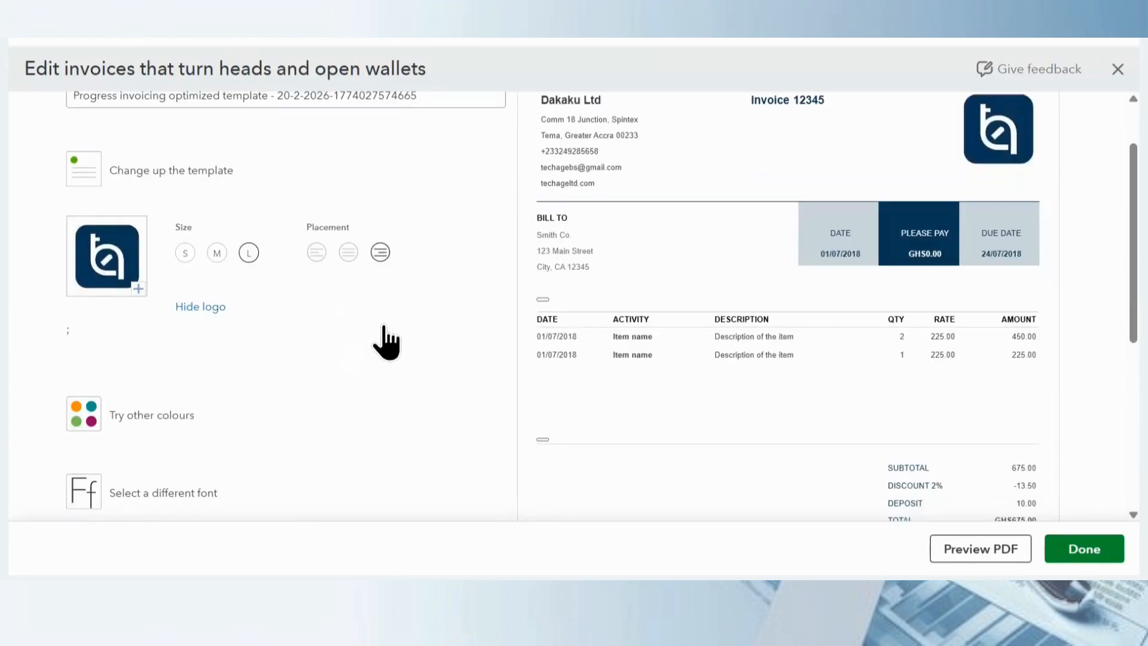
{"action": "left_click", "coordinate": [155, 415]}
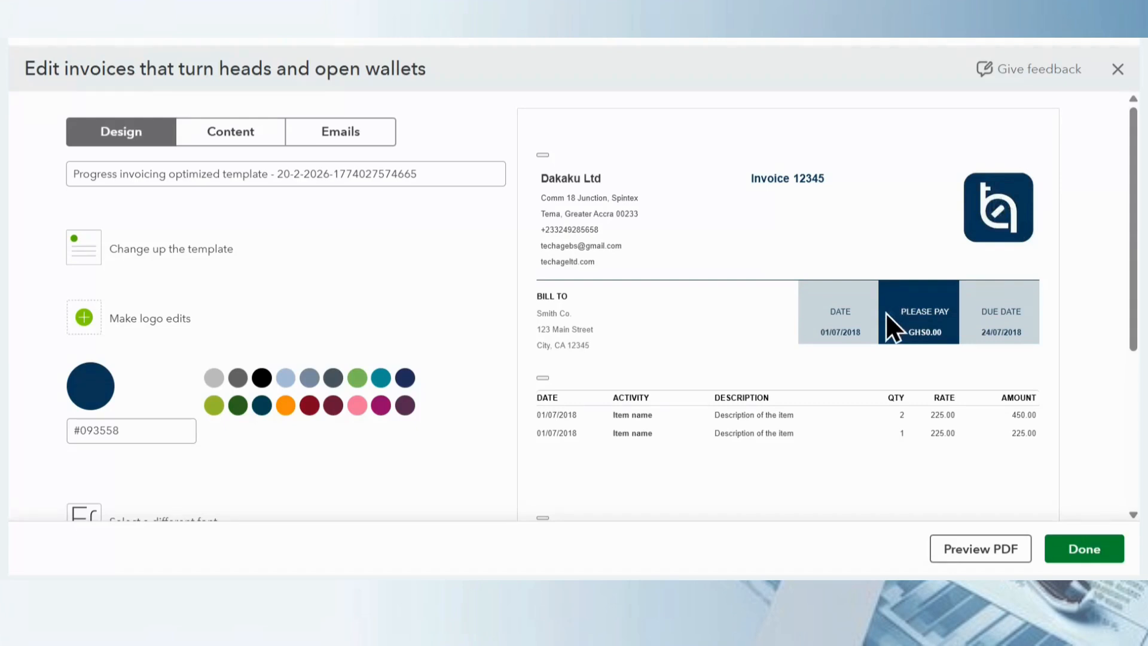
{"action": "left_click", "coordinate": [238, 404]}
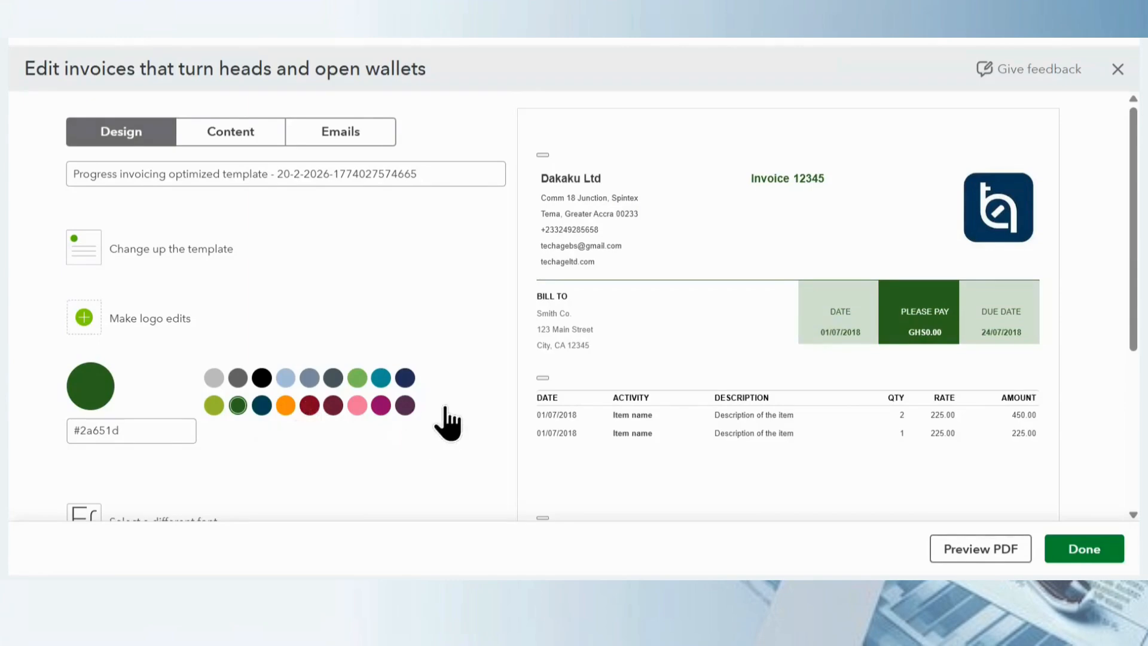
Step: Sample the logo's dark blue background with the ColorPick Eyedropper extension and copy its hex code 093558
{"action": "left_click", "coordinate": [1021, 36]}
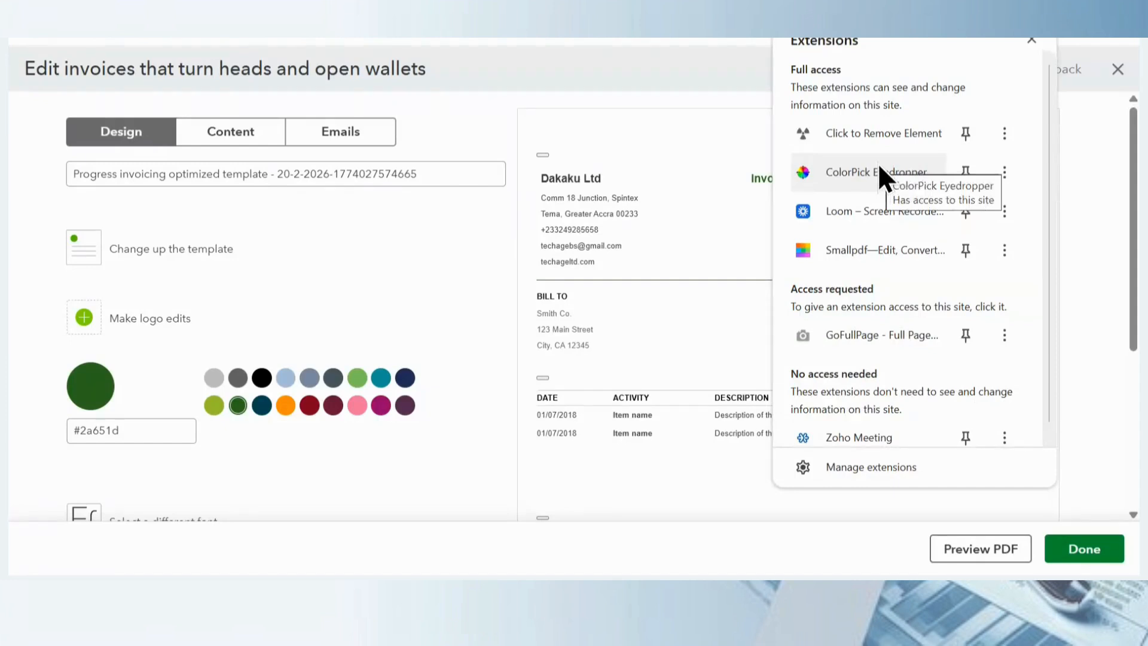
{"action": "left_click", "coordinate": [851, 172]}
{"action": "left_click", "coordinate": [1024, 191]}
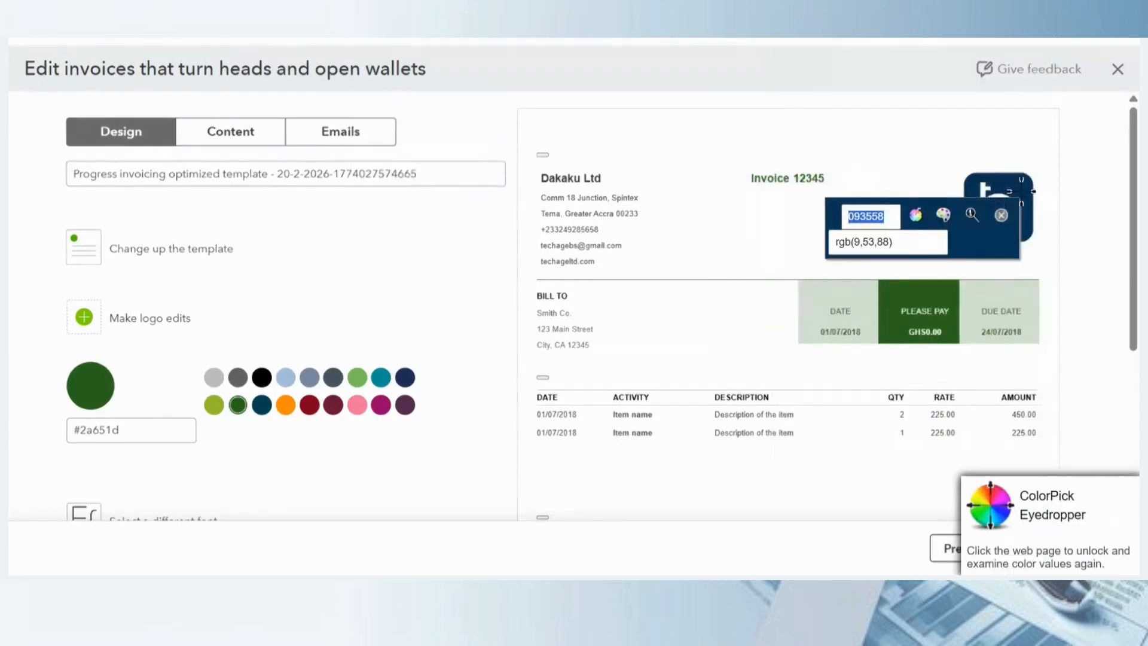
{"action": "right_click", "coordinate": [874, 217]}
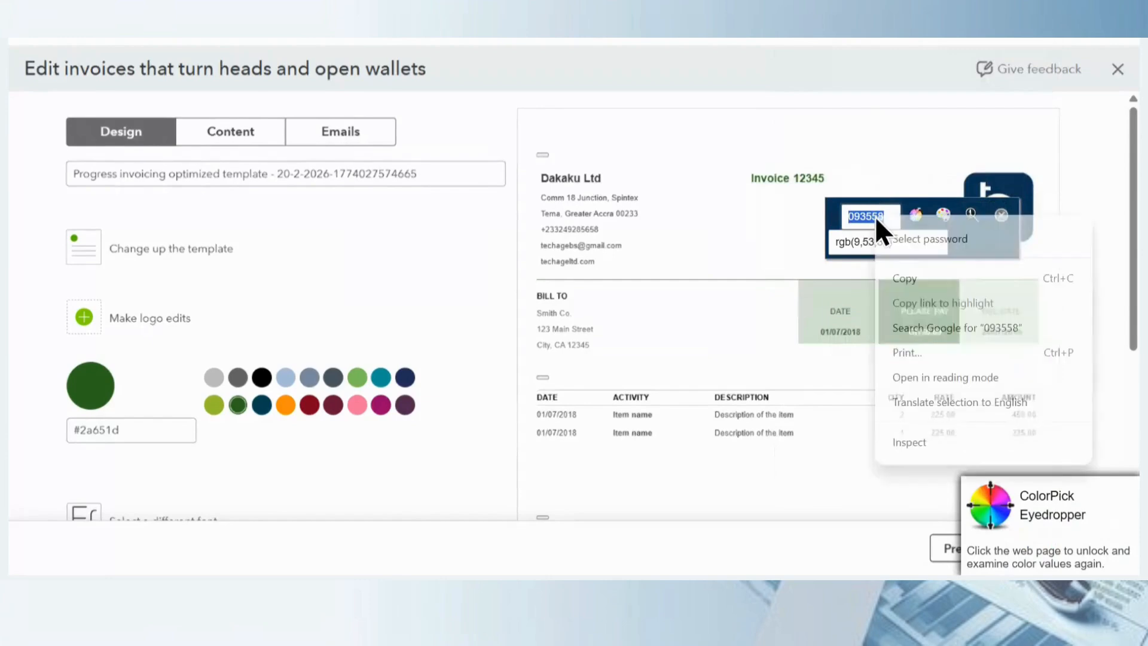
{"action": "left_click", "coordinate": [918, 276]}
{"action": "left_click", "coordinate": [1000, 216]}
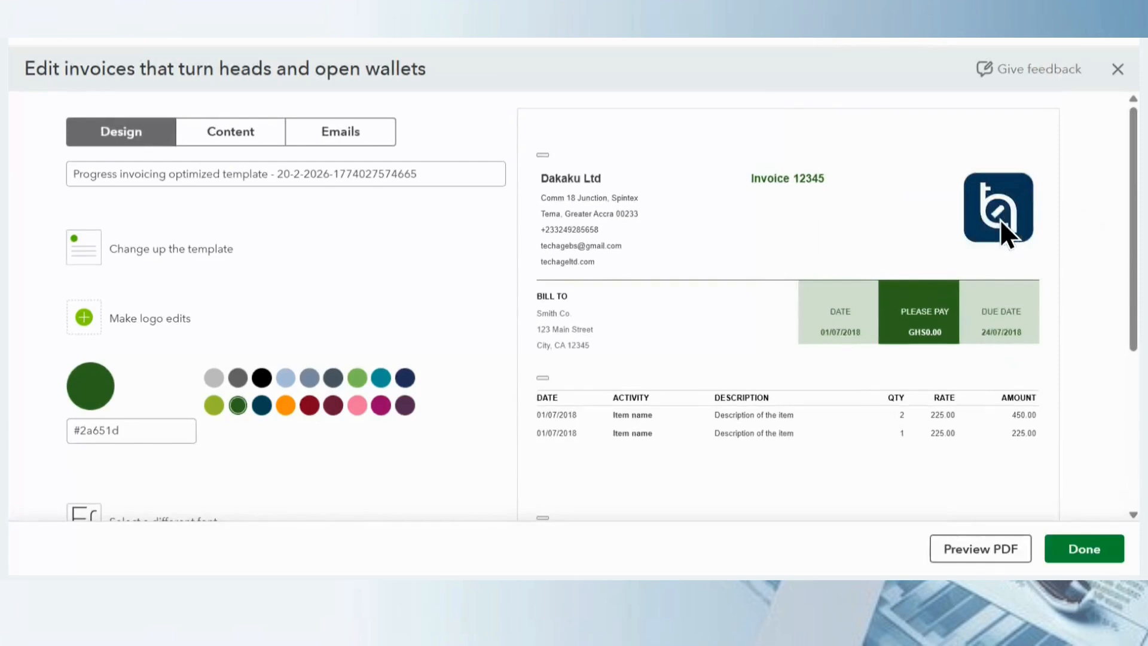
Step: Replace the invoice template's colour code with the copied value #093558
{"action": "left_click", "coordinate": [105, 429]}
{"action": "double_click", "coordinate": [104, 430]}
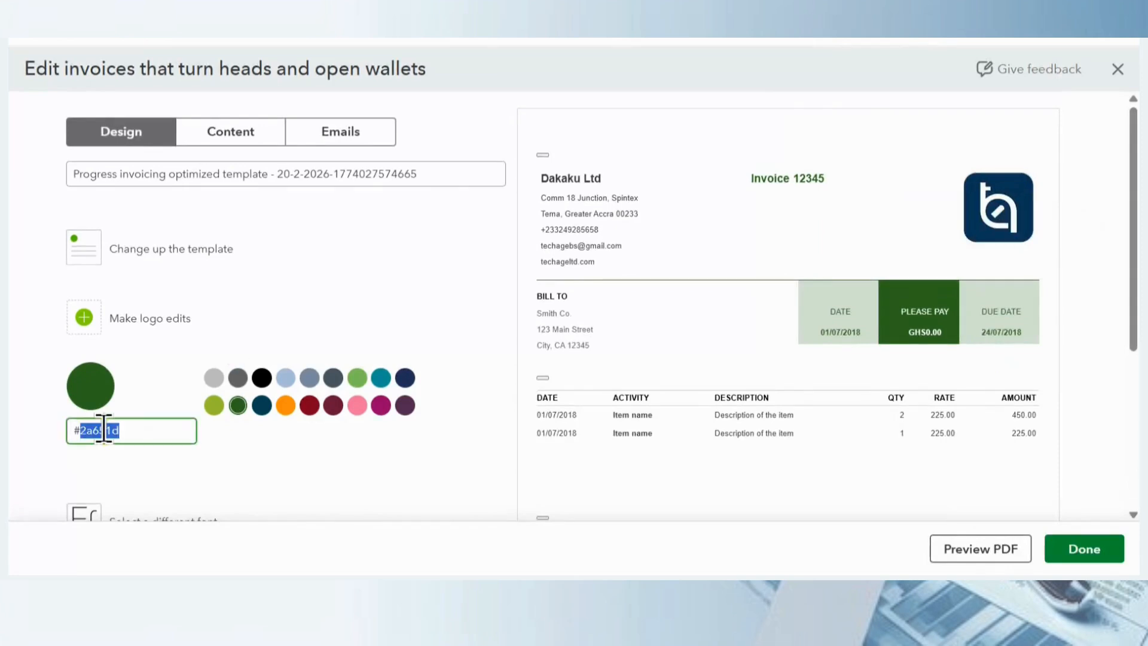
{"action": "key", "text": "ctrl+v"}
{"action": "left_click", "coordinate": [283, 441]}
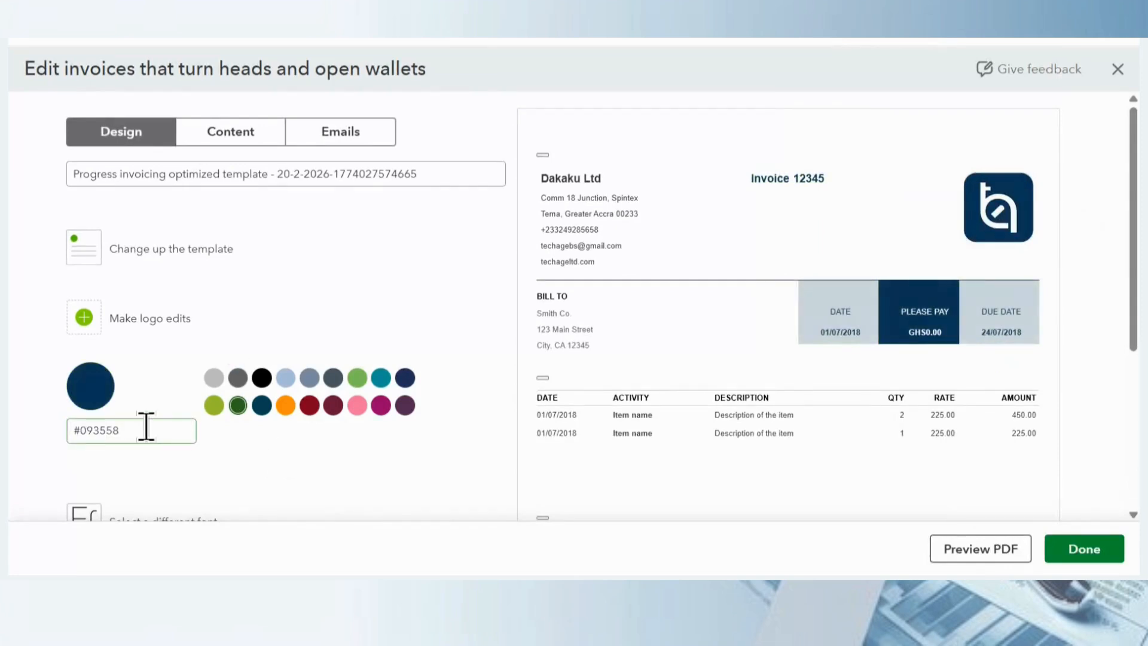
Step: Set the invoice template's font size to 12pt, keeping Helvetica as the font
{"action": "scroll", "coordinate": [787, 361], "scroll_direction": "down", "scroll_amount": 3}
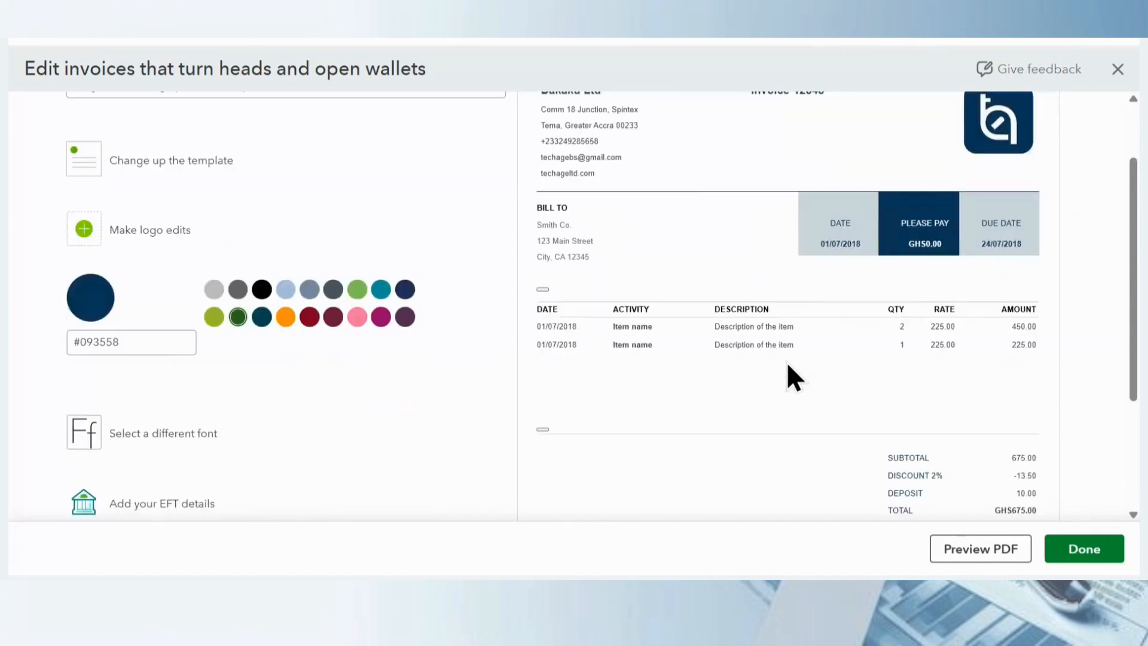
{"action": "left_click", "coordinate": [160, 368]}
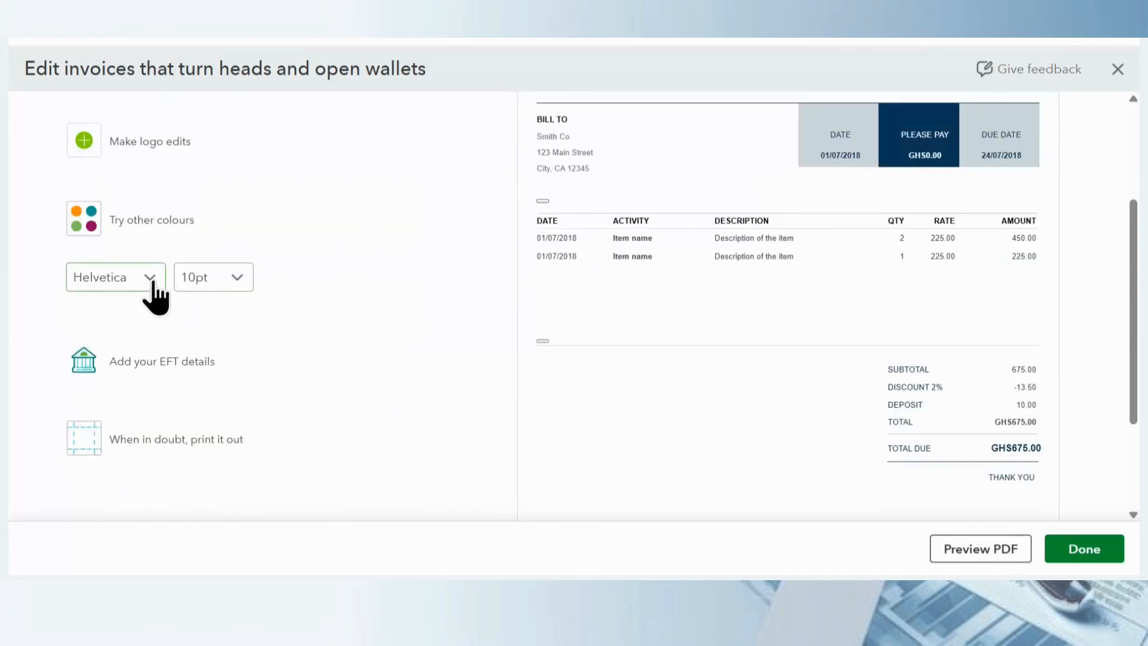
{"action": "left_click", "coordinate": [149, 279]}
{"action": "left_click", "coordinate": [245, 279]}
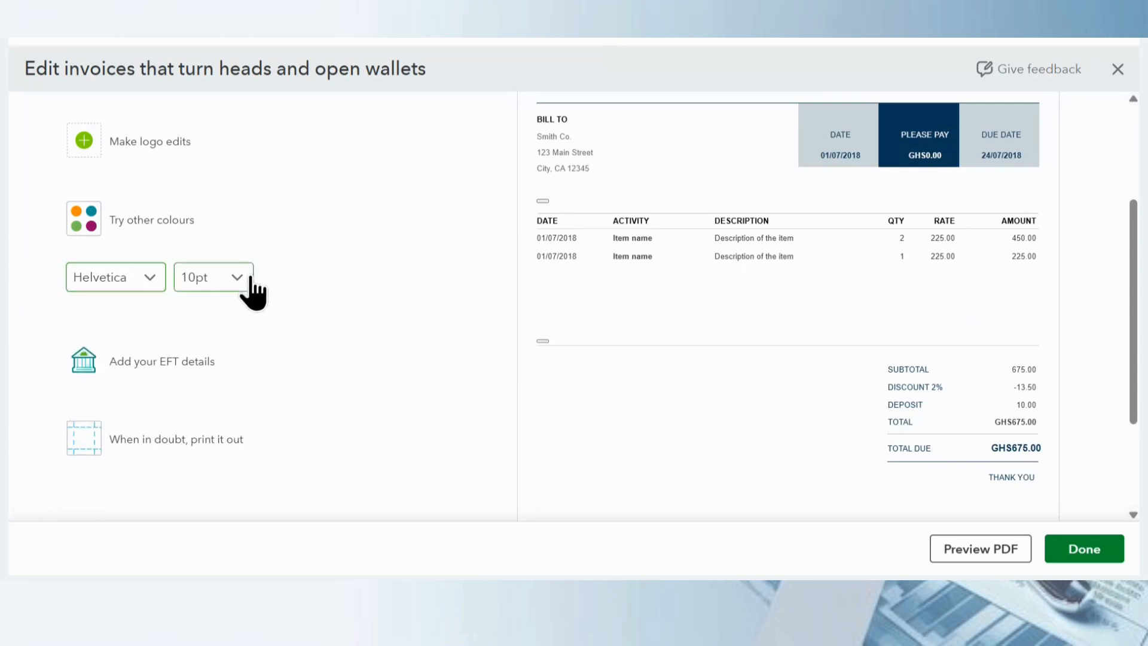
{"action": "left_click", "coordinate": [218, 376]}
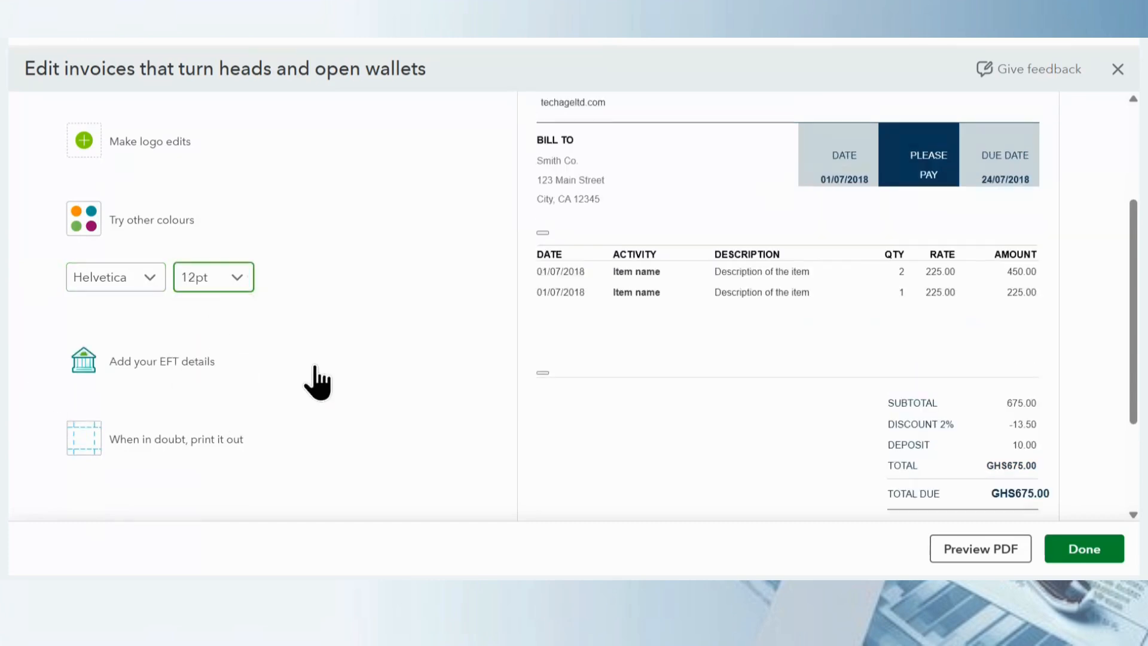
Step: Check the remaining design options and open the header section of the invoice content for editing
{"action": "scroll", "coordinate": [306, 380], "scroll_direction": "down", "scroll_amount": 3}
{"action": "scroll", "coordinate": [308, 365], "scroll_direction": "up", "scroll_amount": 2}
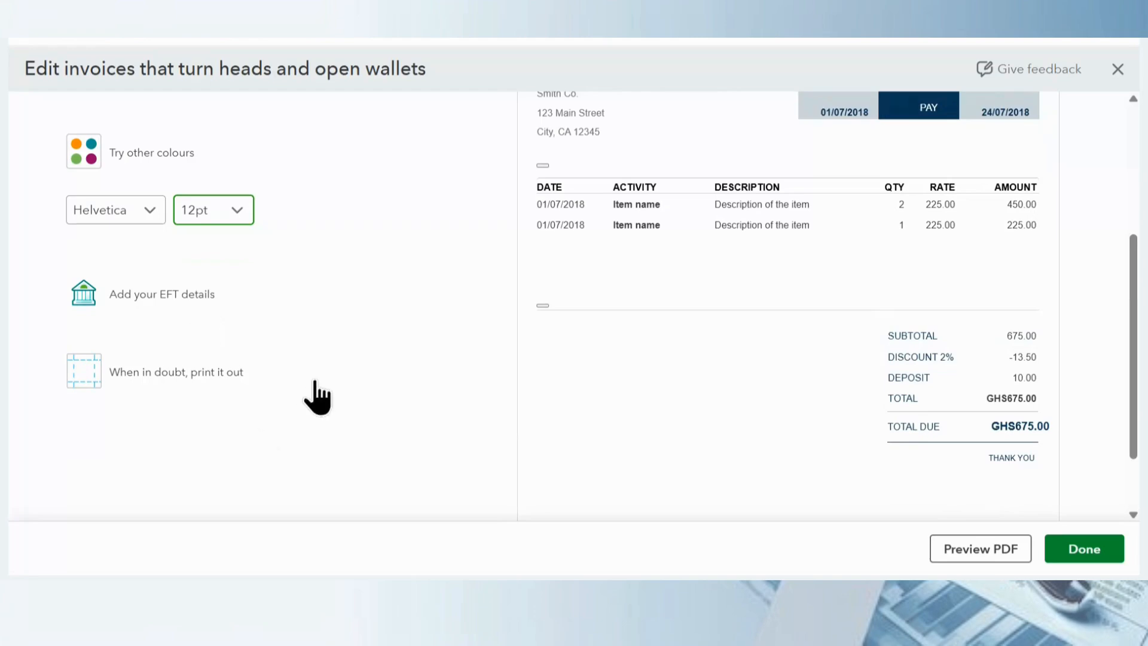
{"action": "scroll", "coordinate": [371, 383], "scroll_direction": "up", "scroll_amount": 5}
{"action": "left_click", "coordinate": [226, 134]}
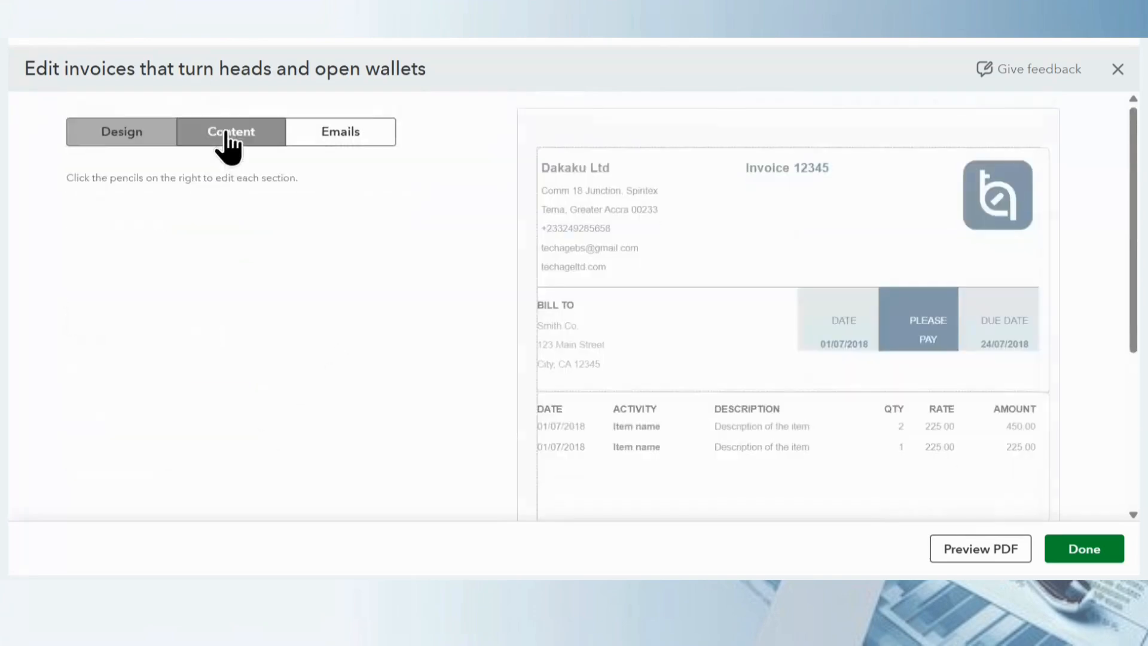
{"action": "left_click", "coordinate": [748, 239]}
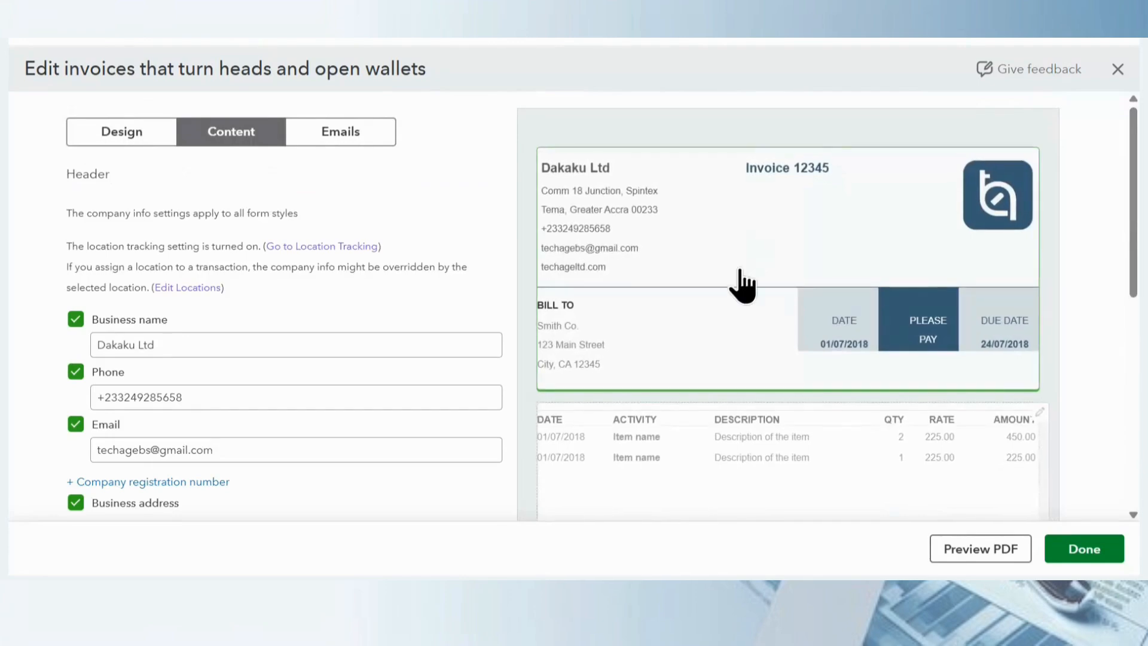
Step: Look over the activity table section of the invoice content and open the footer section for editing
{"action": "scroll", "coordinate": [715, 366], "scroll_direction": "down", "scroll_amount": 3}
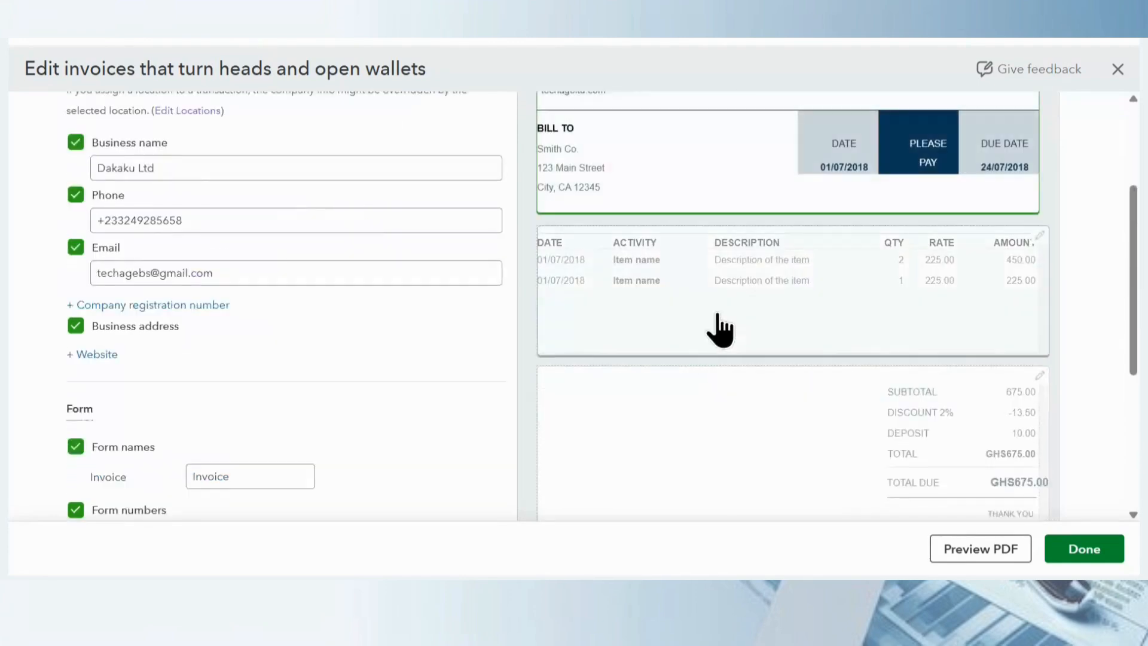
{"action": "left_click", "coordinate": [720, 329]}
{"action": "scroll", "coordinate": [720, 328], "scroll_direction": "down", "scroll_amount": 2}
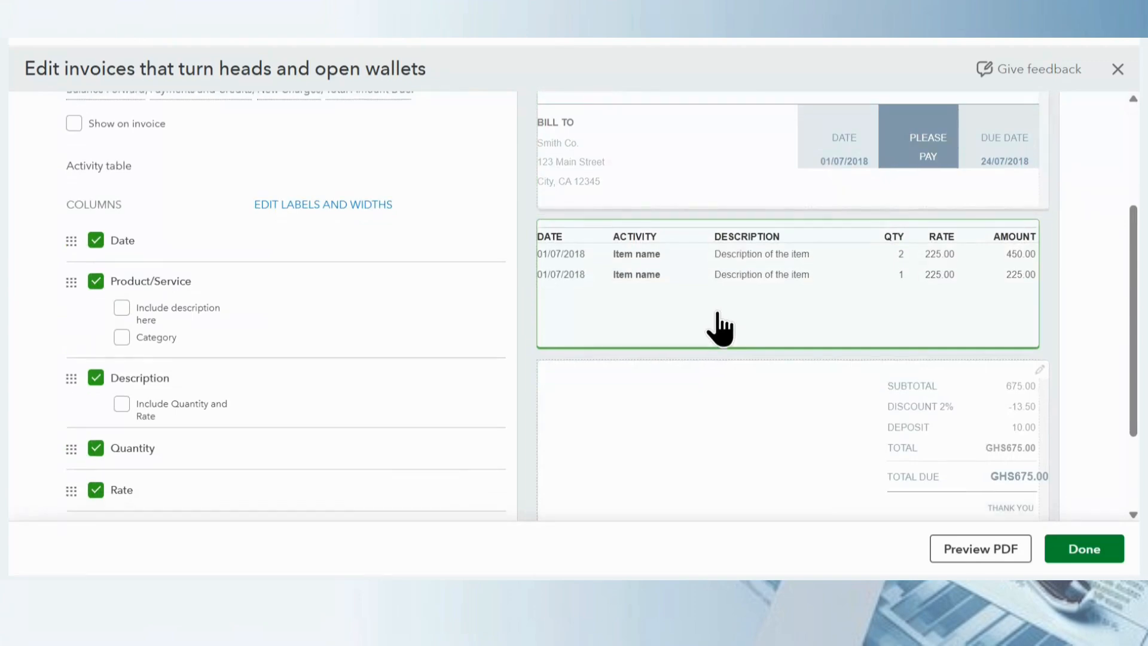
{"action": "left_click", "coordinate": [720, 328]}
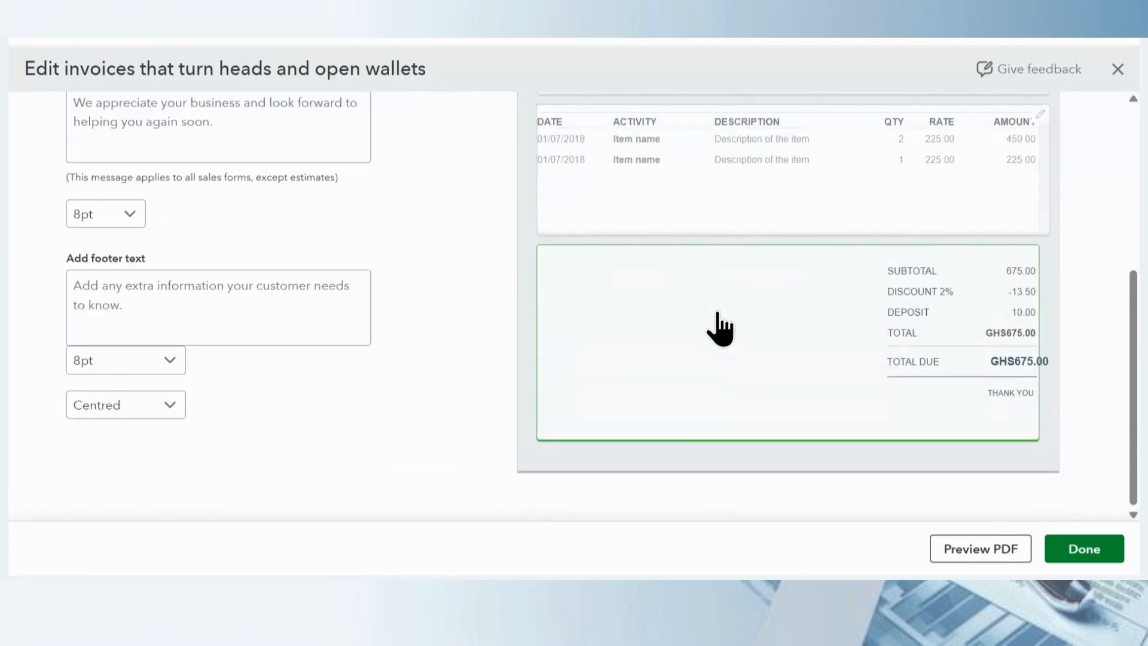
Step: Enter "Payment Instruction" as the first line of the invoice footer's message to the customer
{"action": "left_click", "coordinate": [128, 303]}
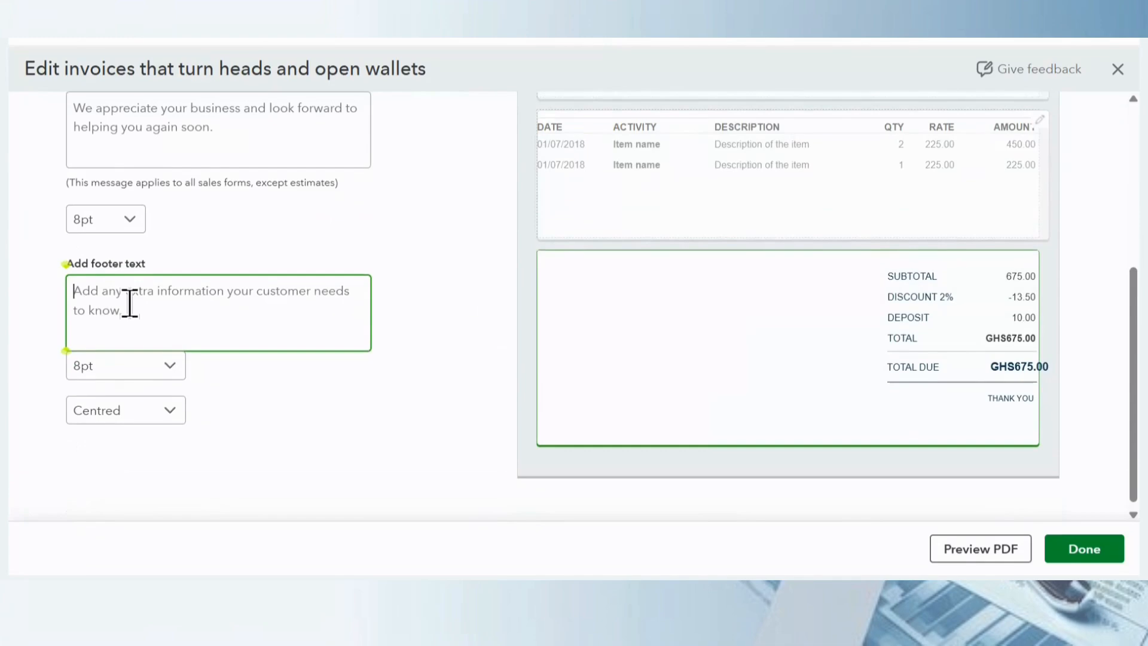
{"action": "scroll", "coordinate": [130, 303], "scroll_direction": "up", "scroll_amount": 2}
{"action": "left_click", "coordinate": [138, 284]}
{"action": "type", "text": "P"}
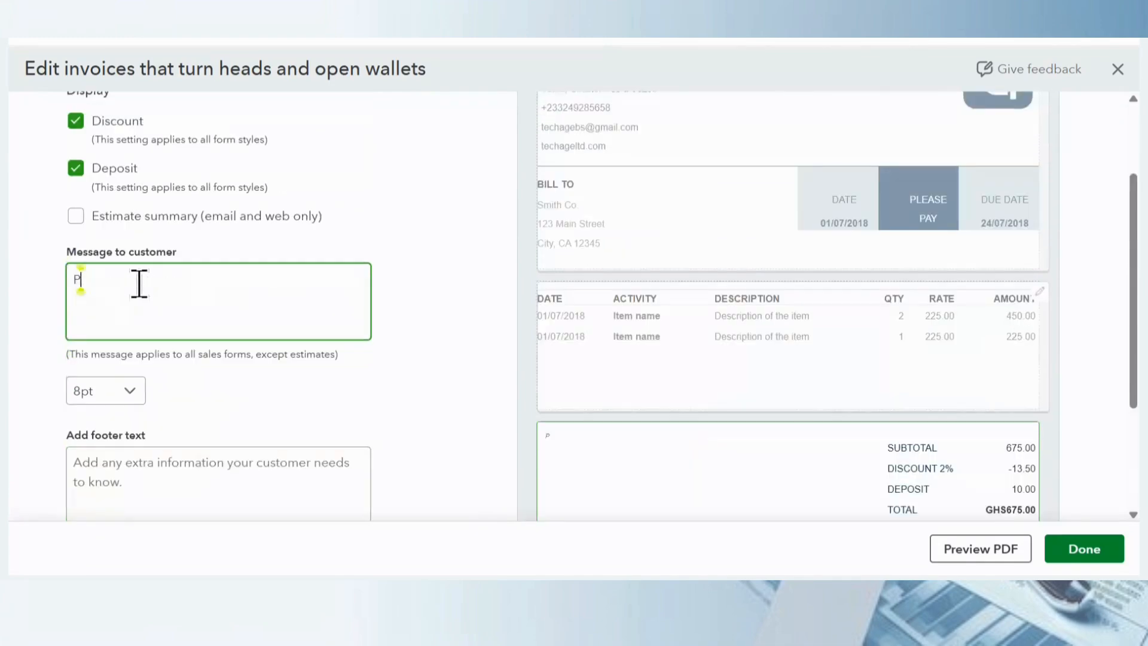
{"action": "type", "text": "ayment Instru"}
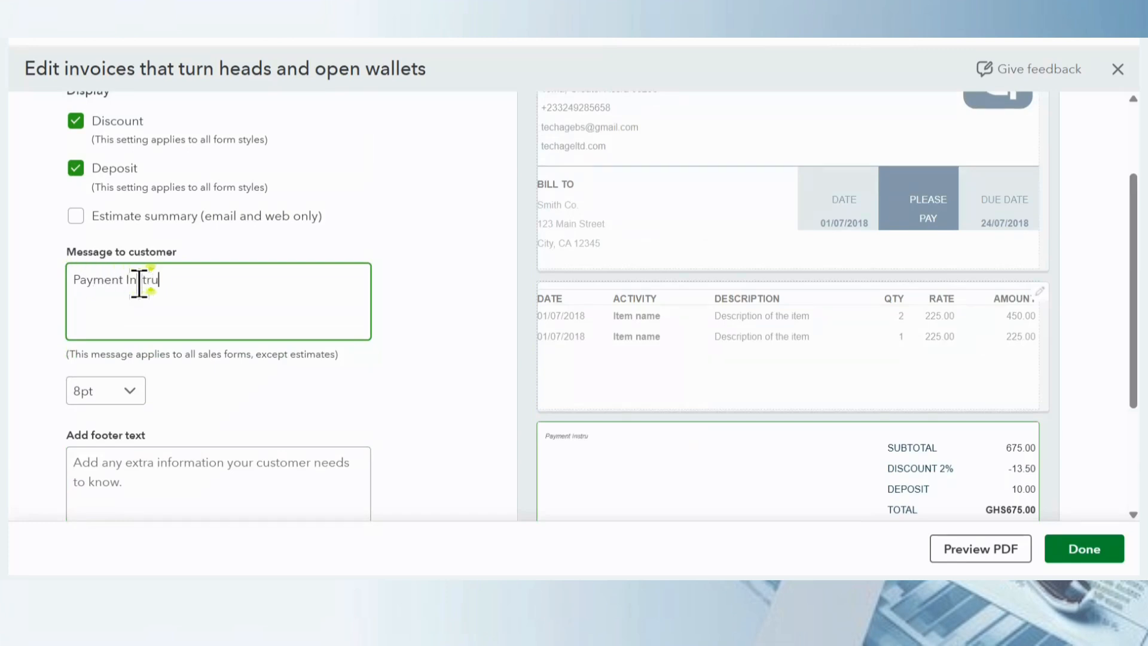
{"action": "type", "text": "ction"}
{"action": "left_click", "coordinate": [440, 275]}
{"action": "scroll", "coordinate": [633, 415], "scroll_direction": "down", "scroll_amount": 3}
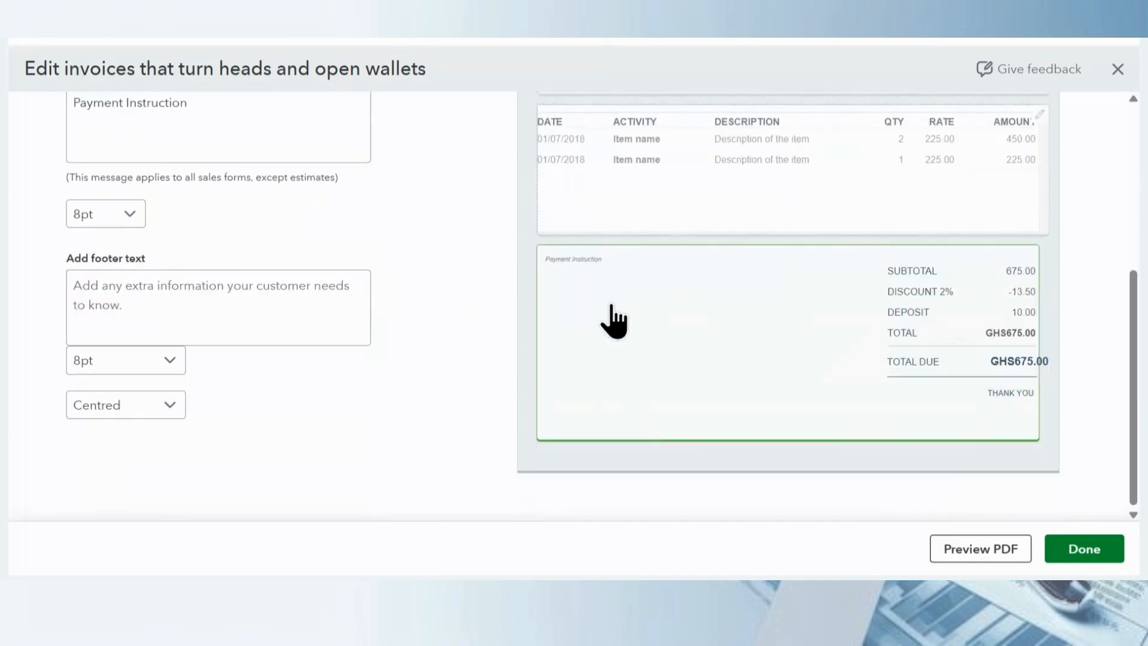
Step: Add the lines "MOMO" and "Name: Techage" below the heading in the message to the customer
{"action": "left_click", "coordinate": [223, 142]}
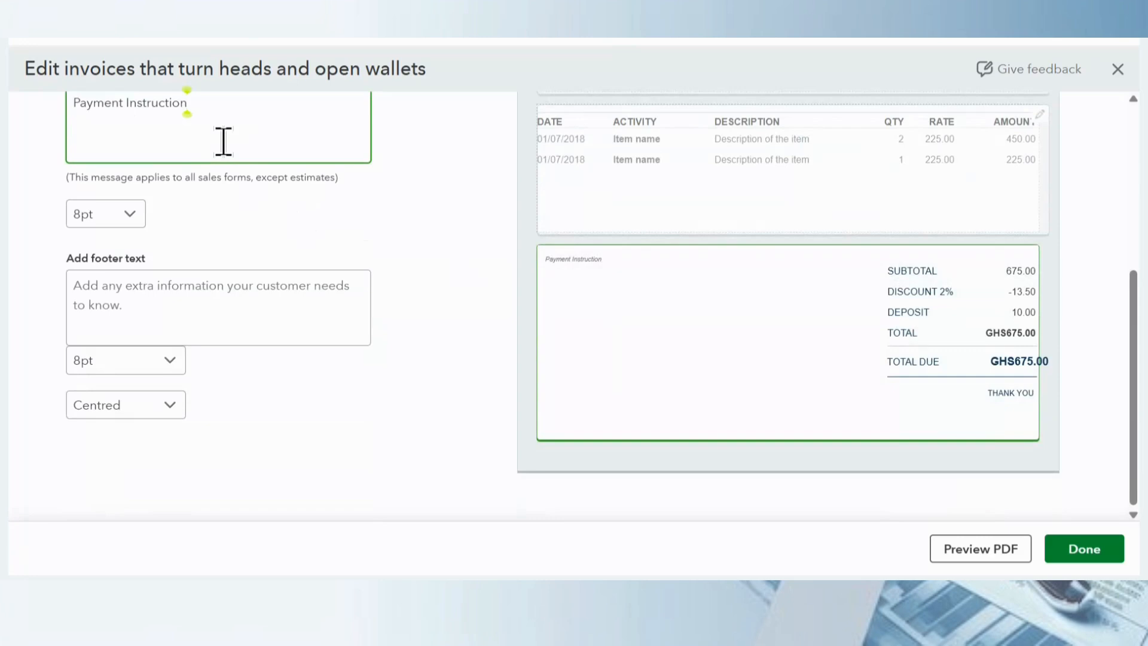
{"action": "key", "text": "Return"}
{"action": "type", "text": "MOMO"}
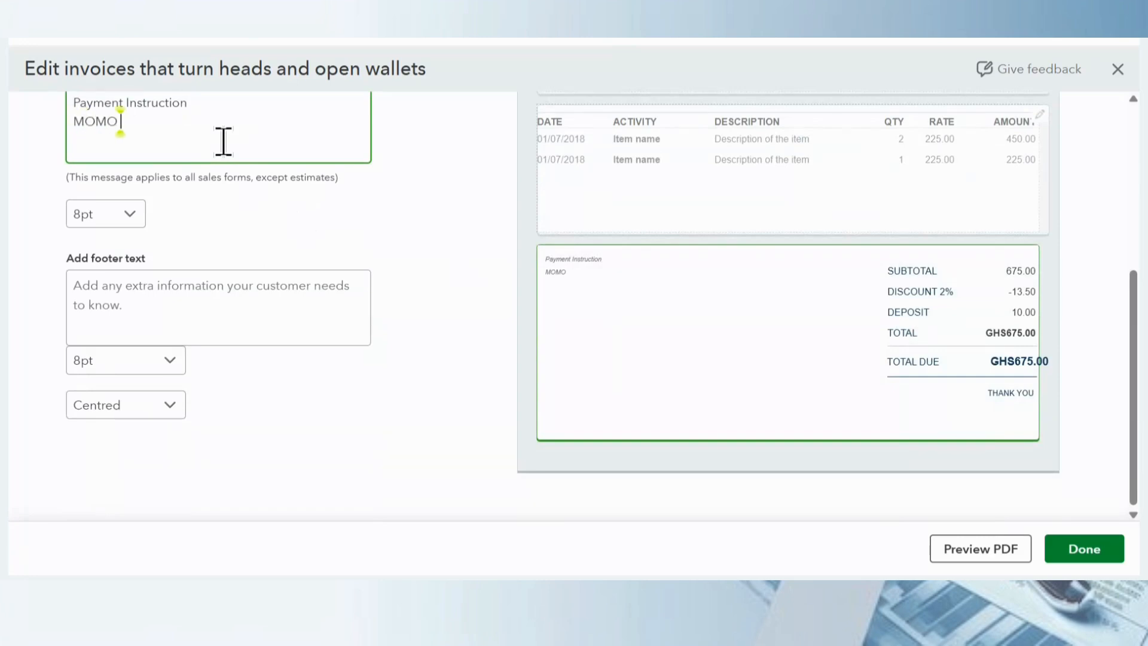
{"action": "key", "text": "Return"}
{"action": "type", "text": "Name:"}
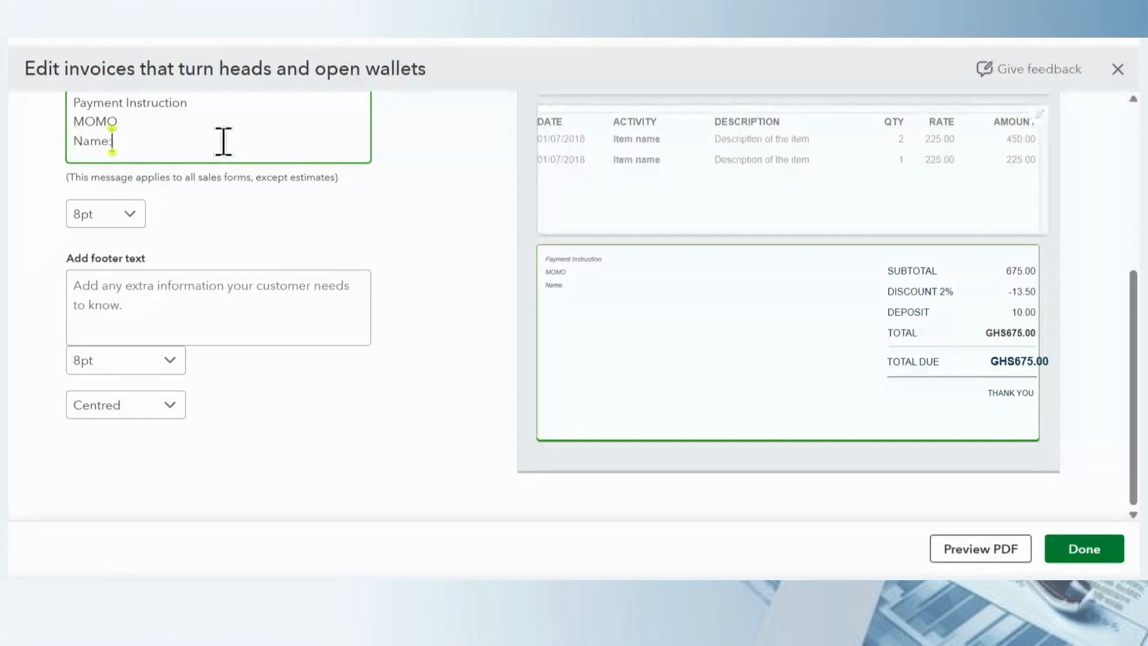
{"action": "type", "text": " Te"}
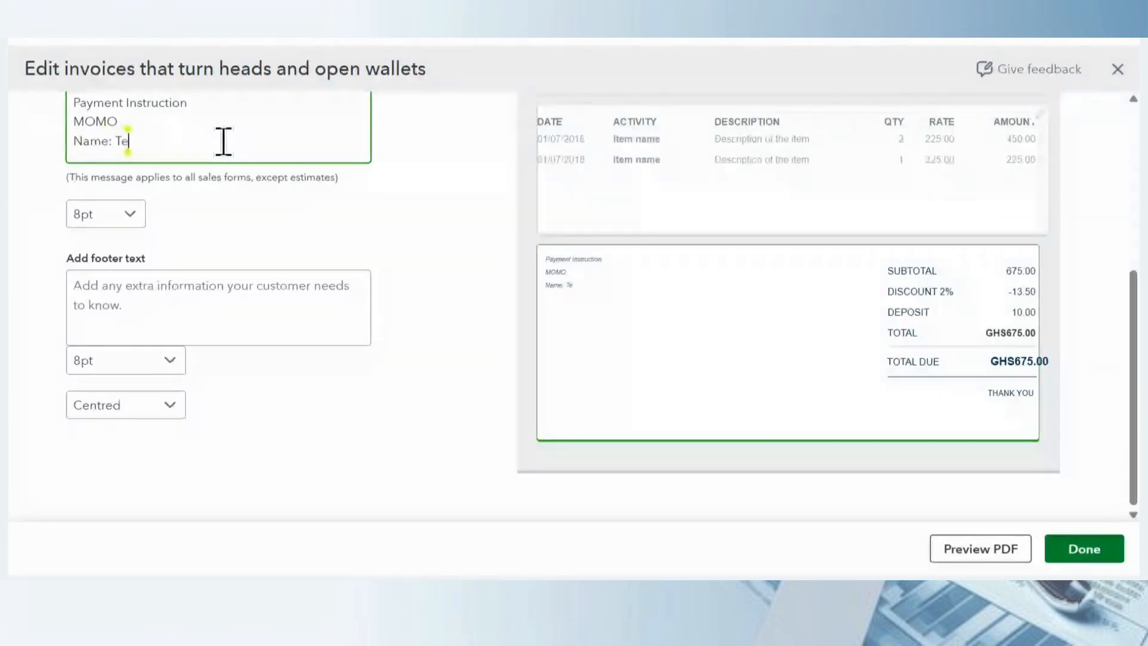
{"action": "type", "text": "chage"}
{"action": "key", "text": "Return"}
Step: Add a "Number:" line with the mobile money phone number to the customer message and check it in the invoice preview
{"action": "type", "text": "Nu"}
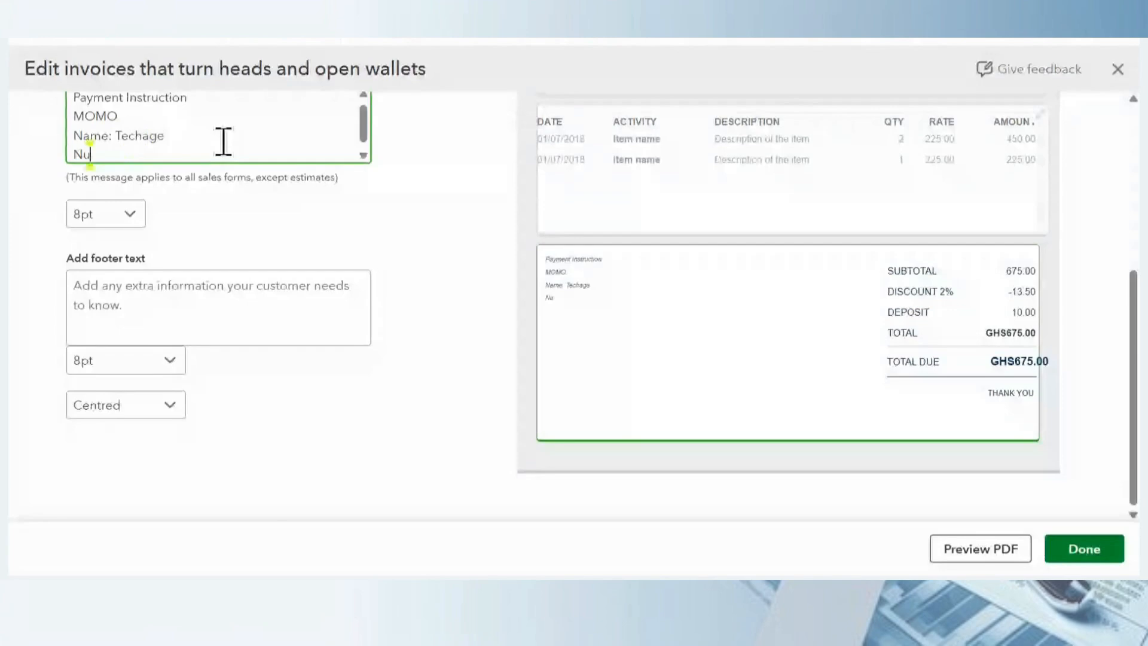
{"action": "type", "text": "mb"}
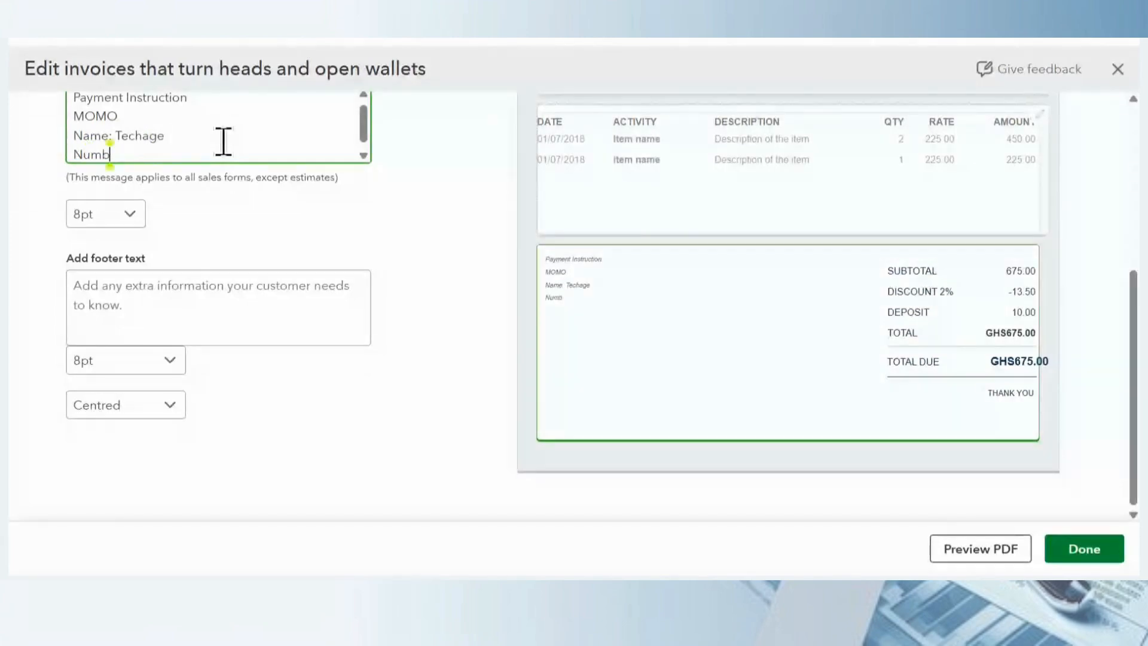
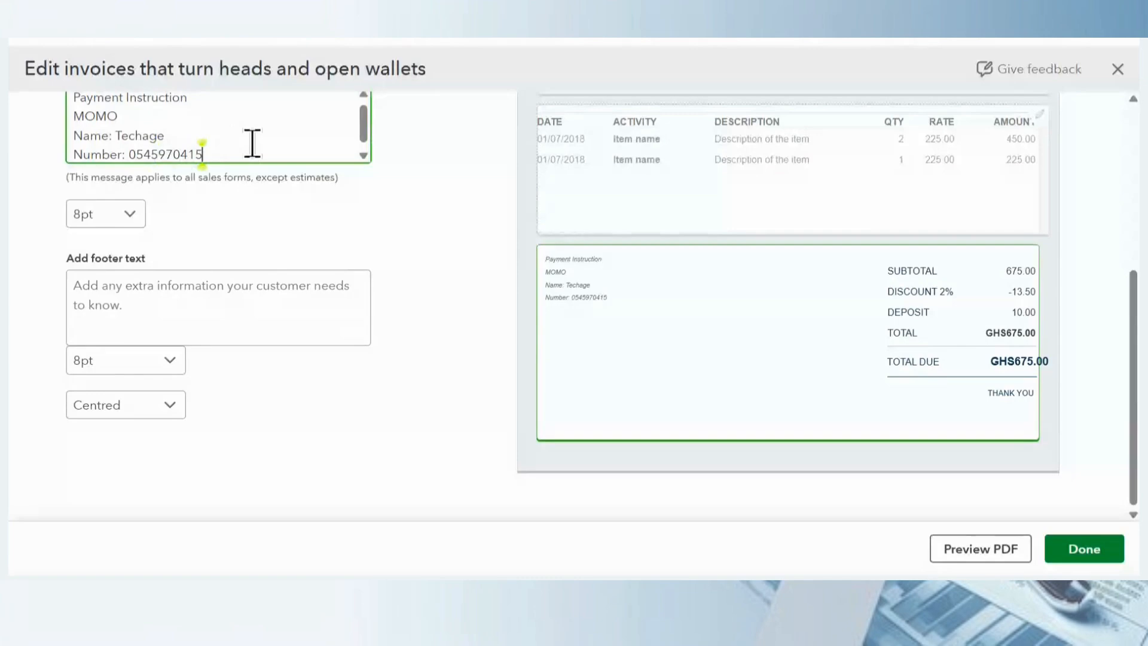
{"action": "left_click", "coordinate": [256, 176]}
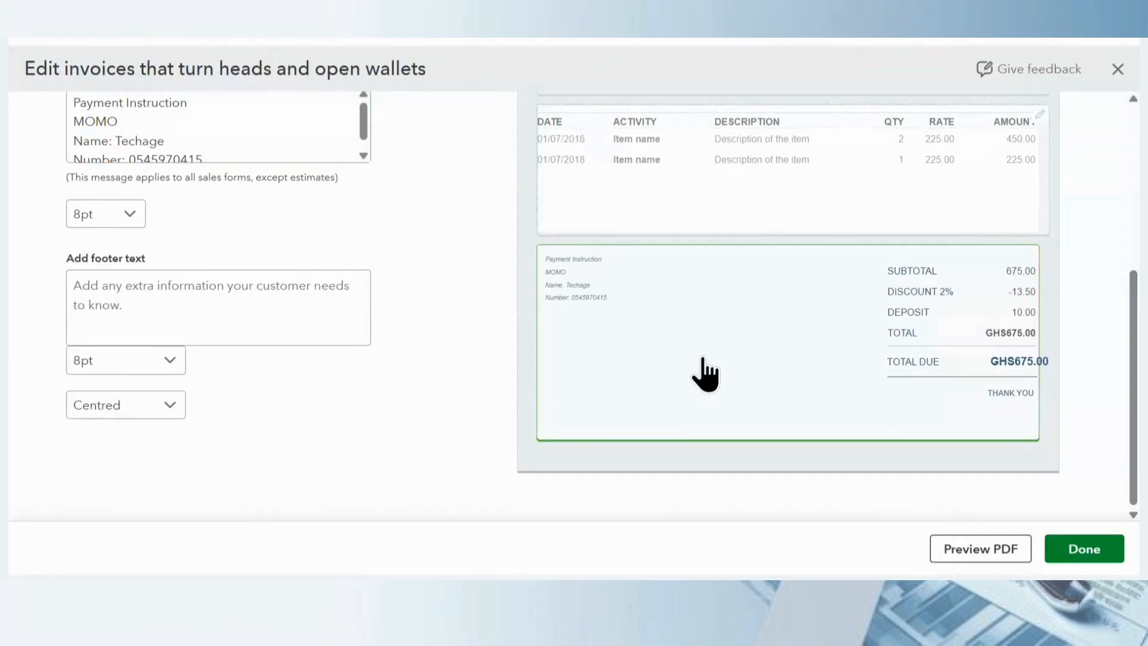
{"action": "left_click", "coordinate": [246, 142]}
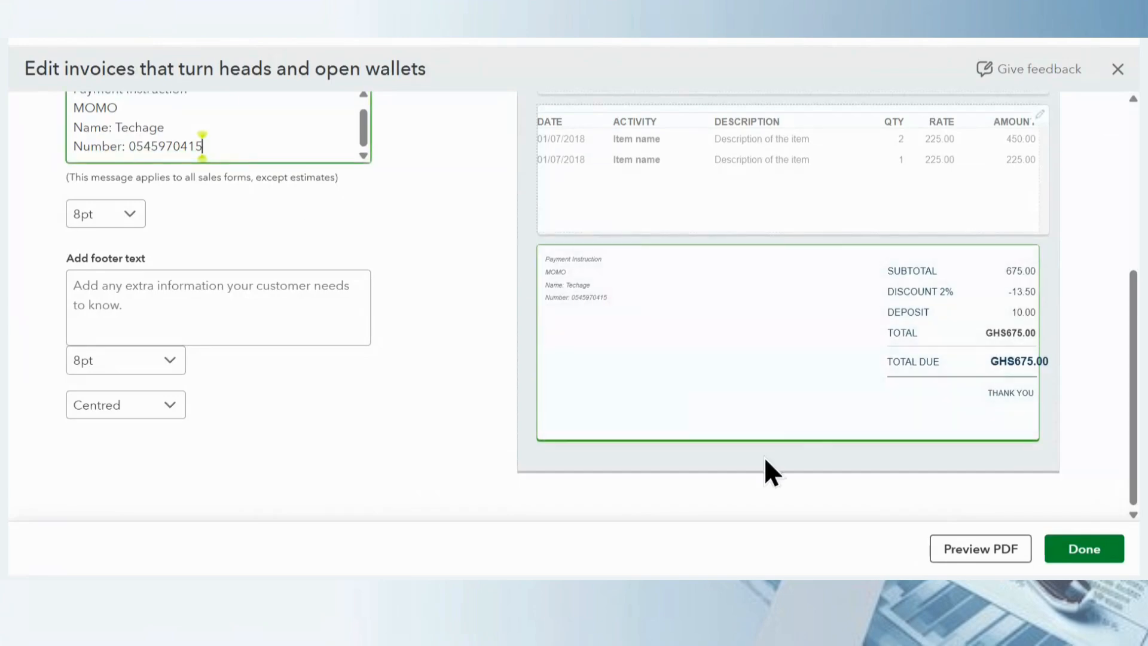
{"action": "scroll", "coordinate": [793, 422], "scroll_direction": "up", "scroll_amount": 2}
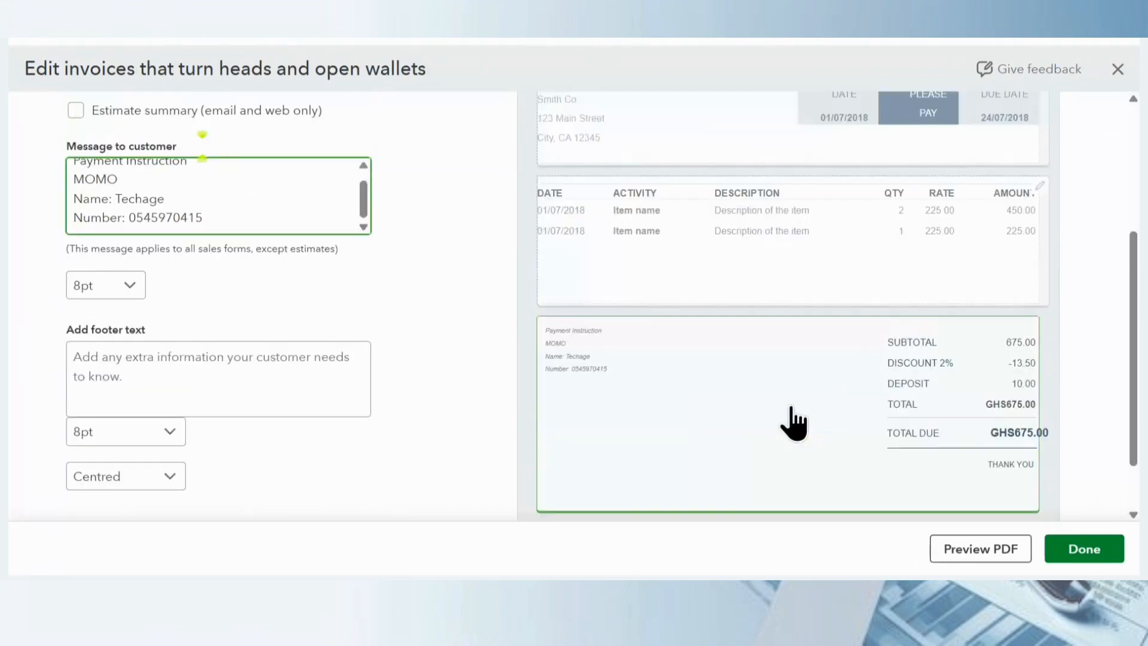
{"action": "scroll", "coordinate": [628, 411], "scroll_direction": "down", "scroll_amount": 2}
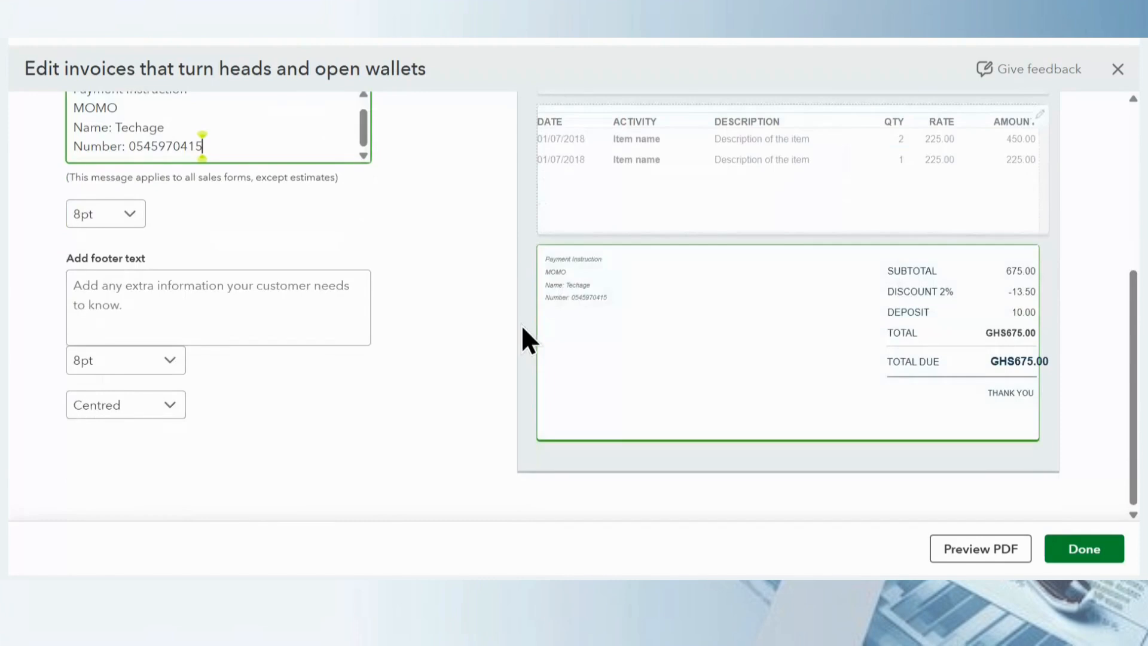
{"action": "left_click", "coordinate": [147, 307]}
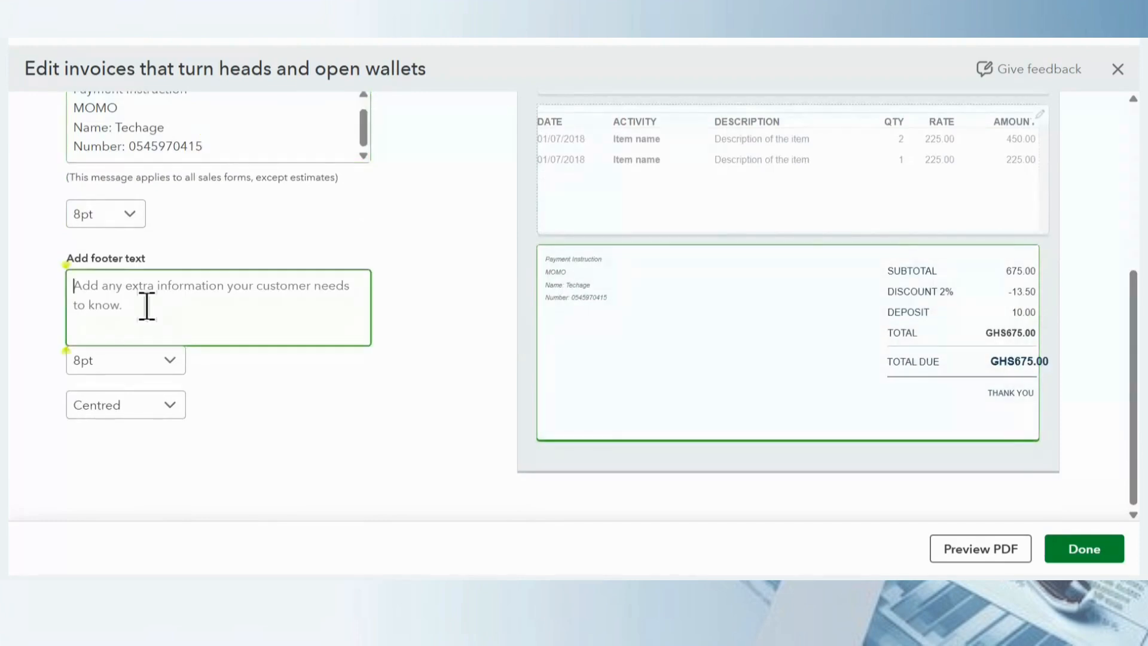
{"action": "type", "text": "Refer to"}
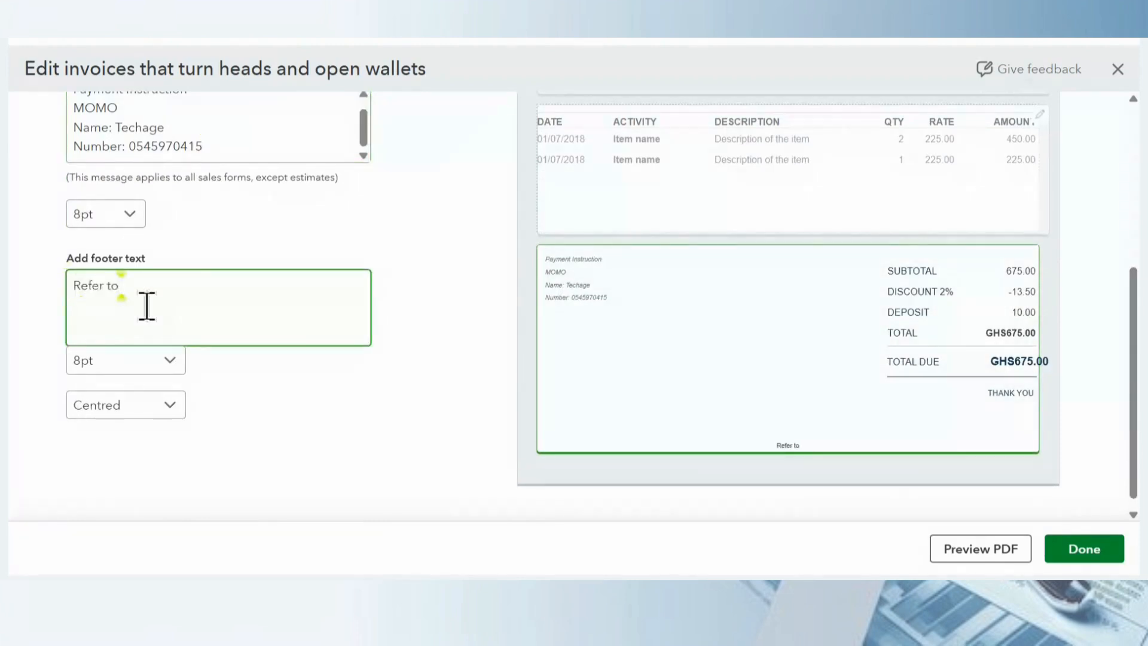
{"action": "type", "text": " the payment"}
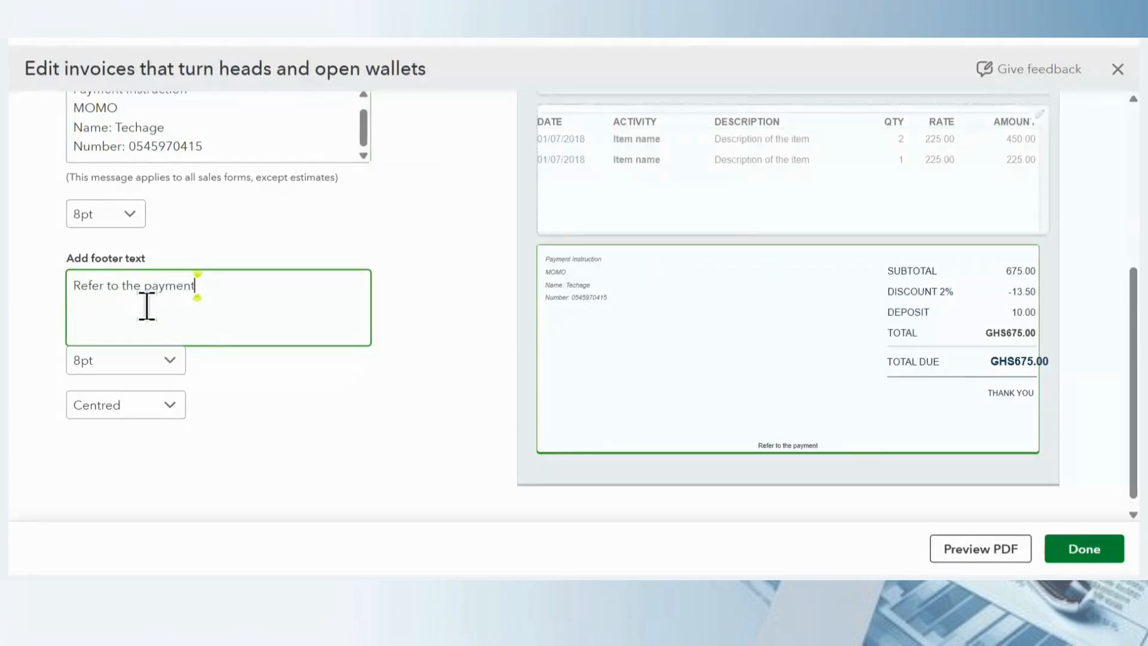
{"action": "key", "text": "BackSpace"}
{"action": "key", "text": "BackSpace"}
{"action": "key", "text": "BackSpace"}
{"action": "key", "text": "BackSpace"}
{"action": "key", "text": "BackSpace"}
{"action": "key", "text": "BackSpace"}
{"action": "key", "text": "BackSpace"}
{"action": "key", "text": "BackSpace"}
{"action": "key", "text": "BackSpace"}
{"action": "key", "text": "BackSpace"}
{"action": "key", "text": "BackSpace"}
{"action": "key", "text": "BackSpace"}
{"action": "key", "text": "BackSpace"}
{"action": "key", "text": "BackSpace"}
{"action": "key", "text": "BackSpace"}
{"action": "key", "text": "BackSpace"}
{"action": "key", "text": "BackSpace"}
{"action": "key", "text": "BackSpace"}
{"action": "key", "text": "BackSpace"}
{"action": "key", "text": "BackSpace"}
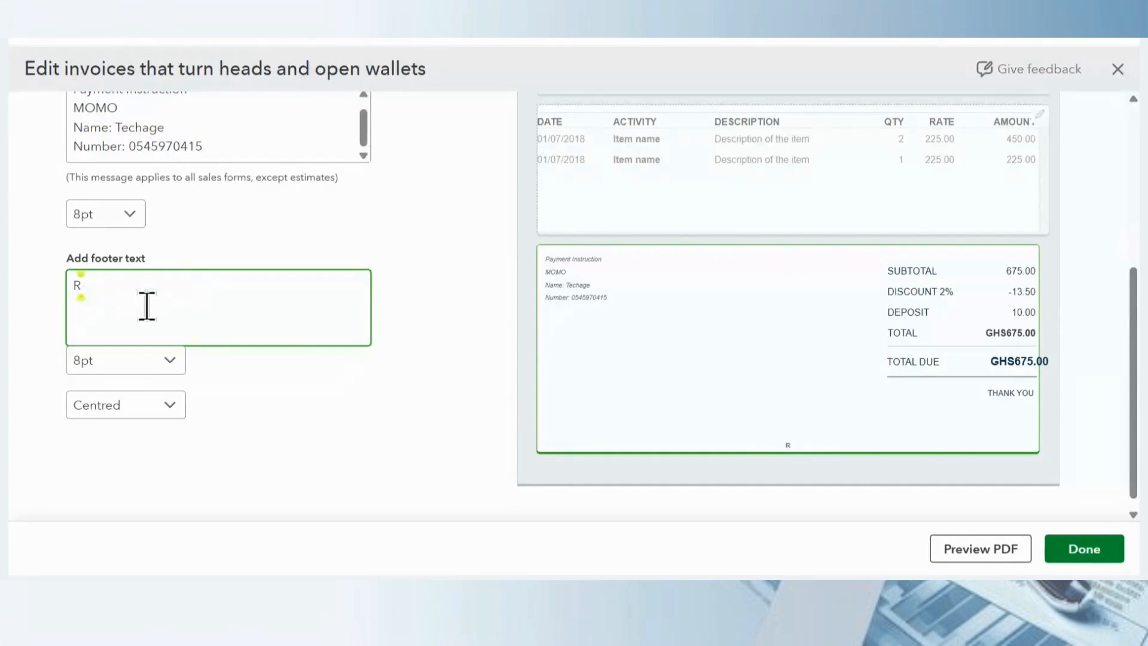
Step: Set the invoice's footer text to "Go to our website for more details: techageltd.com"
{"action": "type", "text": "Go"}
{"action": "type", "text": " to our o"}
{"action": "type", "text": "n"}
{"action": "key", "text": "BackSpace"}
{"action": "key", "text": "BackSpace"}
{"action": "key", "text": "BackSpace"}
{"action": "type", "text": "website for "}
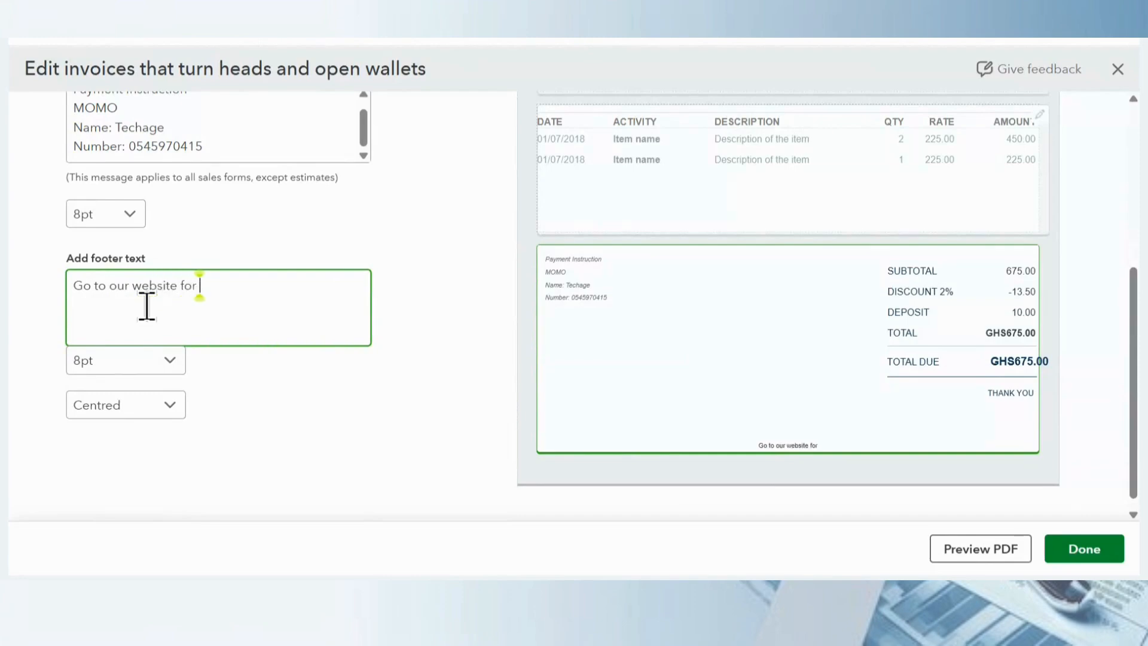
{"action": "type", "text": "more details"}
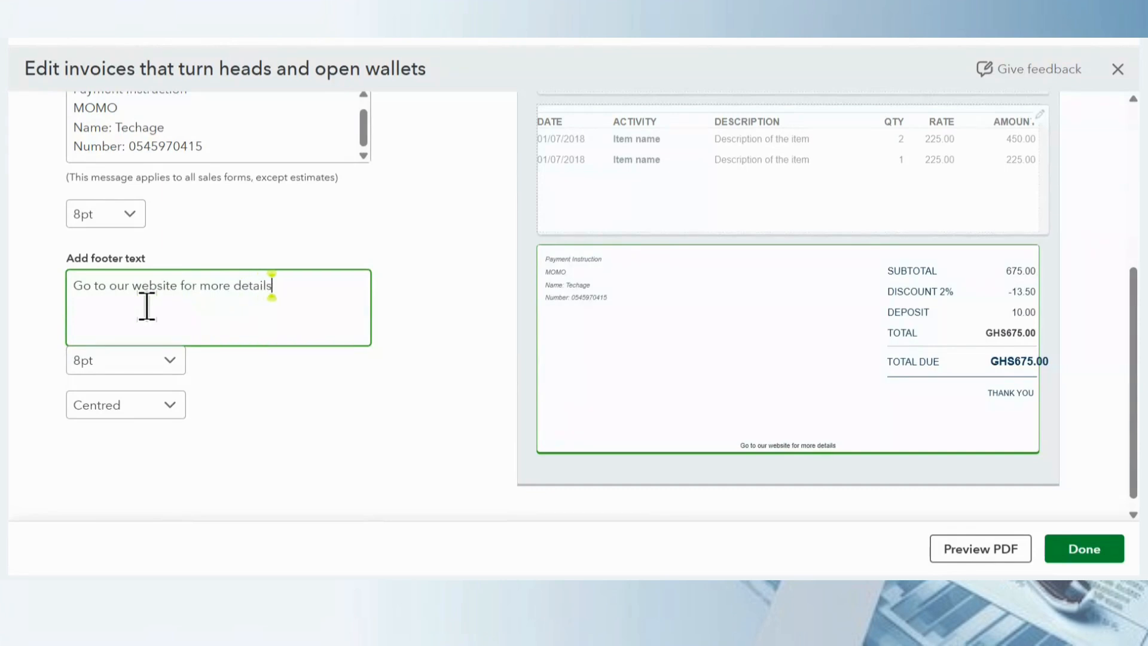
{"action": "type", "text": ": techa"}
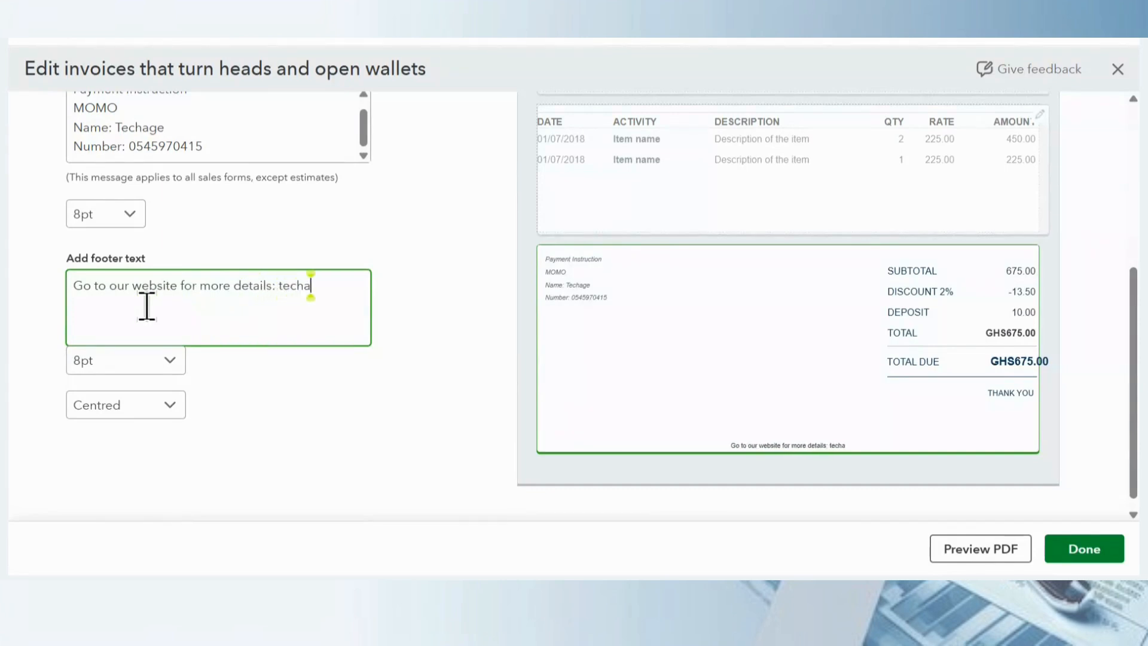
{"action": "type", "text": "geltd.com"}
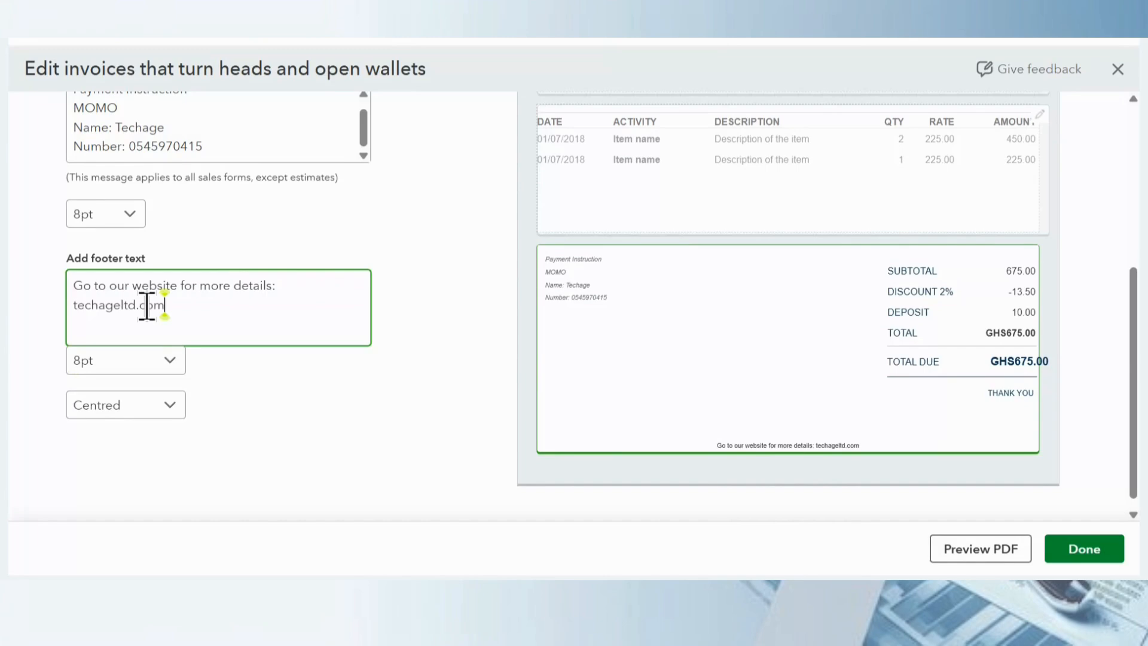
{"action": "left_click", "coordinate": [782, 417]}
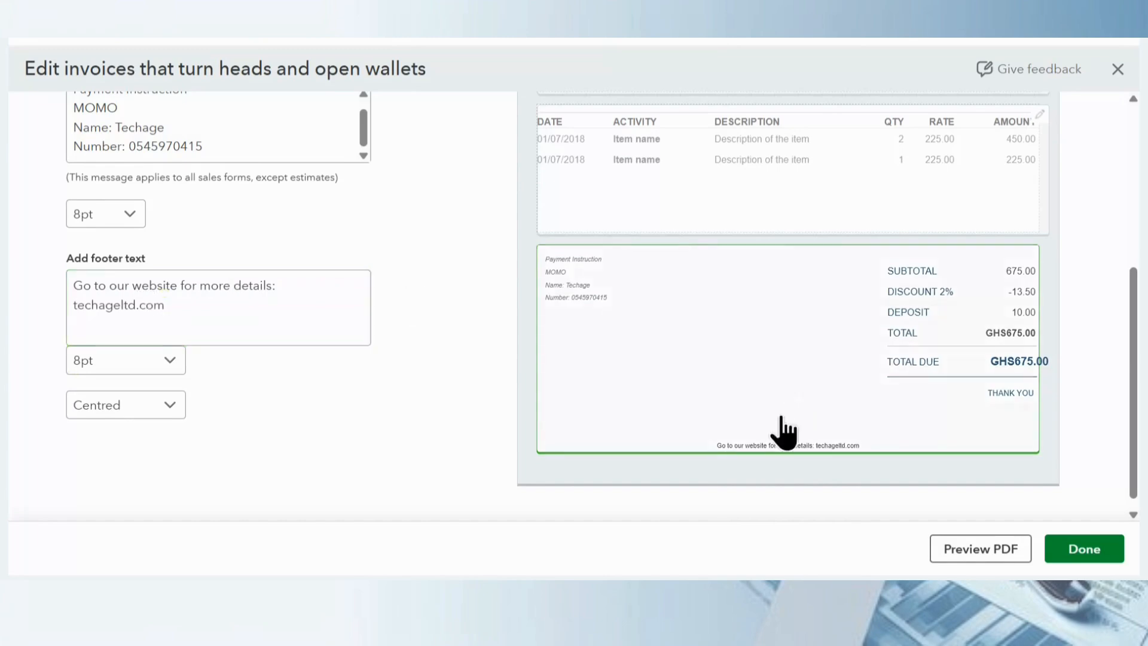
Step: Open the invoice template's email settings and review how the invoice email looks
{"action": "scroll", "coordinate": [873, 445], "scroll_direction": "up", "scroll_amount": 1}
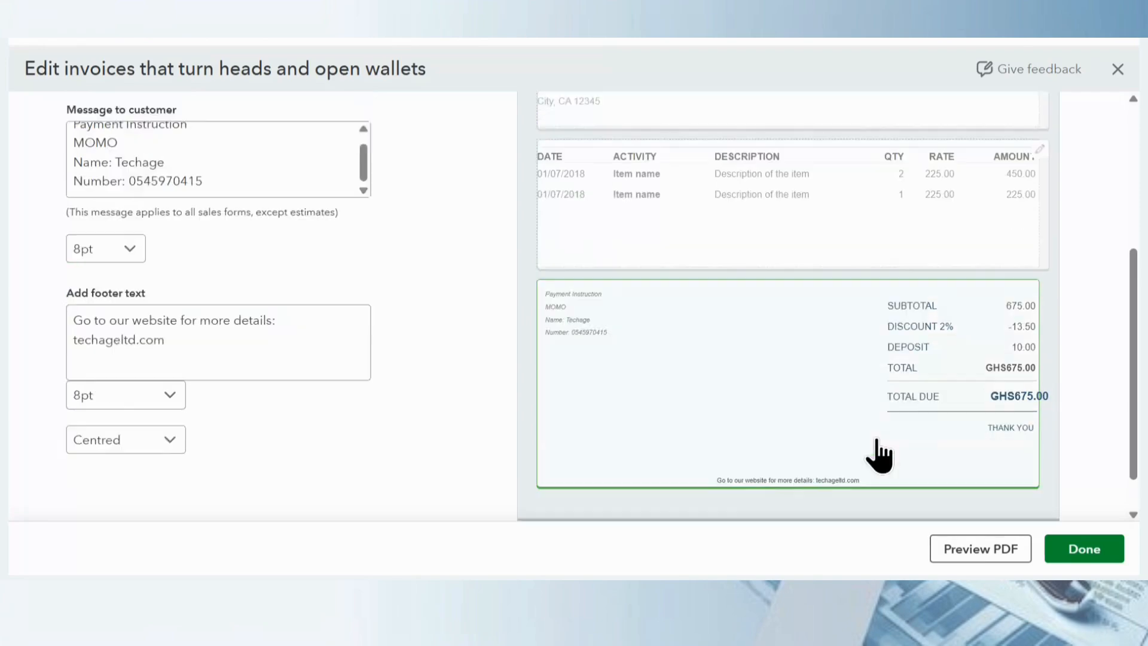
{"action": "scroll", "coordinate": [879, 457], "scroll_direction": "up", "scroll_amount": 4}
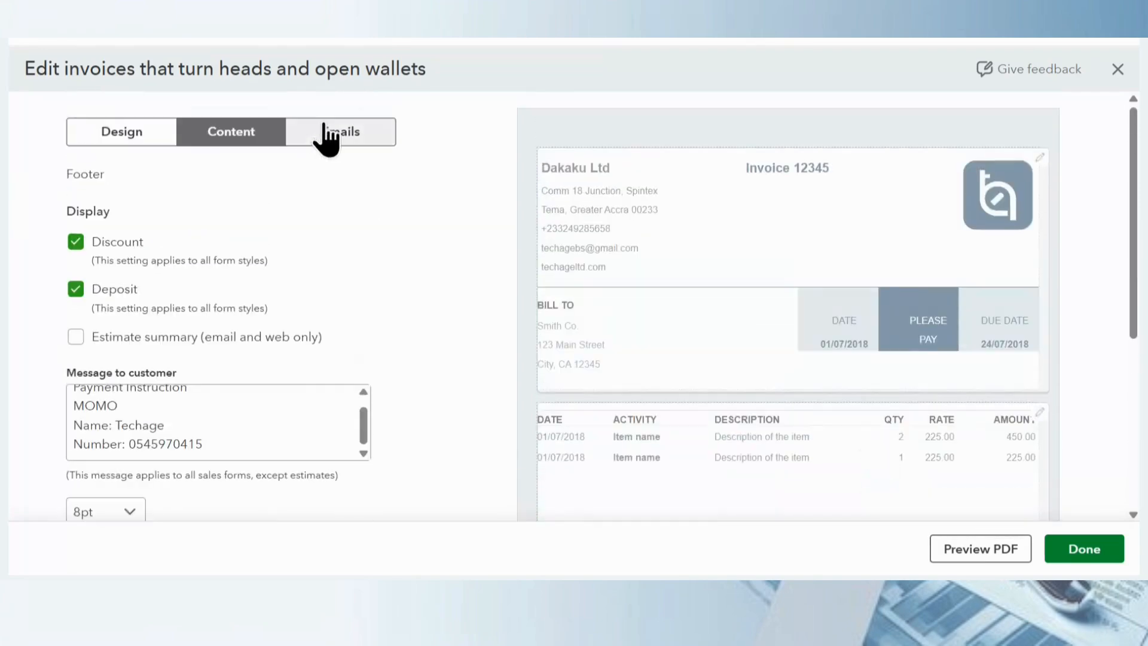
{"action": "left_click", "coordinate": [326, 135]}
{"action": "scroll", "coordinate": [658, 351], "scroll_direction": "down", "scroll_amount": 5}
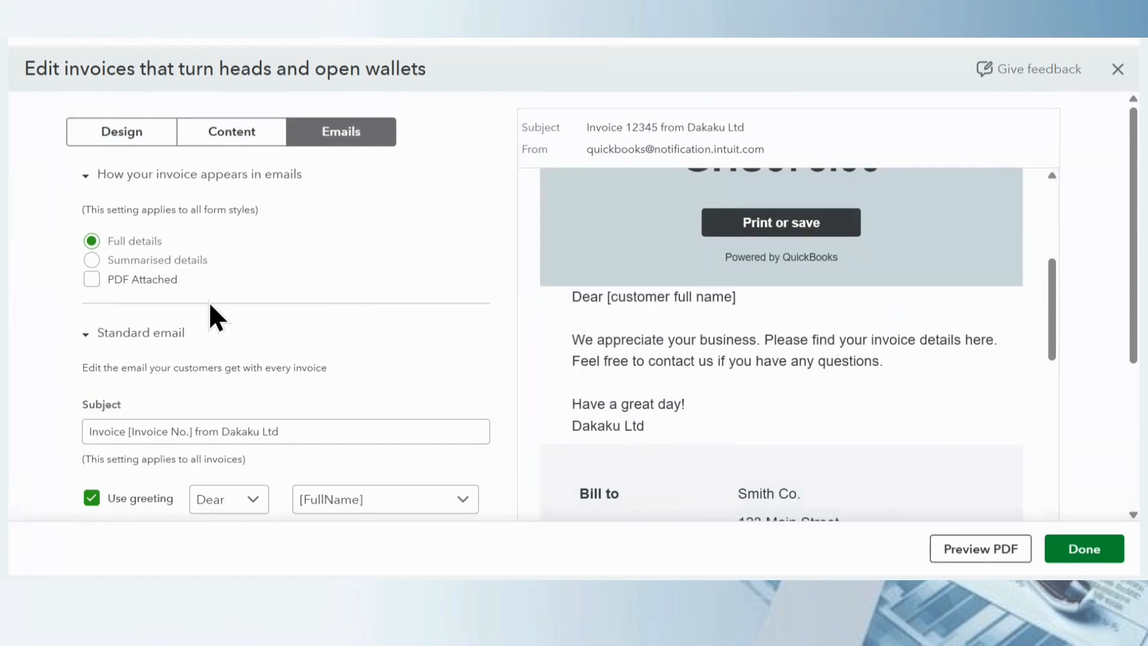
{"action": "scroll", "coordinate": [253, 358], "scroll_direction": "down", "scroll_amount": 4}
{"action": "scroll", "coordinate": [455, 329], "scroll_direction": "up", "scroll_amount": 4}
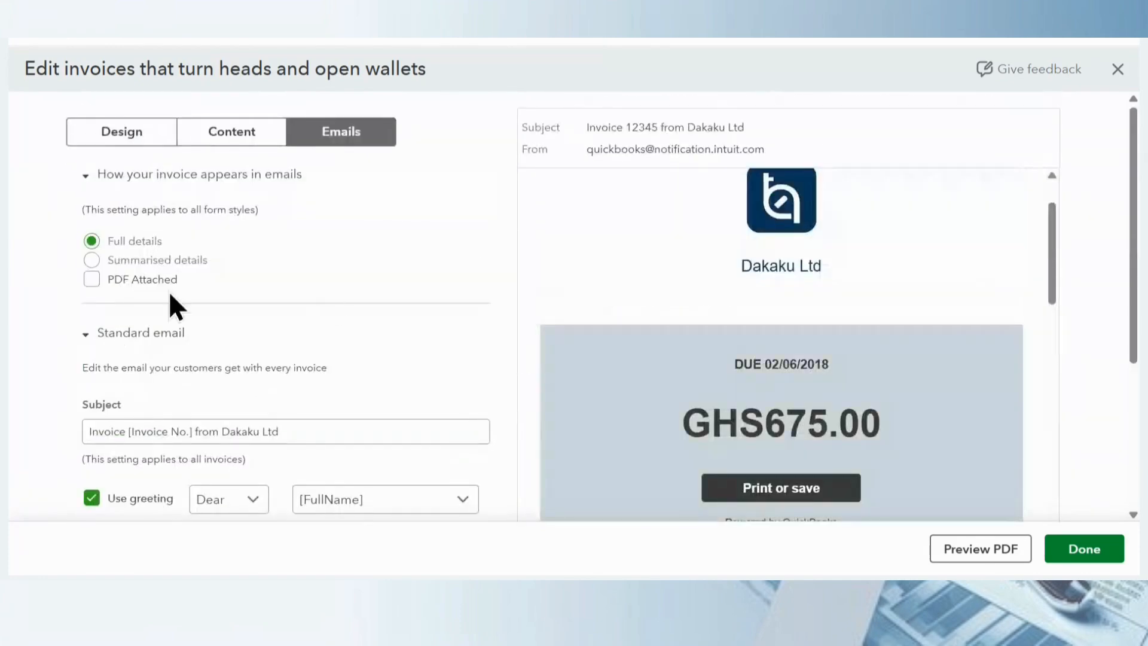
Step: Set emailed invoices to show full details with the PDF attached, and review the standard email's subject, greeting and message
{"action": "left_click", "coordinate": [171, 262]}
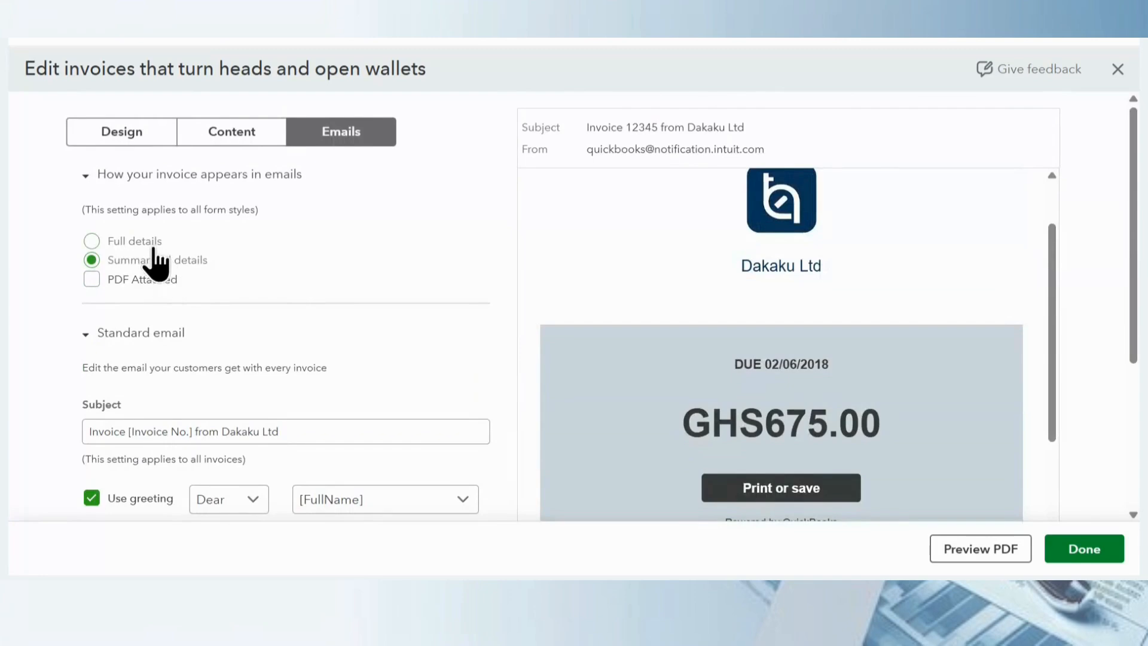
{"action": "left_click", "coordinate": [151, 242]}
{"action": "left_click", "coordinate": [151, 279]}
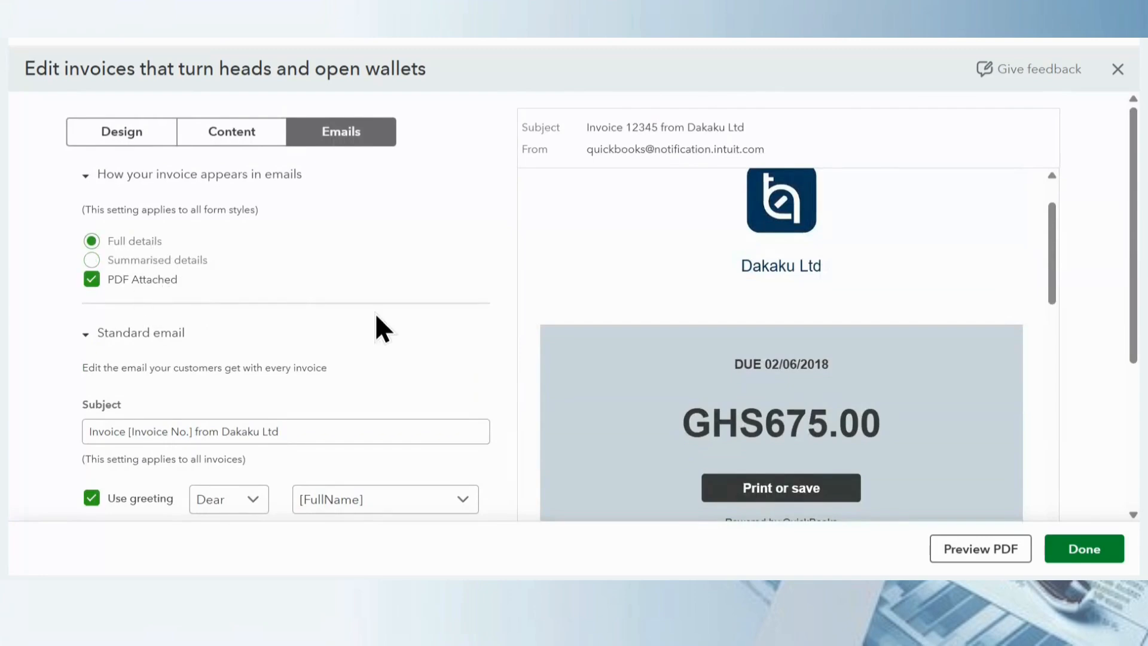
{"action": "scroll", "coordinate": [379, 327], "scroll_direction": "down", "scroll_amount": 4}
{"action": "scroll", "coordinate": [525, 313], "scroll_direction": "up", "scroll_amount": 4}
{"action": "scroll", "coordinate": [144, 299], "scroll_direction": "down", "scroll_amount": 4}
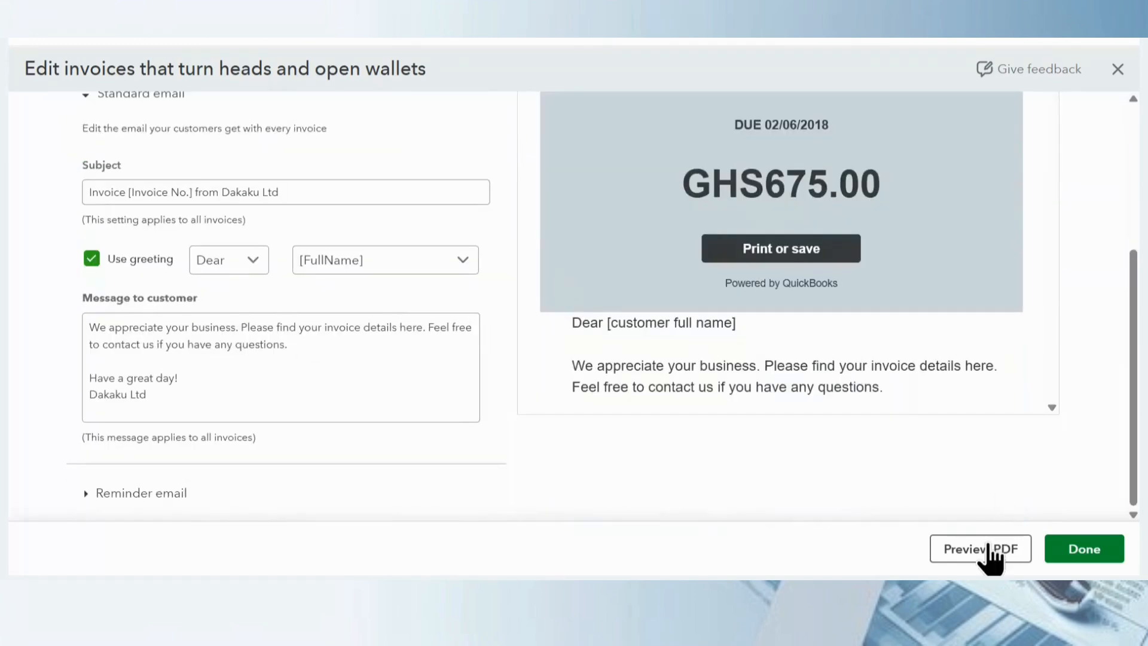
Step: Preview the customised invoice template as a PDF and save the template
{"action": "left_click", "coordinate": [973, 550]}
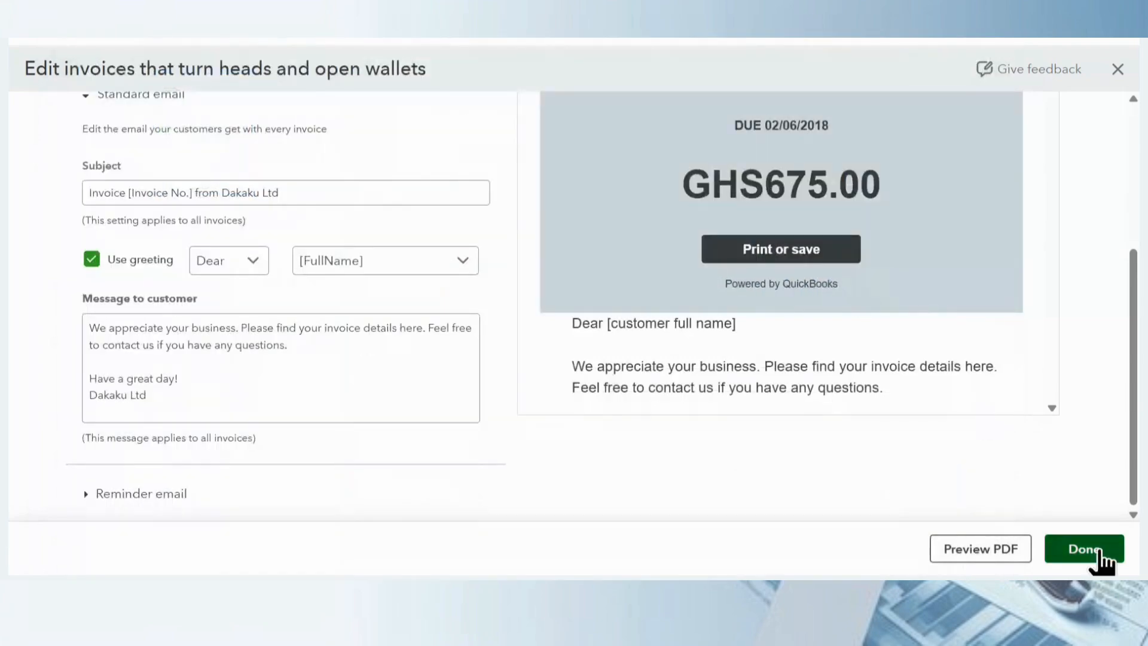
{"action": "left_click", "coordinate": [1086, 550]}
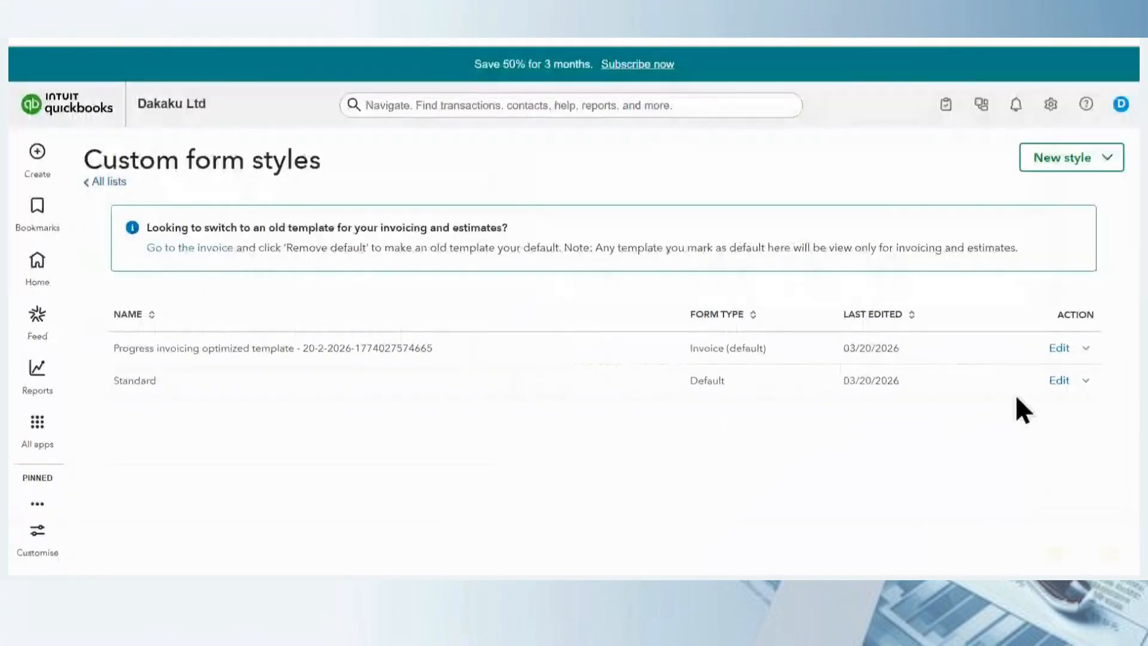
Step: Preview the Standard form style as a PDF, open it to examine its invoice design, and close it without changes
{"action": "left_click", "coordinate": [1085, 381]}
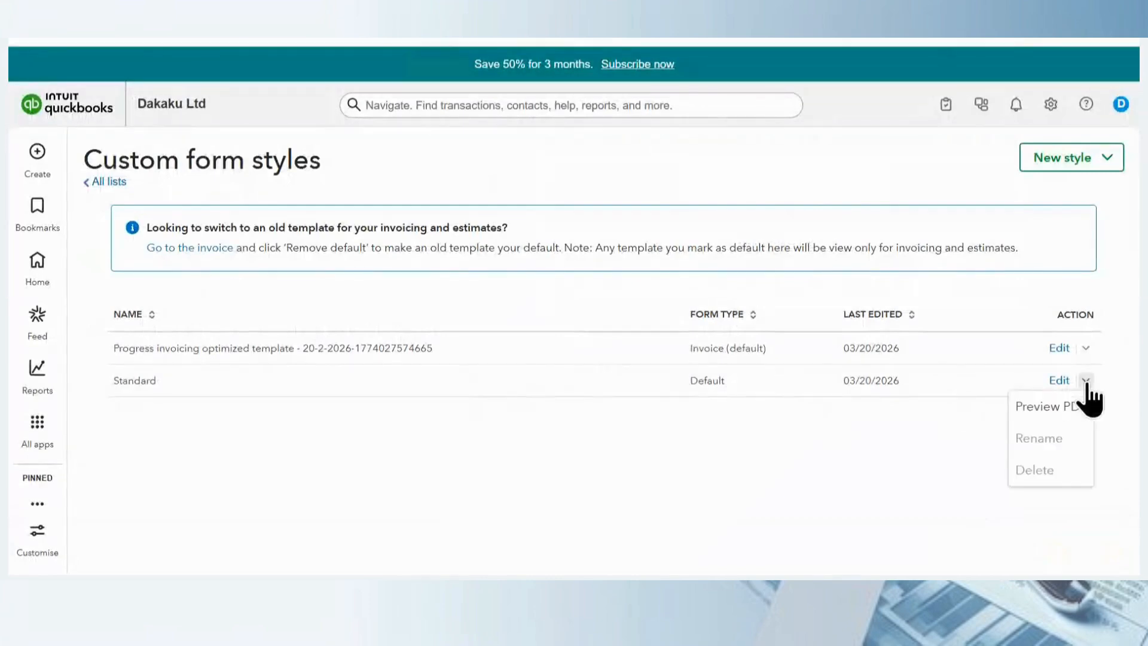
{"action": "left_click", "coordinate": [1046, 413]}
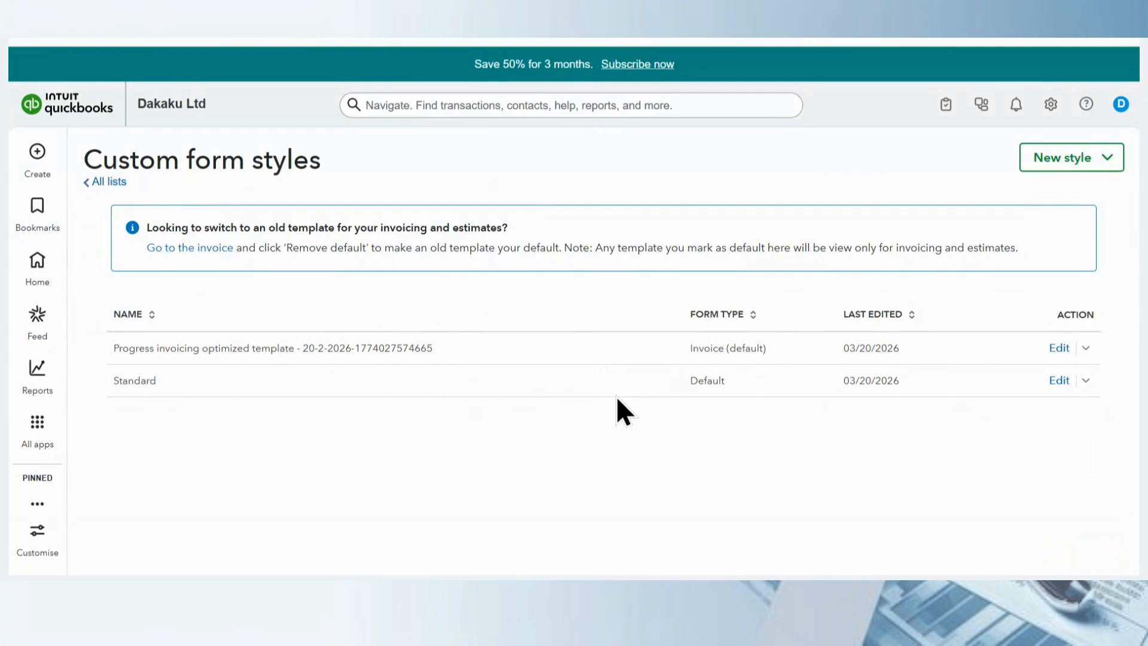
{"action": "left_click", "coordinate": [1059, 381]}
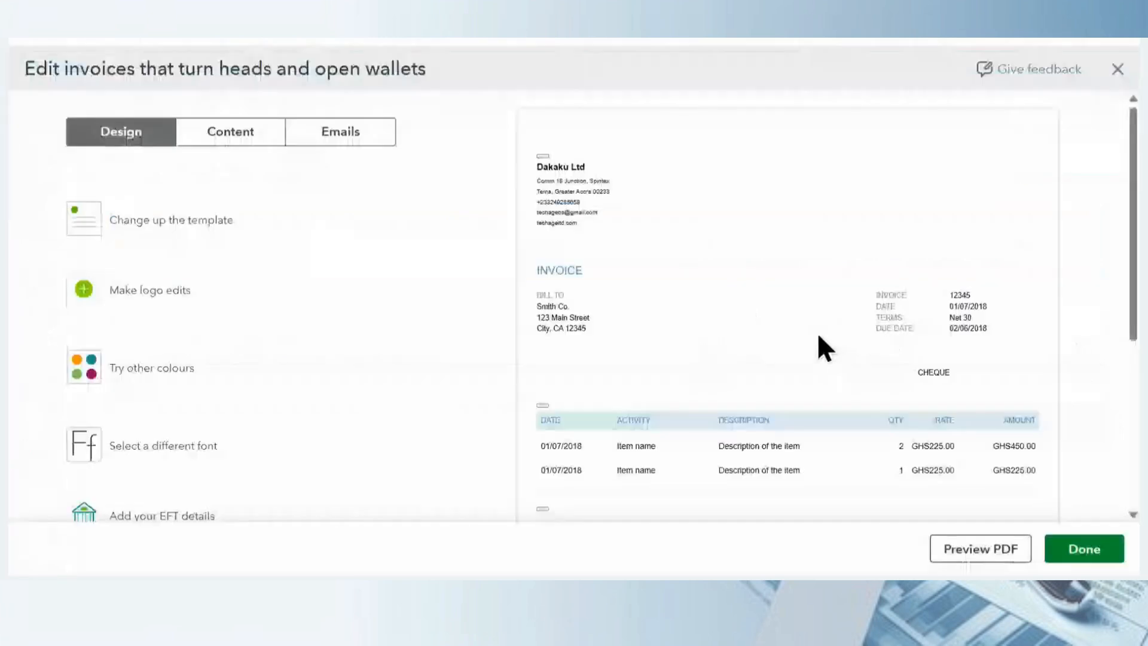
{"action": "scroll", "coordinate": [818, 337], "scroll_direction": "down", "scroll_amount": 2}
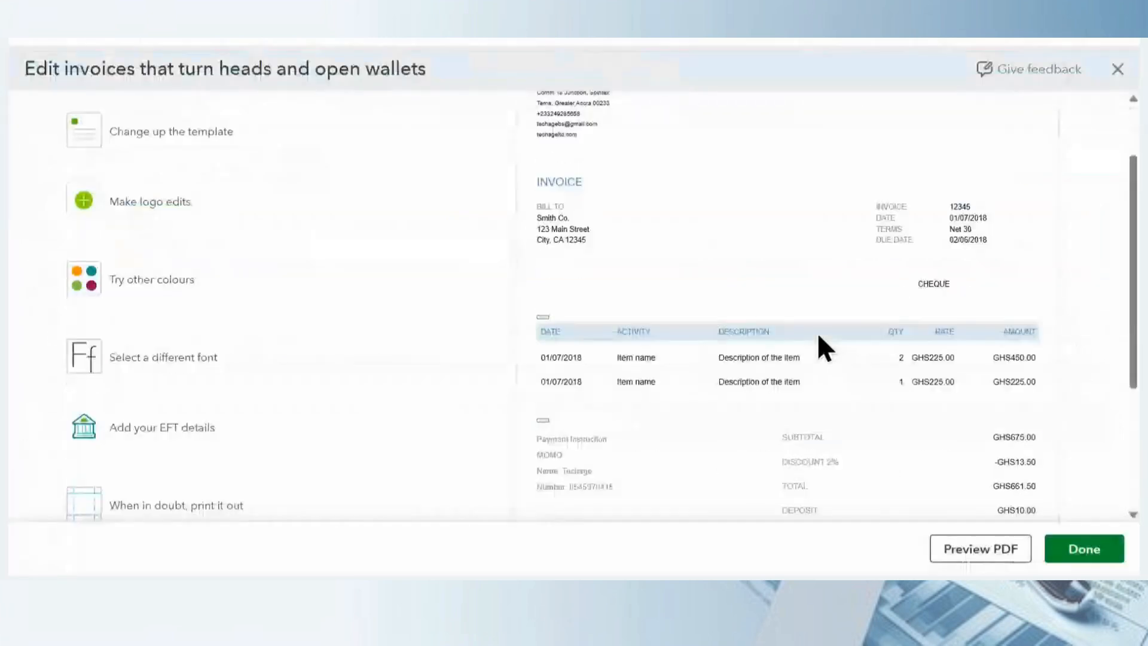
{"action": "scroll", "coordinate": [819, 336], "scroll_direction": "up", "scroll_amount": 2}
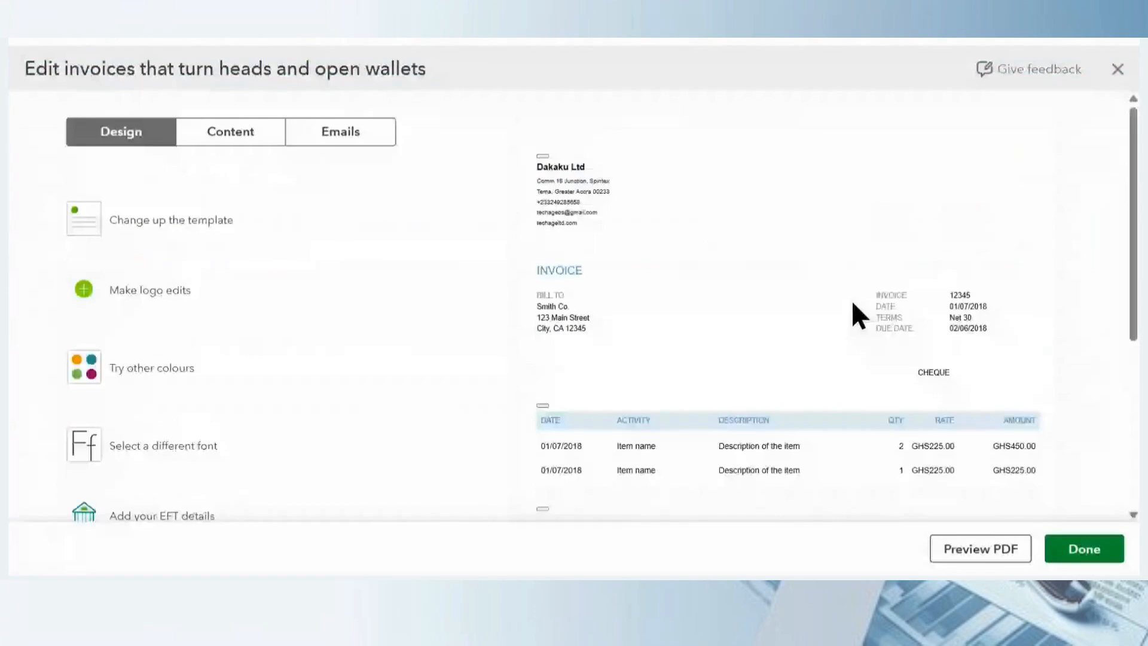
{"action": "key", "text": "Escape"}
{"action": "left_click", "coordinate": [534, 342]}
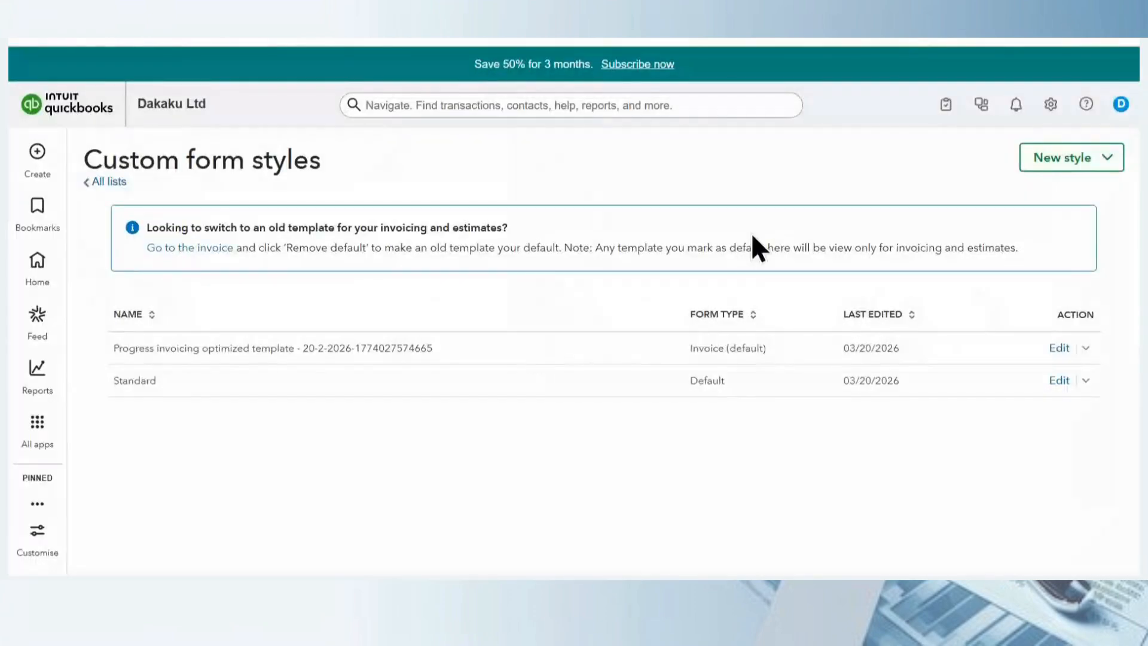
Step: Open the company's chart of accounts and collapse the side navigation to widen the list
{"action": "left_click", "coordinate": [1050, 104]}
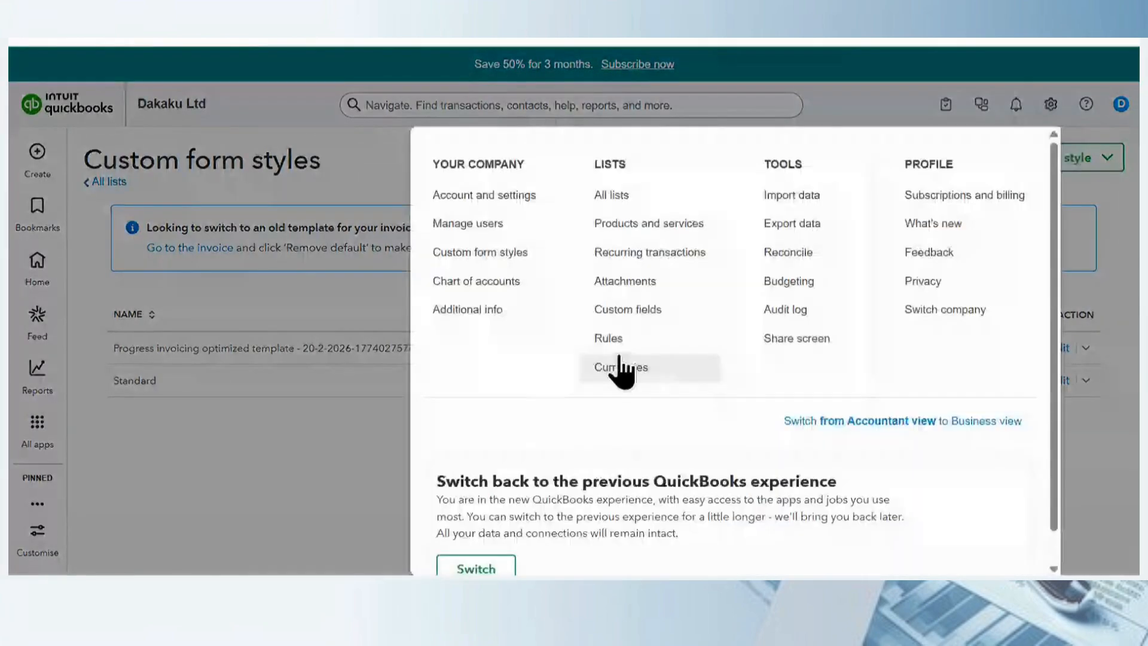
{"action": "left_click", "coordinate": [470, 292]}
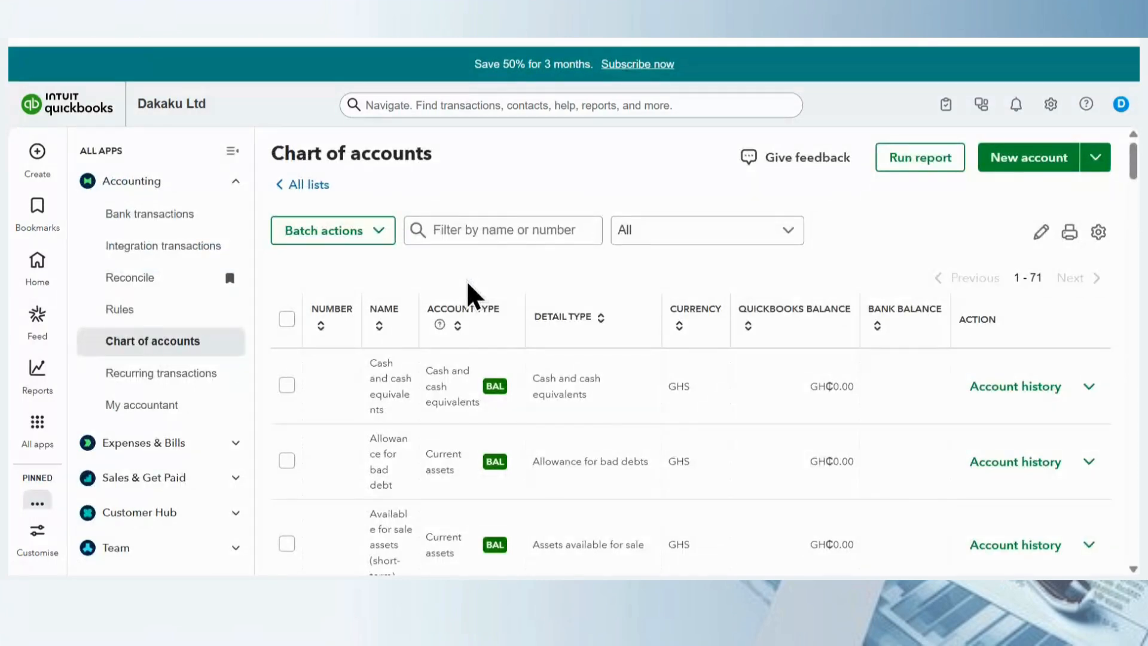
{"action": "left_click", "coordinate": [232, 151]}
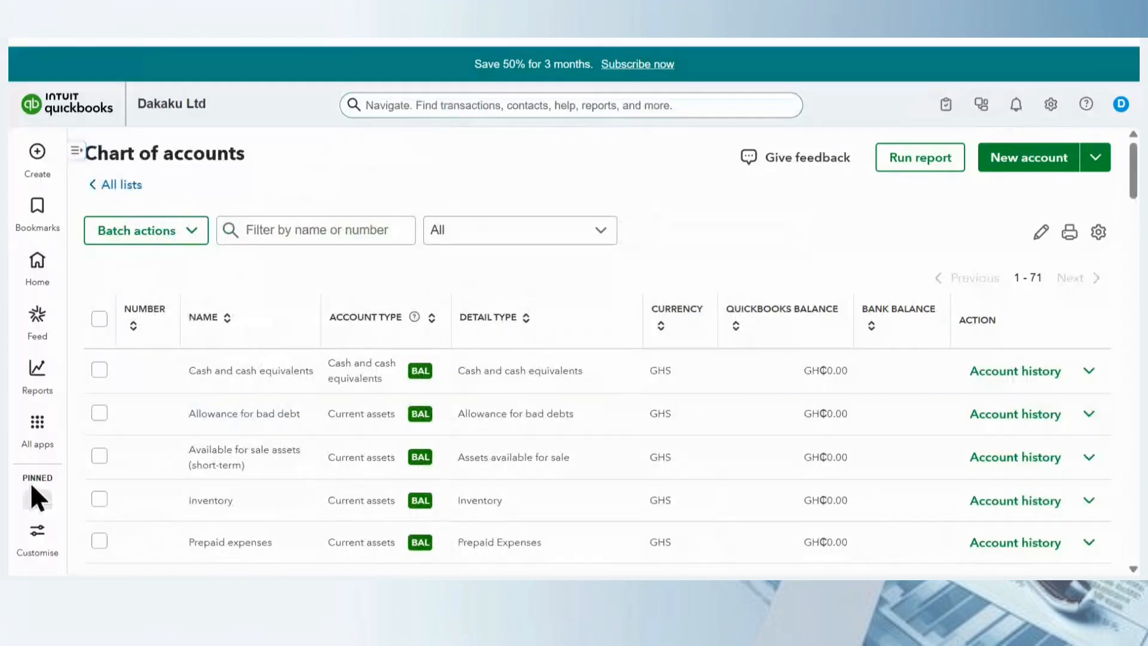
{"action": "mouse_move", "coordinate": [27, 445]}
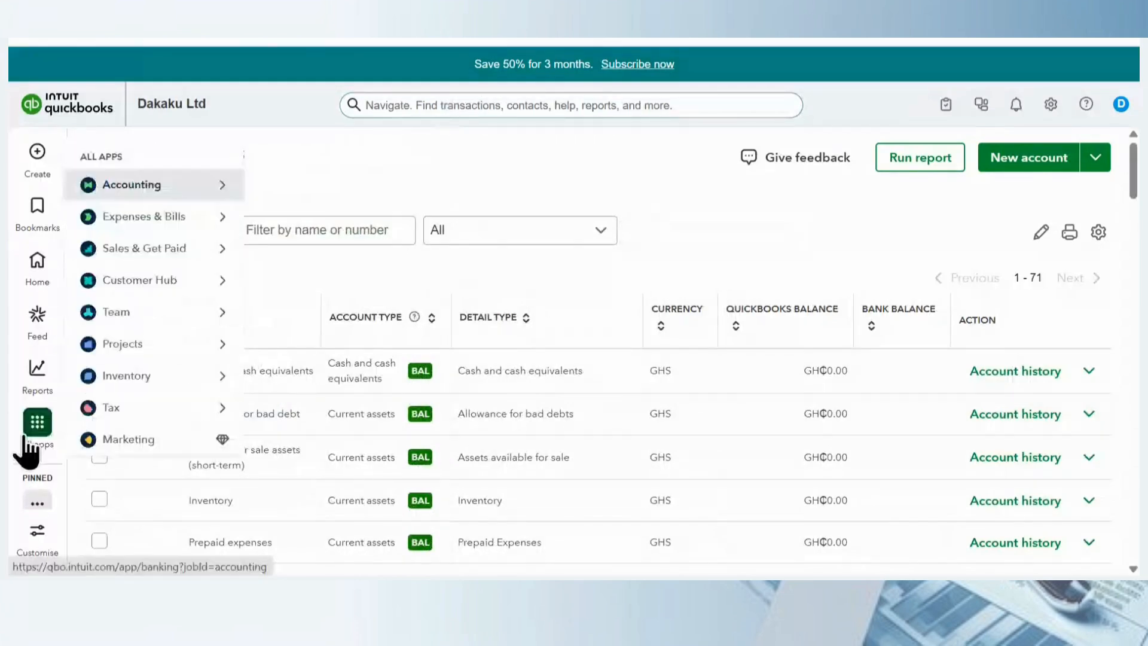
{"action": "left_click", "coordinate": [293, 310]}
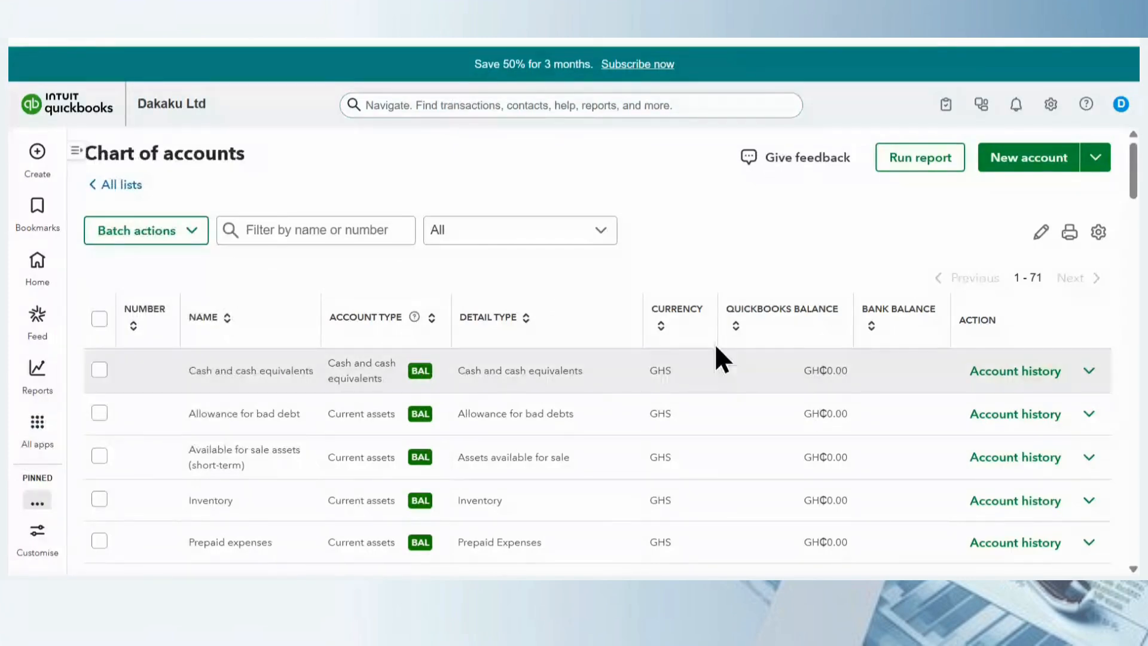
{"action": "left_click", "coordinate": [1052, 104]}
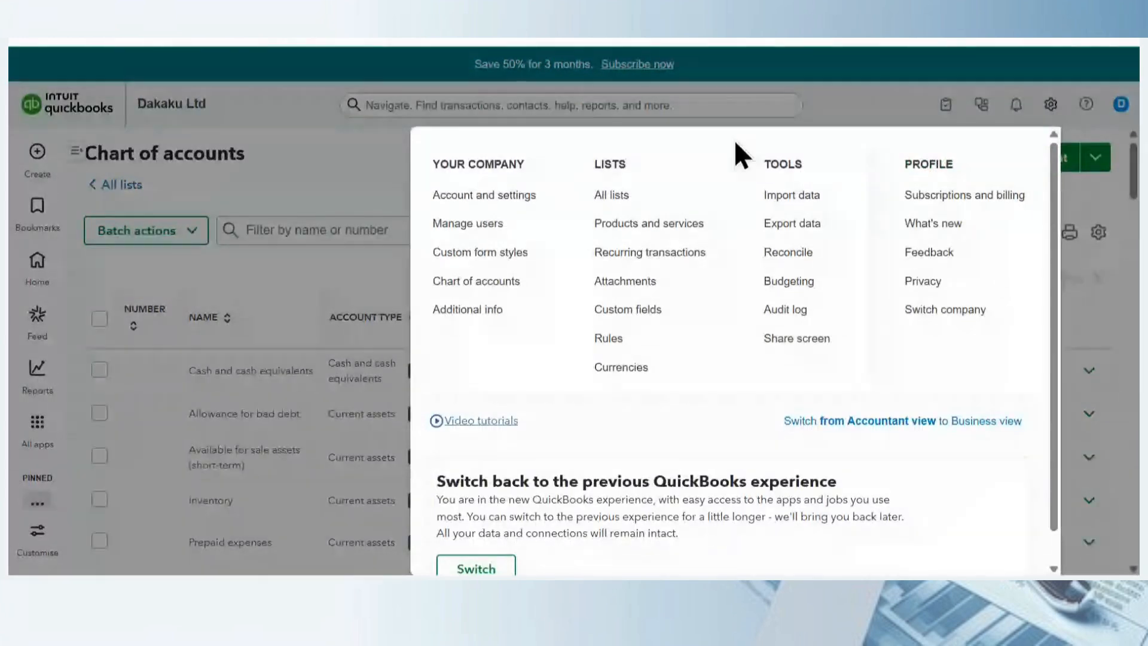
{"action": "left_click", "coordinate": [469, 277]}
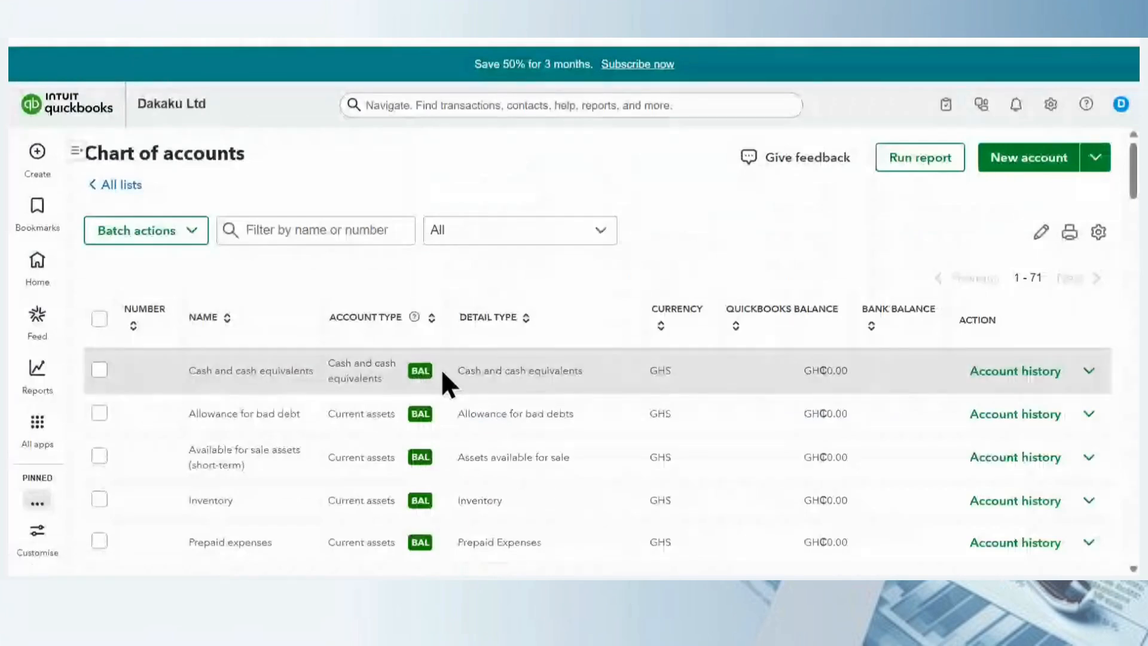
Step: Examine the default accounts in the chart of accounts, including their account types, detail types and the available history or report actions
{"action": "scroll", "coordinate": [443, 373], "scroll_direction": "down", "scroll_amount": 1}
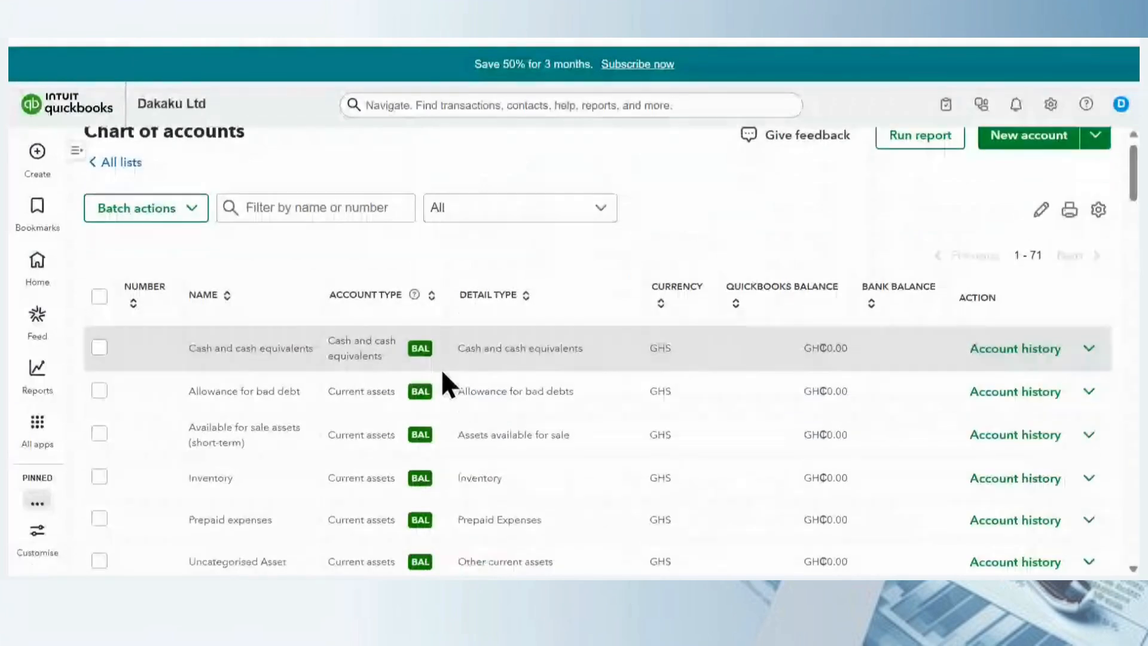
{"action": "scroll", "coordinate": [442, 373], "scroll_direction": "down", "scroll_amount": 3}
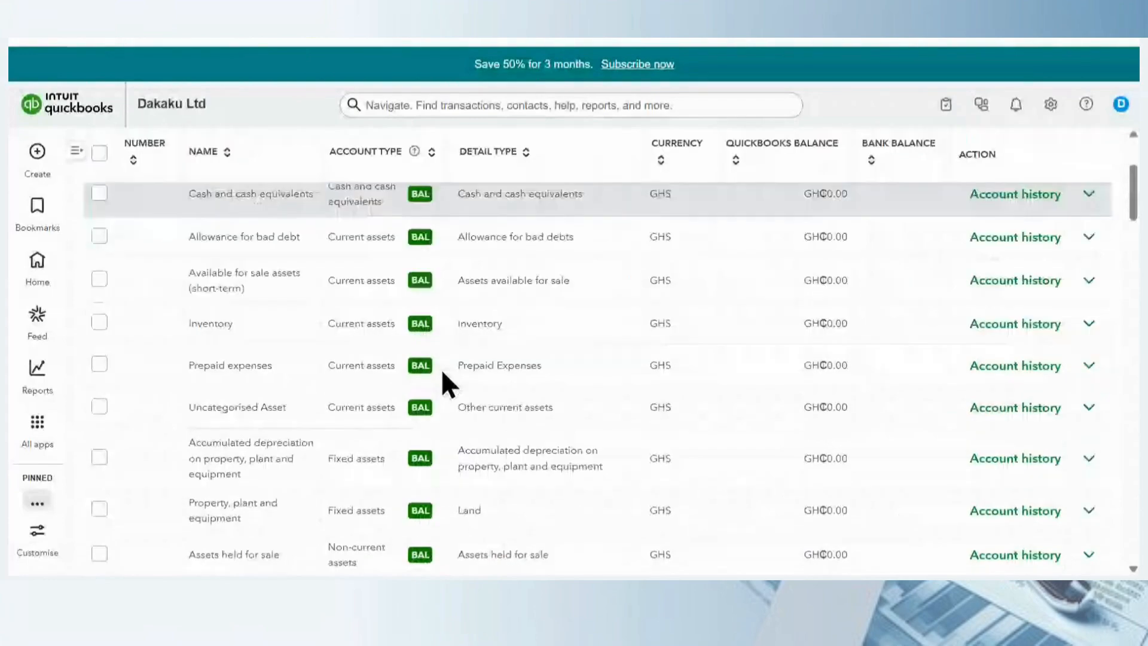
{"action": "scroll", "coordinate": [442, 372], "scroll_direction": "up", "scroll_amount": 2}
{"action": "scroll", "coordinate": [443, 383], "scroll_direction": "up", "scroll_amount": 2}
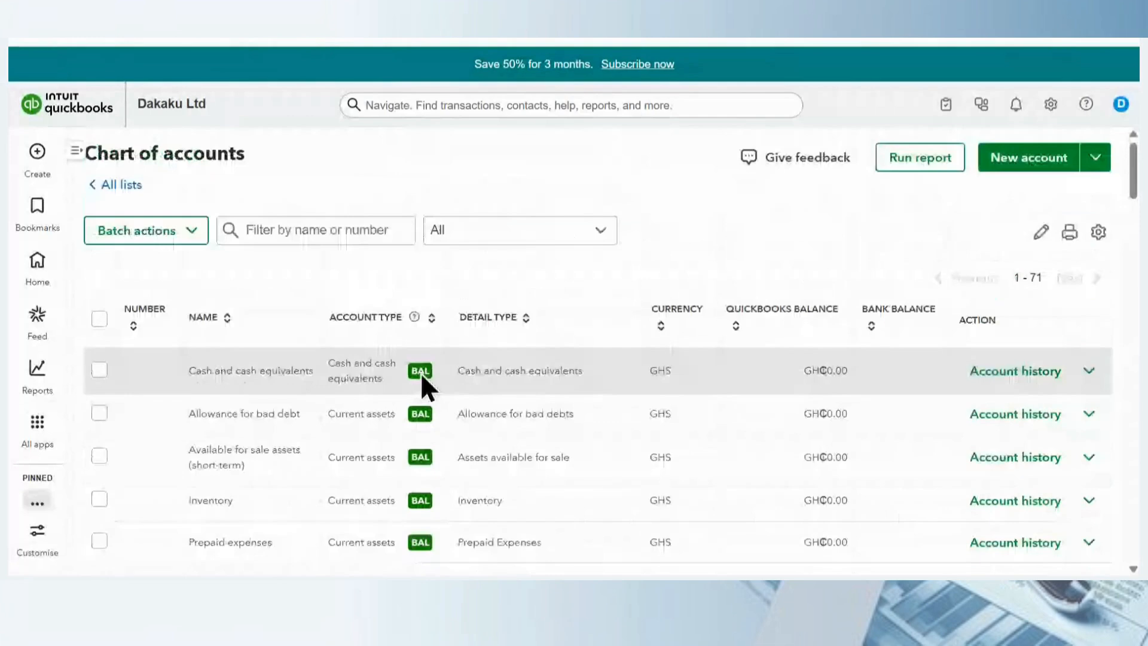
{"action": "scroll", "coordinate": [421, 372], "scroll_direction": "down", "scroll_amount": 5}
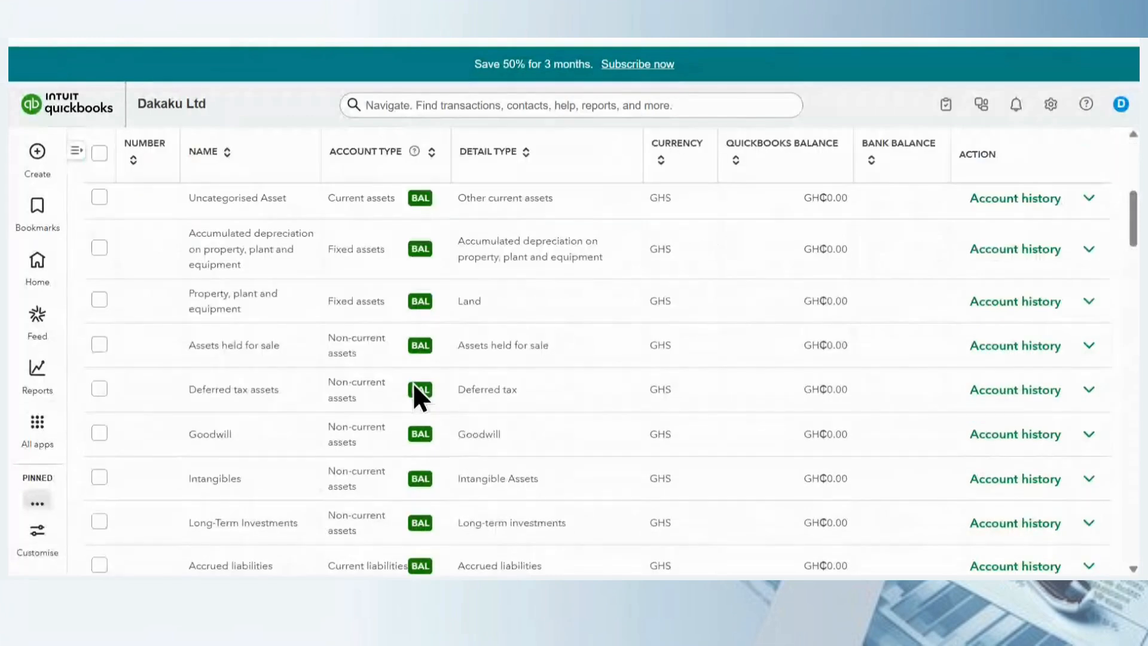
{"action": "scroll", "coordinate": [423, 395], "scroll_direction": "down", "scroll_amount": 10}
{"action": "scroll", "coordinate": [424, 397], "scroll_direction": "up", "scroll_amount": 5}
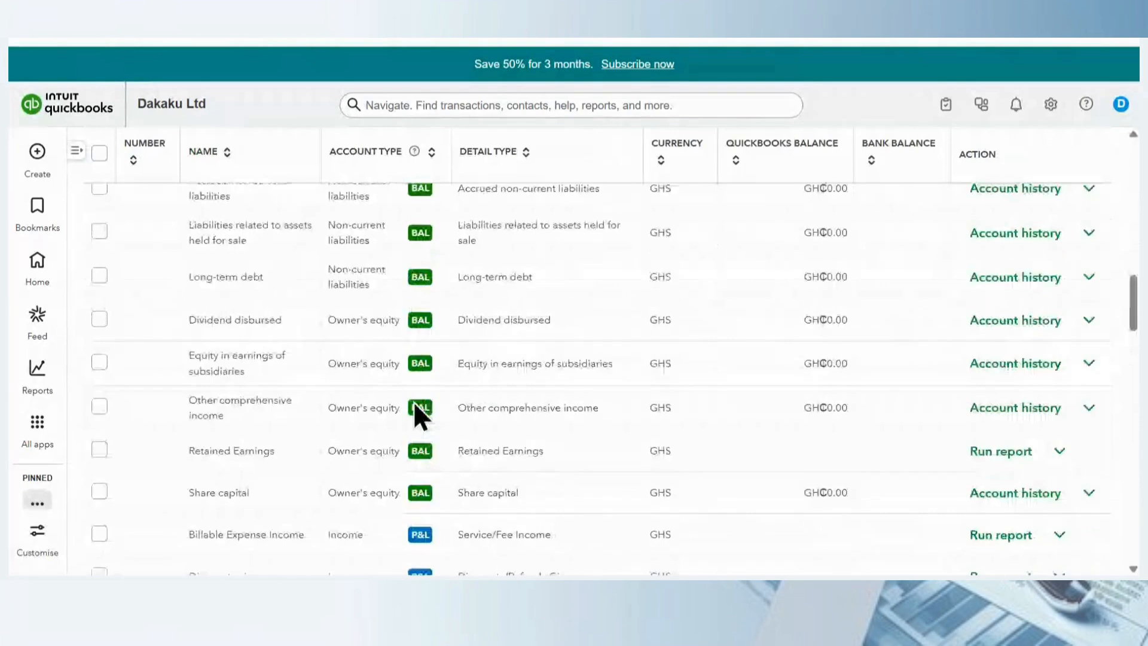
{"action": "scroll", "coordinate": [415, 403], "scroll_direction": "up", "scroll_amount": 5}
{"action": "scroll", "coordinate": [416, 414], "scroll_direction": "up", "scroll_amount": 5}
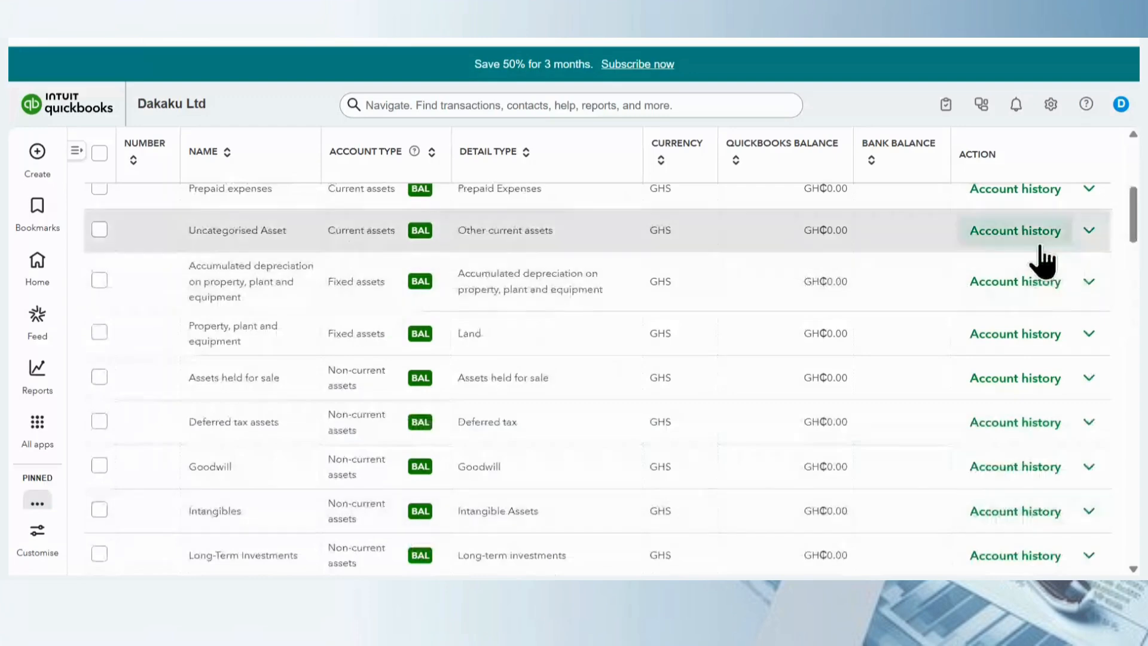
{"action": "scroll", "coordinate": [1044, 260], "scroll_direction": "down", "scroll_amount": 1}
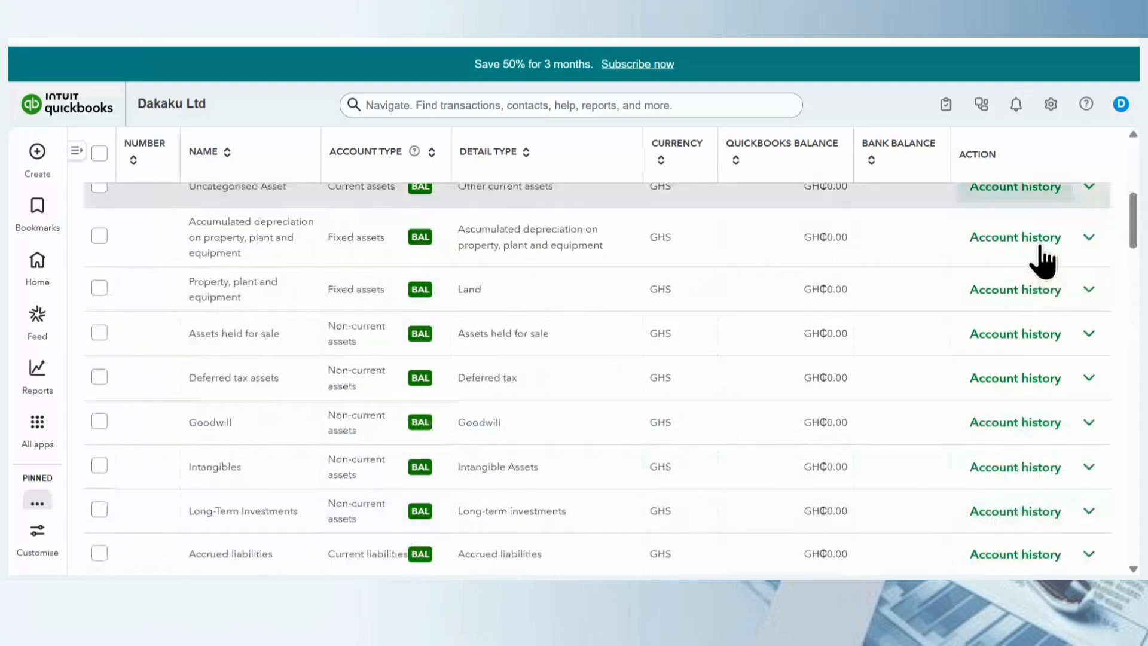
{"action": "scroll", "coordinate": [1016, 424], "scroll_direction": "down", "scroll_amount": 10}
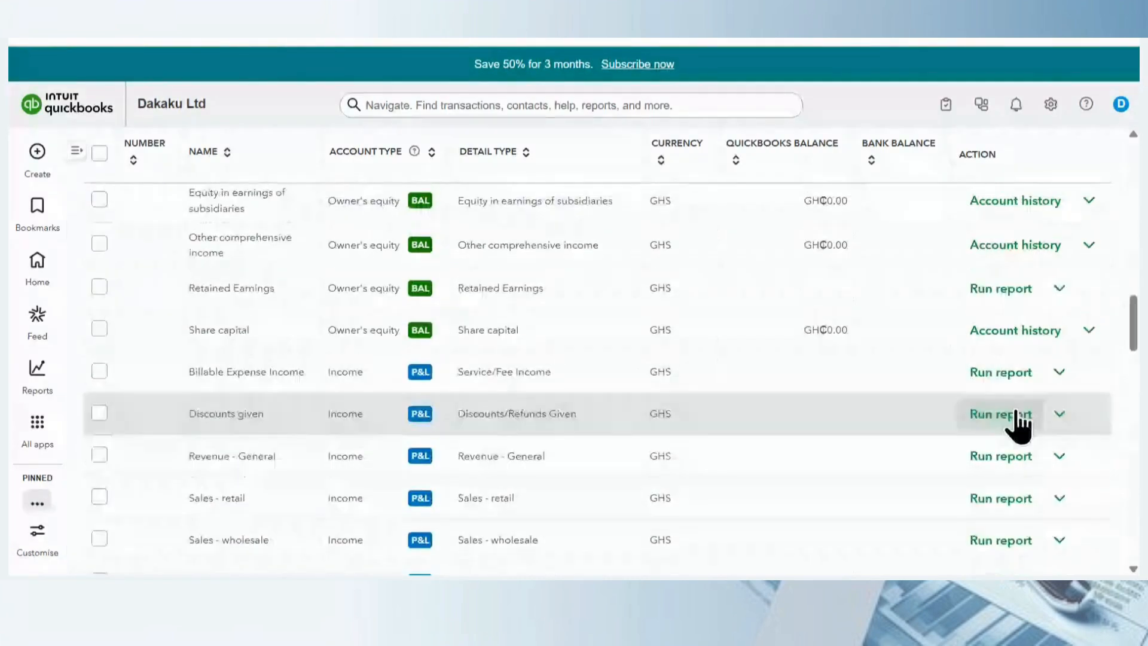
{"action": "scroll", "coordinate": [1016, 410], "scroll_direction": "up", "scroll_amount": 15}
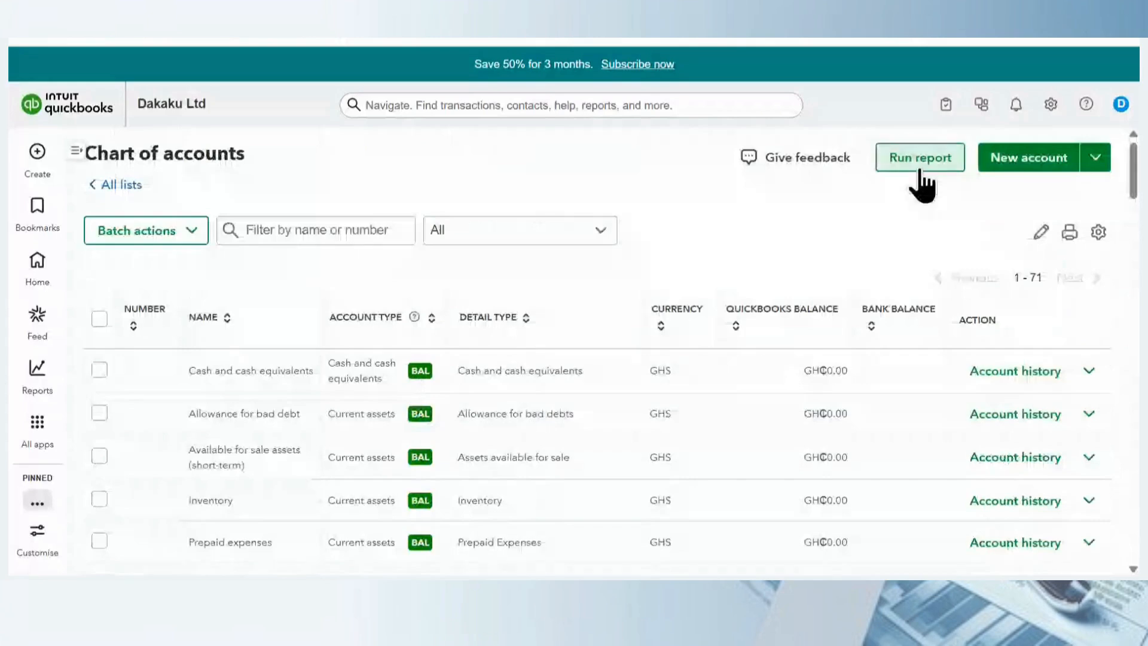
Step: Select all accounts, check which batch actions are available for them, and clear the selection
{"action": "left_click", "coordinate": [198, 229]}
{"action": "left_click", "coordinate": [766, 238]}
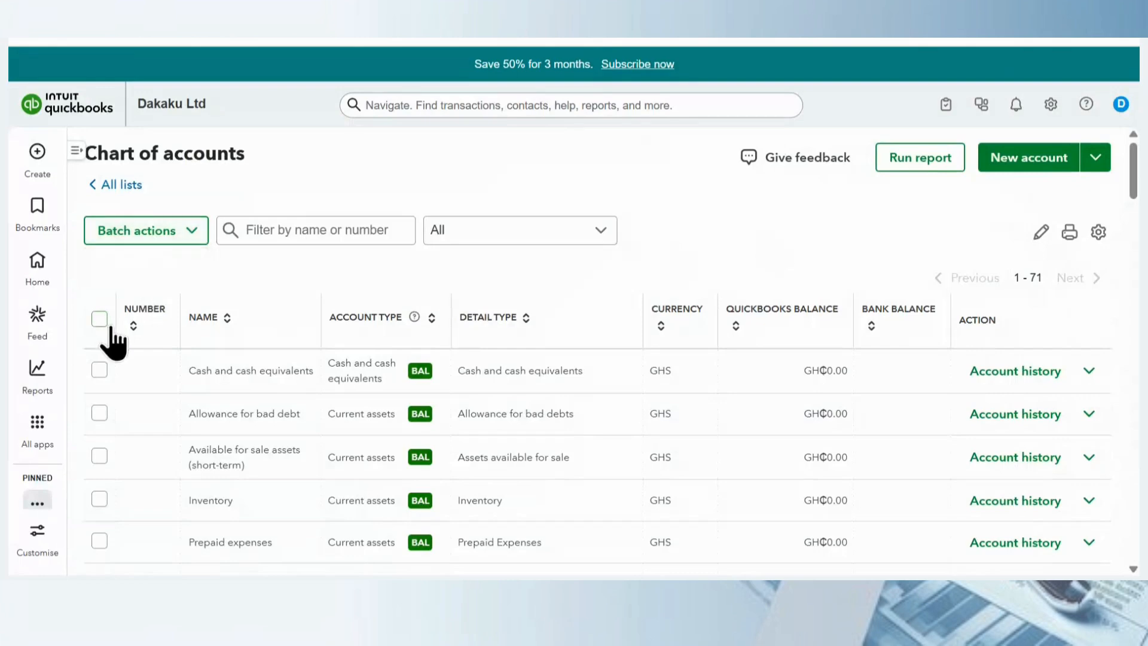
{"action": "left_click", "coordinate": [102, 320]}
{"action": "left_click", "coordinate": [172, 235]}
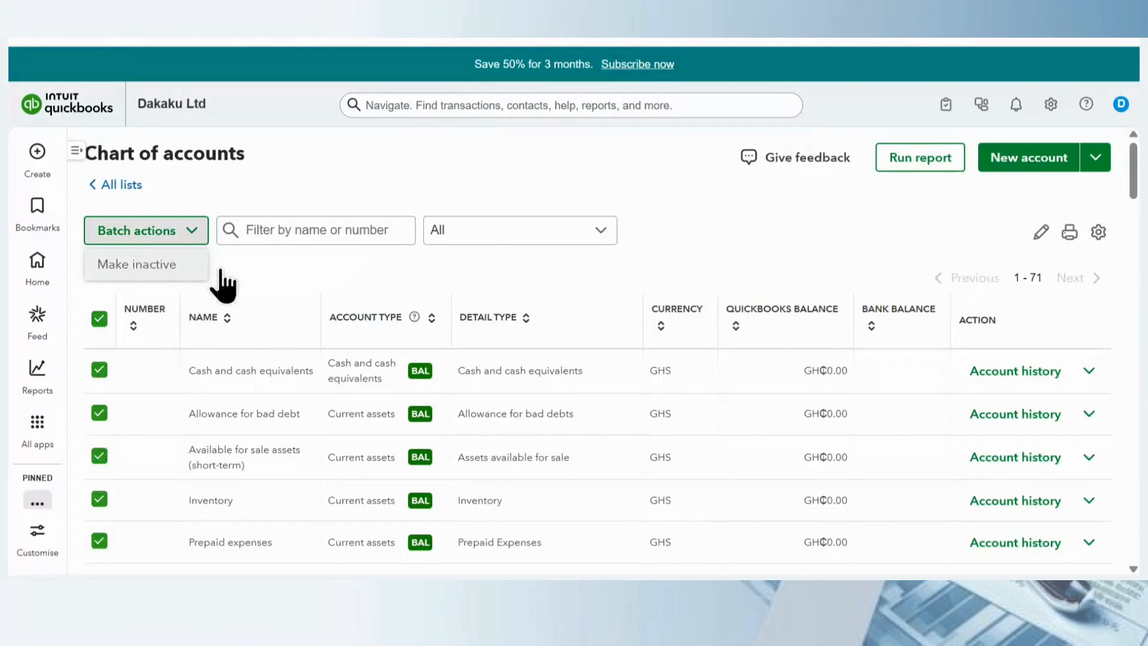
{"action": "left_click", "coordinate": [268, 269]}
{"action": "left_click", "coordinate": [101, 320]}
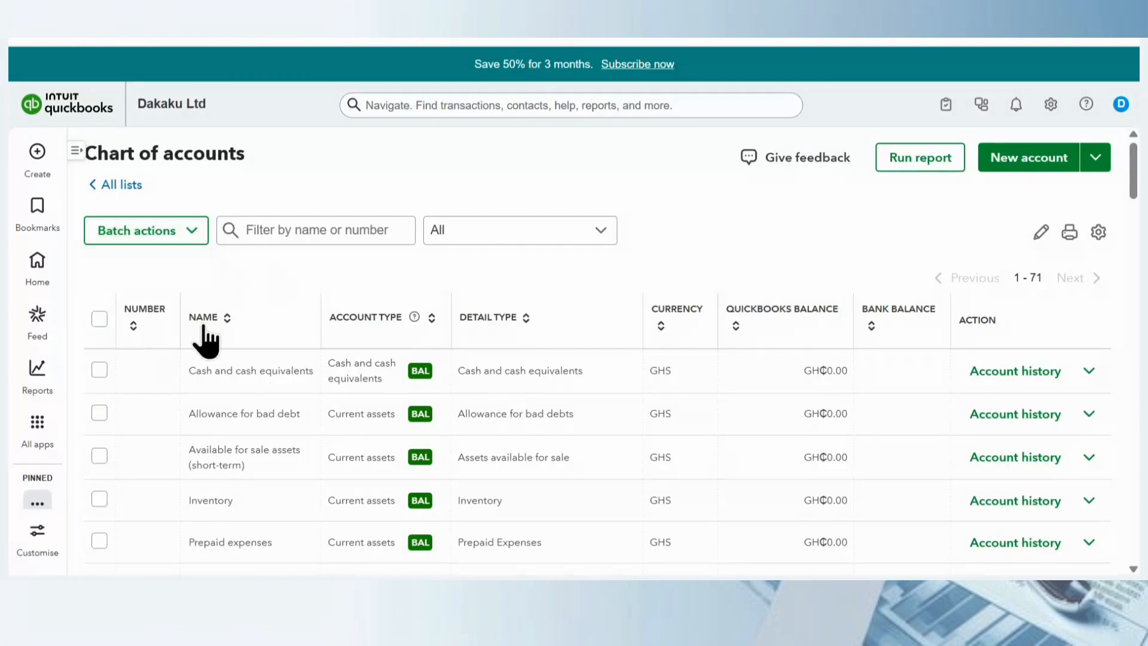
Step: Select the five accounts from Cash and cash equivalents to Prepaid expenses, and clear the whole selection again
{"action": "left_click", "coordinate": [99, 369]}
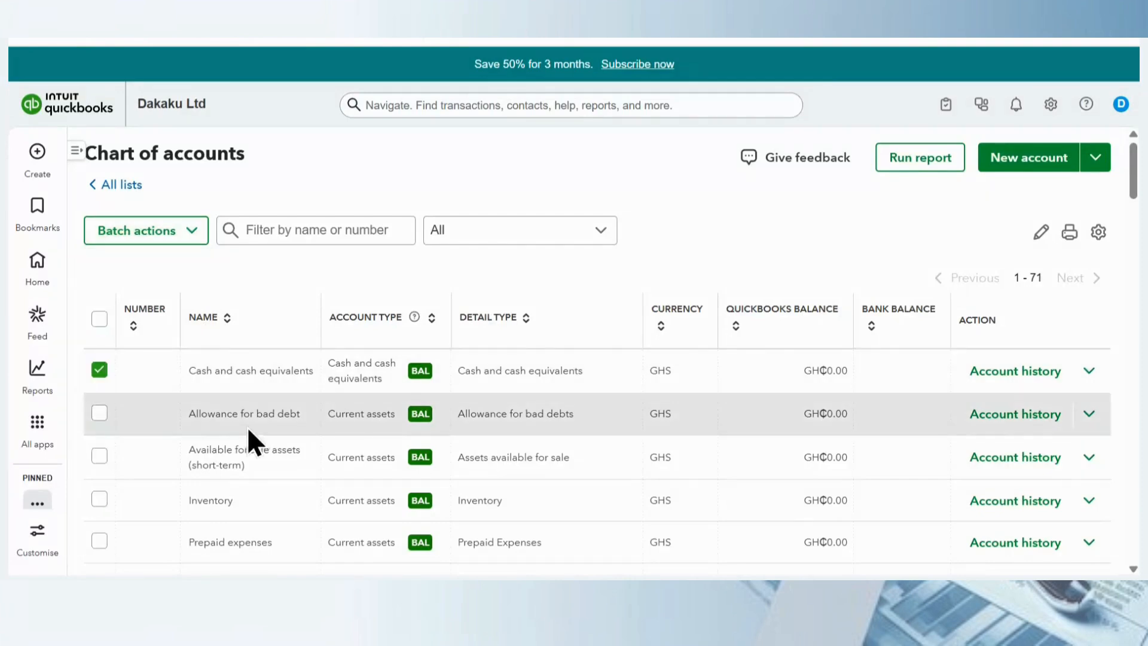
{"action": "left_click", "coordinate": [99, 540]}
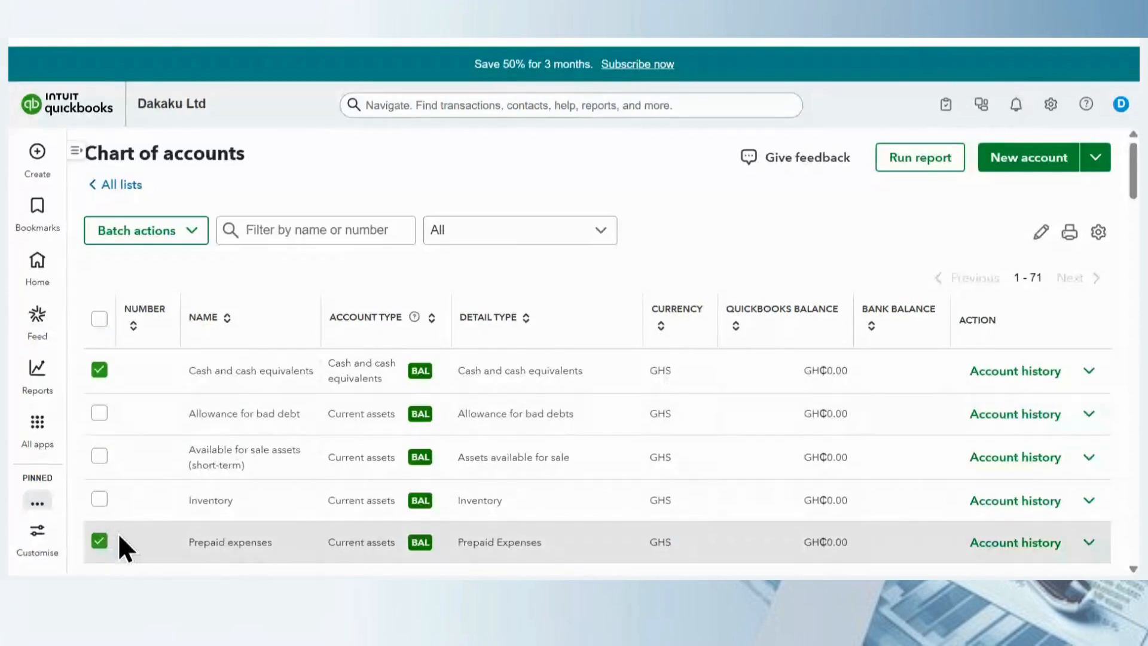
{"action": "left_click", "coordinate": [100, 500]}
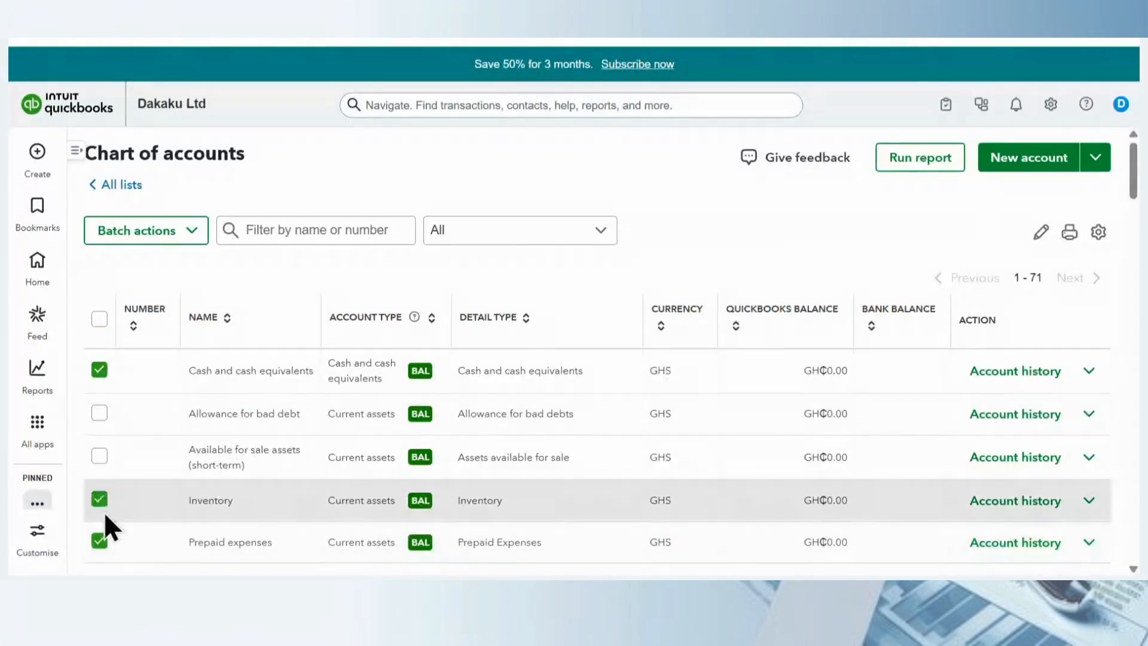
{"action": "left_click", "coordinate": [99, 458]}
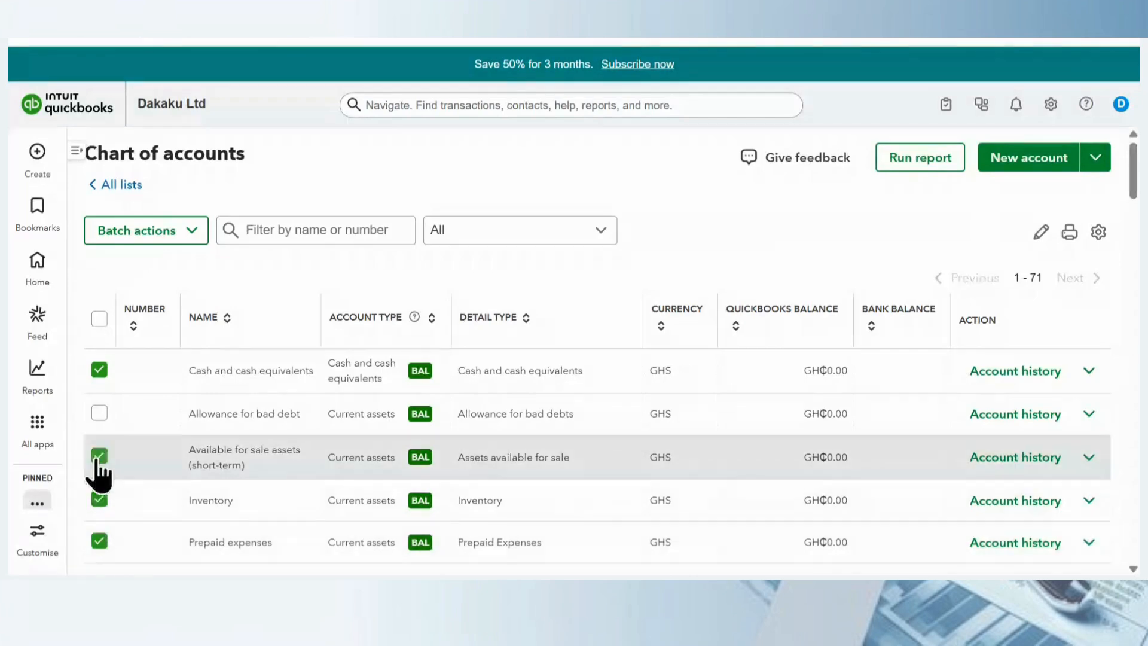
{"action": "left_click", "coordinate": [100, 414]}
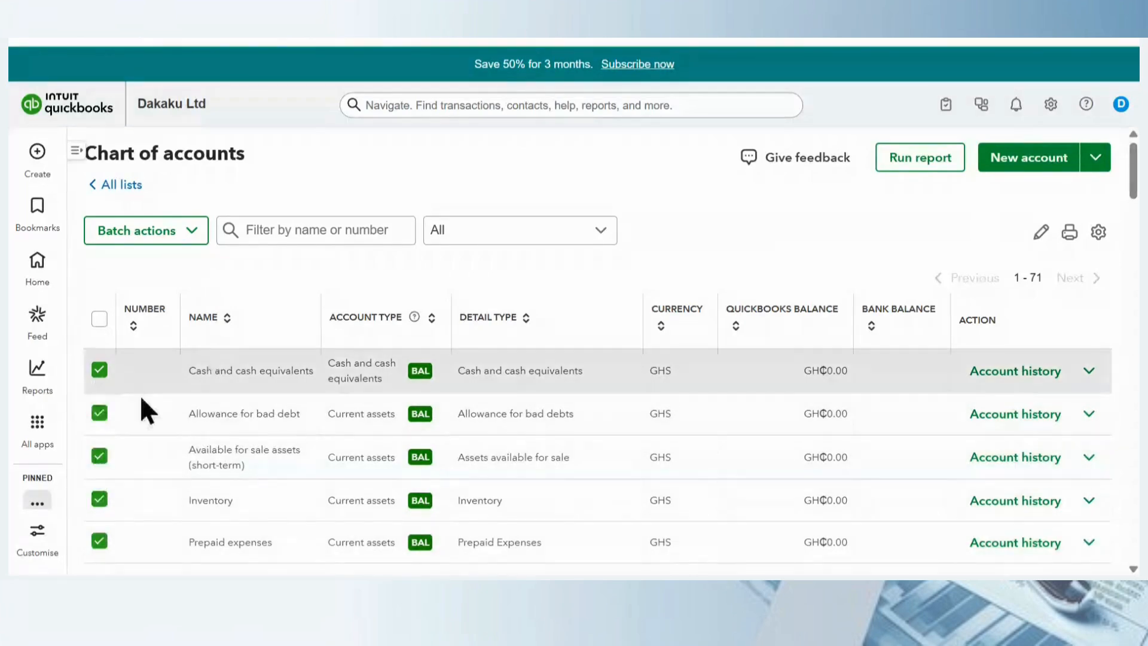
{"action": "scroll", "coordinate": [140, 395], "scroll_direction": "down", "scroll_amount": 2}
{"action": "scroll", "coordinate": [106, 389], "scroll_direction": "down", "scroll_amount": 1}
{"action": "scroll", "coordinate": [137, 359], "scroll_direction": "up", "scroll_amount": 2}
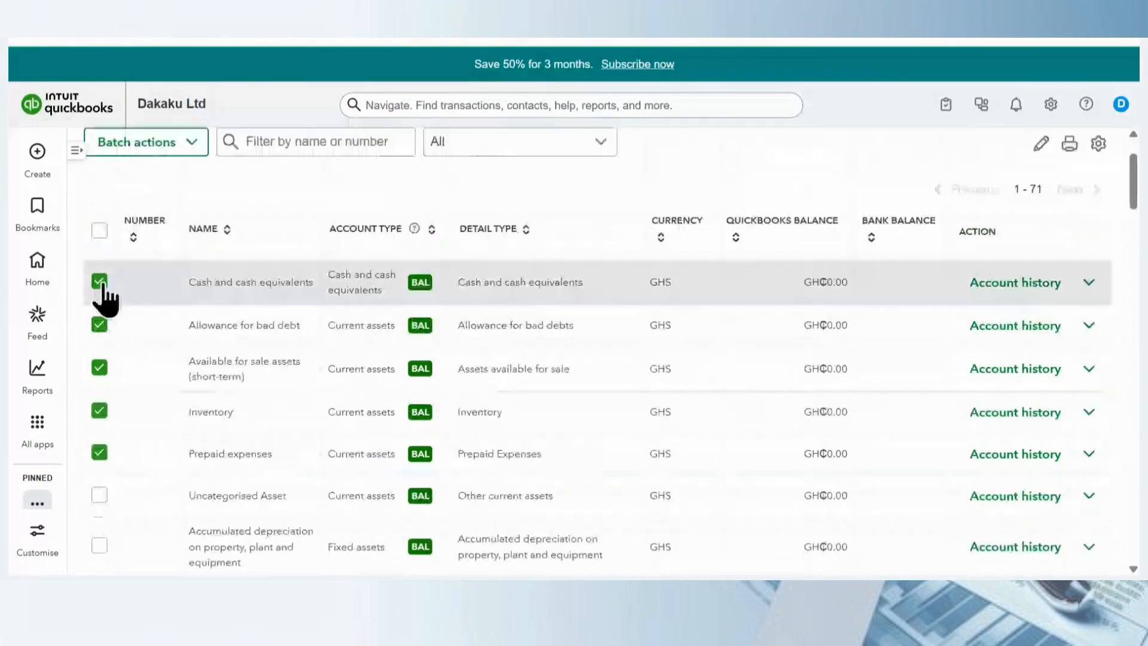
{"action": "left_click", "coordinate": [99, 231]}
{"action": "left_click", "coordinate": [99, 230]}
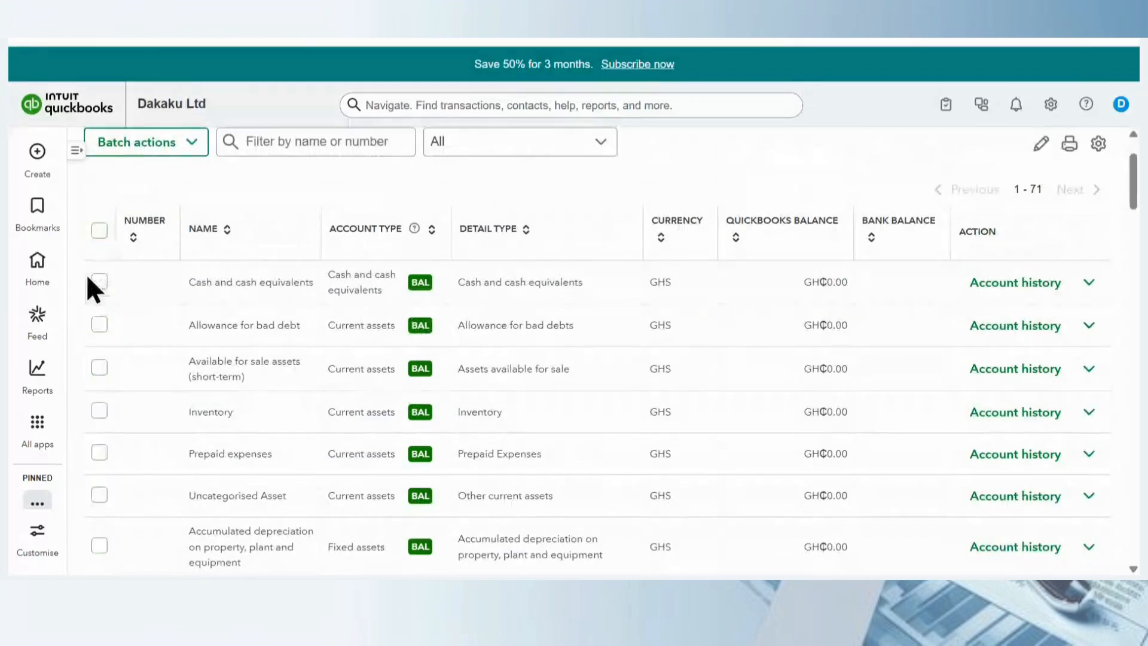
Step: Select the Cash and cash equivalents and Inventory accounts individually, and clear both selections again
{"action": "left_click", "coordinate": [99, 281]}
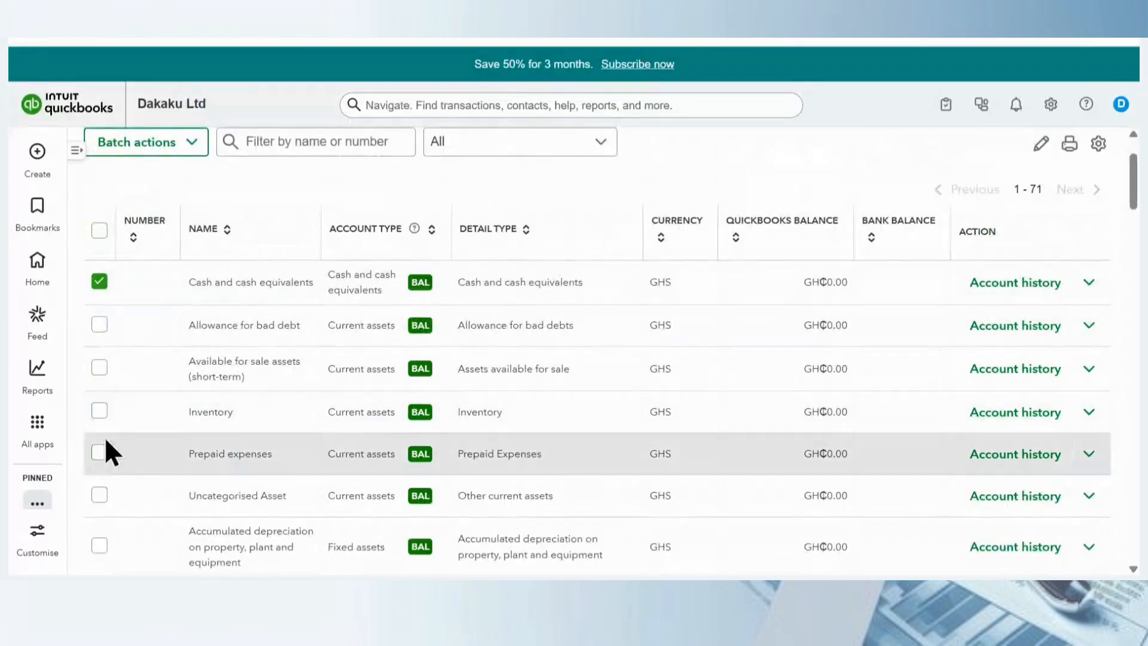
{"action": "left_click", "coordinate": [96, 412]}
{"action": "mouse_move", "coordinate": [64, 444]}
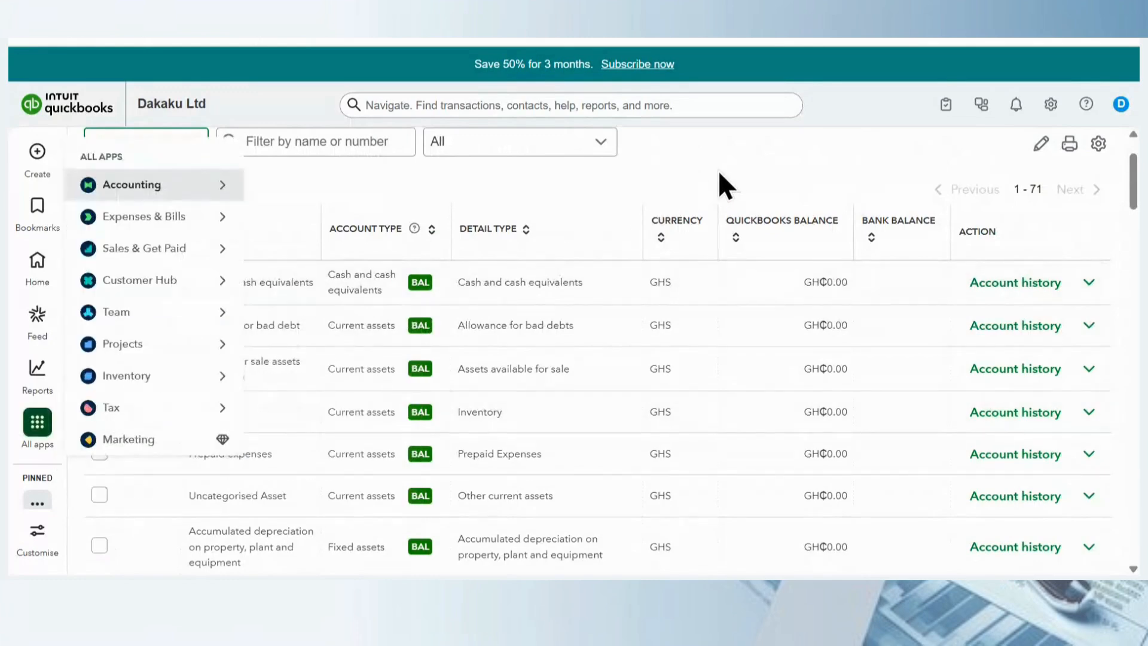
{"action": "left_click", "coordinate": [774, 160]}
{"action": "left_click", "coordinate": [100, 281]}
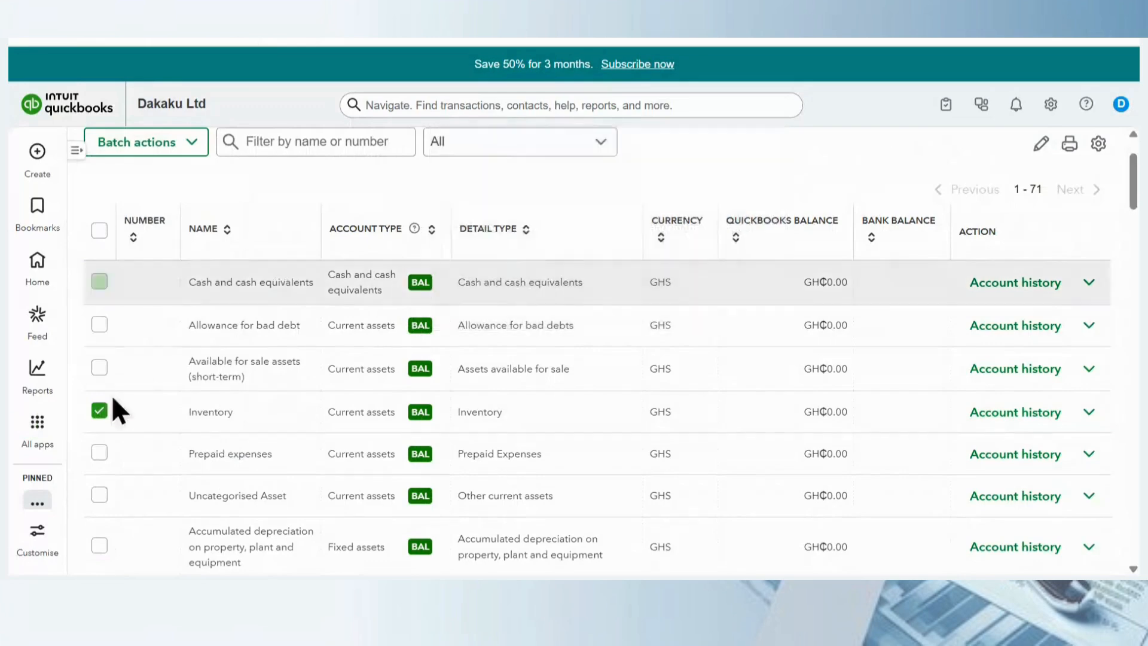
{"action": "left_click", "coordinate": [99, 412]}
Step: Select every account in the chart of accounts at once and deselect them all
{"action": "scroll", "coordinate": [480, 349], "scroll_direction": "up", "scroll_amount": 2}
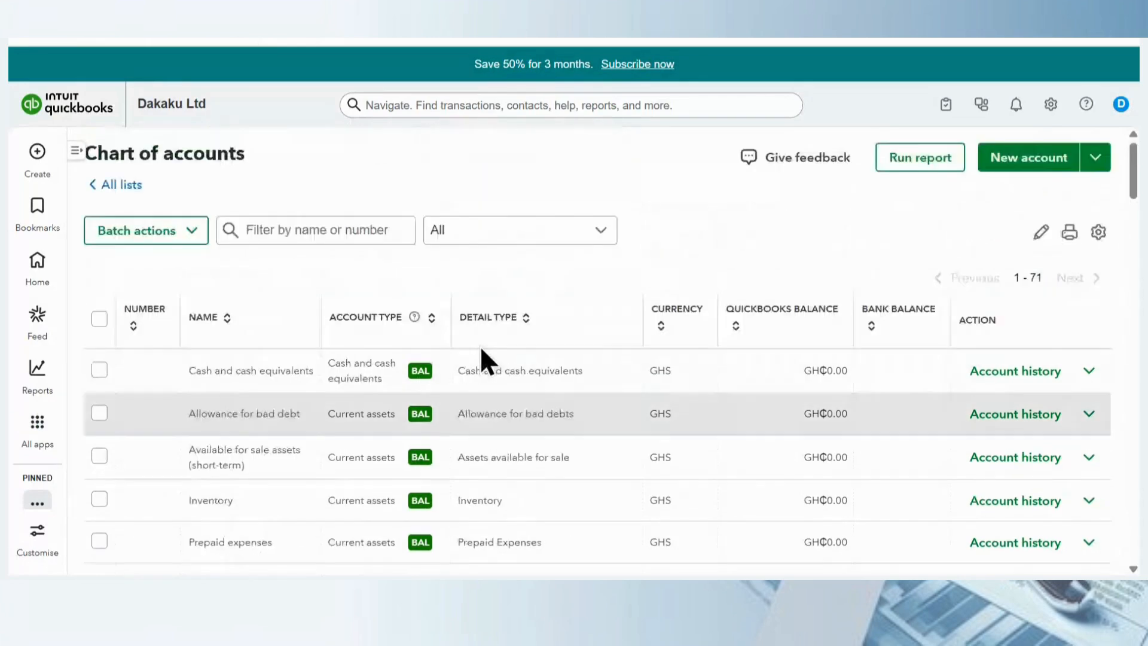
{"action": "left_click", "coordinate": [99, 319]}
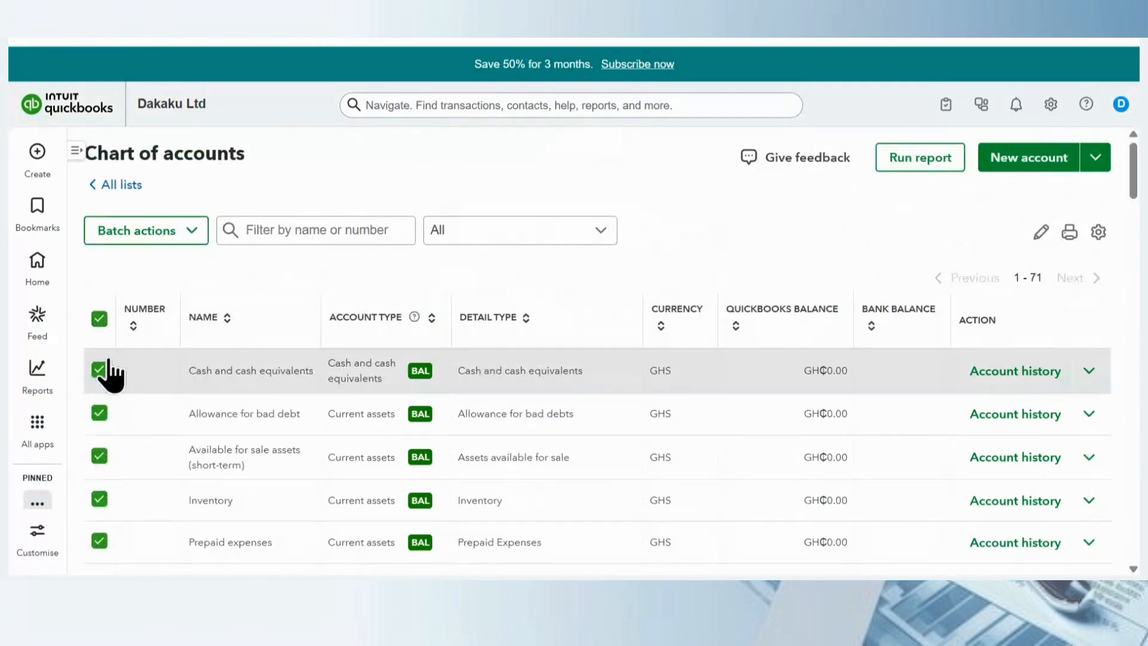
{"action": "left_click", "coordinate": [99, 319]}
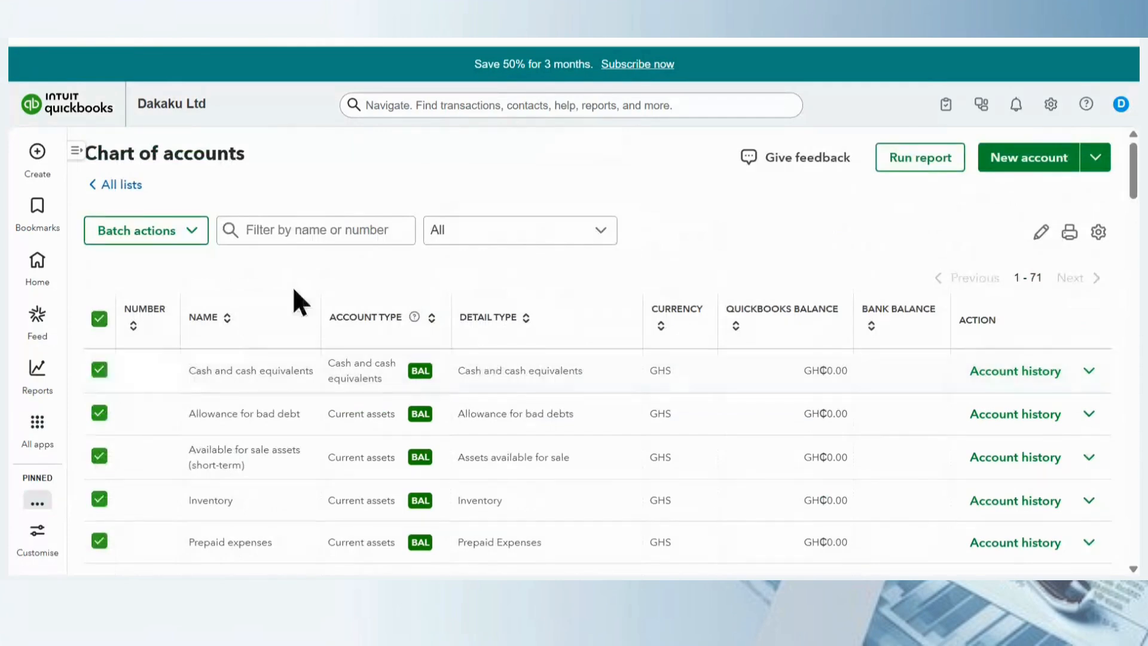
Step: Filter the chart of accounts by the name "invent", and clear the filter to list all accounts again
{"action": "left_click", "coordinate": [323, 242]}
{"action": "type", "text": "ikn"}
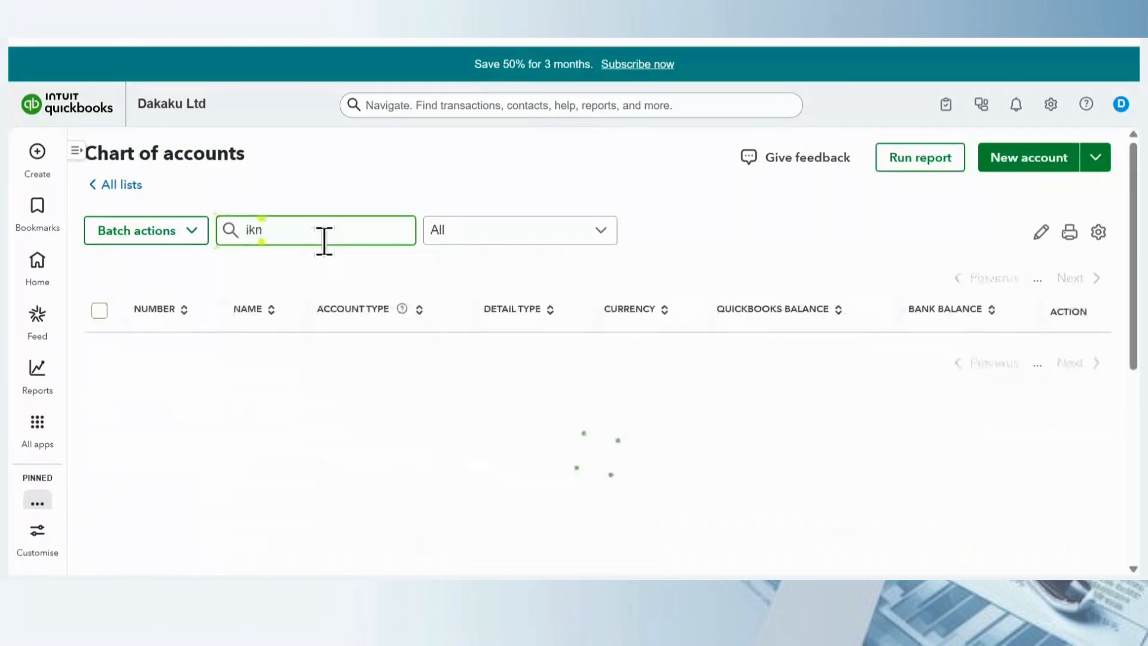
{"action": "key", "text": "BackSpace"}
{"action": "key", "text": "BackSpace"}
{"action": "key", "text": "BackSpace"}
{"action": "type", "text": "inve"}
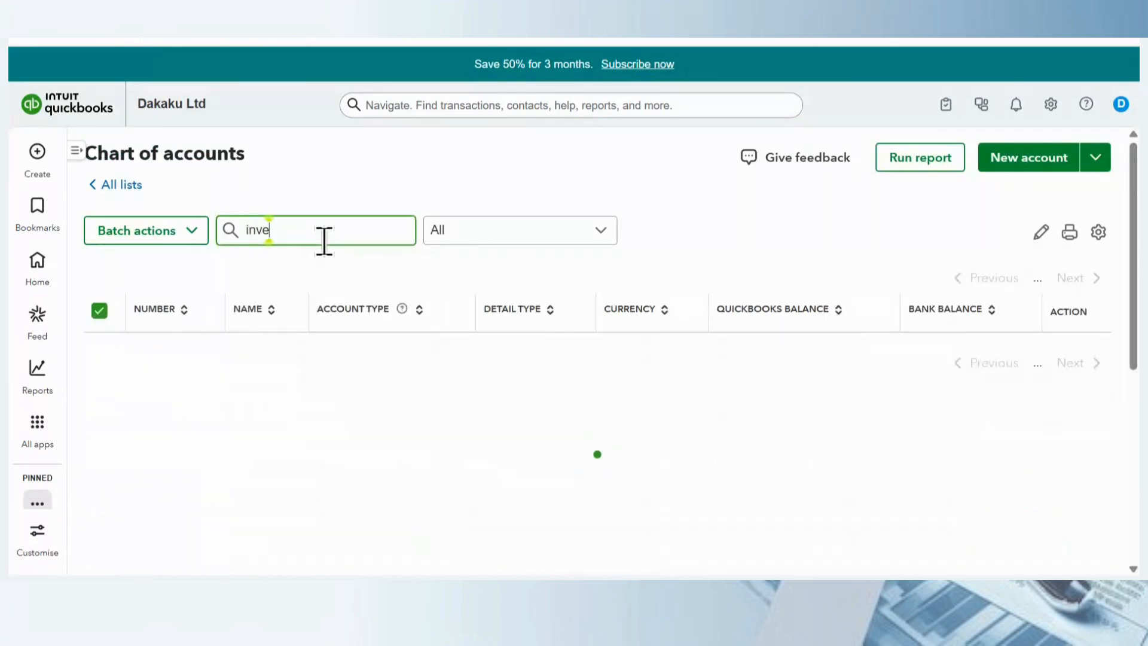
{"action": "type", "text": "nt"}
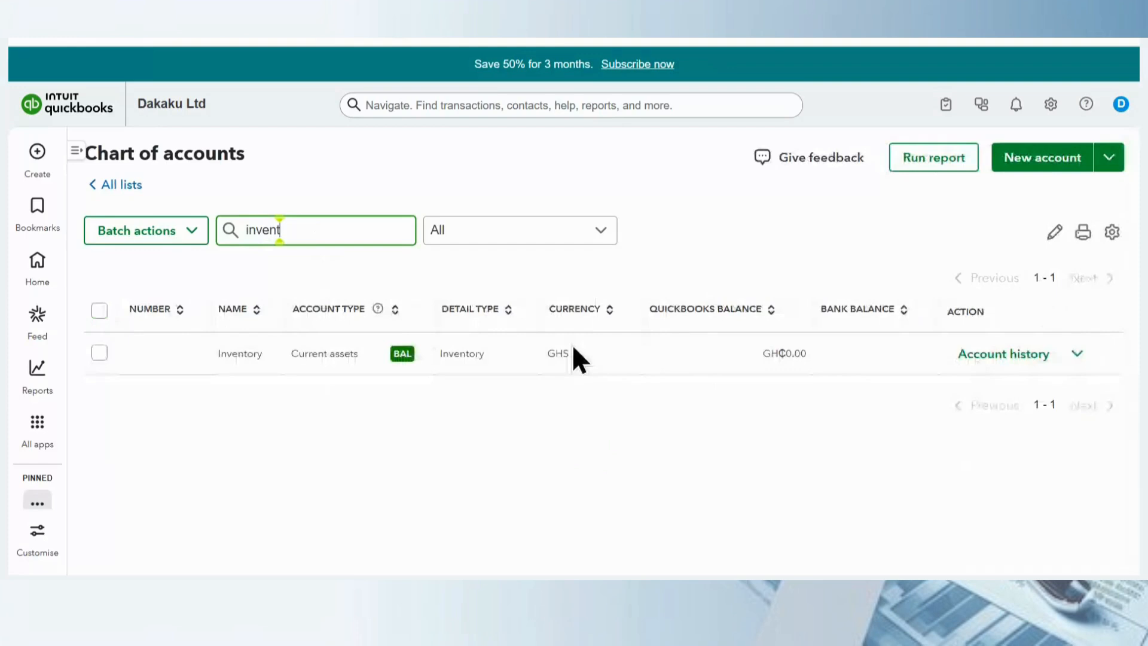
{"action": "double_click", "coordinate": [347, 228]}
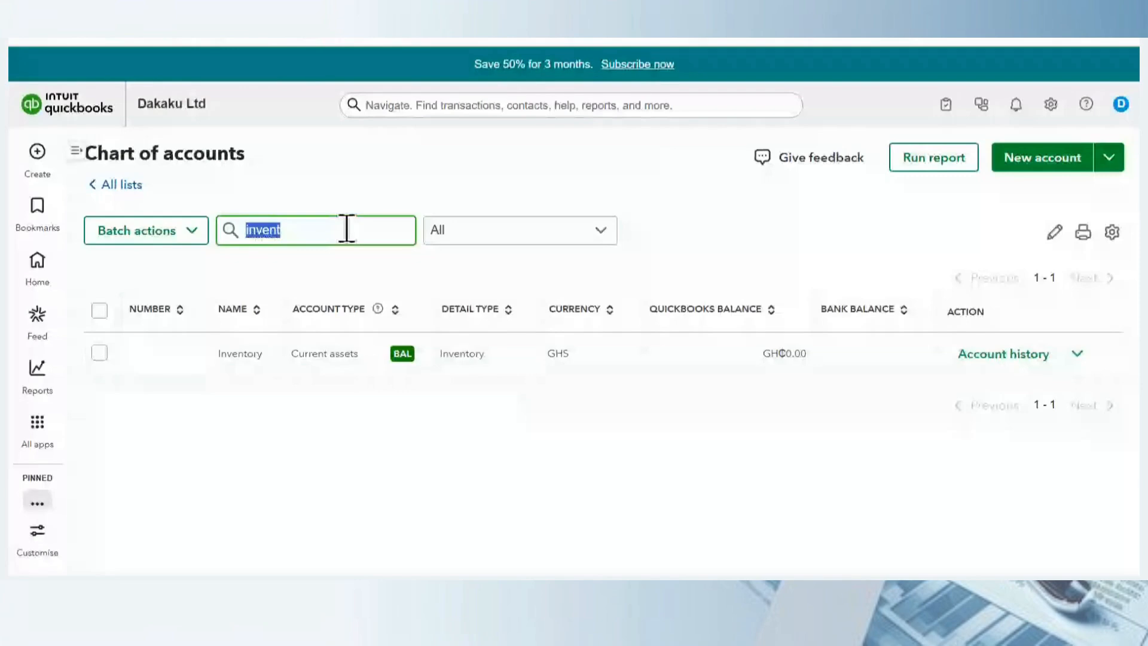
{"action": "key", "text": "BackSpace"}
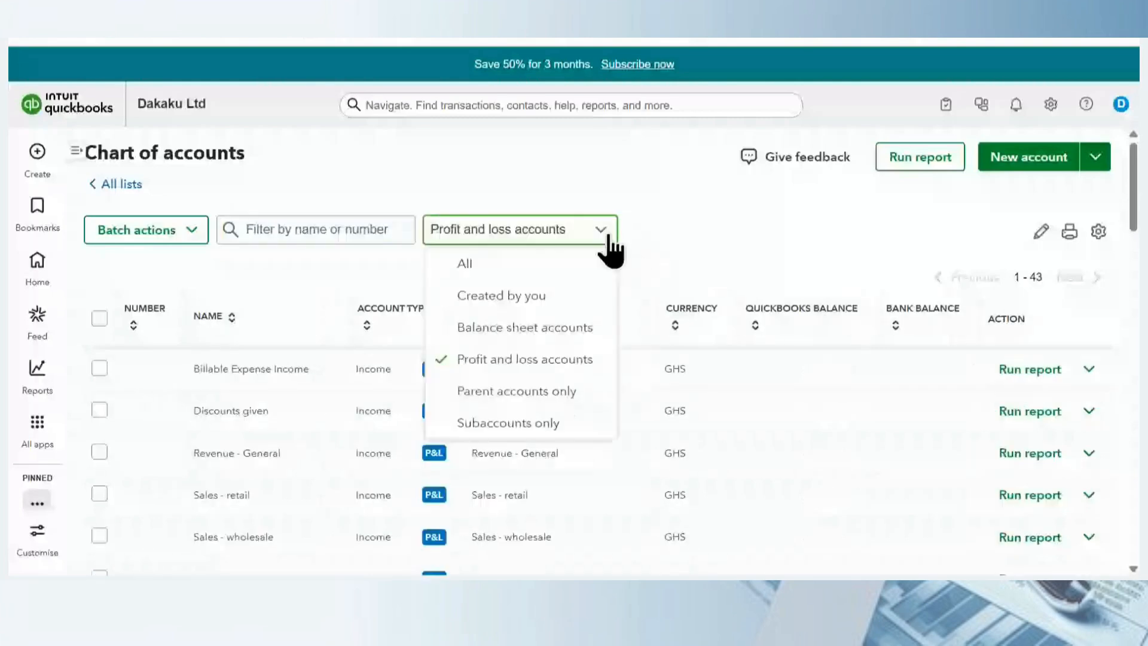
Step: View the list with the Parent accounts only and Subaccounts only filters, and return it to All
{"action": "left_click", "coordinate": [526, 389]}
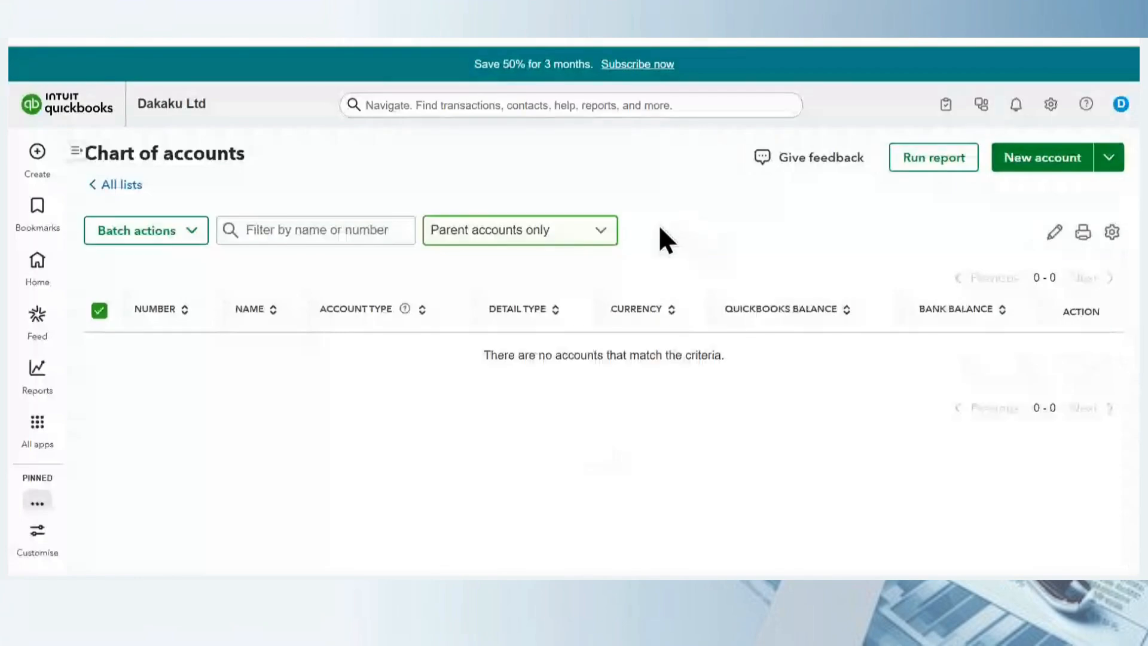
{"action": "left_click", "coordinate": [601, 236]}
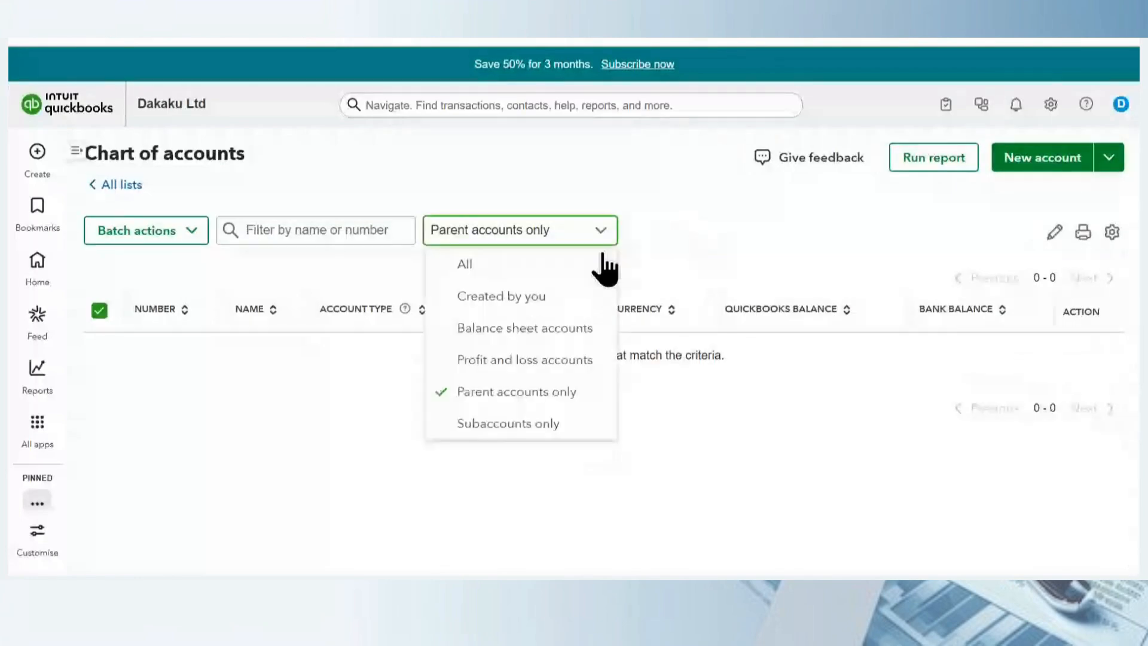
{"action": "left_click", "coordinate": [526, 423]}
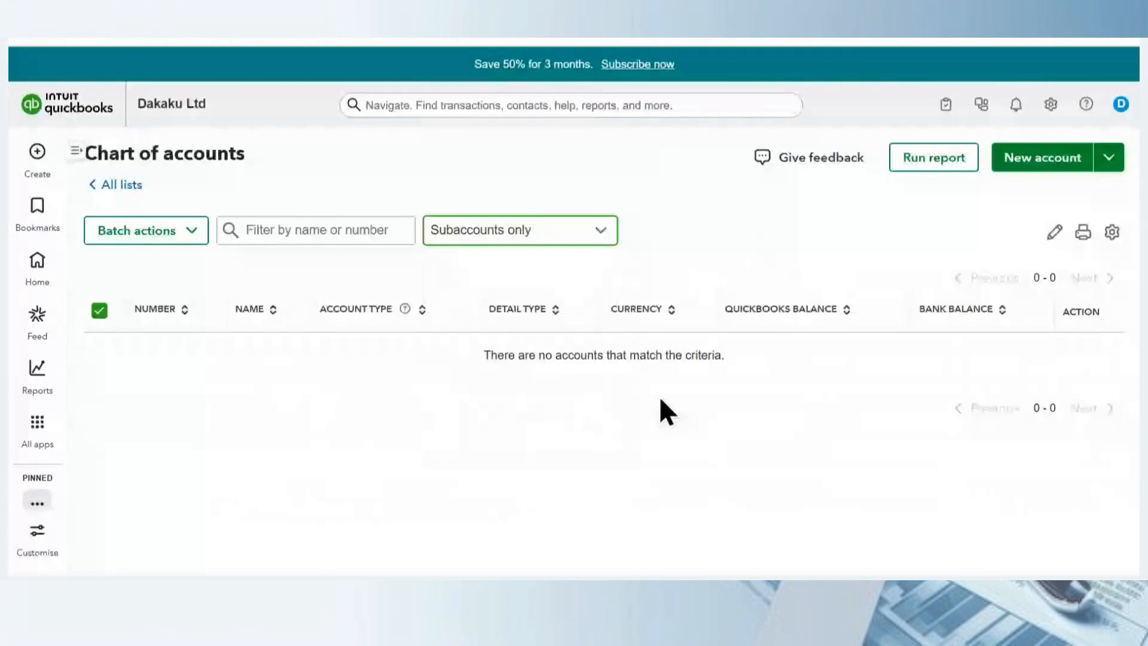
{"action": "left_click", "coordinate": [600, 232]}
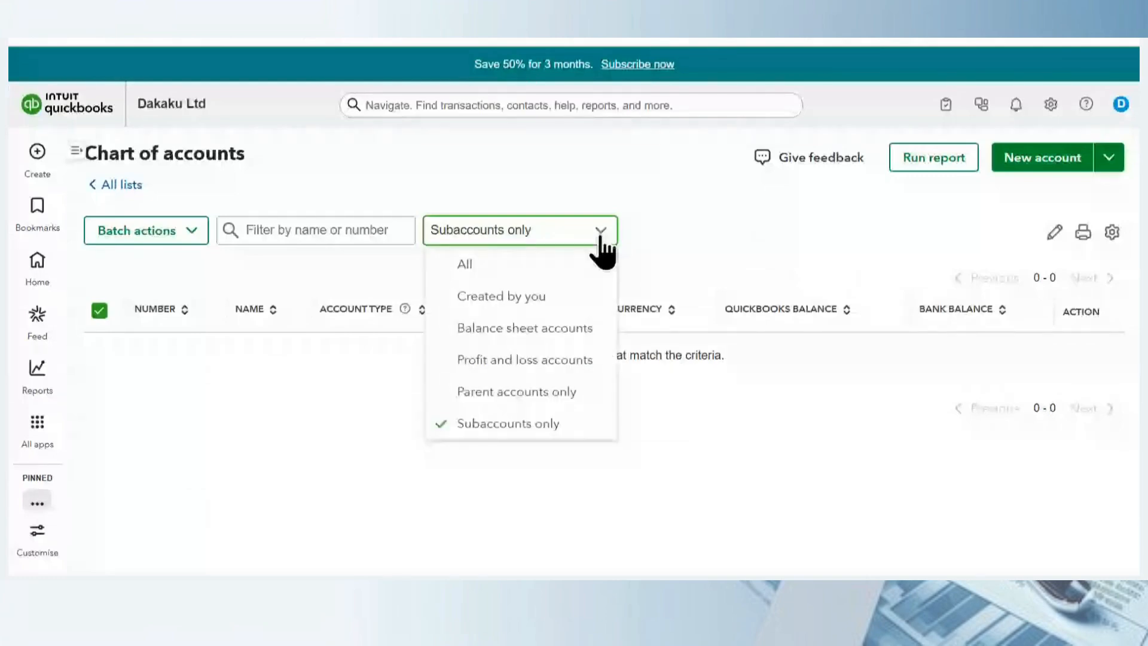
{"action": "left_click", "coordinate": [464, 263]}
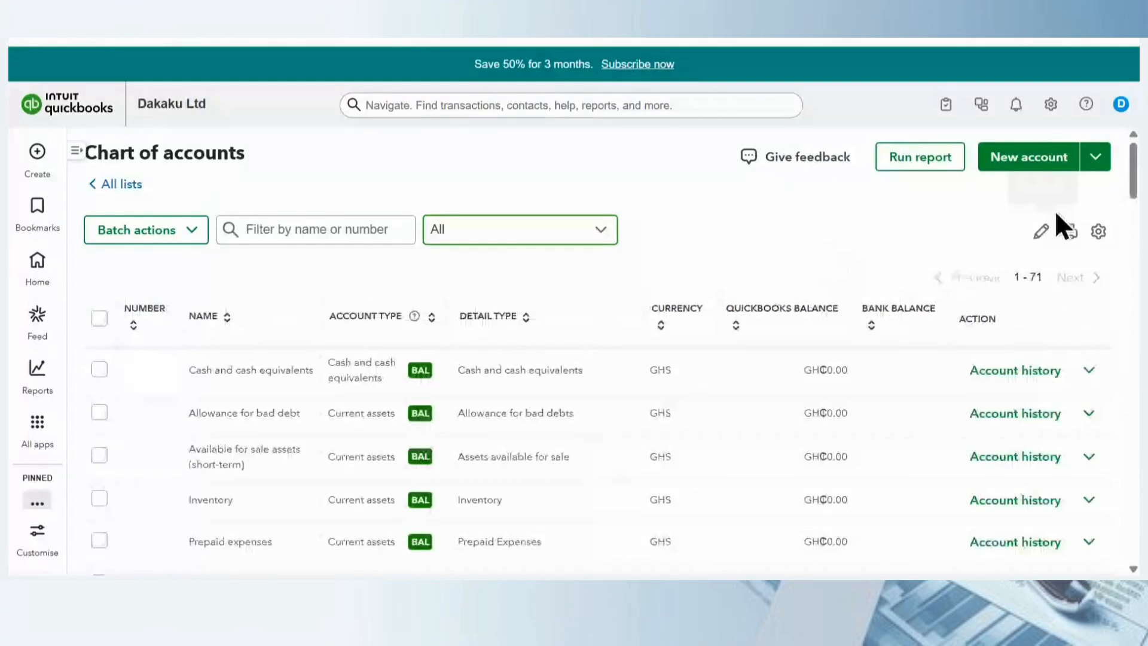
Step: Open batch editing of the accounts, examine the editable number and name fields down the list, and cancel without changes
{"action": "left_click", "coordinate": [1041, 230]}
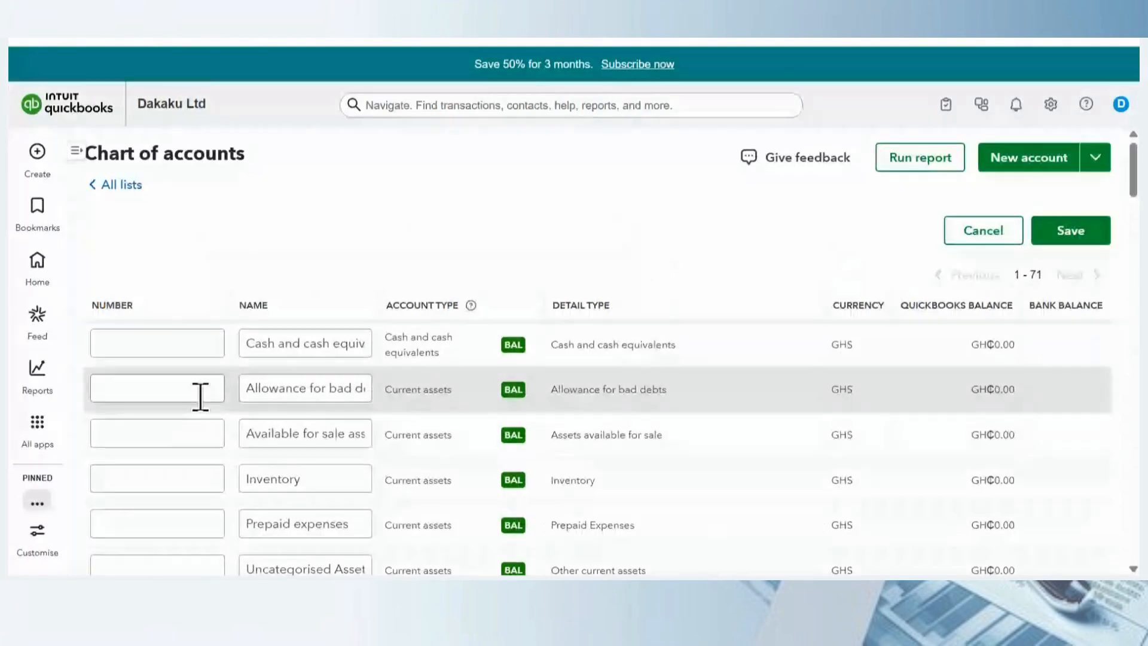
{"action": "left_click", "coordinate": [994, 238]}
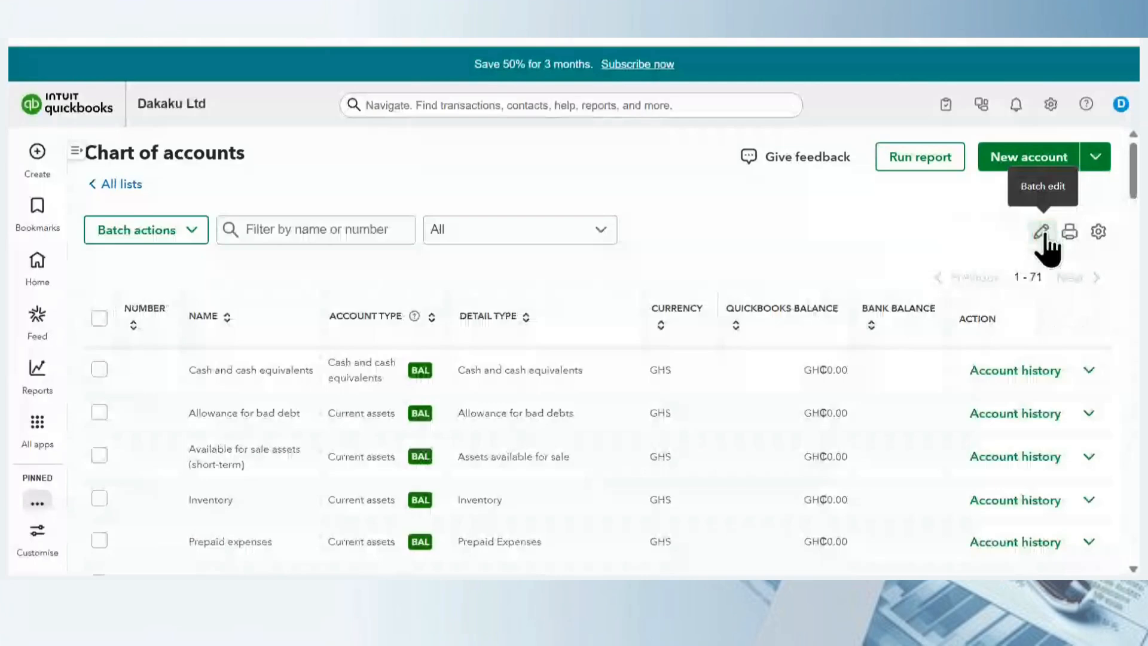
{"action": "left_click", "coordinate": [1041, 231]}
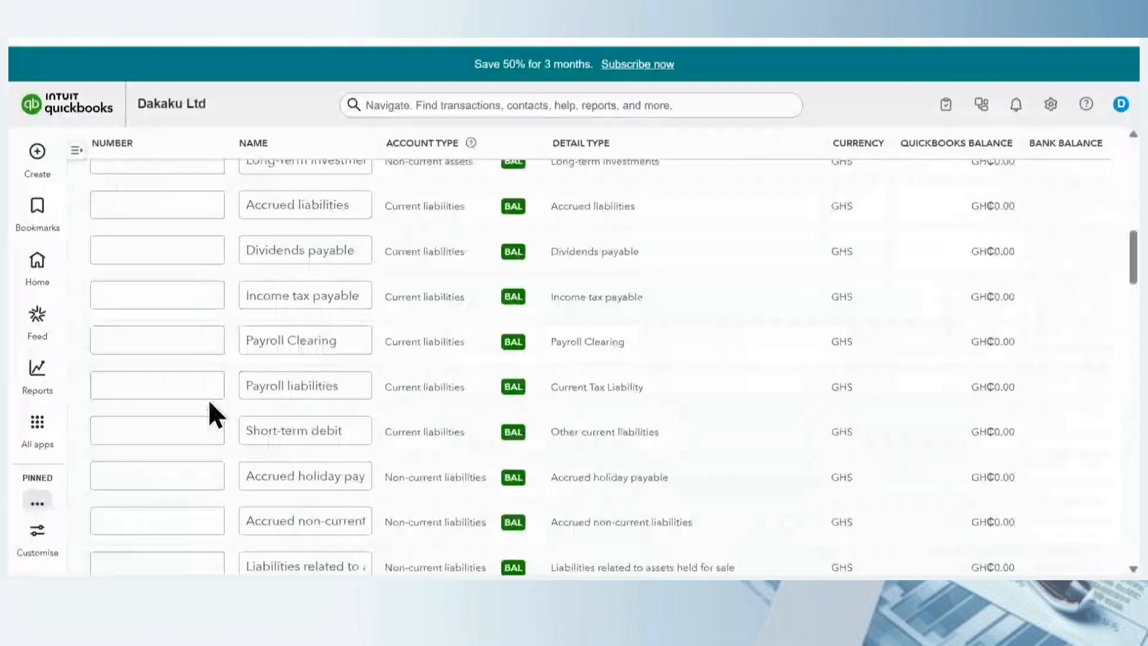
{"action": "scroll", "coordinate": [209, 402], "scroll_direction": "down", "scroll_amount": 20}
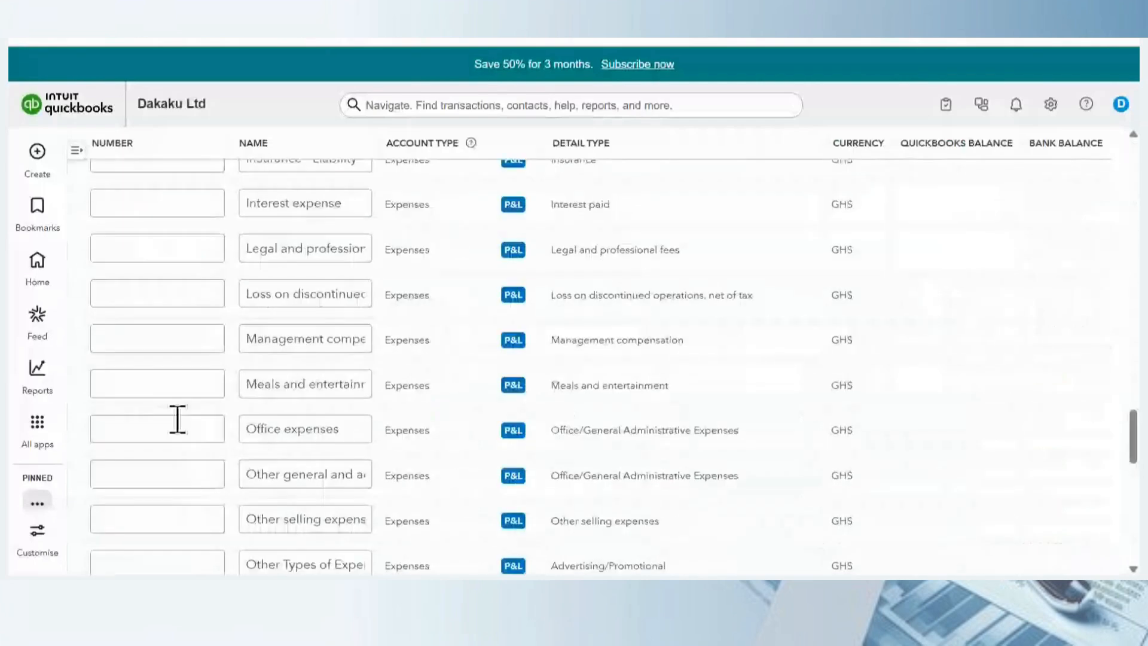
{"action": "scroll", "coordinate": [178, 421], "scroll_direction": "up", "scroll_amount": 15}
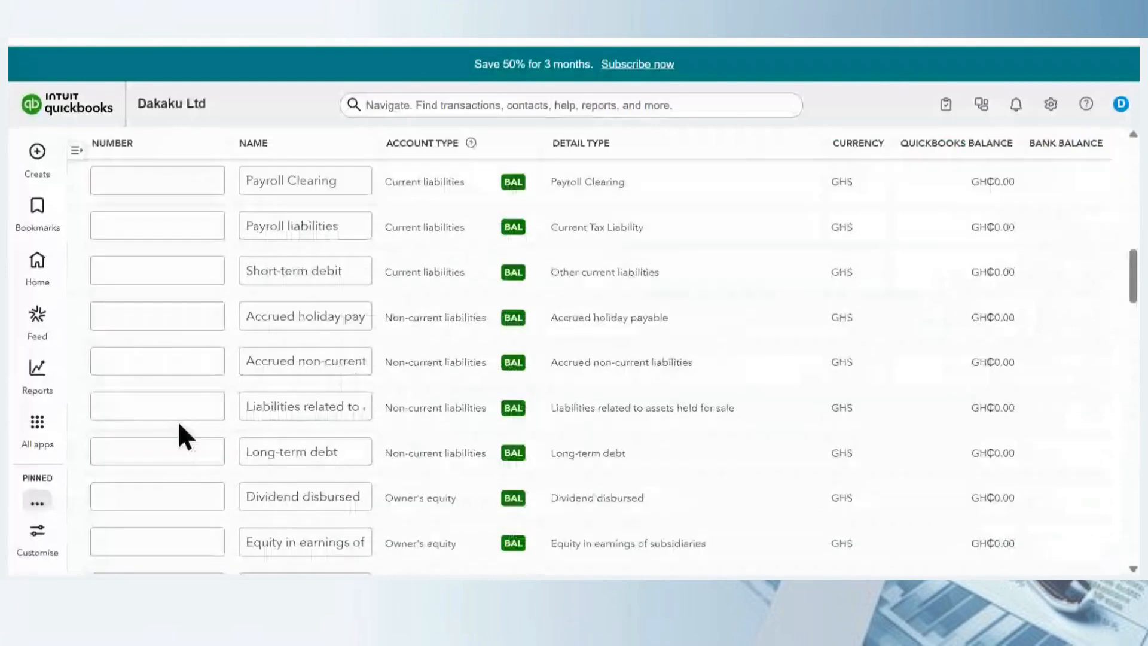
{"action": "scroll", "coordinate": [328, 347], "scroll_direction": "up", "scroll_amount": 15}
{"action": "left_click", "coordinate": [312, 478]}
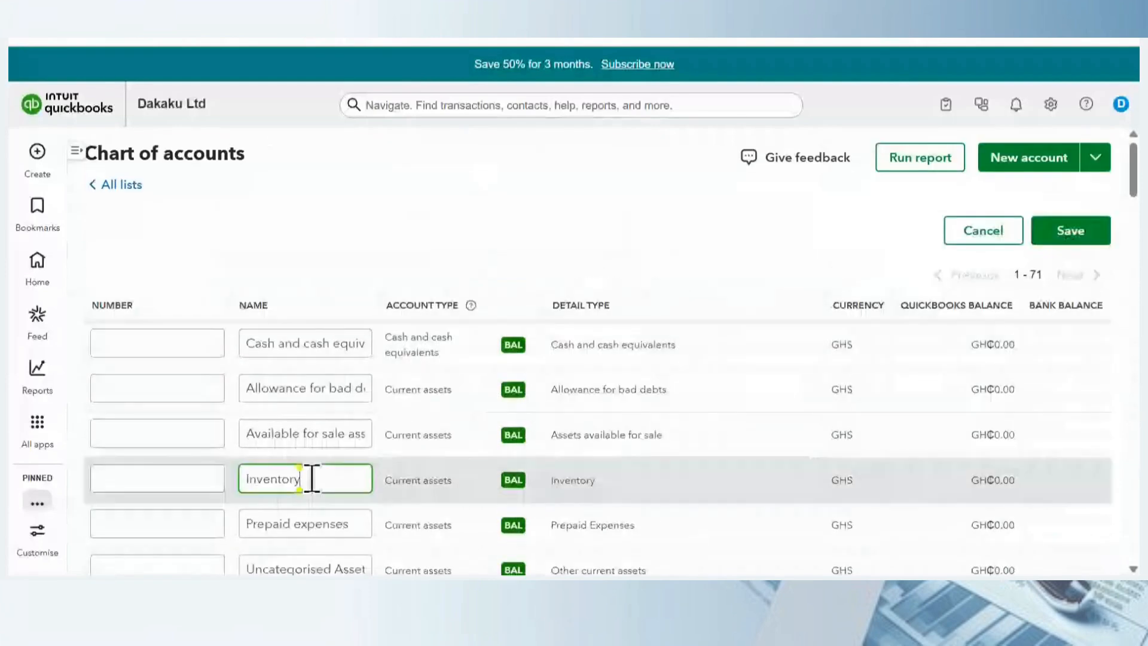
{"action": "scroll", "coordinate": [316, 473], "scroll_direction": "down", "scroll_amount": 5}
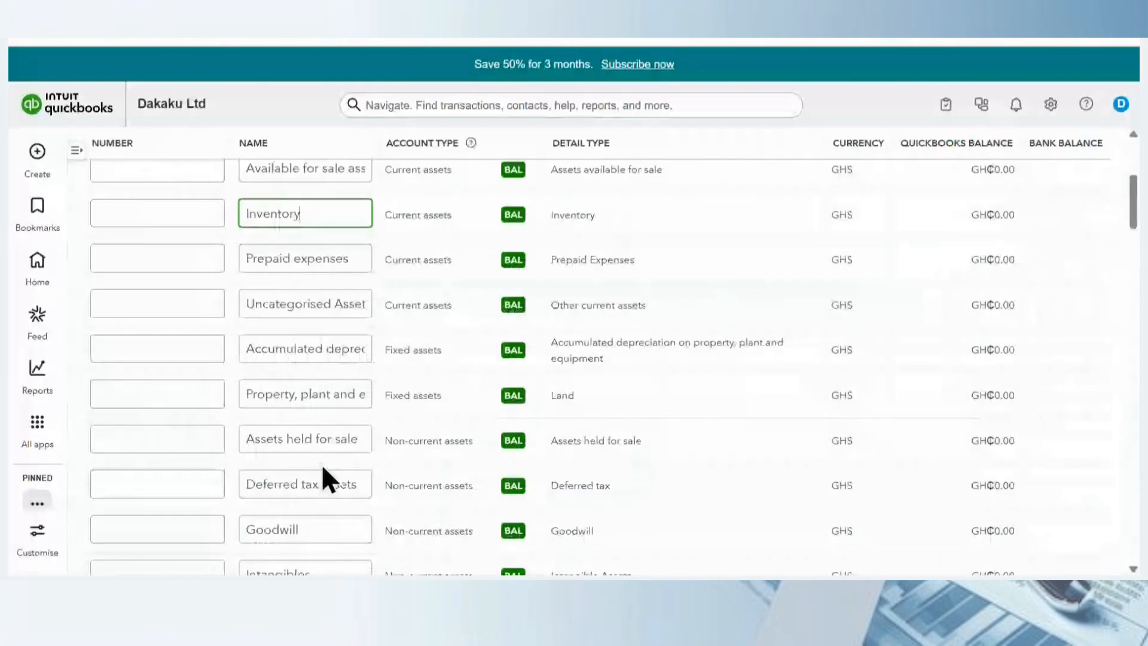
{"action": "scroll", "coordinate": [323, 467], "scroll_direction": "up", "scroll_amount": 5}
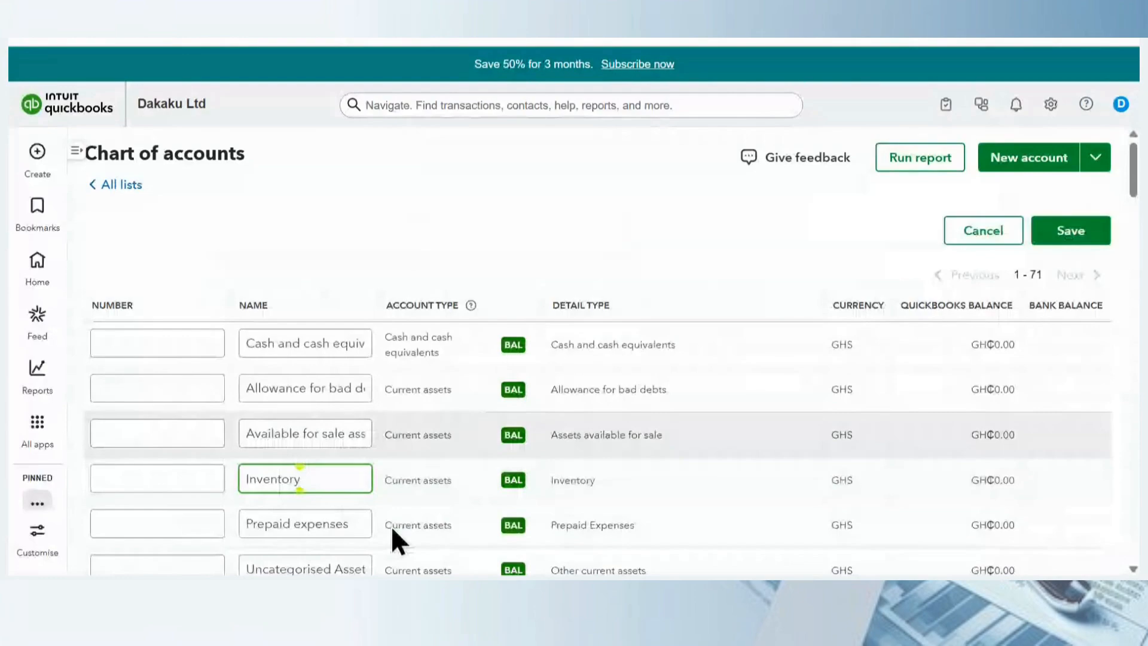
{"action": "scroll", "coordinate": [393, 540], "scroll_direction": "down", "scroll_amount": 5}
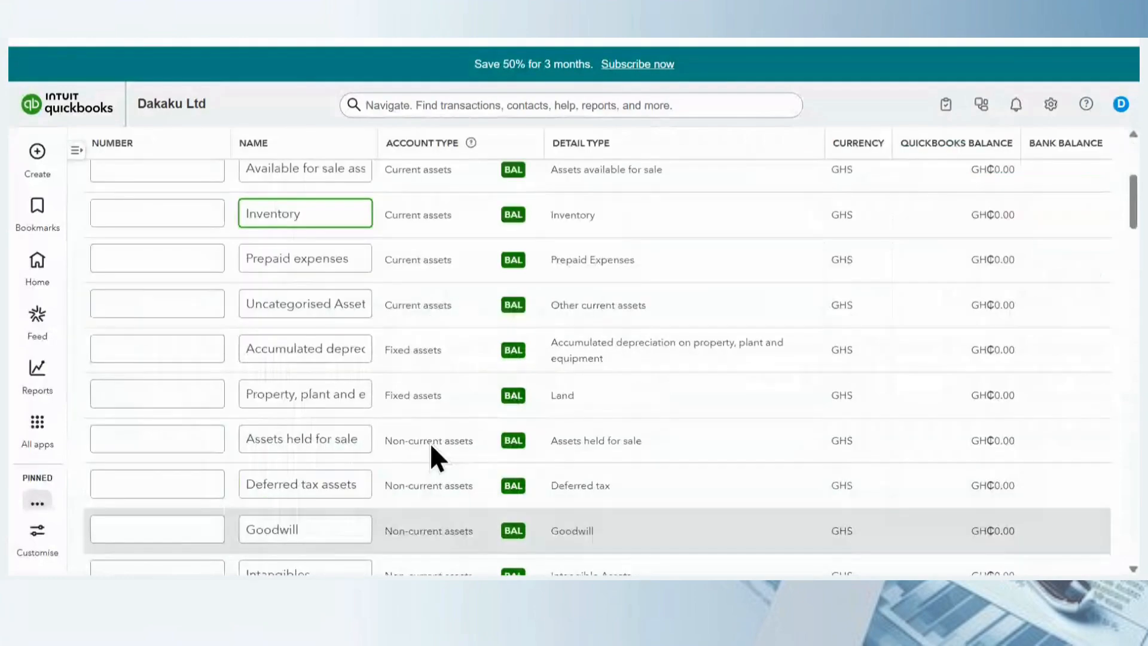
{"action": "scroll", "coordinate": [430, 442], "scroll_direction": "up", "scroll_amount": 5}
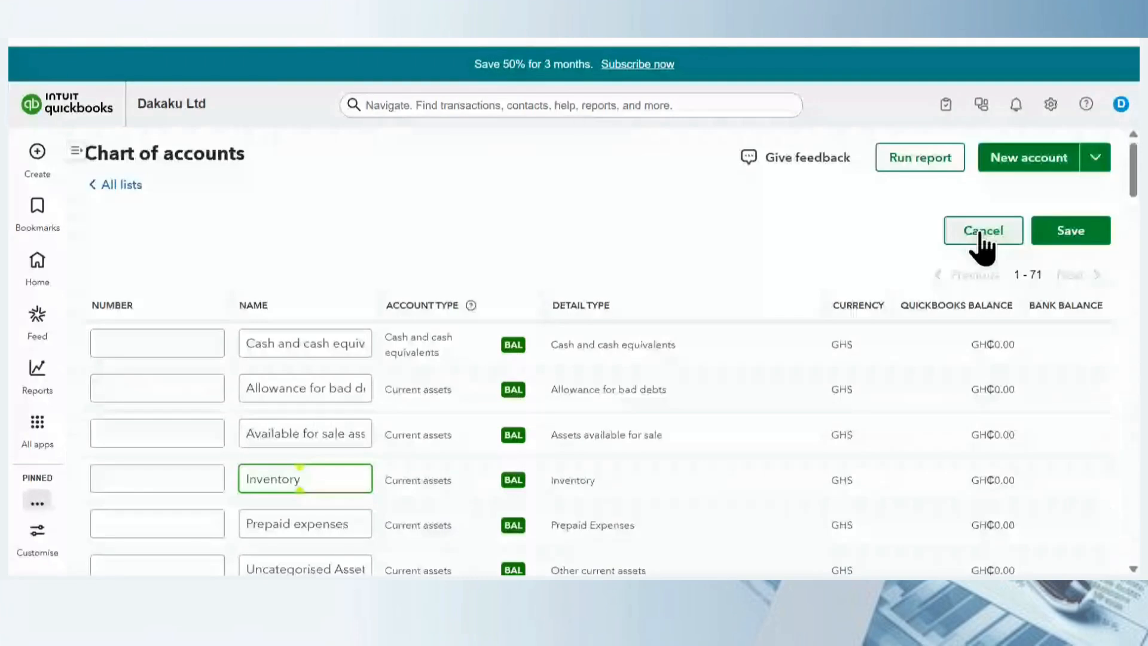
{"action": "left_click", "coordinate": [984, 232]}
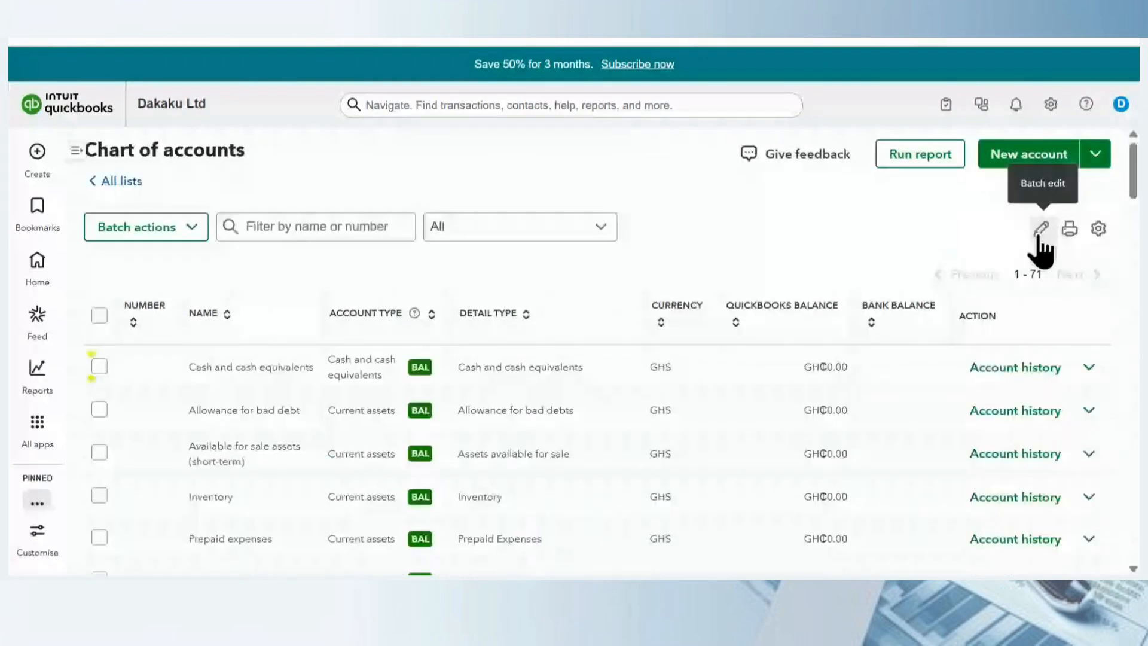
Step: Review the display settings of the chart of accounts list and hide the Number column
{"action": "left_click", "coordinate": [1099, 229]}
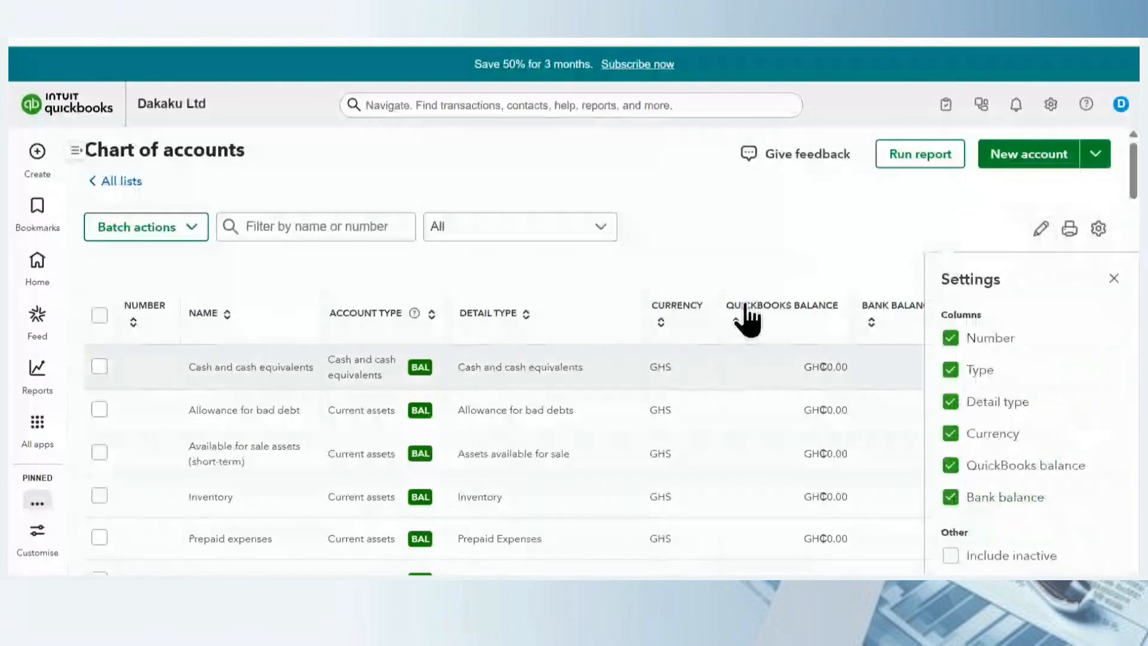
{"action": "left_click", "coordinate": [780, 258]}
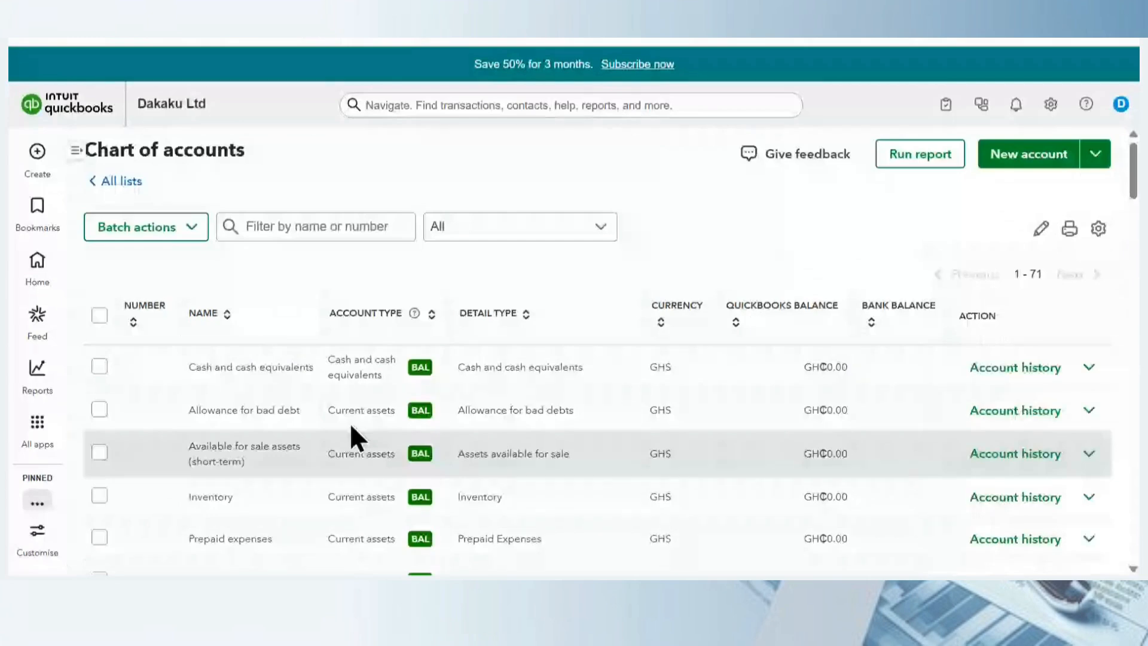
{"action": "scroll", "coordinate": [351, 425], "scroll_direction": "down", "scroll_amount": 2}
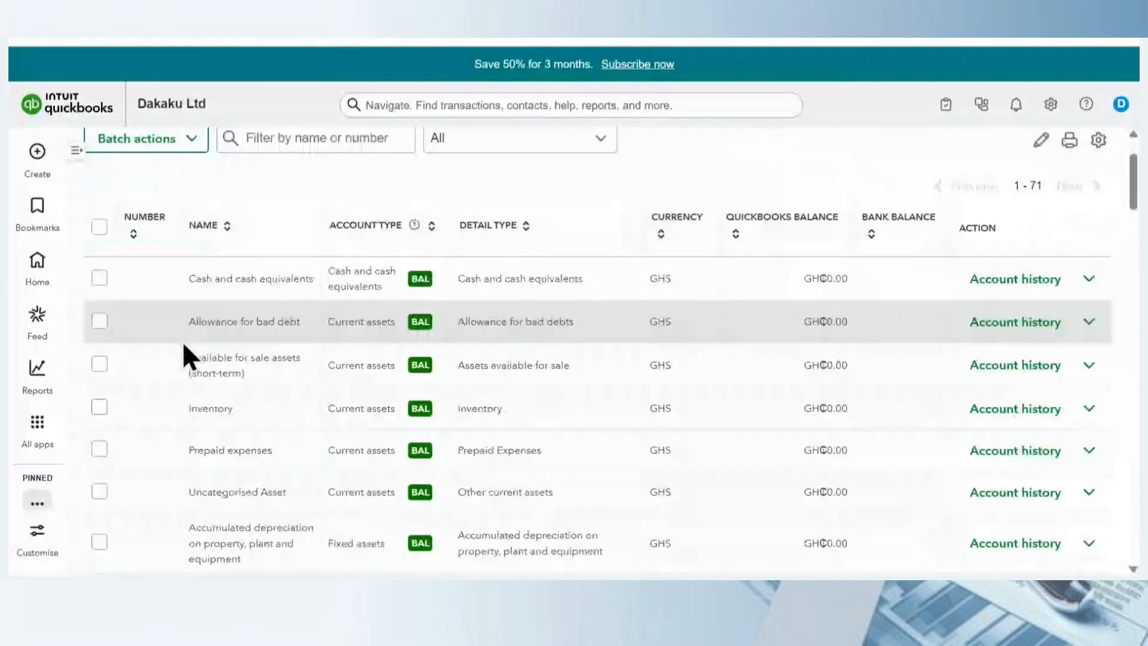
{"action": "left_click", "coordinate": [1099, 140]}
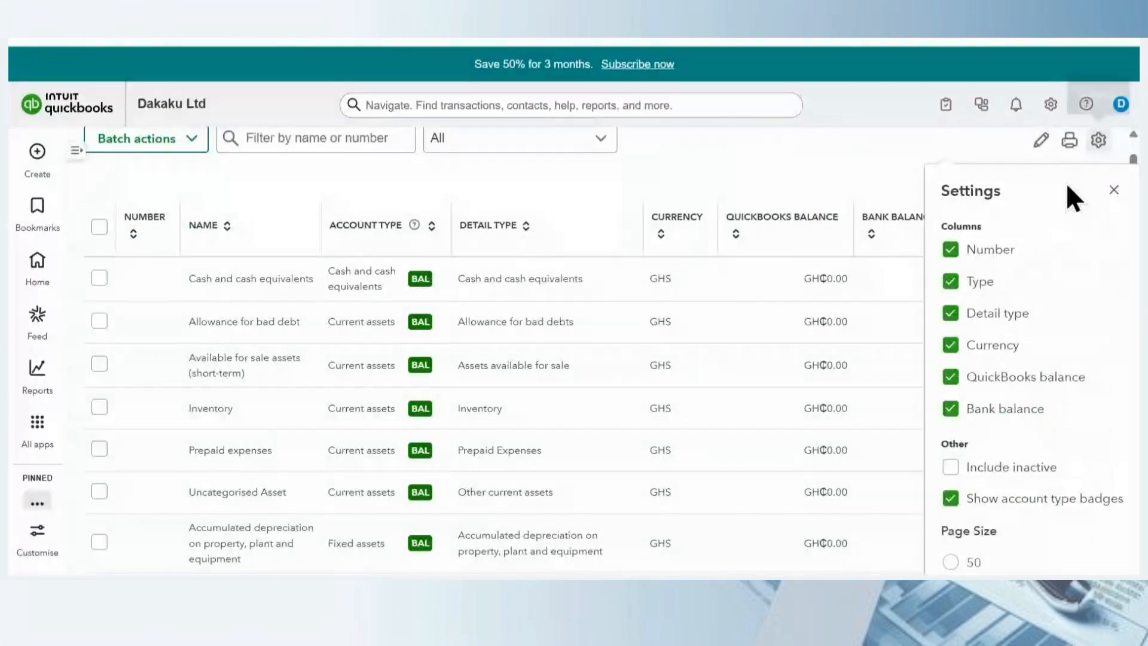
{"action": "left_click", "coordinate": [989, 251]}
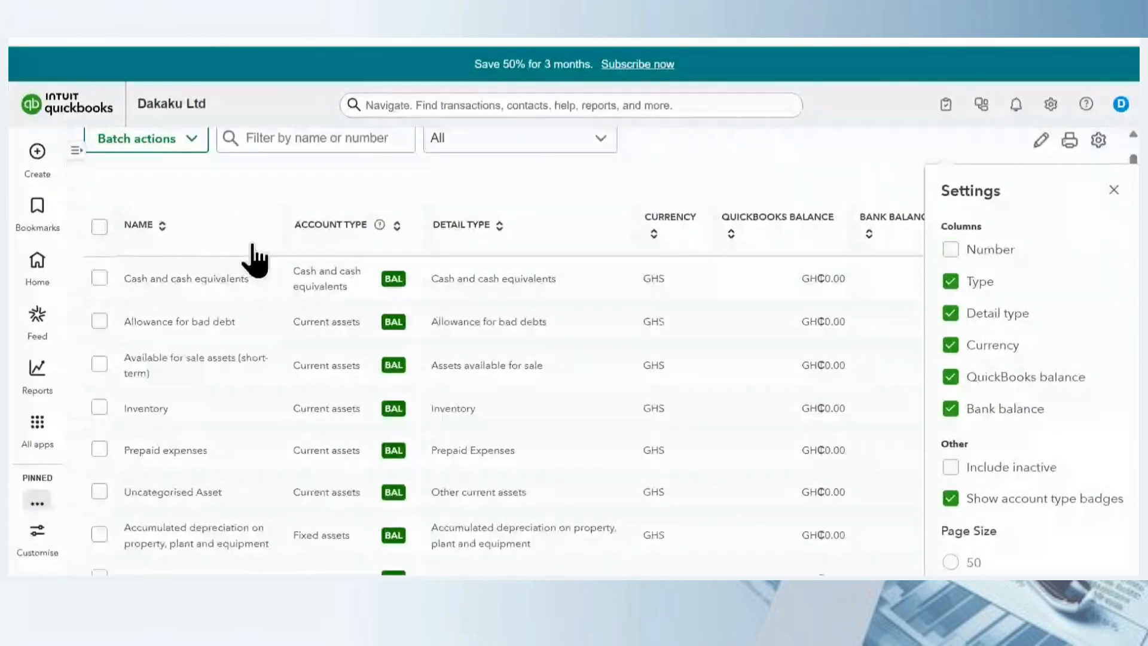
Step: Hide the Currency column and show it again, and turn the account type badges off and back on
{"action": "left_click", "coordinate": [951, 345]}
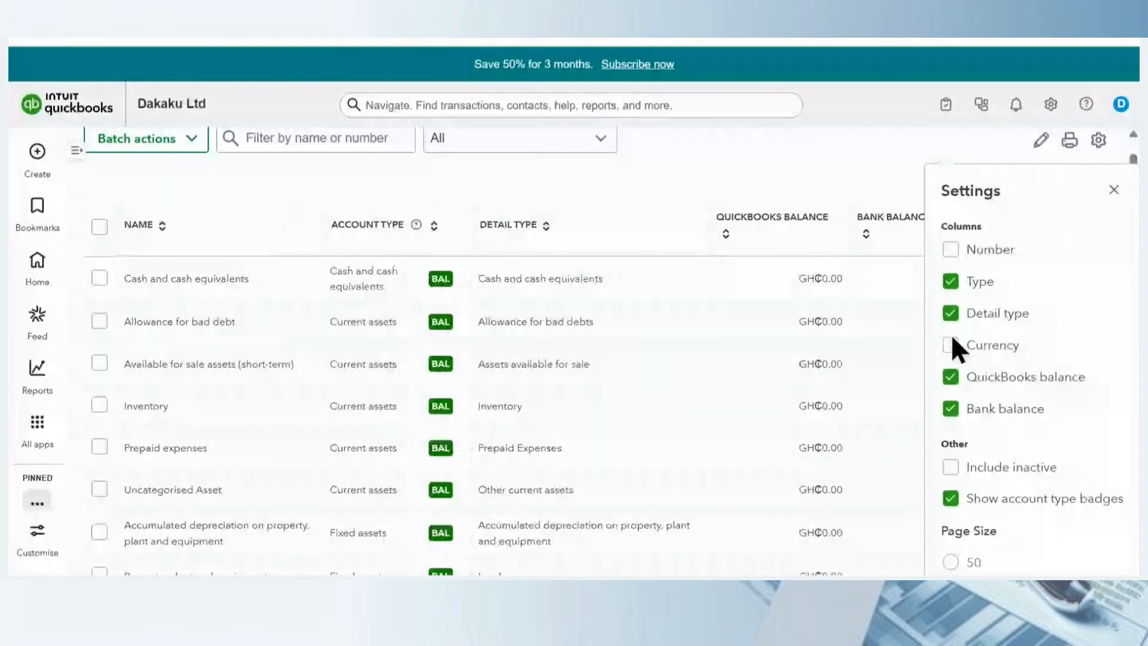
{"action": "left_click", "coordinate": [970, 350]}
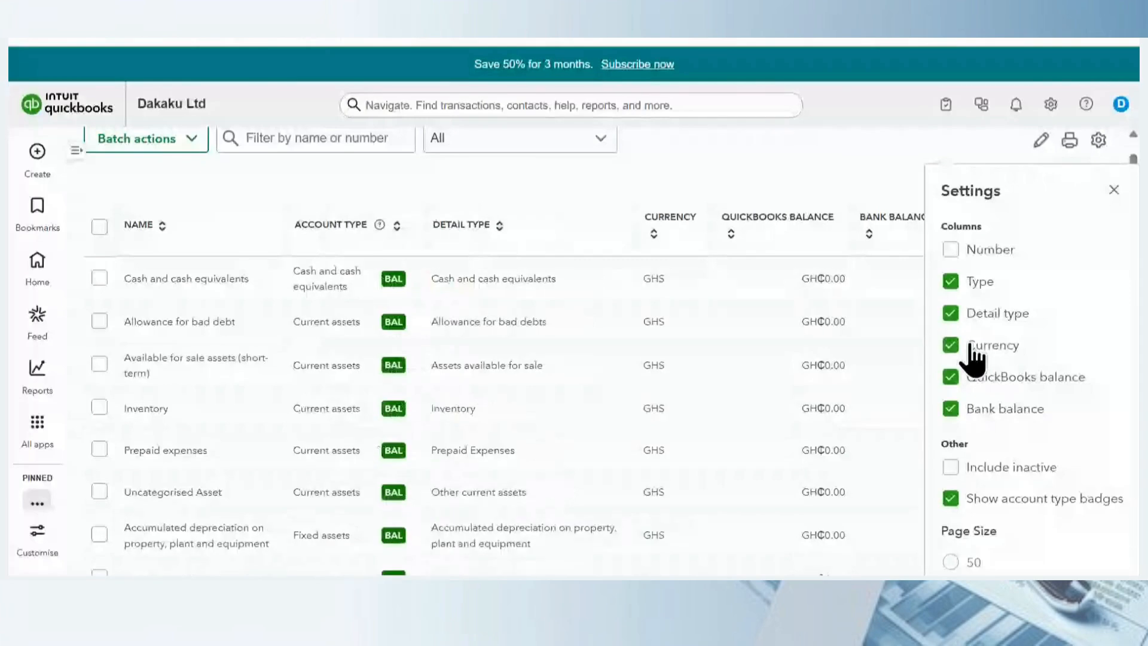
{"action": "left_click", "coordinate": [951, 498]}
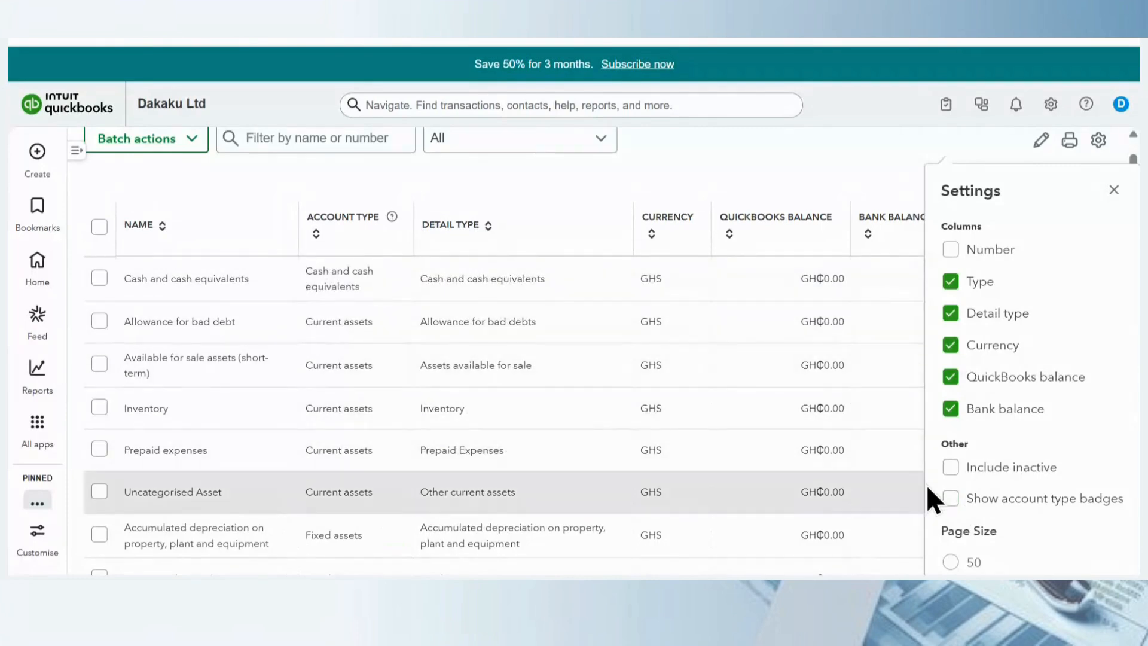
{"action": "left_click", "coordinate": [952, 500]}
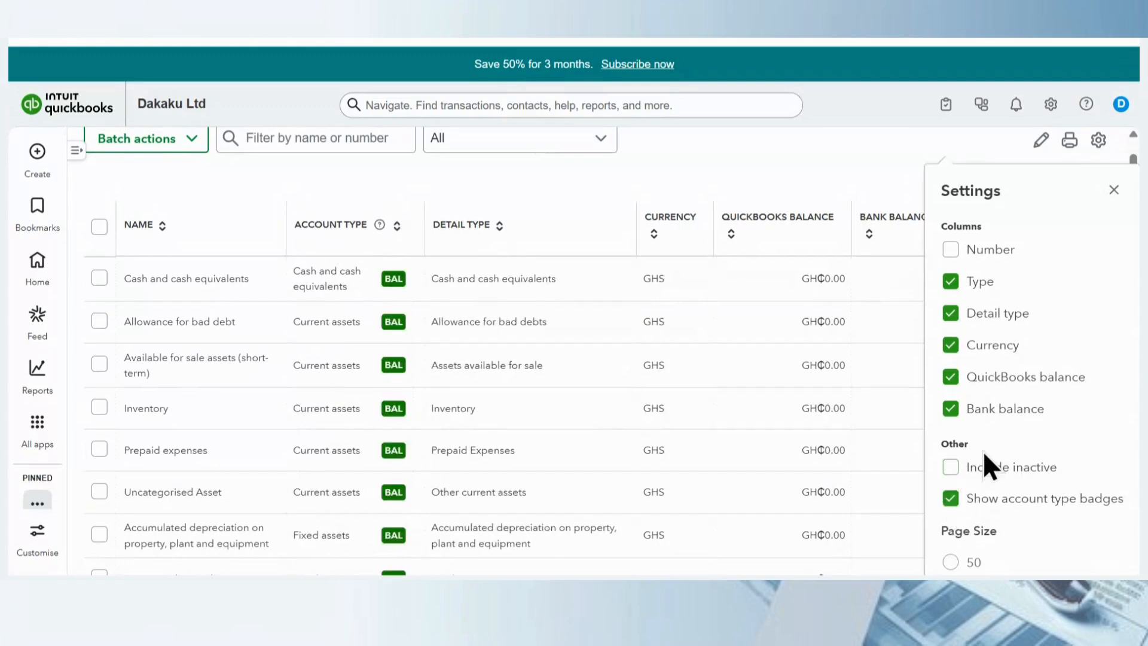
Step: Hide the Detail type column in the chart of accounts list
{"action": "left_click", "coordinate": [951, 314]}
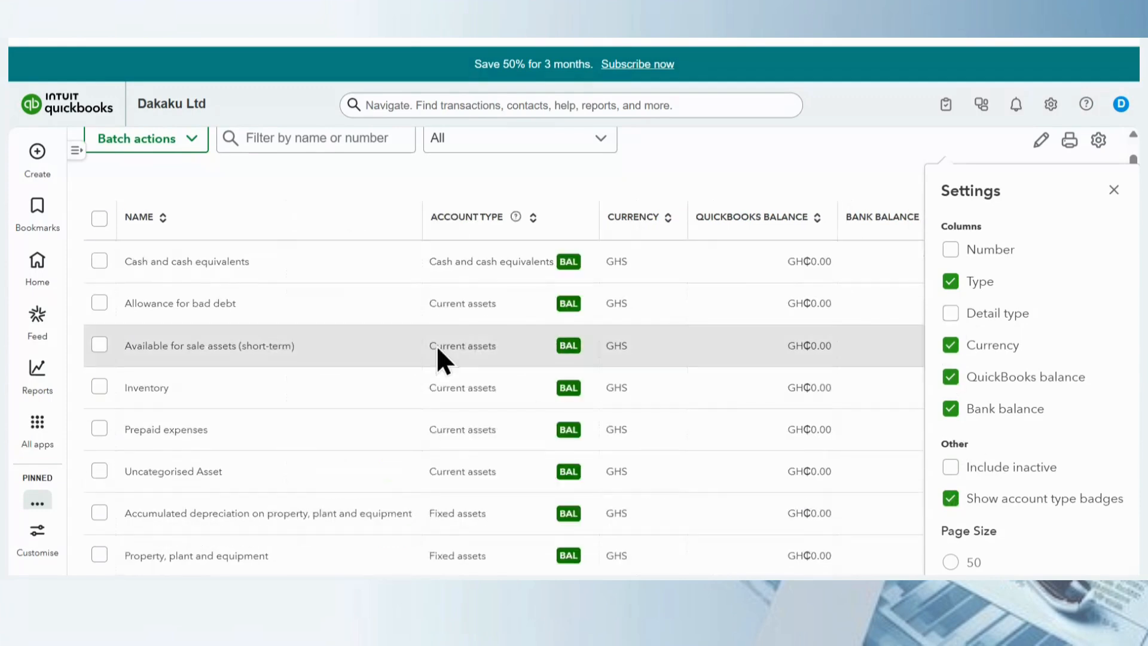
{"action": "scroll", "coordinate": [608, 375], "scroll_direction": "down", "scroll_amount": 6}
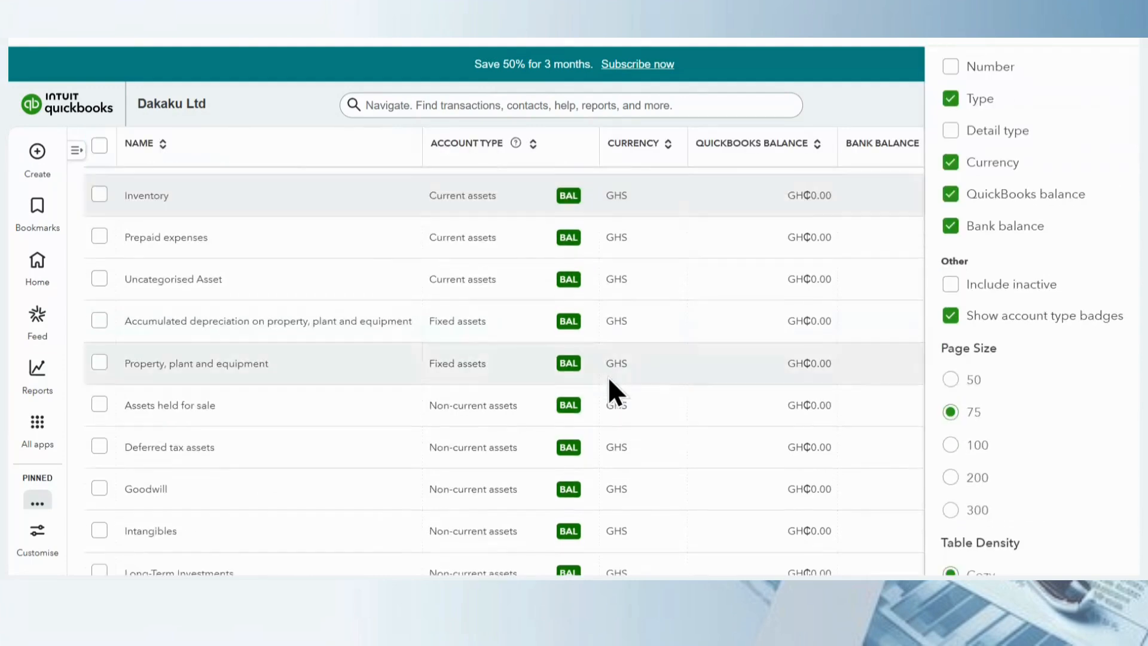
{"action": "scroll", "coordinate": [607, 376], "scroll_direction": "up", "scroll_amount": 3}
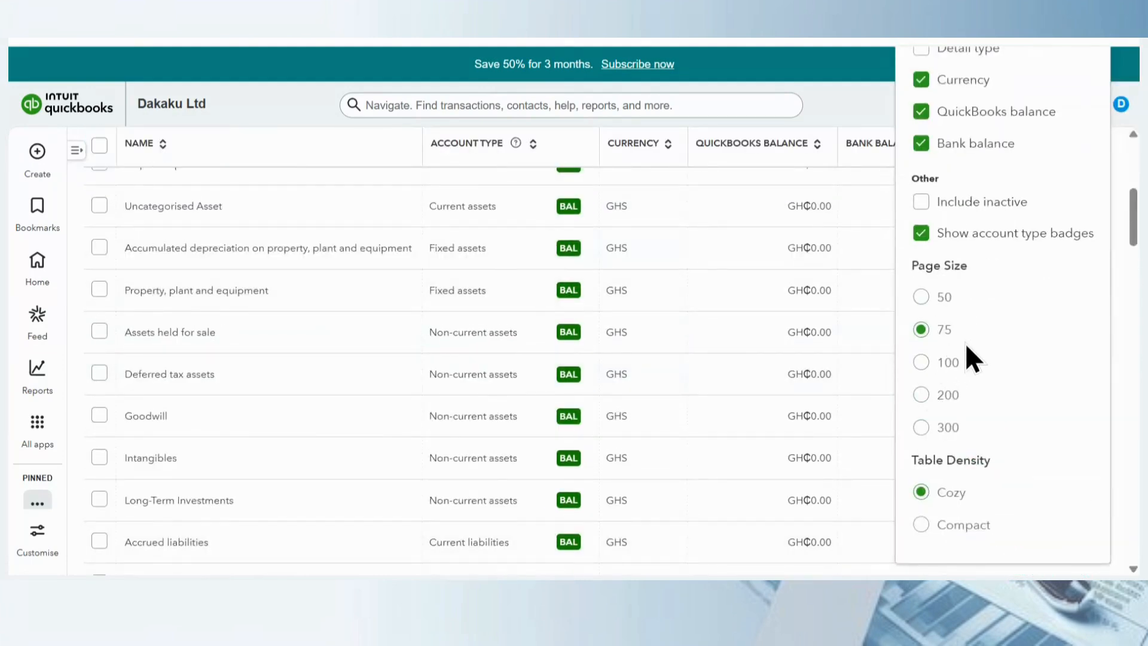
Step: Set the list's page size to 50, try 300, return it to 50, and close the display settings
{"action": "left_click", "coordinate": [923, 302]}
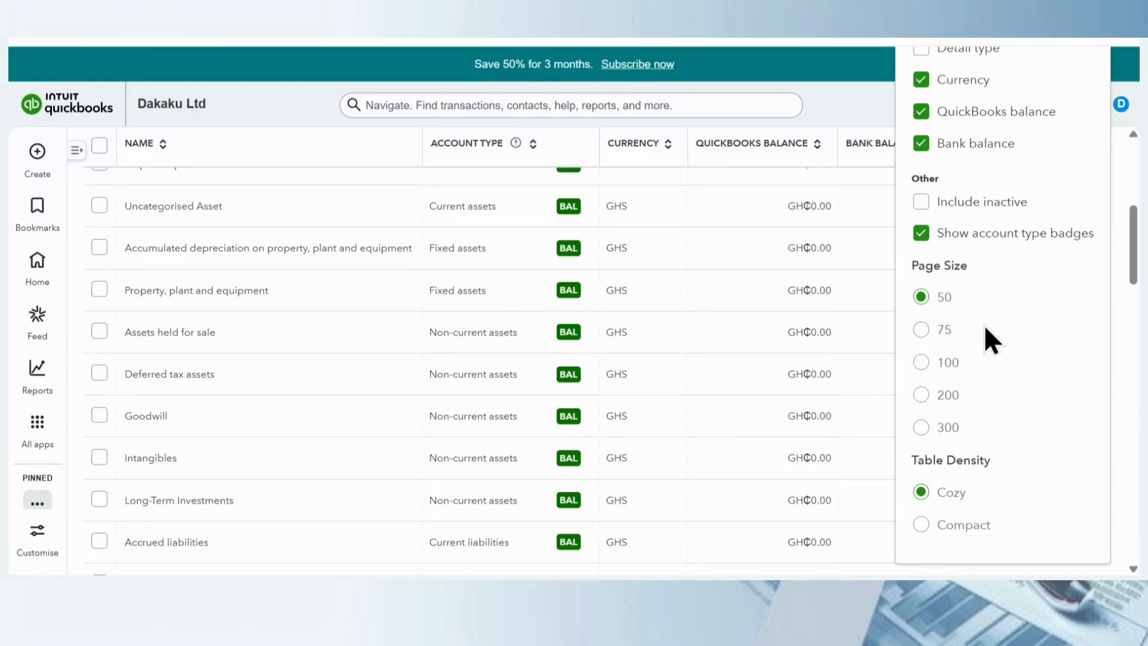
{"action": "left_click", "coordinate": [921, 427]}
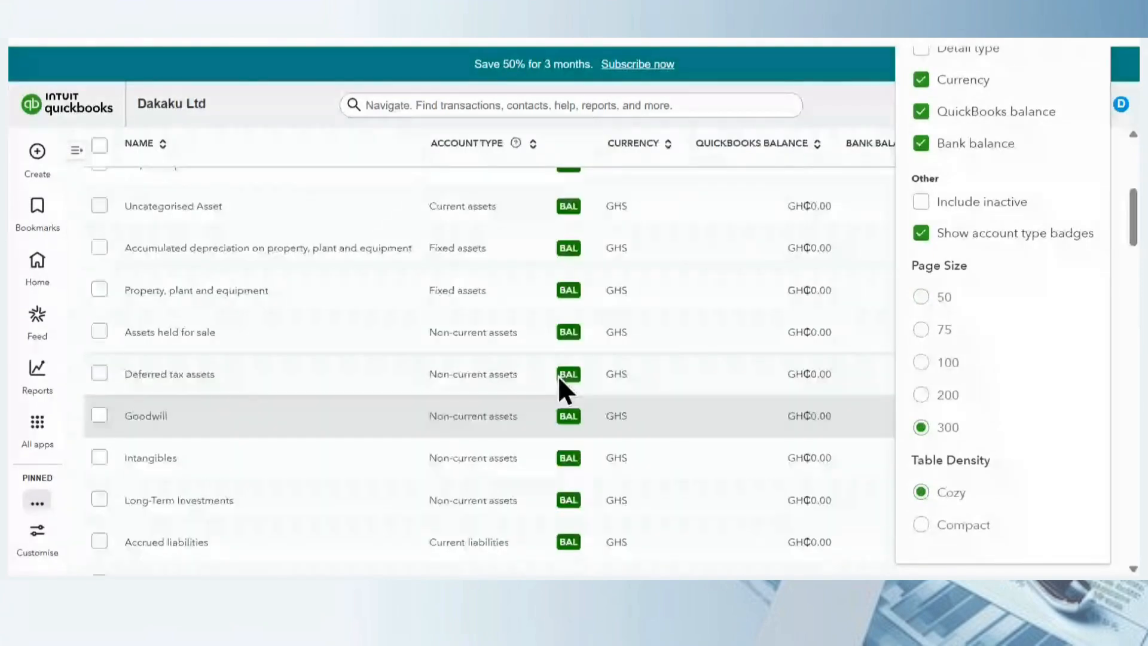
{"action": "left_click", "coordinate": [920, 296]}
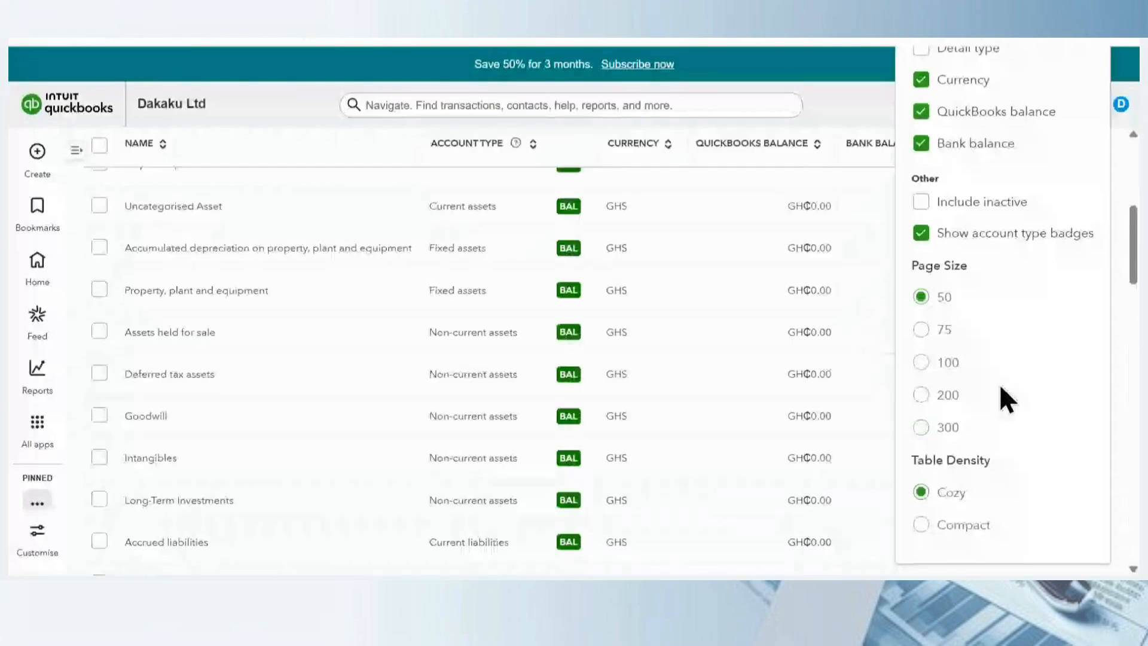
{"action": "scroll", "coordinate": [1005, 397], "scroll_direction": "up", "scroll_amount": 5}
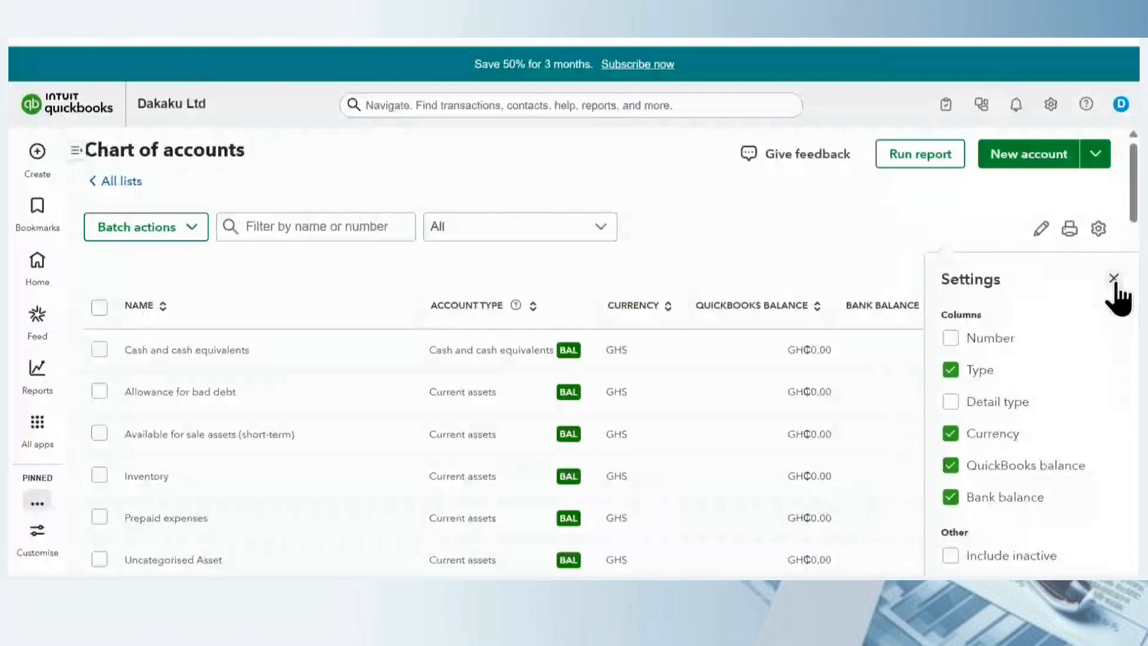
{"action": "left_click", "coordinate": [1113, 279]}
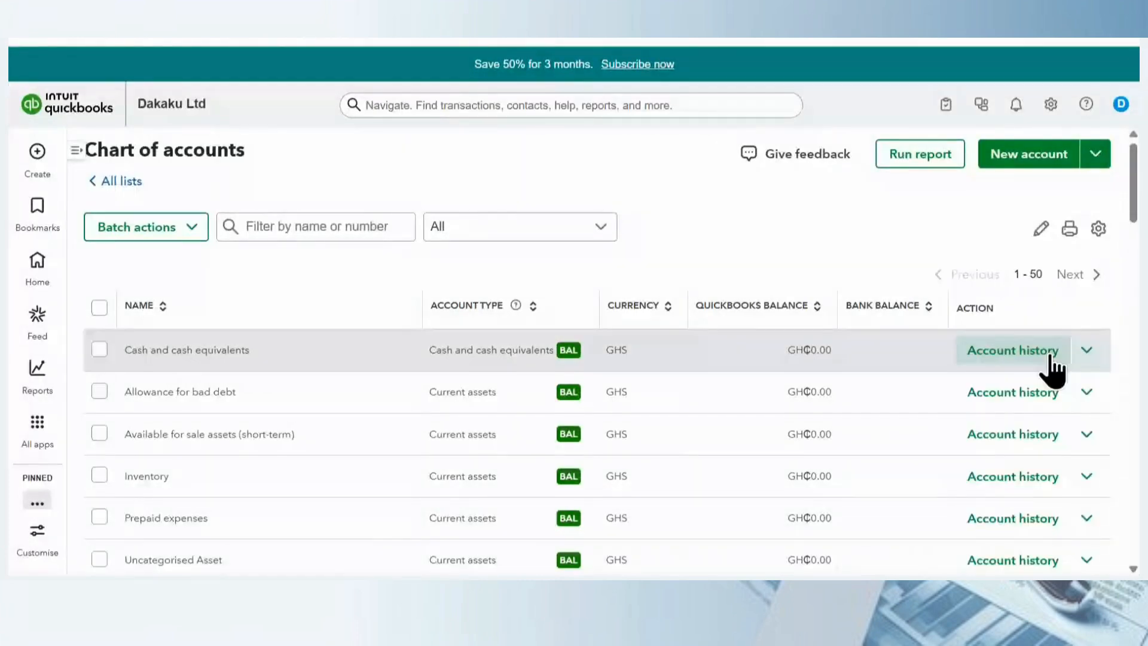
Step: Start a new account named GT Bank, enter its account number, and open the account type choices
{"action": "left_click", "coordinate": [1022, 156]}
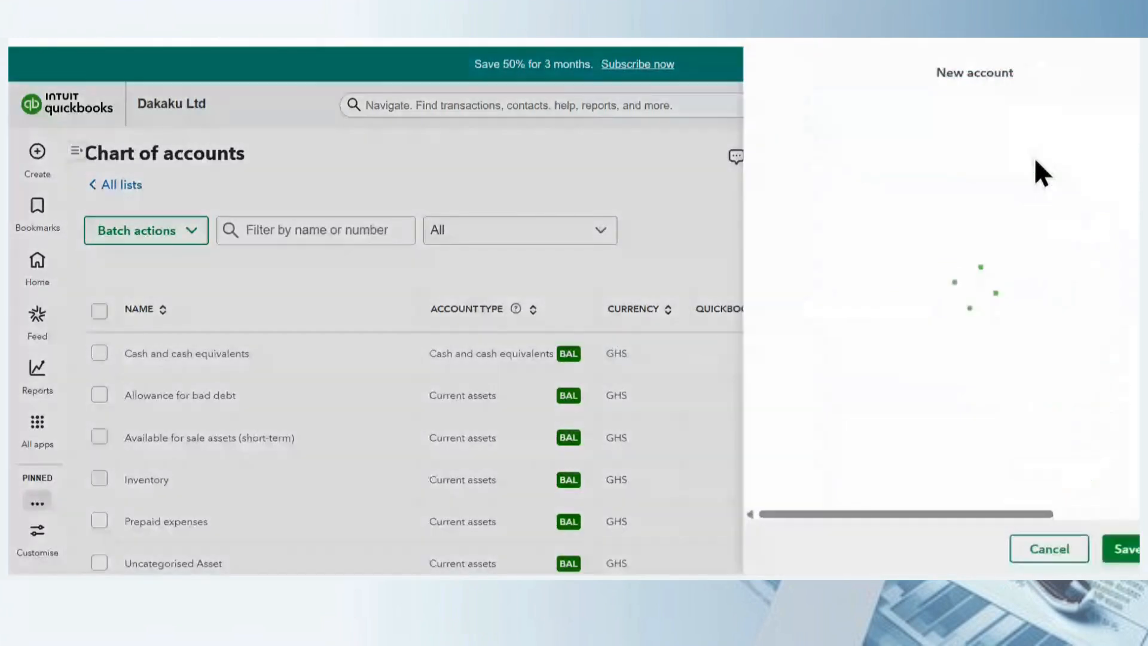
{"action": "left_click", "coordinate": [782, 141]}
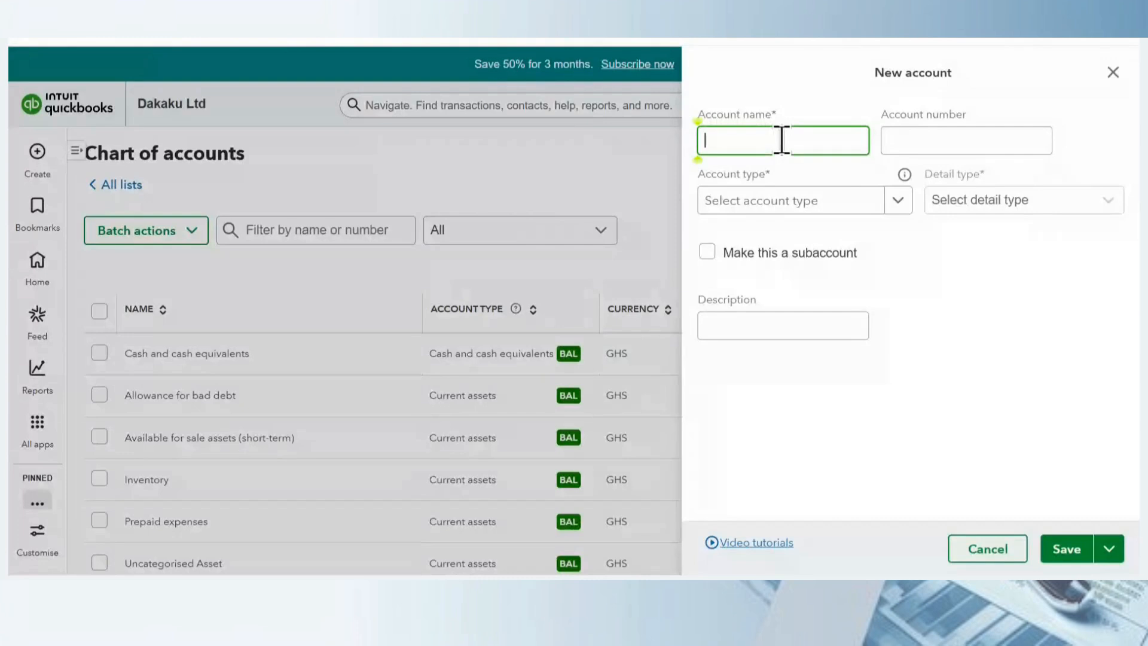
{"action": "type", "text": "GT Bank"}
{"action": "left_click", "coordinate": [982, 154]}
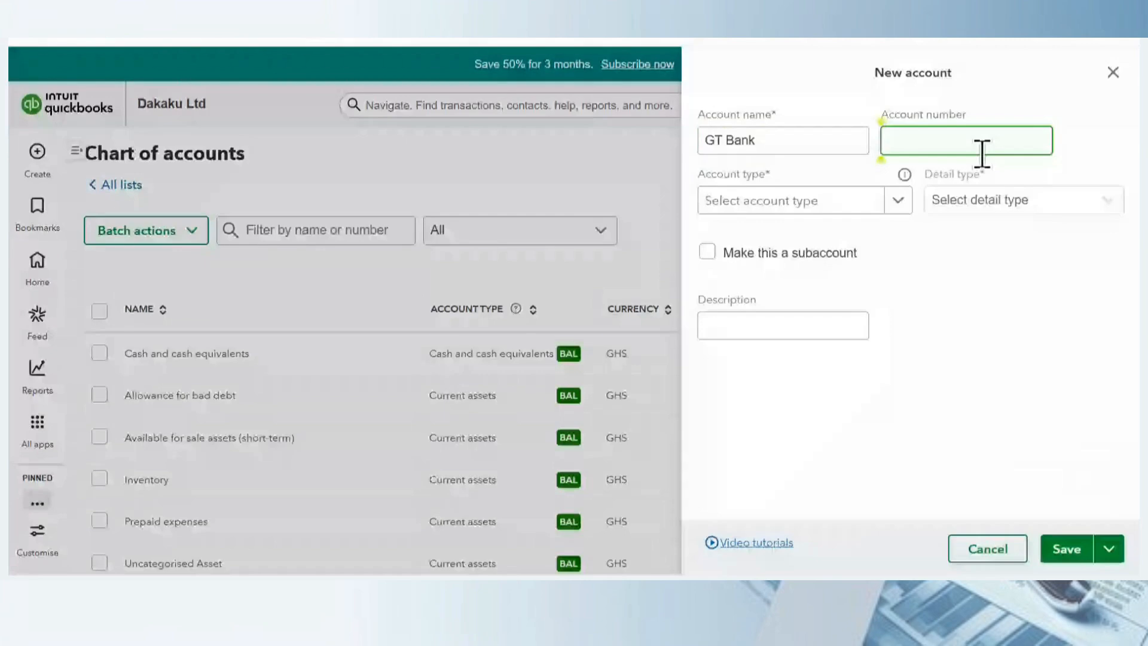
{"action": "type", "text": "4545"}
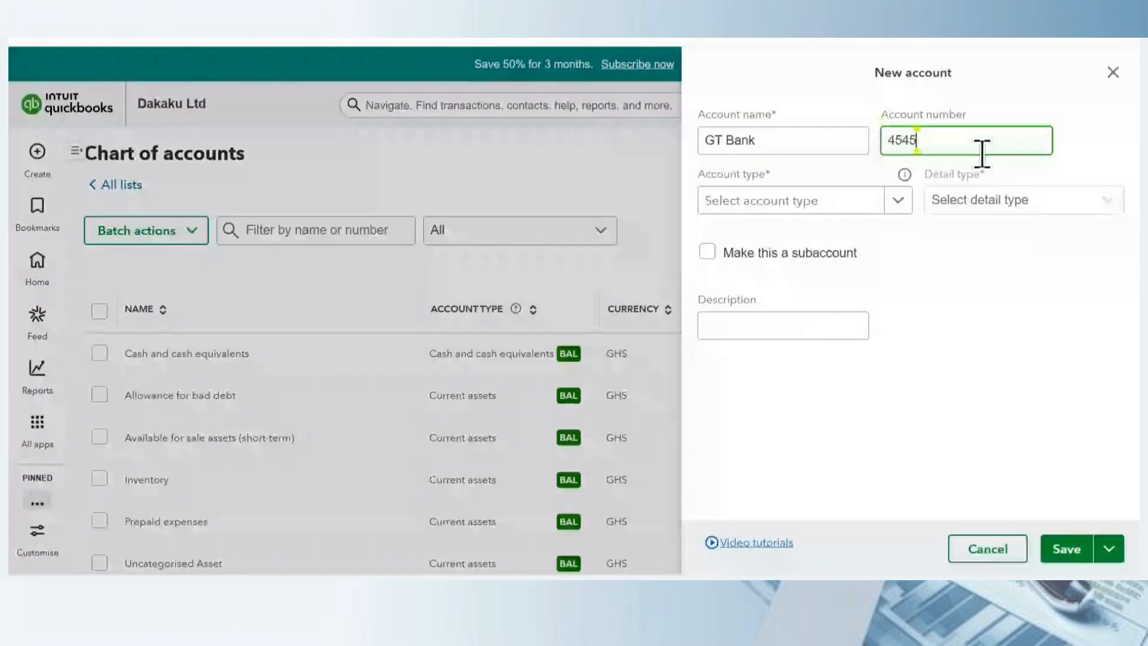
{"action": "left_click", "coordinate": [897, 200]}
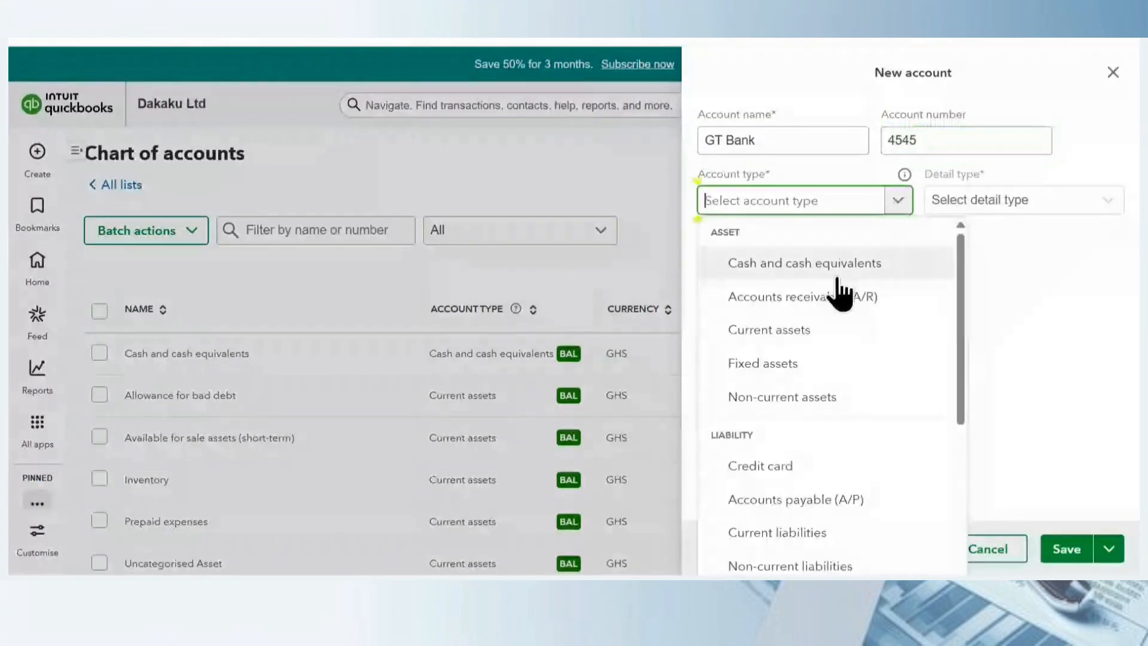
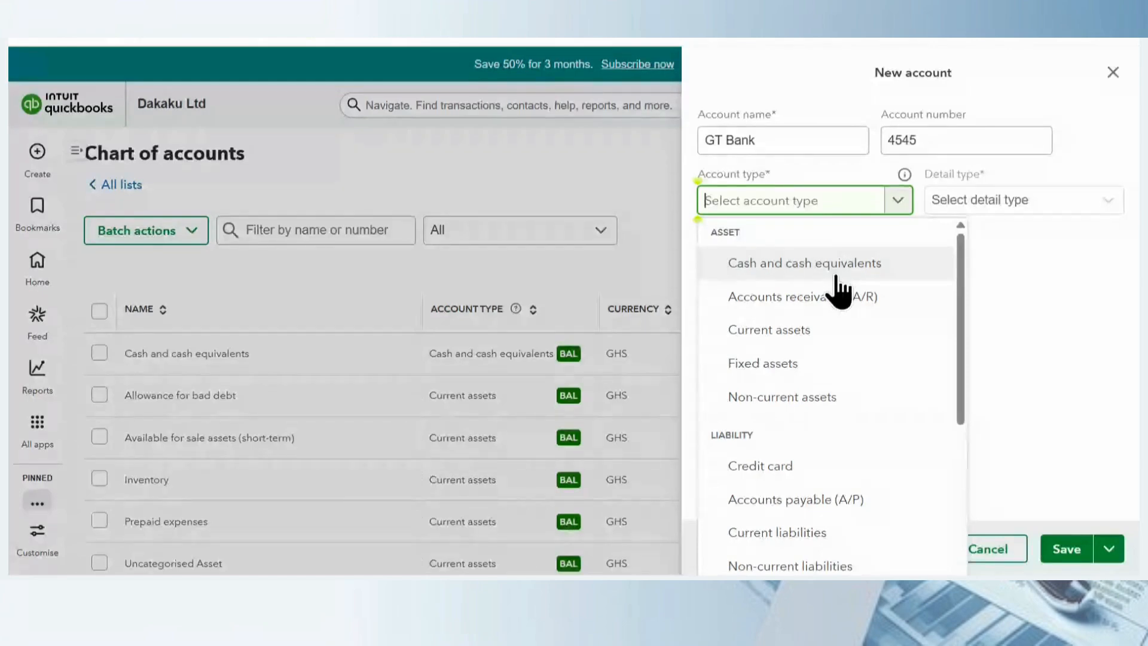
Step: Set the GT Bank account's type to Cash and cash equivalents and its detail type to Bank
{"action": "scroll", "coordinate": [839, 291], "scroll_direction": "down", "scroll_amount": 1}
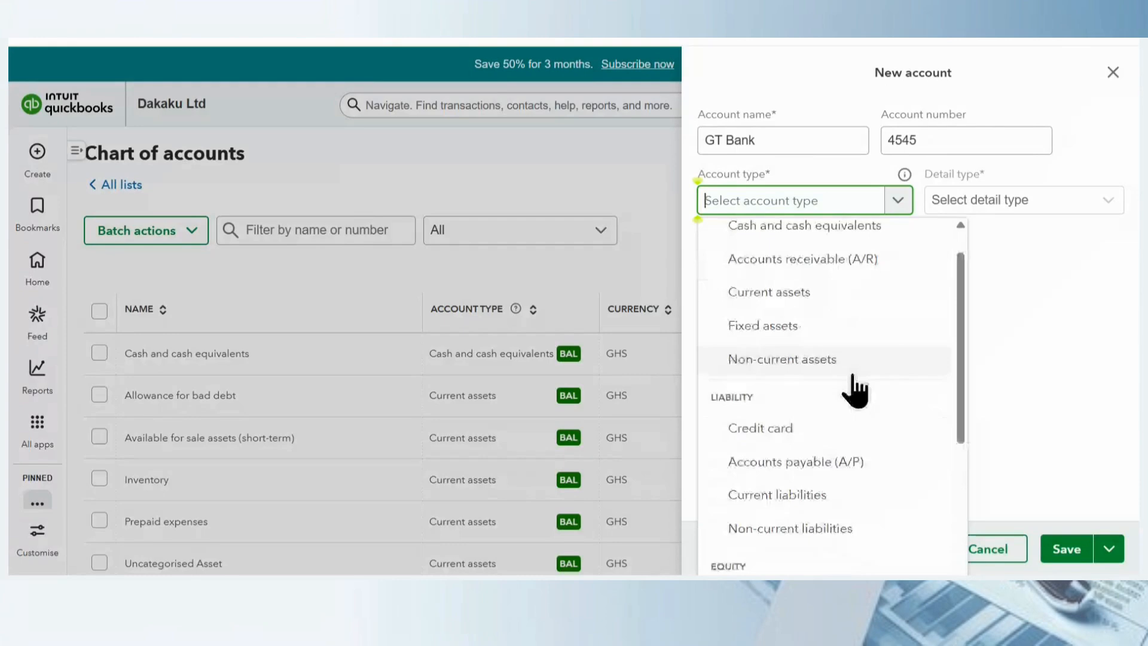
{"action": "scroll", "coordinate": [855, 392], "scroll_direction": "up", "scroll_amount": 1}
{"action": "left_click", "coordinate": [867, 262]}
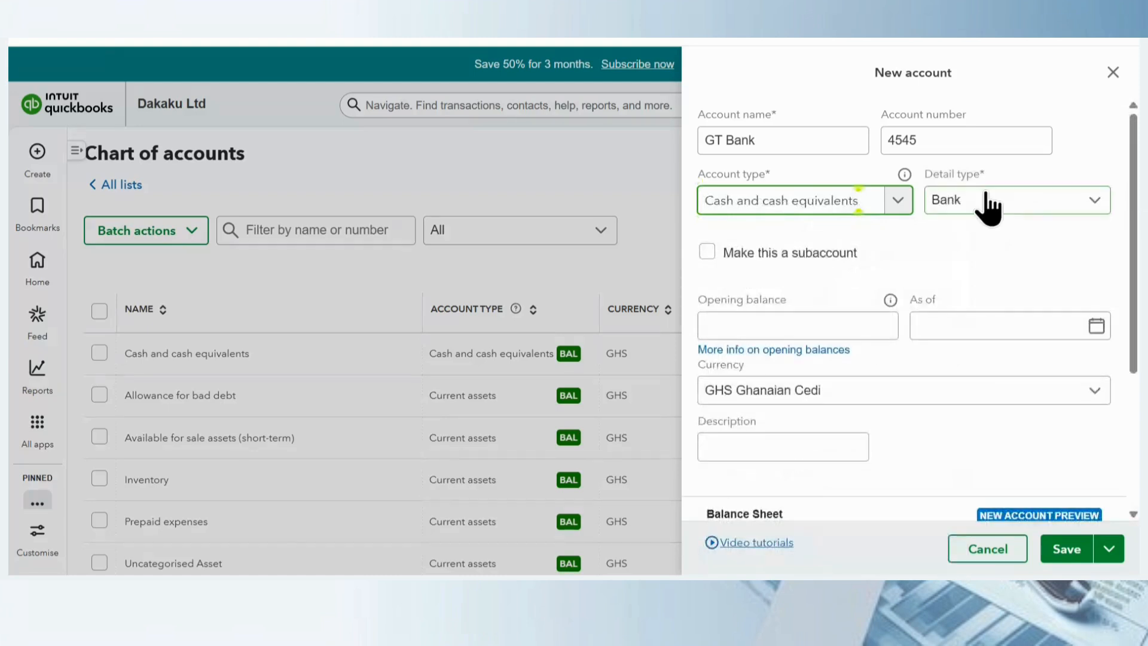
{"action": "left_click", "coordinate": [989, 203]}
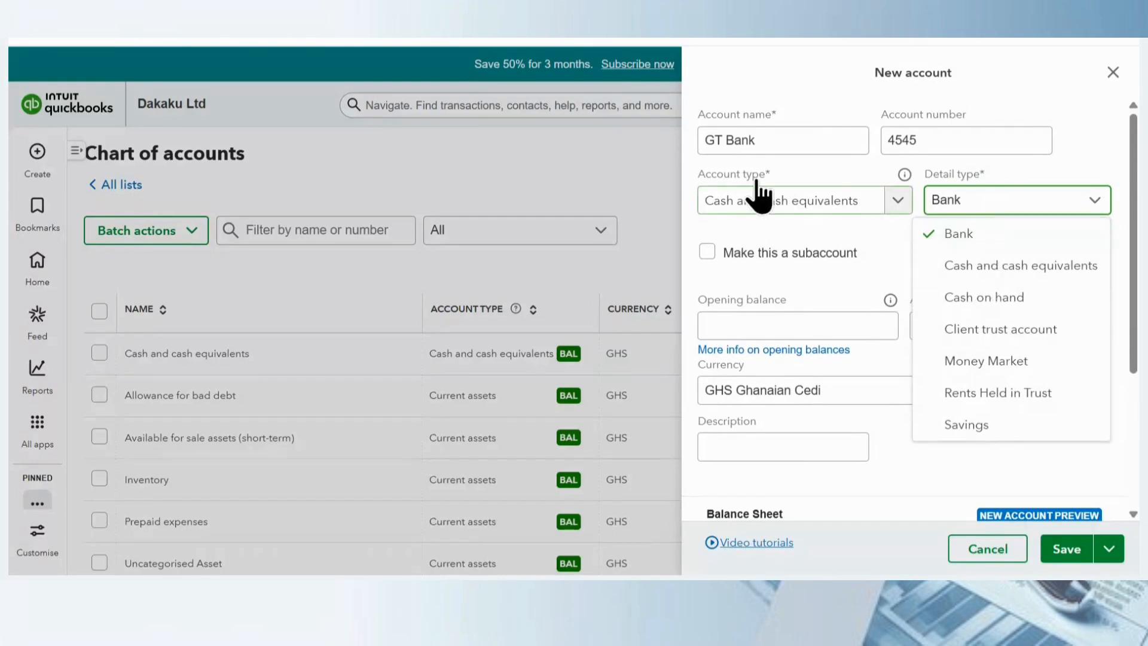
{"action": "left_click", "coordinate": [1017, 246]}
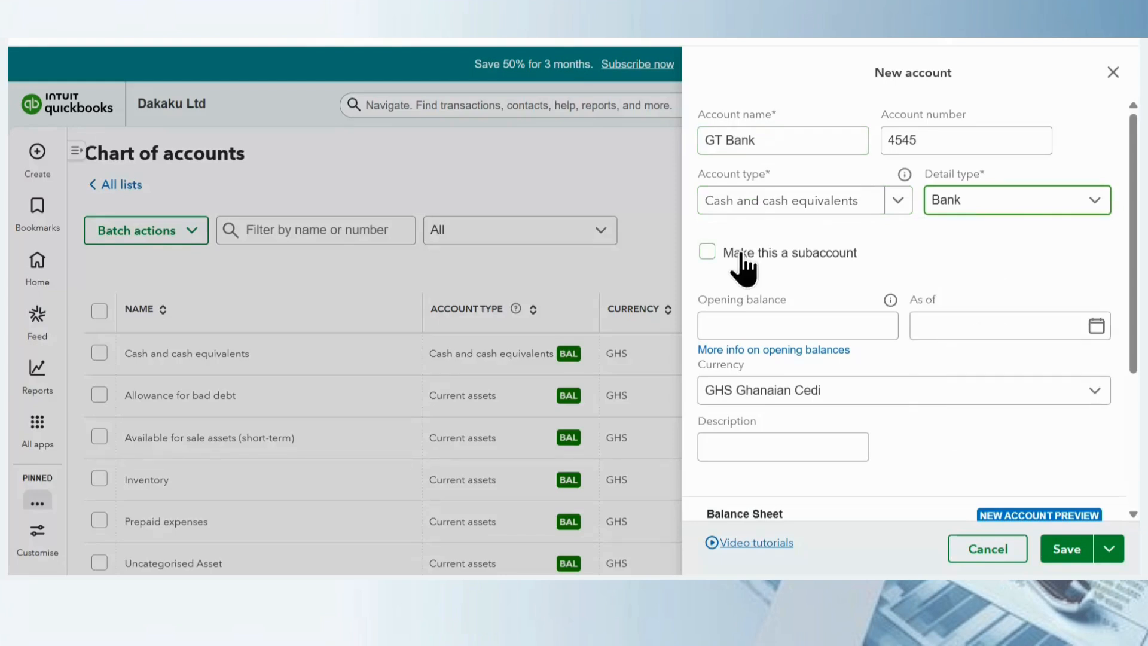
Step: Enter an opening balance of 50,000.00 for the GT Bank account, as of 01/01/2026
{"action": "left_click", "coordinate": [717, 316]}
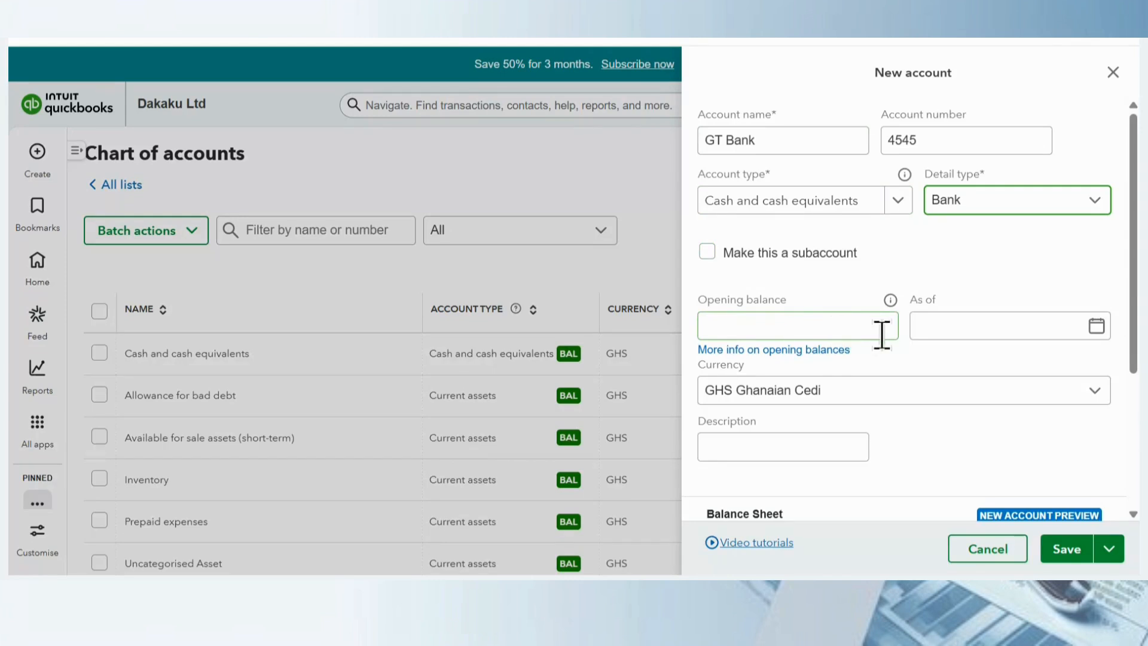
{"action": "left_click", "coordinate": [826, 324]}
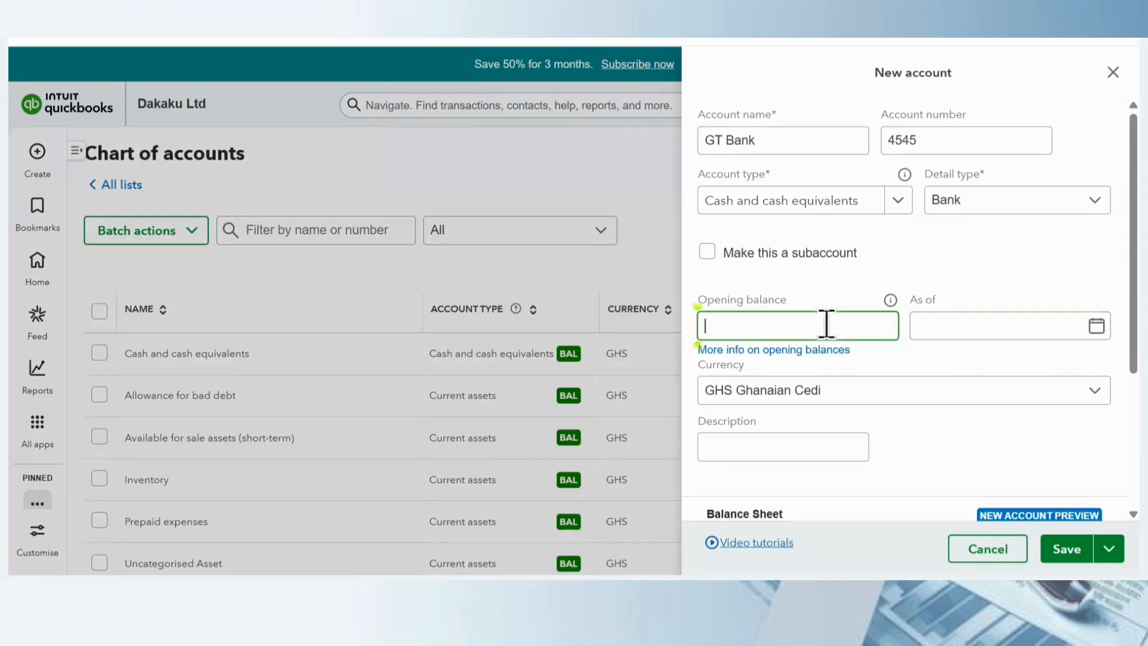
{"action": "type", "text": "5000"}
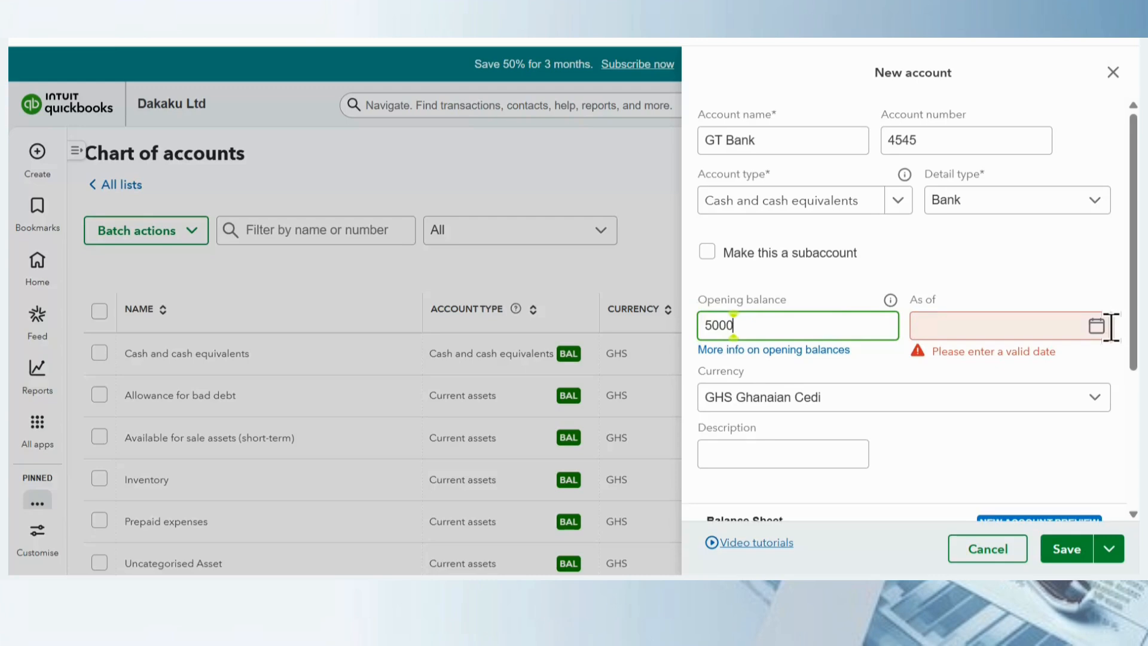
{"action": "type", "text": "0"}
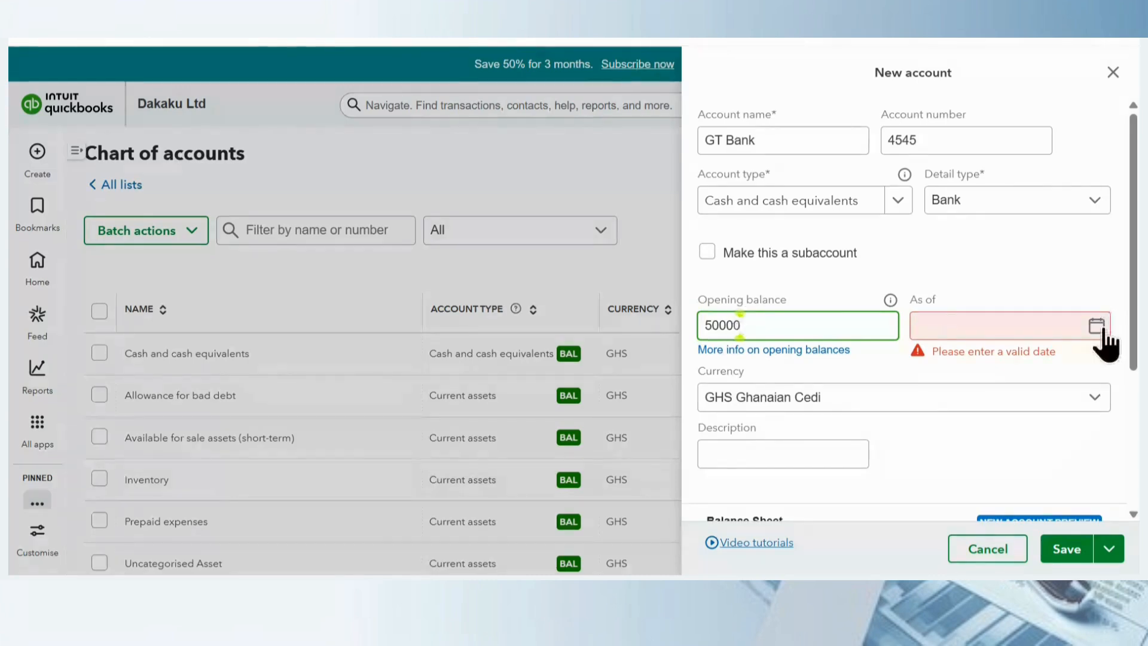
{"action": "left_click", "coordinate": [1097, 327]}
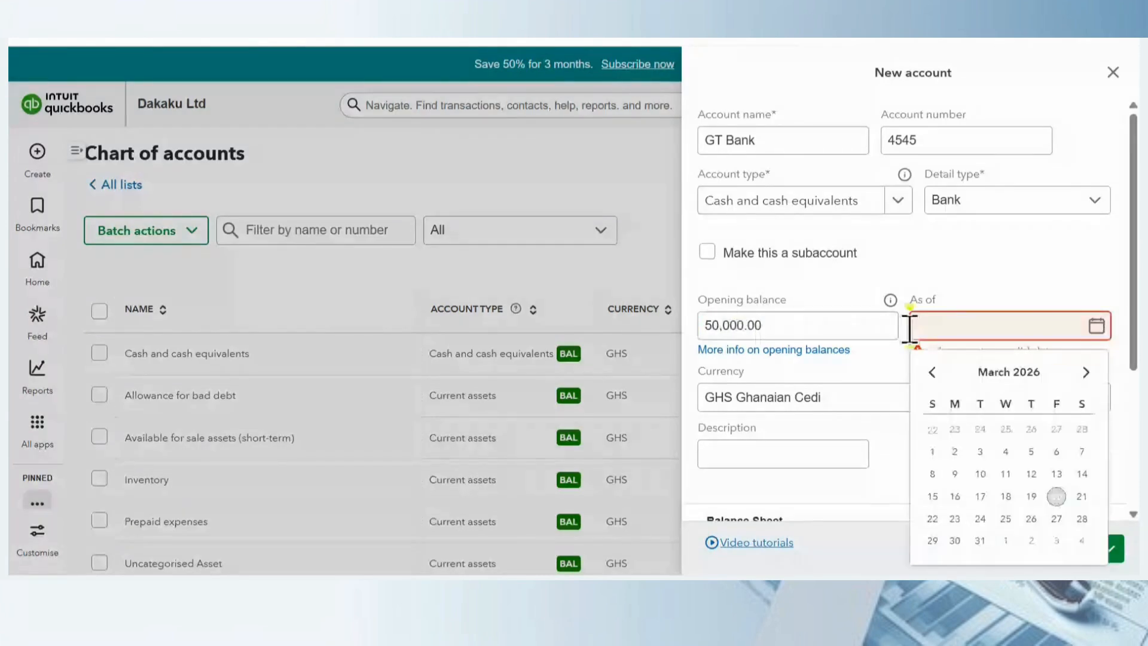
{"action": "left_click", "coordinate": [1095, 337]}
{"action": "left_click", "coordinate": [1095, 337]}
{"action": "left_click", "coordinate": [931, 372]}
{"action": "left_click", "coordinate": [931, 372]}
{"action": "left_click", "coordinate": [931, 372]}
{"action": "left_click", "coordinate": [932, 372]}
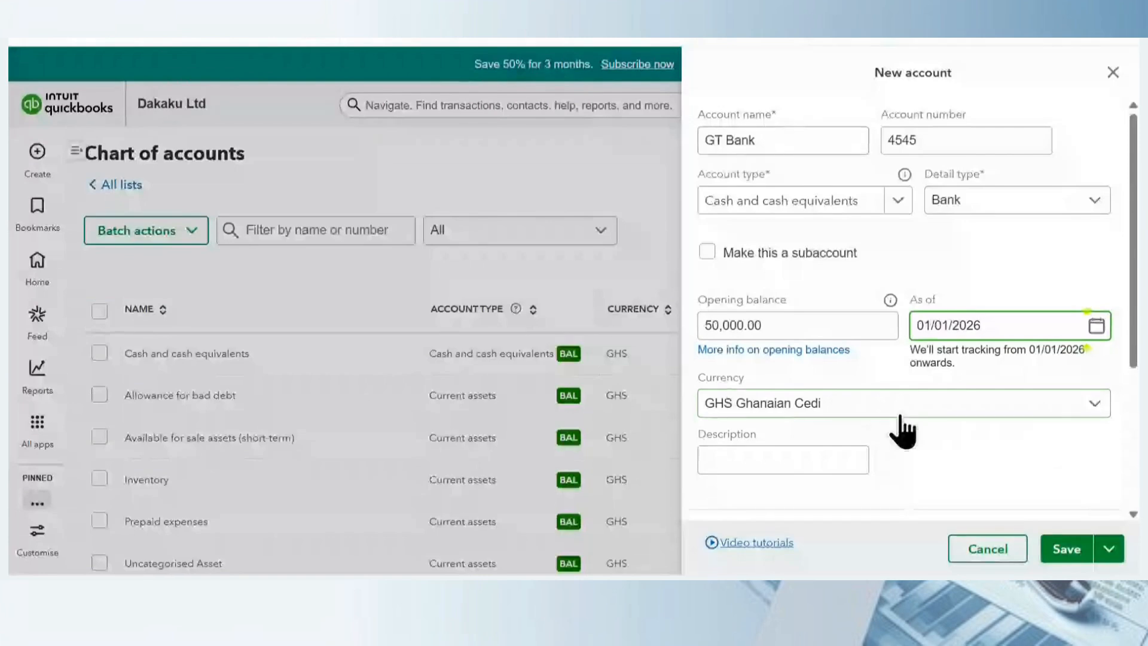
Step: Set the GT Bank account's currency to USD United States Dollar
{"action": "left_click", "coordinate": [906, 407]}
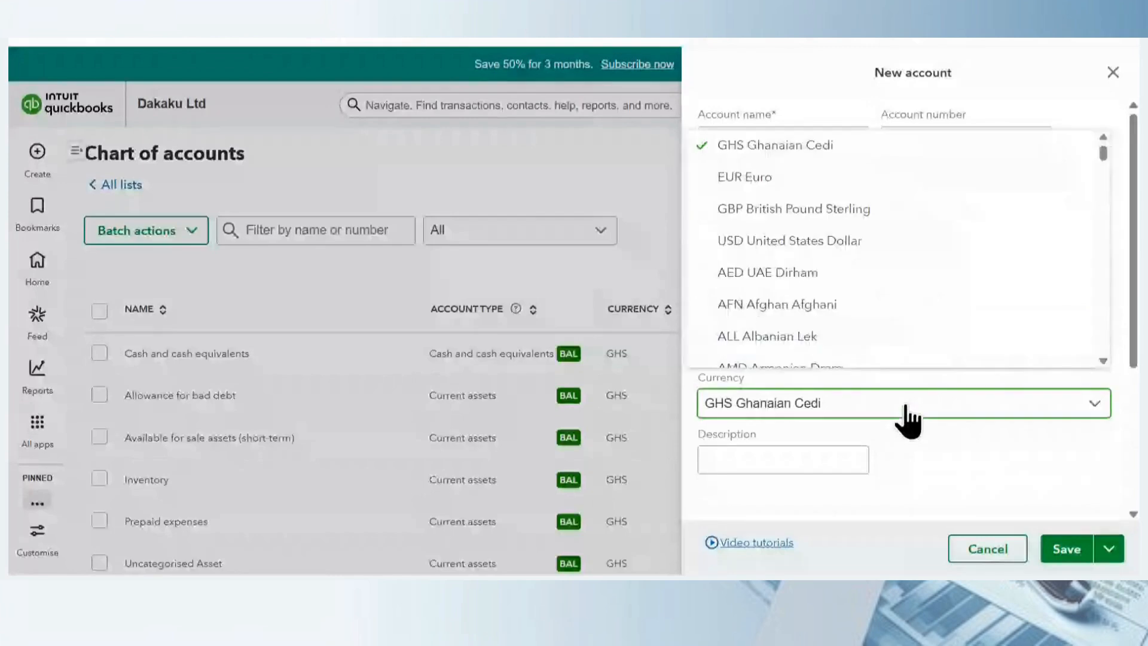
{"action": "left_click", "coordinate": [843, 241]}
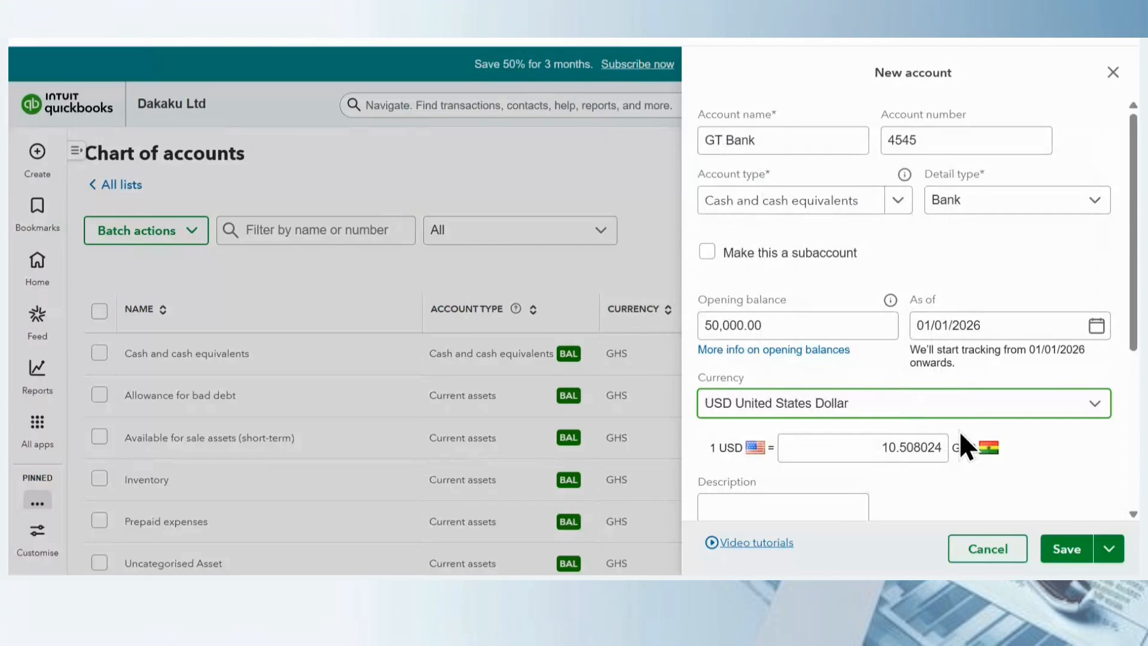
{"action": "scroll", "coordinate": [959, 430], "scroll_direction": "down", "scroll_amount": 2}
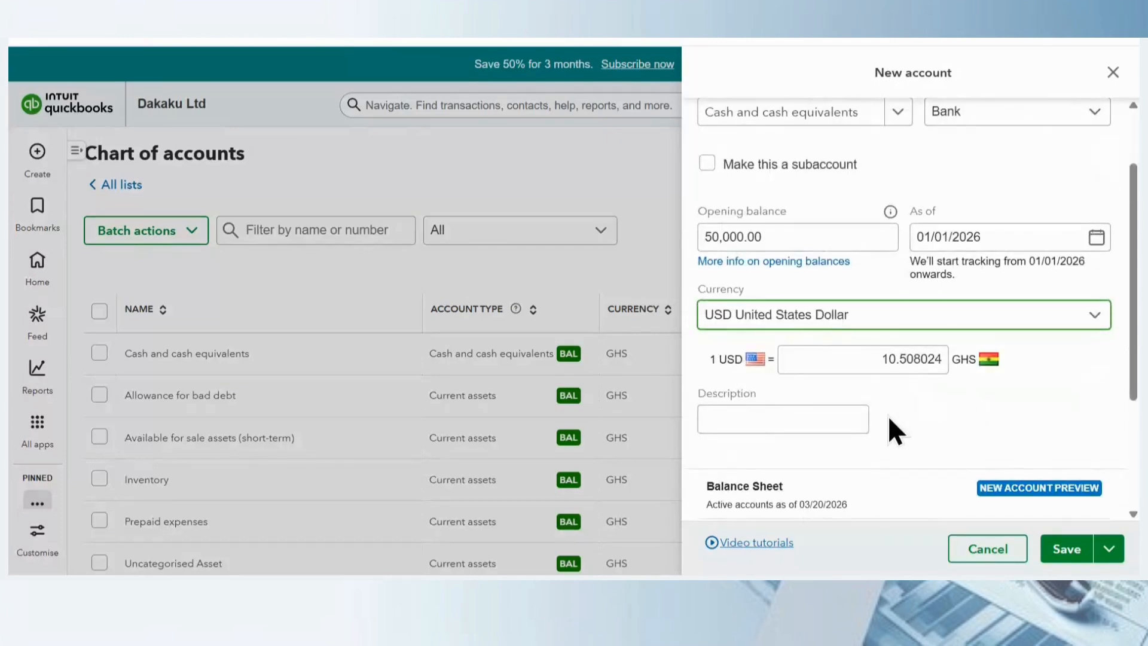
Step: Review the GT Bank account's entered details, the exchange rate and the balance sheet preview
{"action": "left_click", "coordinate": [842, 420]}
{"action": "scroll", "coordinate": [958, 429], "scroll_direction": "down", "scroll_amount": 3}
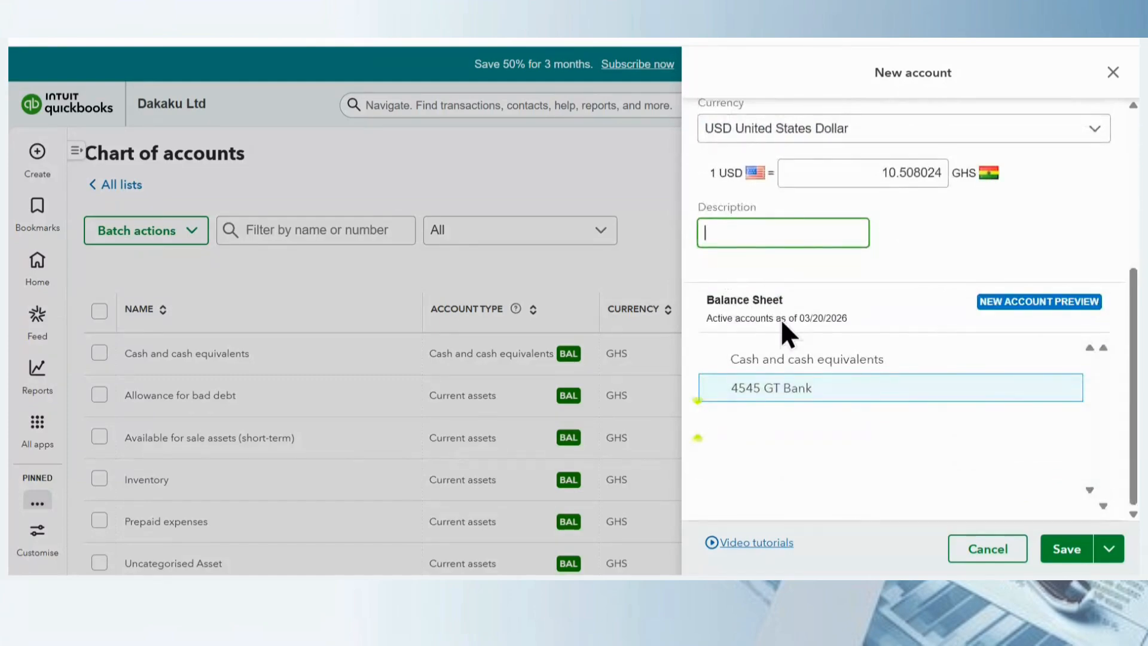
{"action": "scroll", "coordinate": [780, 318], "scroll_direction": "up", "scroll_amount": 4}
{"action": "scroll", "coordinate": [867, 348], "scroll_direction": "down", "scroll_amount": 4}
{"action": "scroll", "coordinate": [863, 458], "scroll_direction": "up", "scroll_amount": 3}
{"action": "scroll", "coordinate": [866, 345], "scroll_direction": "up", "scroll_amount": 2}
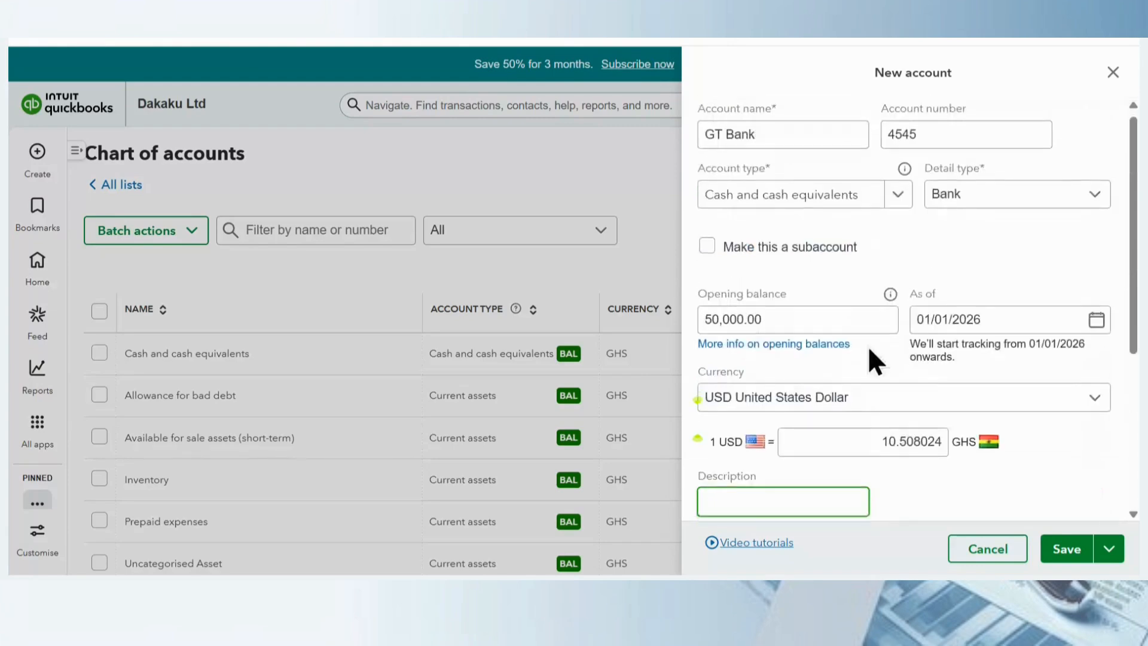
{"action": "scroll", "coordinate": [867, 345], "scroll_direction": "down", "scroll_amount": 5}
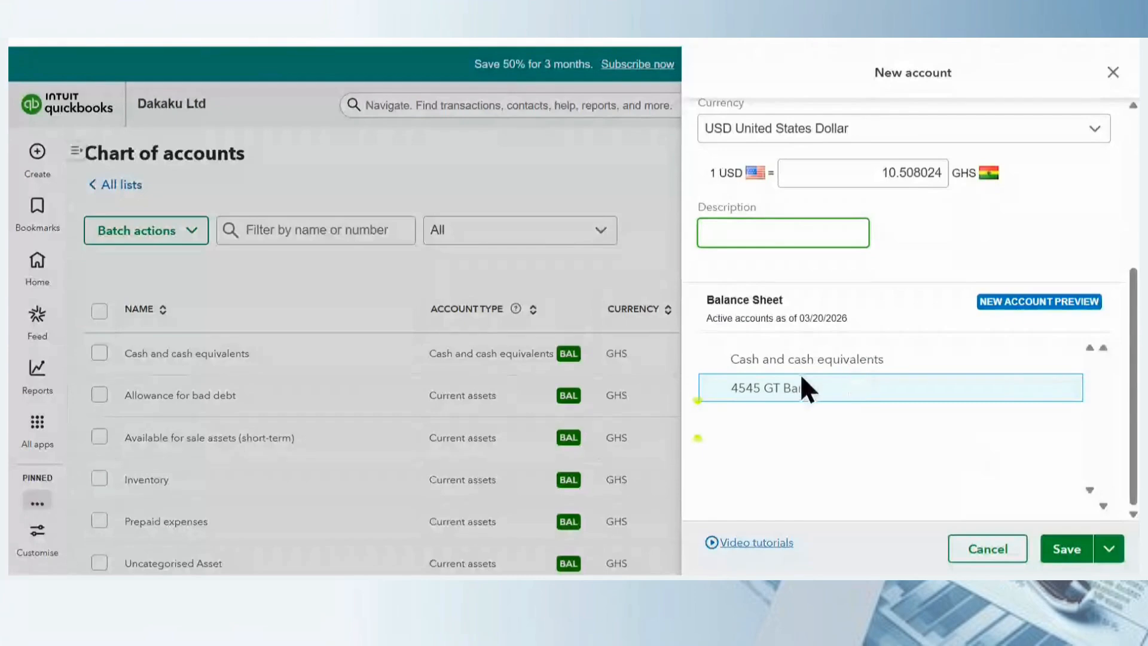
{"action": "scroll", "coordinate": [825, 418], "scroll_direction": "up", "scroll_amount": 1}
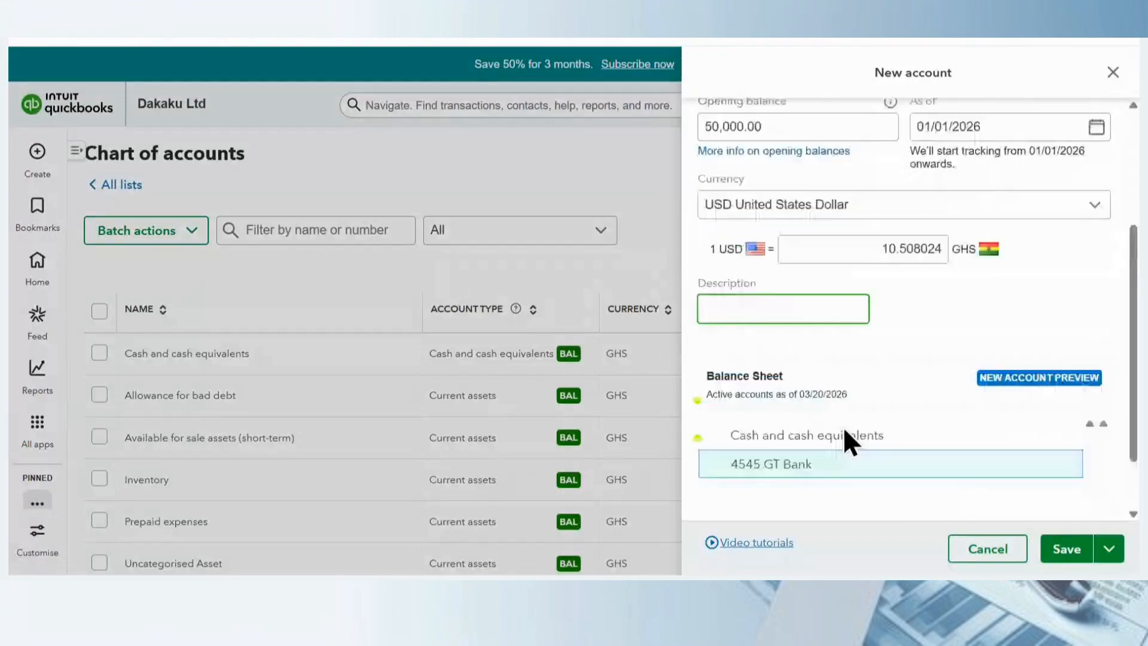
{"action": "scroll", "coordinate": [845, 431], "scroll_direction": "up", "scroll_amount": 3}
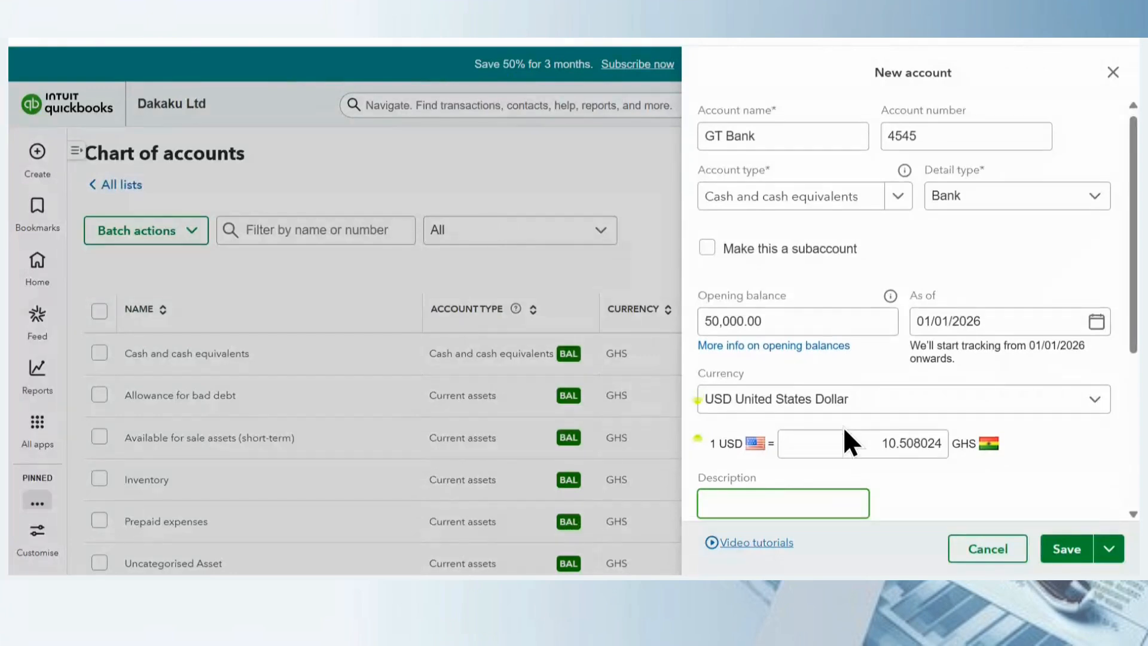
{"action": "scroll", "coordinate": [844, 441], "scroll_direction": "down", "scroll_amount": 5}
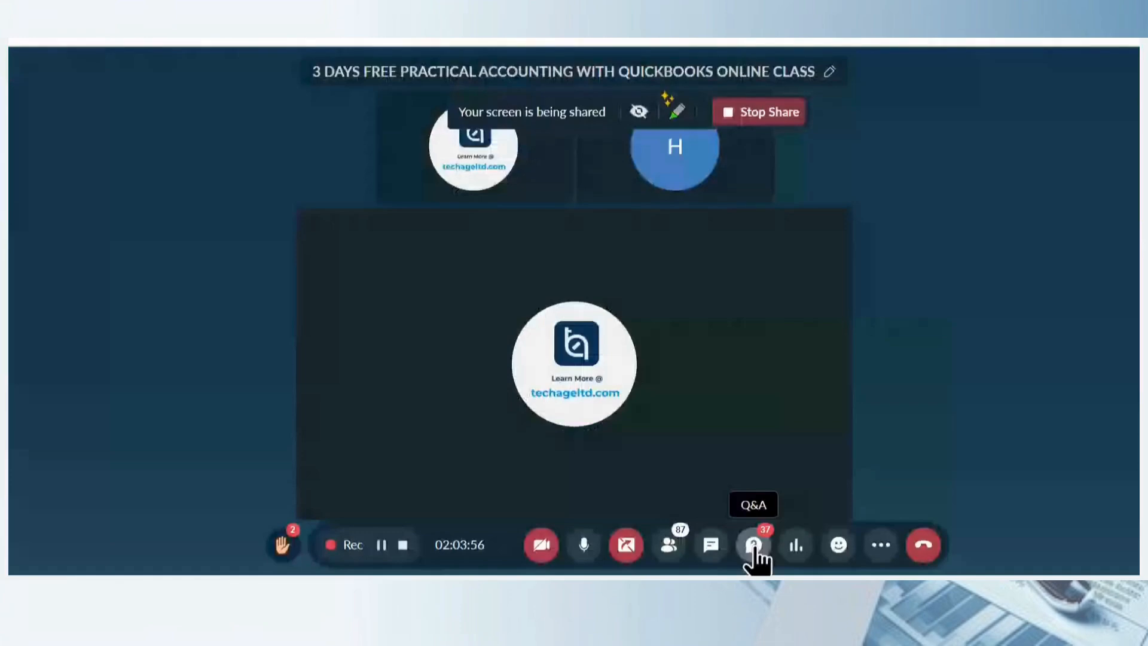
Step: Read the attendees' Q&A entries in the webinar window, close the list, and return to QuickBooks
{"action": "left_click", "coordinate": [750, 545]}
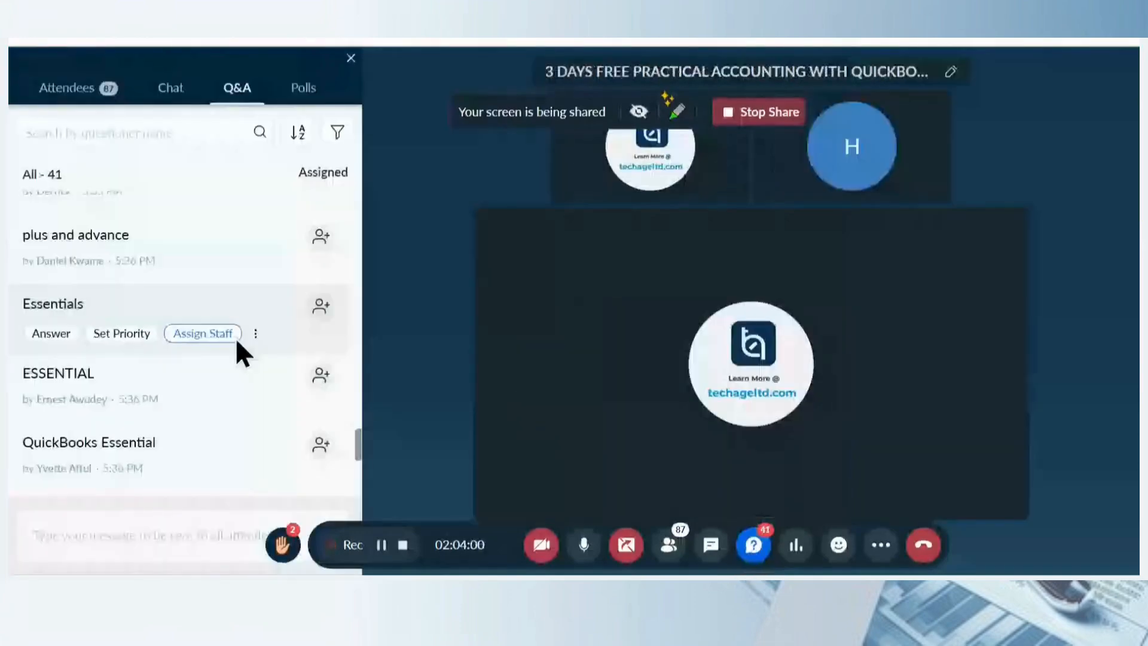
{"action": "scroll", "coordinate": [236, 344], "scroll_direction": "down", "scroll_amount": 5}
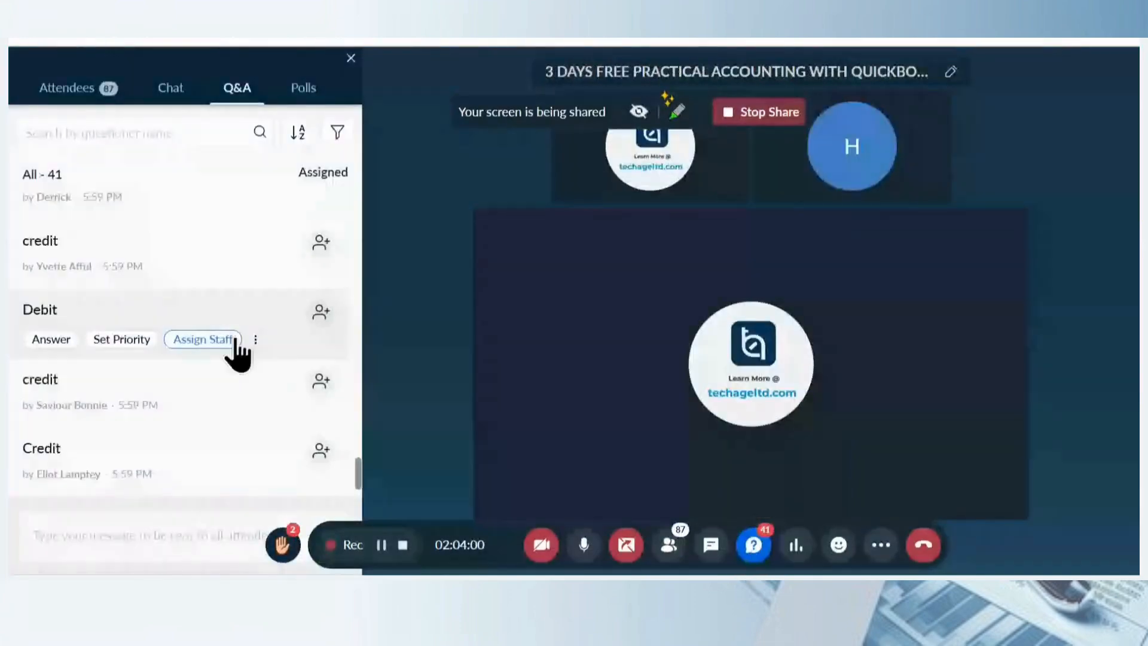
{"action": "scroll", "coordinate": [237, 350], "scroll_direction": "down", "scroll_amount": 1}
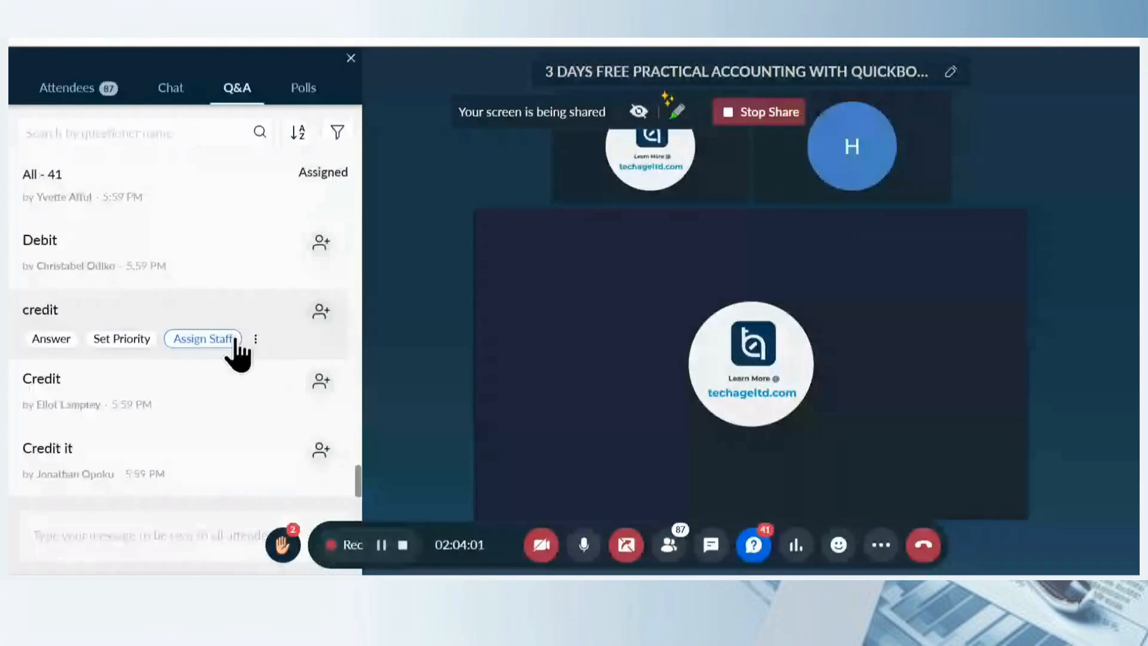
{"action": "scroll", "coordinate": [235, 339], "scroll_direction": "up", "scroll_amount": 1}
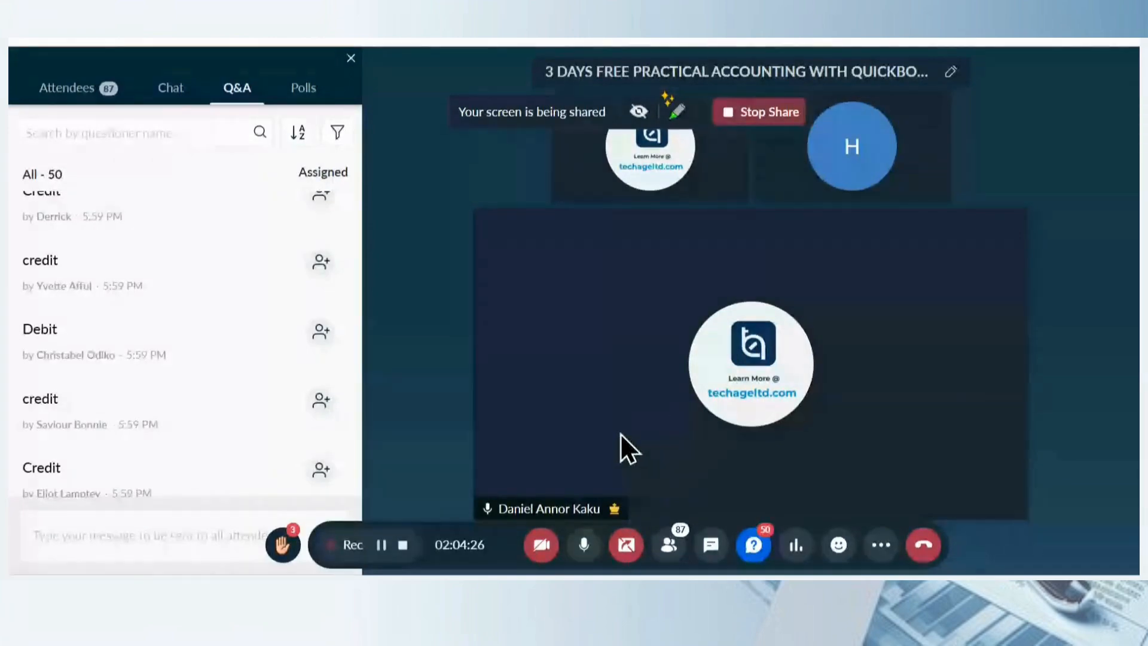
{"action": "left_click", "coordinate": [753, 544]}
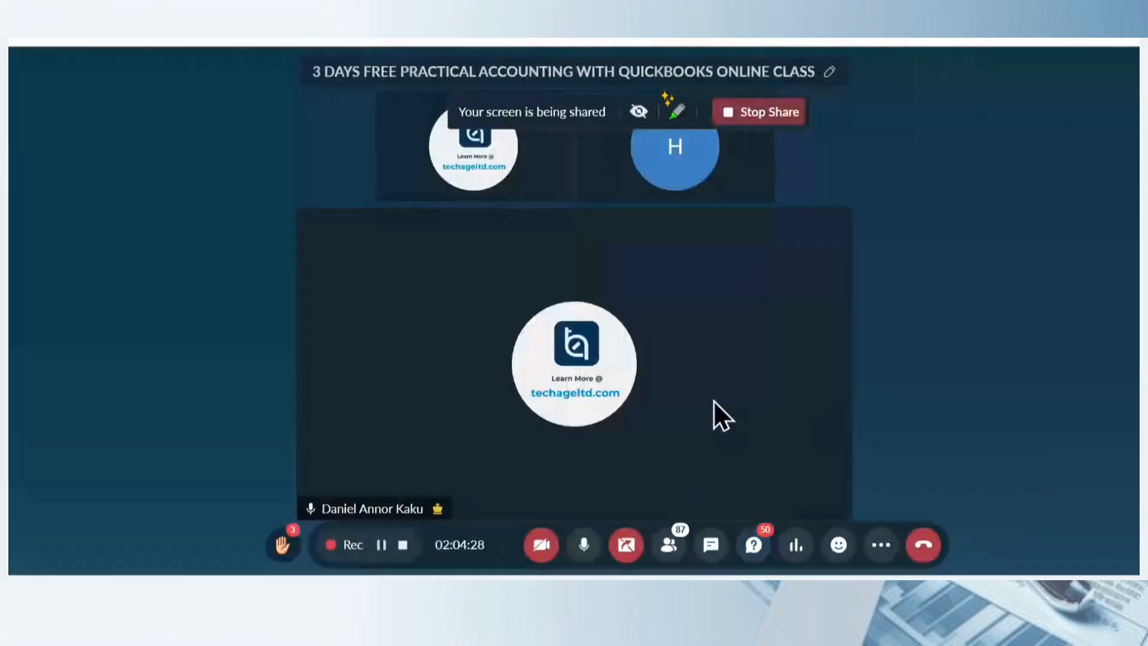
{"action": "key", "text": "alt+Tab"}
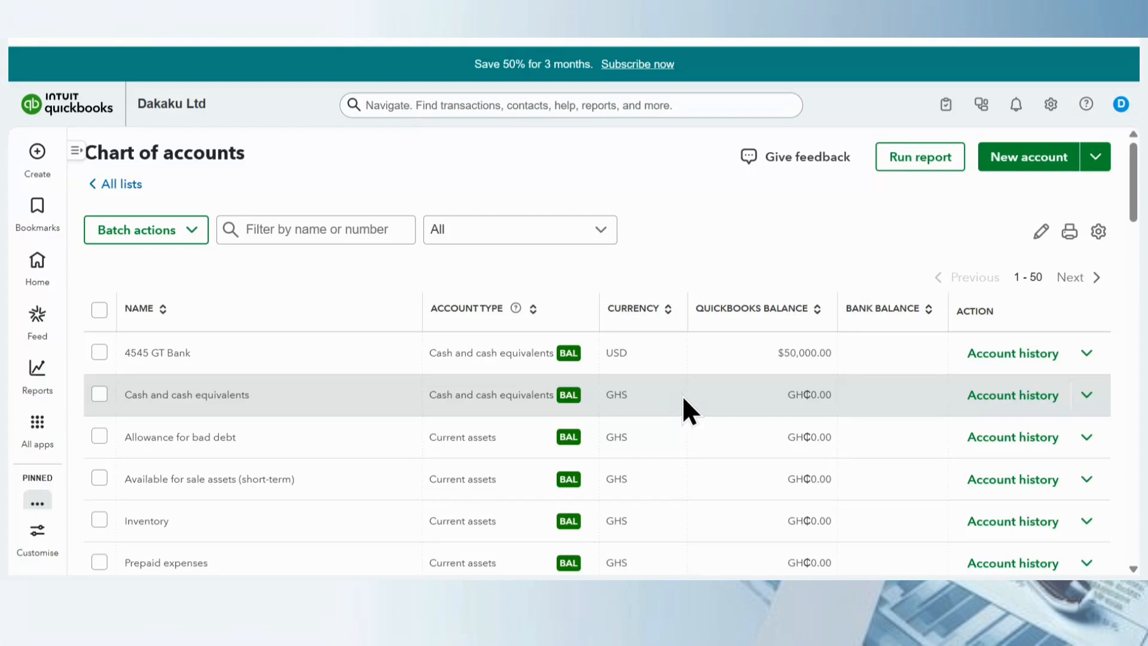
Step: Start another new account in the chart of accounts and make its name ready for entry
{"action": "left_click", "coordinate": [1020, 156]}
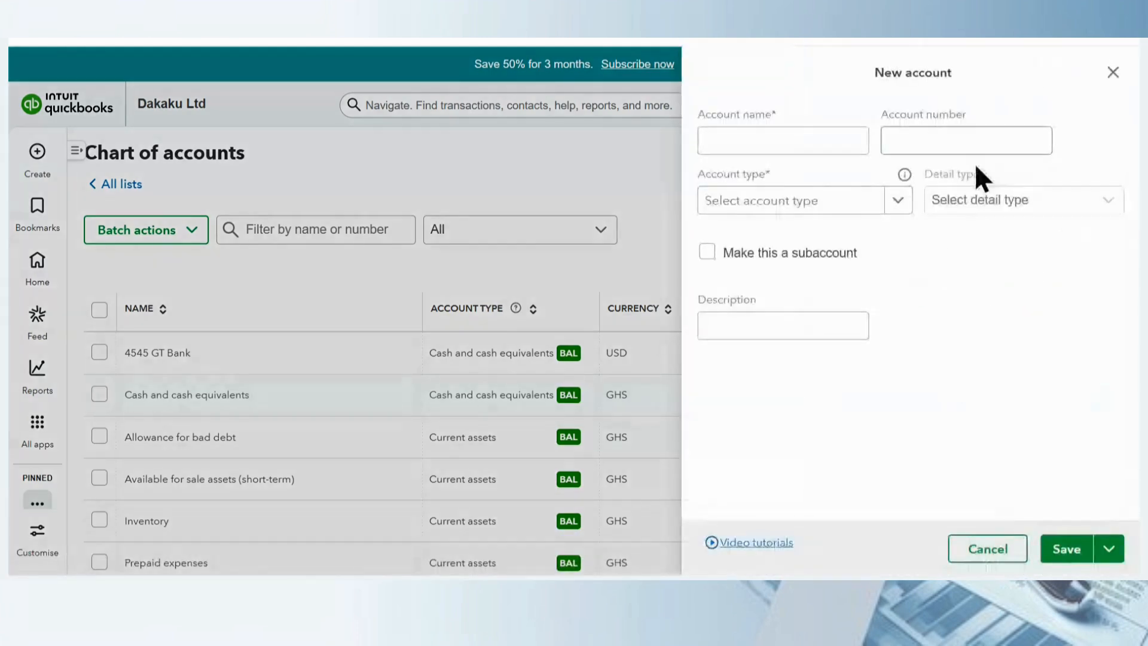
{"action": "left_click", "coordinate": [772, 147]}
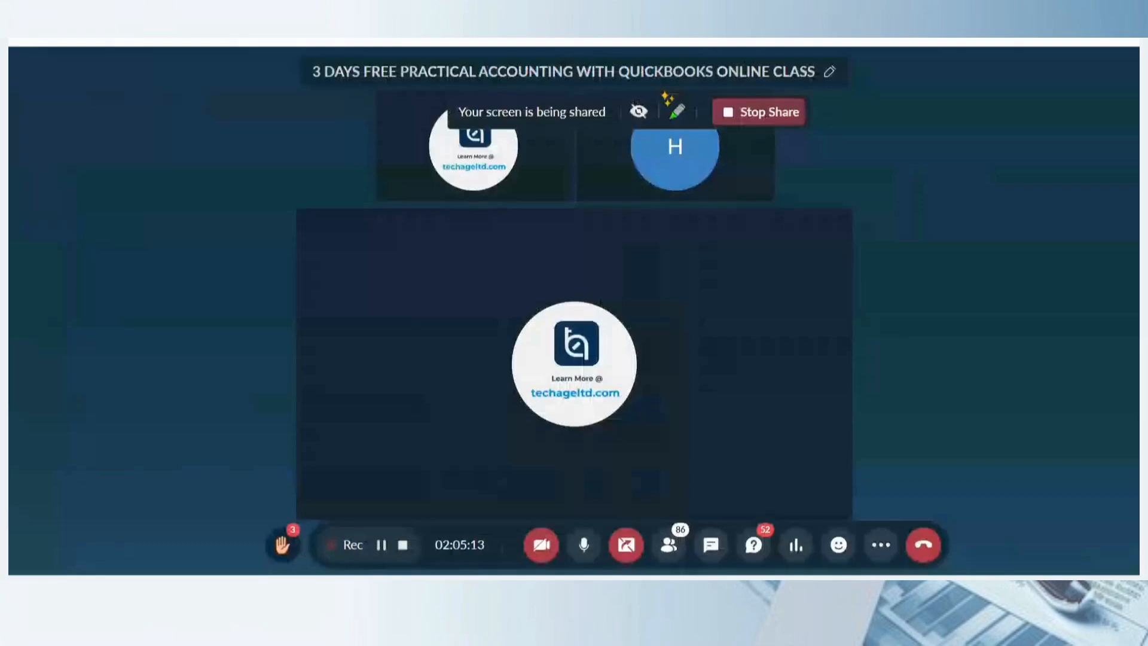
Step: Check the newer attendee answers in the webinar's Q&A and switch back to the new account form in QuickBooks
{"action": "left_click", "coordinate": [750, 546]}
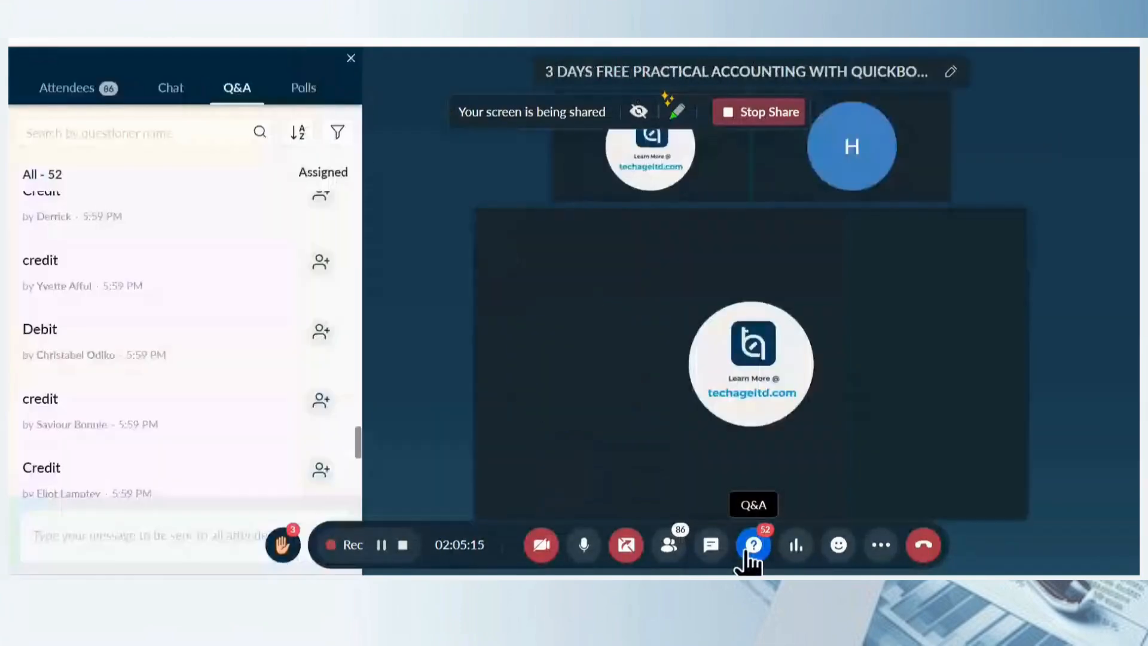
{"action": "scroll", "coordinate": [186, 392], "scroll_direction": "down", "scroll_amount": 7}
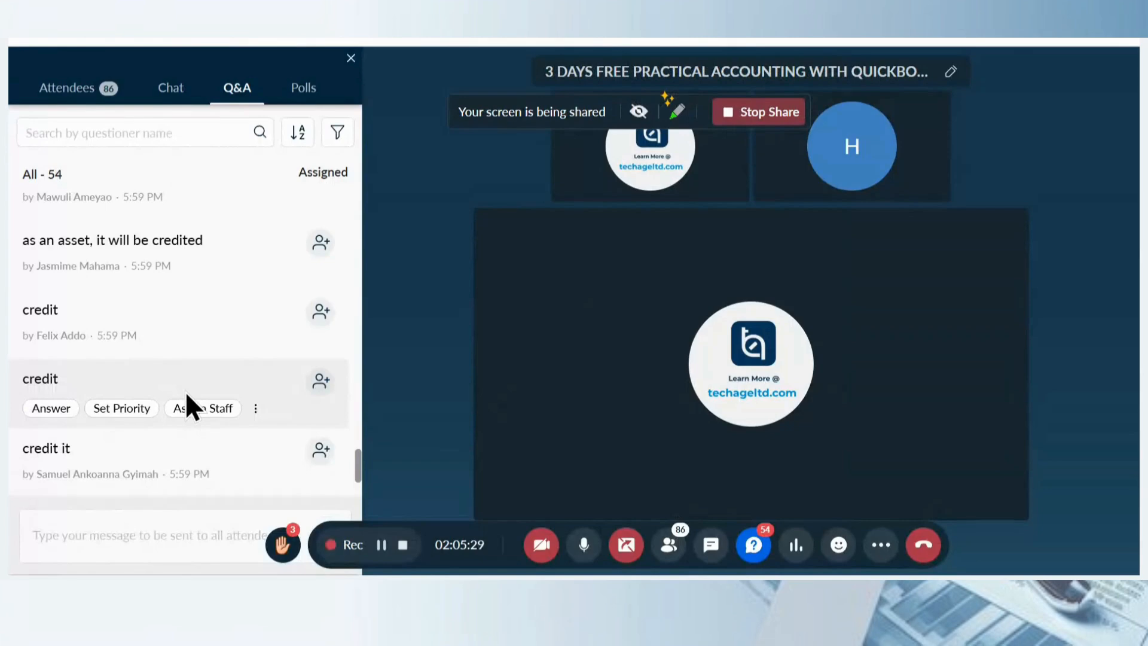
{"action": "scroll", "coordinate": [205, 365], "scroll_direction": "down", "scroll_amount": 1}
{"action": "scroll", "coordinate": [205, 368], "scroll_direction": "down", "scroll_amount": 3}
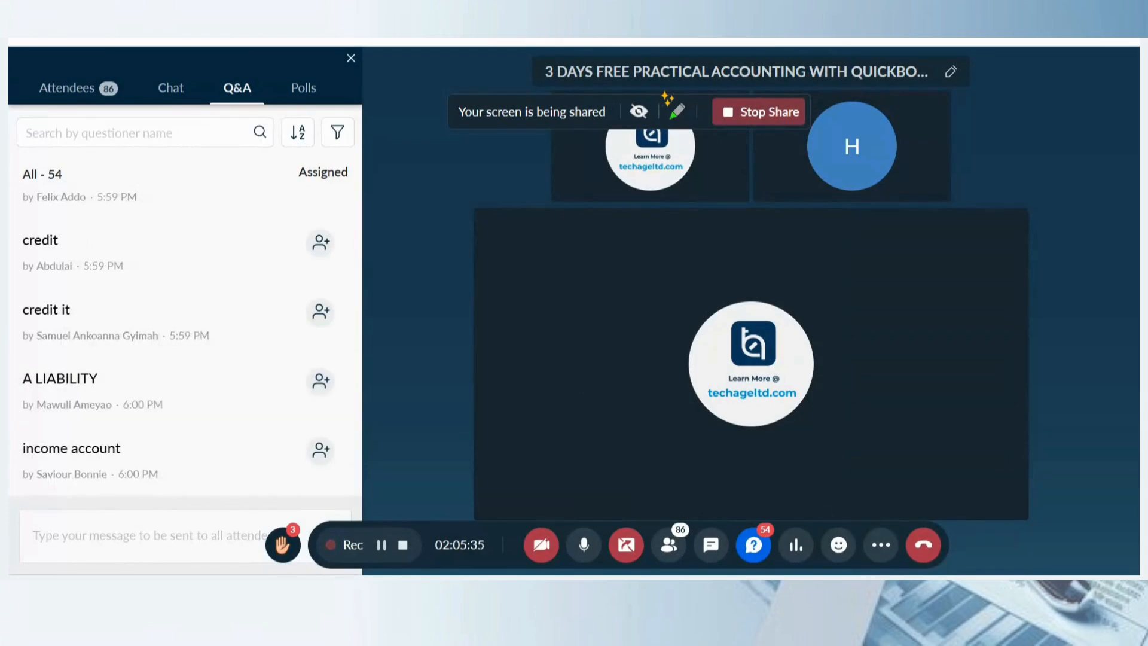
{"action": "key", "text": "alt+Tab"}
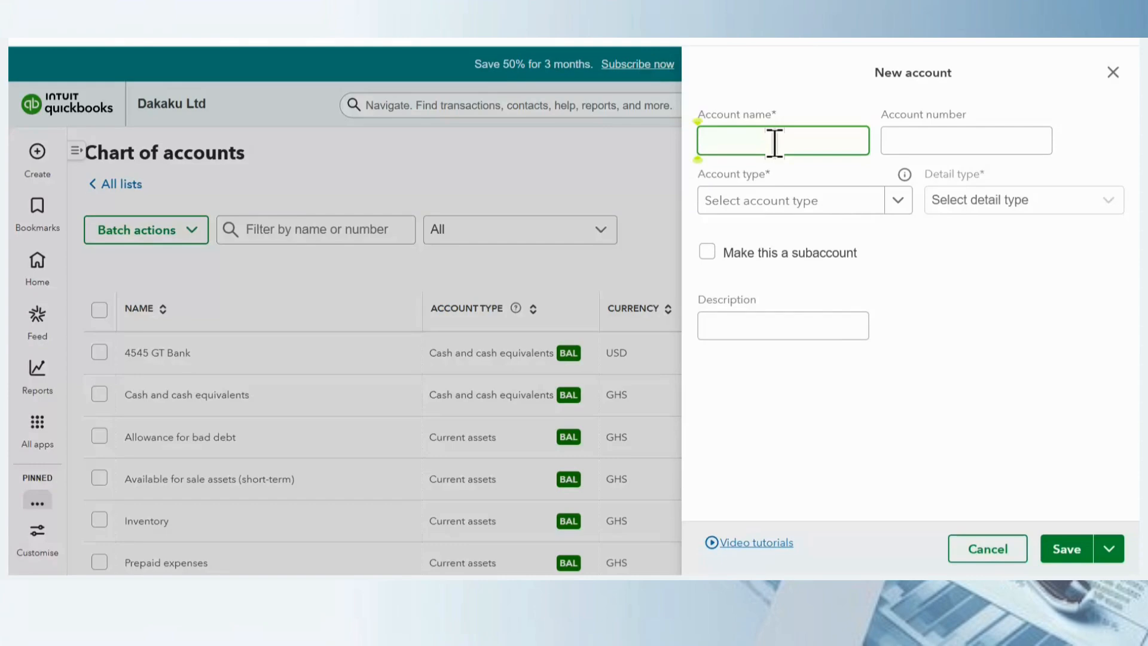
{"action": "type", "text": "Accou"}
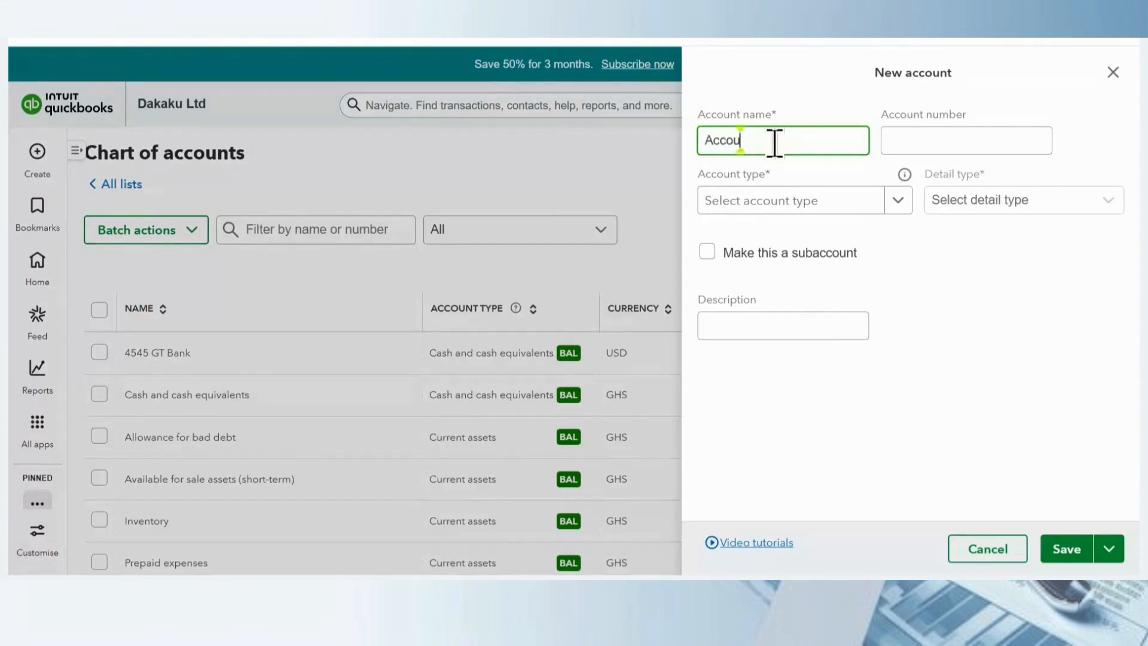
{"action": "key", "text": "BackSpace"}
{"action": "key", "text": "BackSpace"}
{"action": "key", "text": "BackSpace"}
{"action": "key", "text": "BackSpace"}
{"action": "key", "text": "BackSpace"}
{"action": "type", "text": "Taxe"}
{"action": "key", "text": "BackSpace"}
{"action": "key", "text": "BackSpace"}
{"action": "key", "text": "BackSpace"}
{"action": "key", "text": "BackSpace"}
Step: Name the new account Outstanding Salary and enter its account number
{"action": "type", "text": "Outstanding Salary"}
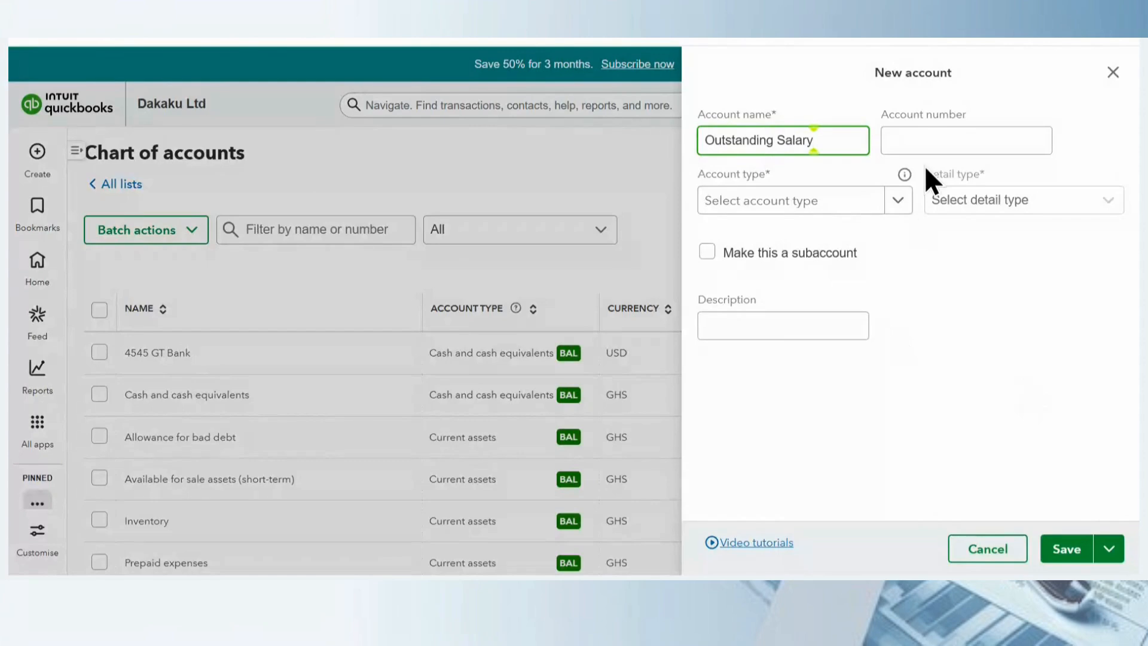
{"action": "left_click", "coordinate": [944, 140]}
{"action": "type", "text": "4"}
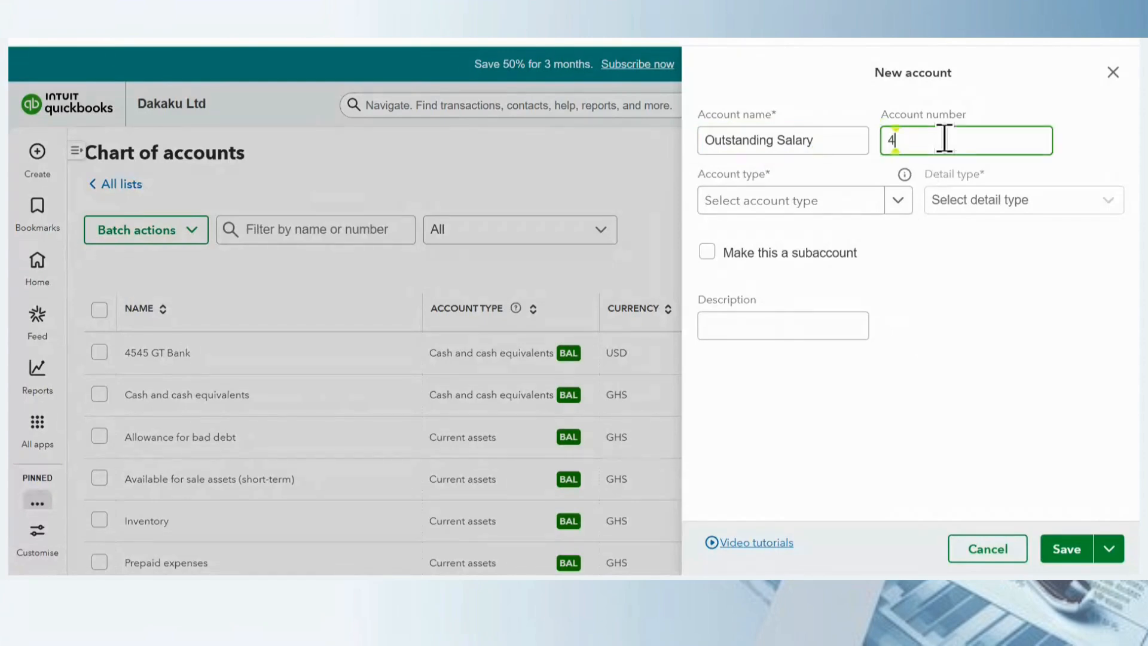
{"action": "type", "text": "0004"}
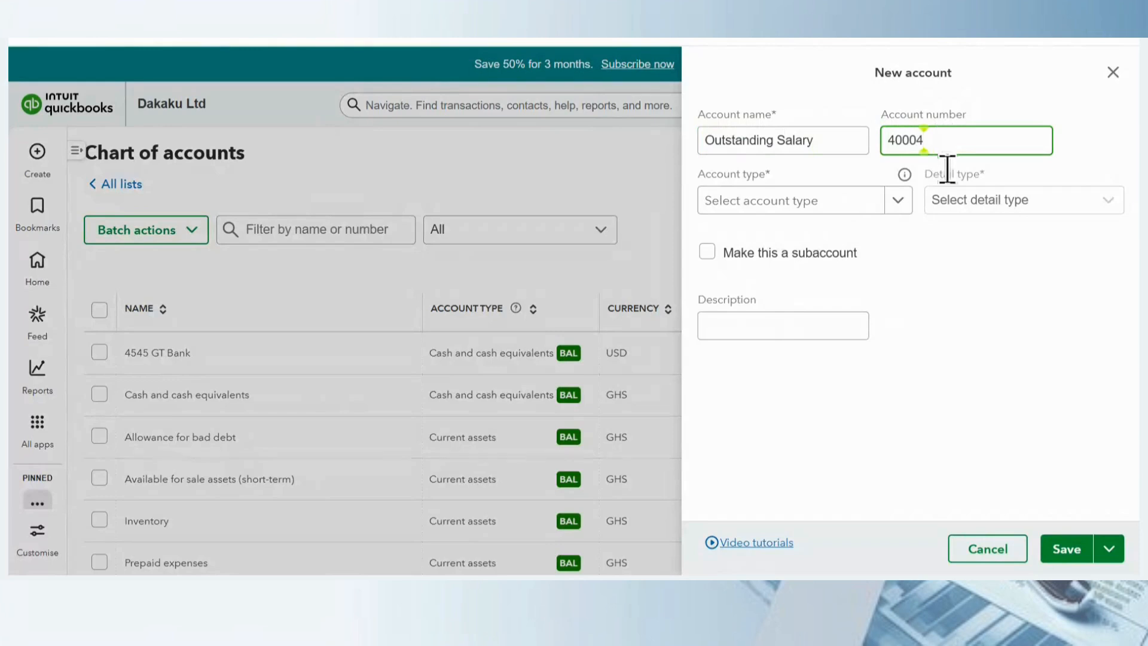
Step: Set the Outstanding Salary account's type to Accounts payable (A/P) and save the new account
{"action": "left_click", "coordinate": [899, 203]}
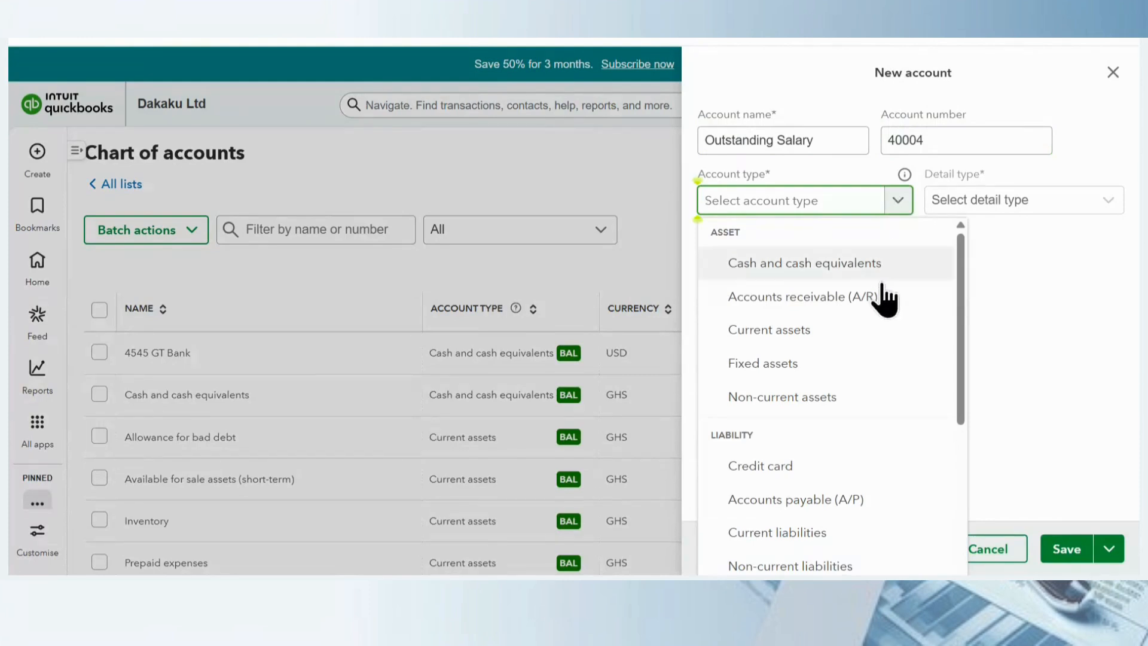
{"action": "scroll", "coordinate": [883, 299], "scroll_direction": "down", "scroll_amount": 2}
{"action": "scroll", "coordinate": [883, 302], "scroll_direction": "down", "scroll_amount": 2}
{"action": "scroll", "coordinate": [879, 303], "scroll_direction": "up", "scroll_amount": 2}
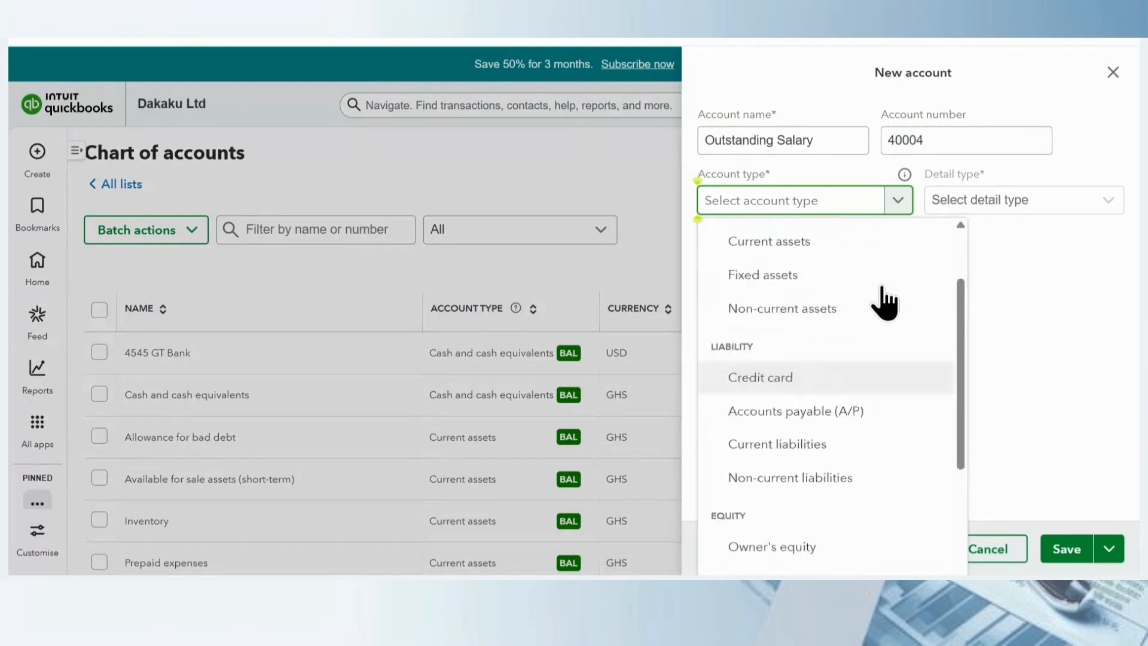
{"action": "left_click", "coordinate": [795, 411]}
{"action": "scroll", "coordinate": [848, 384], "scroll_direction": "down", "scroll_amount": 2}
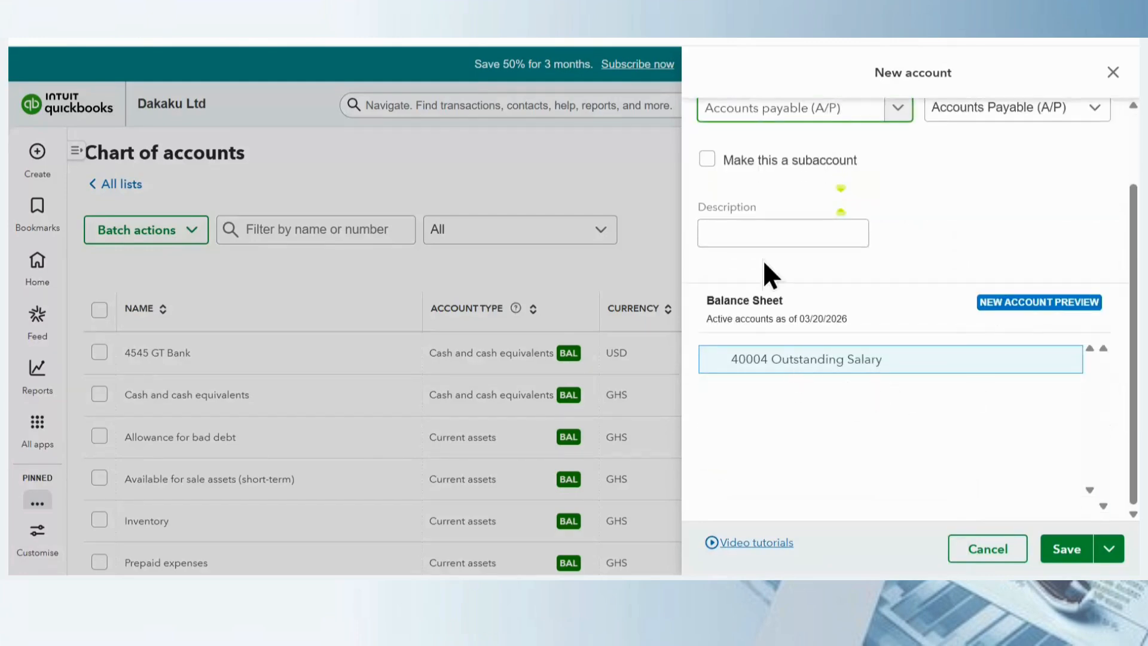
{"action": "left_click", "coordinate": [748, 231]}
{"action": "scroll", "coordinate": [748, 231], "scroll_direction": "up", "scroll_amount": 2}
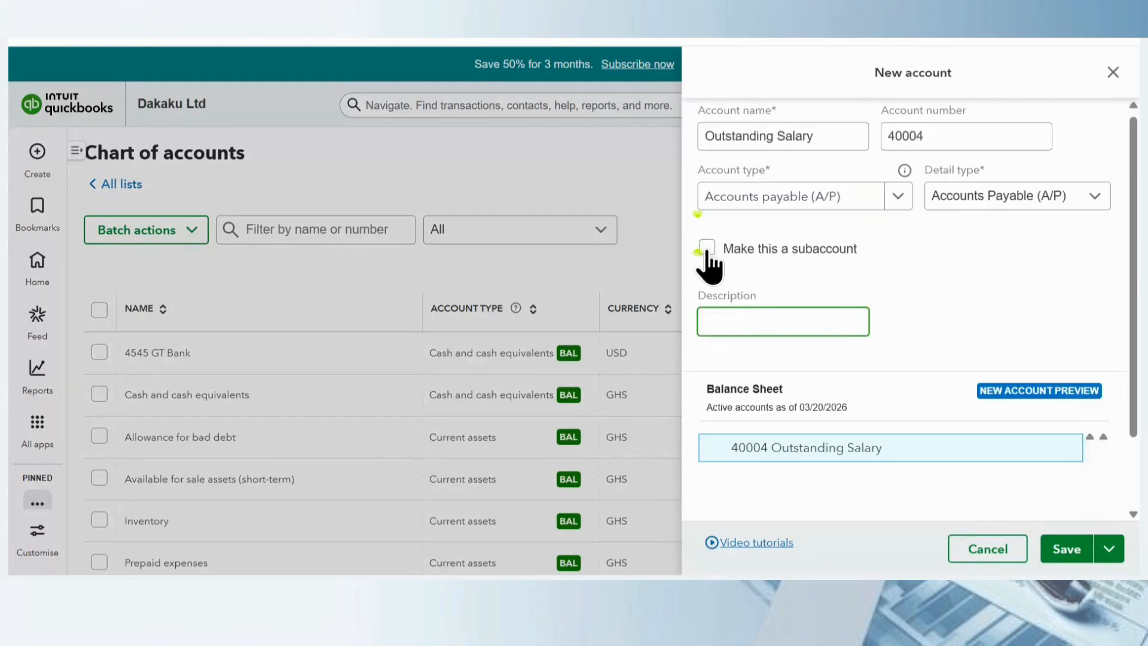
{"action": "scroll", "coordinate": [843, 276], "scroll_direction": "down", "scroll_amount": 2}
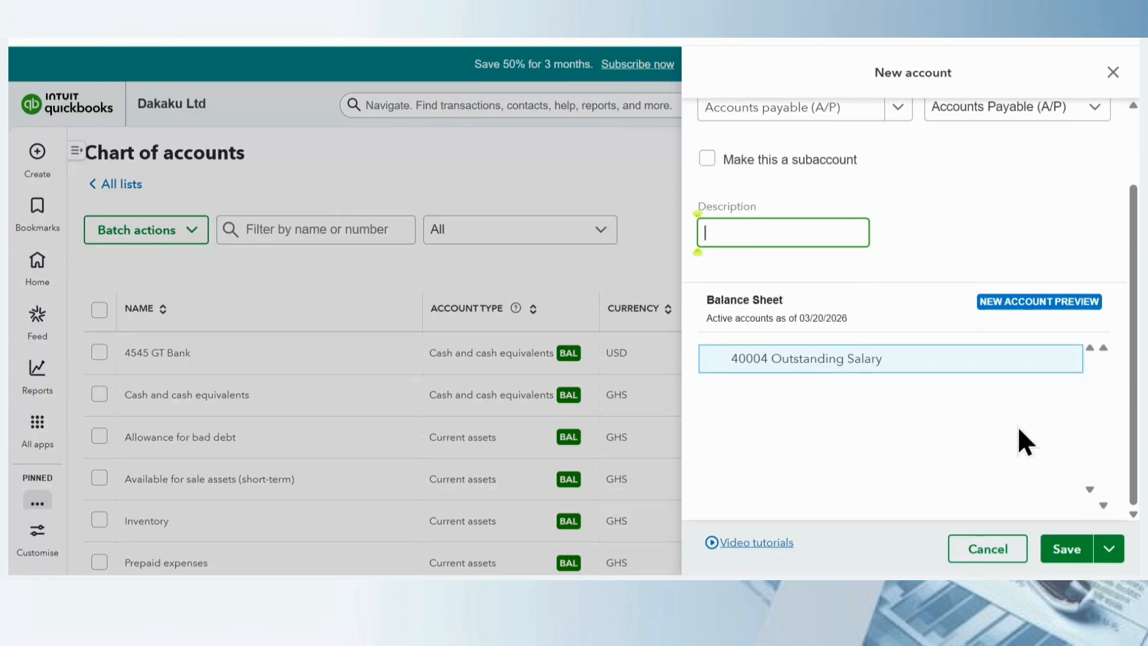
{"action": "left_click", "coordinate": [1065, 549]}
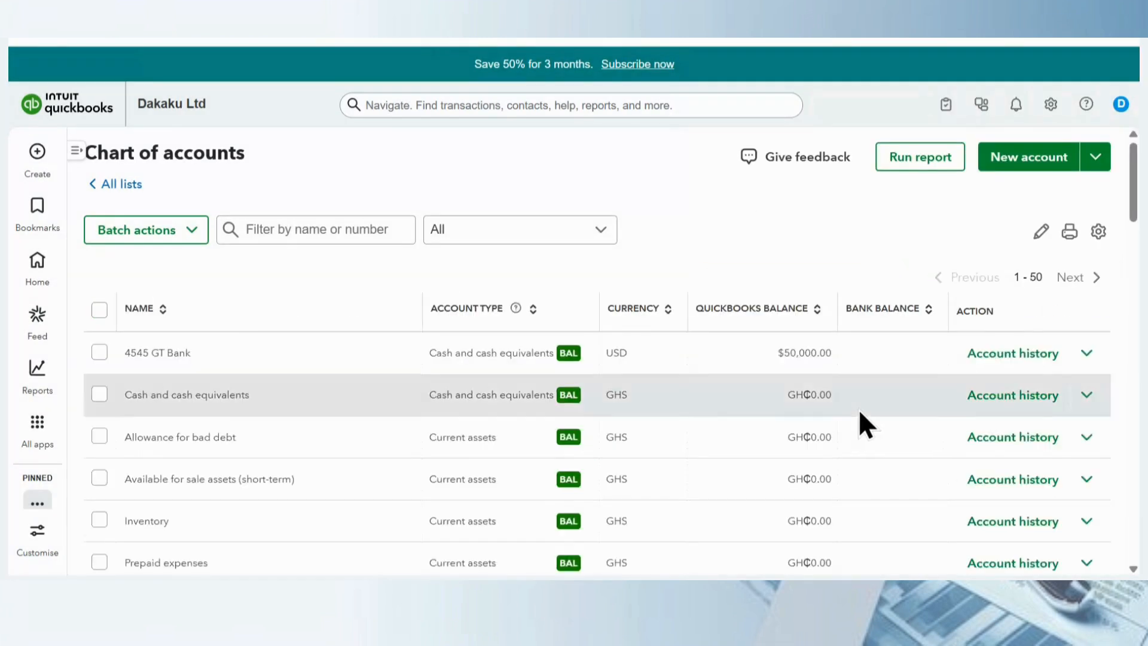
Step: Open the Payroll Clearing account for editing and mark it as a subaccount
{"action": "scroll", "coordinate": [859, 408], "scroll_direction": "down", "scroll_amount": 5}
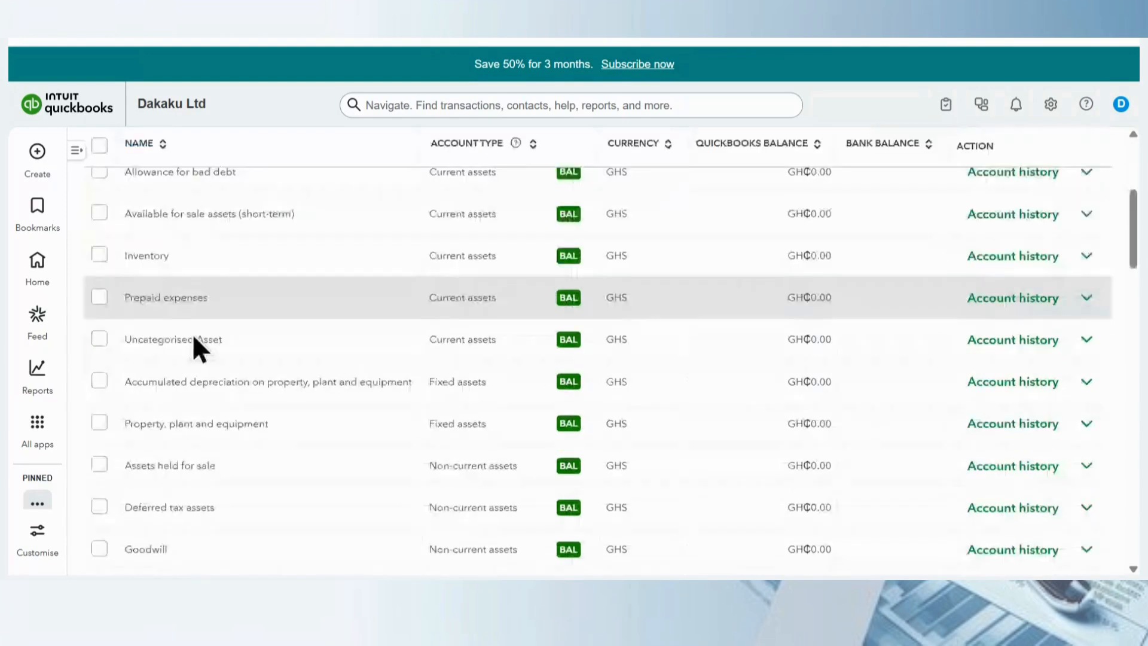
{"action": "scroll", "coordinate": [204, 371], "scroll_direction": "down", "scroll_amount": 3}
{"action": "scroll", "coordinate": [172, 363], "scroll_direction": "down", "scroll_amount": 3}
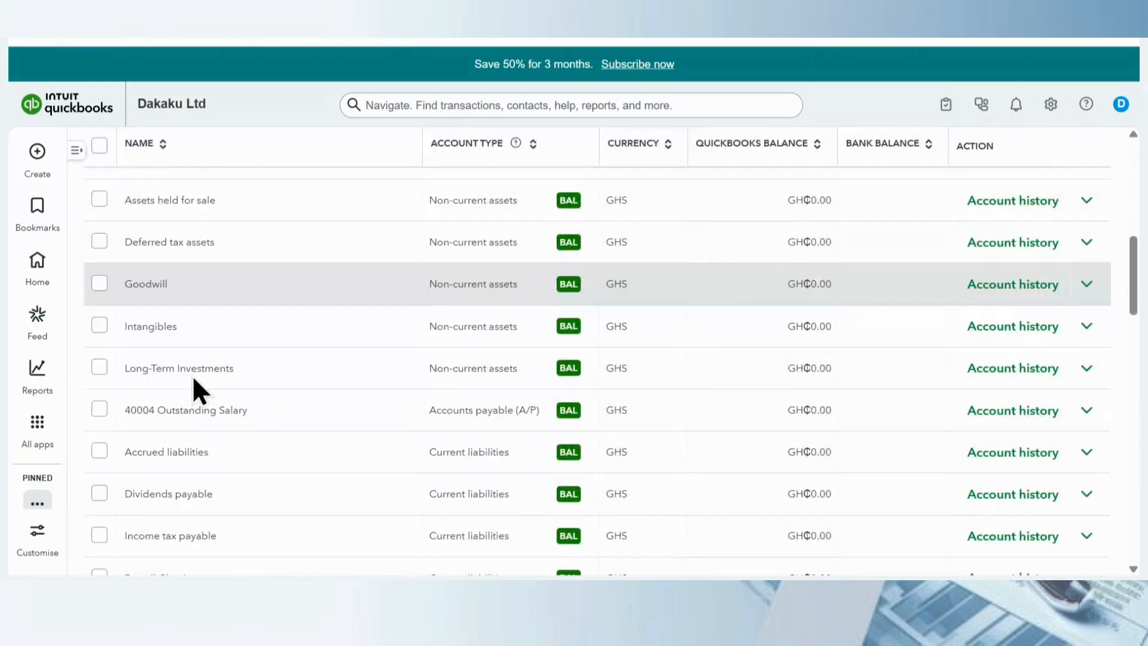
{"action": "scroll", "coordinate": [210, 446], "scroll_direction": "down", "scroll_amount": 2}
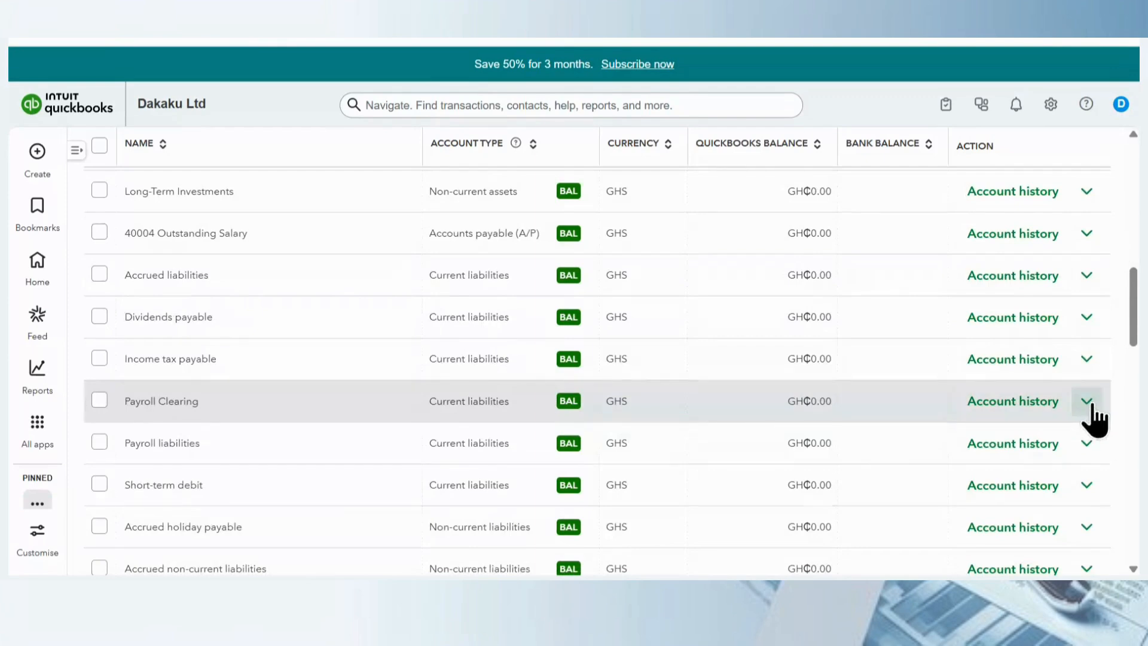
{"action": "left_click", "coordinate": [1087, 401]}
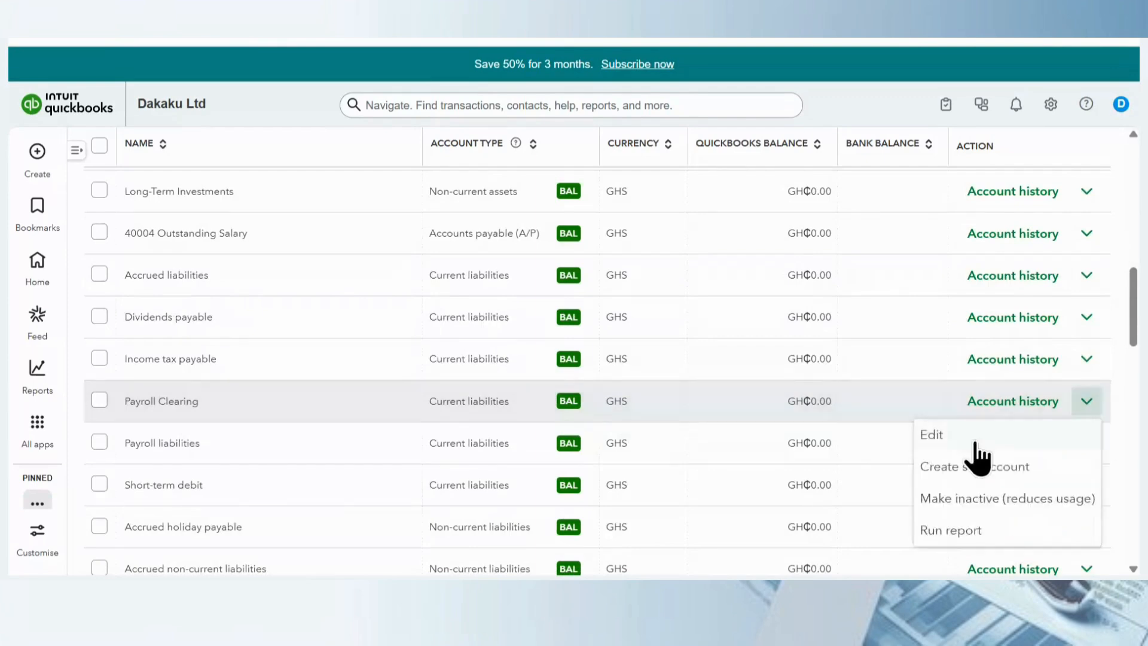
{"action": "left_click", "coordinate": [968, 438]}
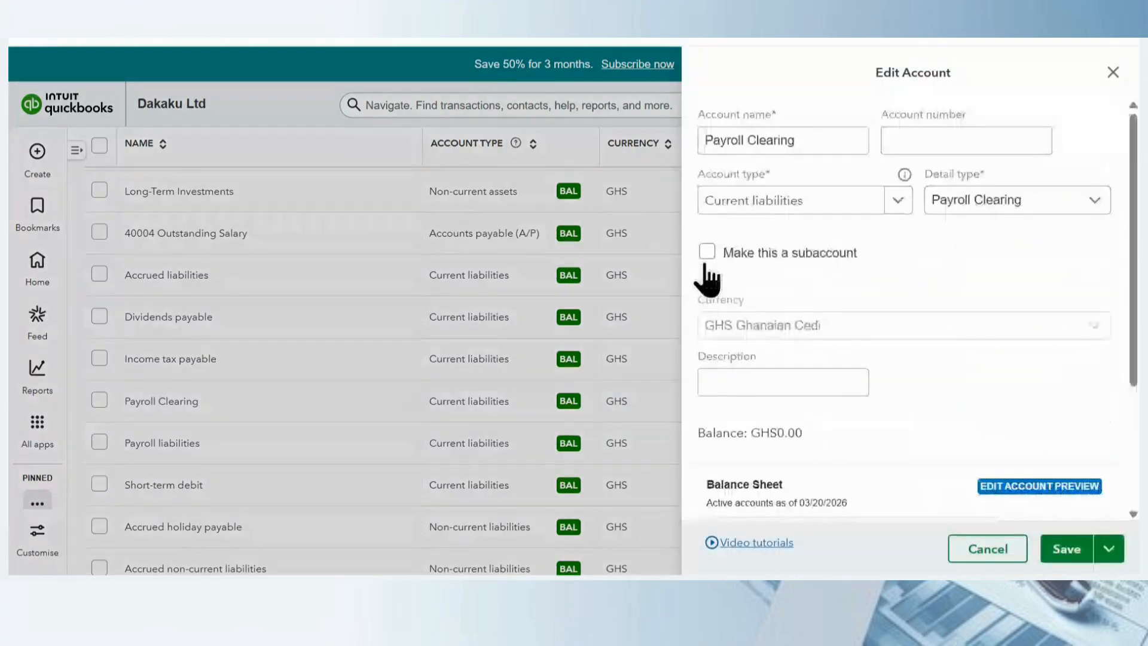
{"action": "left_click", "coordinate": [707, 252]}
Step: Try to find a parent account for Payroll Clearing by searching for "out", "sal" and "wage", and clear the search text
{"action": "left_click", "coordinate": [1096, 310]}
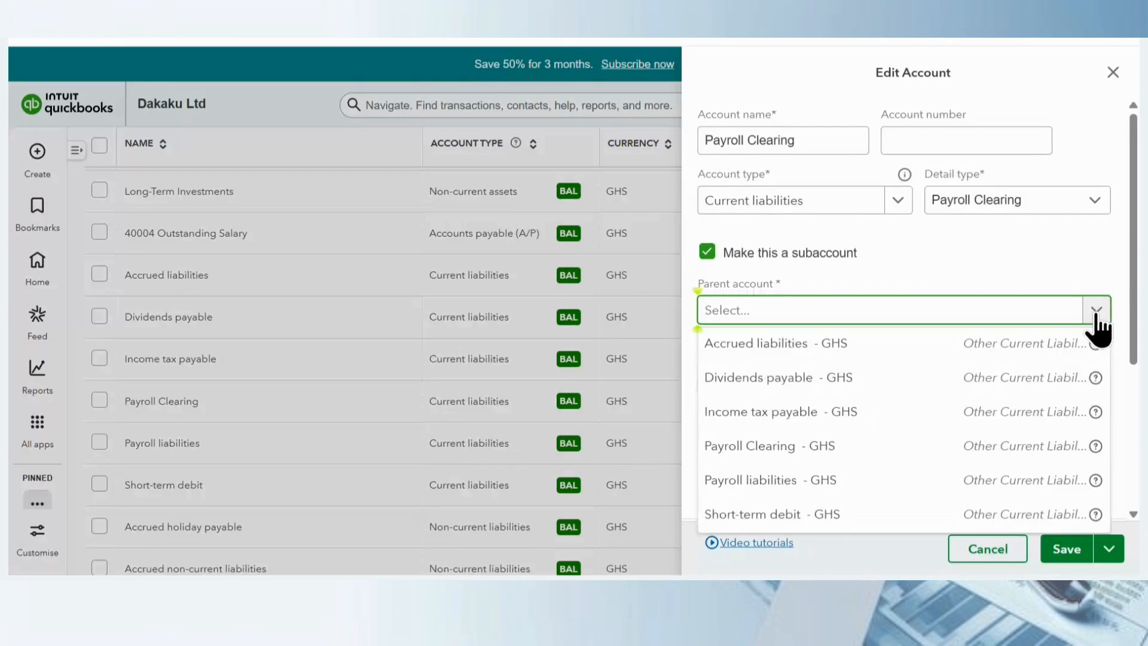
{"action": "type", "text": "out"}
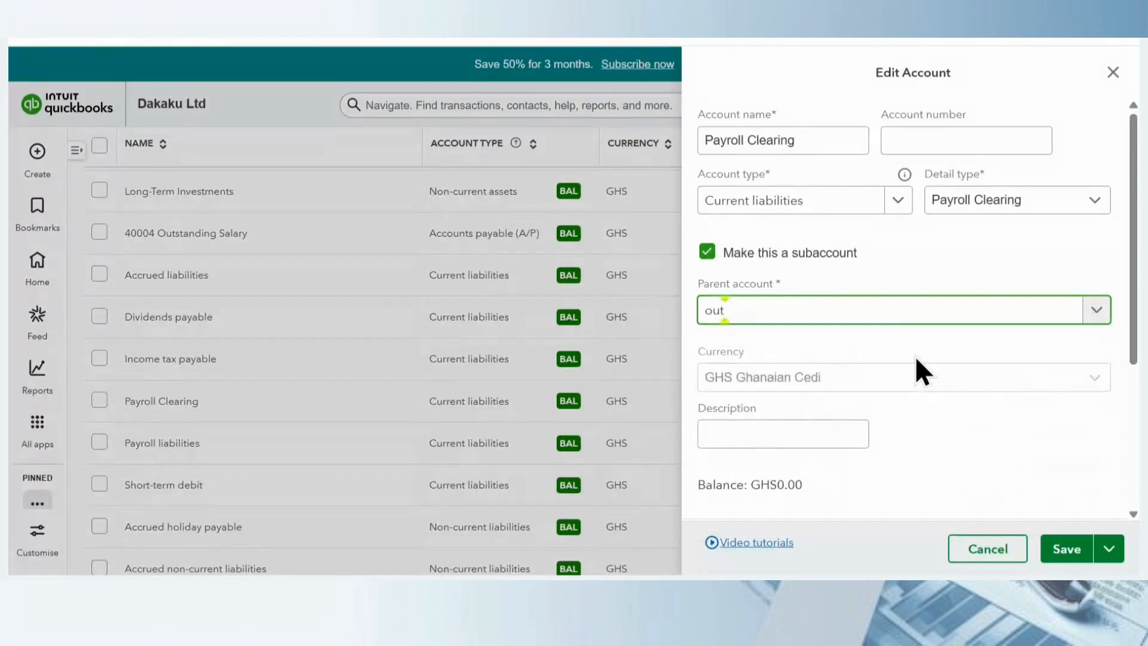
{"action": "key", "text": "ctrl+a"}
{"action": "type", "text": "sal"}
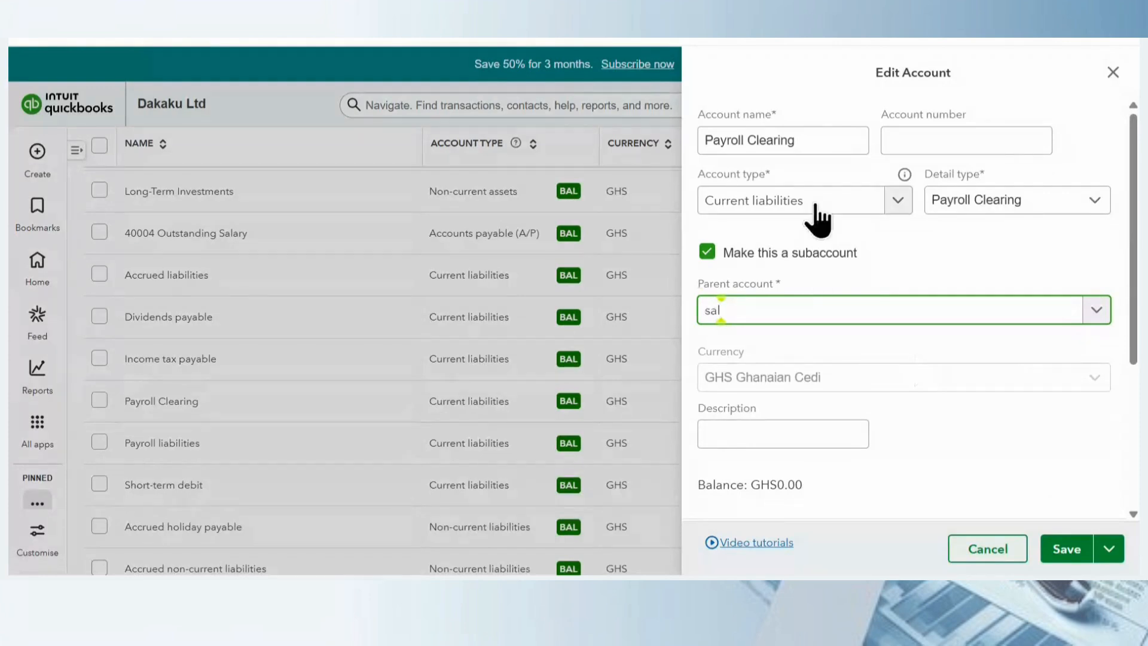
{"action": "double_click", "coordinate": [837, 317]}
{"action": "type", "text": "s"}
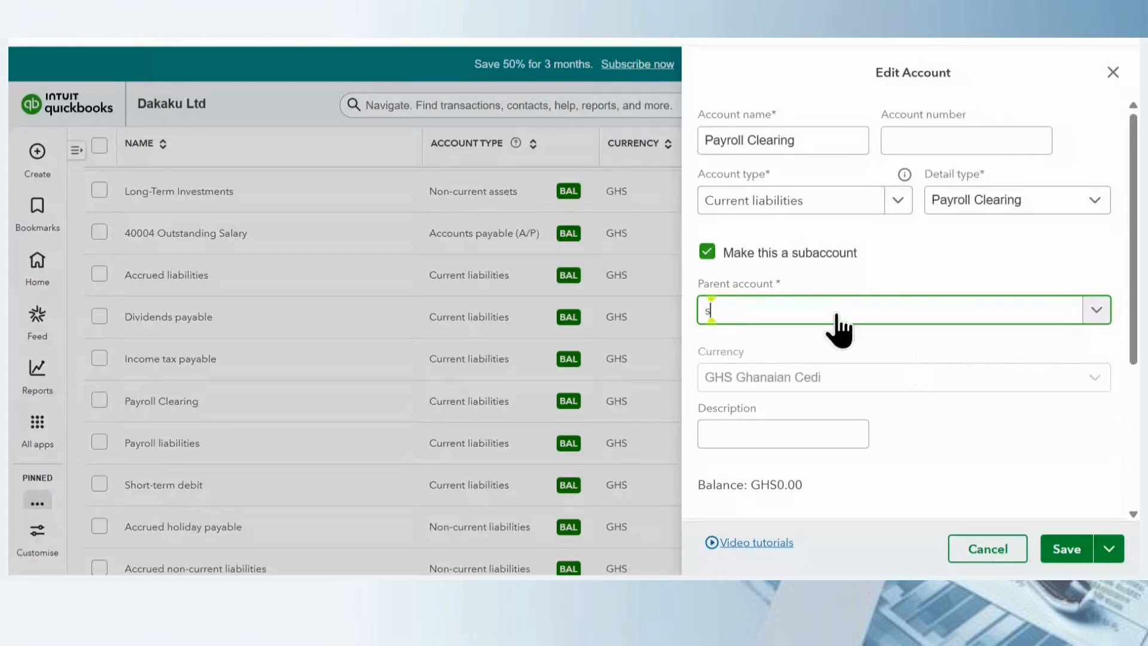
{"action": "type", "text": "a"}
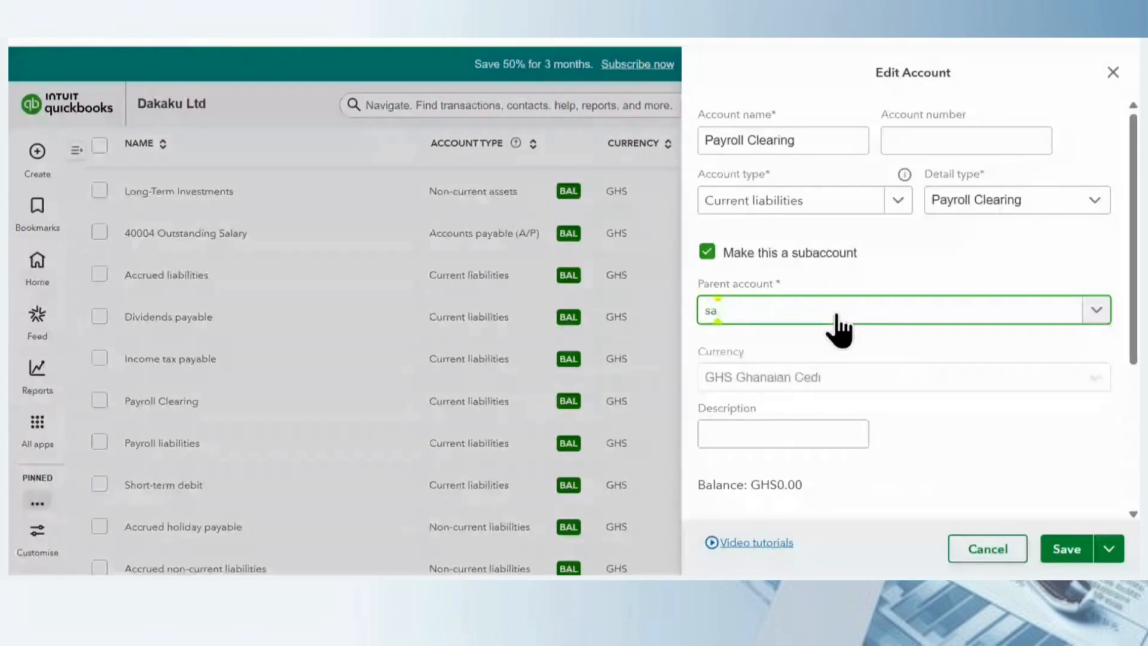
{"action": "key", "text": "BackSpace"}
{"action": "key", "text": "BackSpace"}
{"action": "type", "text": "wage"}
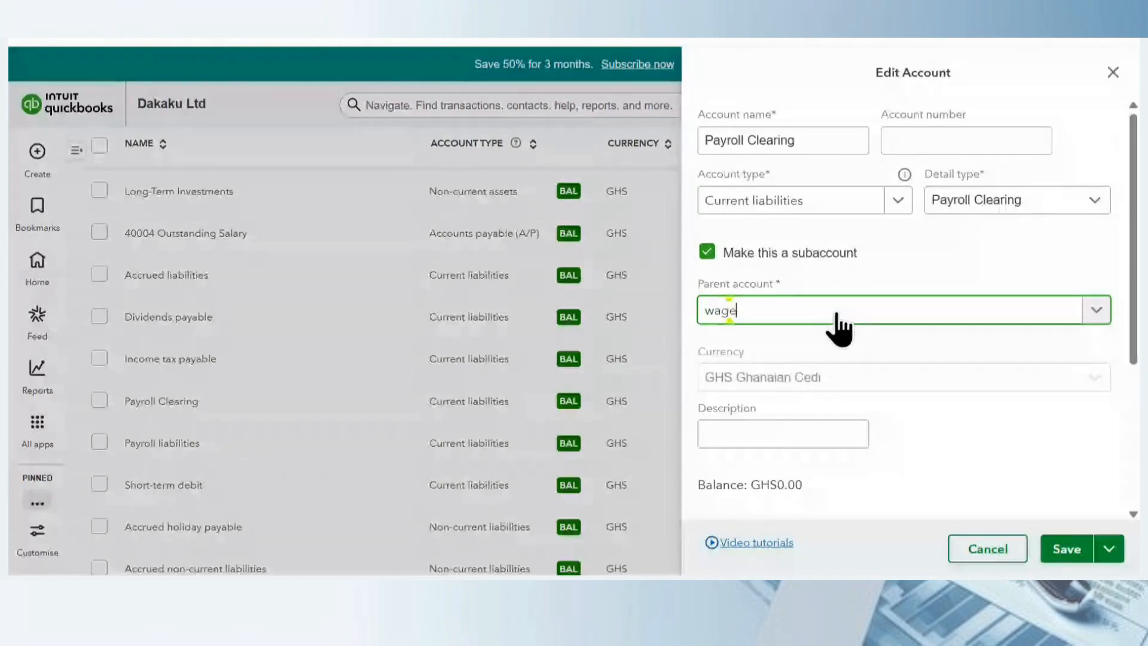
{"action": "key", "text": "BackSpace"}
{"action": "key", "text": "BackSpace"}
{"action": "key", "text": "BackSpace"}
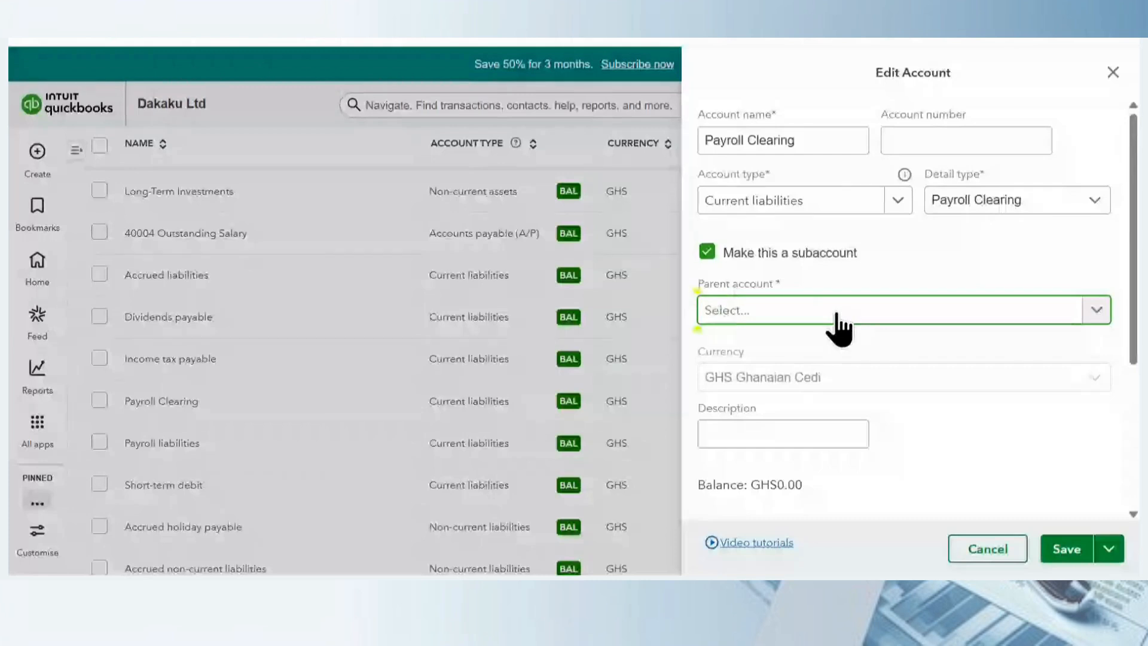
Step: Choose Payroll liabilities as Payroll Clearing's parent account, save, and check its placement in the chart of accounts
{"action": "left_click", "coordinate": [837, 312]}
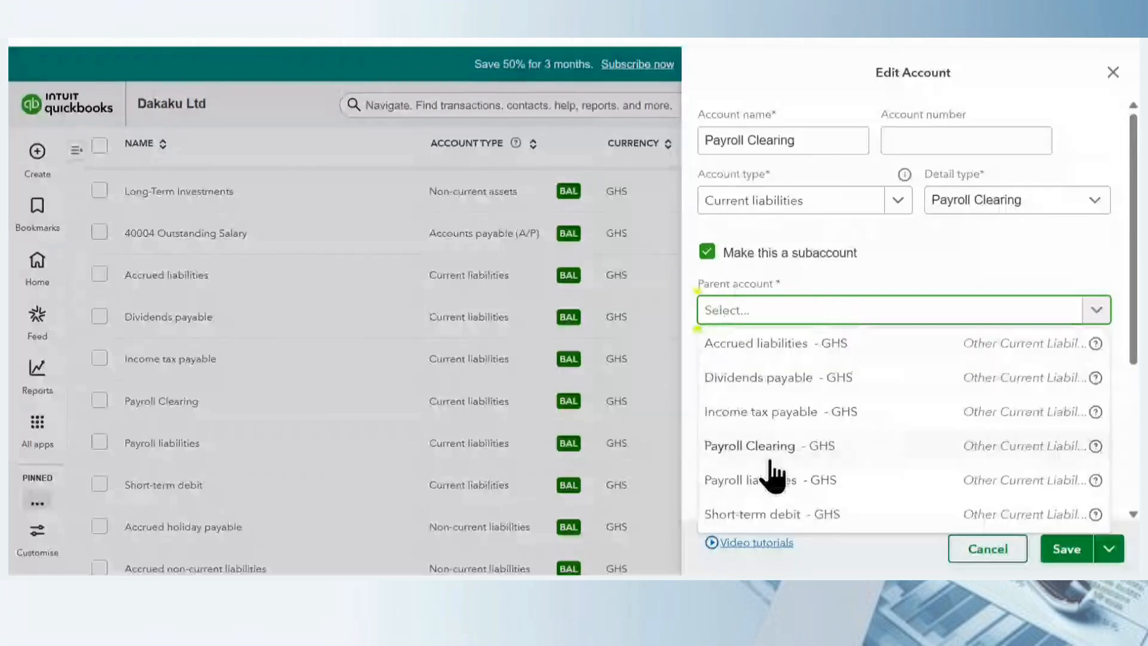
{"action": "left_click", "coordinate": [777, 480]}
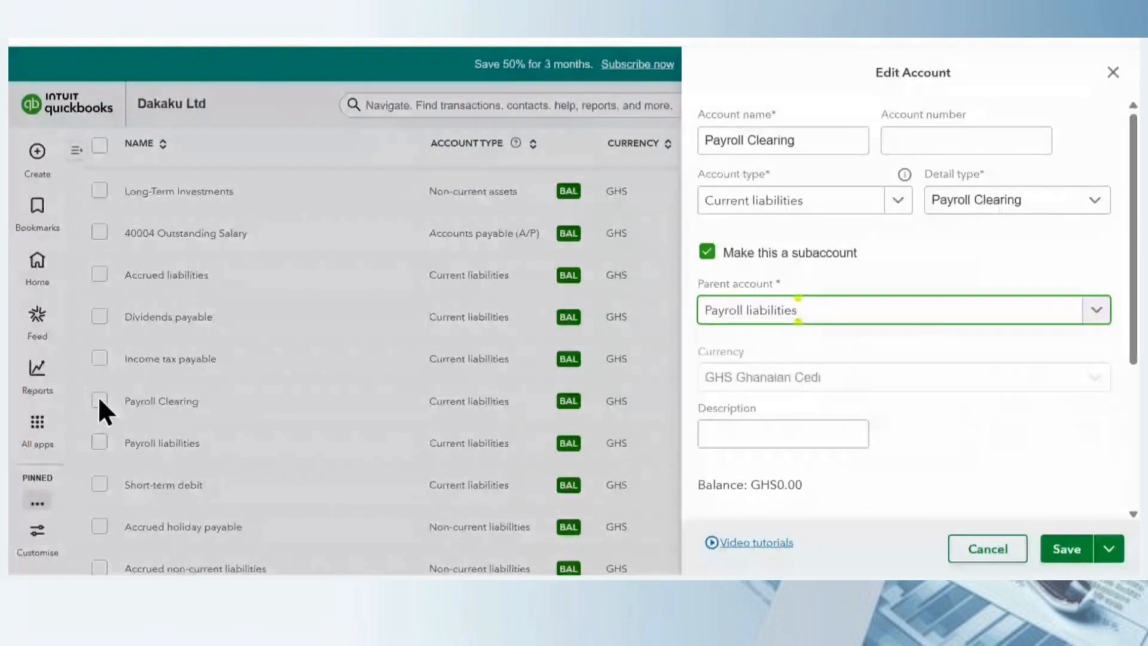
{"action": "scroll", "coordinate": [798, 356], "scroll_direction": "down", "scroll_amount": 3}
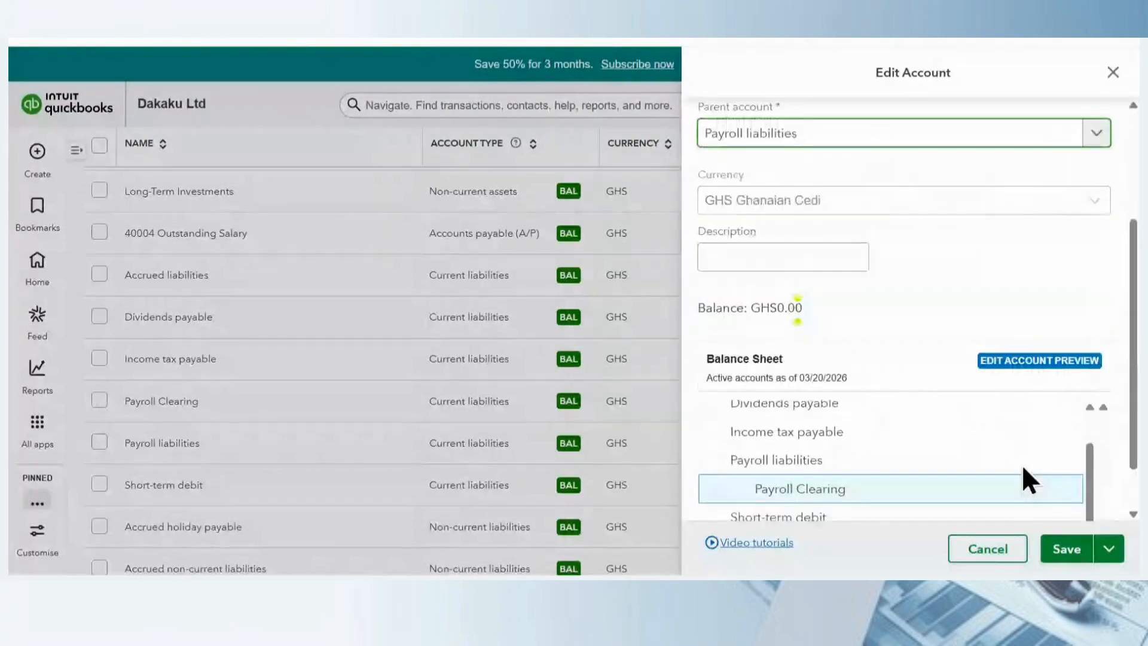
{"action": "left_click", "coordinate": [1066, 549]}
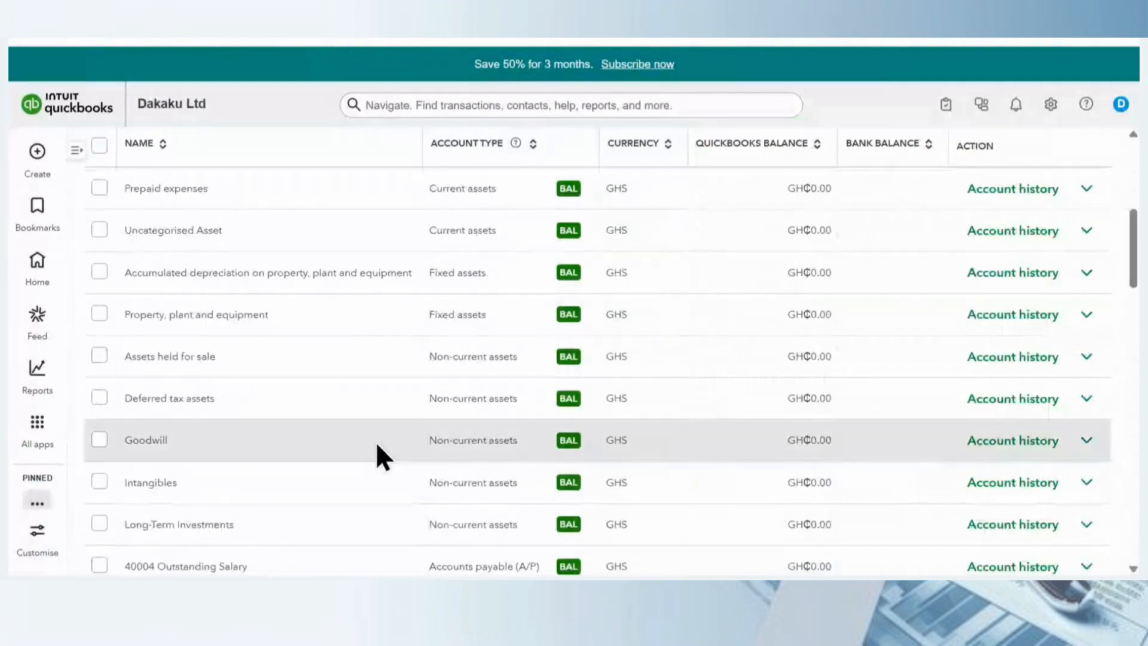
{"action": "scroll", "coordinate": [377, 445], "scroll_direction": "down", "scroll_amount": 5}
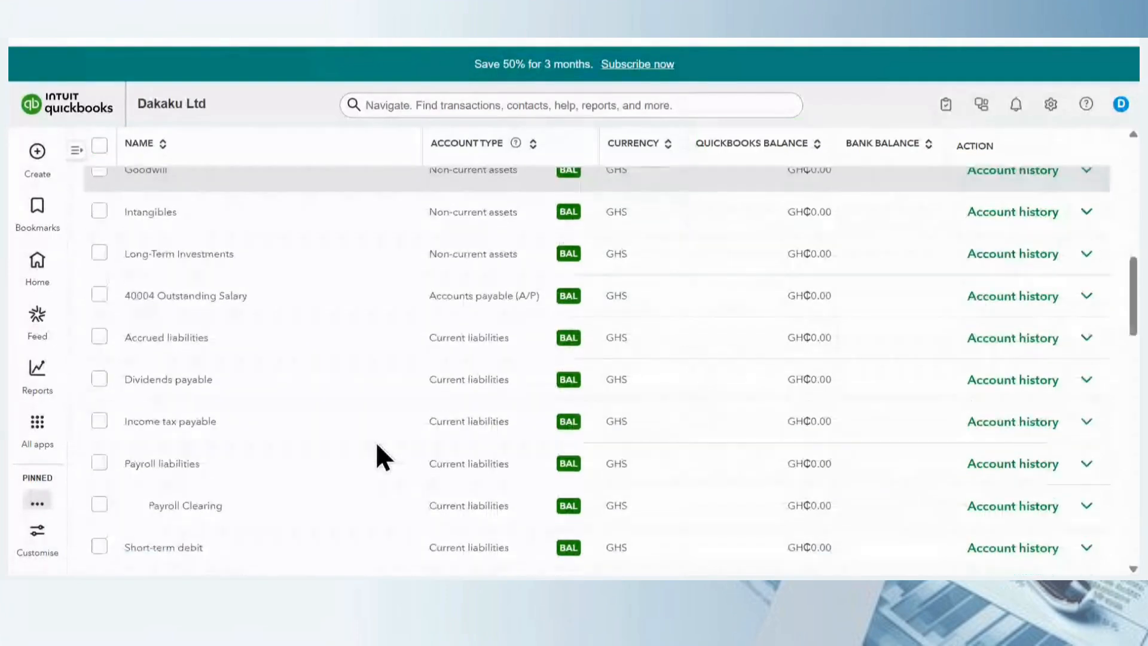
{"action": "scroll", "coordinate": [376, 446], "scroll_direction": "up", "scroll_amount": 5}
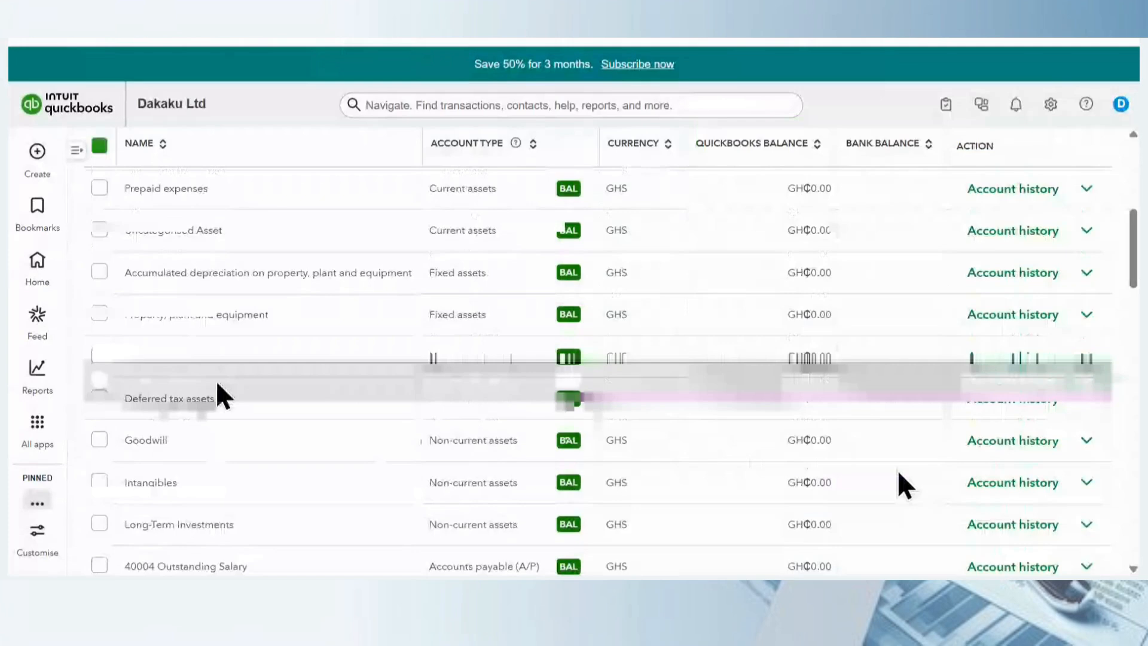
Step: Switch to the webinar window and read the newest attendee messages in its Q&A list
{"action": "scroll", "coordinate": [217, 383], "scroll_direction": "down", "scroll_amount": 6}
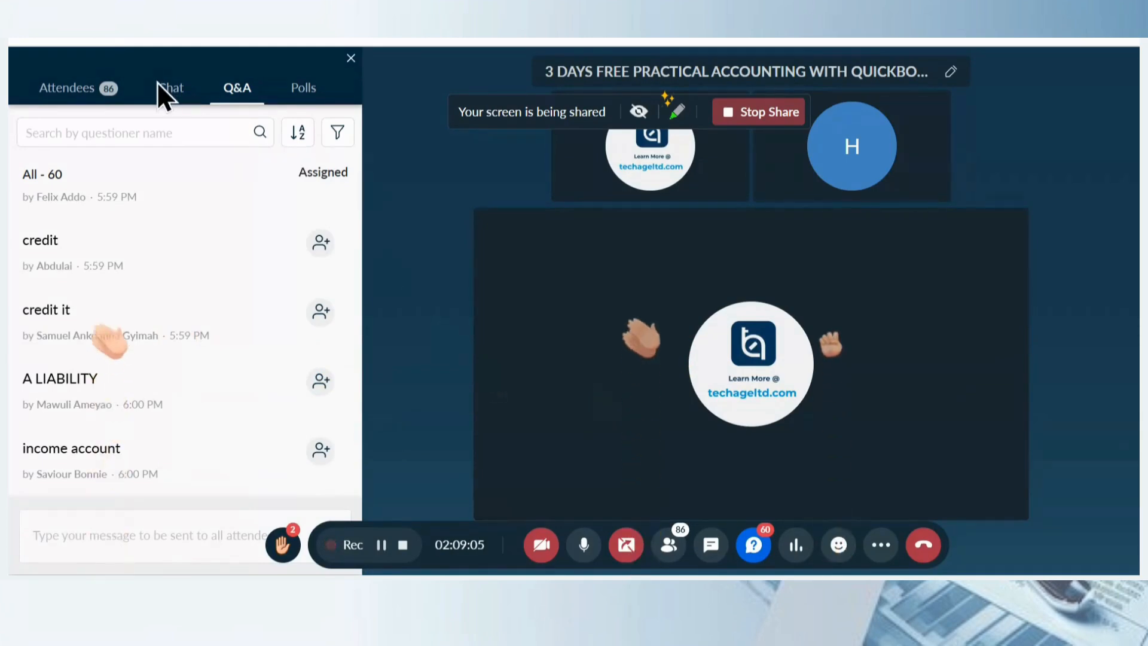
{"action": "scroll", "coordinate": [159, 321], "scroll_direction": "down", "scroll_amount": 5}
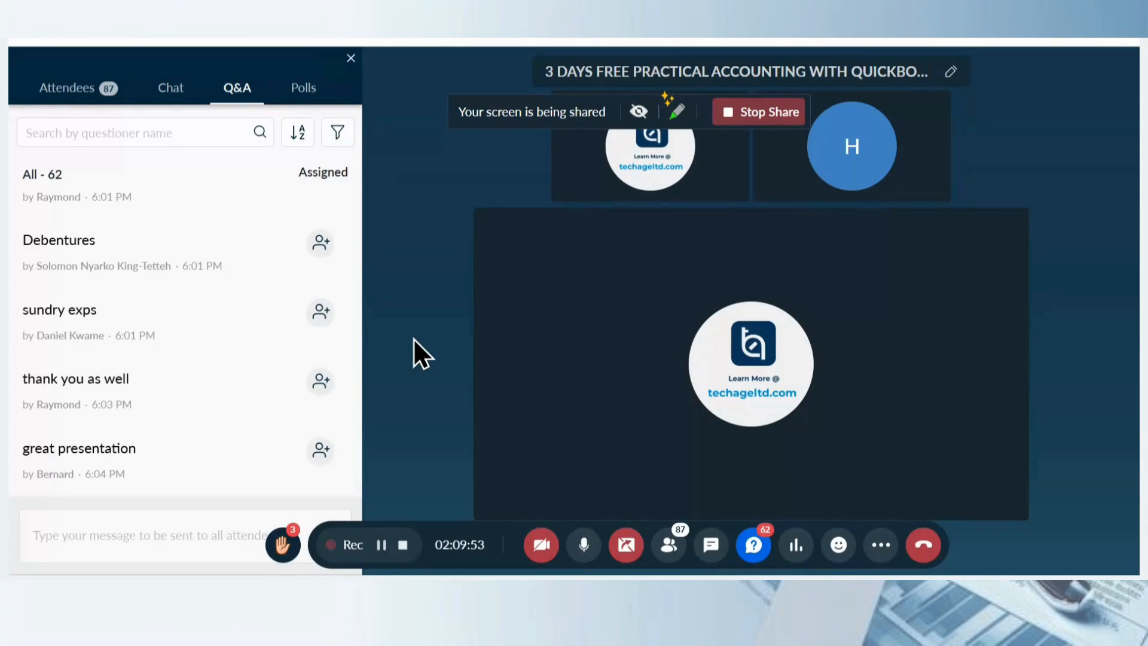
{"action": "mouse_move", "coordinate": [153, 353]}
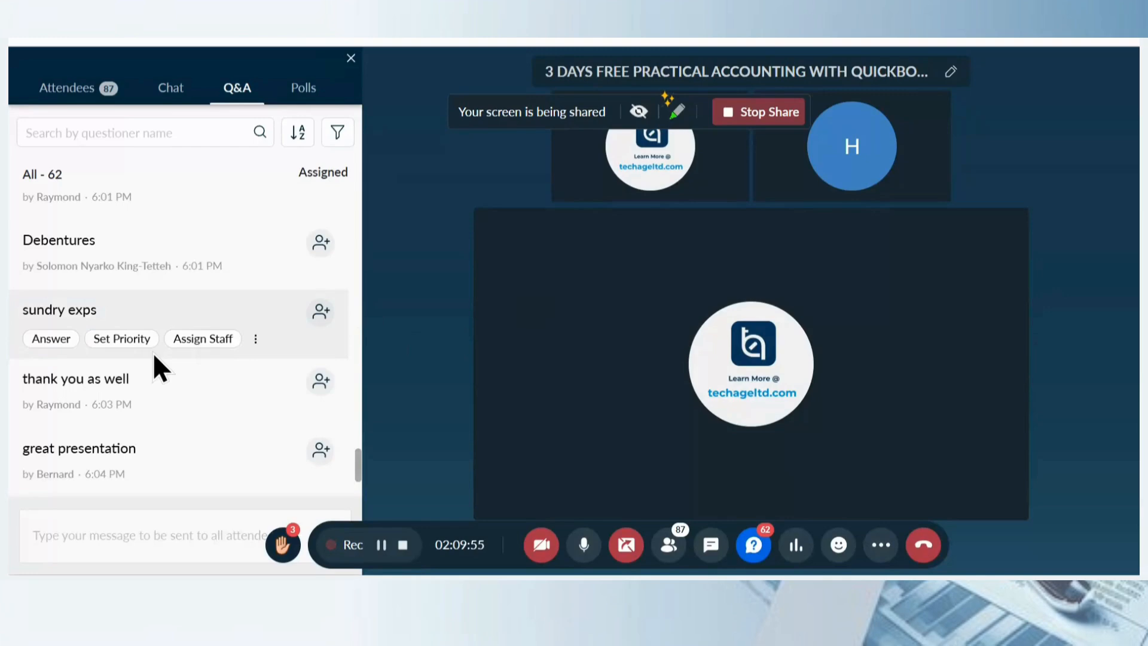
{"action": "scroll", "coordinate": [154, 353], "scroll_direction": "down", "scroll_amount": 2}
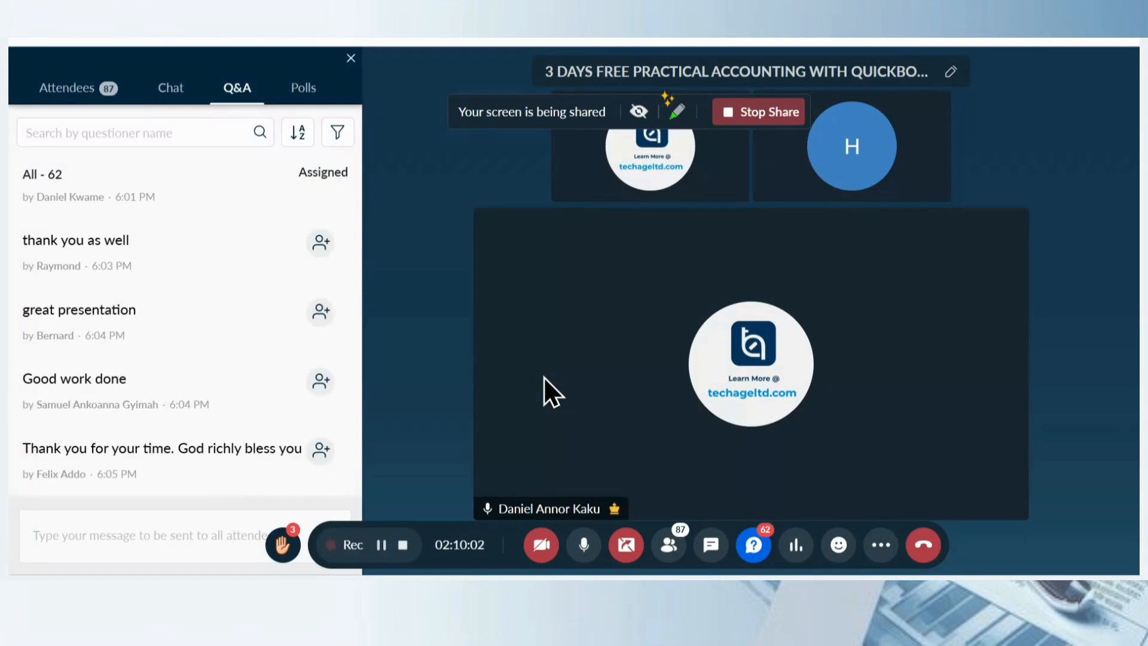
{"action": "mouse_move", "coordinate": [132, 374]}
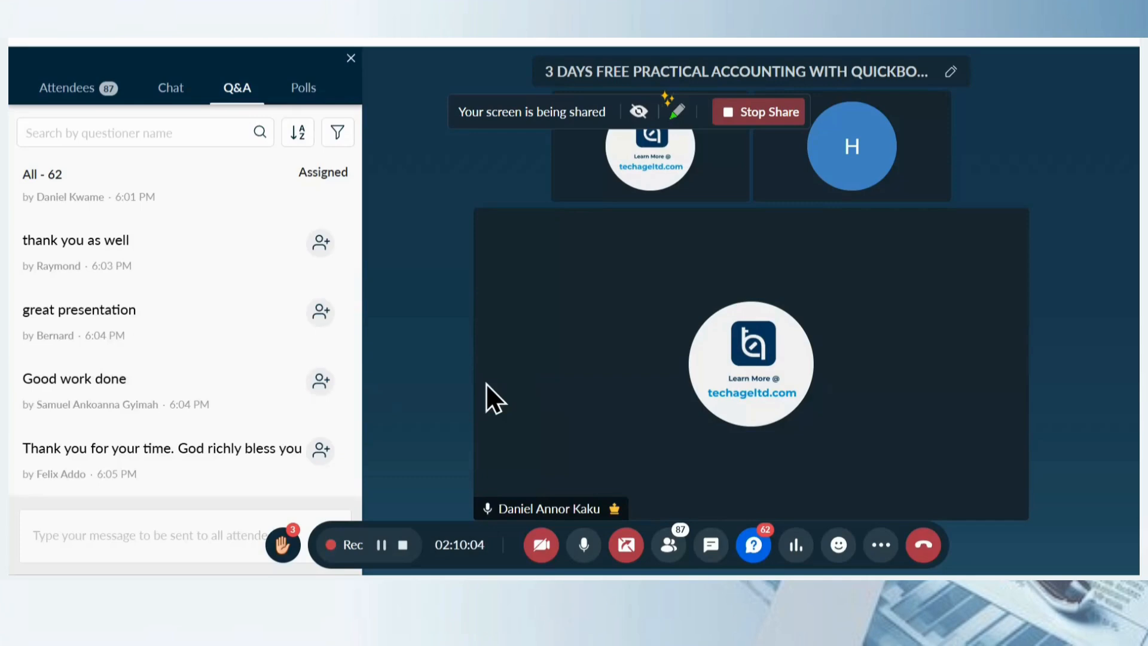